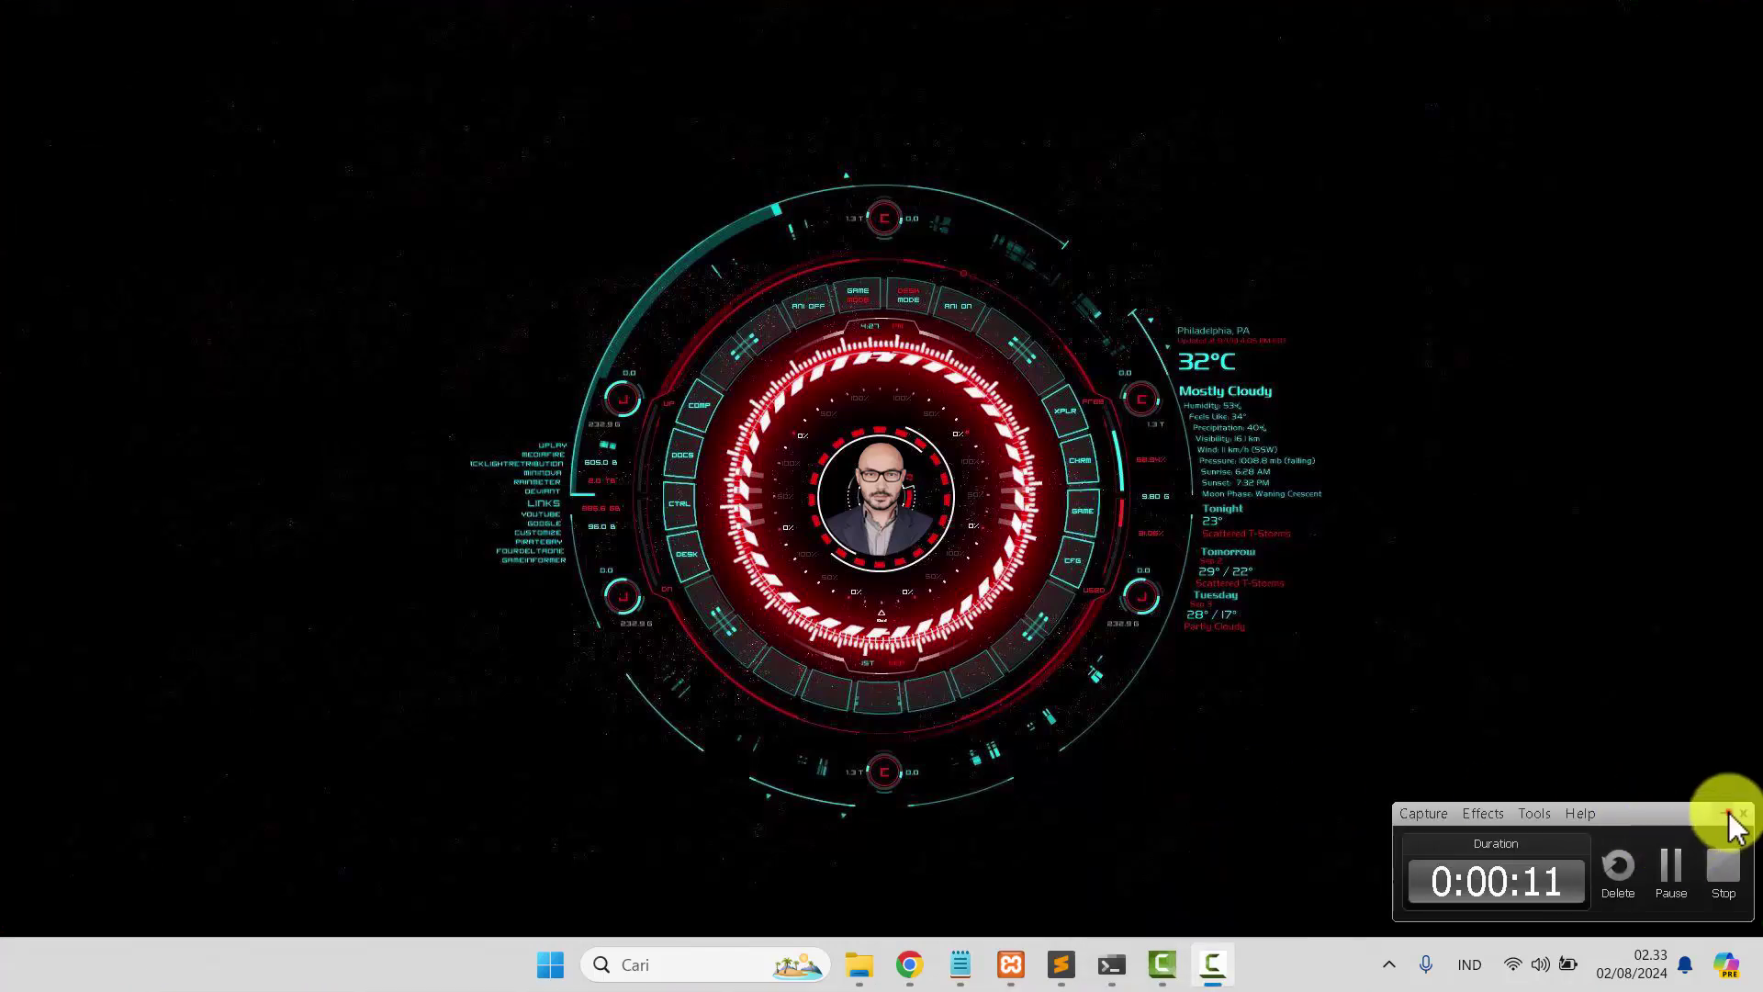
Clear the screen to the Windows desktop so the Notepad login notes can be reached.
left_click(1726, 813)
Verify PHP 8.2.0 with php -v, then start the Laravel server on 127.0.0.1:8000.
left_click(957, 967)
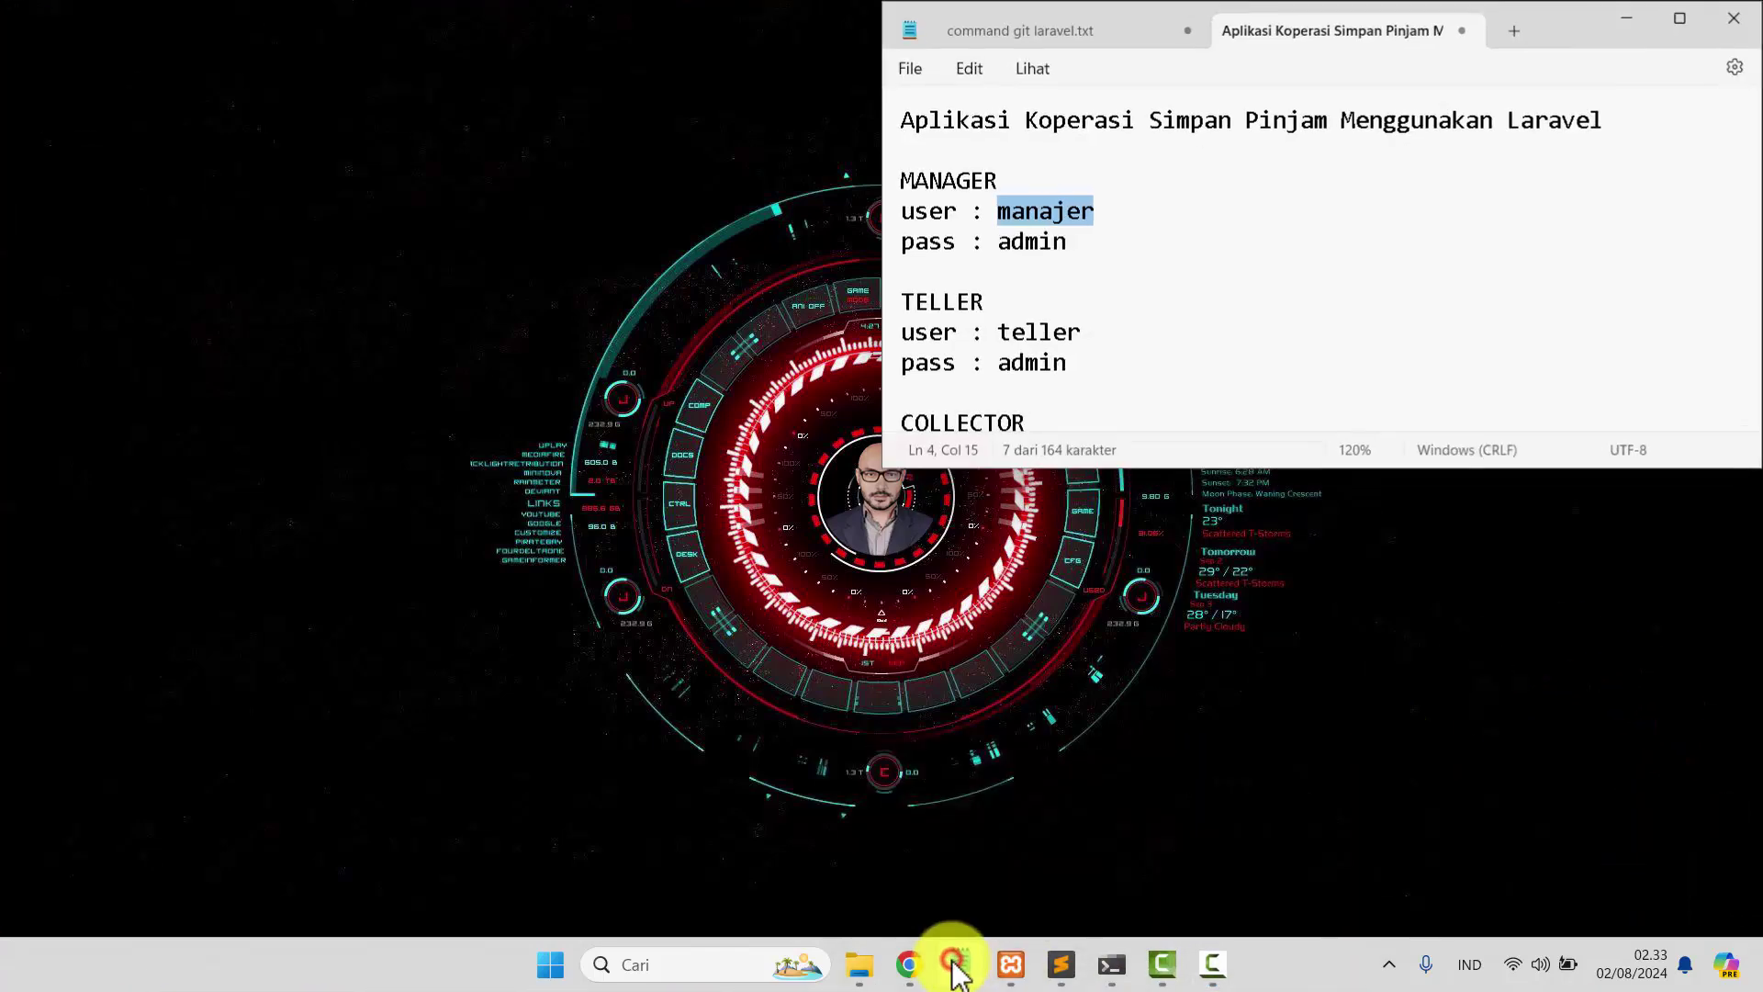
left_click_drag(1661, 128, 868, 172)
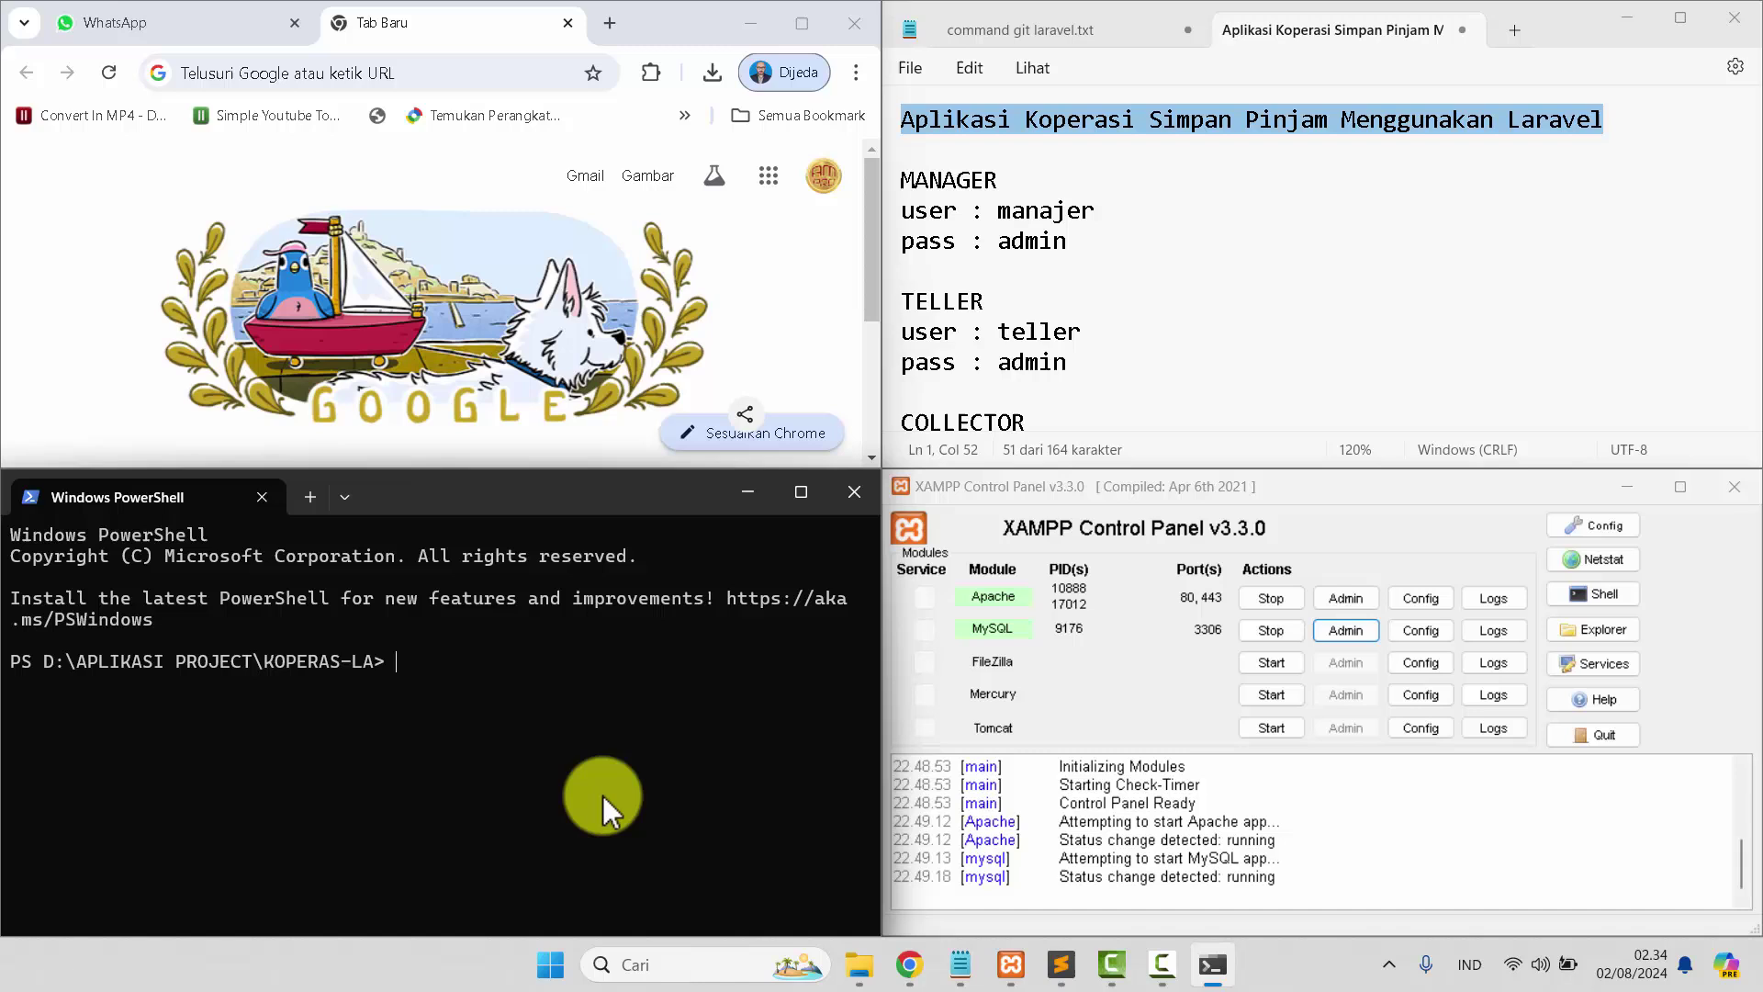
type("php -v")
key("Return")
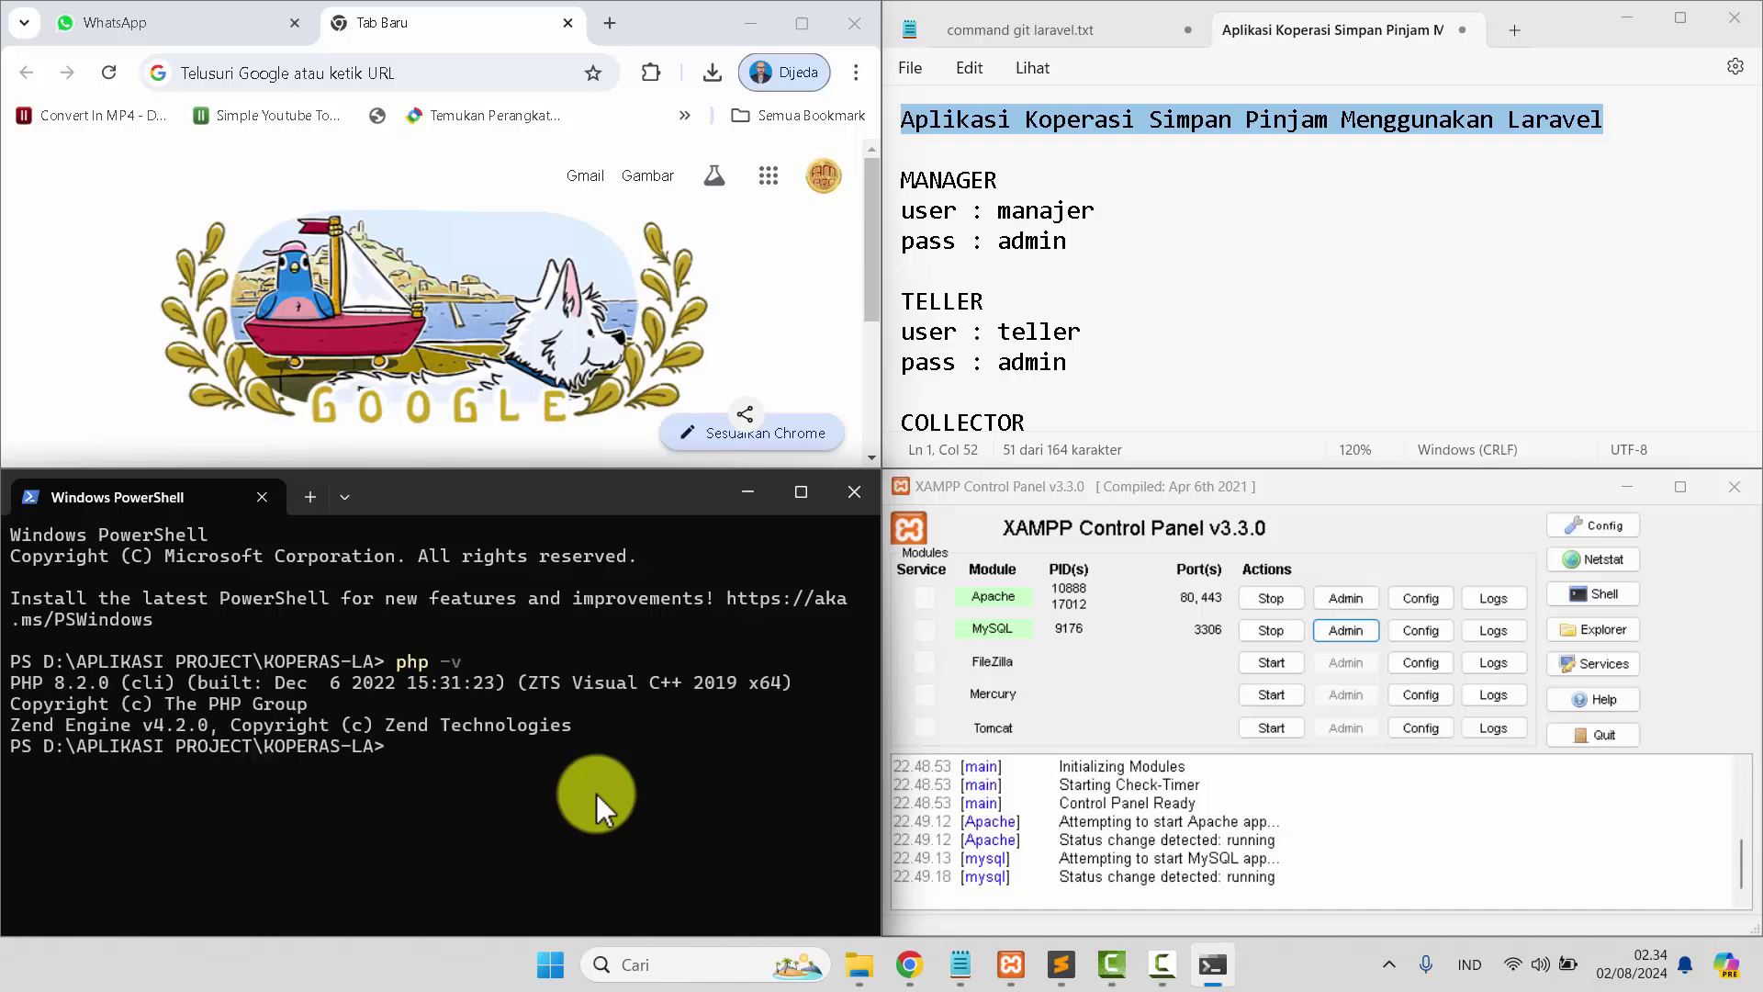
left_click_drag(104, 687, 4, 693)
type("php art")
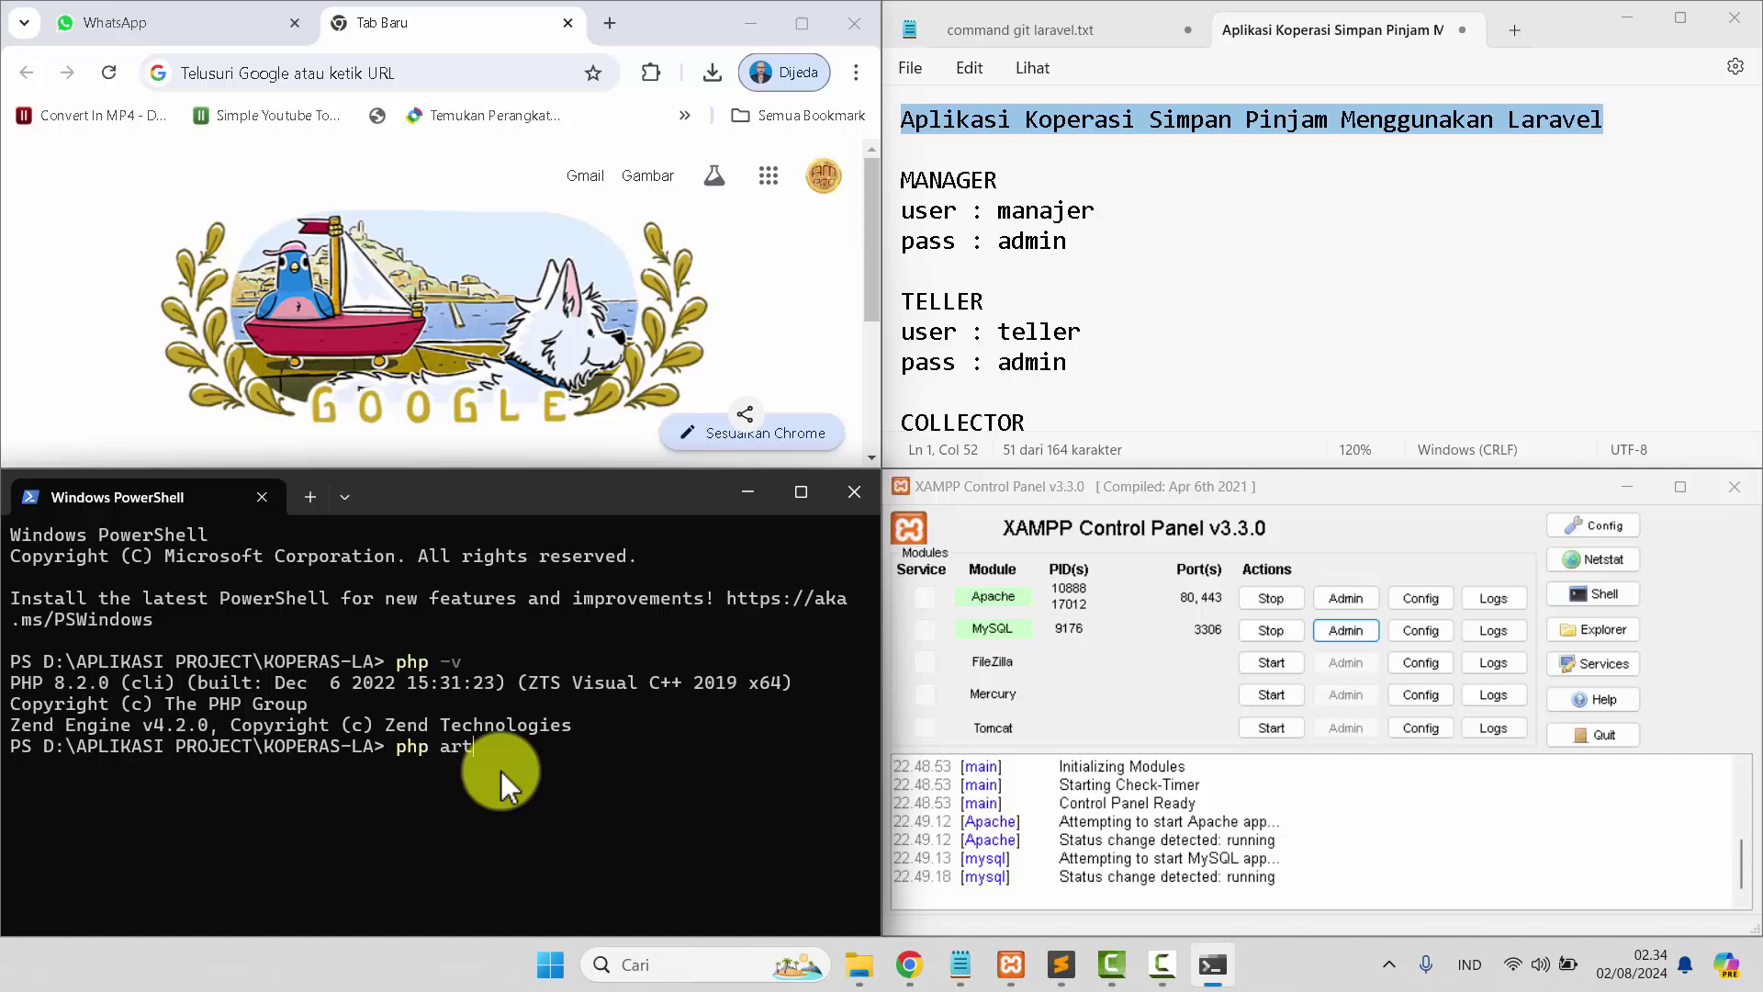
type("isan serve")
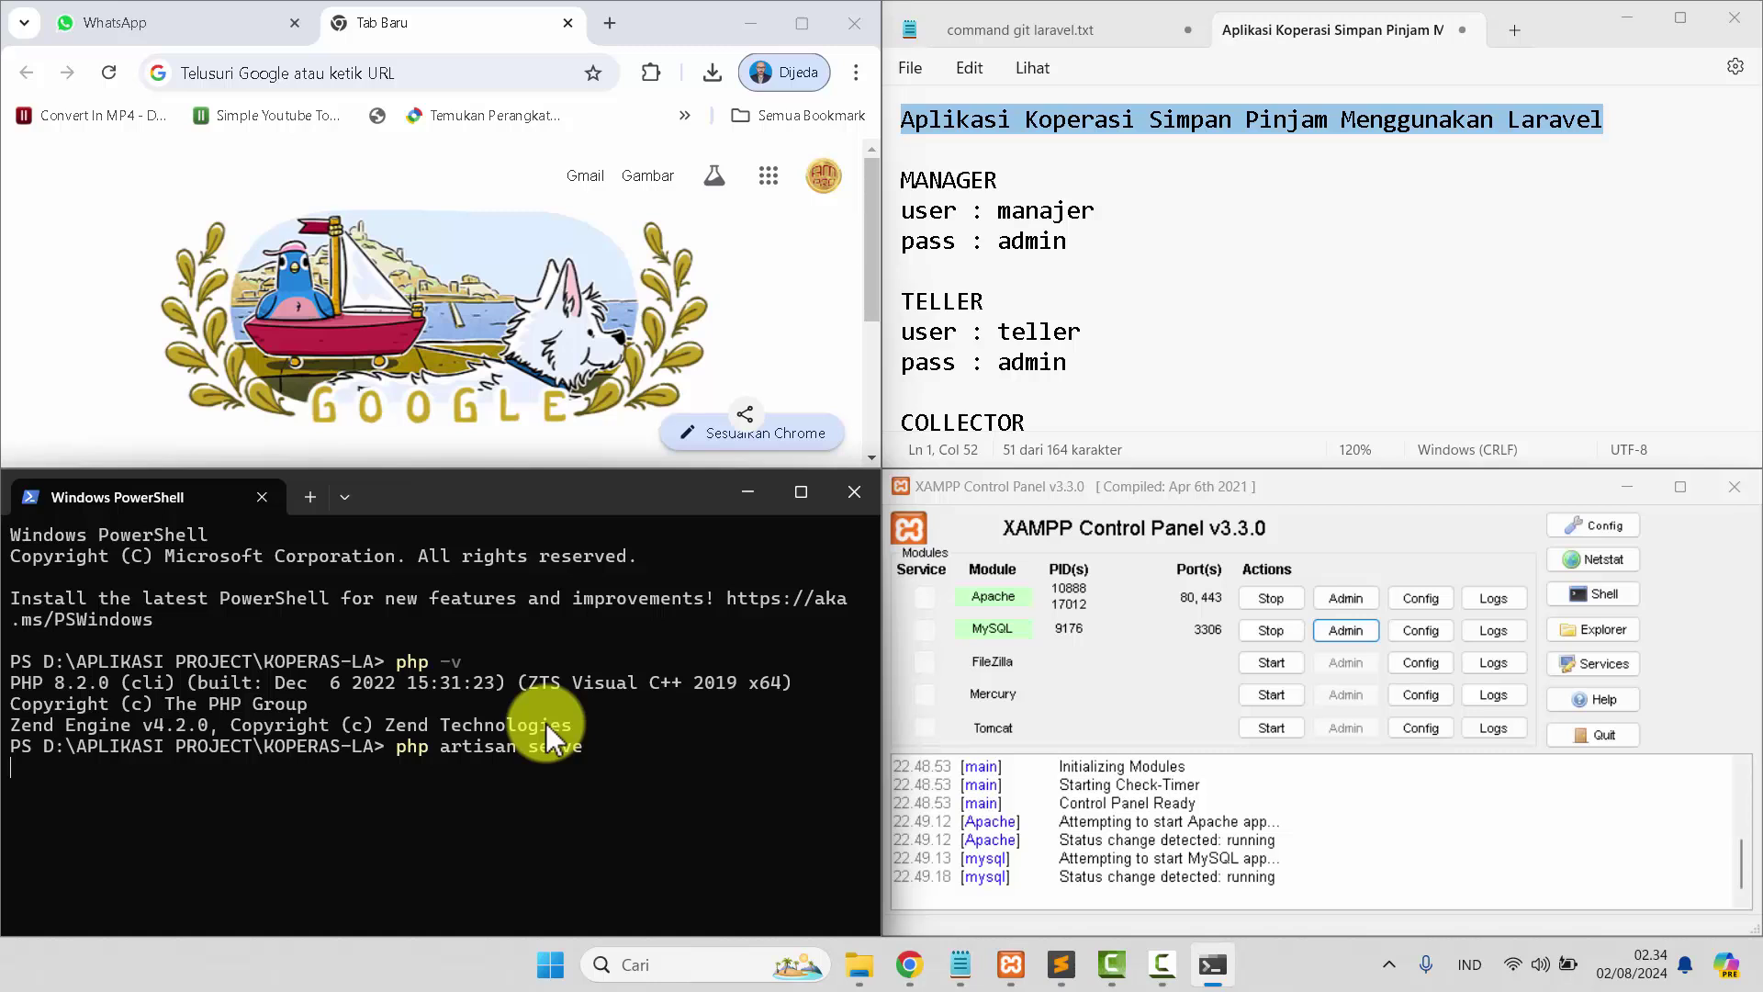
key("Return")
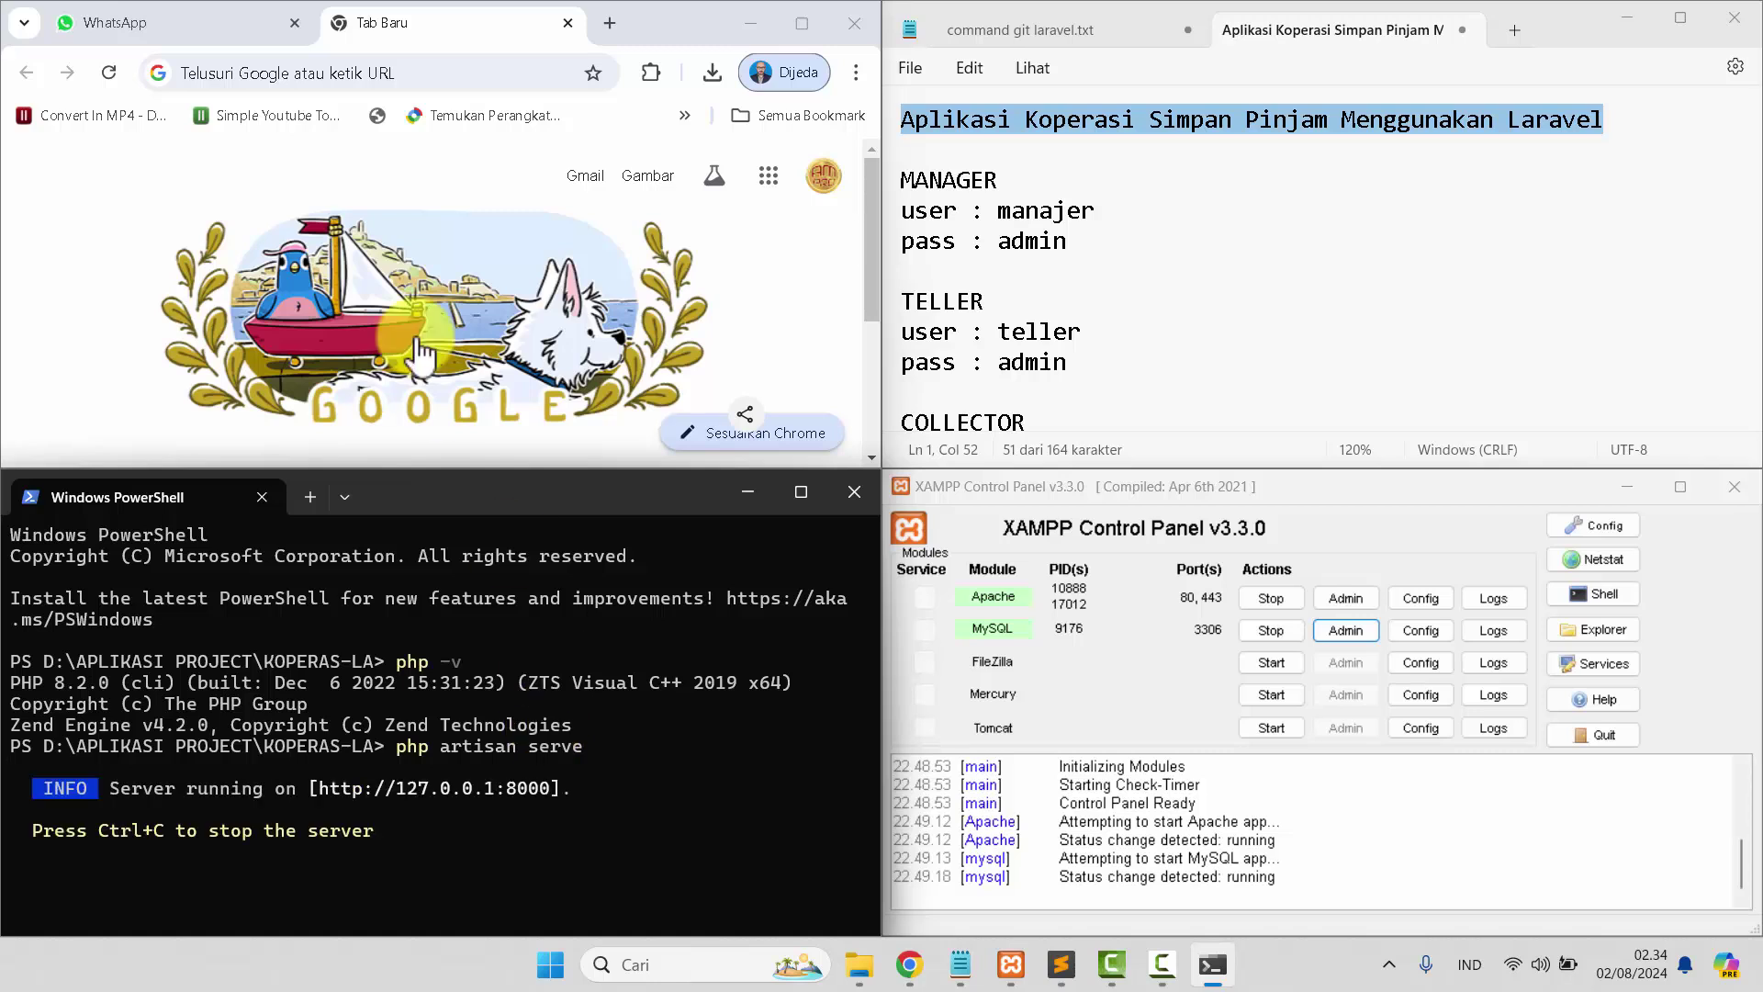
Open the app at 127.0.0.1:8000 in Chrome and maximize the browser window.
left_click(290, 71)
type("127.0.0.1:8000")
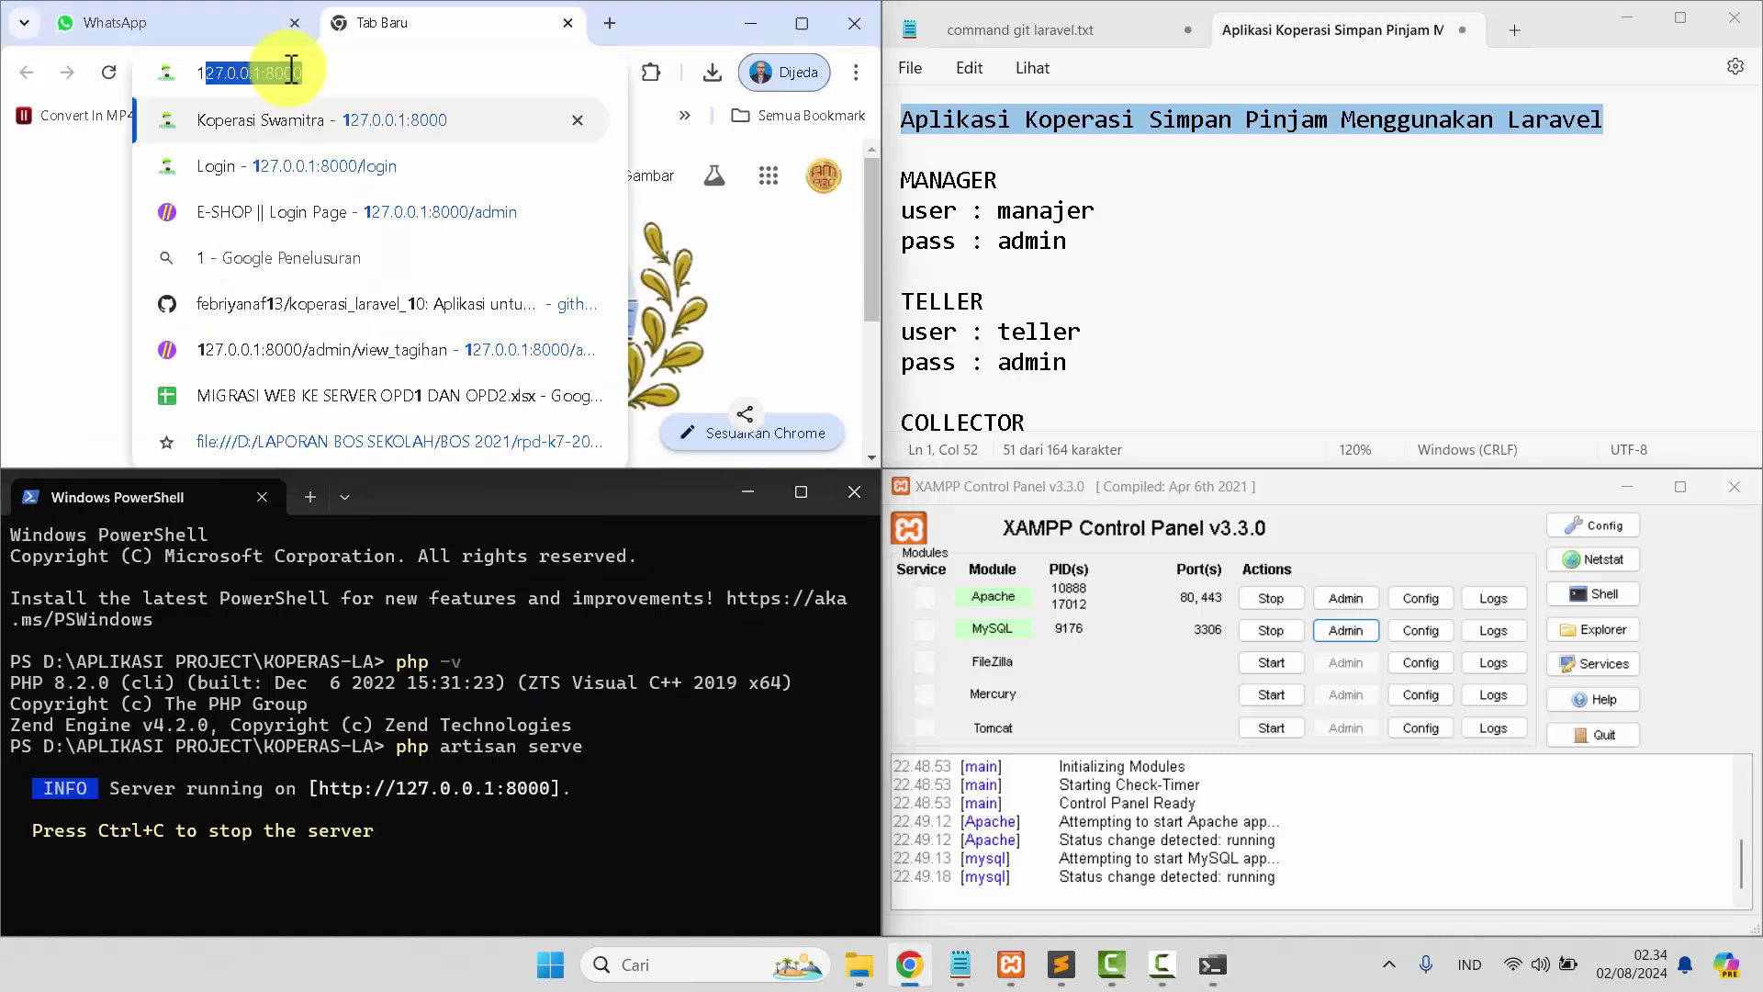
left_click(303, 117)
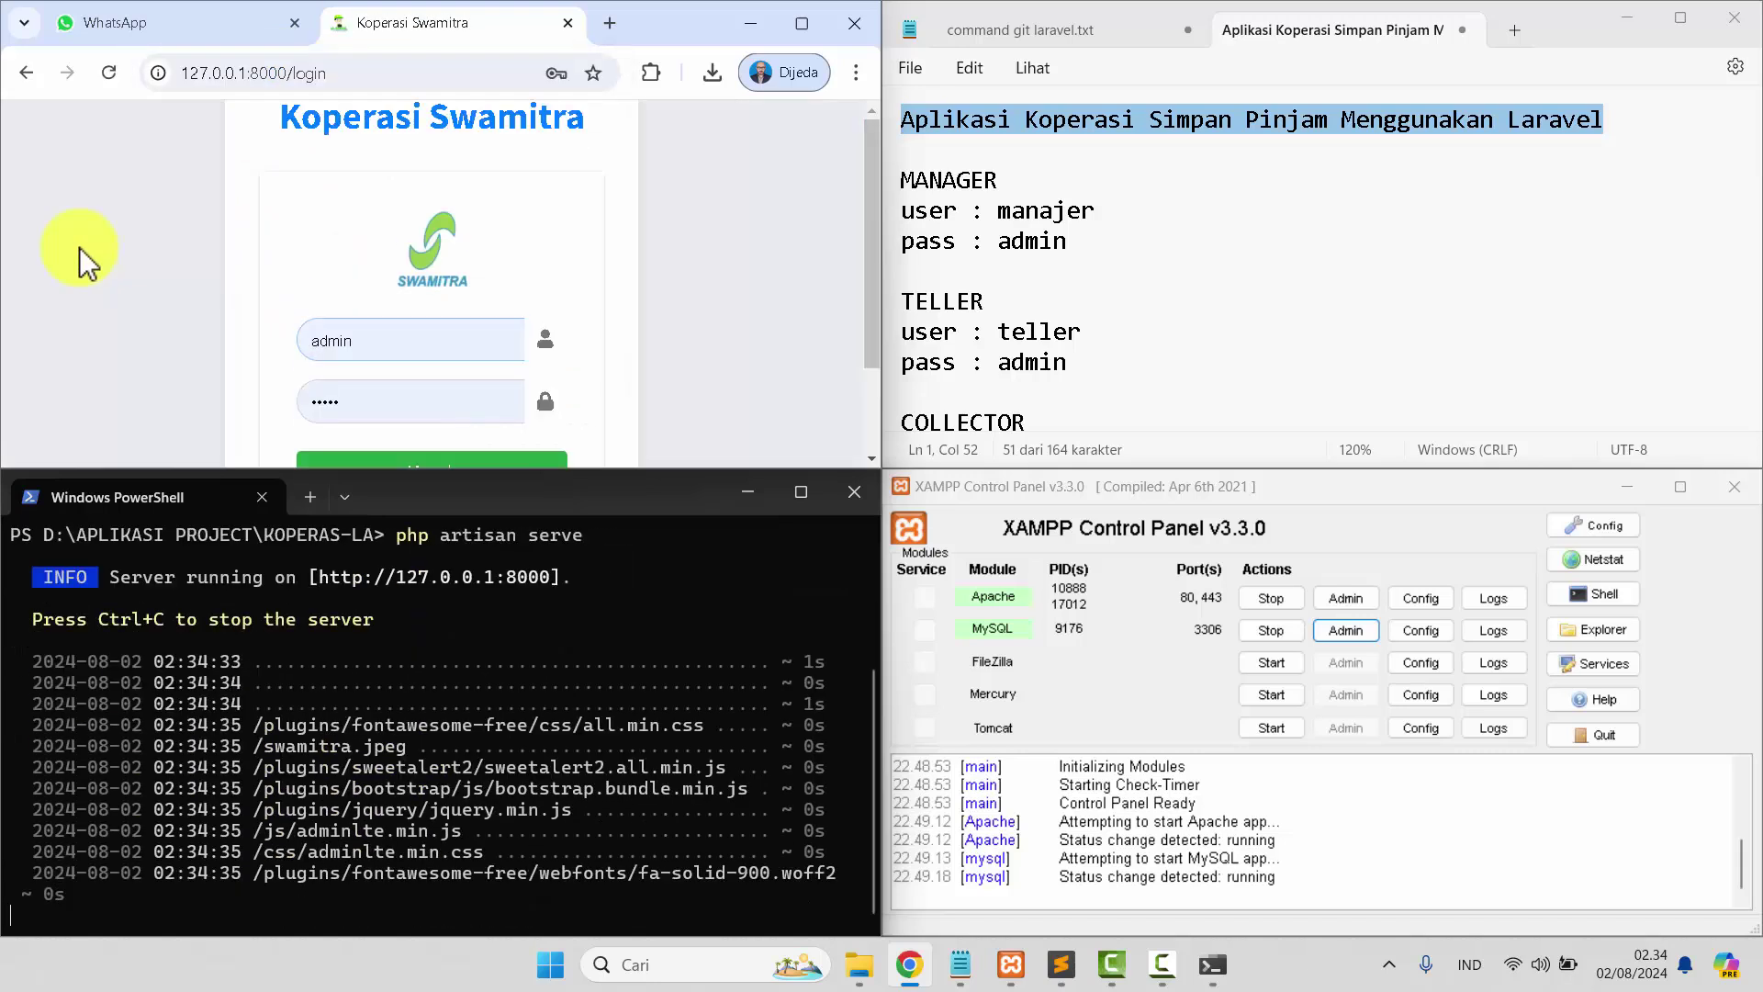
scroll(610, 284, "down", 1)
scroll(610, 284, "up", 1)
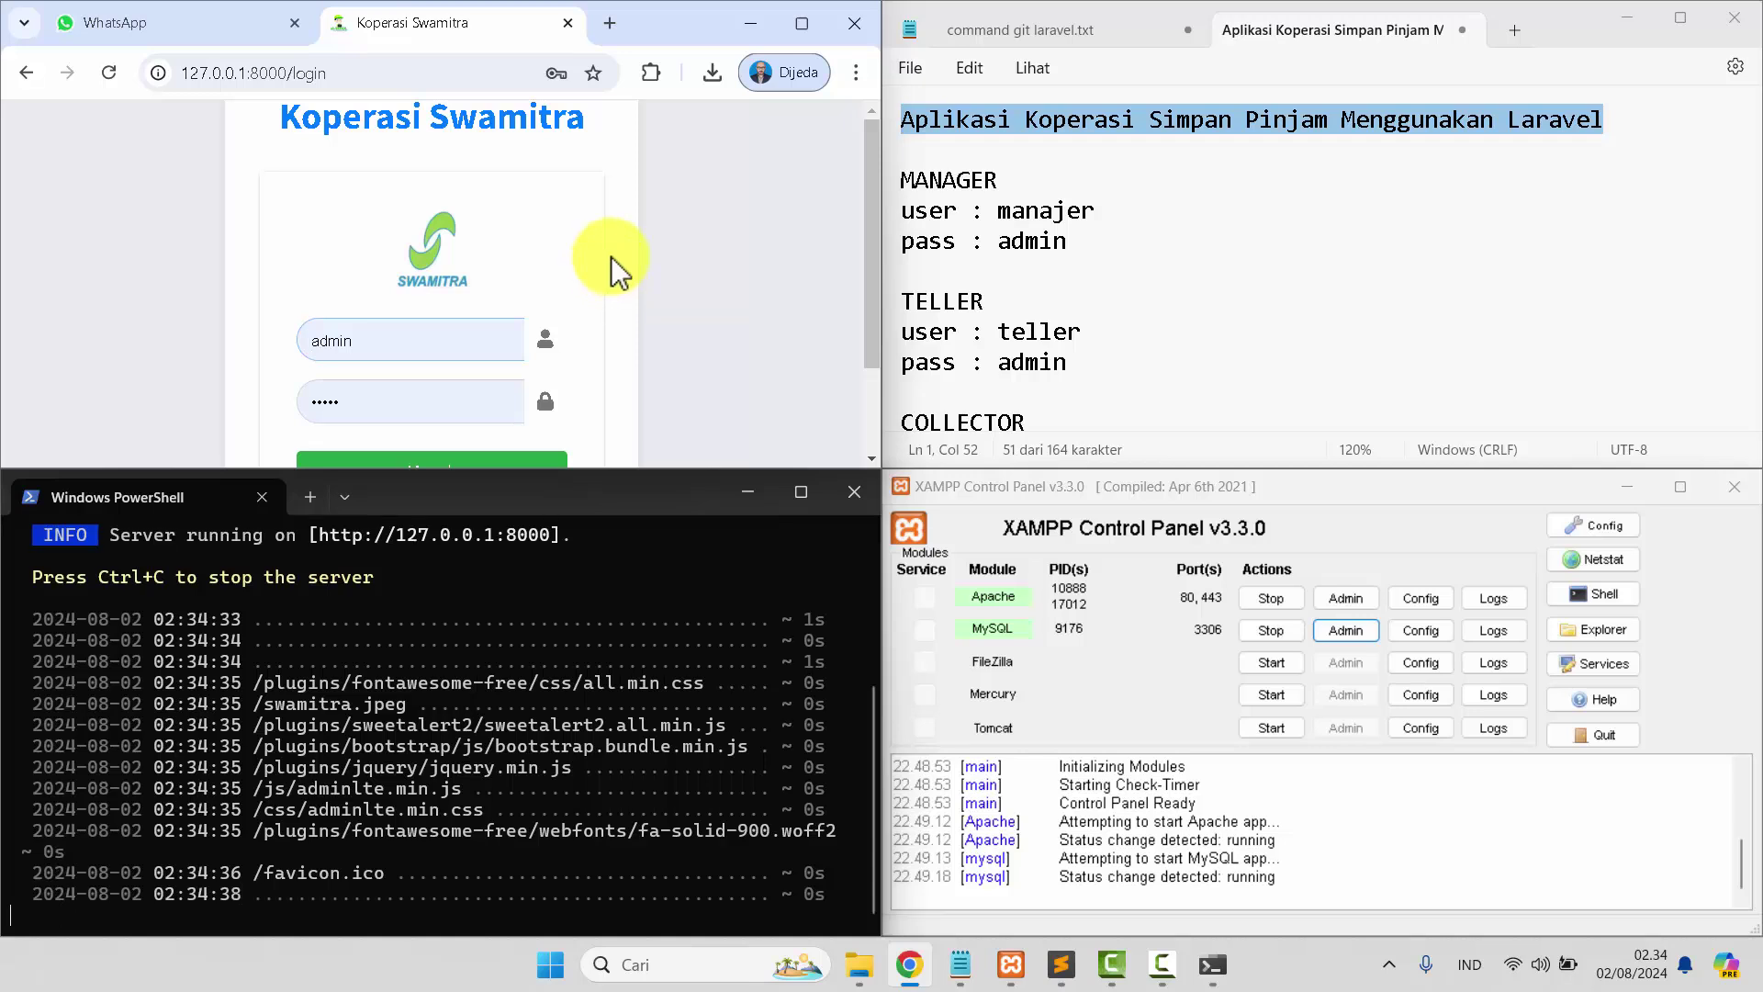
left_click(810, 23)
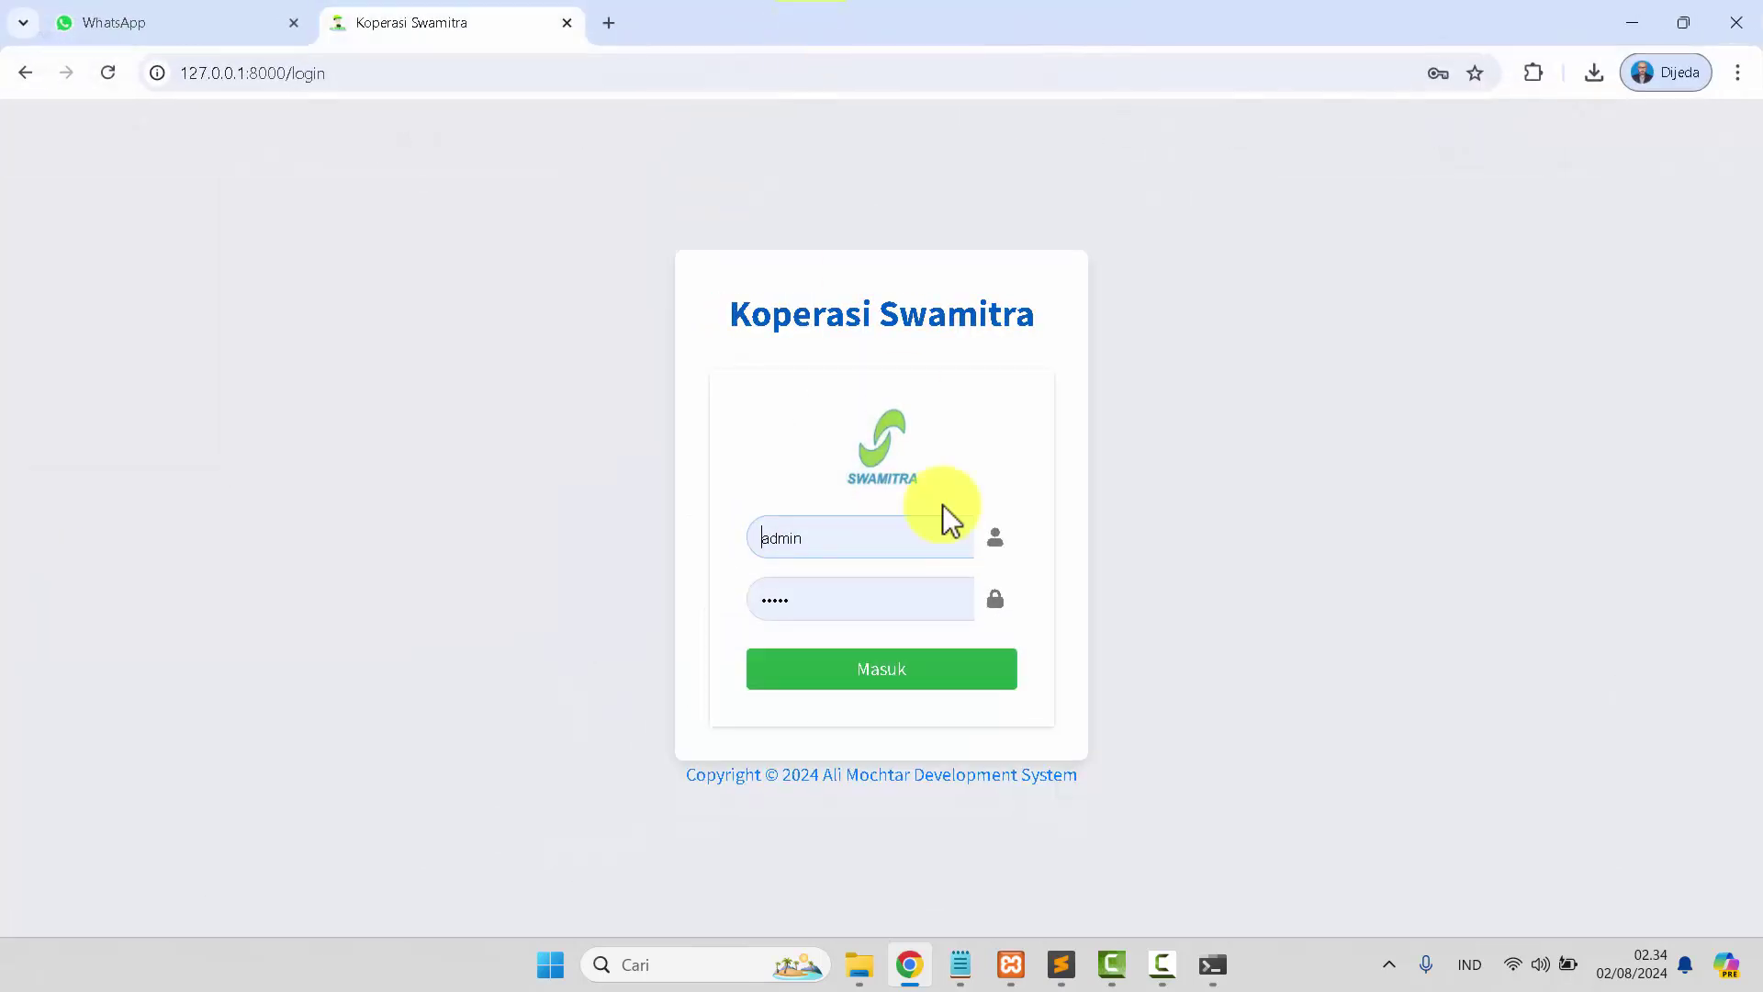
Sign in with the manajer username copied from the Notepad login notes.
left_click(957, 964)
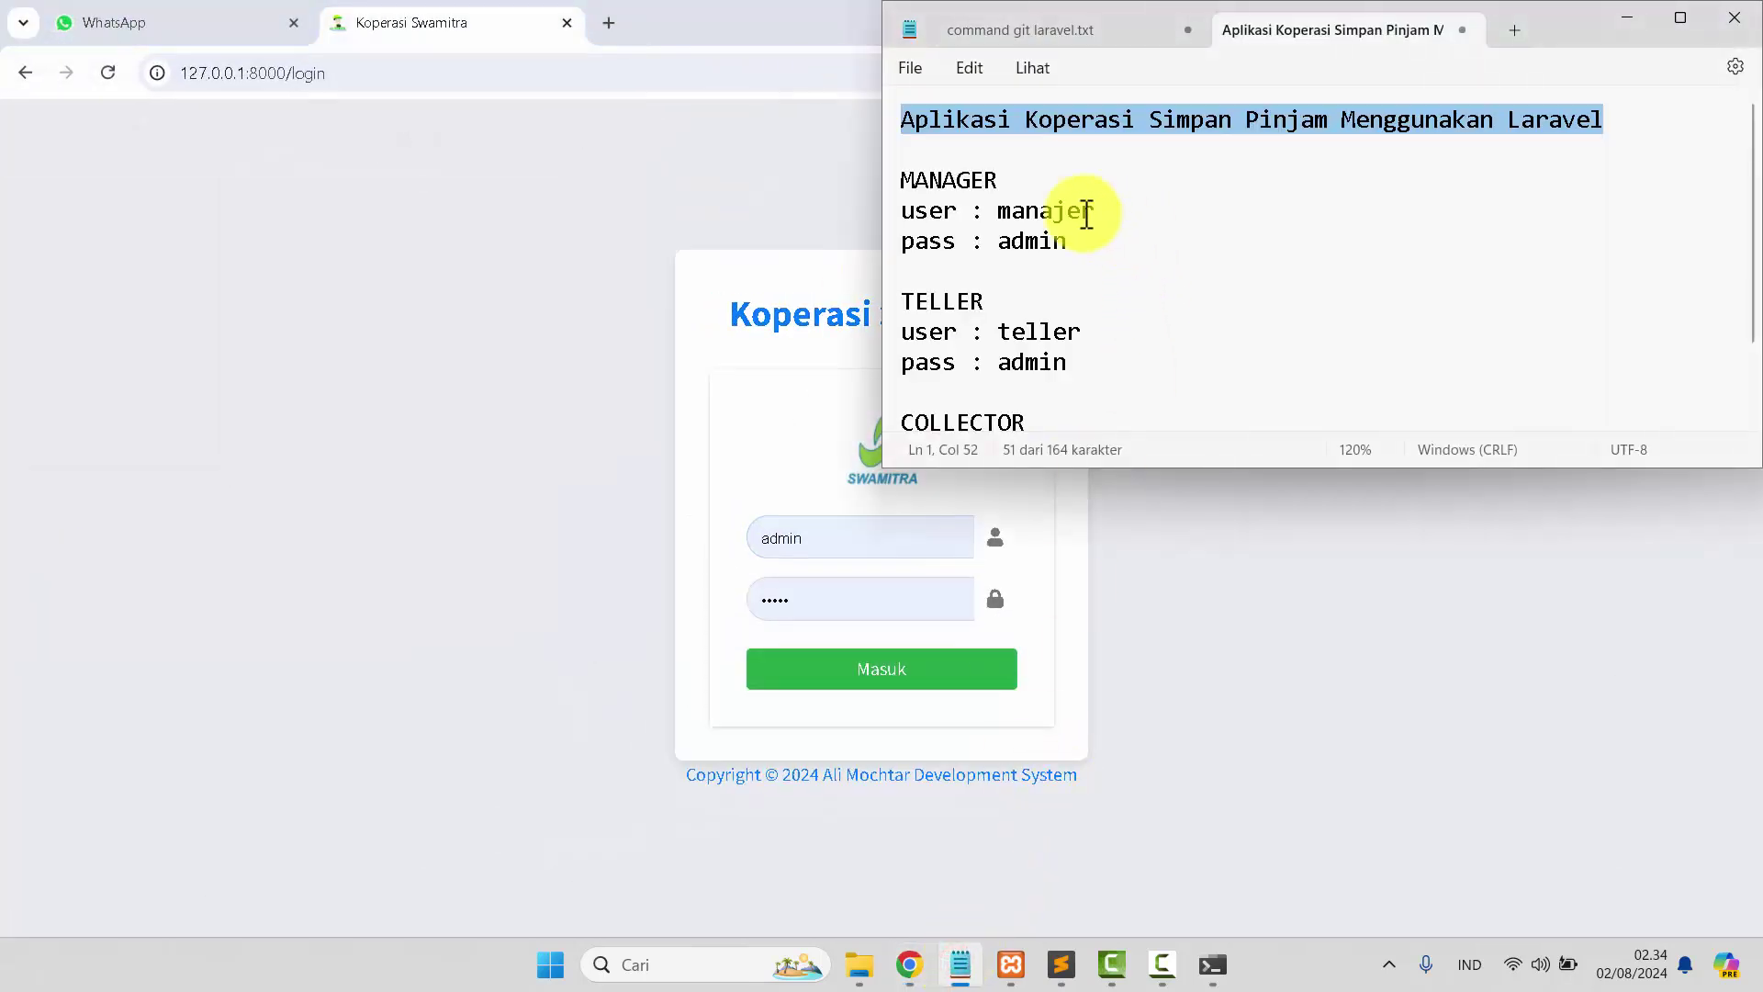
double_click(1040, 204)
key("ctrl+c")
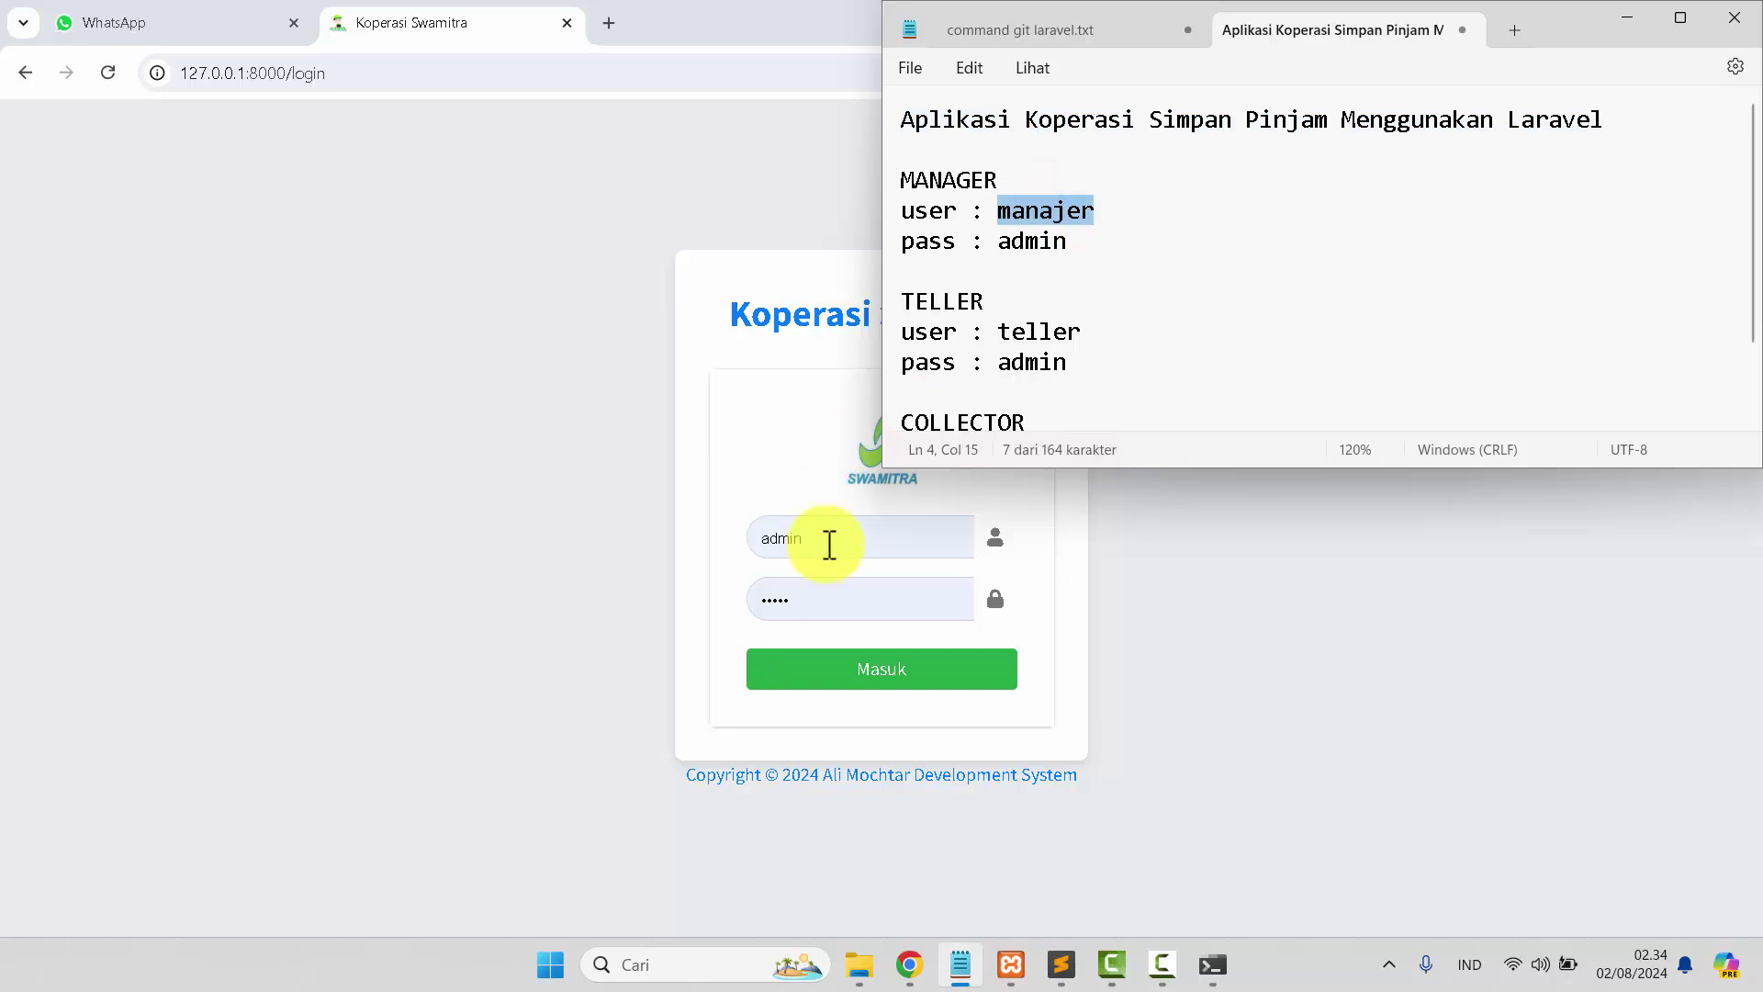
left_click(830, 539)
key("ctrl+v")
left_click(804, 685)
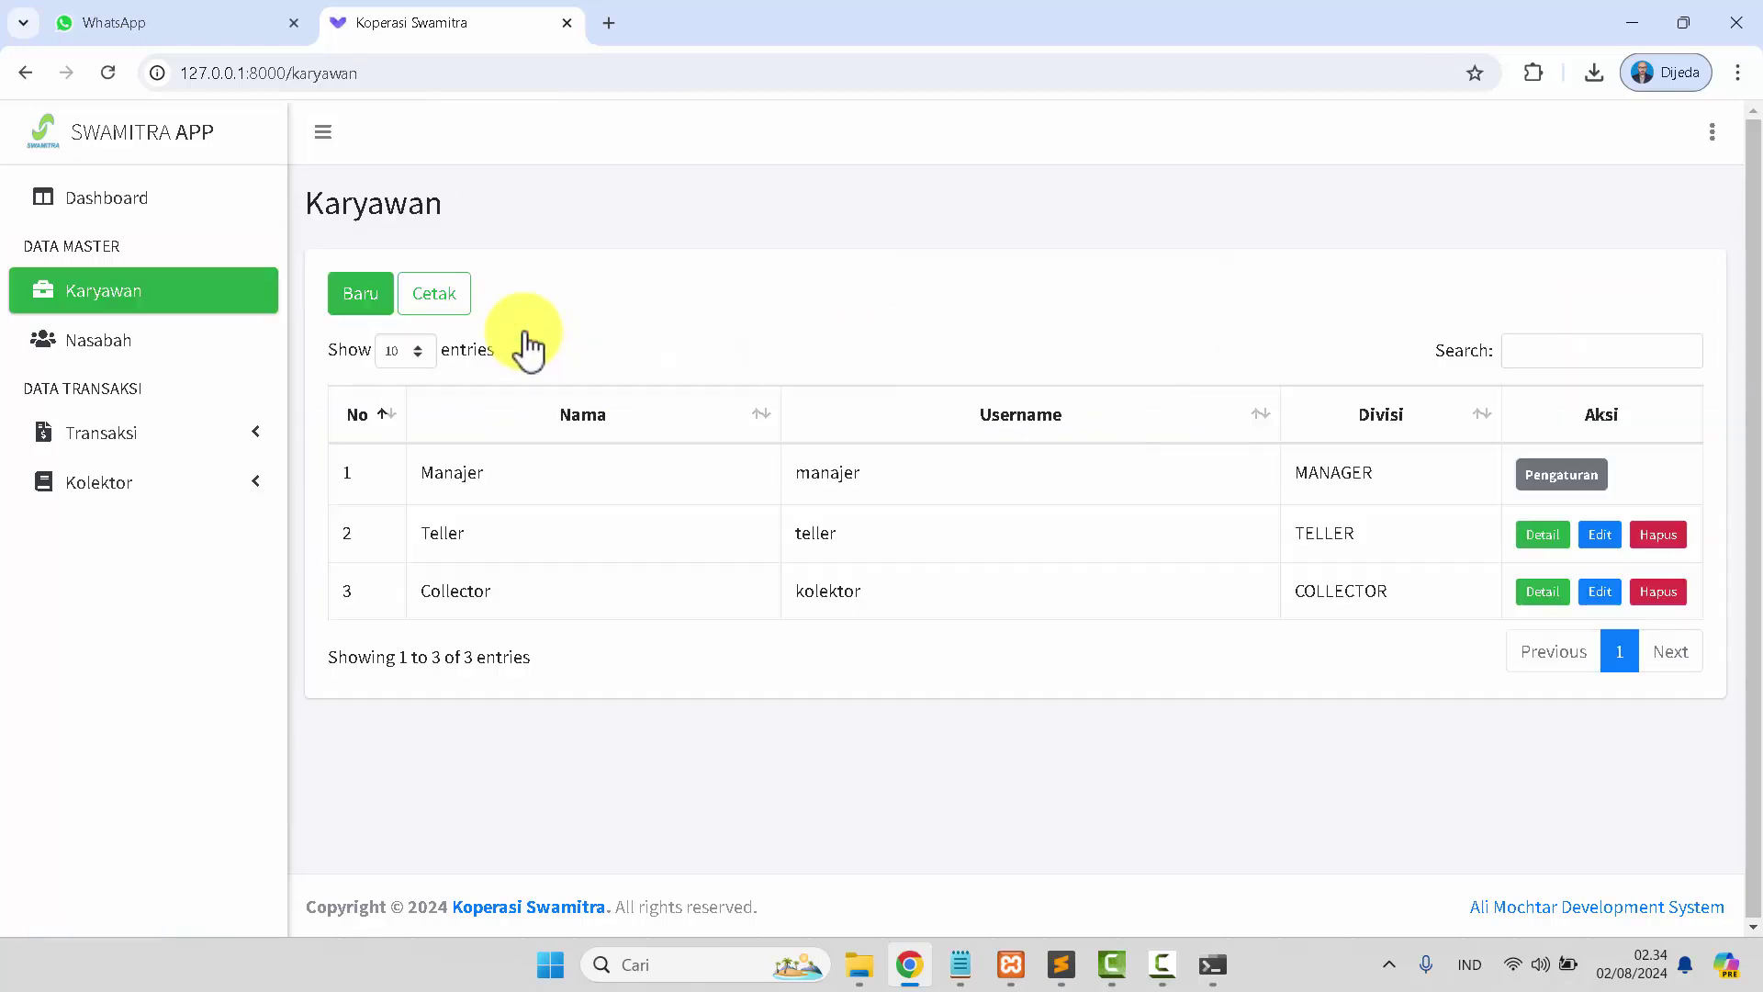
Browse the Nasabah, Pinjaman, Penarikan and Penarikan Jaminan pages, returning to the Dashboard each time.
left_click(141, 200)
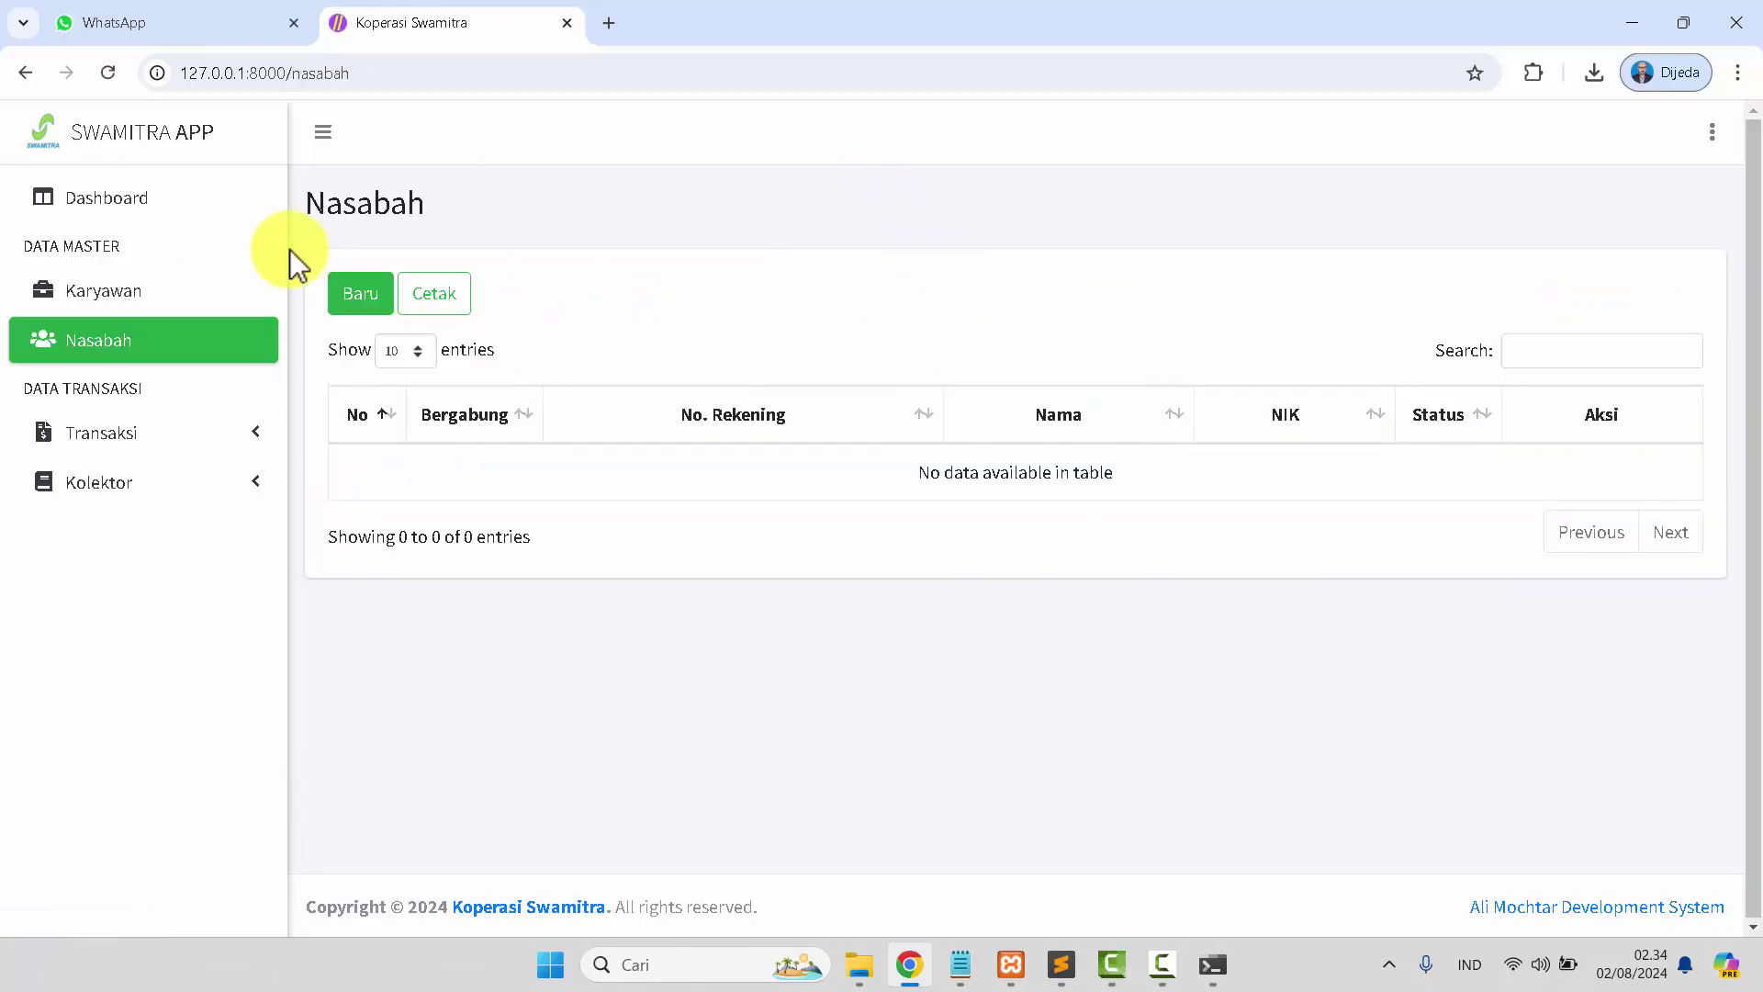
left_click(143, 204)
left_click(1358, 314)
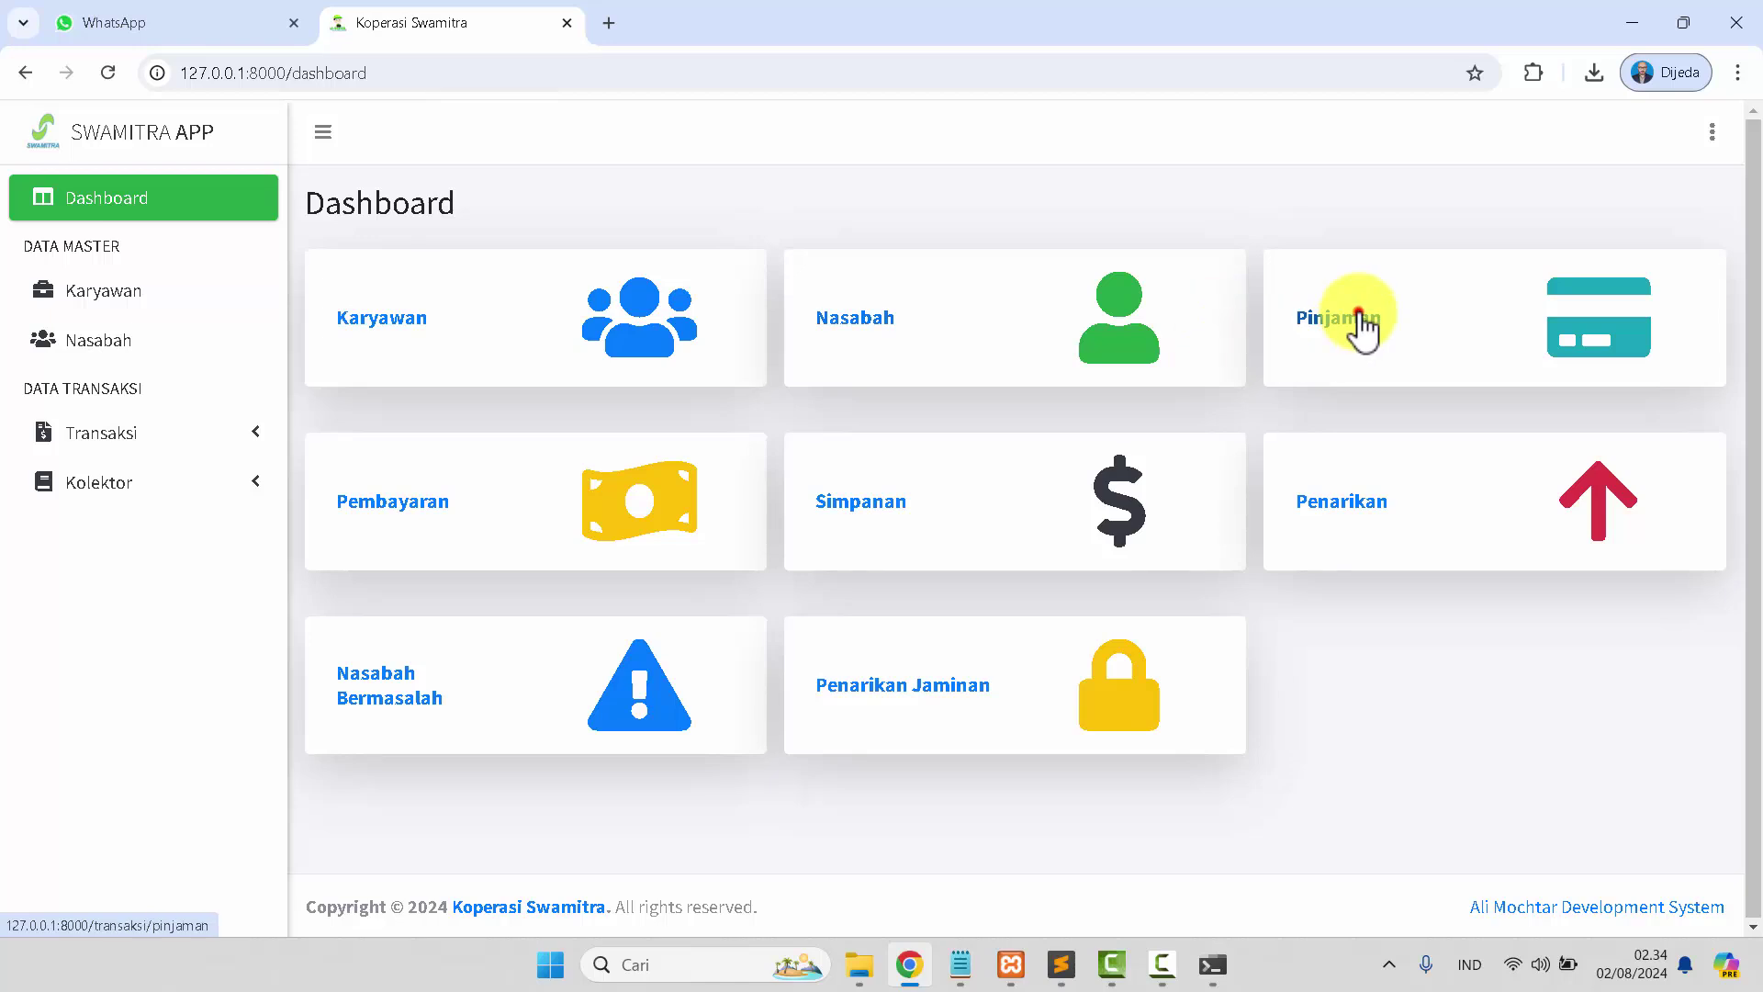
left_click(142, 201)
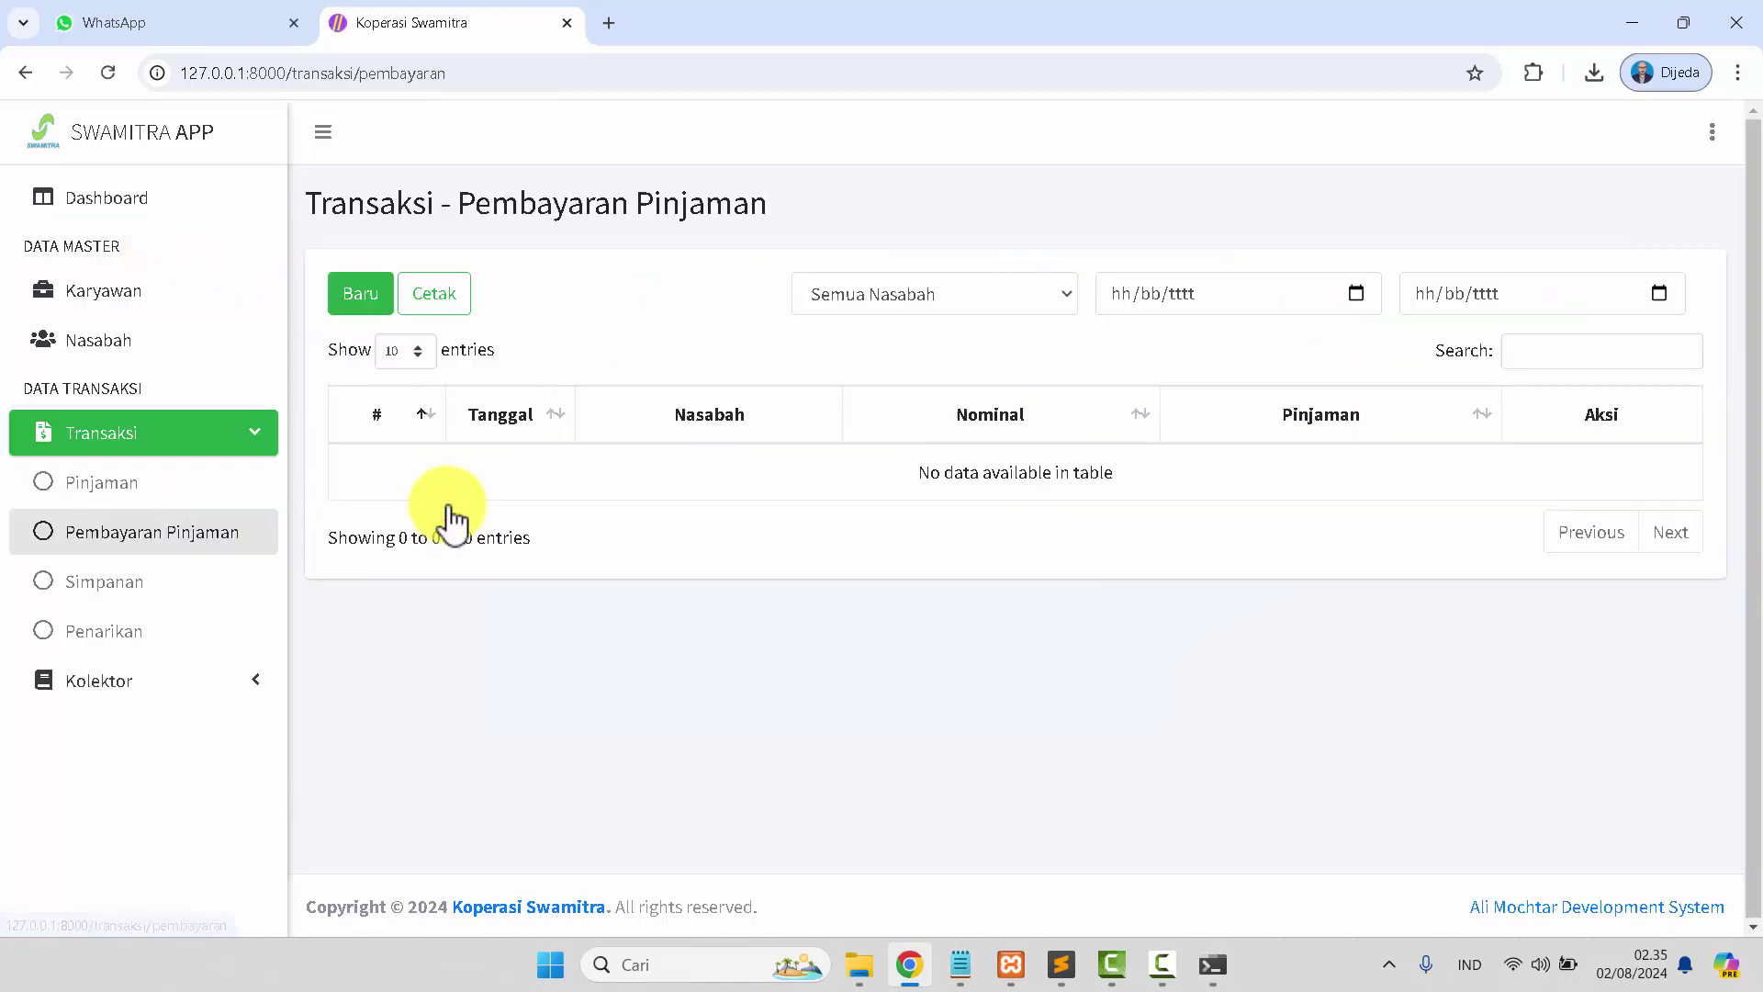
left_click(142, 199)
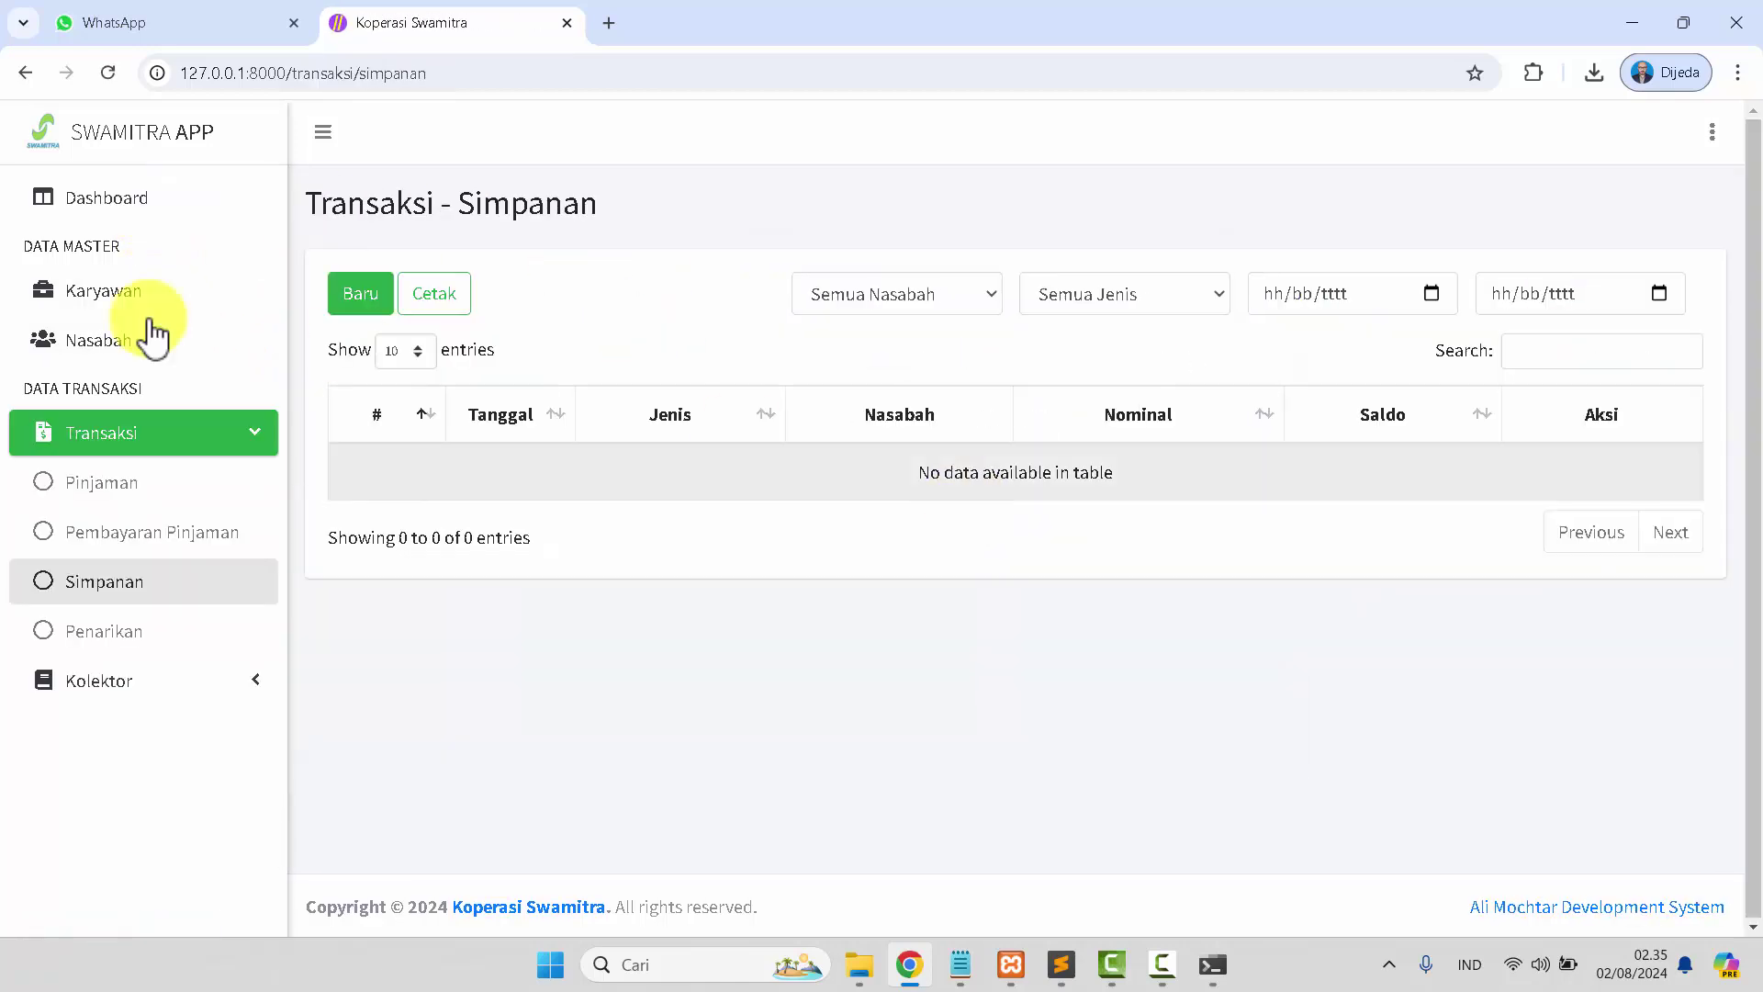
left_click(98, 189)
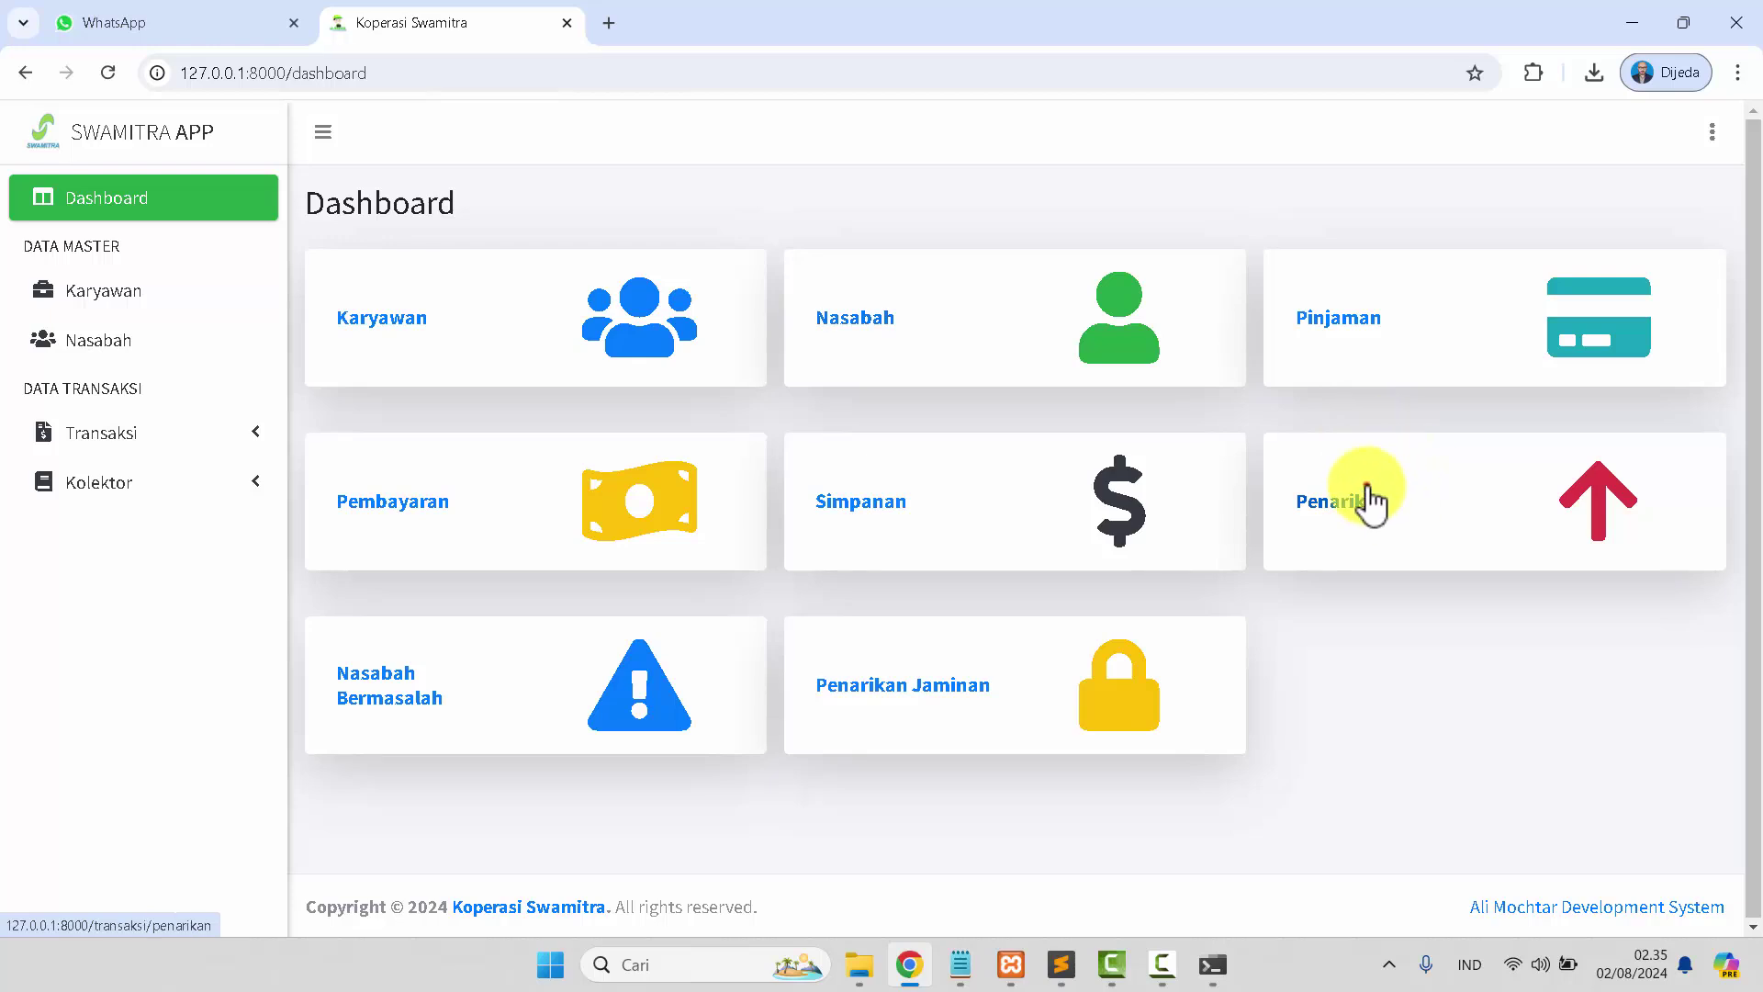
left_click(1367, 487)
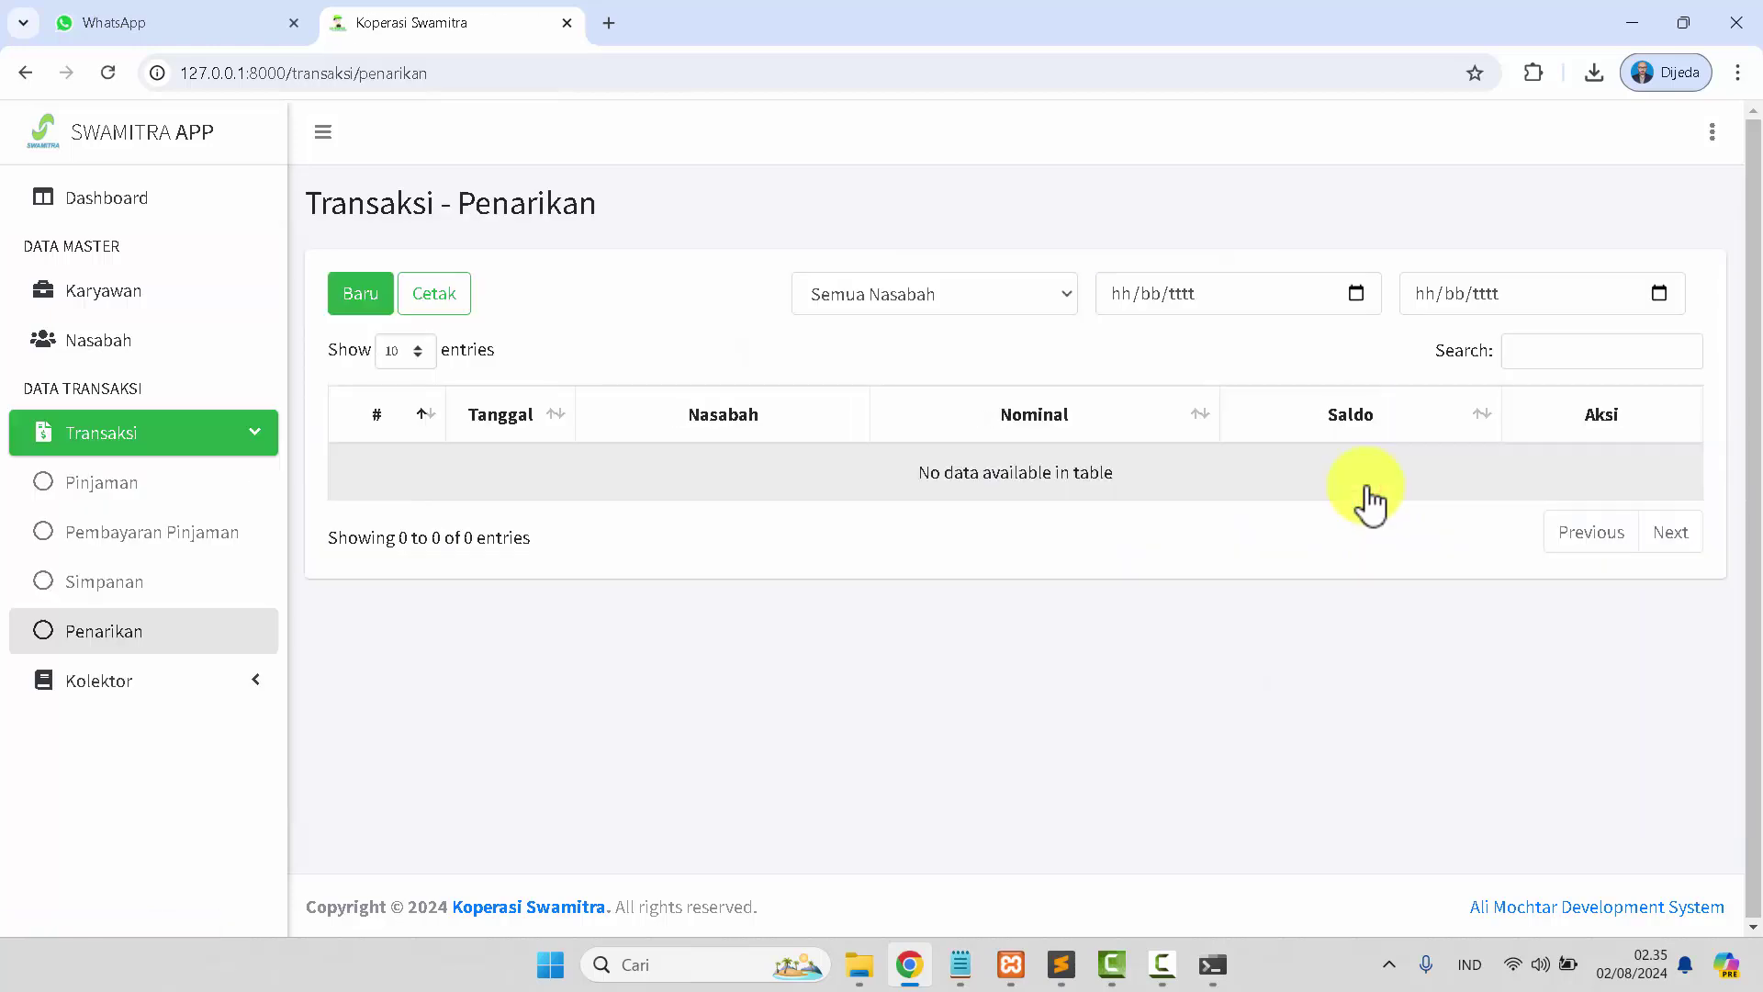
left_click(92, 186)
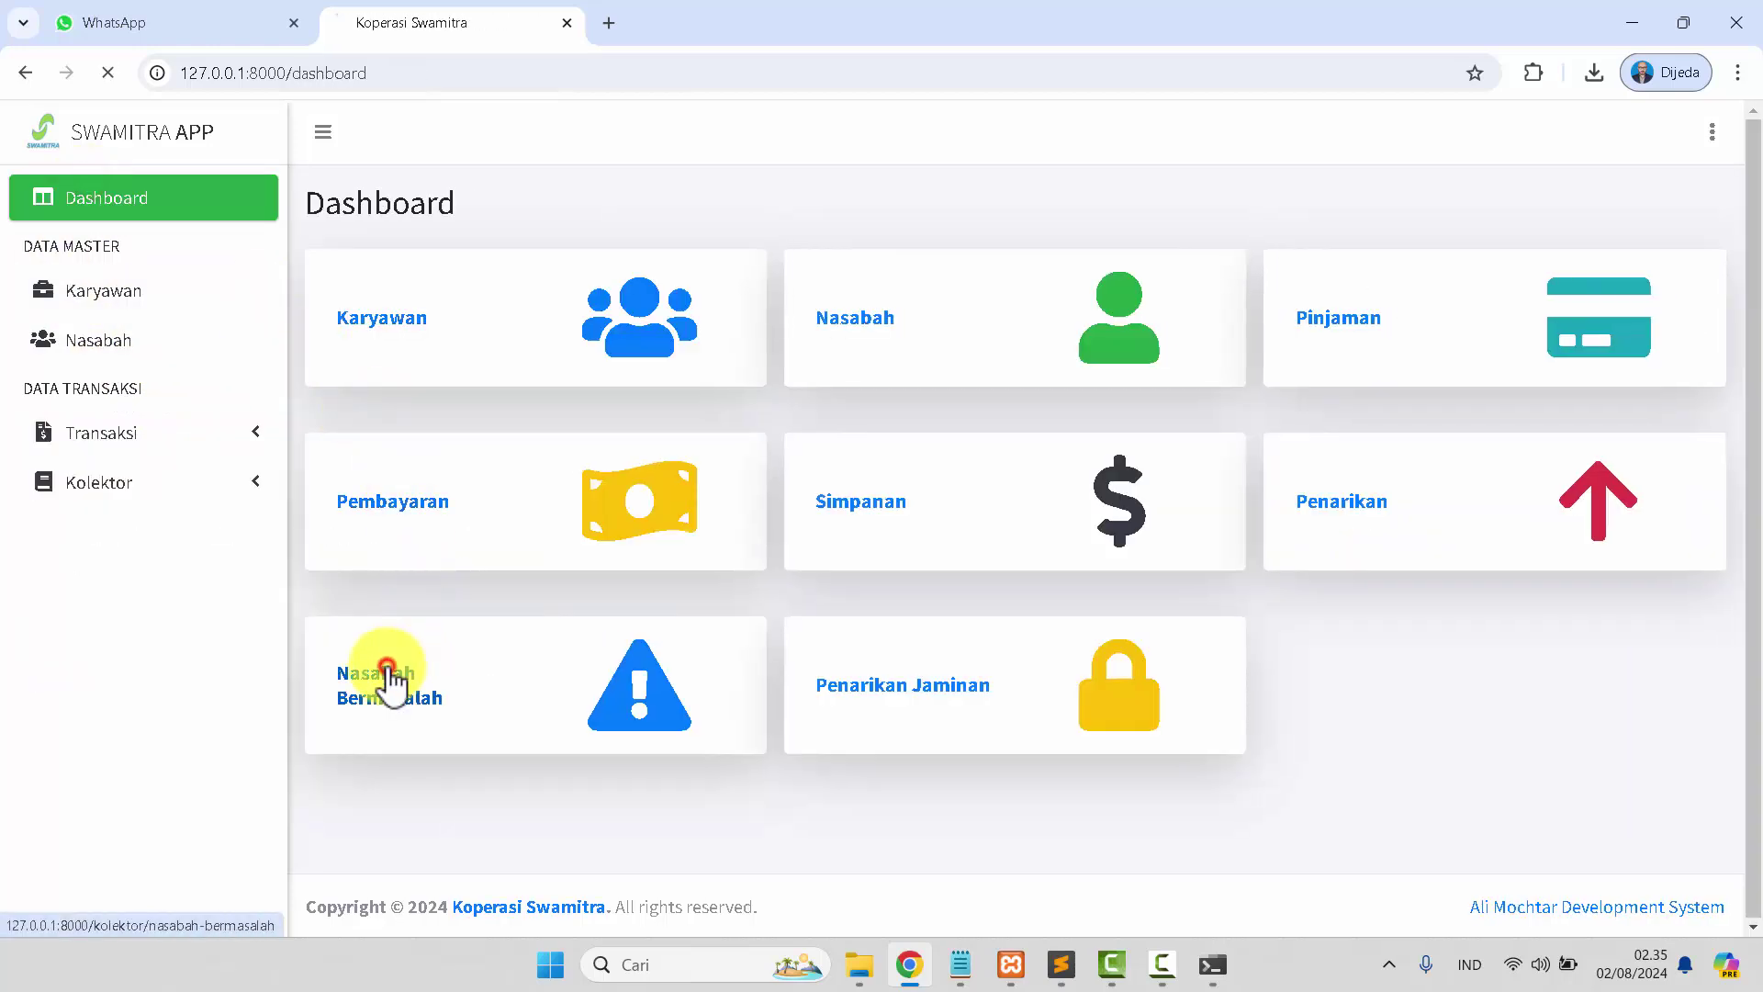
left_click(127, 202)
left_click(892, 681)
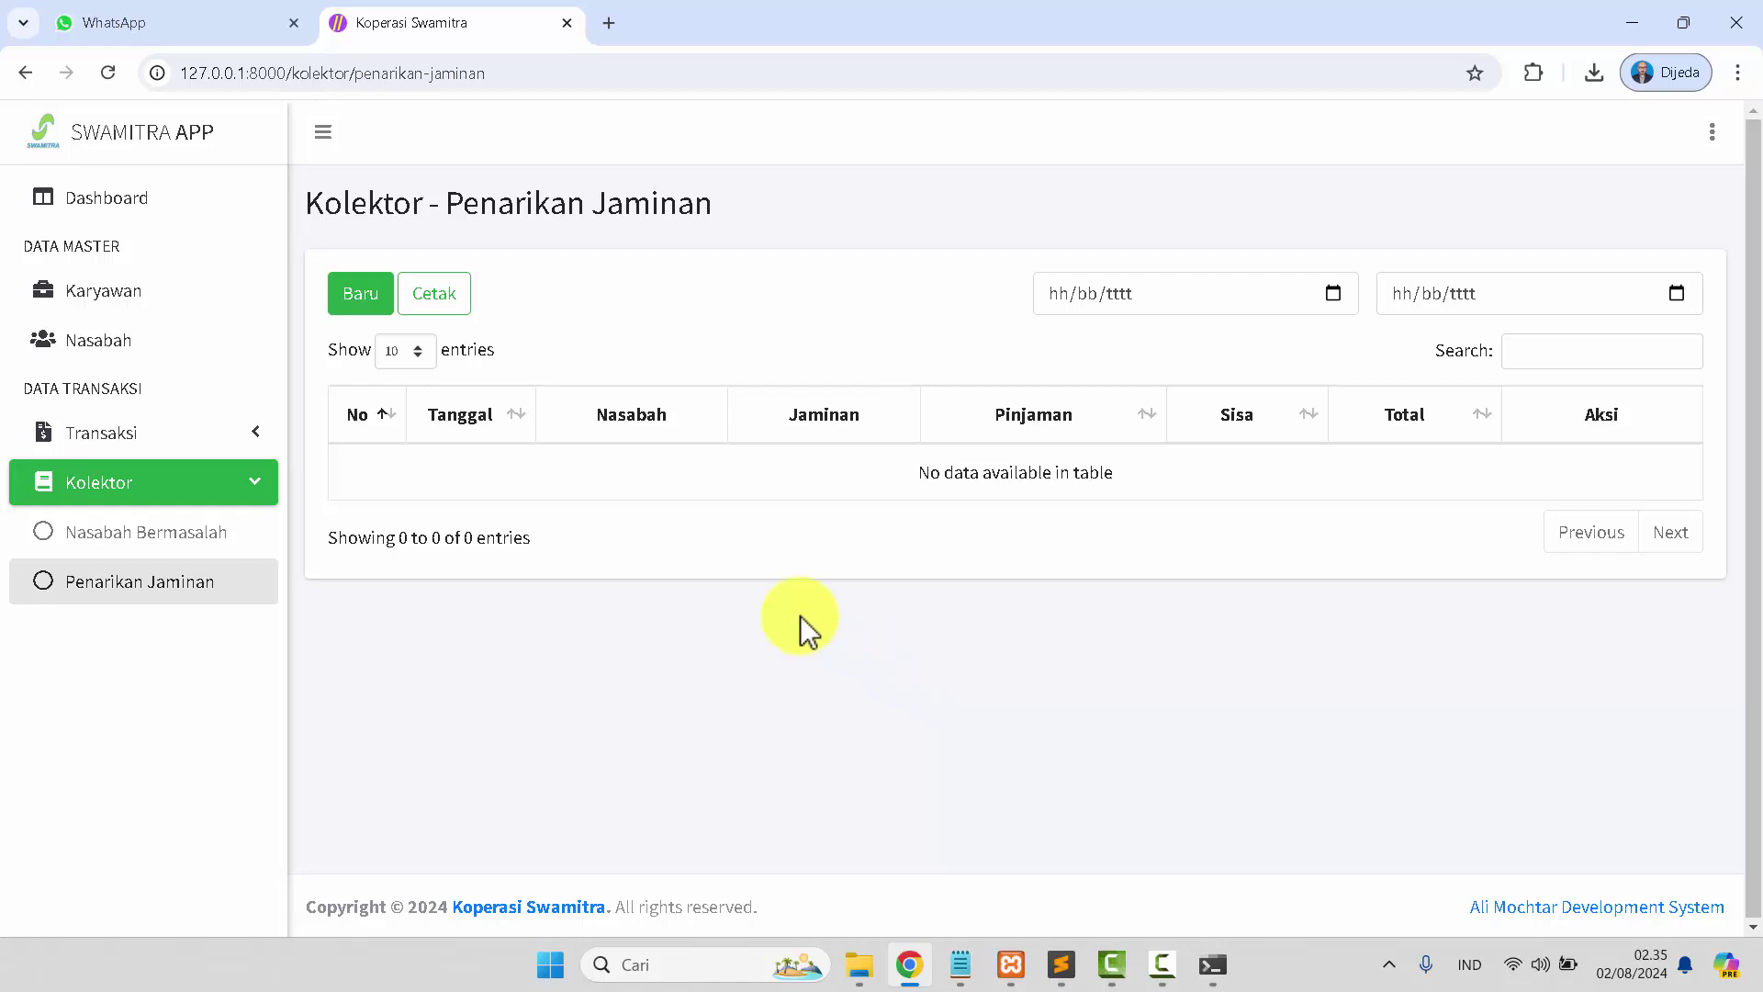
left_click(125, 212)
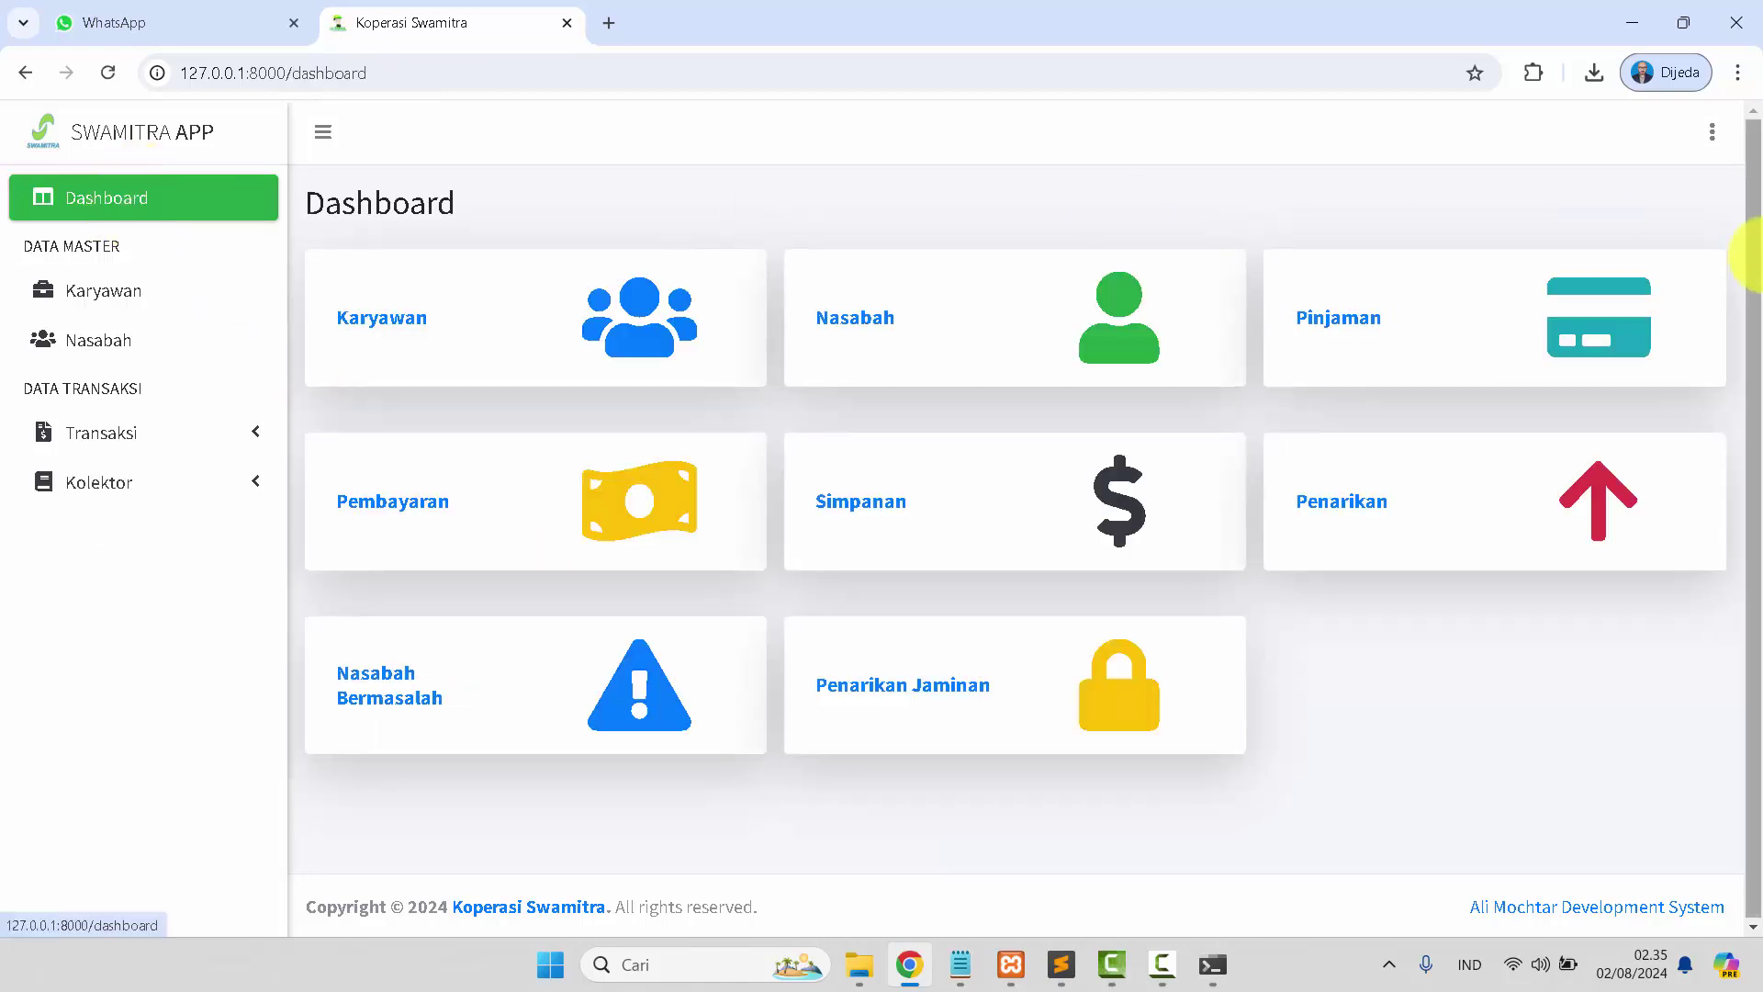
Log out of the manager account and confirm.
left_click(1713, 136)
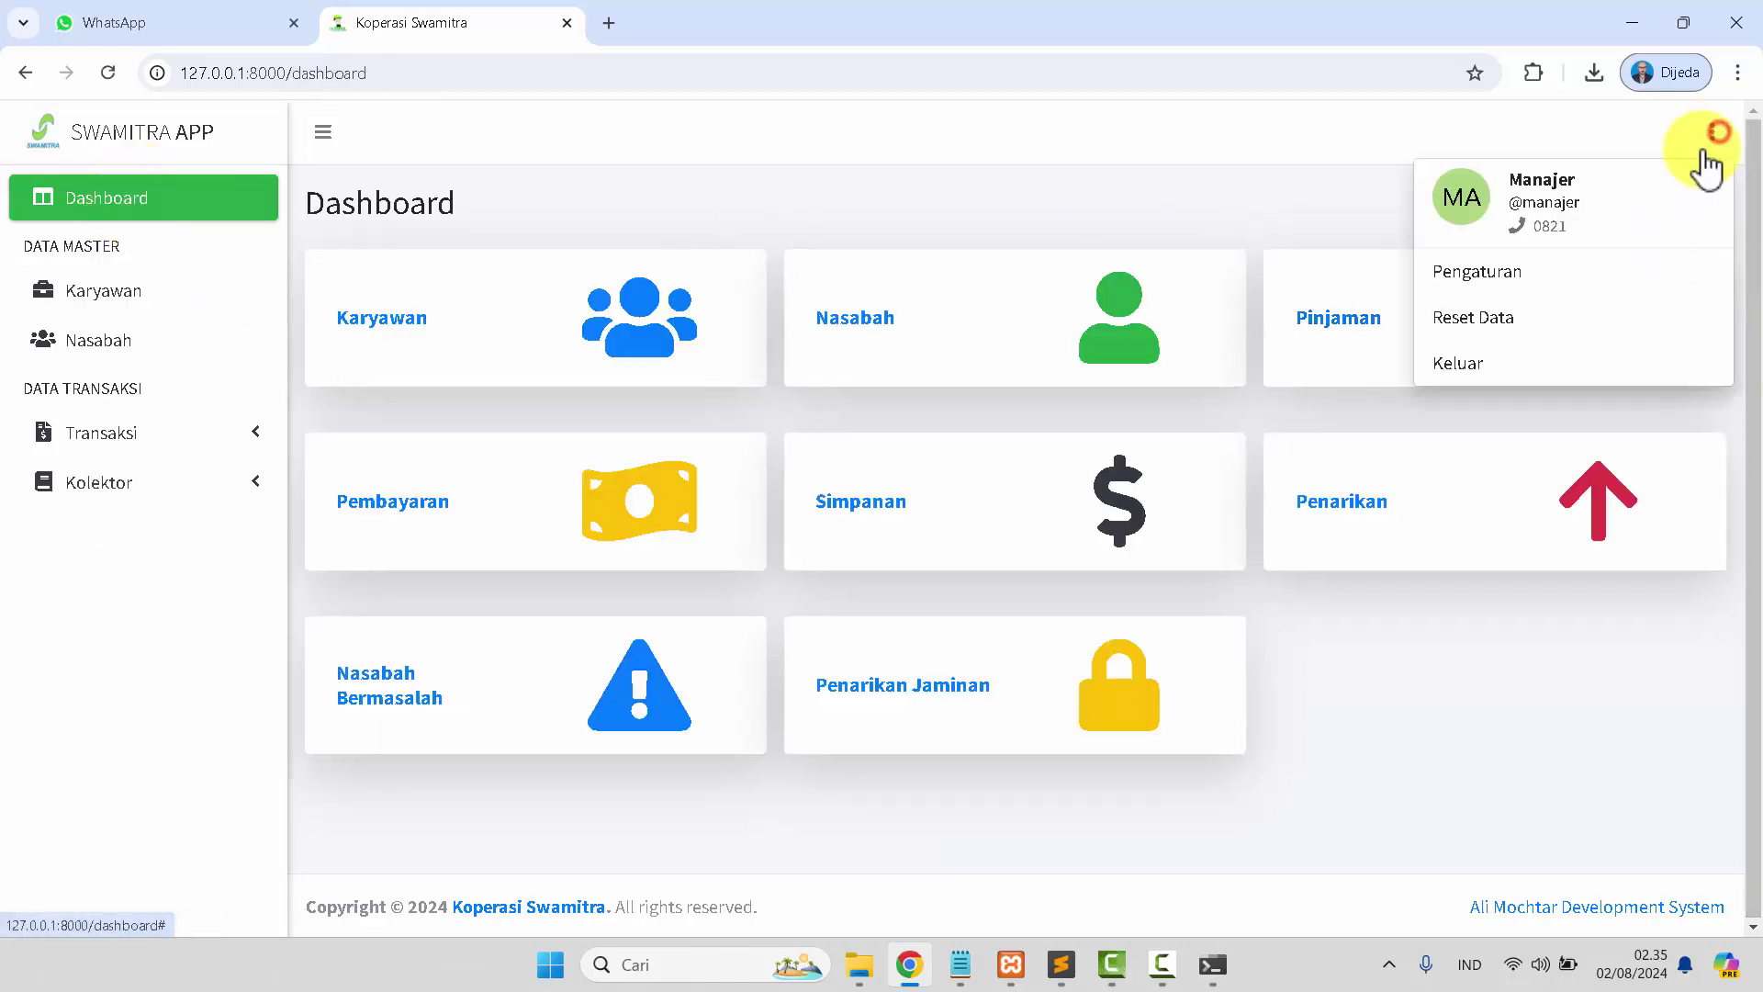
left_click(1499, 374)
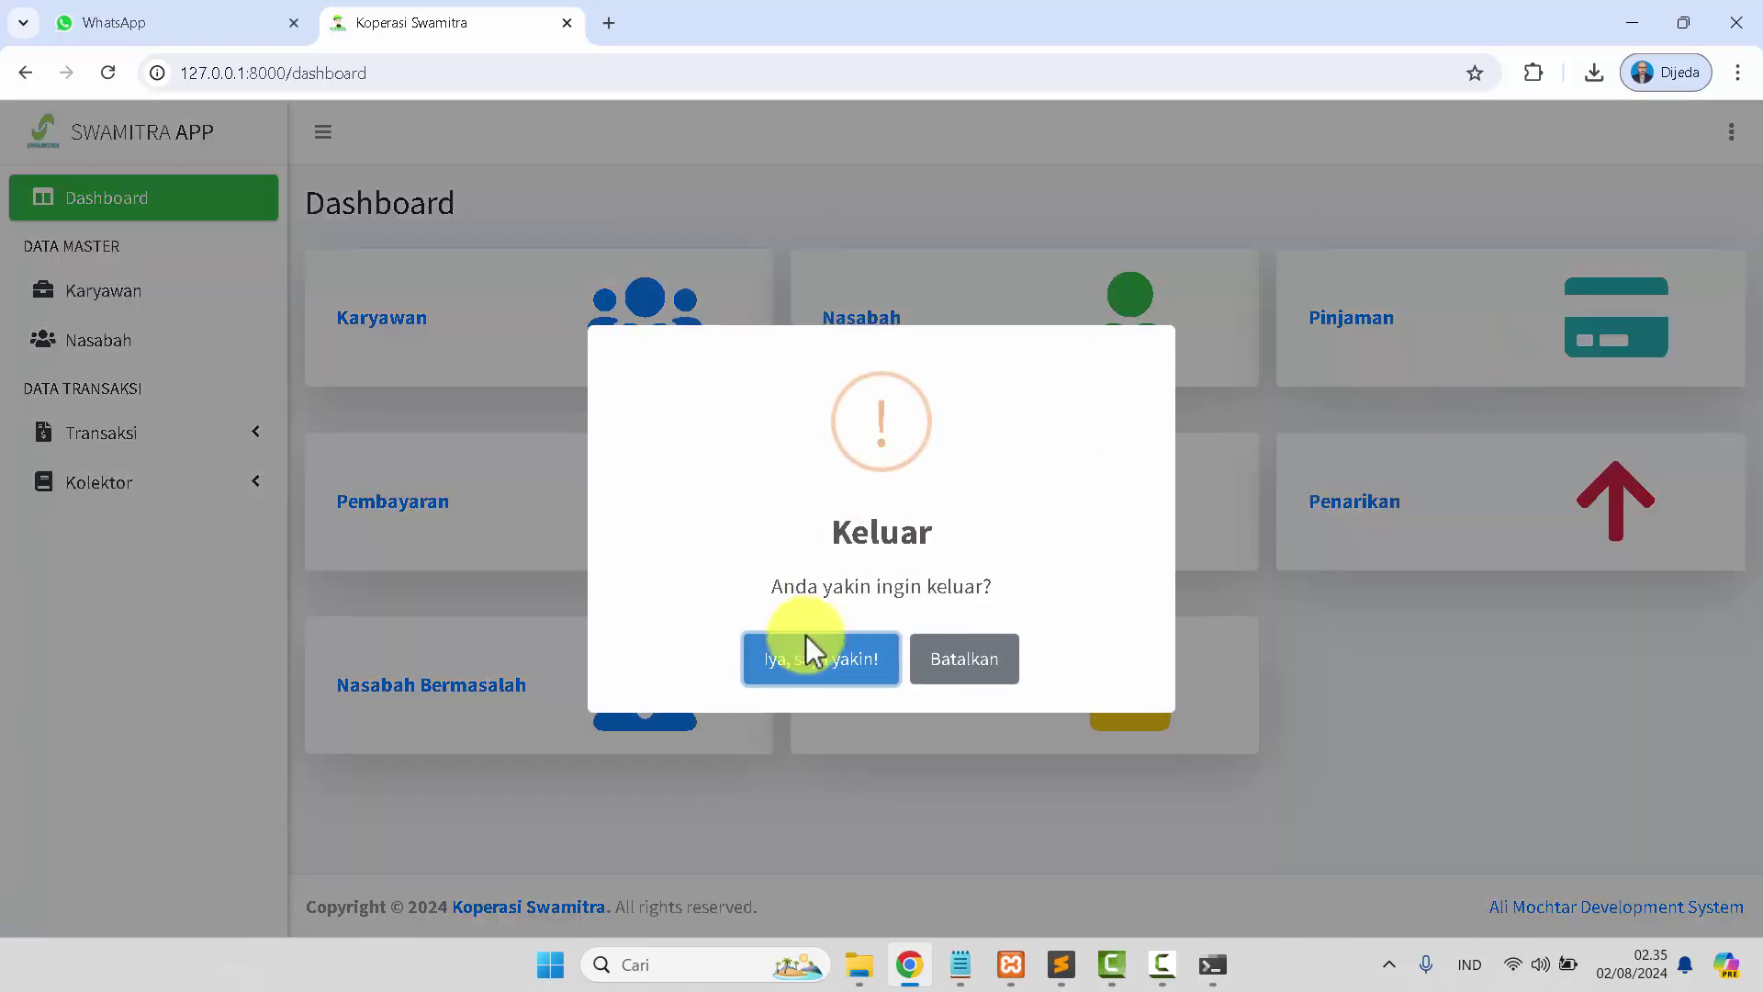
left_click(807, 650)
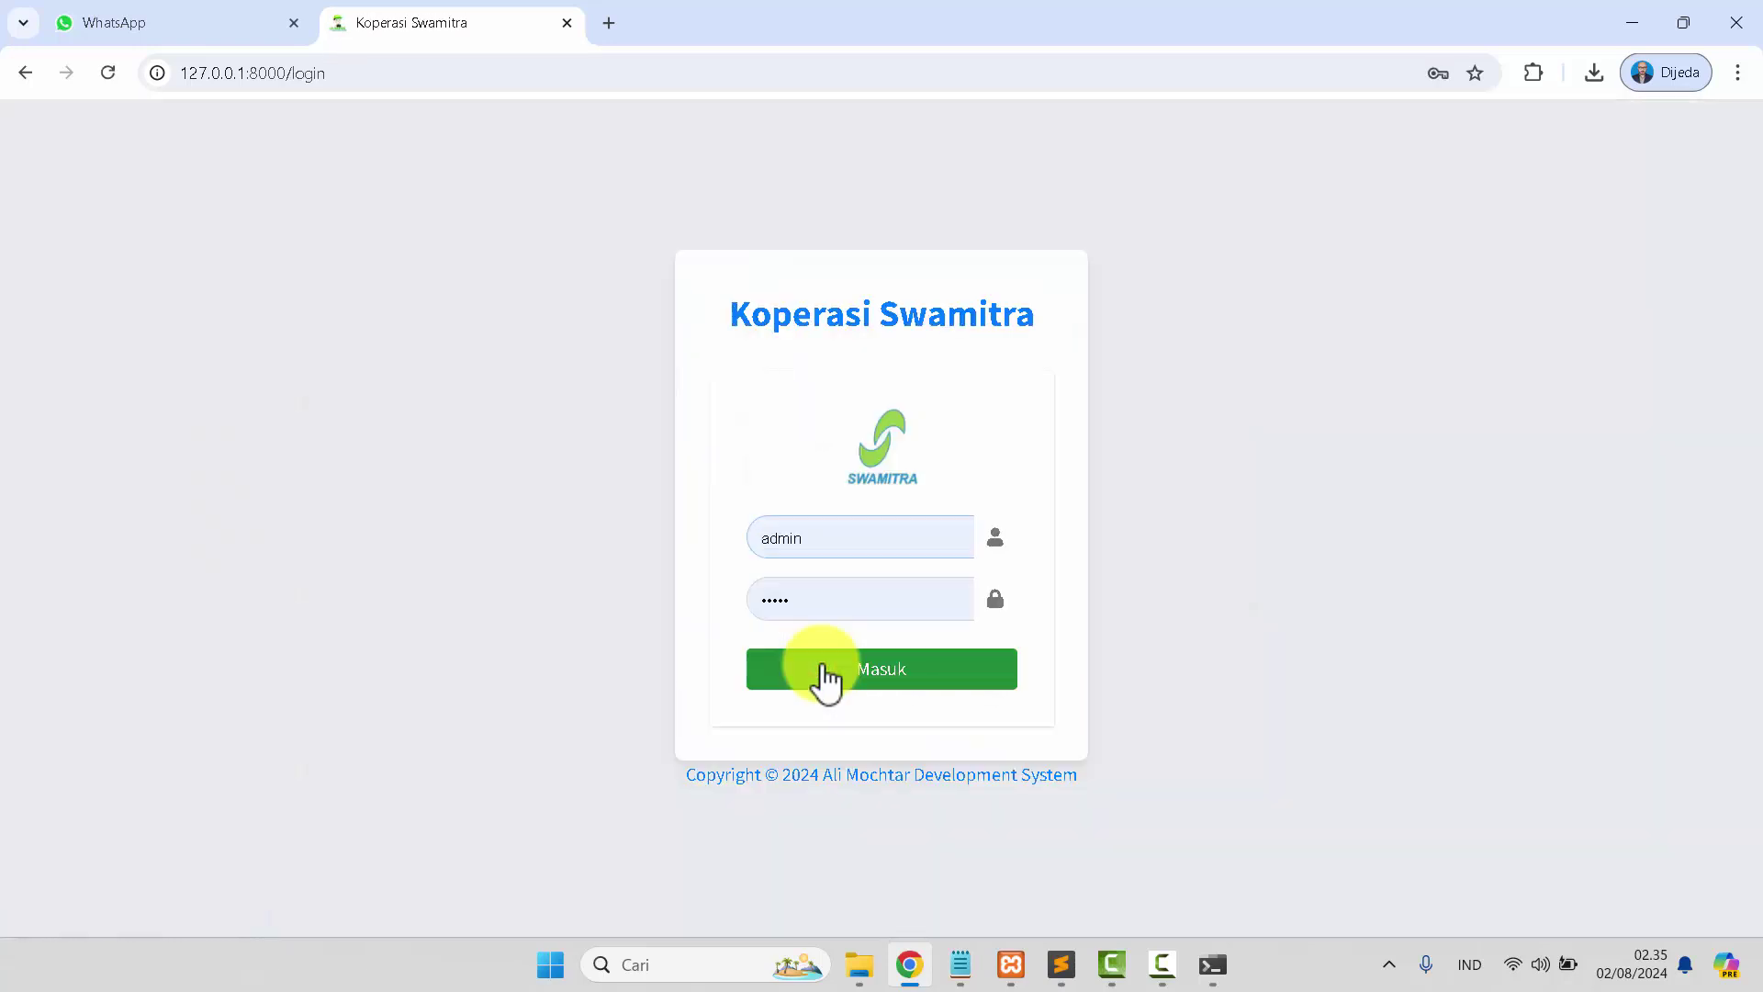
Sign in as teller, dismiss the save-password offer and open the Karyawan employee list.
left_click(960, 964)
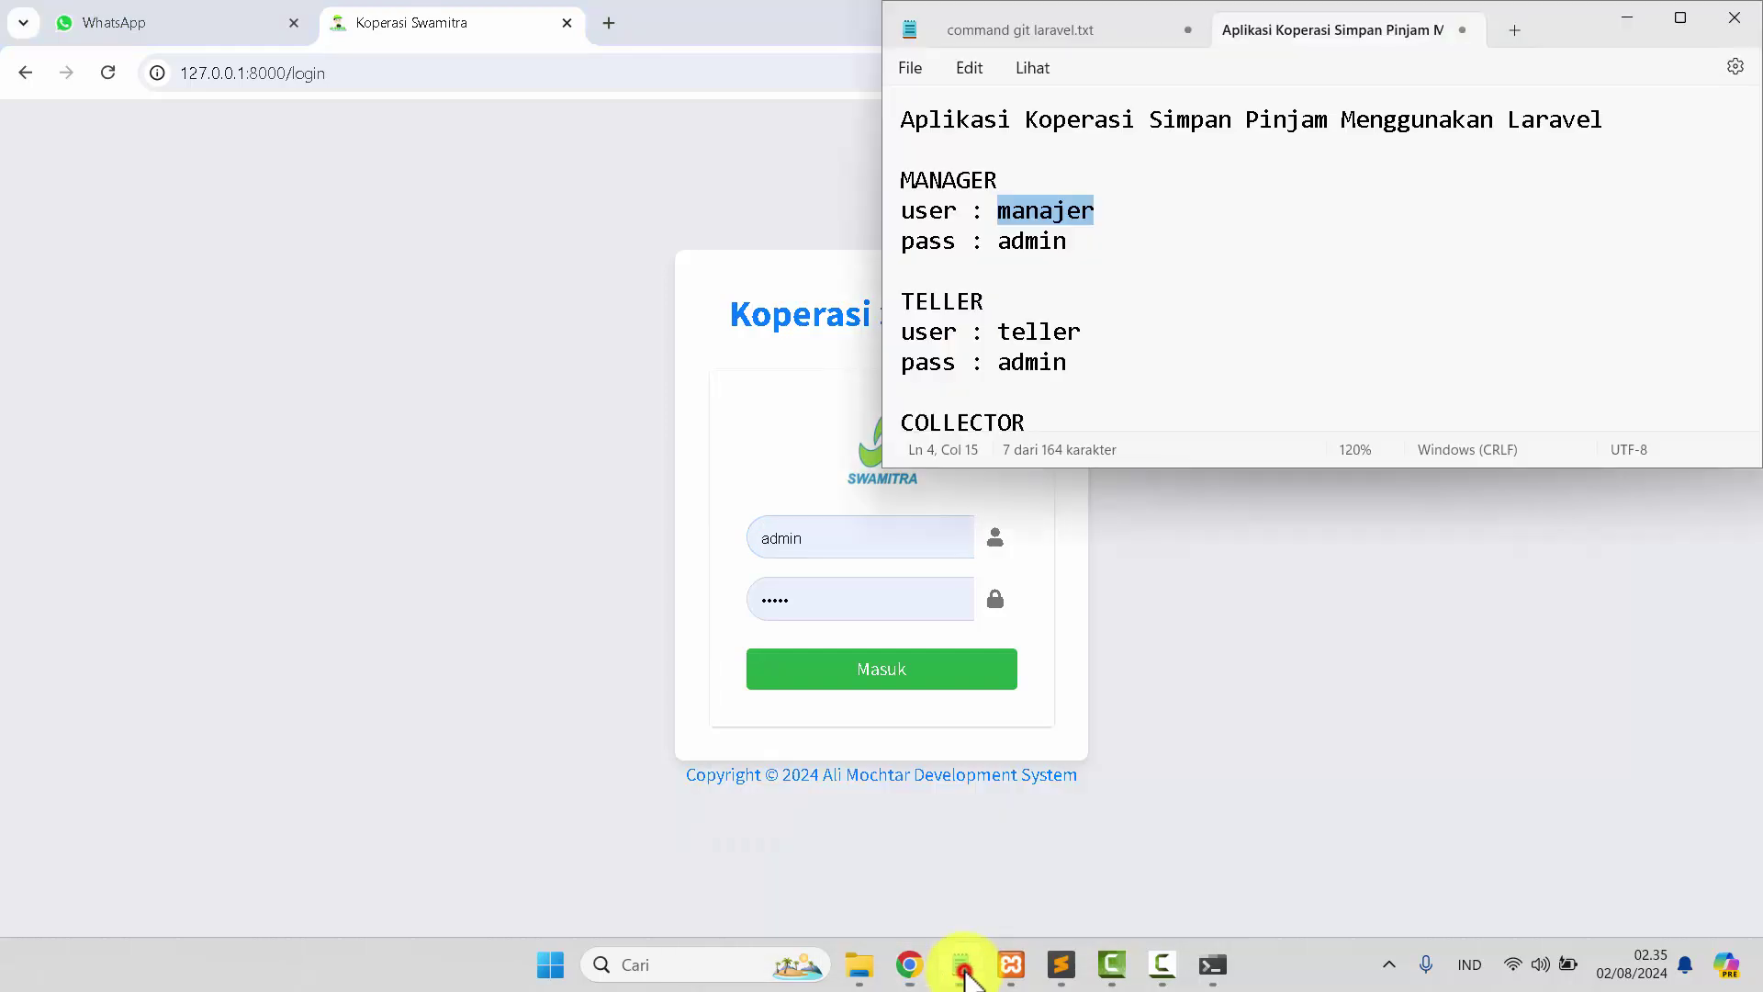
double_click(1043, 338)
key("ctrl+c")
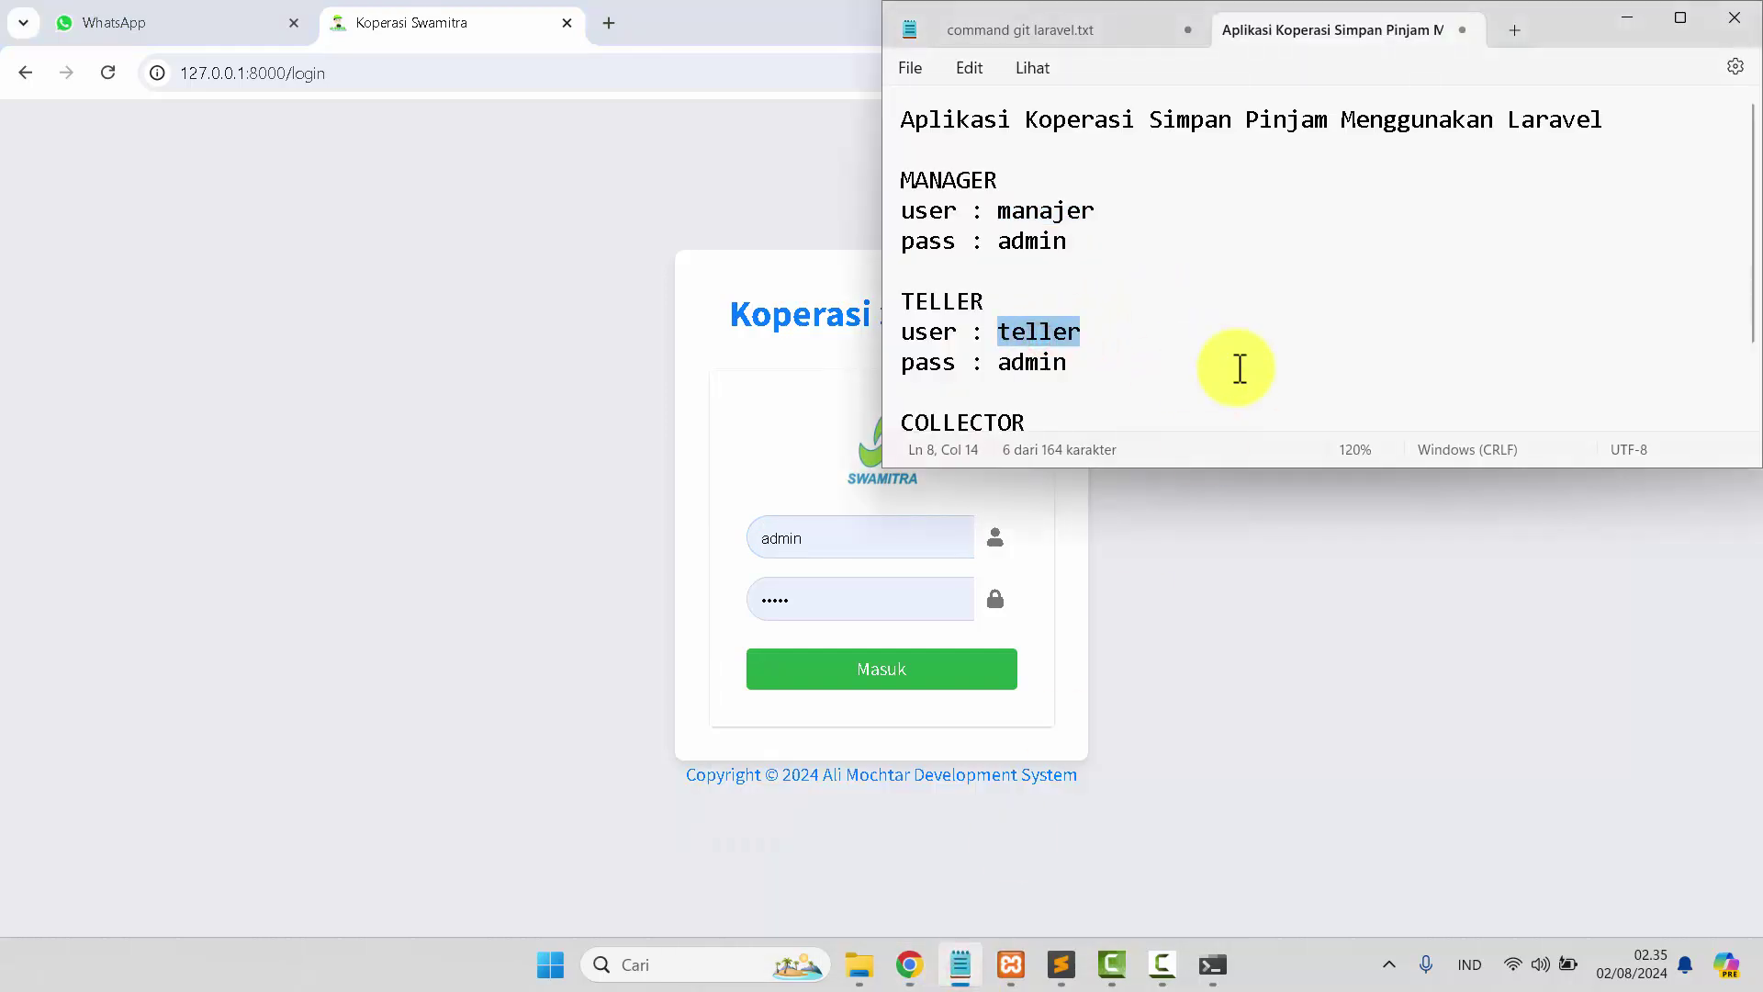
left_click(843, 537)
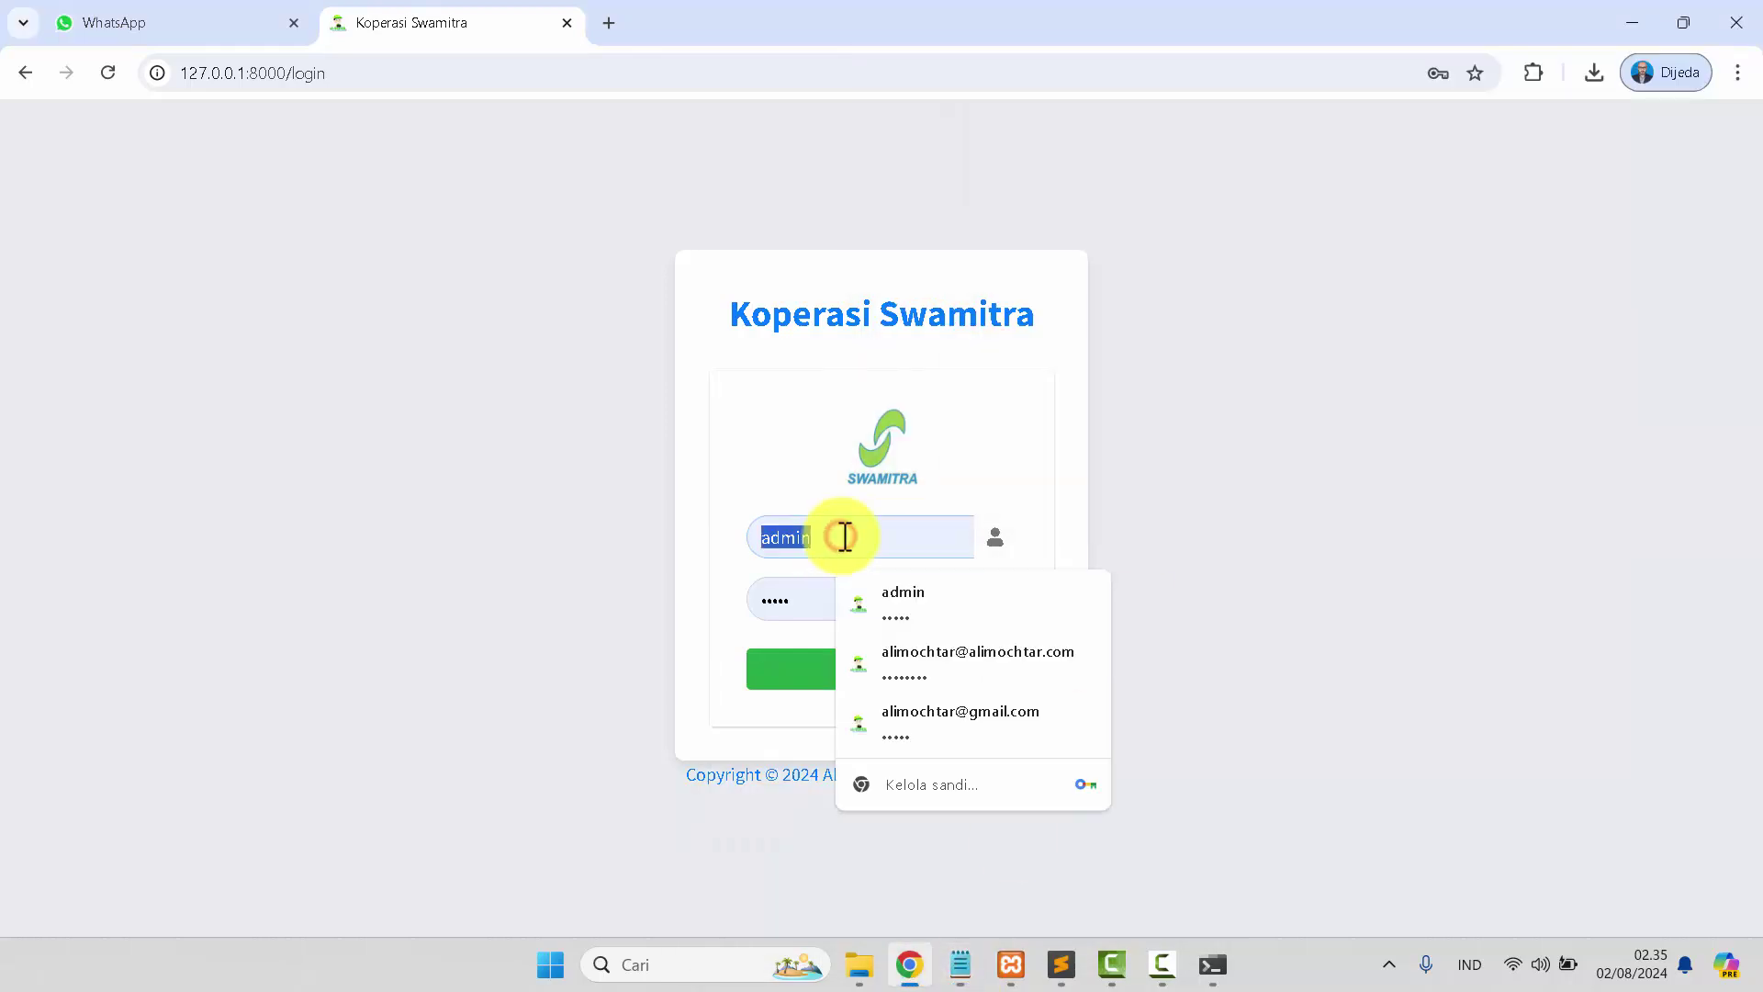
key("ctrl+v")
left_click(872, 668)
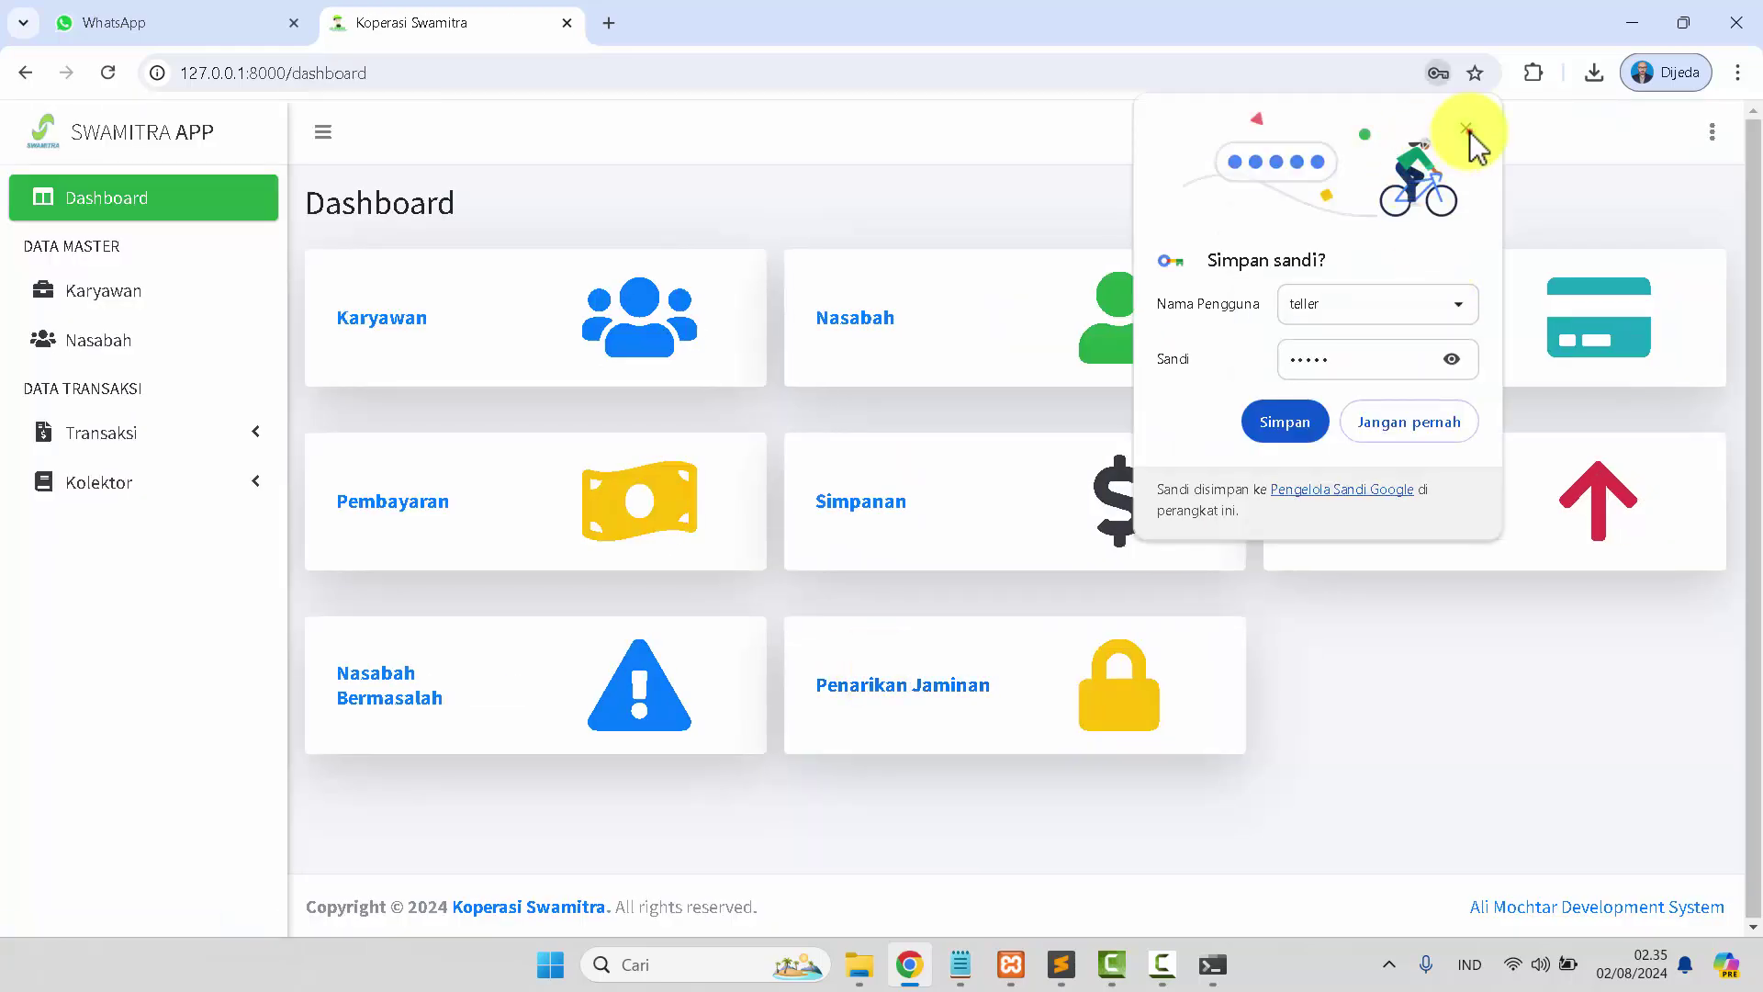
left_click(1465, 129)
left_click(555, 337)
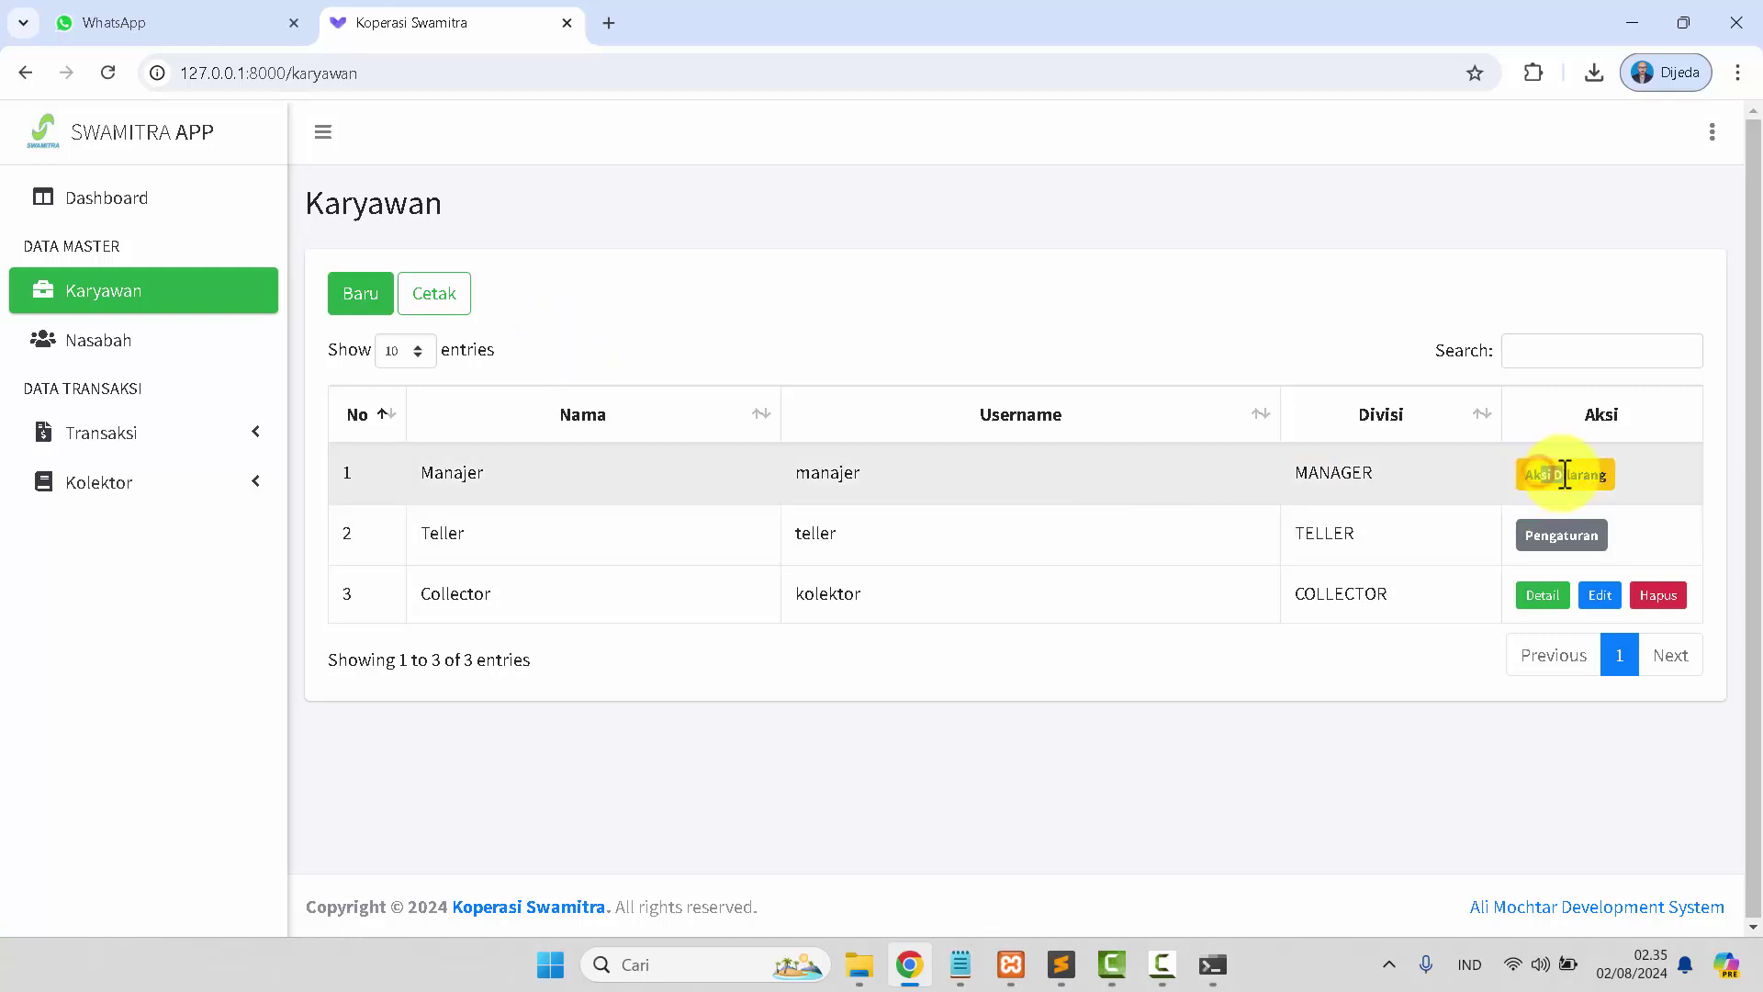
View the Collector employee's detail page, then return to the Dashboard.
left_click_drag(1541, 475, 1564, 475)
left_click(1543, 595)
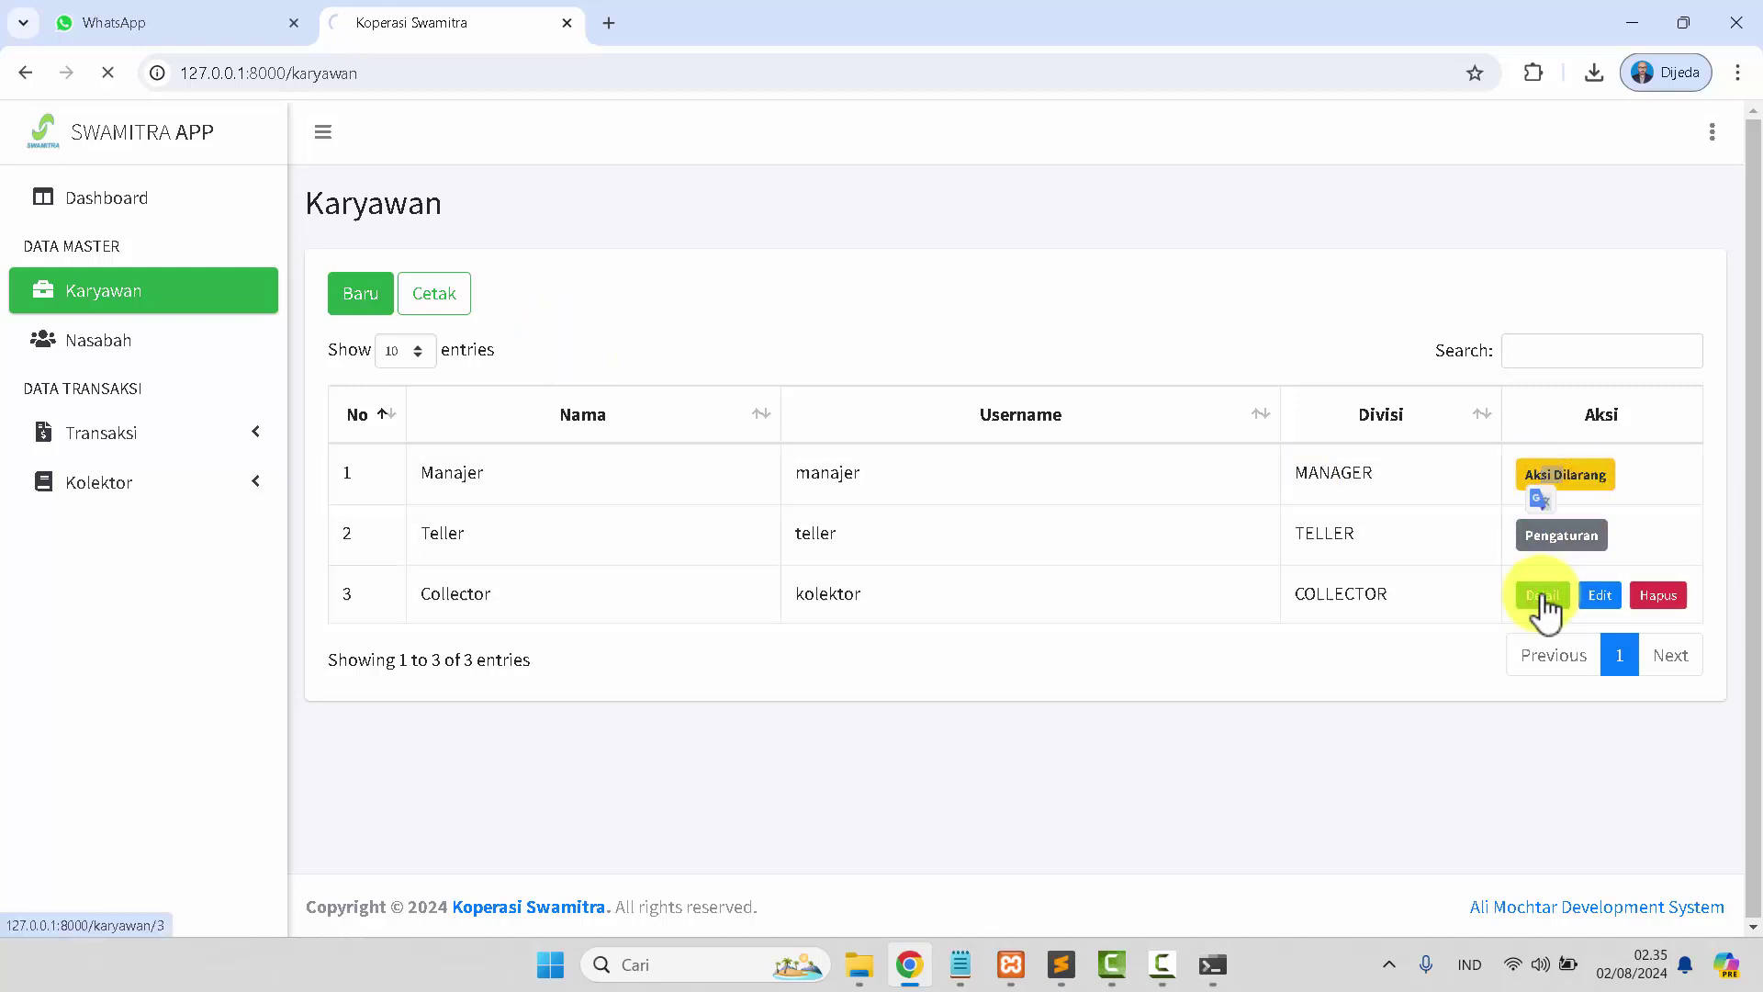
scroll(664, 560, "down", 3)
scroll(664, 553, "up", 3)
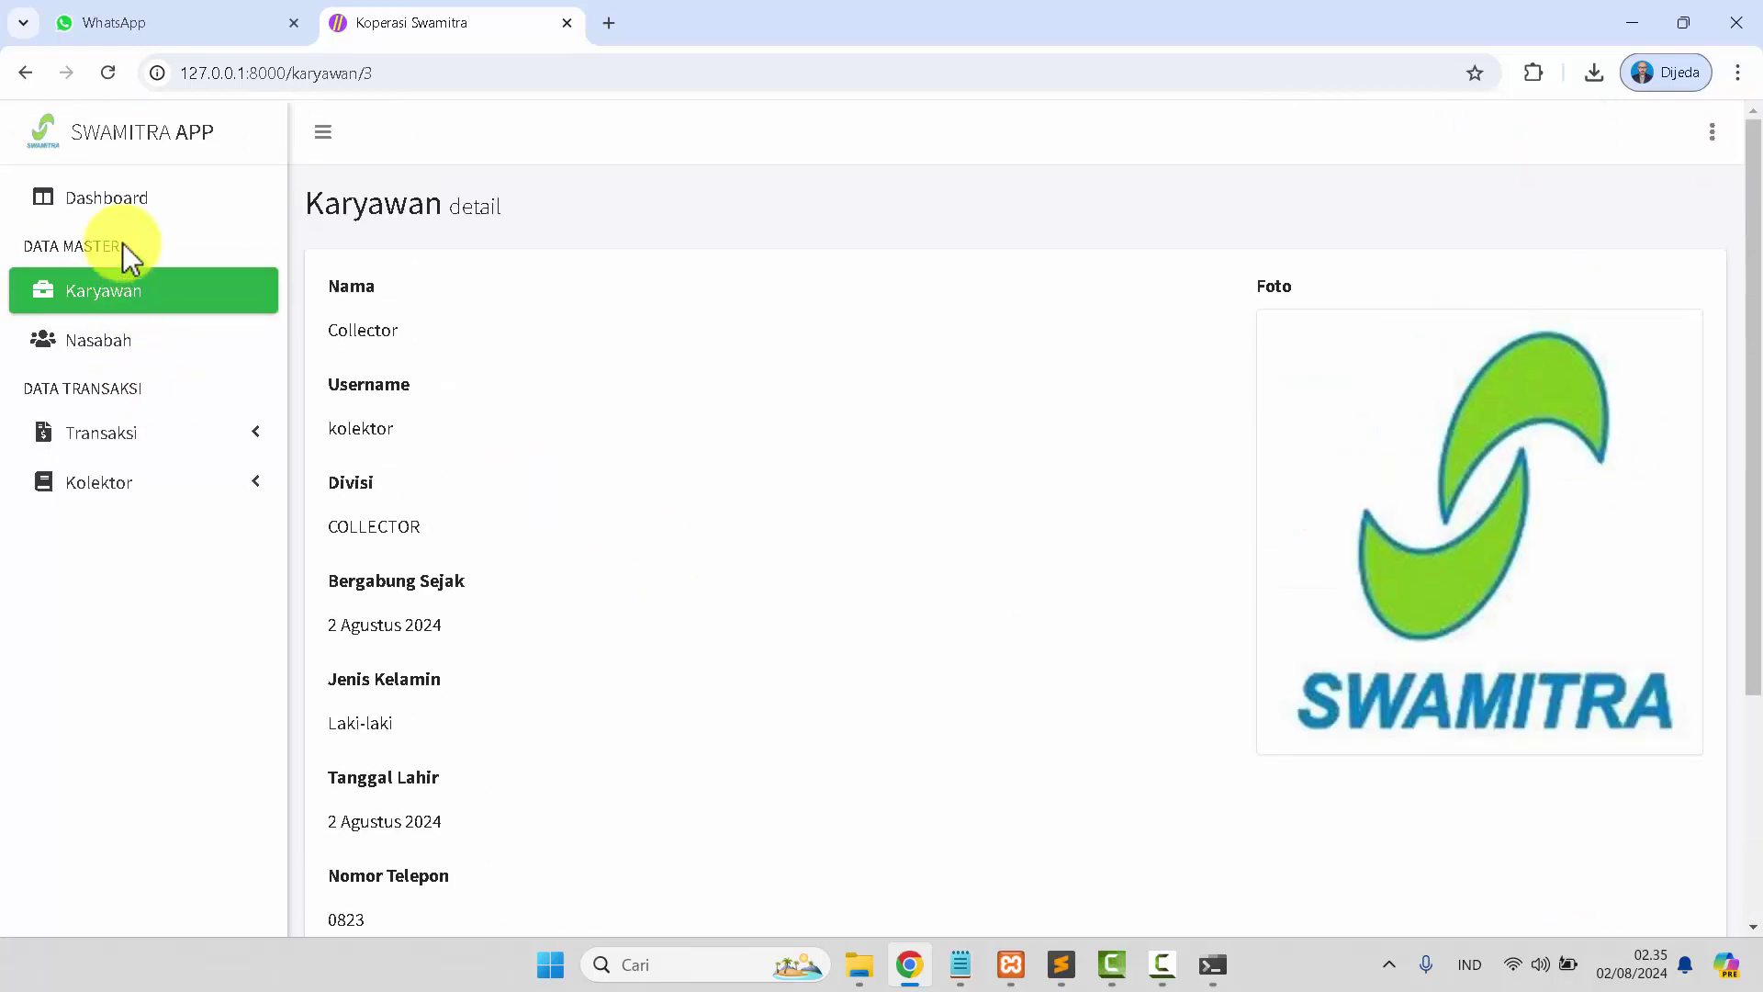
left_click(131, 217)
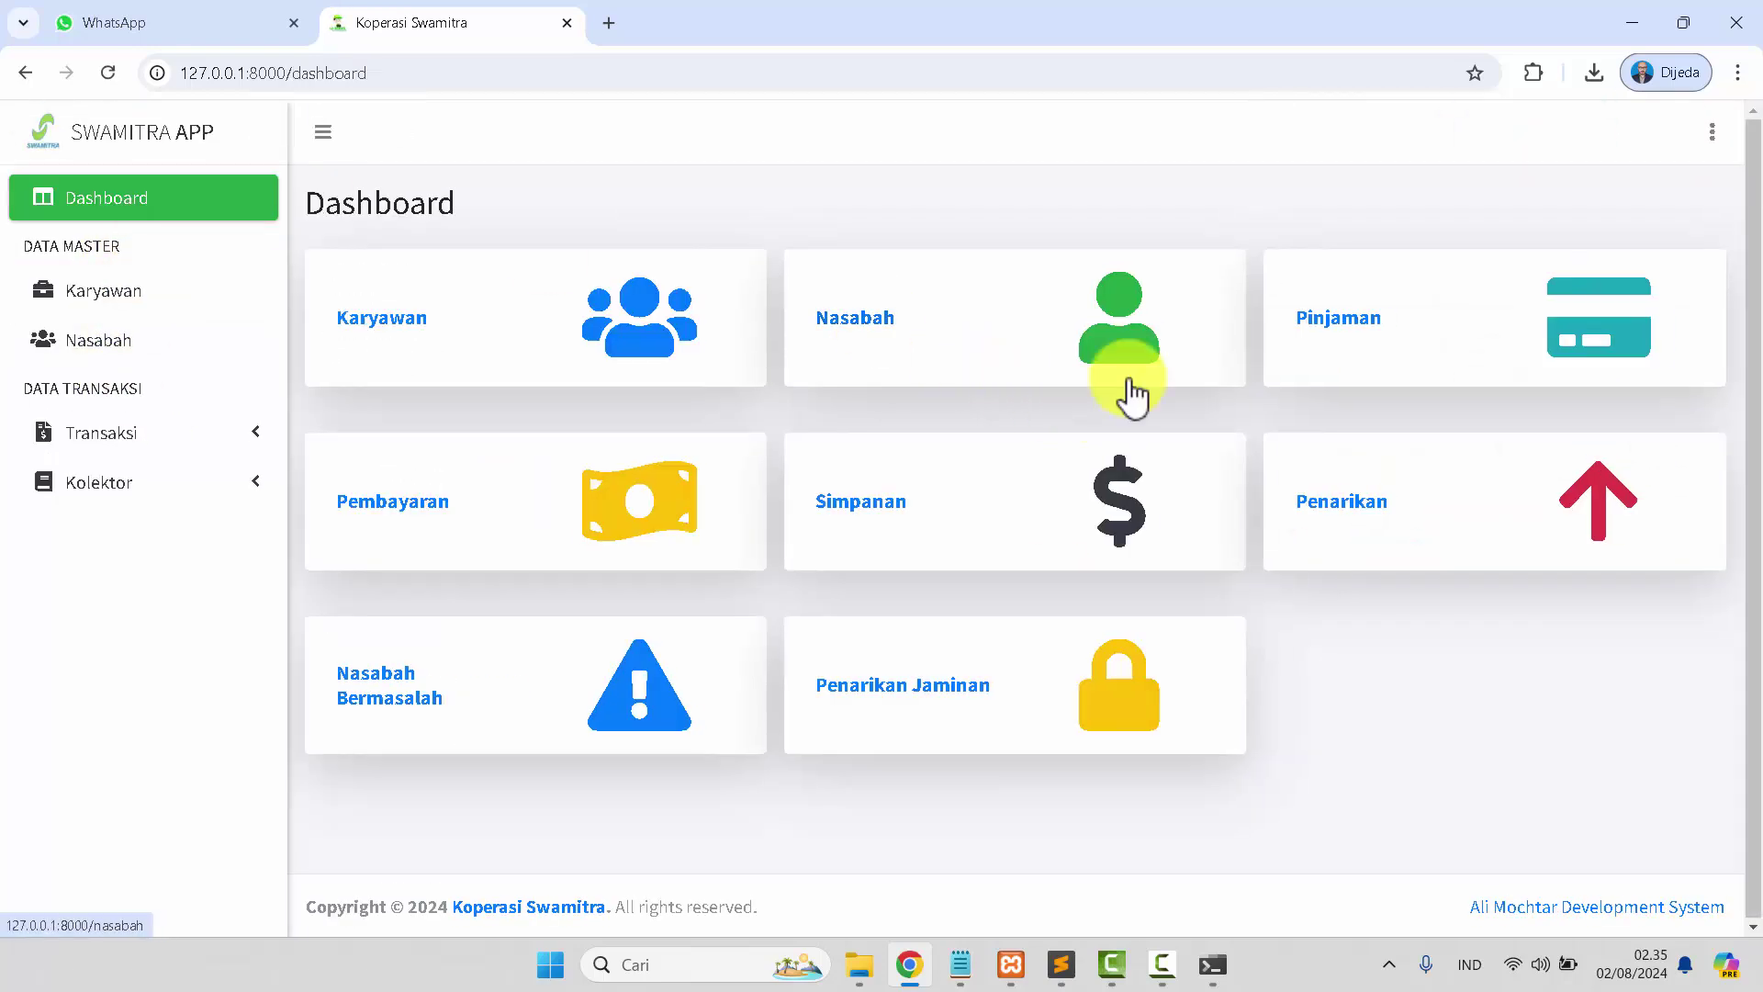
Open the Nasabah, Pinjaman, Pembayaran and Simpanan pages from the Dashboard in turn.
left_click(1036, 352)
left_click(118, 204)
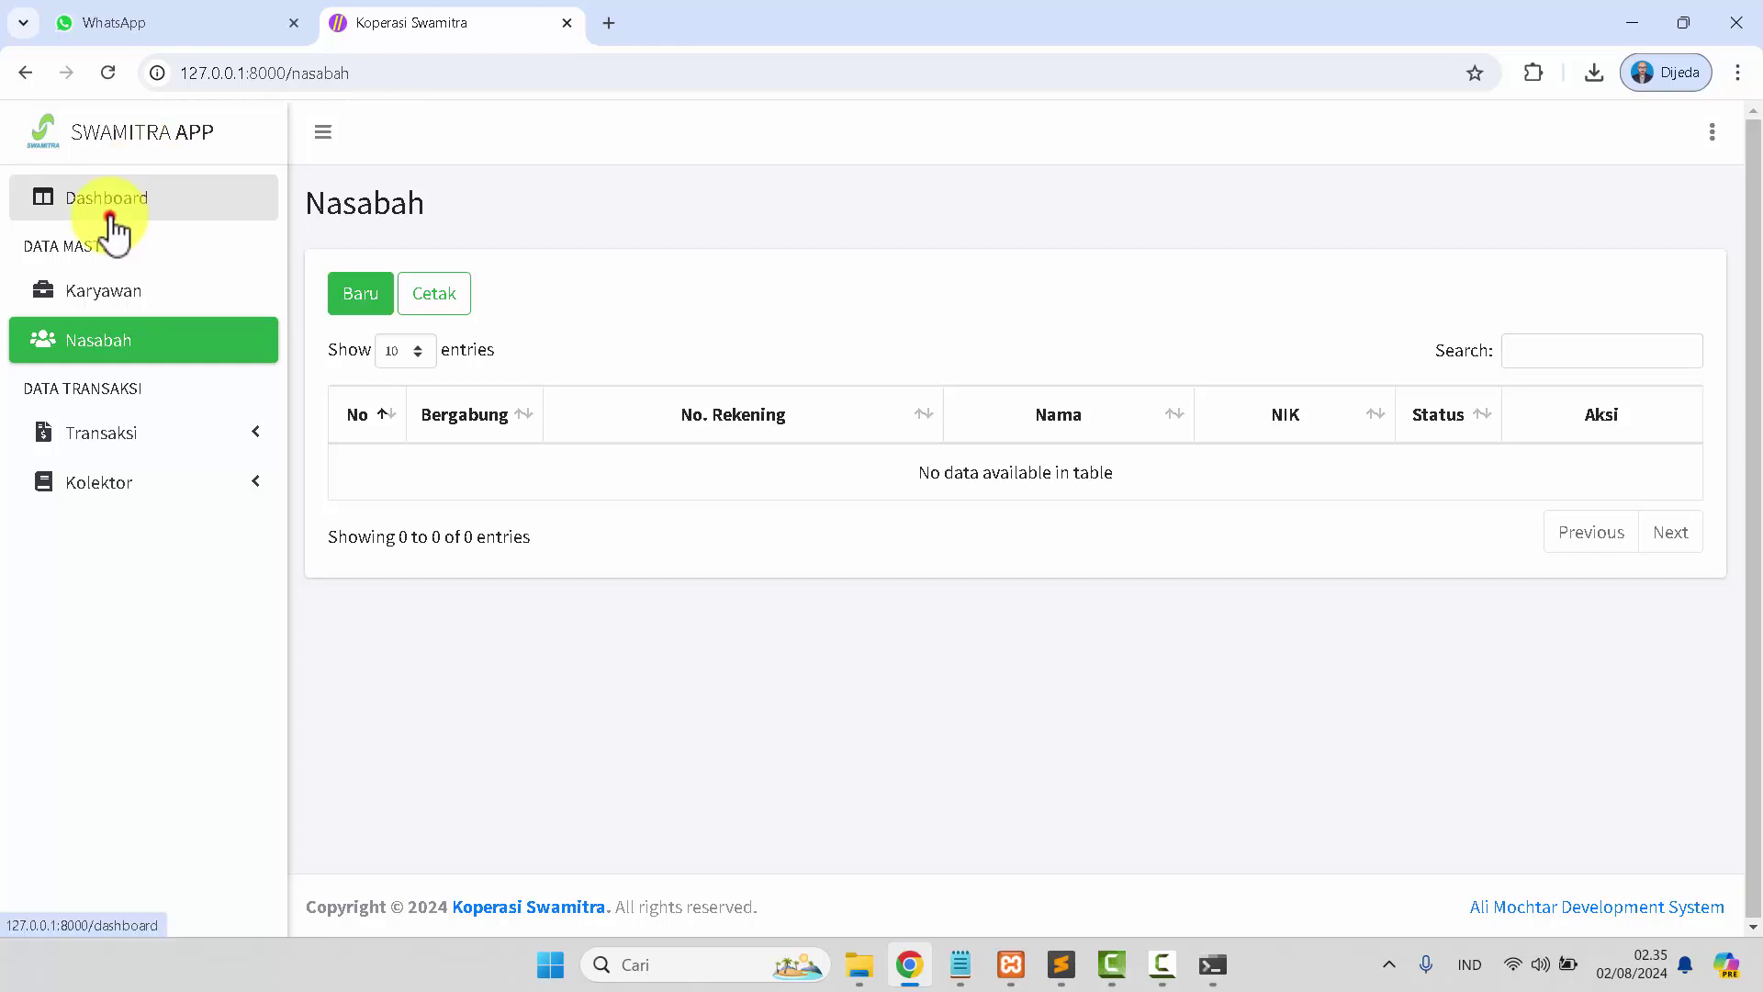
left_click(1405, 344)
left_click(155, 206)
left_click(411, 525)
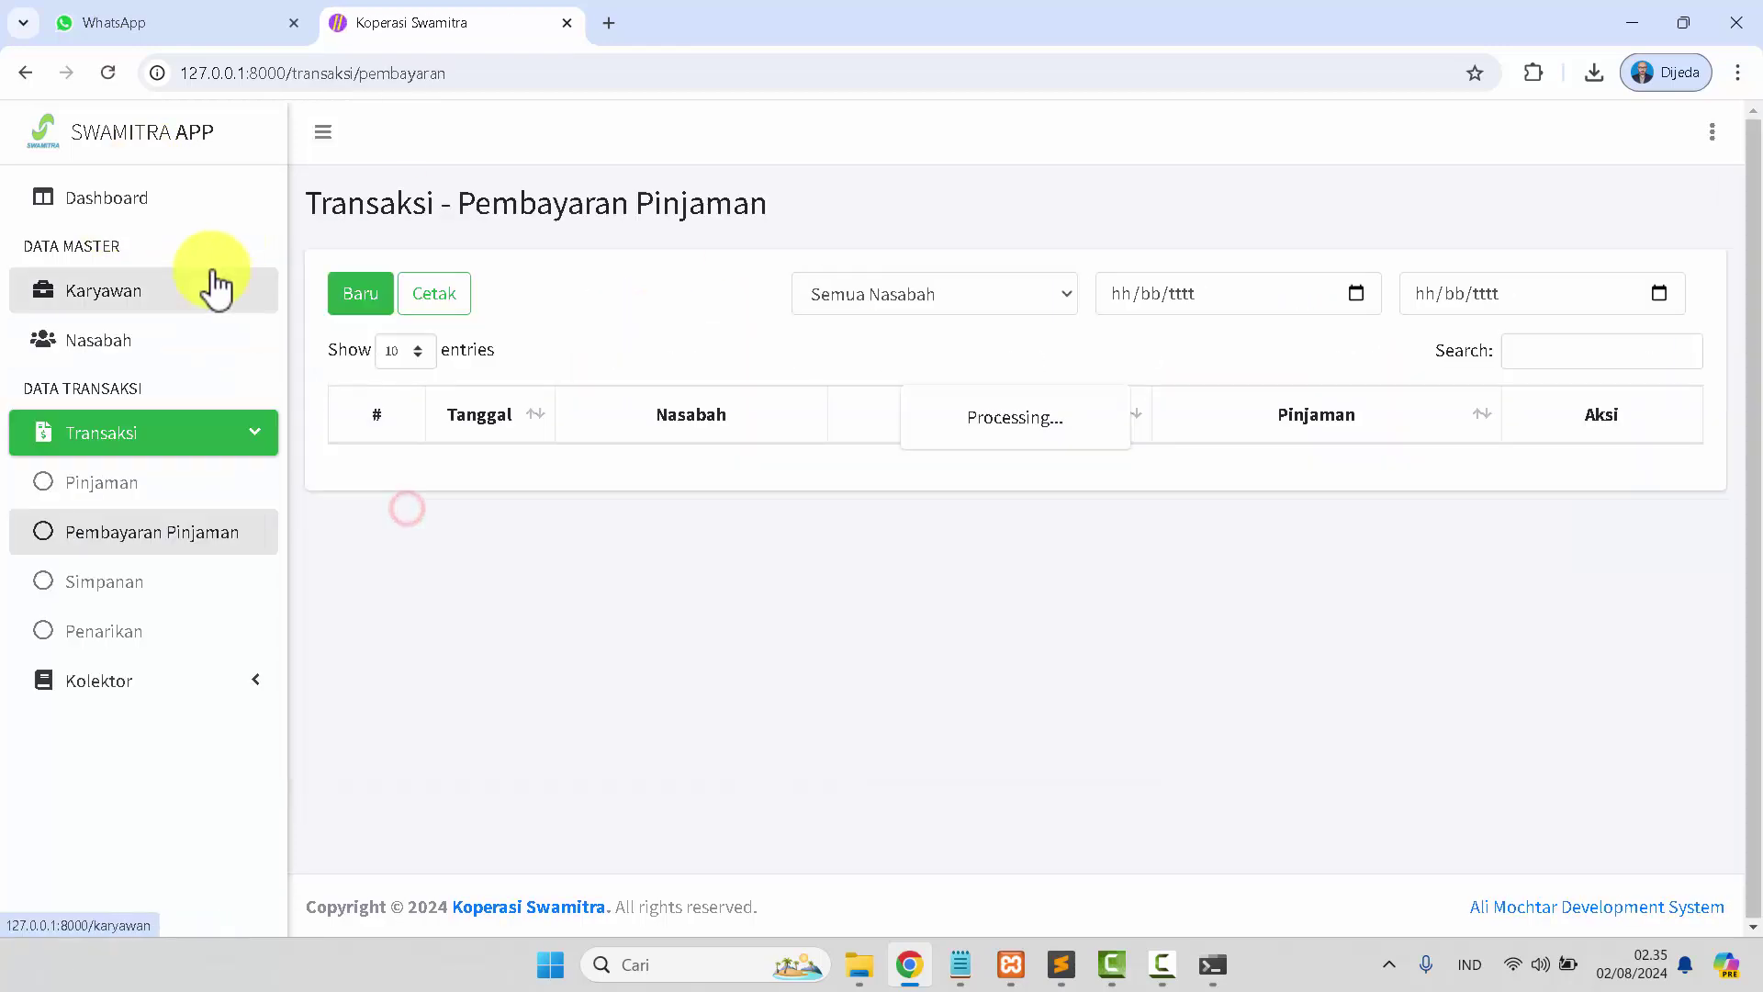
left_click(136, 204)
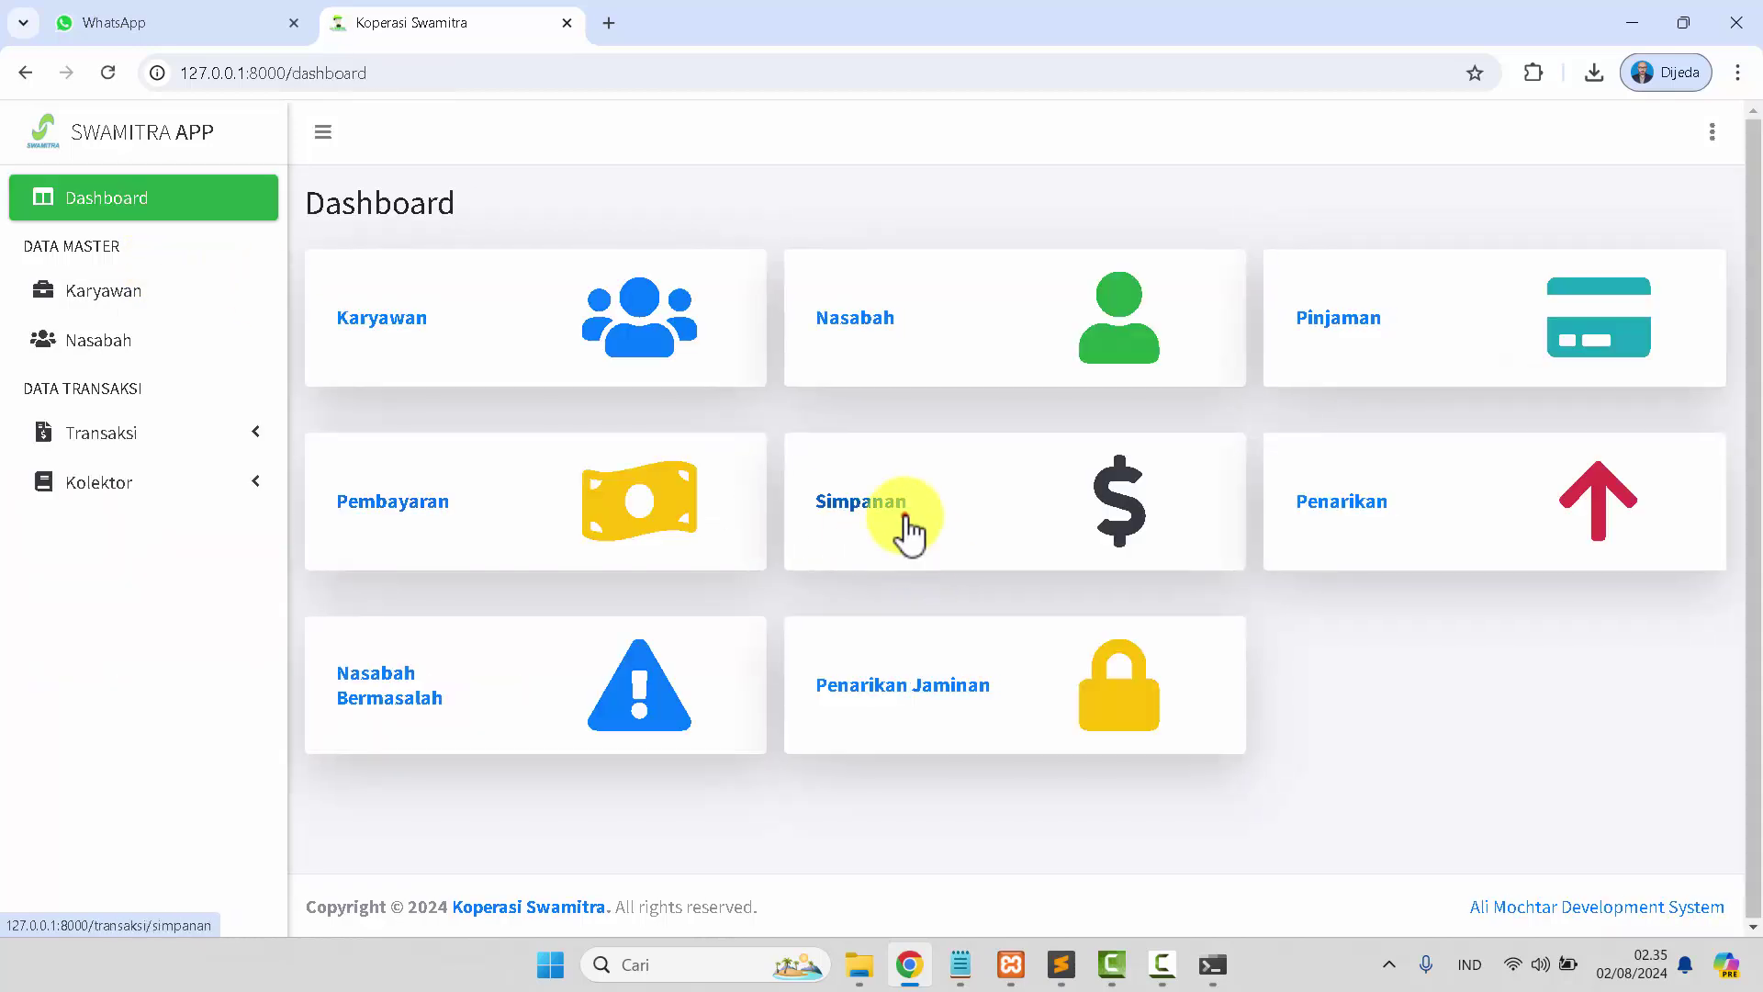
left_click(904, 519)
left_click(80, 209)
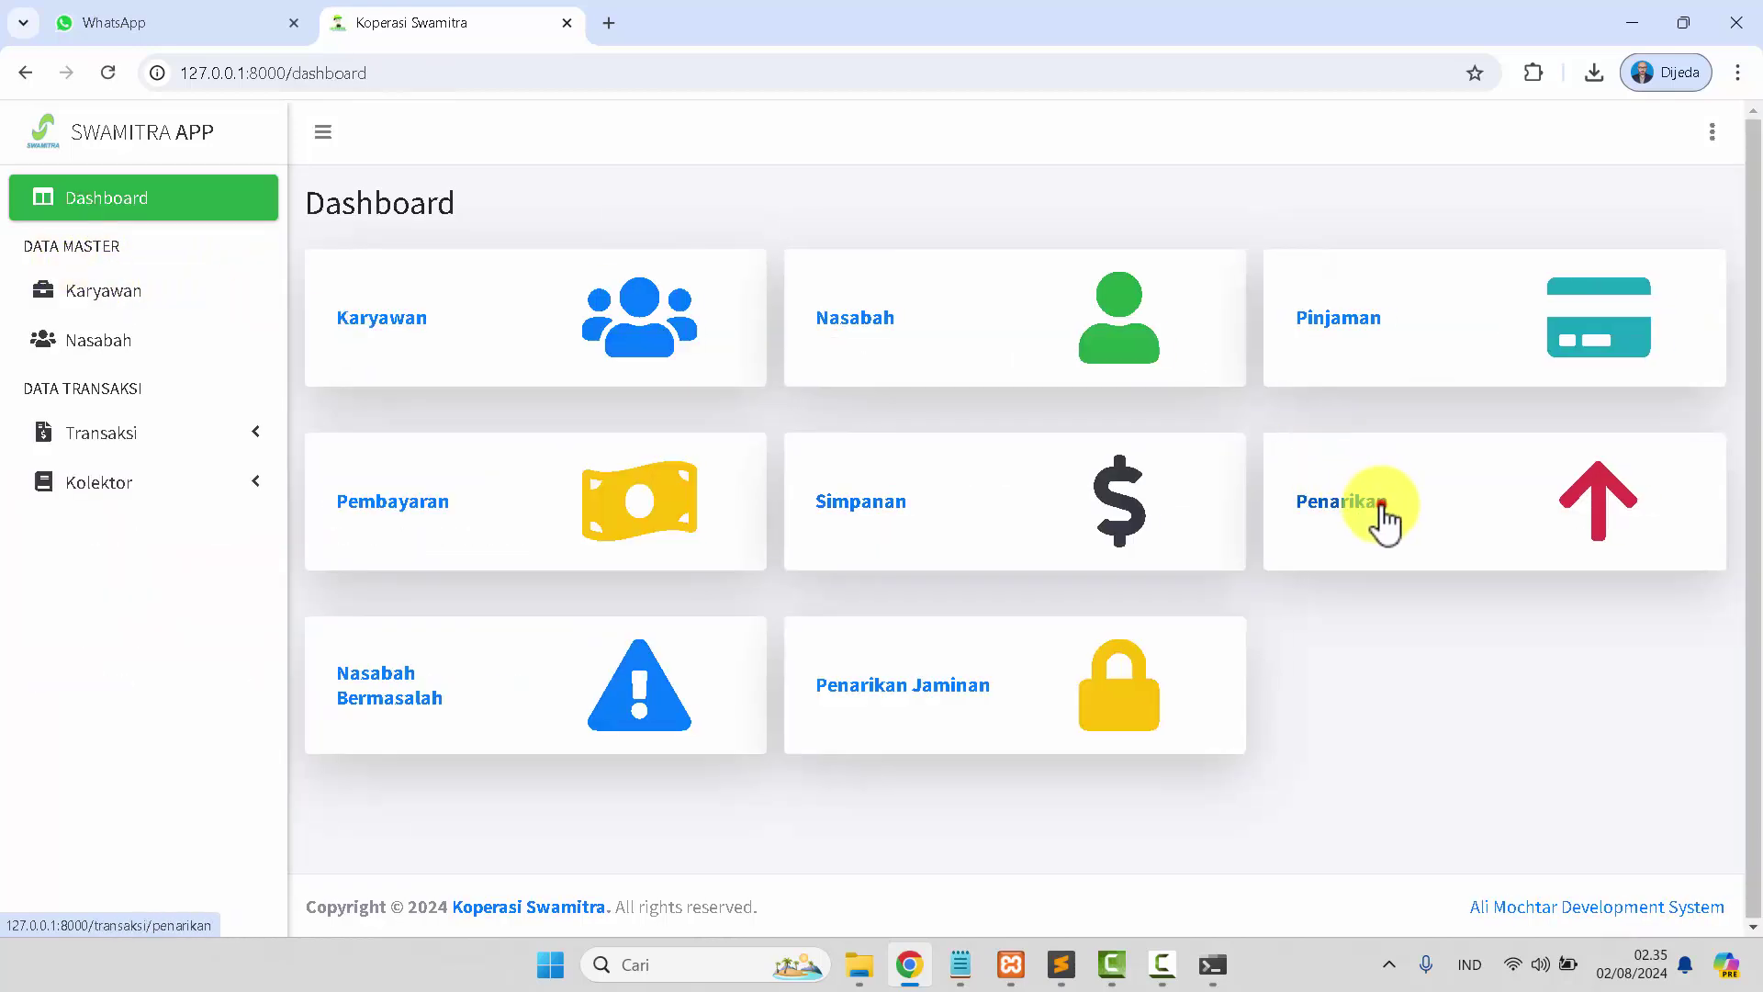
Open the Penarikan, Nasabah Bermasalah and Penarikan Jaminan pages, returning to the Dashboard.
left_click(1377, 500)
left_click(135, 204)
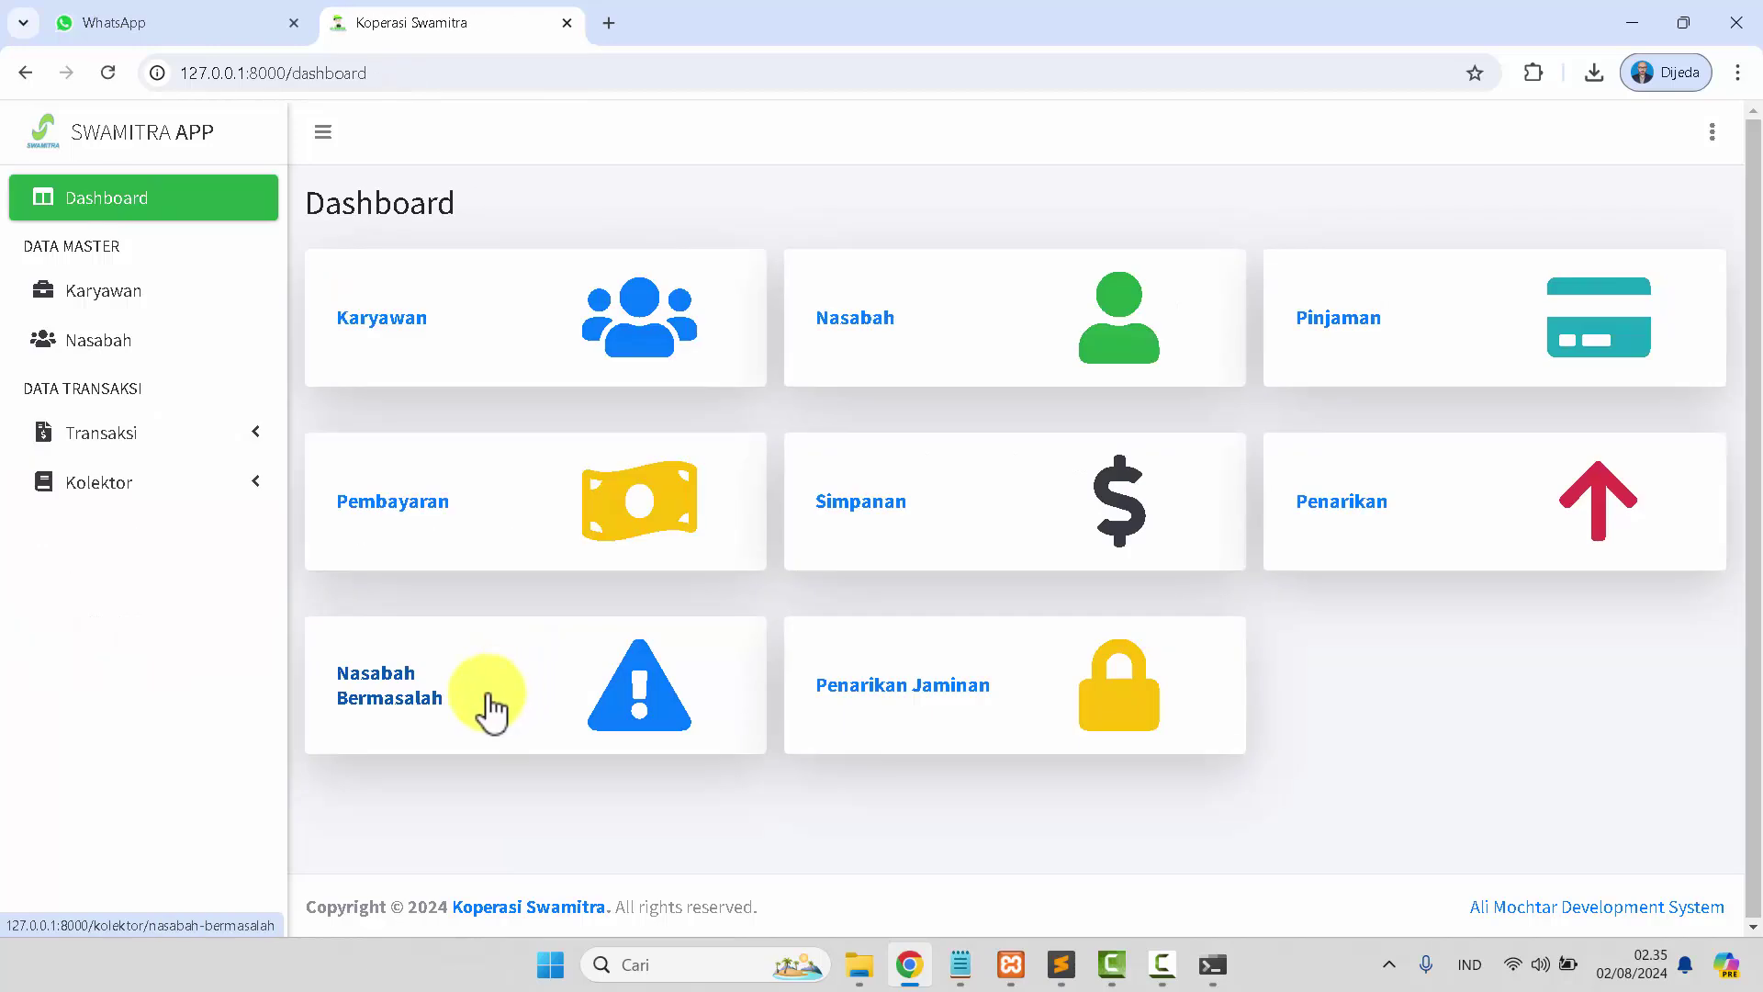
left_click(484, 697)
left_click(97, 209)
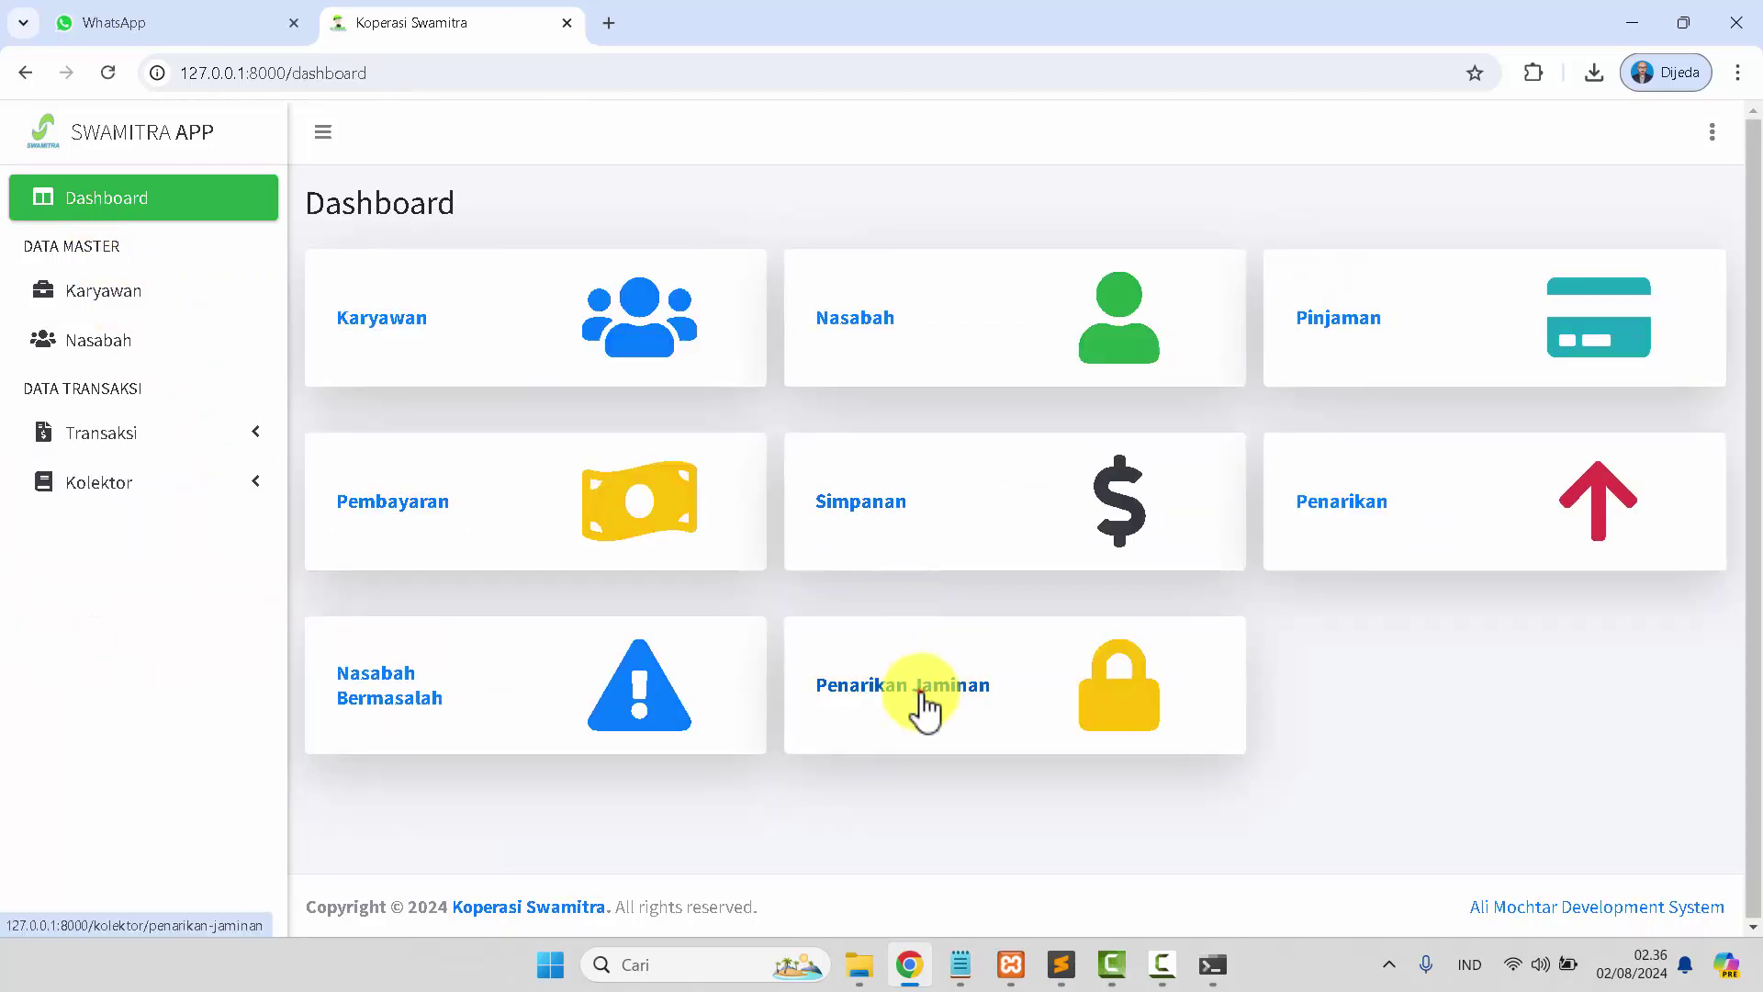
left_click(916, 693)
left_click(140, 204)
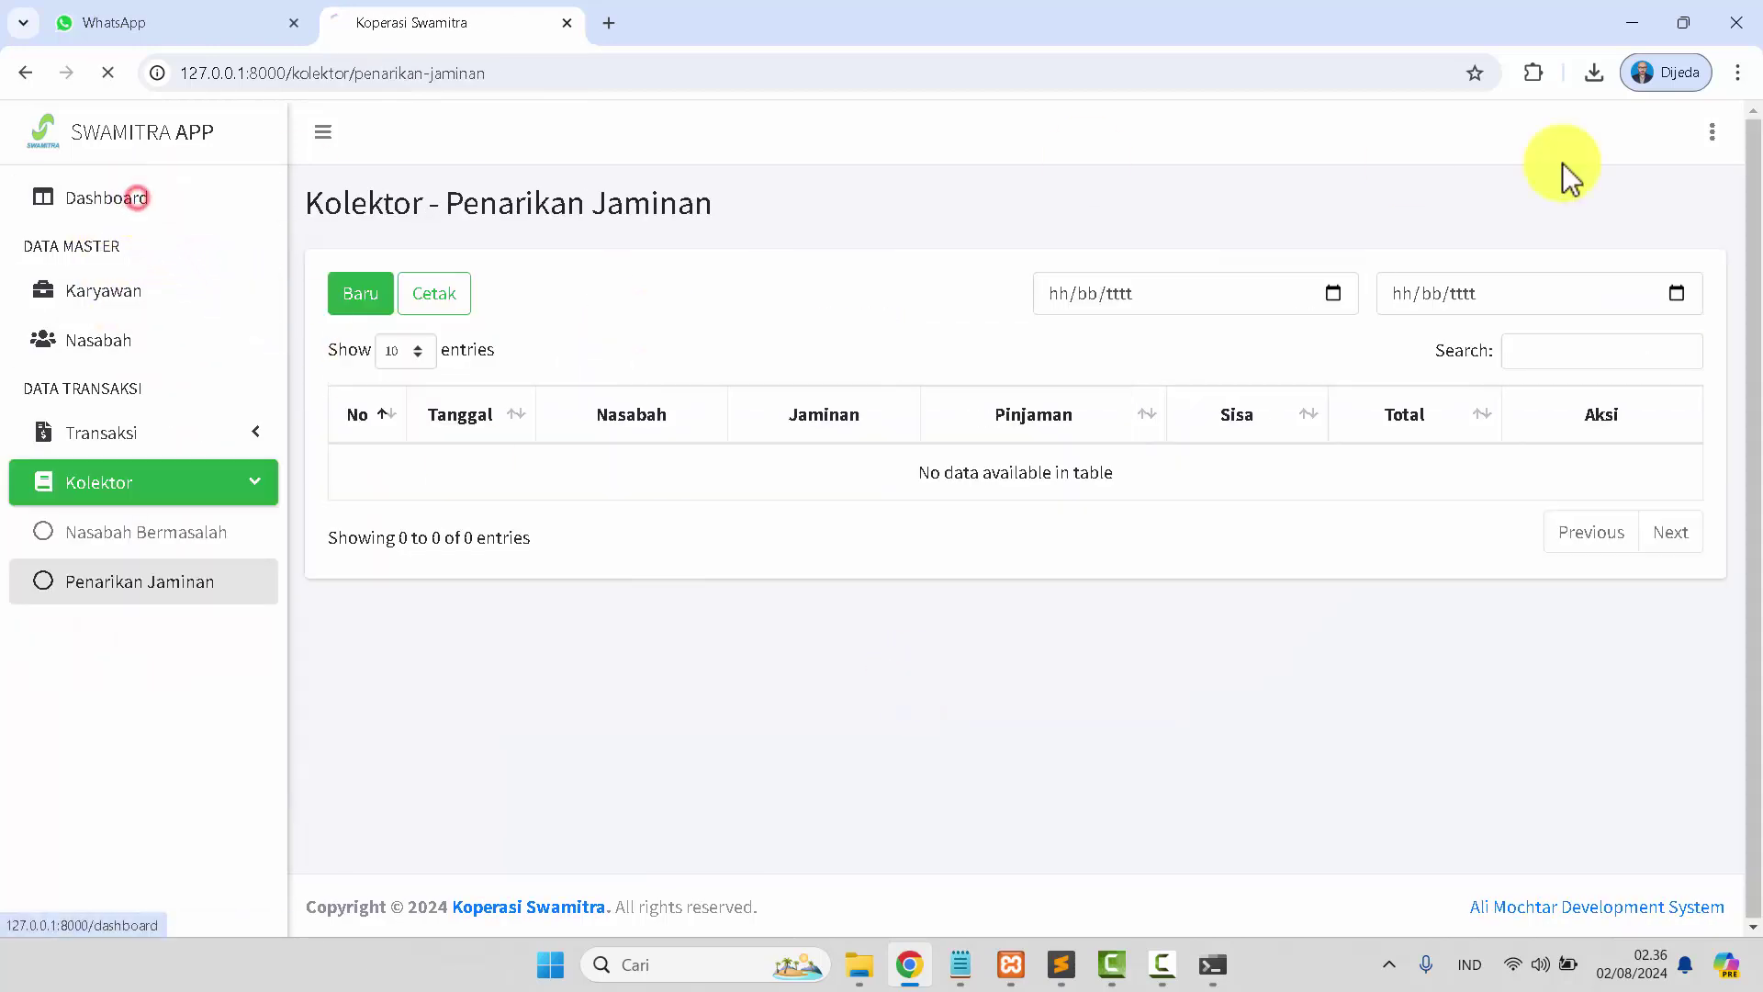
Sign out of the Teller account and confirm.
left_click(1711, 131)
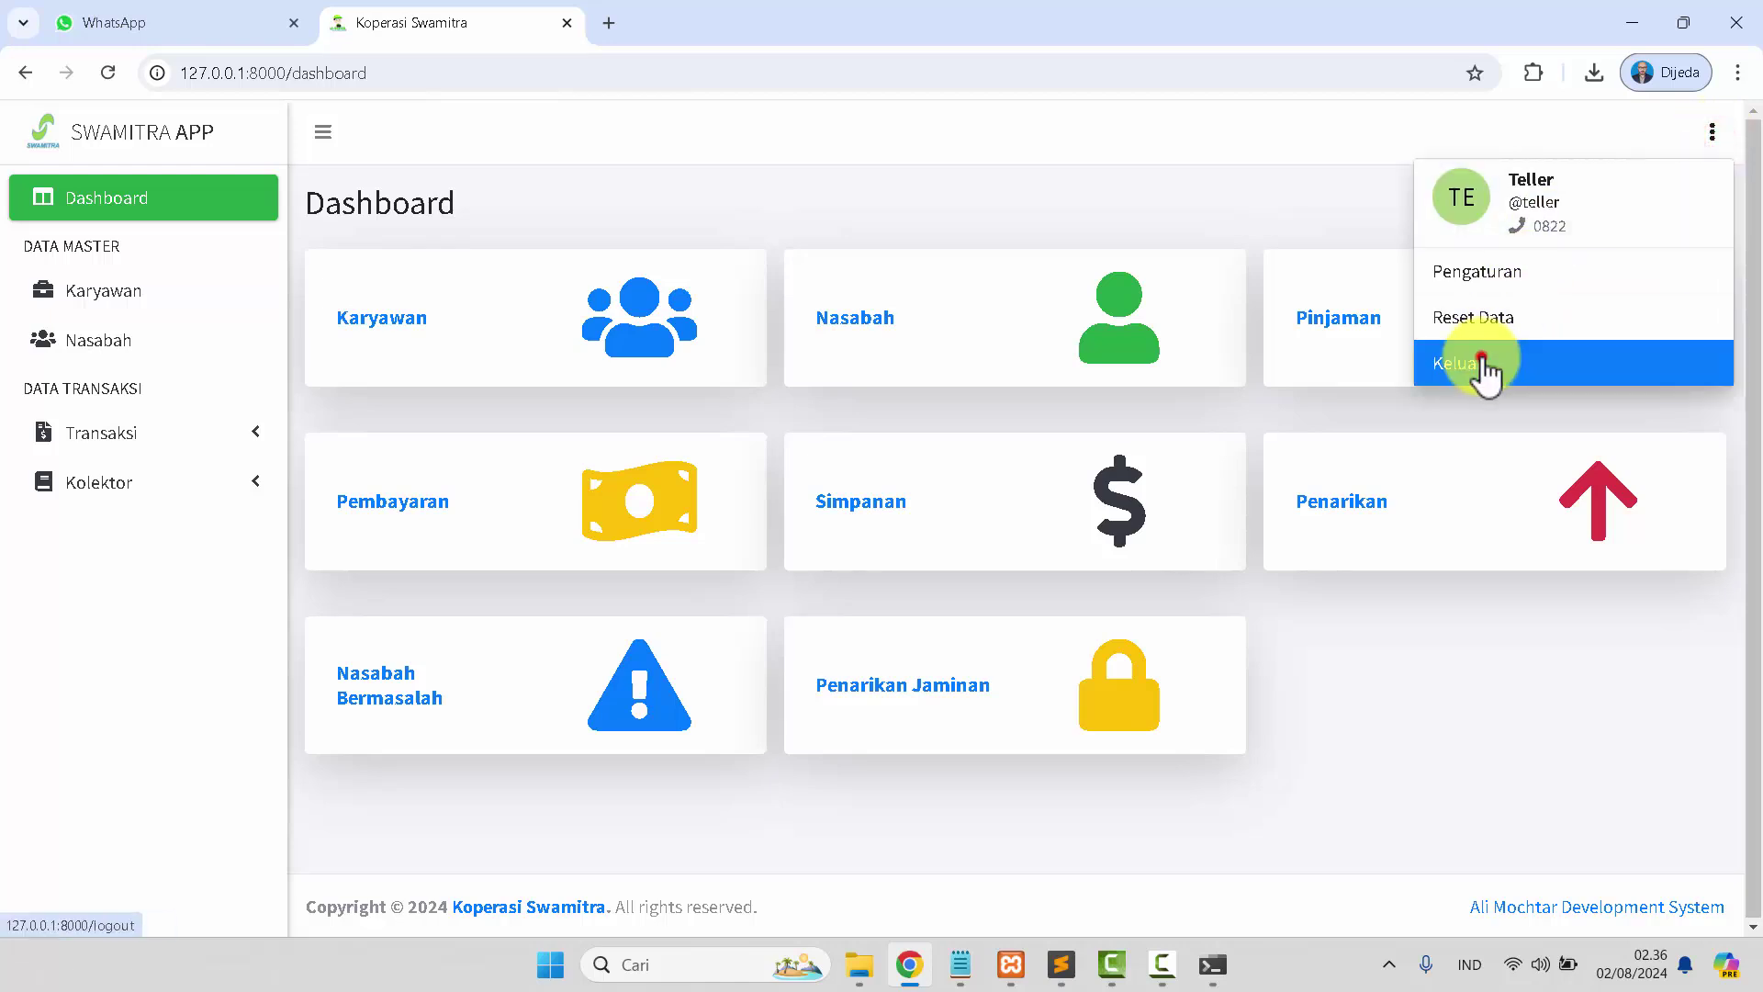
left_click(1477, 368)
left_click(813, 663)
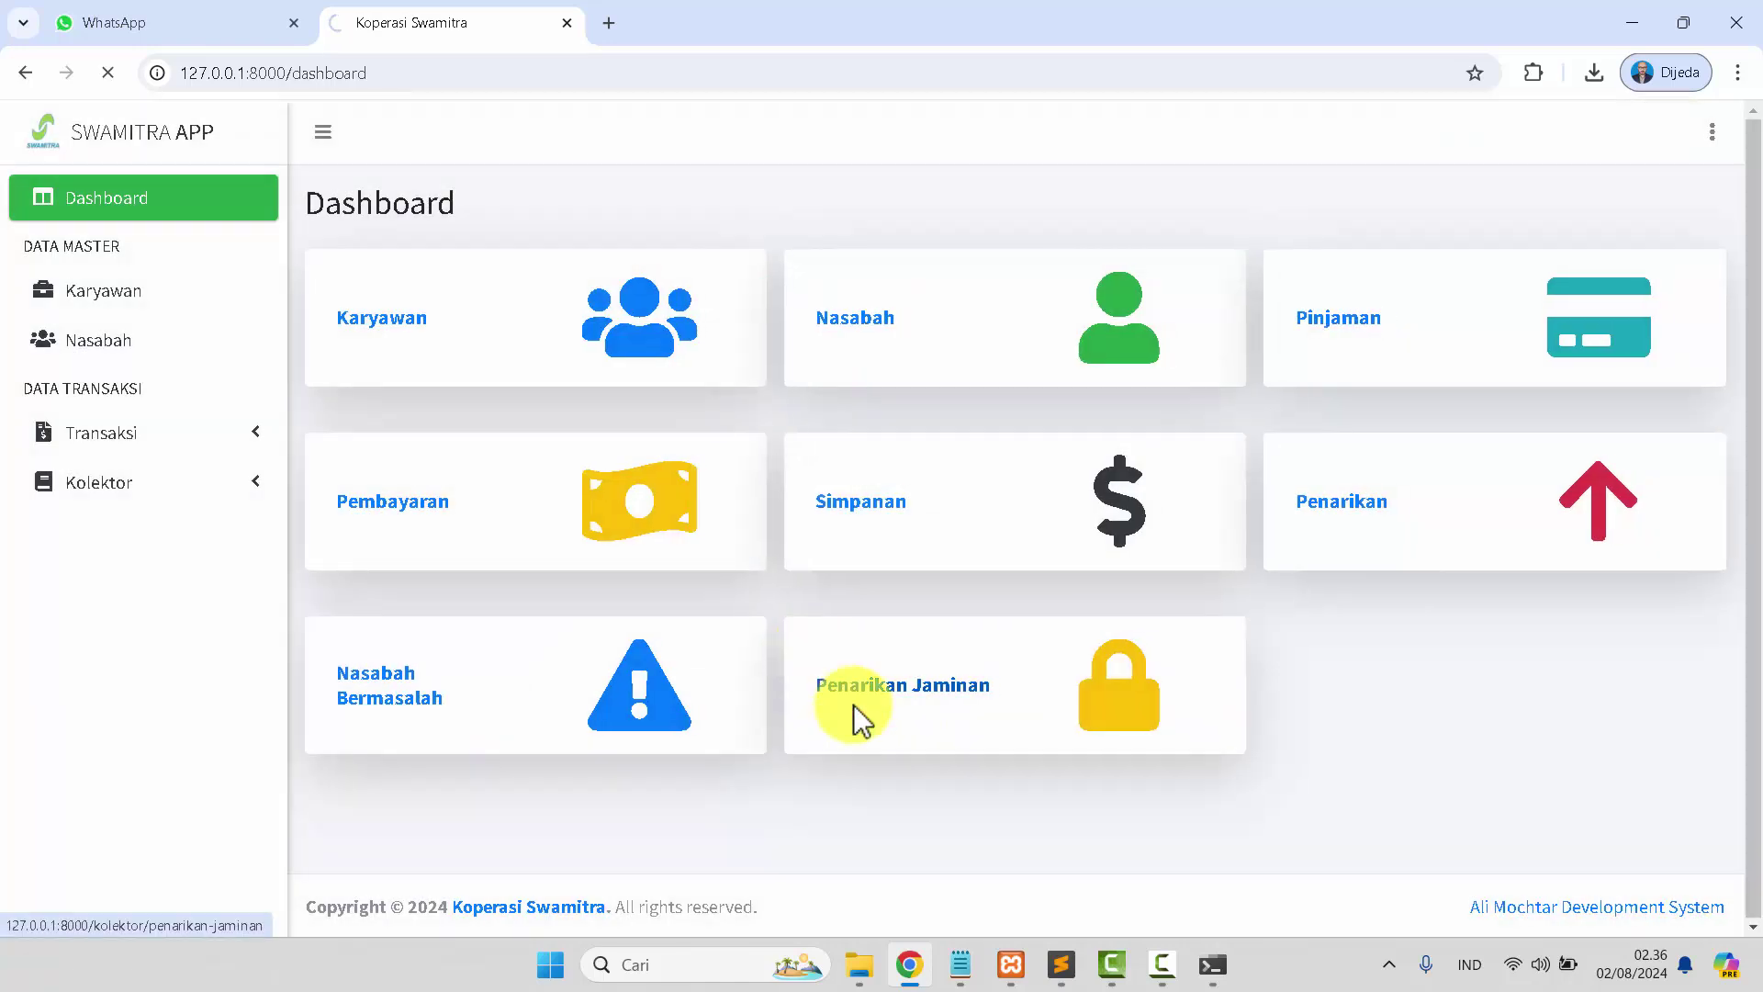
Sign in as the collector using the username copied from the notes, dismissing the save-password offer.
left_click(958, 961)
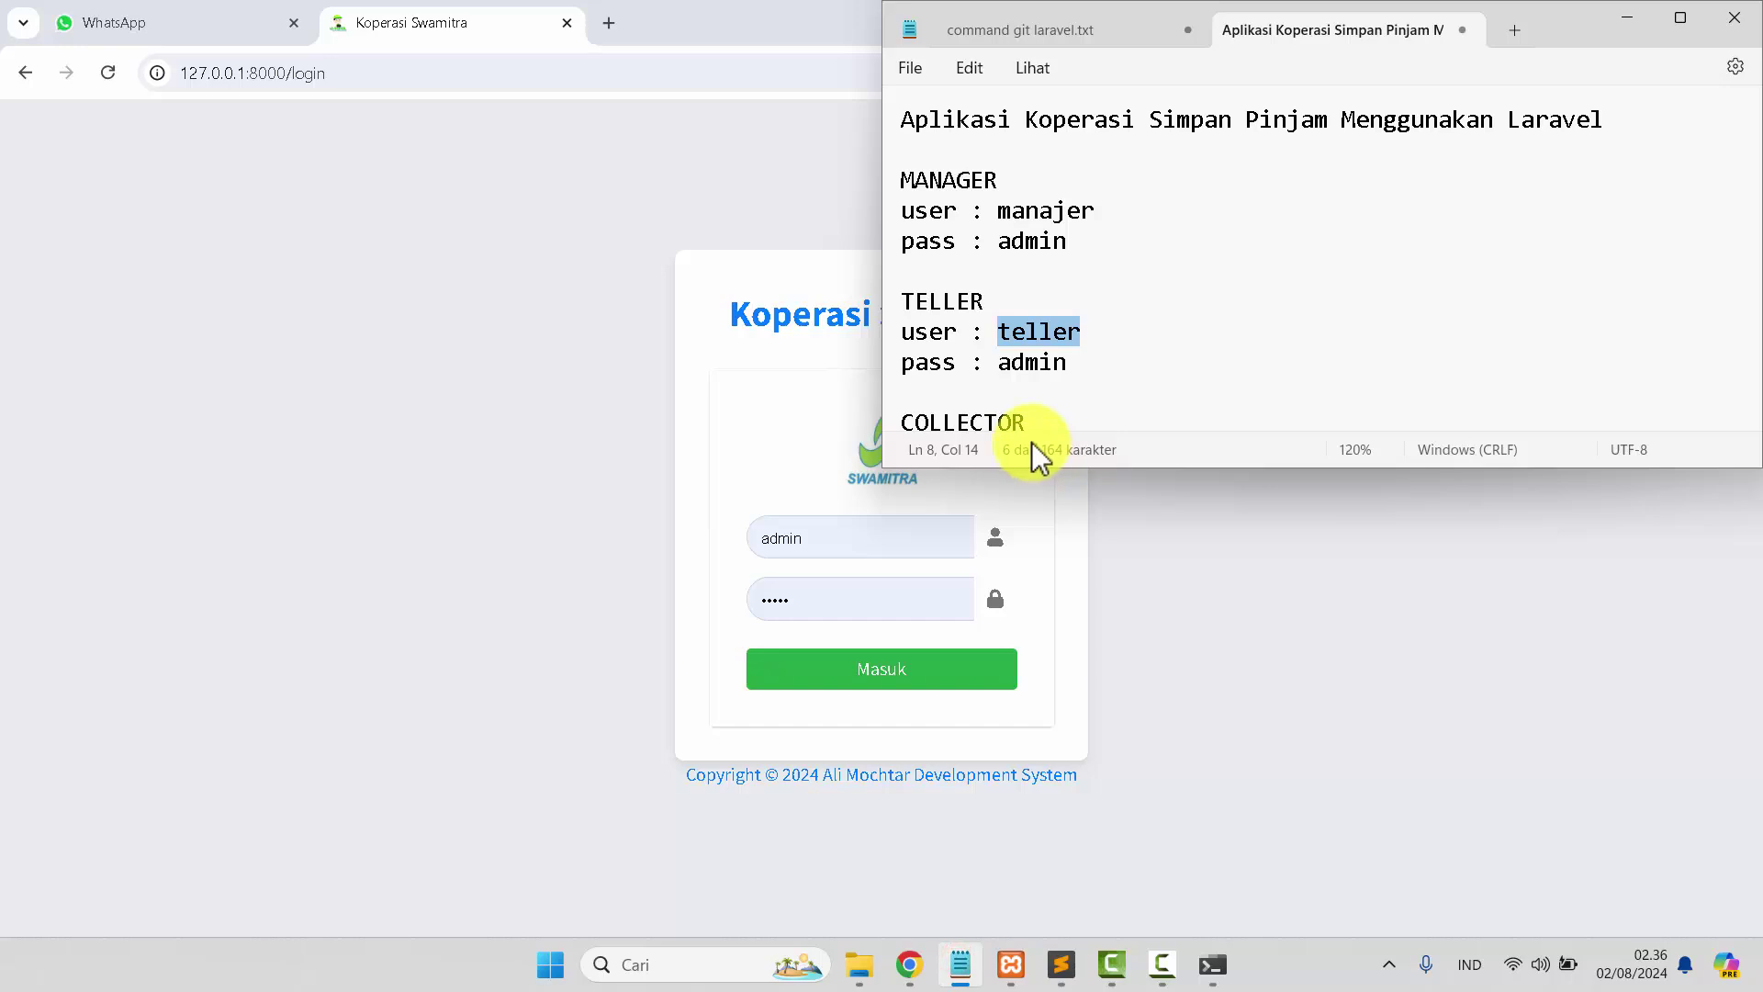
scroll(1038, 349, "down", 1)
double_click(1061, 354)
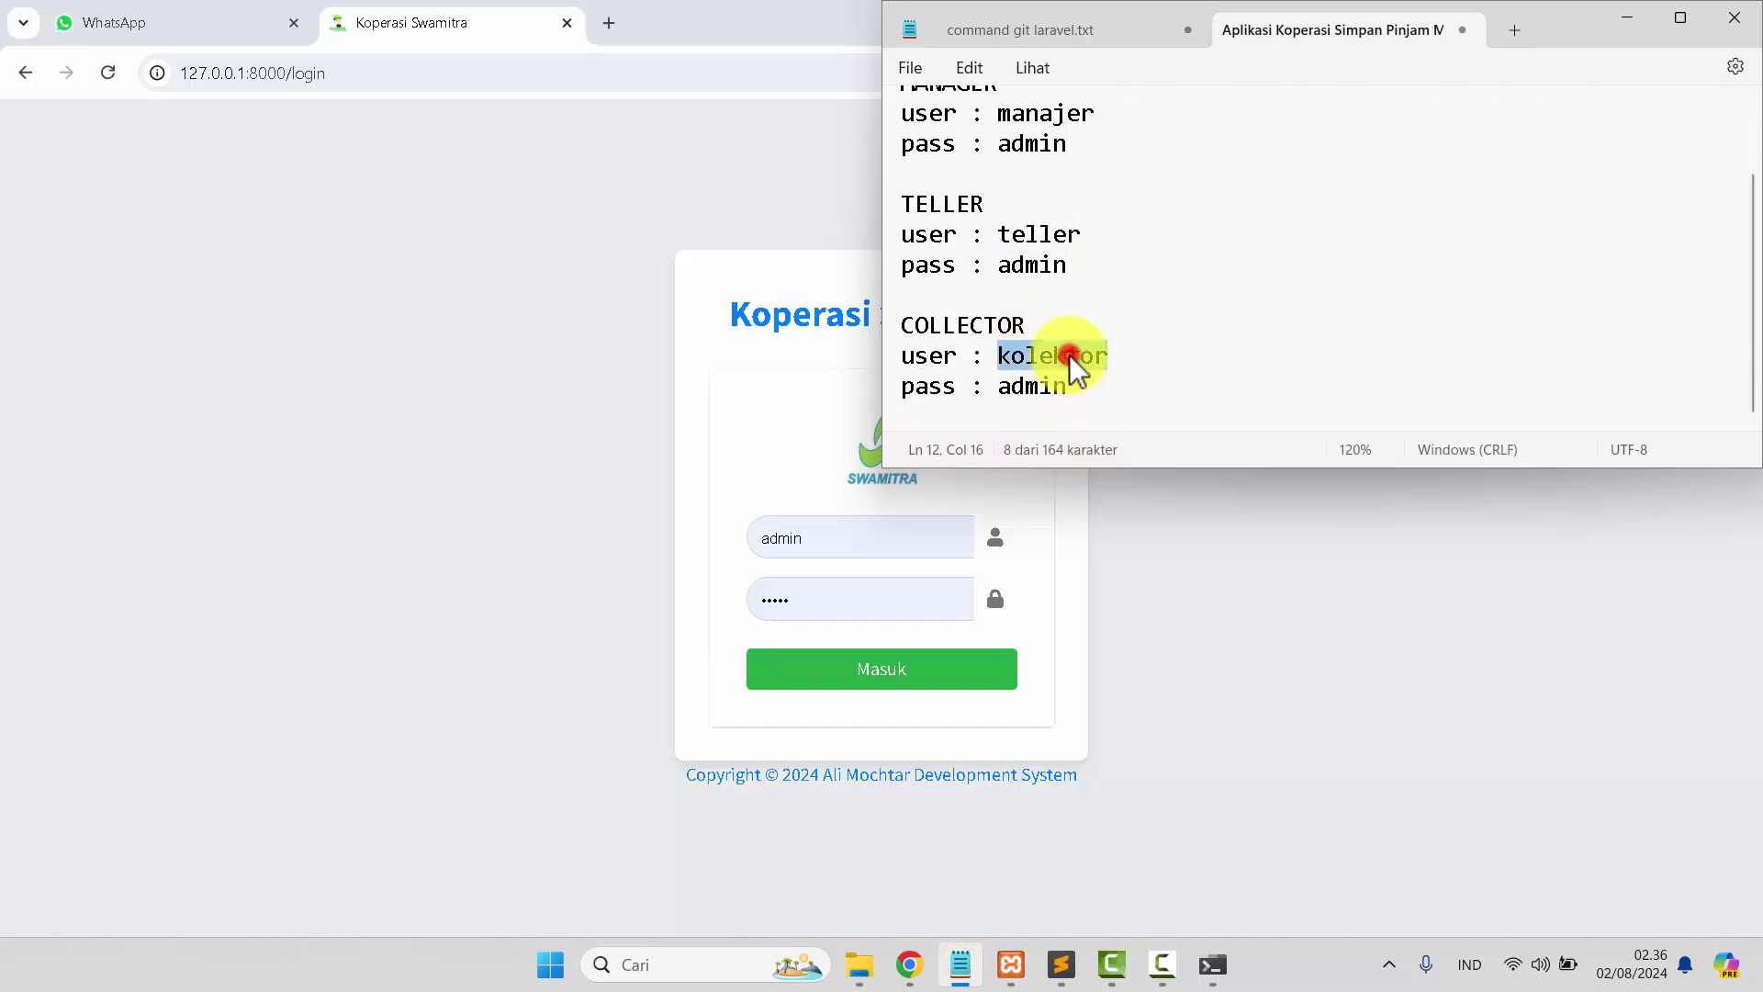
left_click(859, 528)
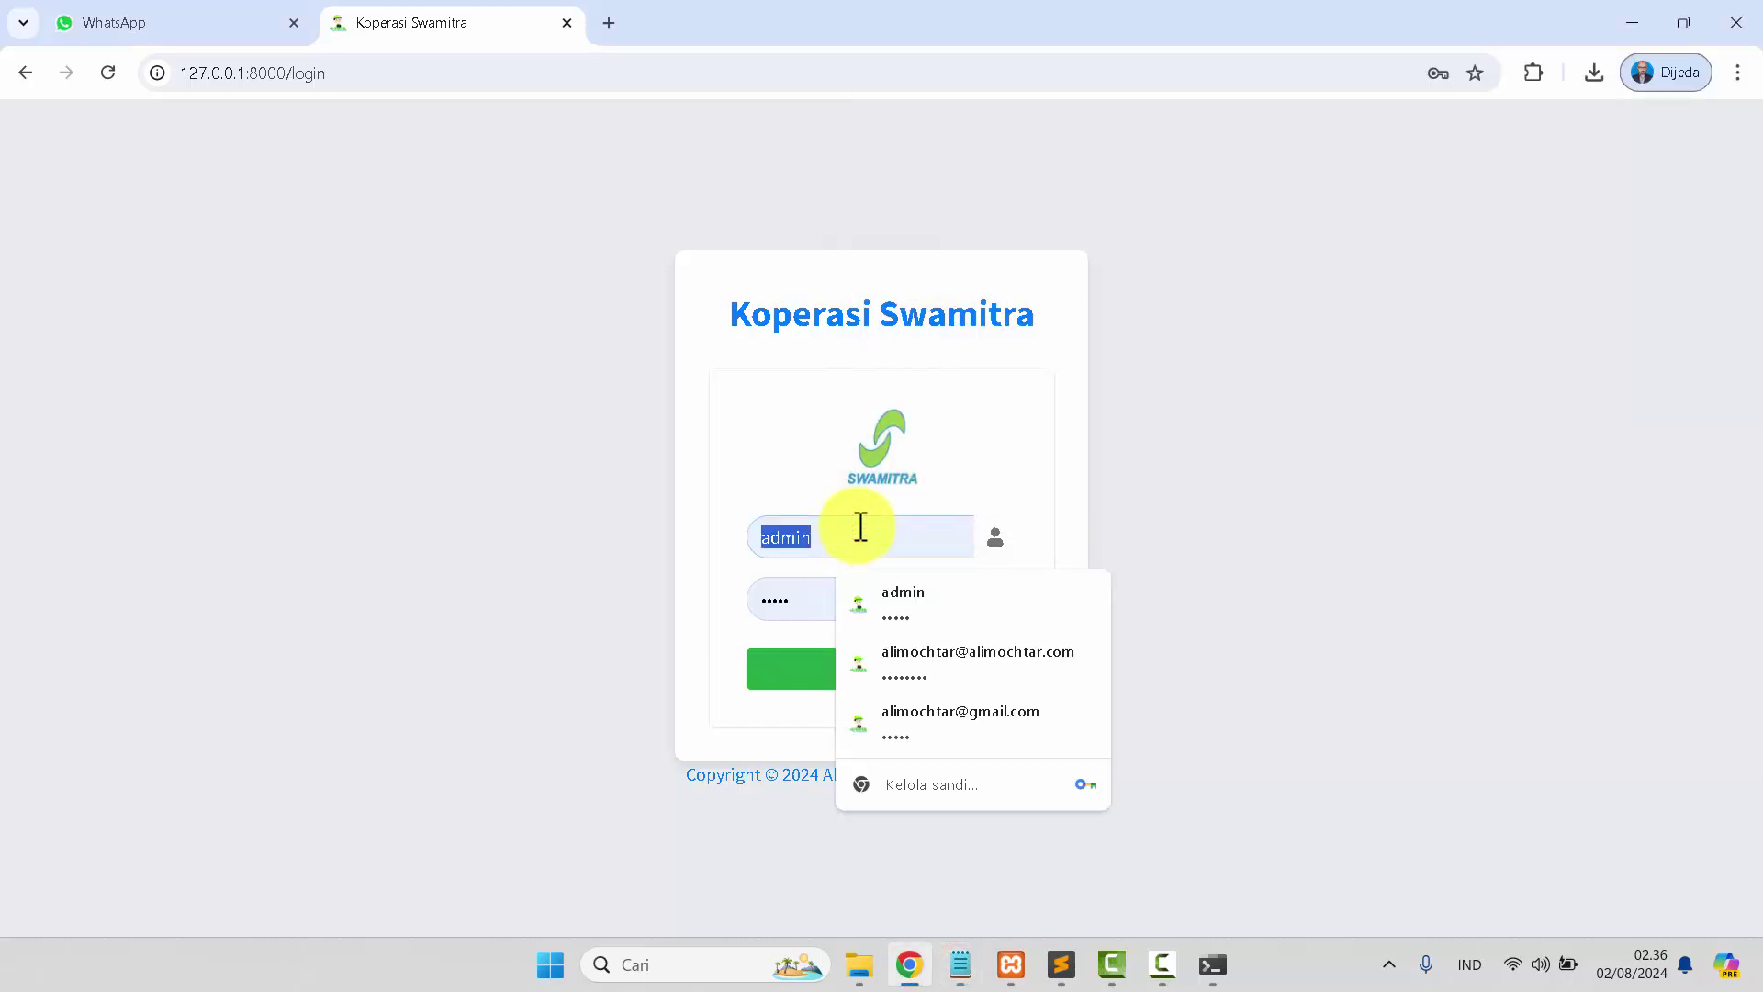
key("ctrl+v")
left_click(843, 602)
left_click(799, 686)
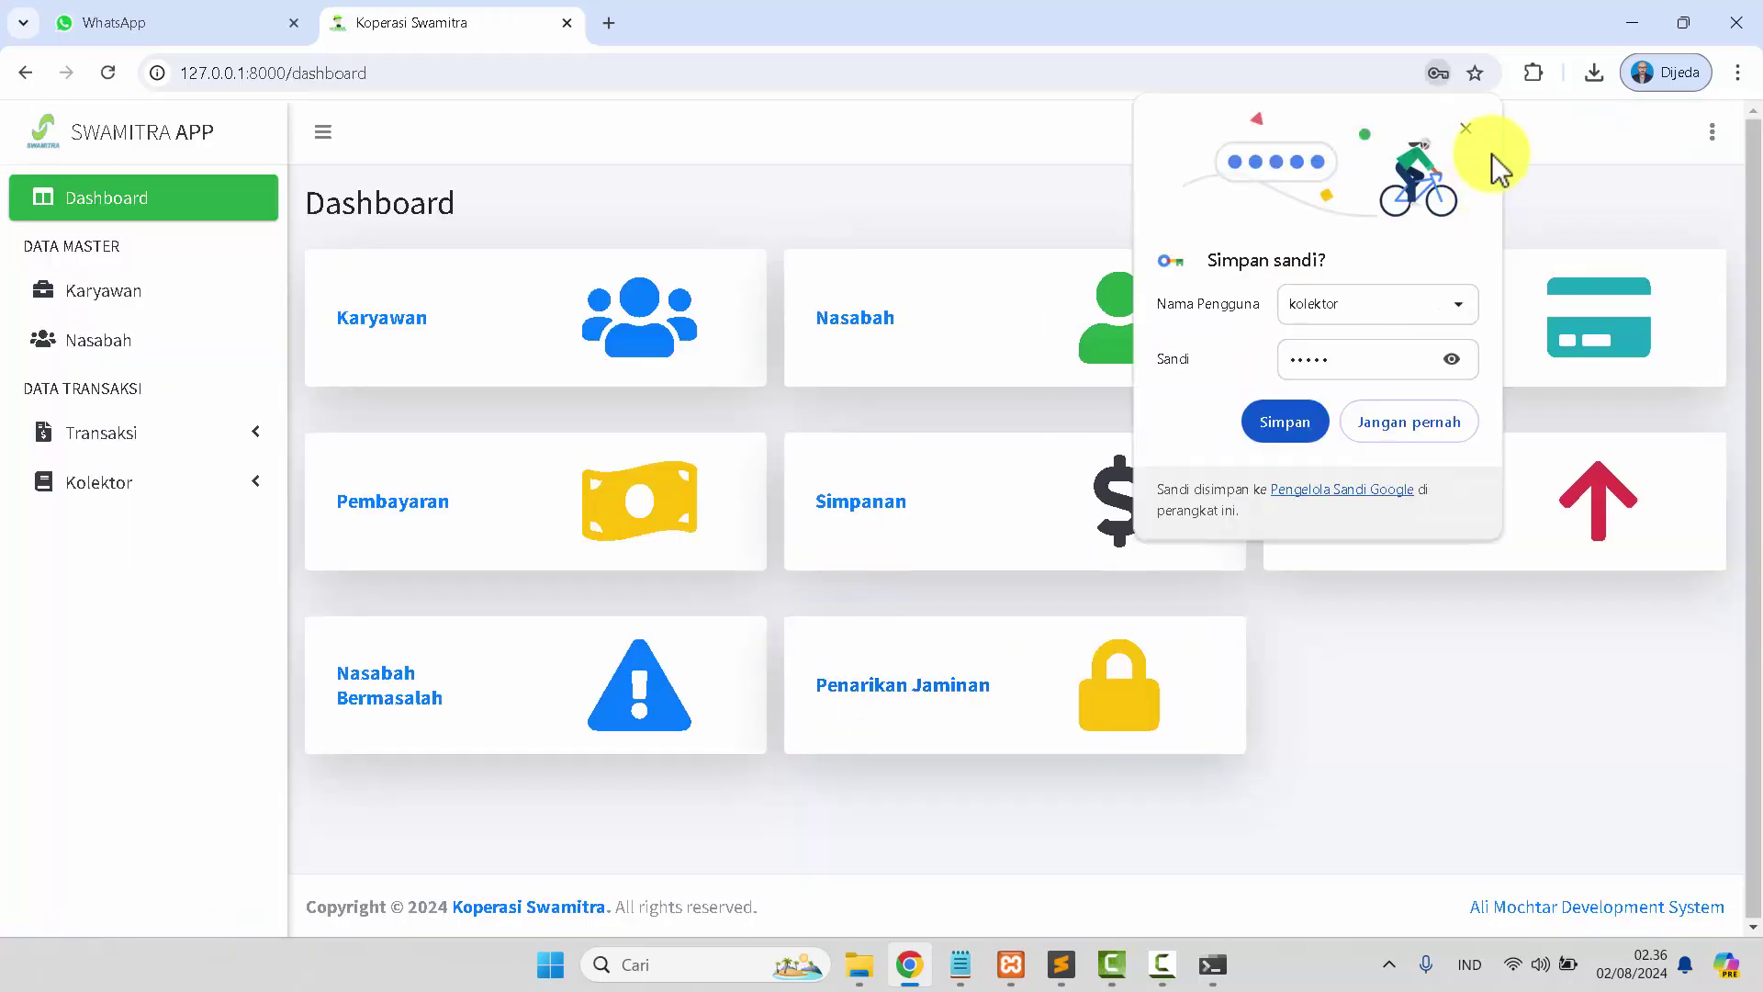
left_click(1470, 132)
Browse the Karyawan and Nasabah pages and expand and collapse the Transaksi menu as collector.
left_click(642, 338)
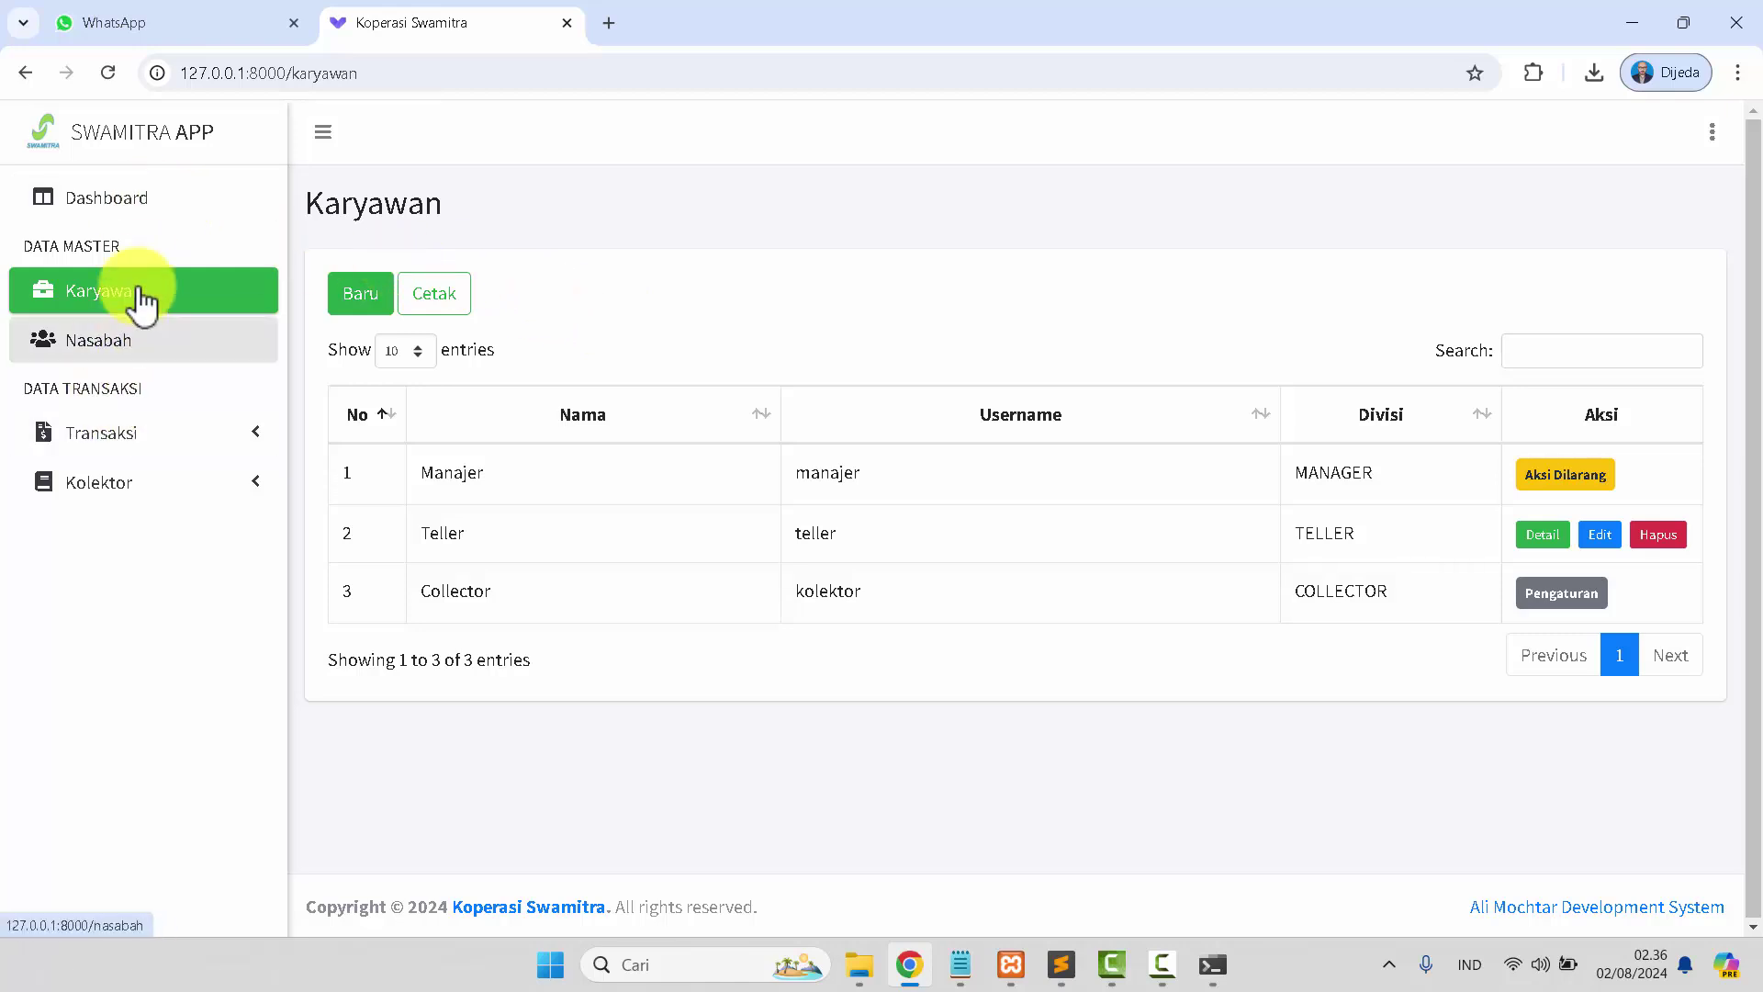
left_click(124, 199)
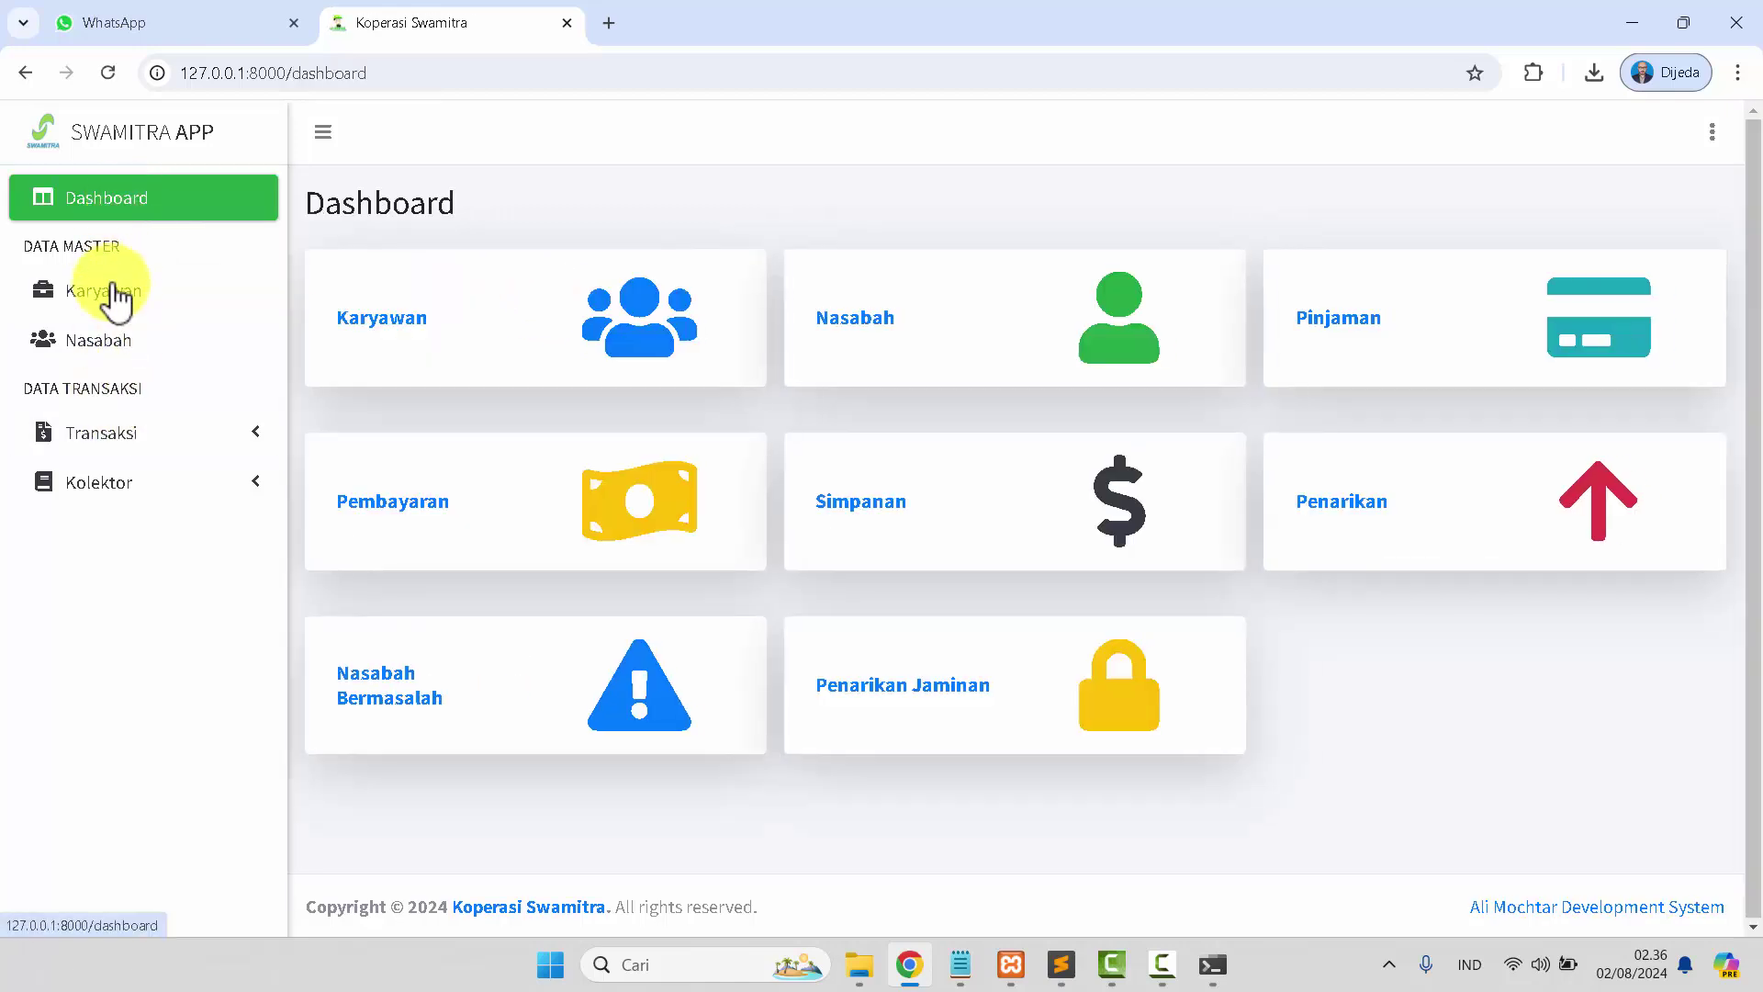
left_click(914, 322)
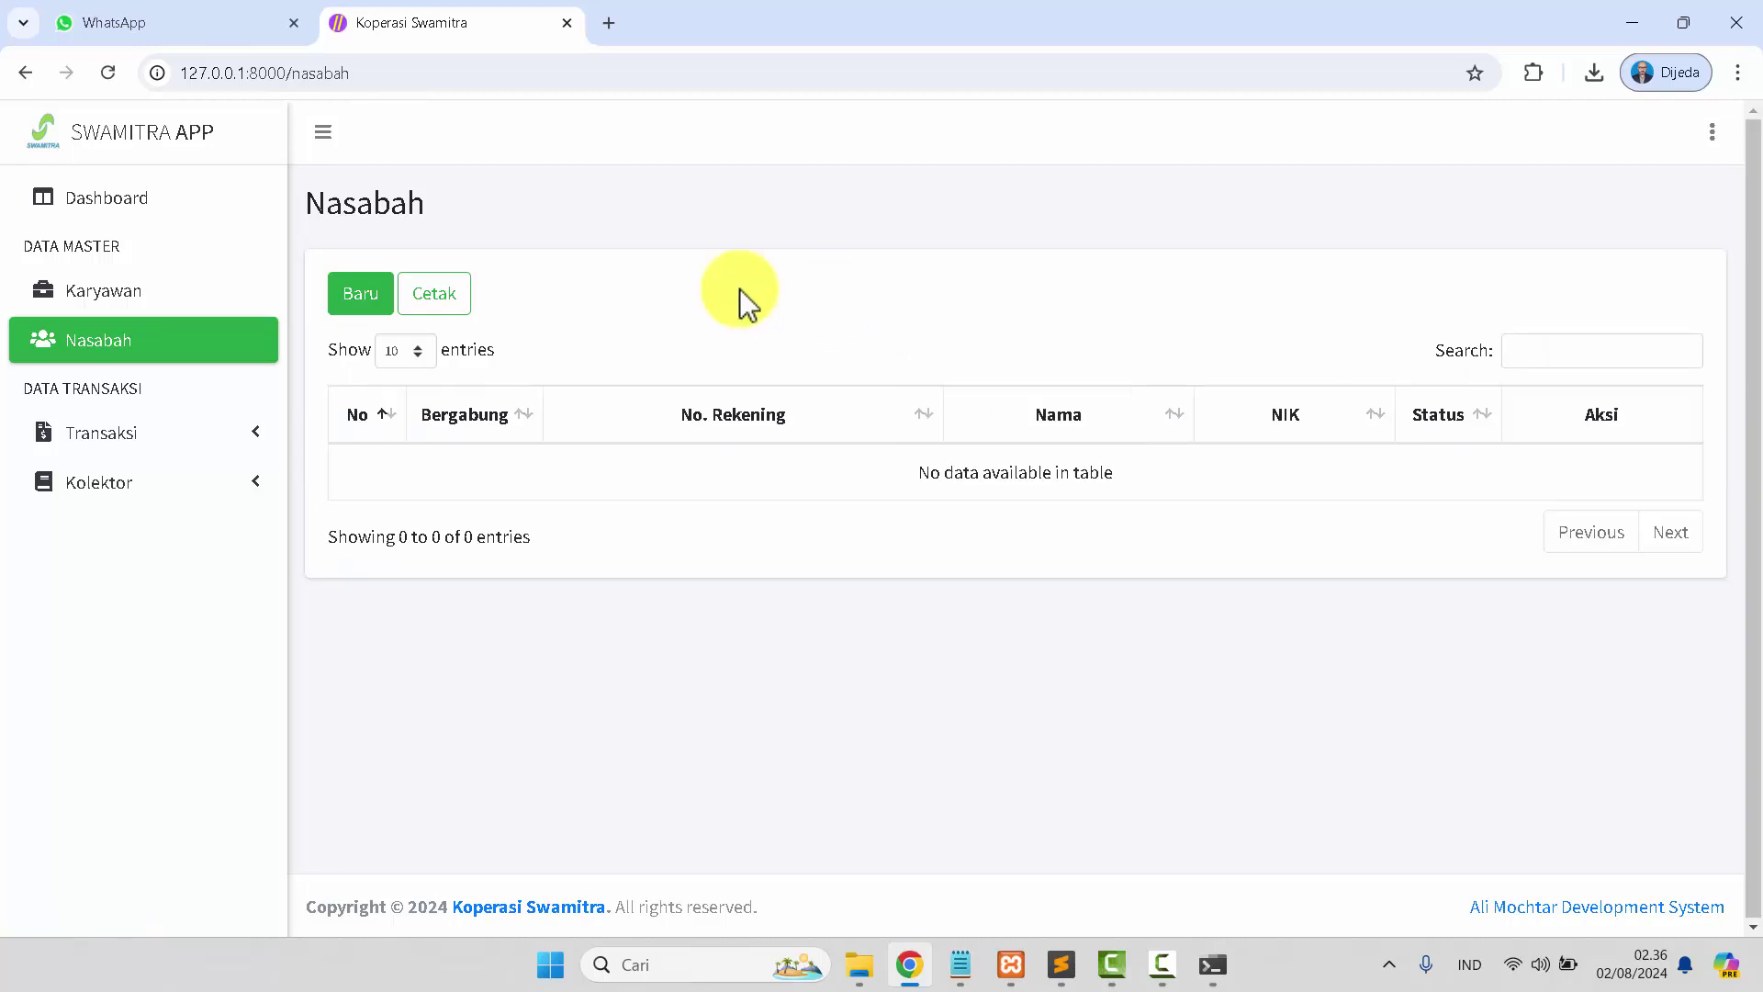
left_click(152, 216)
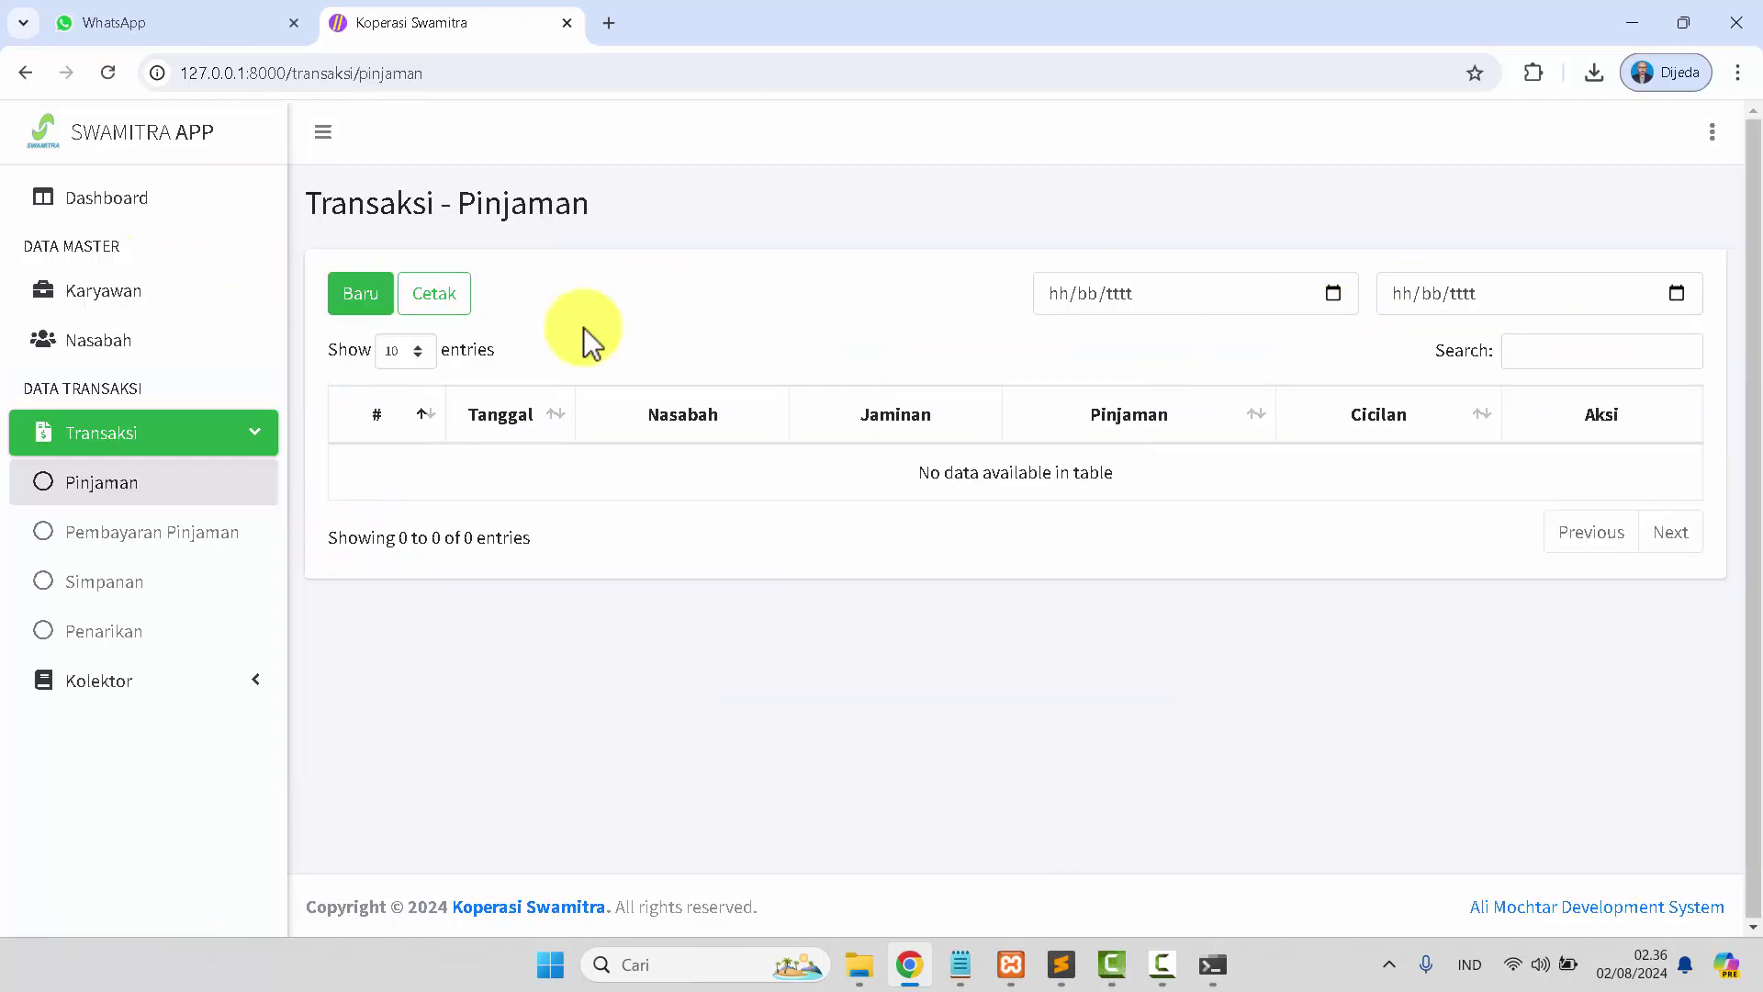
left_click(119, 203)
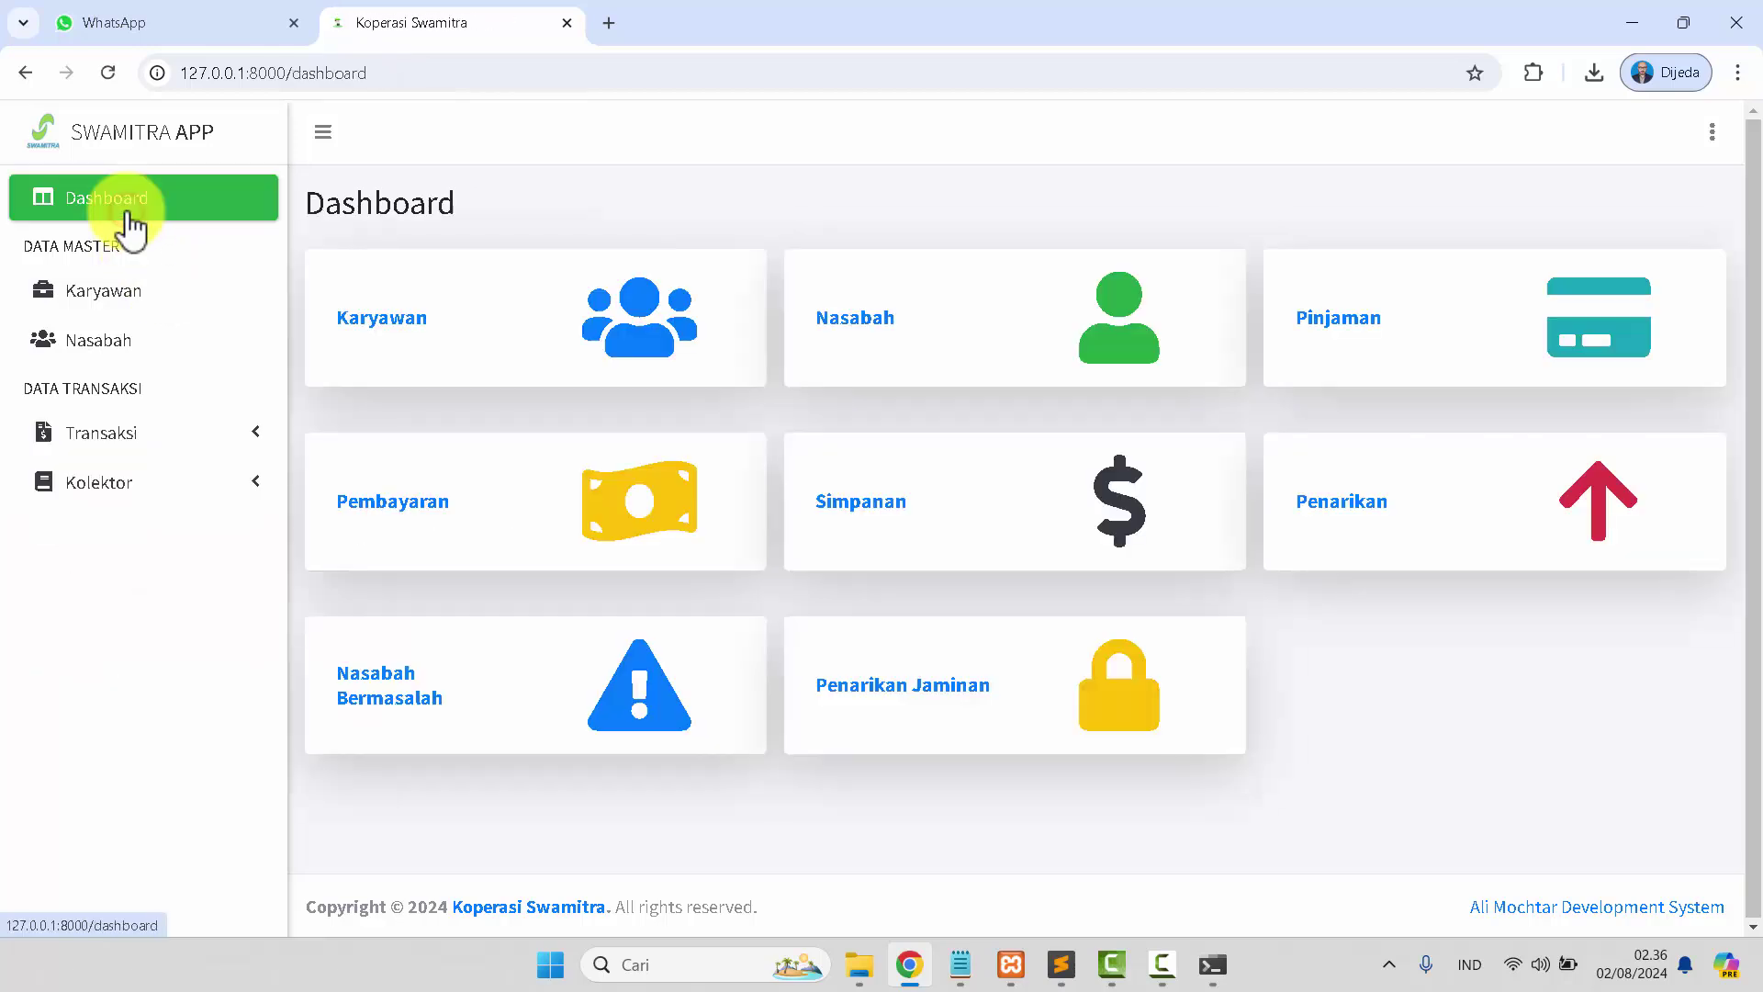
left_click(112, 436)
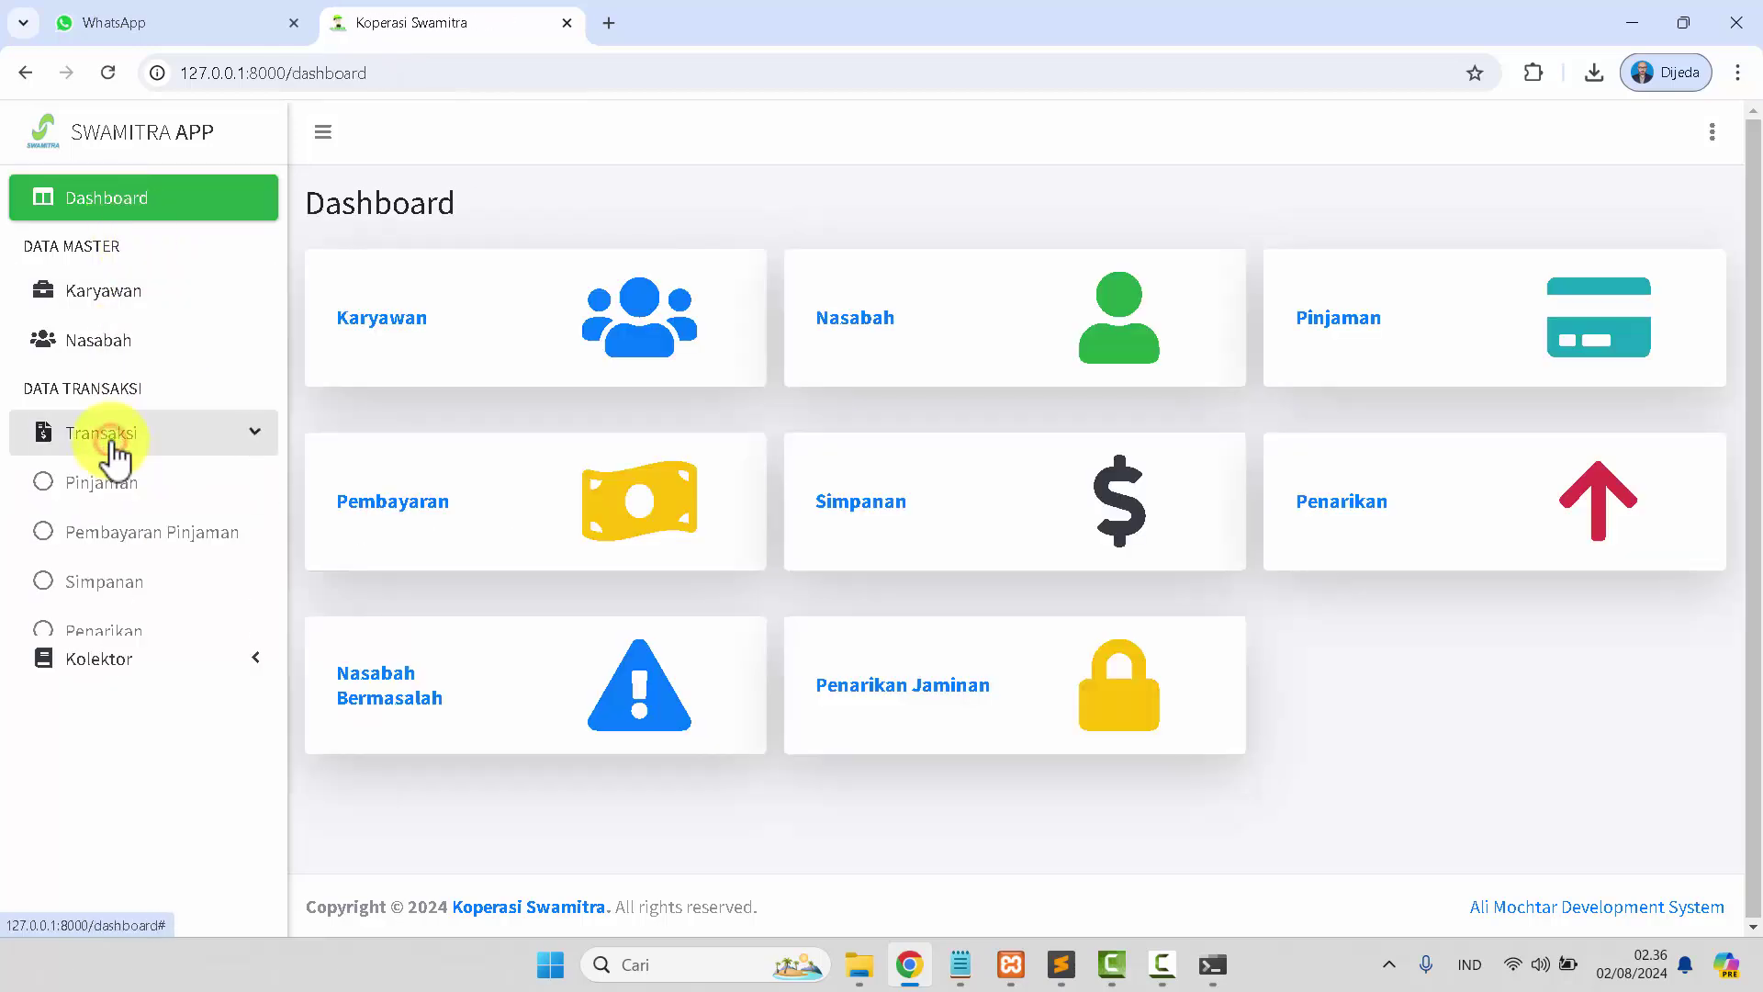
left_click(113, 437)
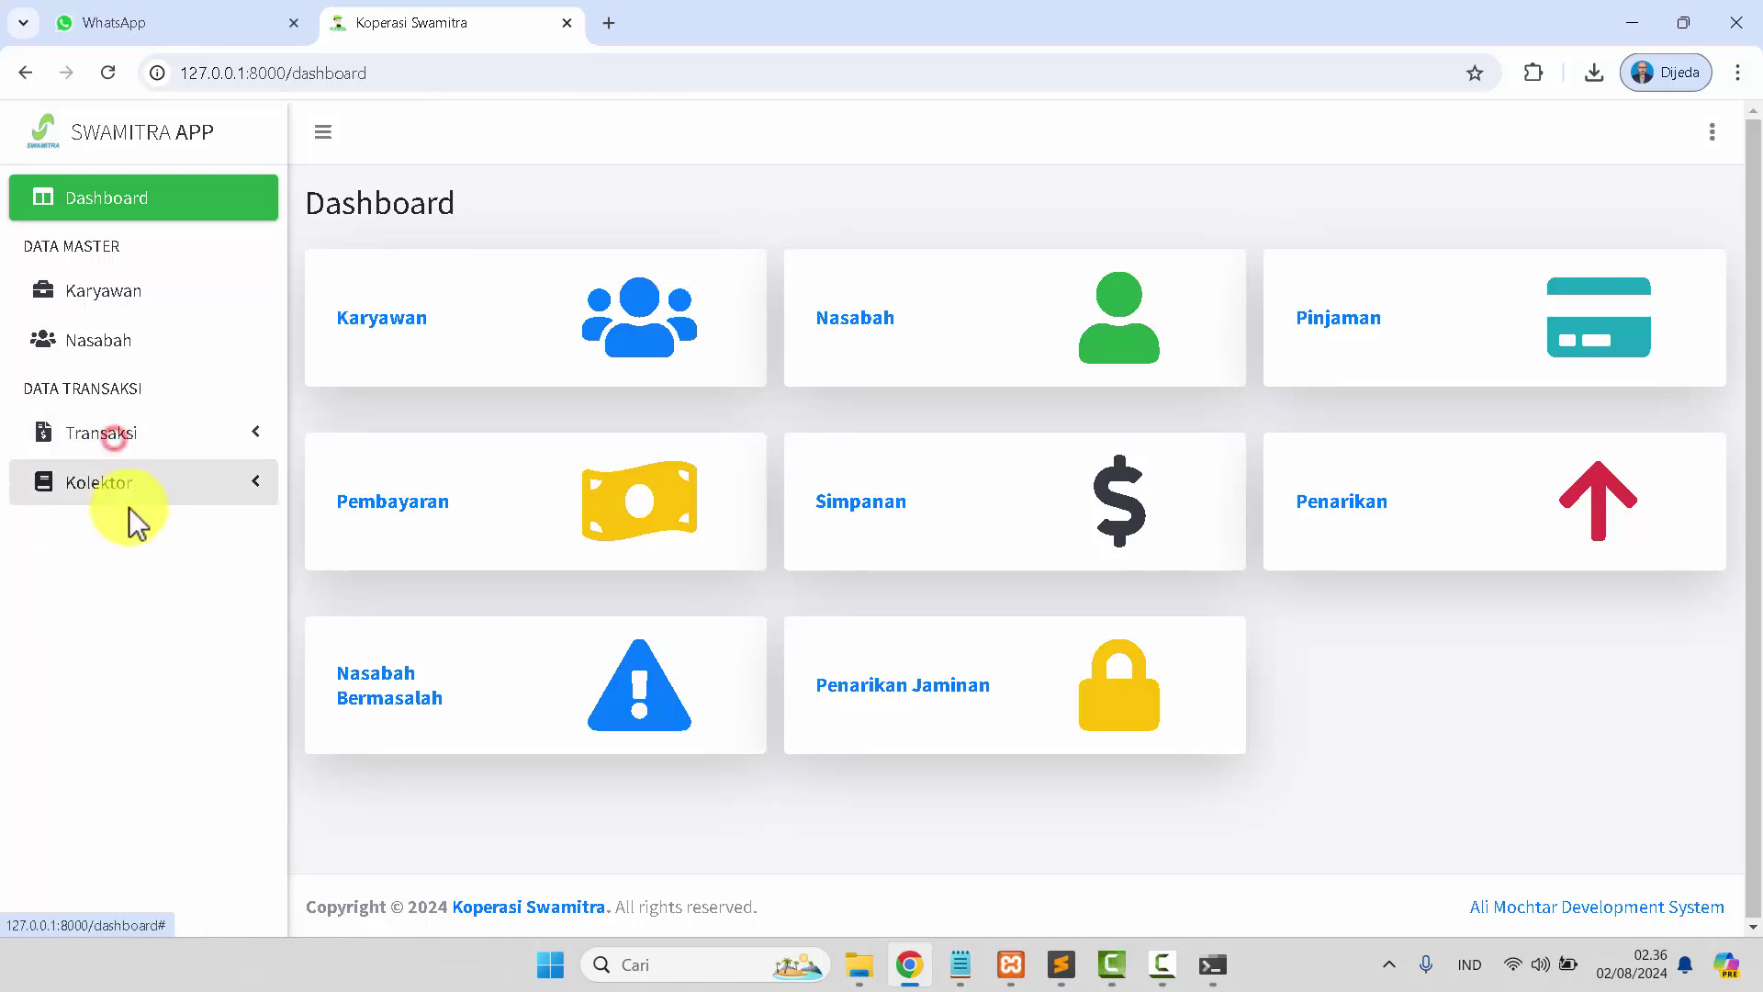
left_click(128, 494)
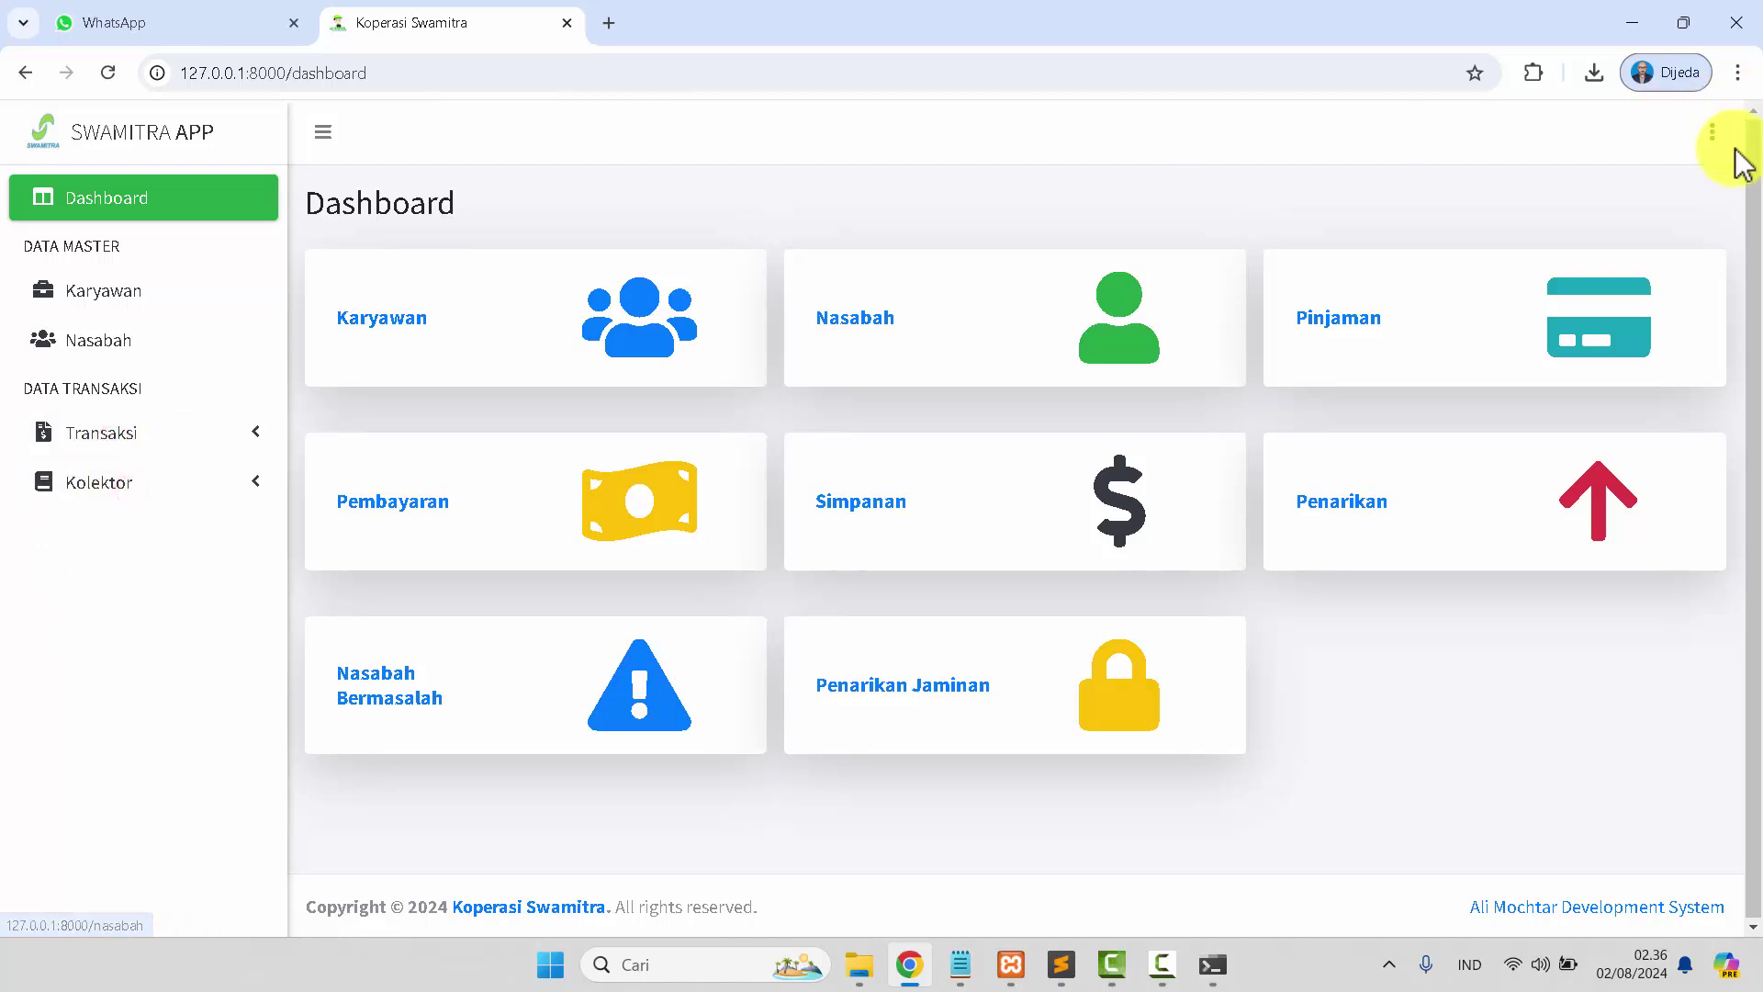
left_click(1712, 134)
Sign out of the collector account and look up the manager username in the notes.
left_click(1476, 363)
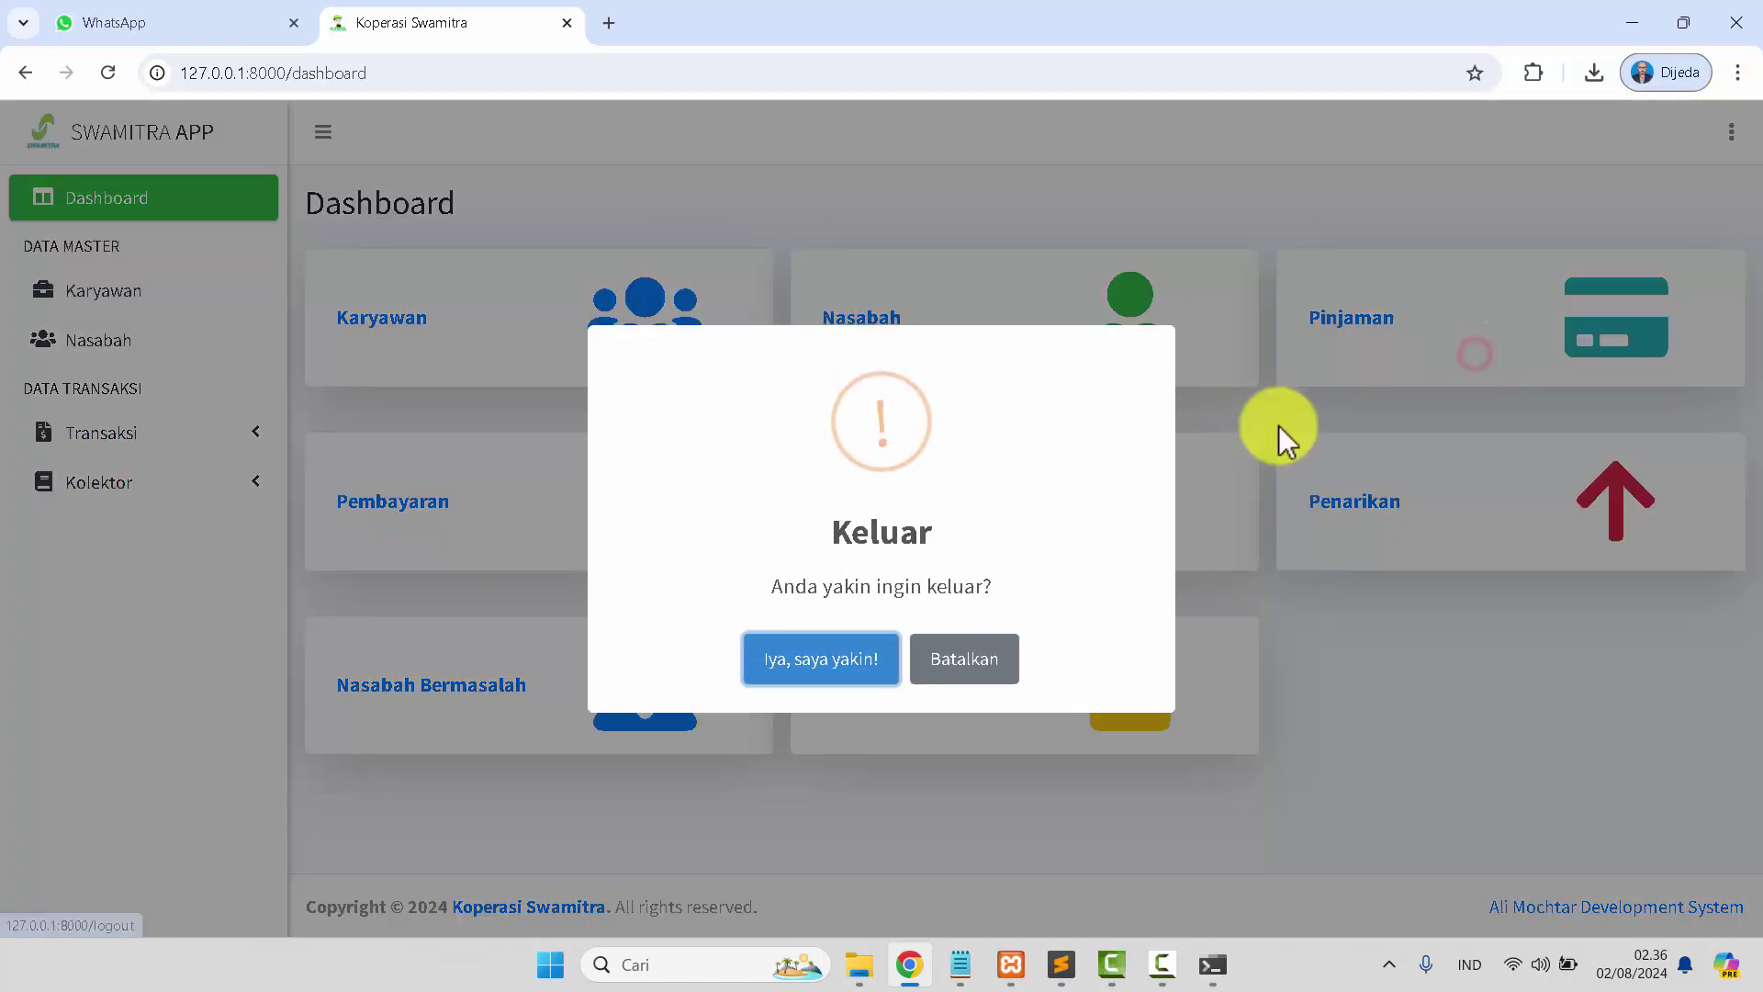
left_click(812, 663)
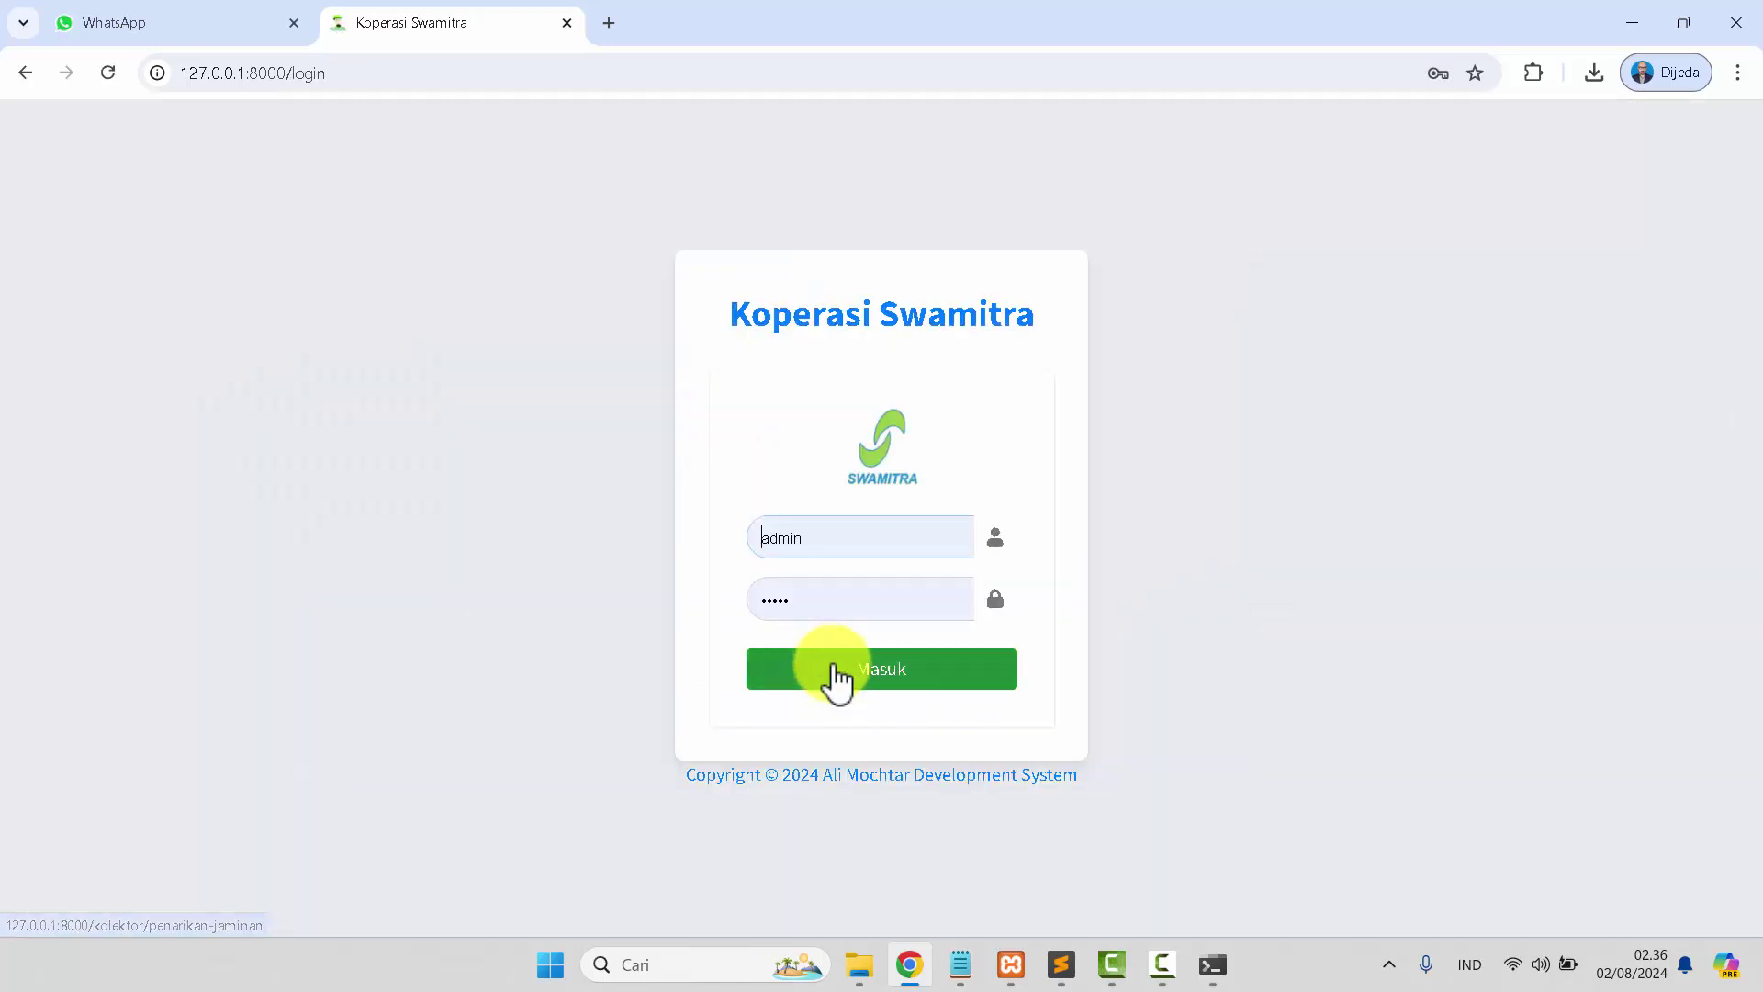
left_click(956, 966)
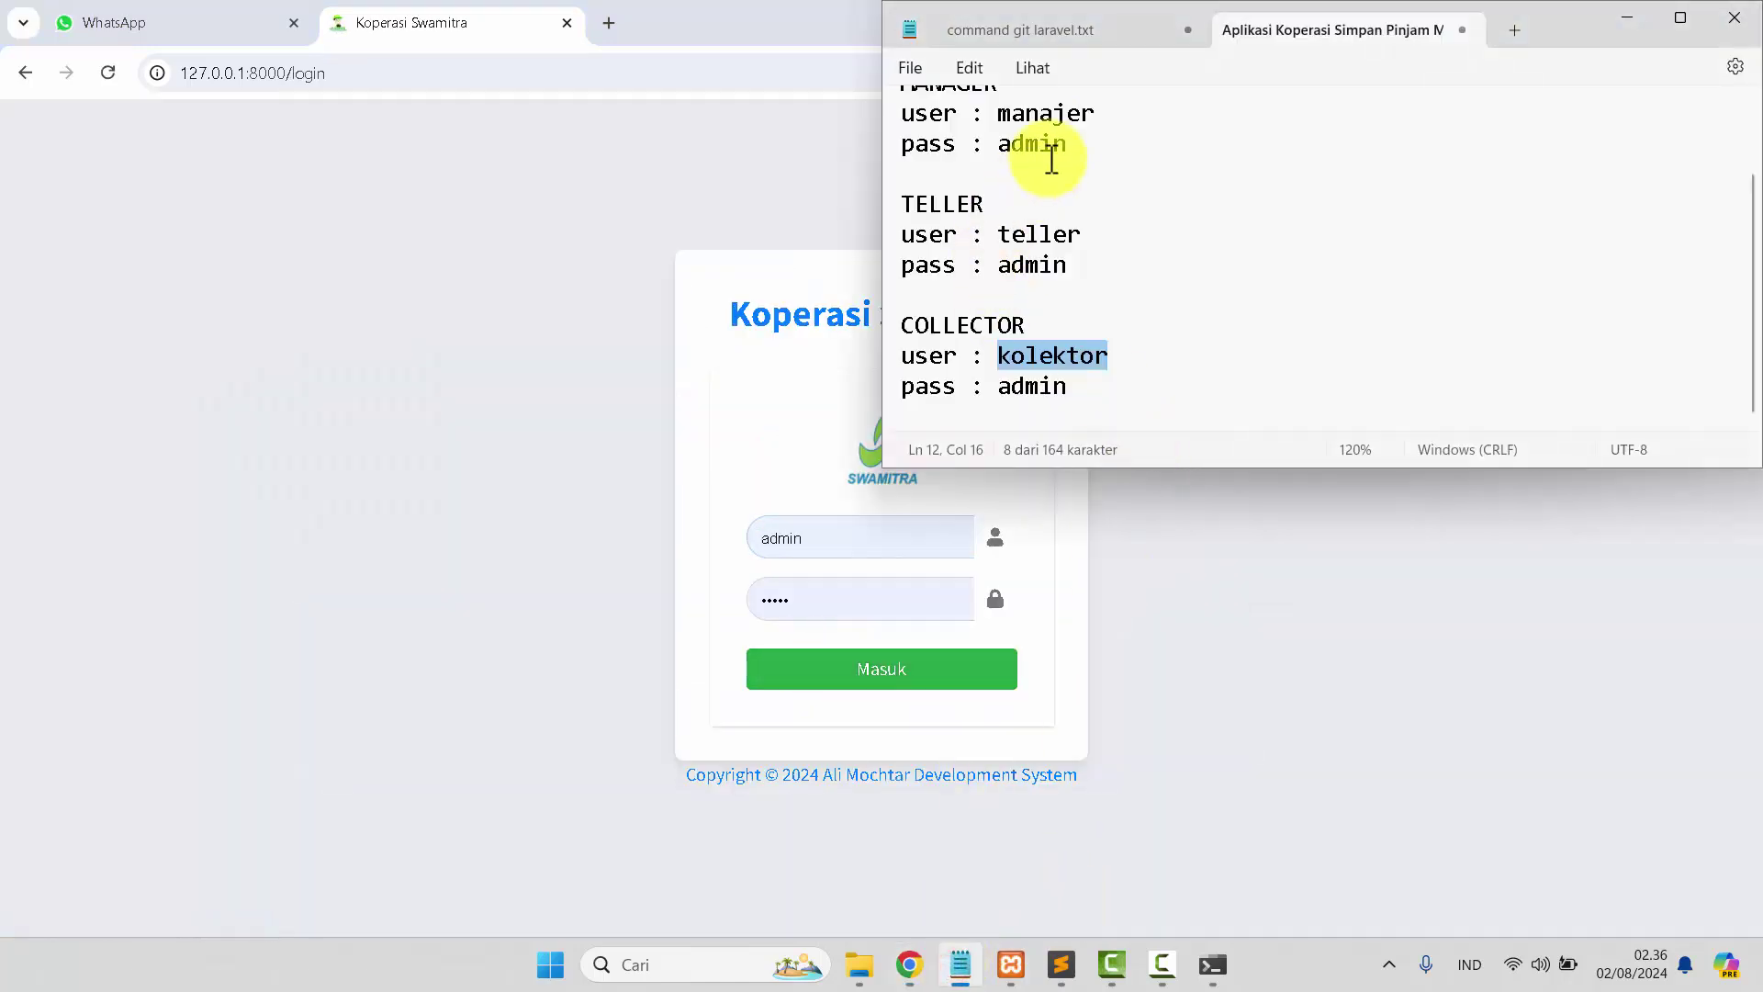
double_click(1051, 114)
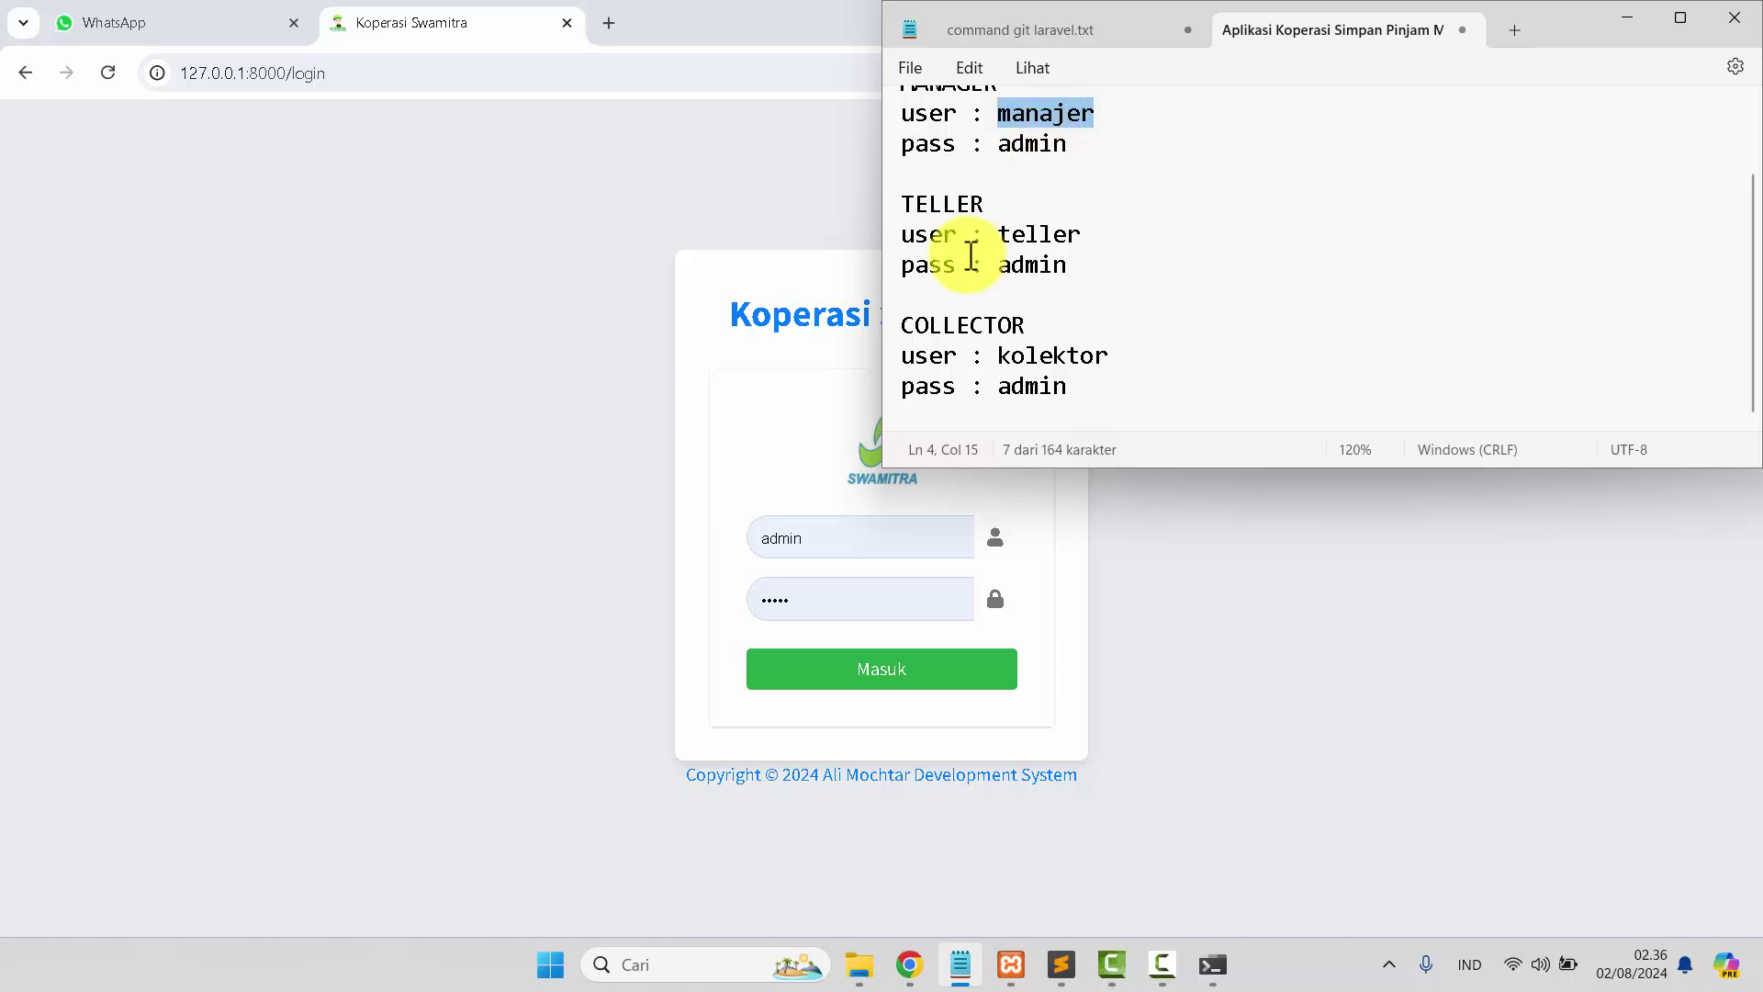
left_click(850, 531)
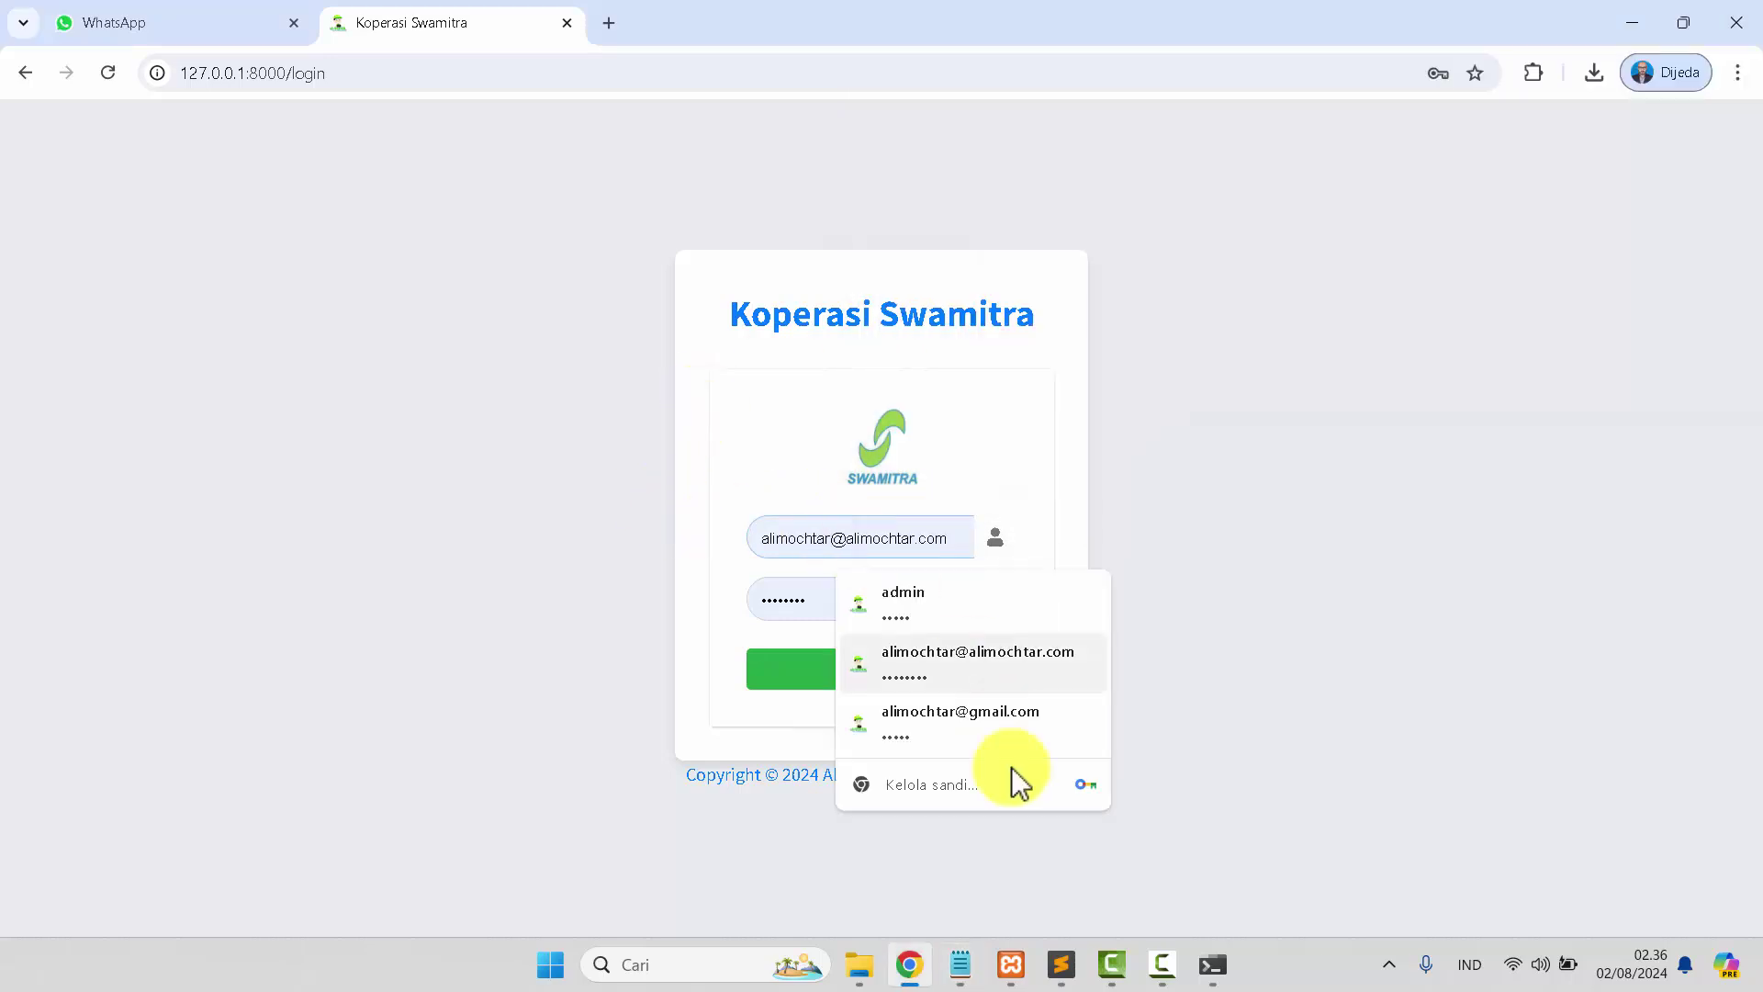
left_click(961, 964)
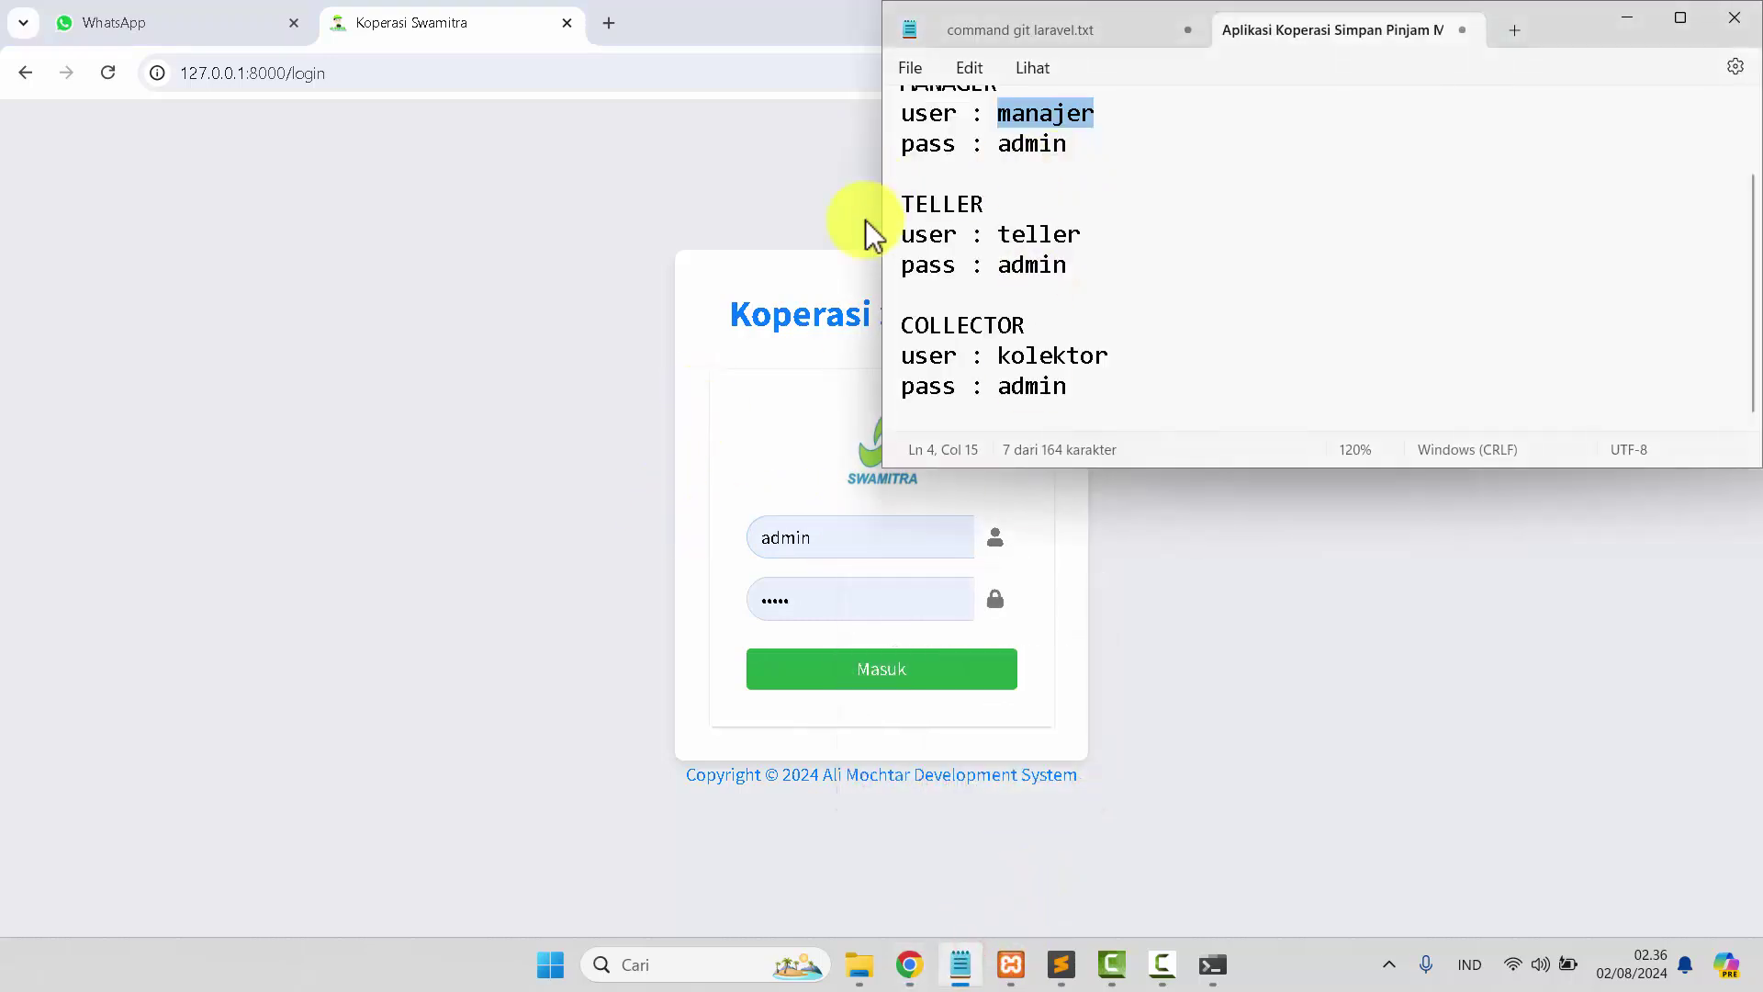
Log in as manager and request a printed report from the Karyawan page.
left_click(850, 536)
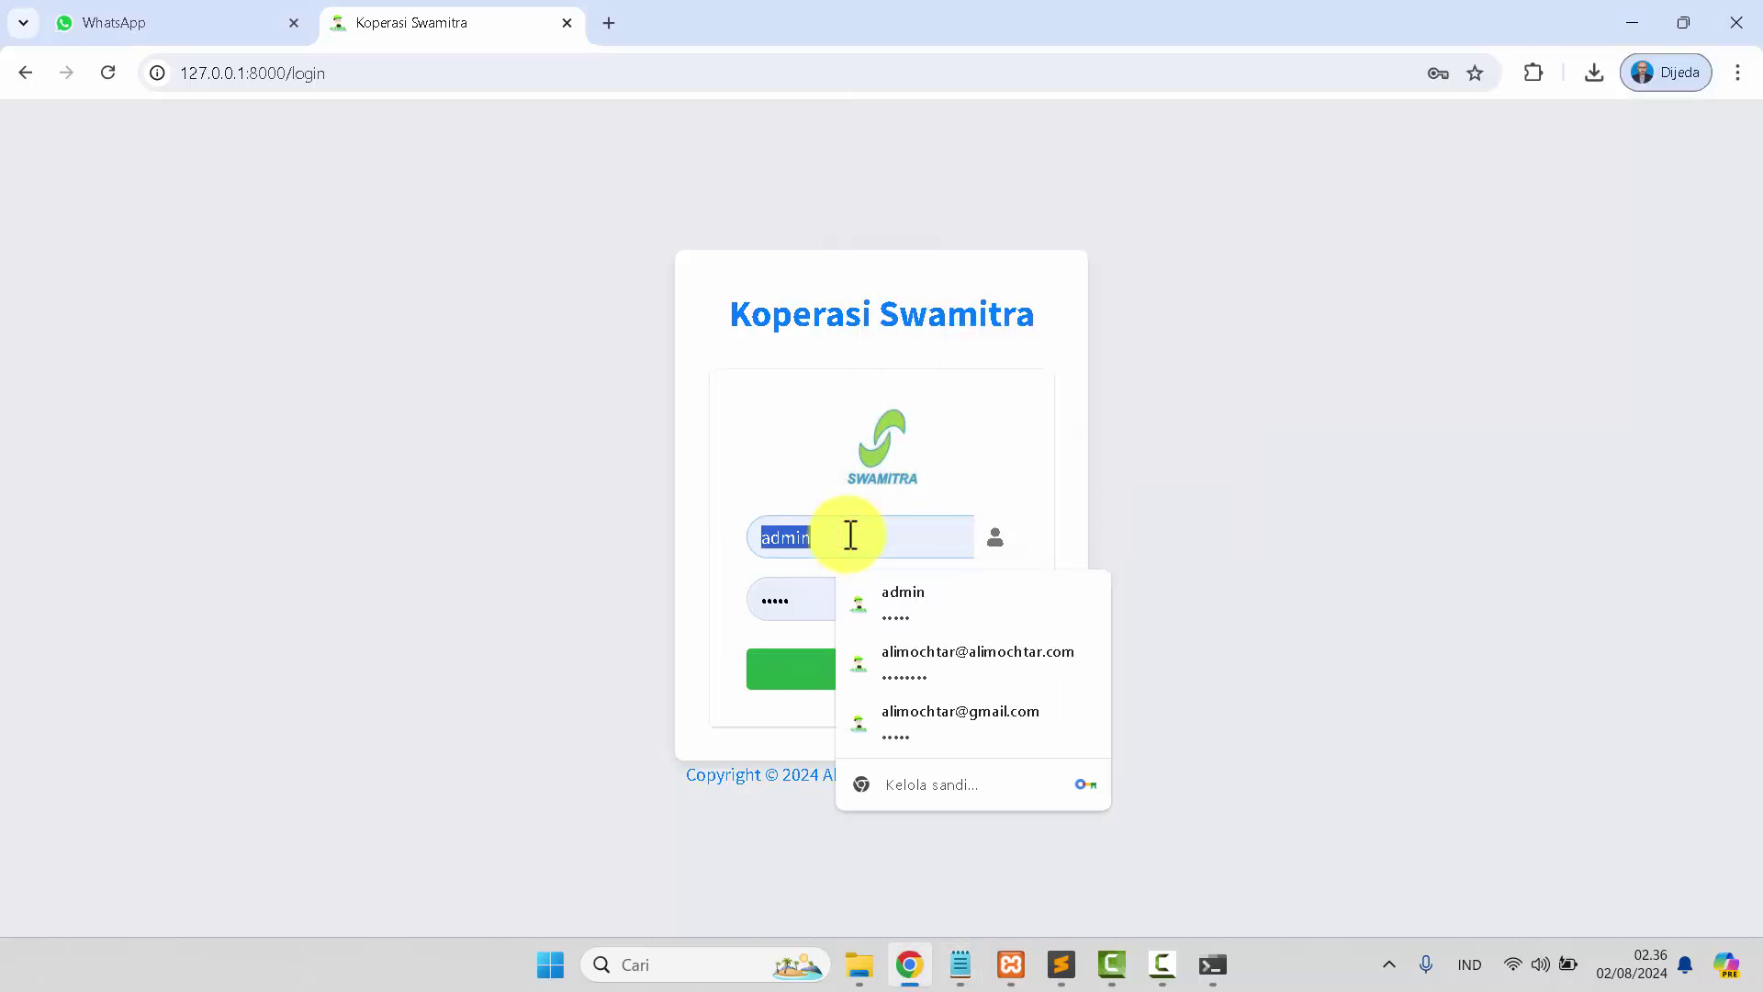
type("manager")
left_click(839, 673)
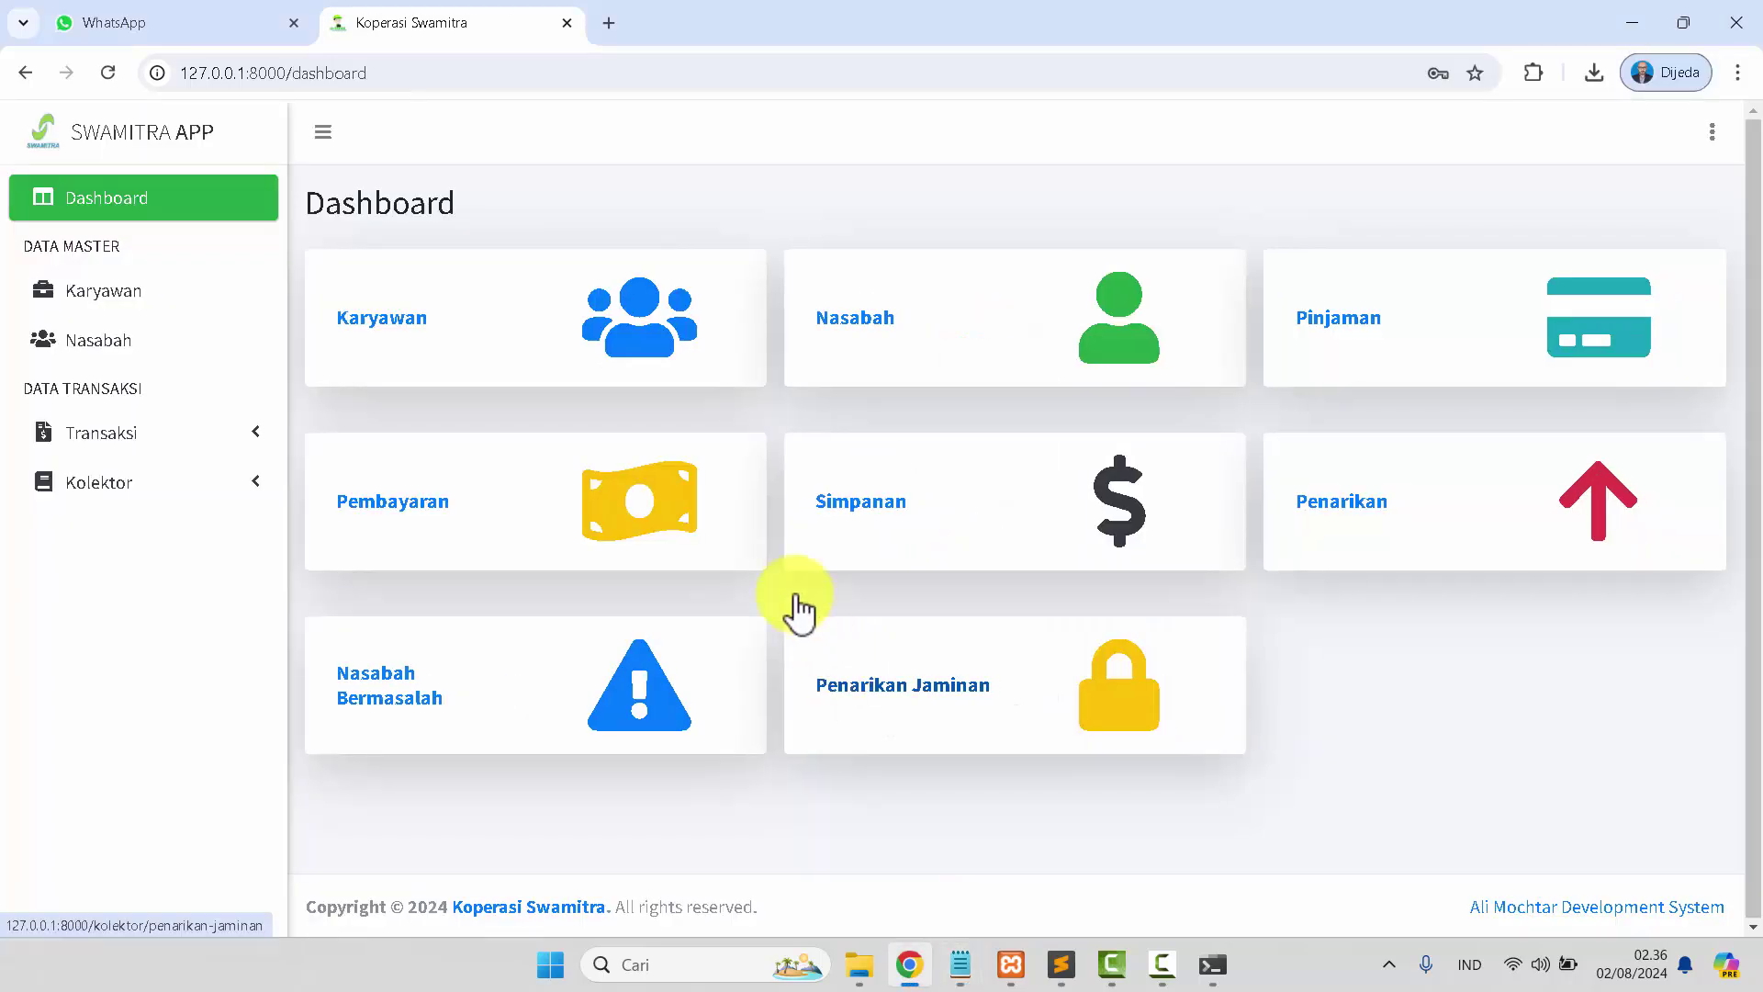
left_click(125, 307)
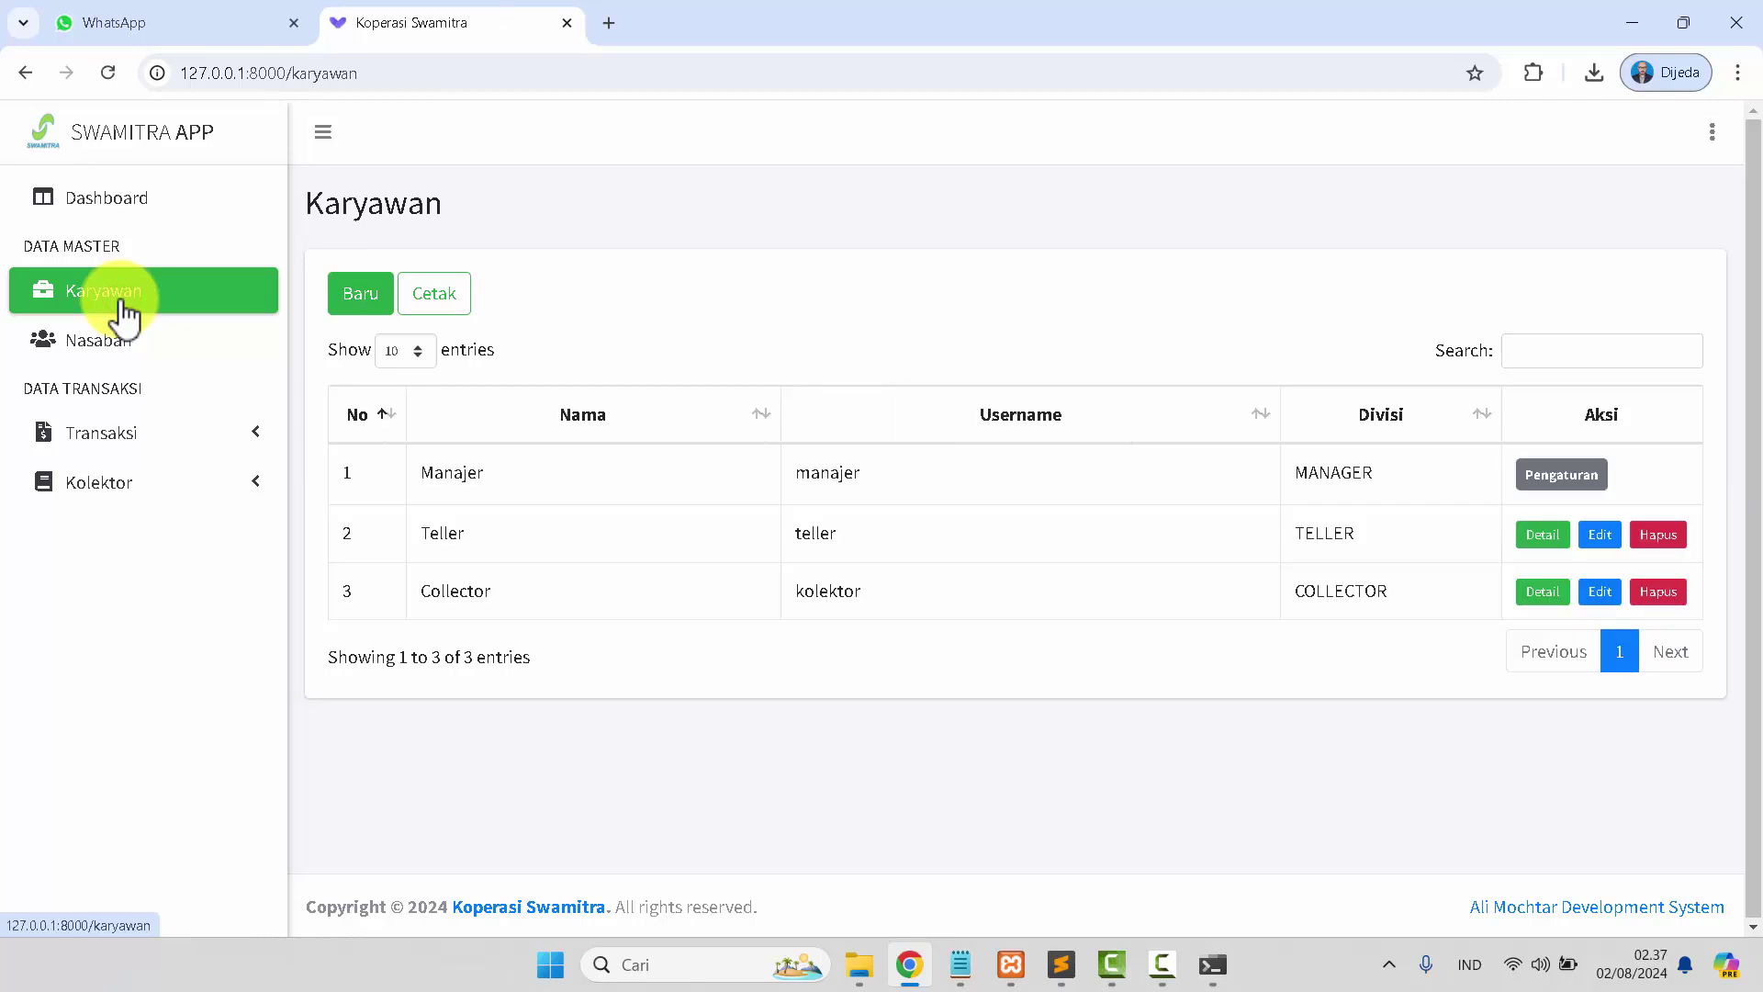
left_click(441, 305)
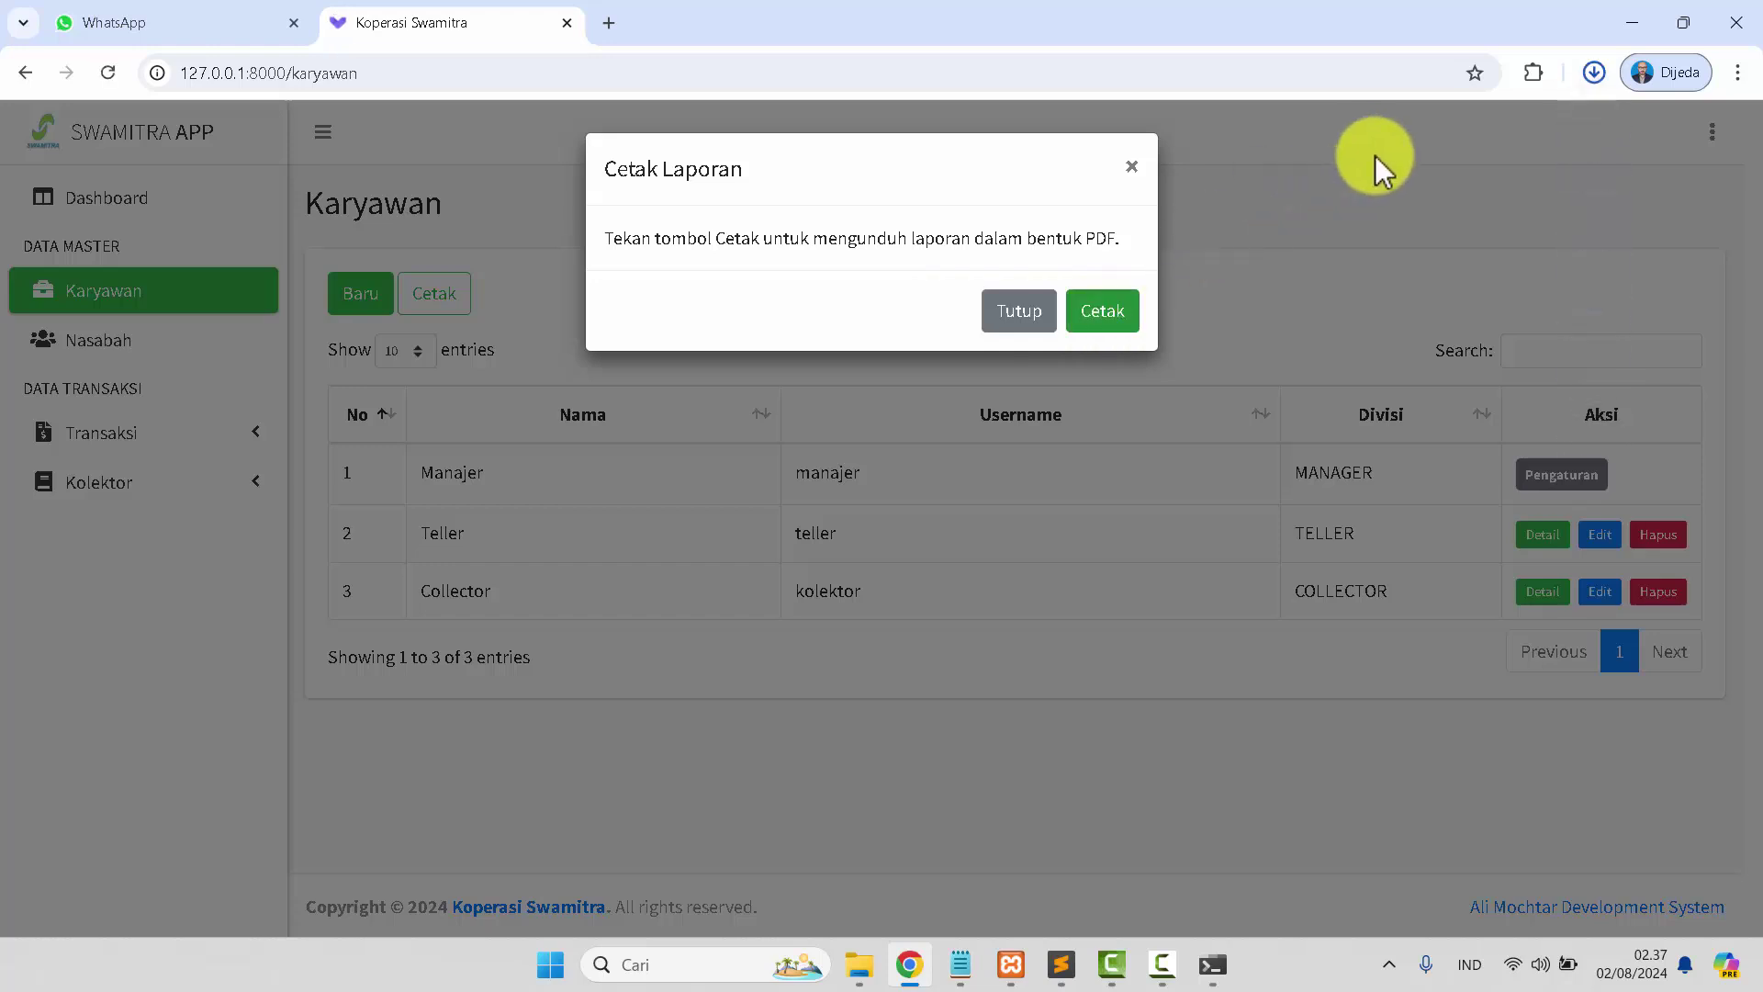
Open the downloaded Laporan Data Karyawan PDF in a tab, scroll through it, then close it and the print prompt.
left_click_drag(1405, 163, 684, 17)
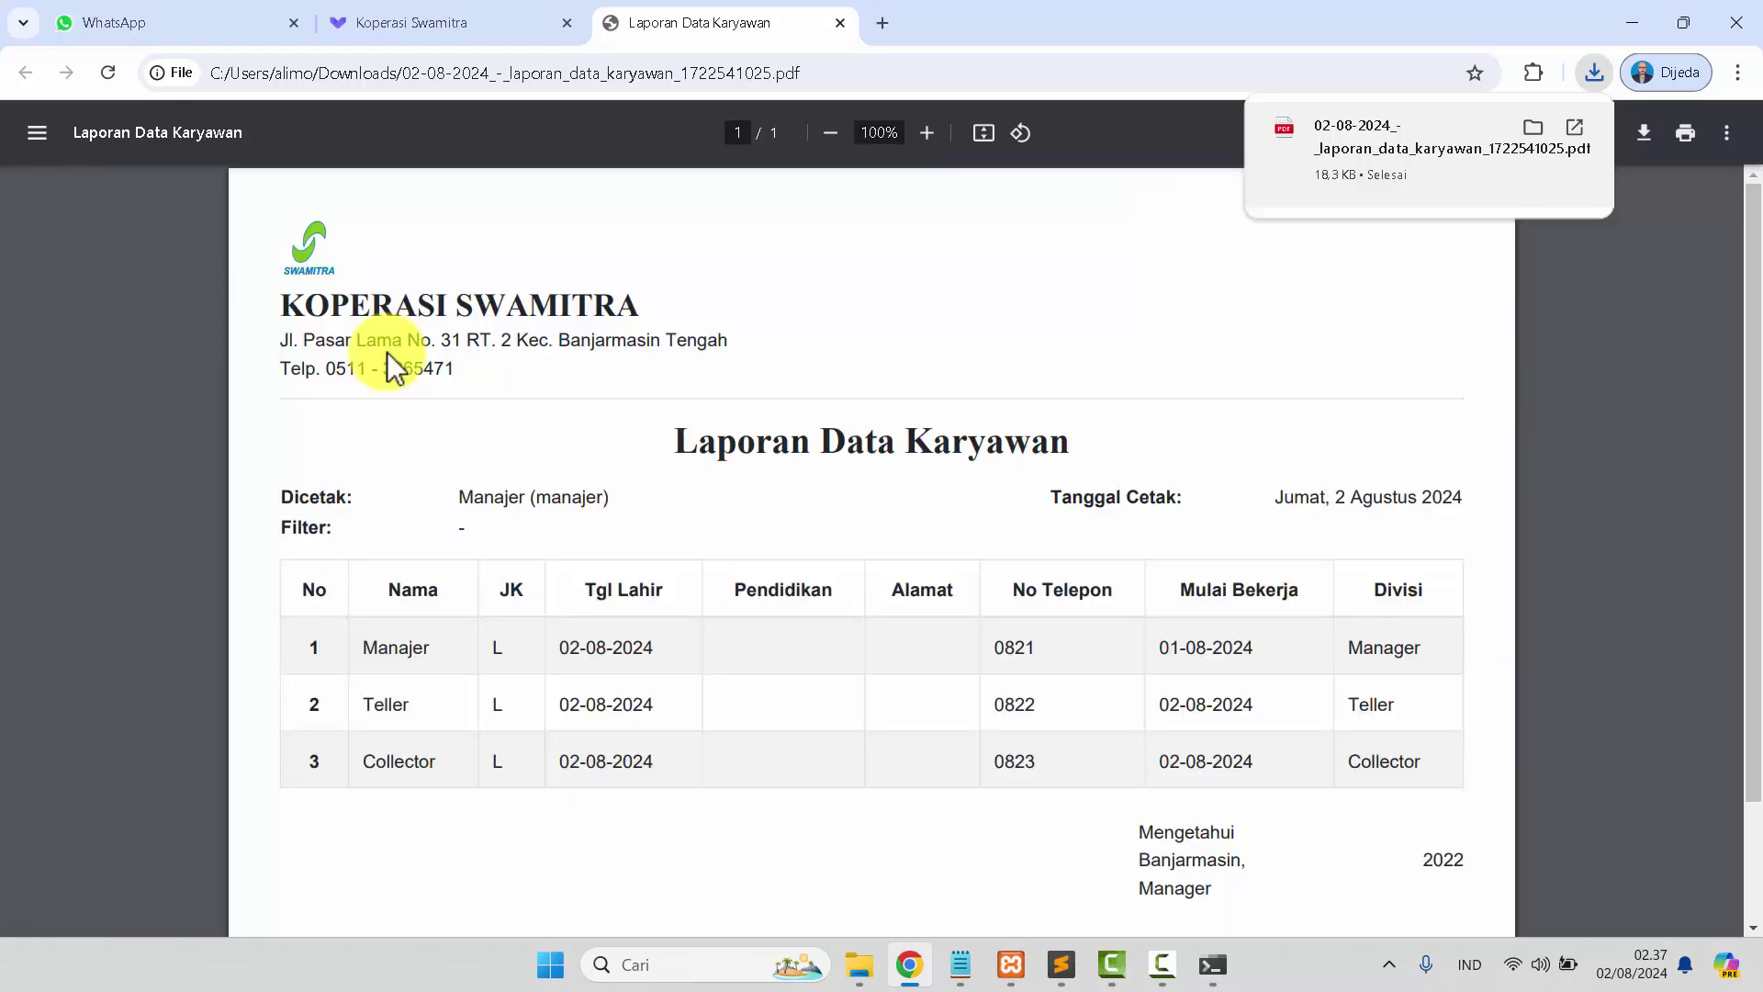
scroll(713, 653, "down", 2)
scroll(712, 653, "up", 2)
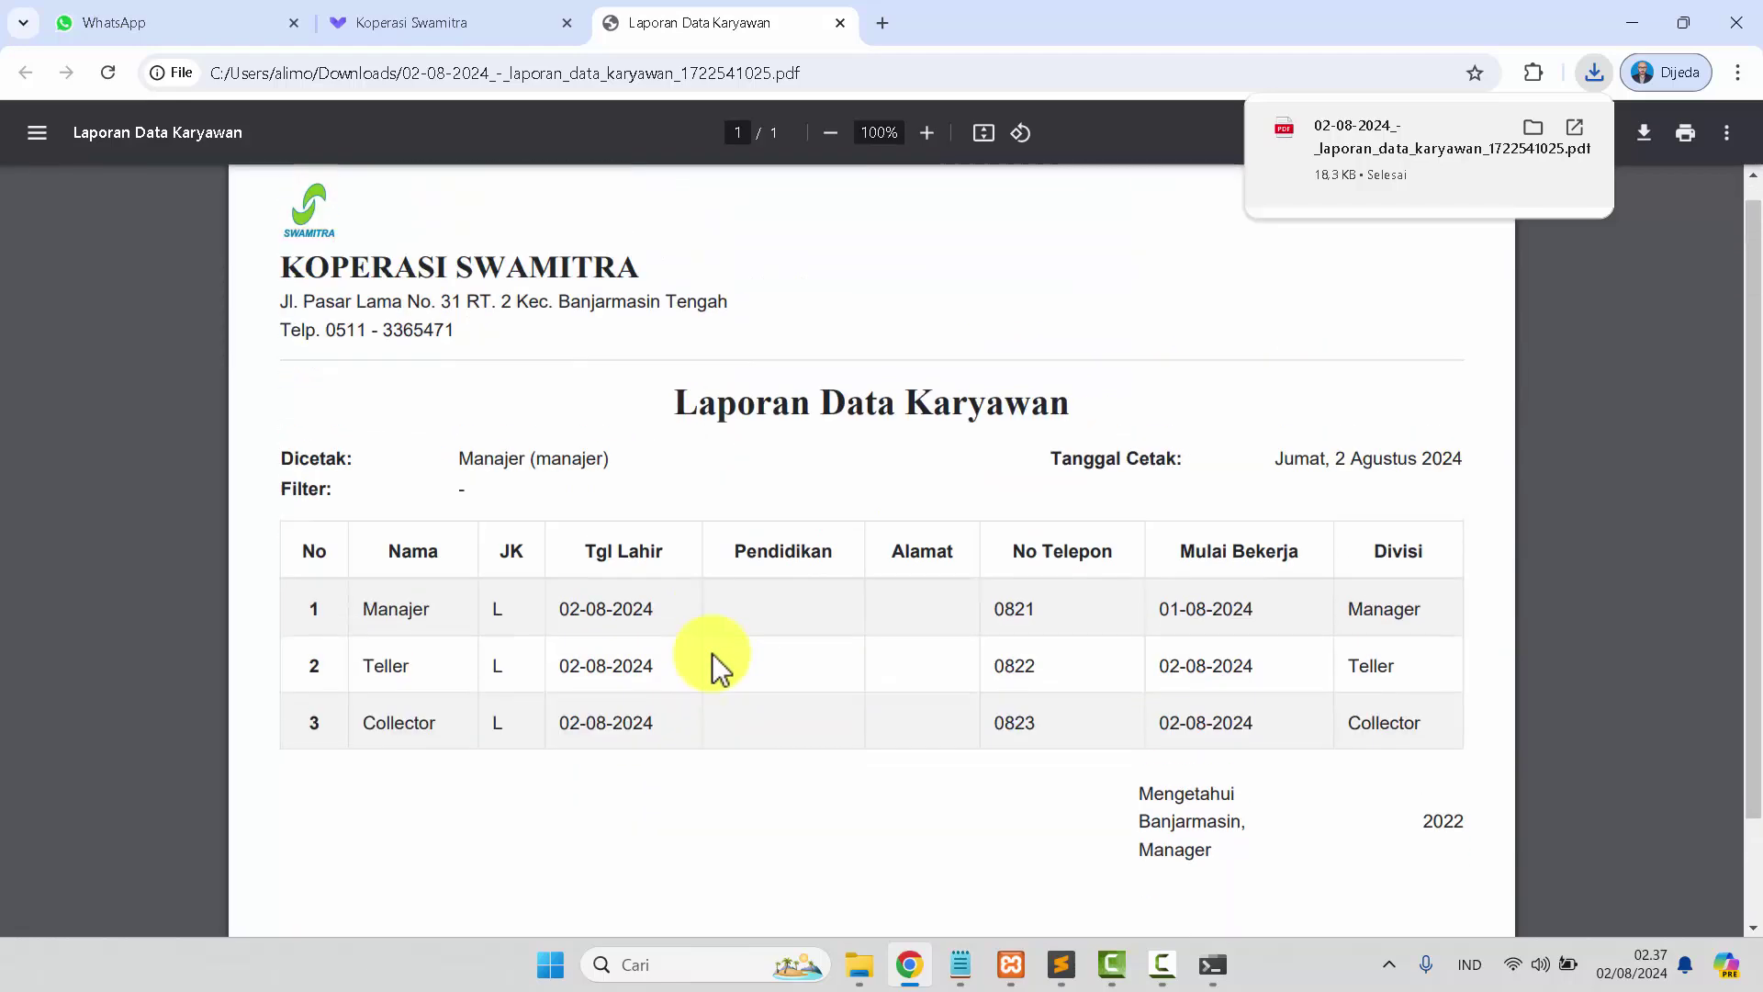
scroll(713, 653, "up", 1)
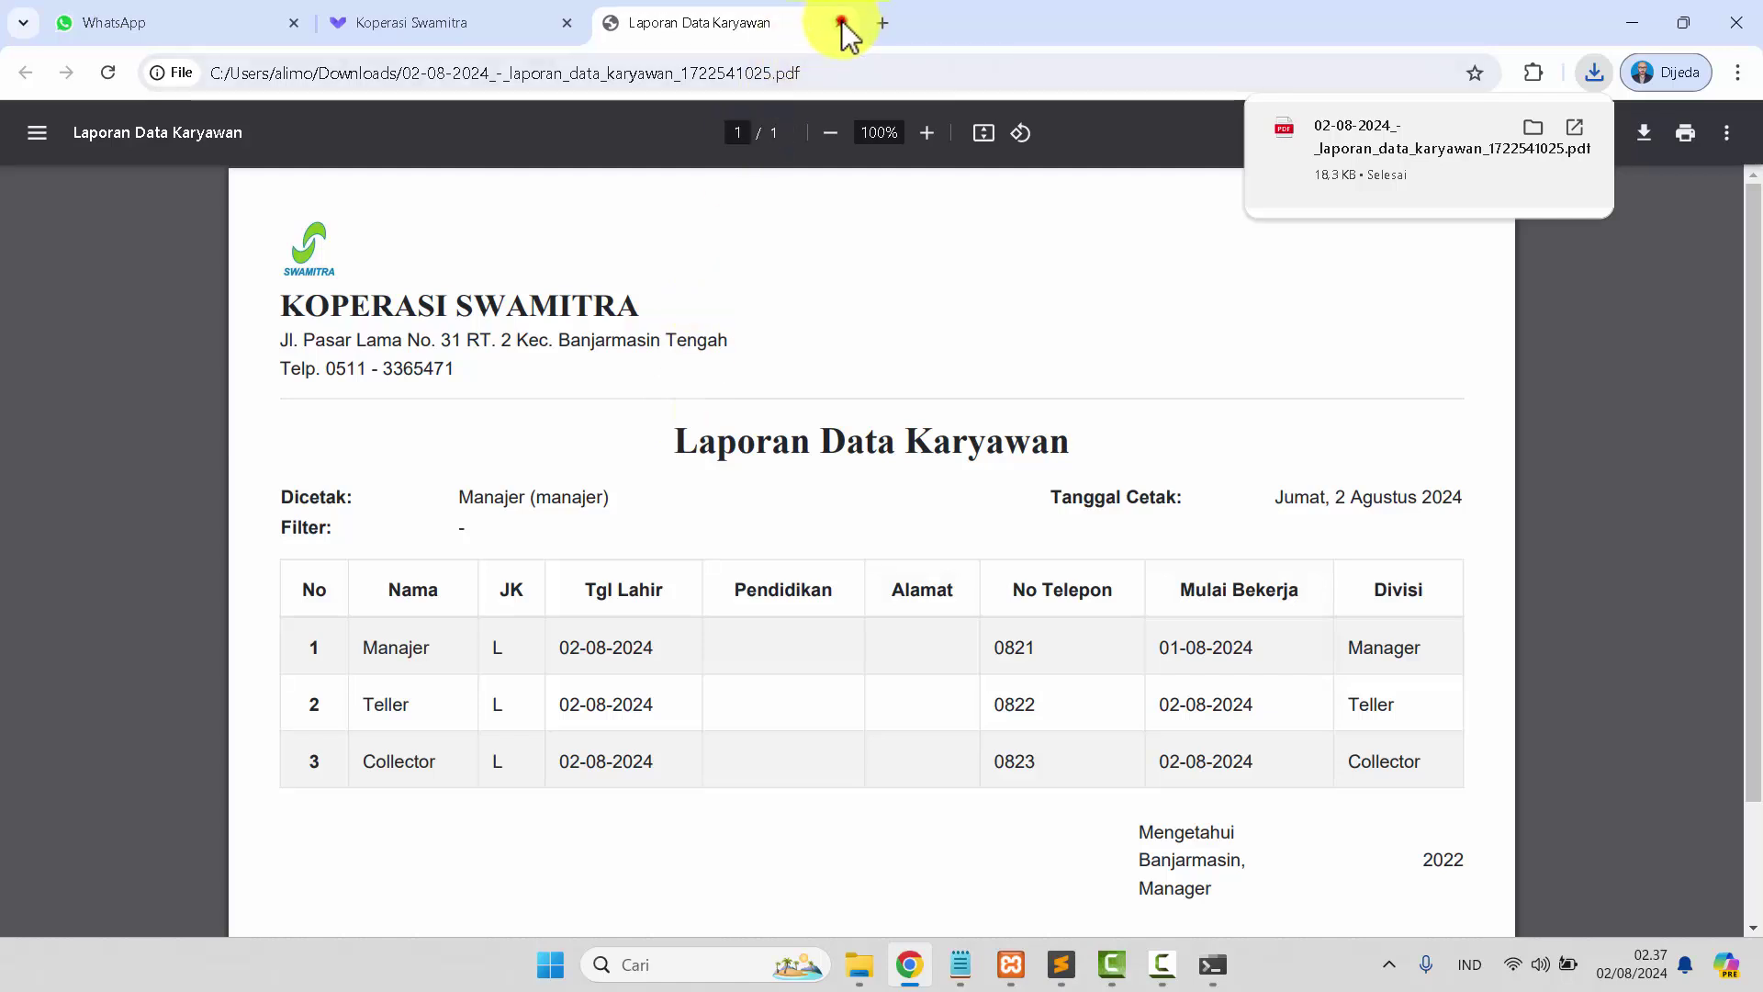
left_click(842, 22)
left_click(1015, 311)
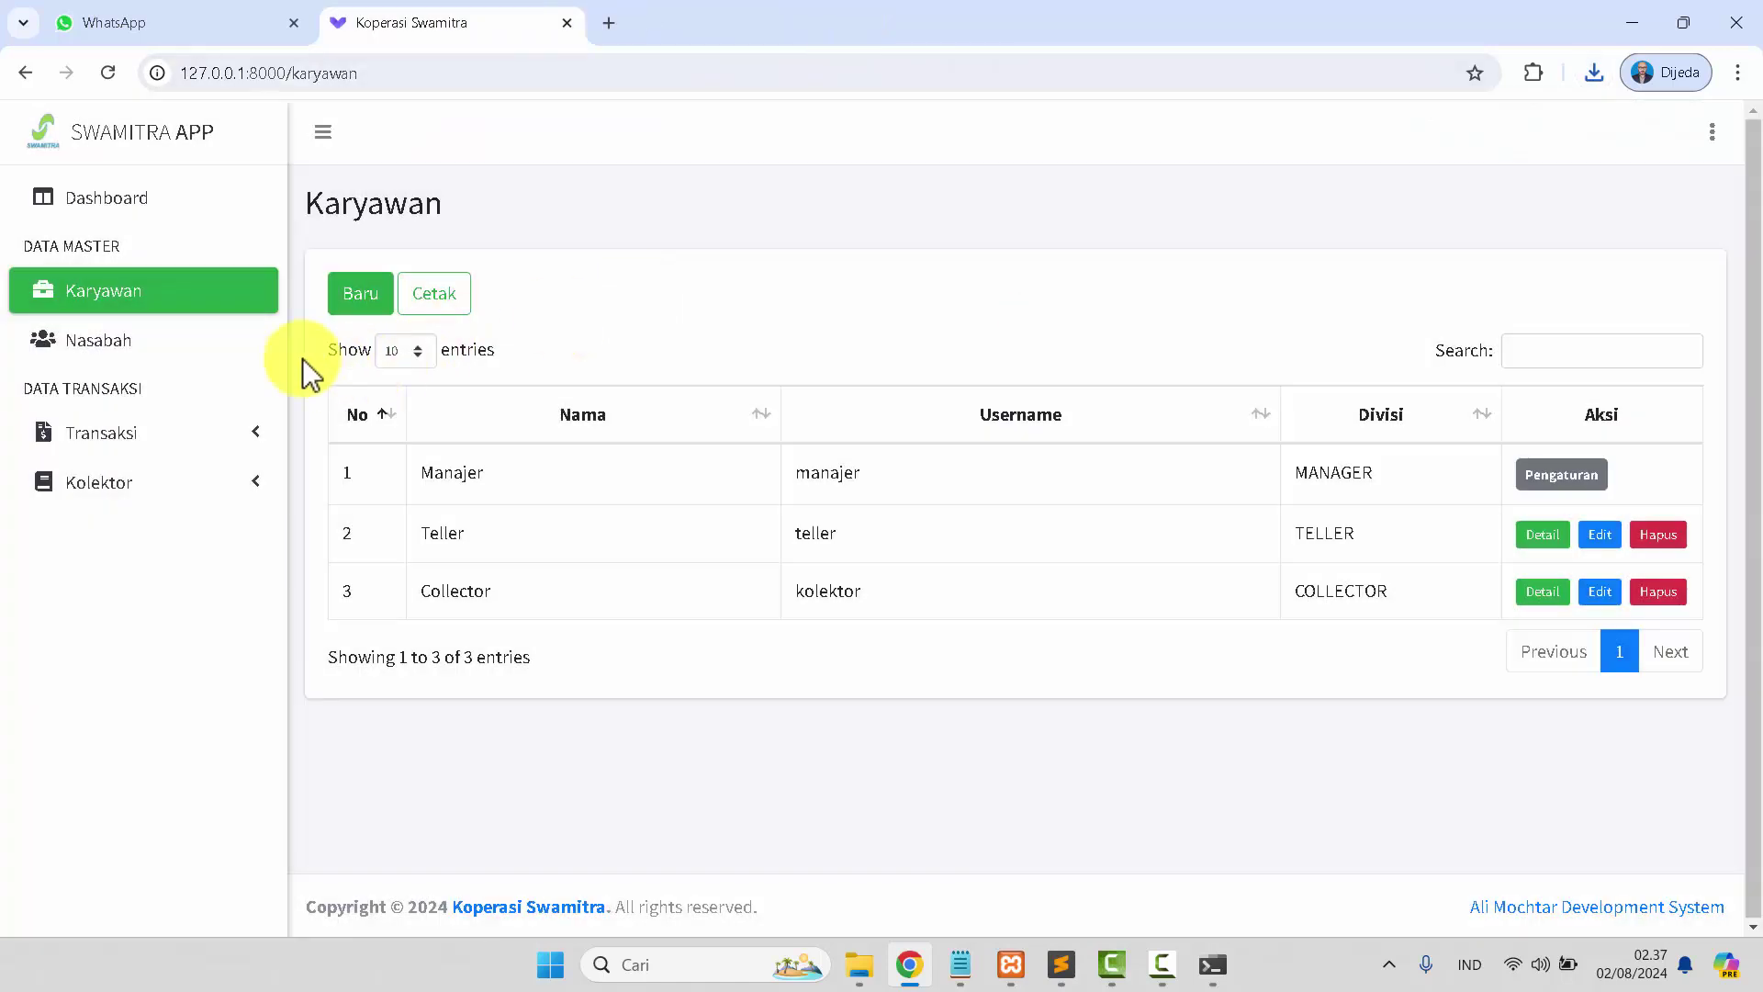
Start a new Nasabah record and enter the account number, customer's name and NIK.
left_click(181, 354)
left_click(354, 292)
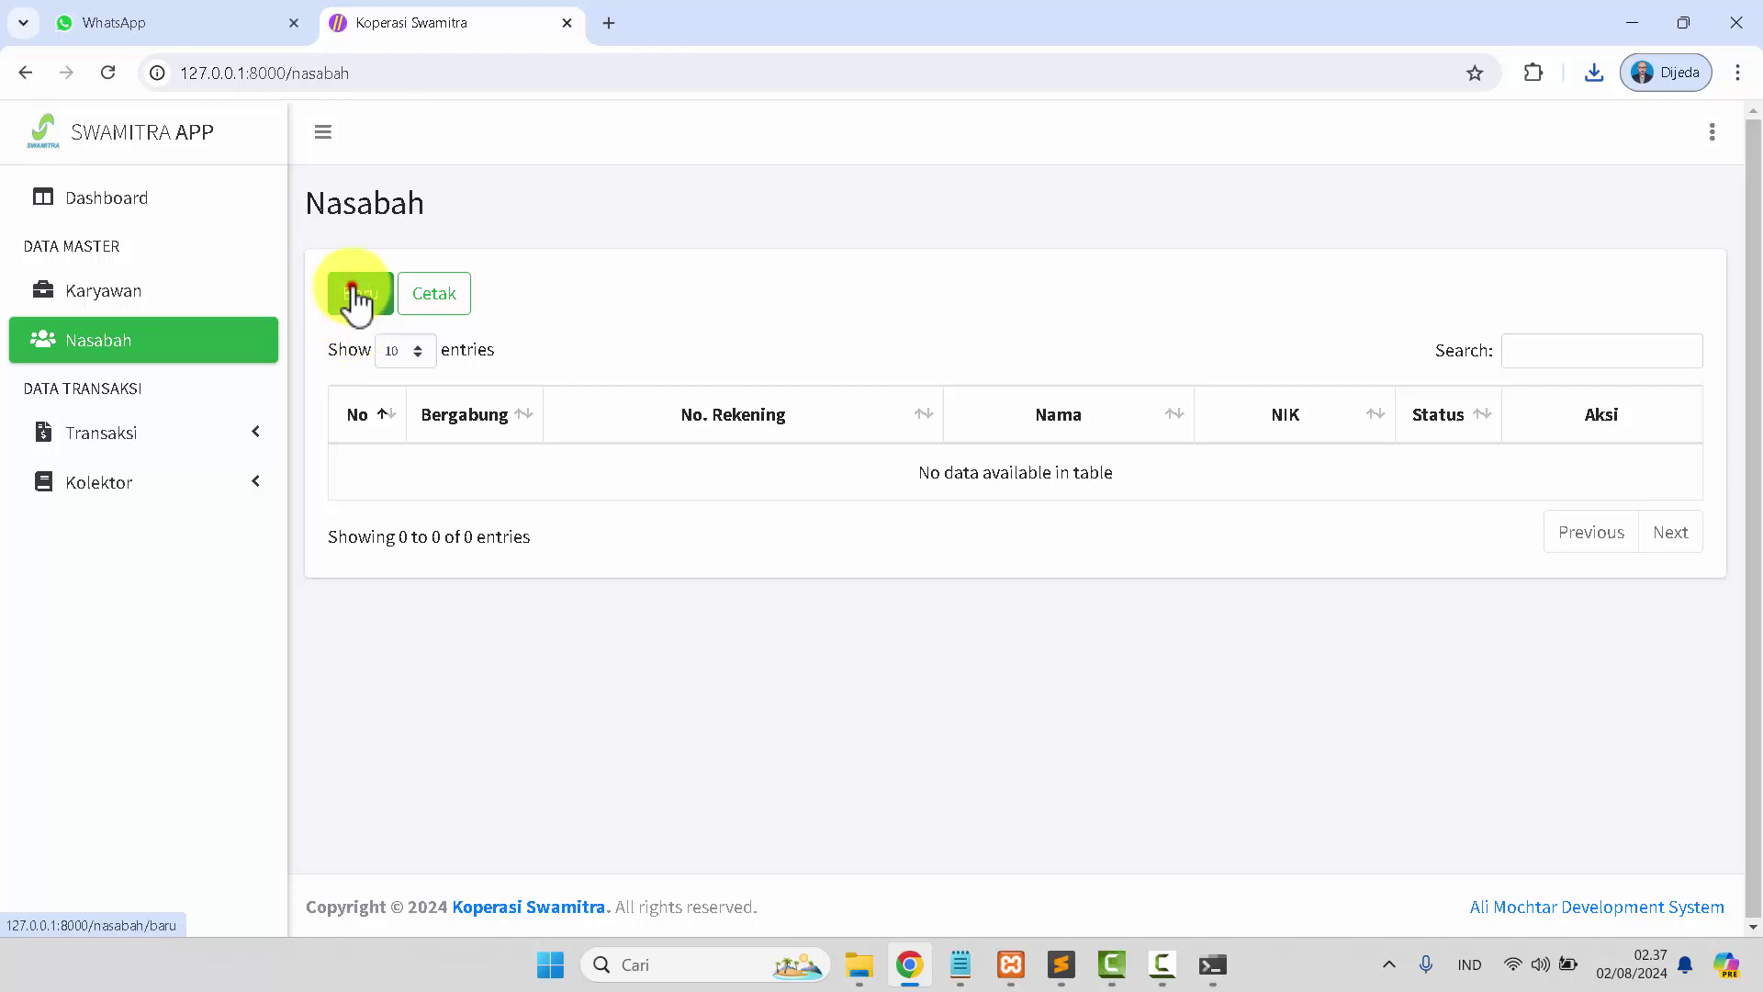
left_click(559, 328)
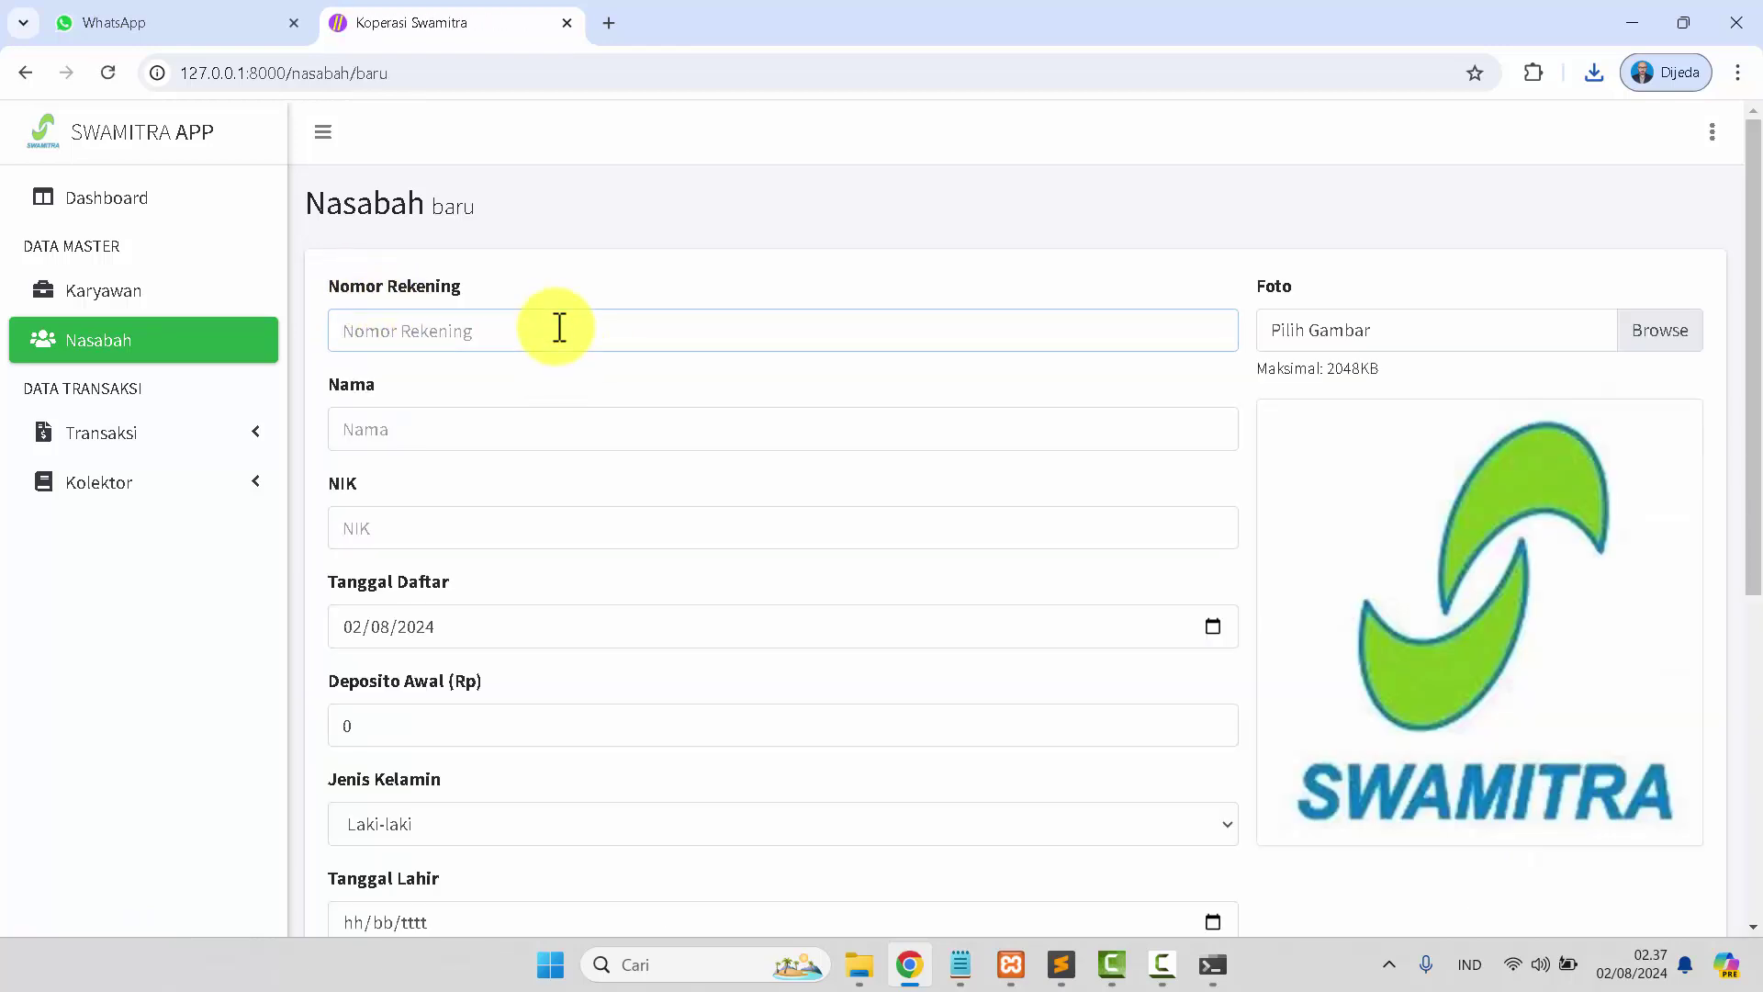
type("100000001")
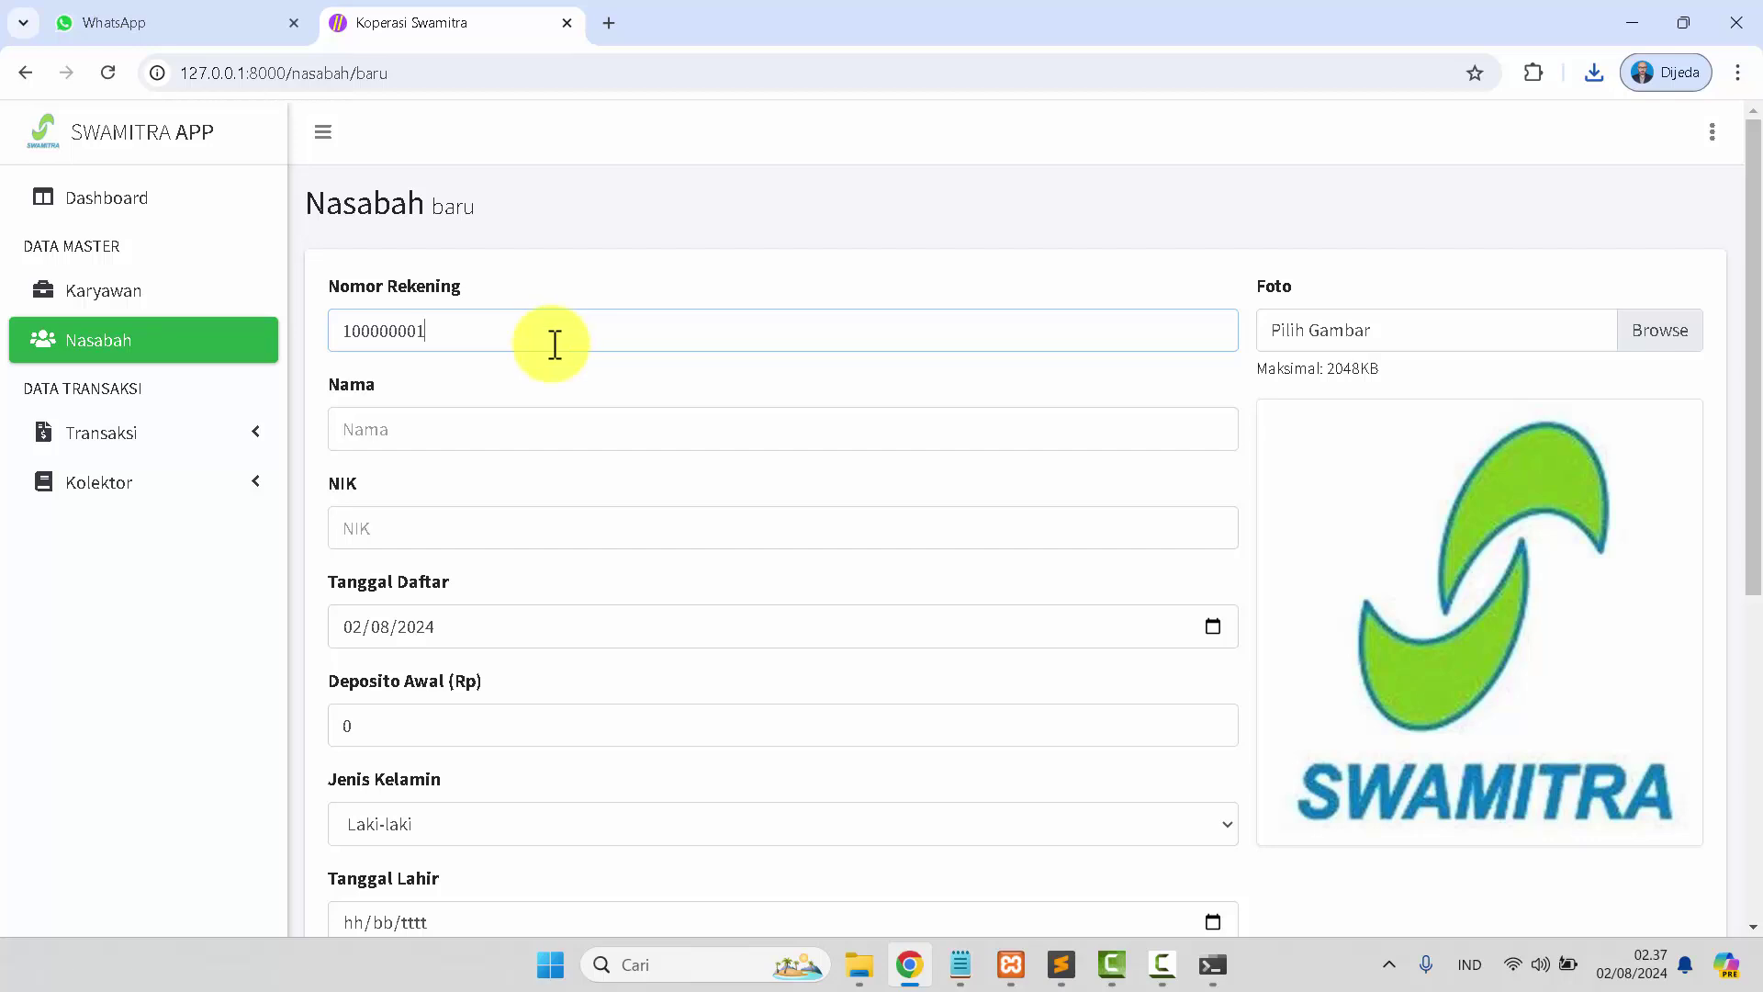
left_click(521, 428)
type("S")
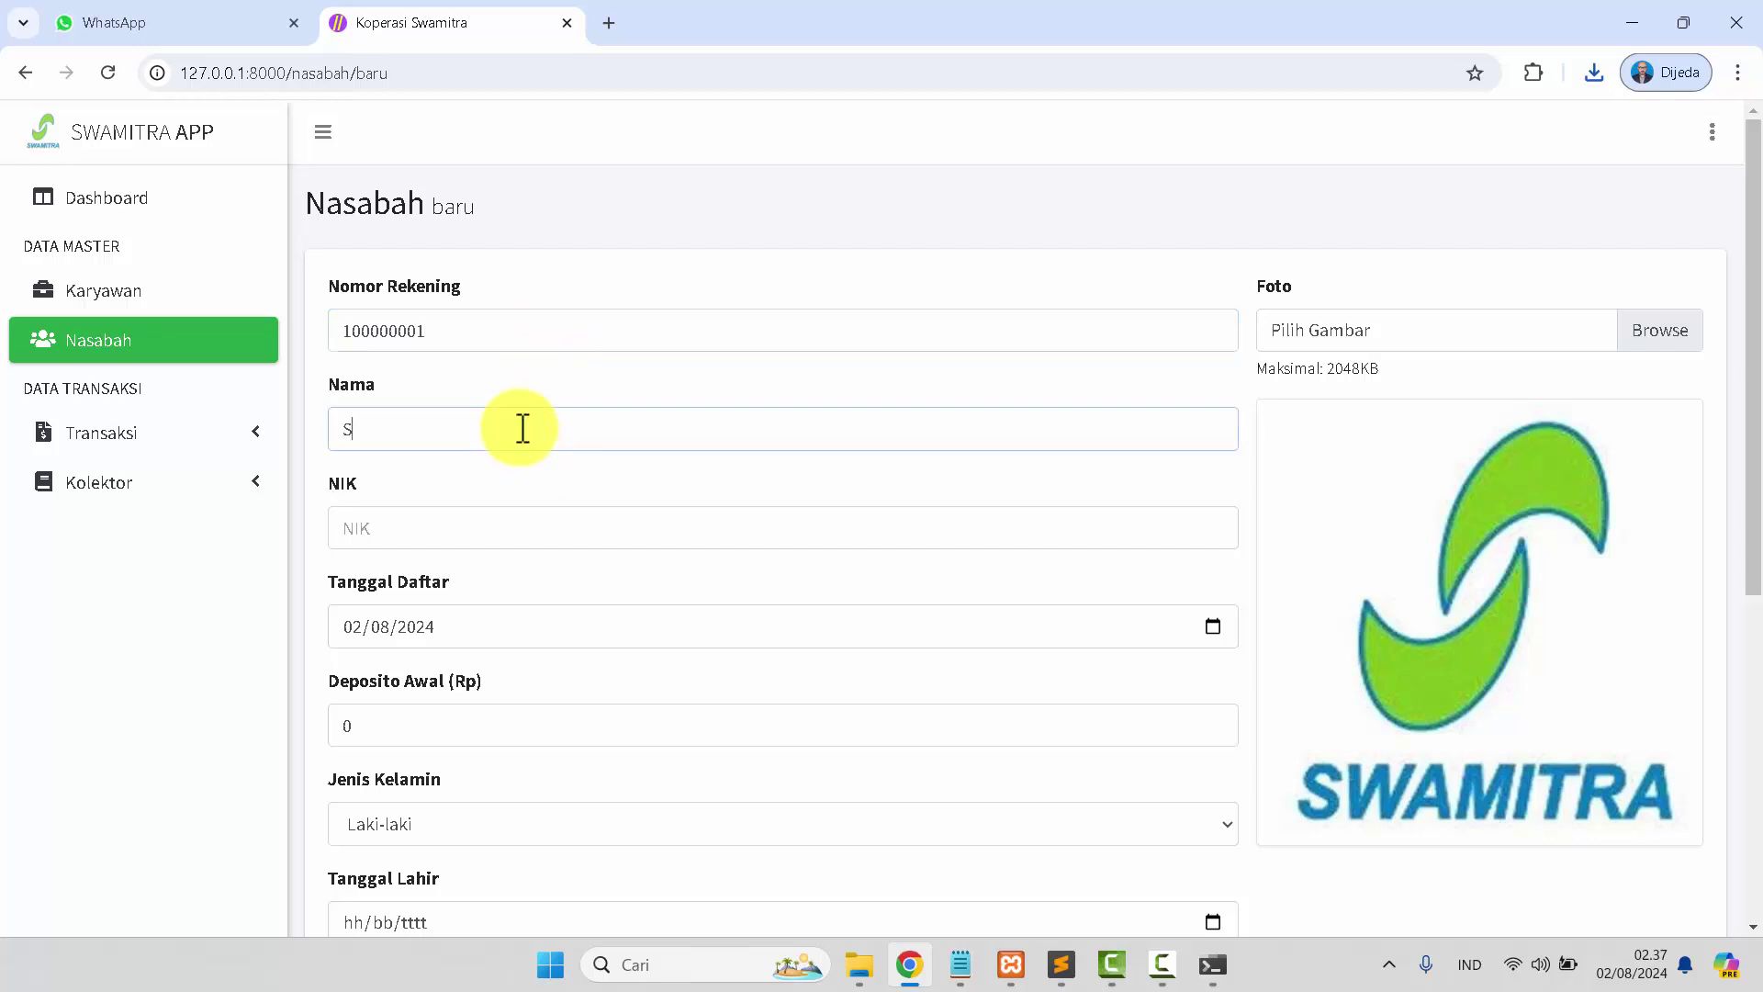
type("AMSUDIN")
key("Tab")
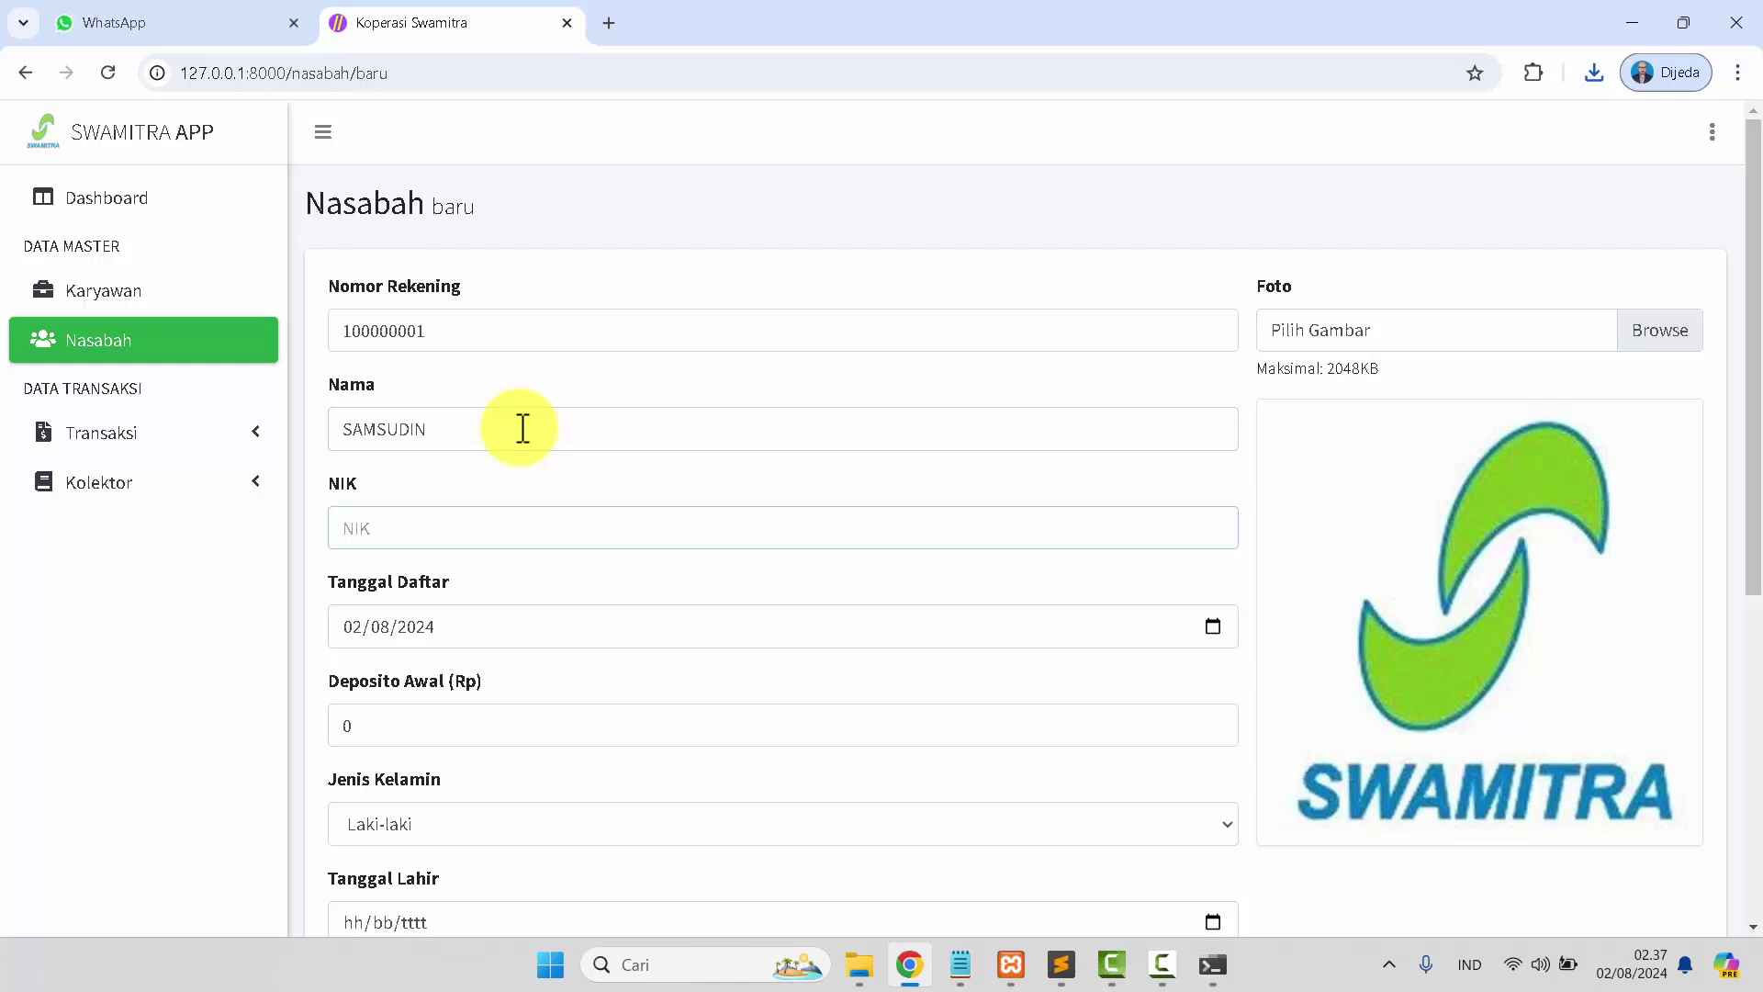
type("10000000000000001")
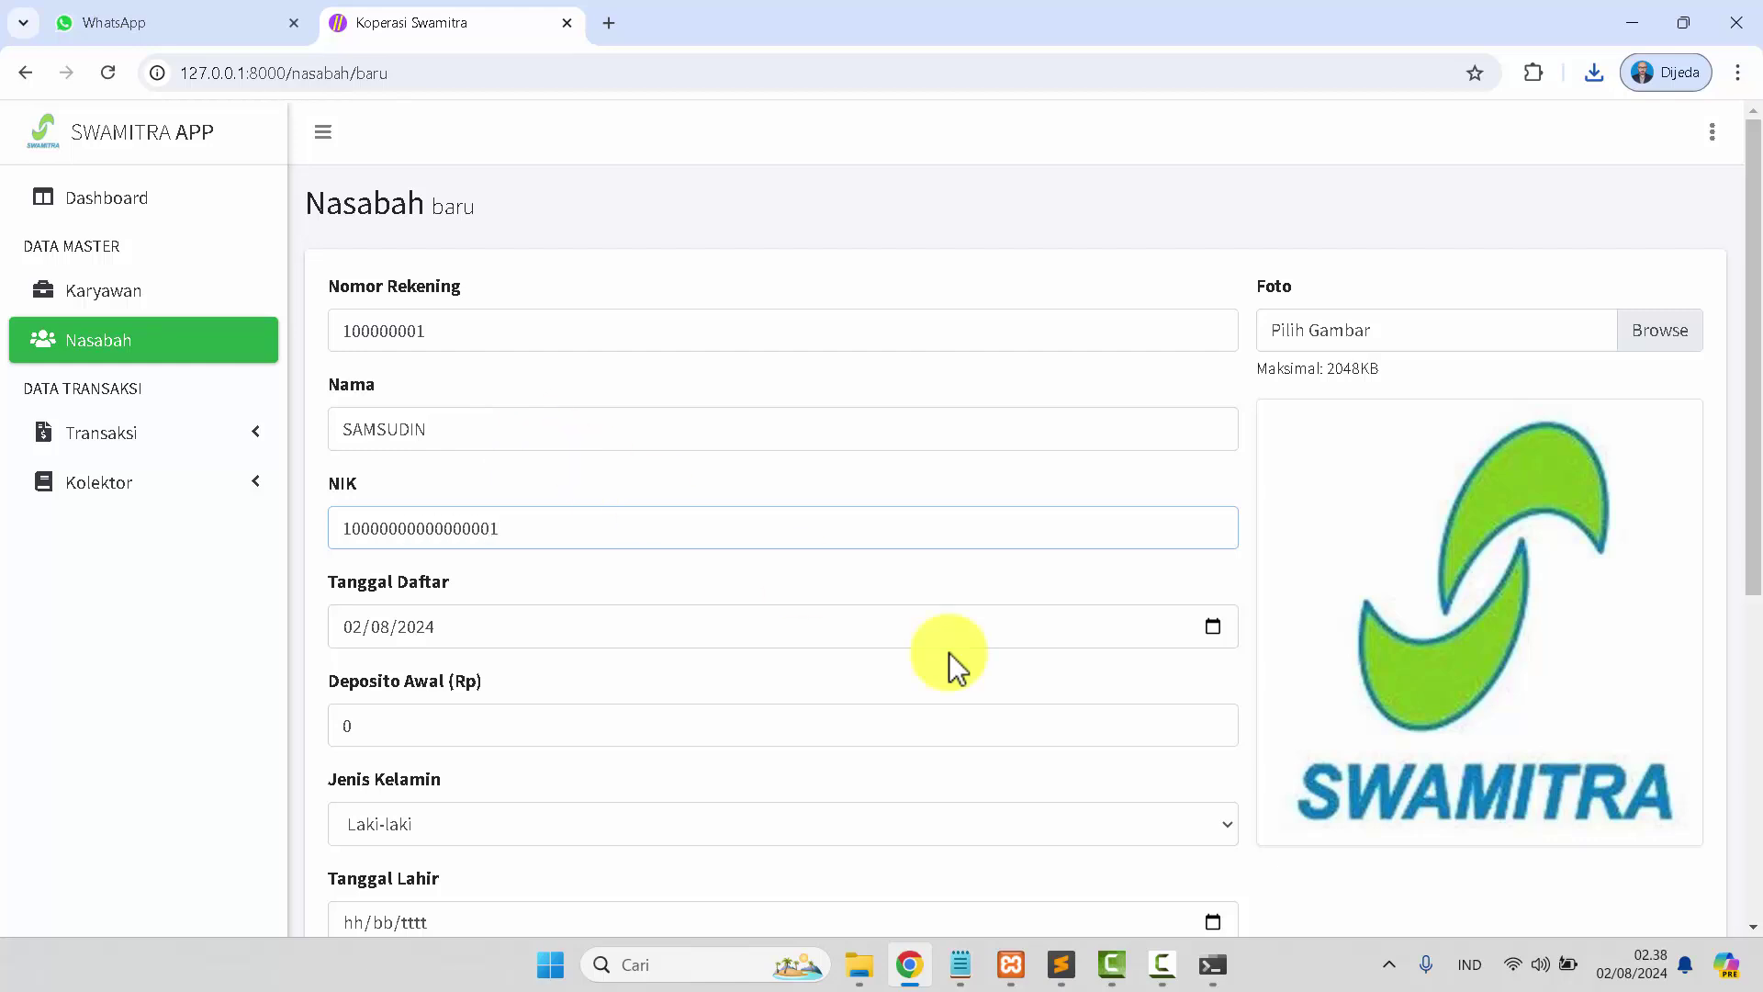
Pick the registration date and keep Laki-laki as the gender.
left_click(1211, 628)
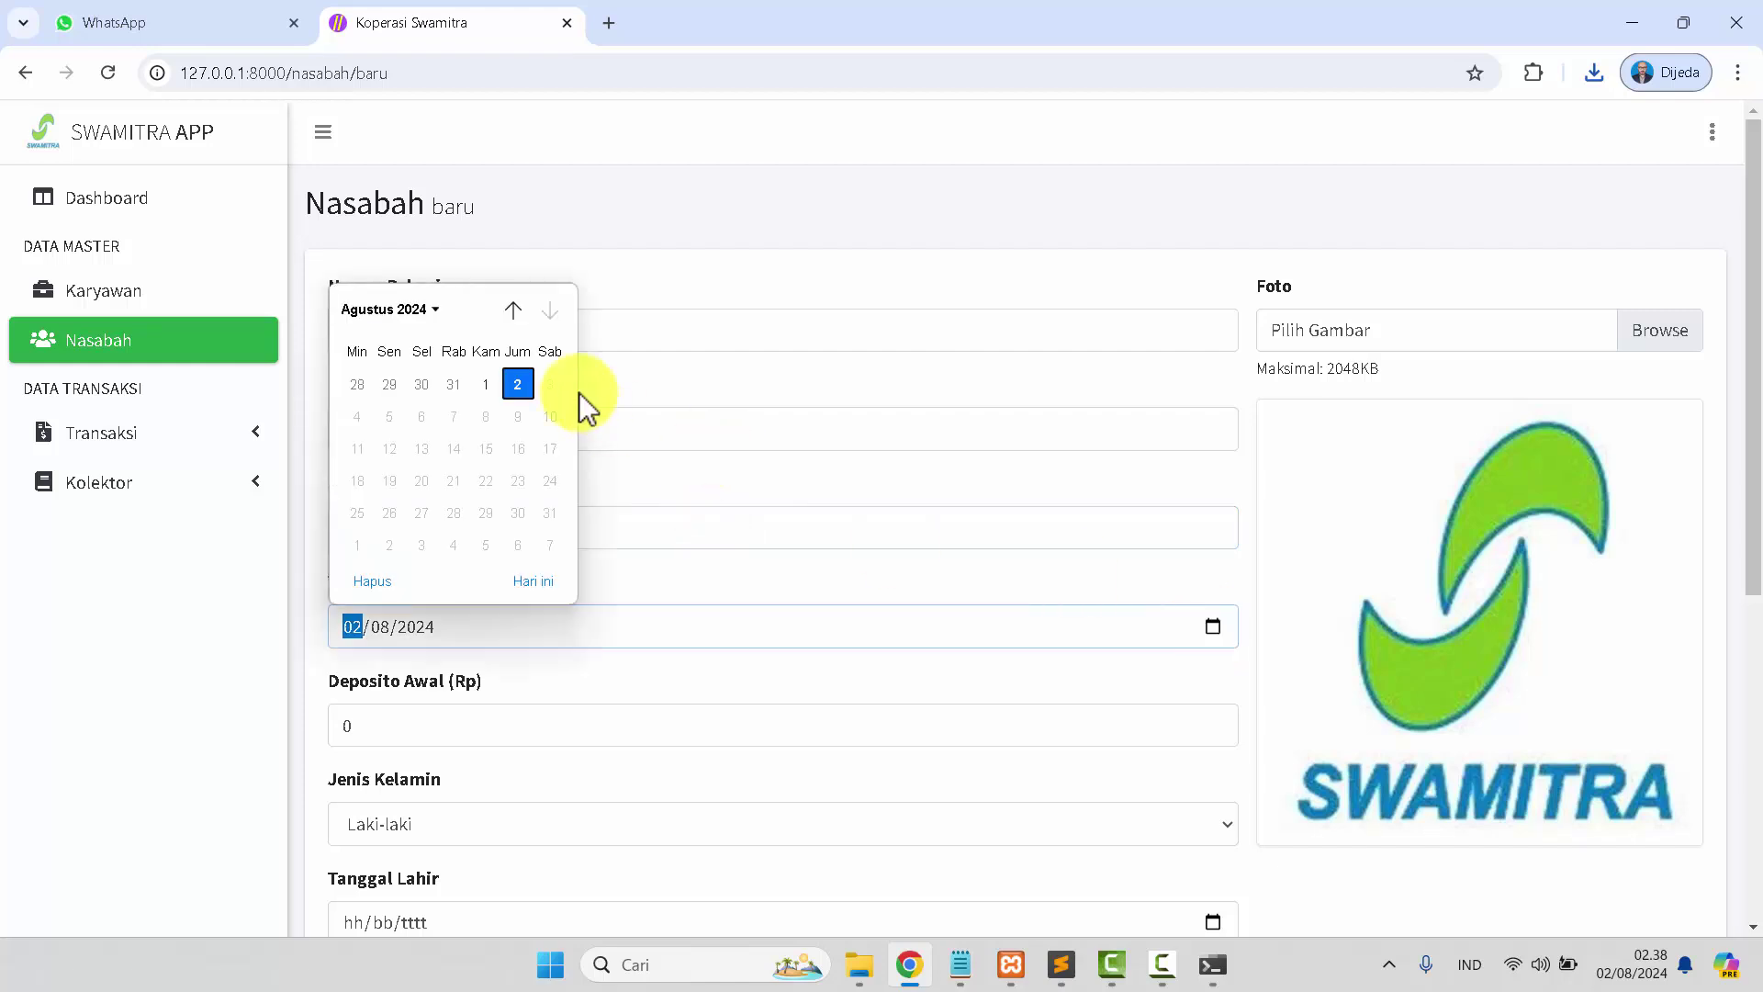
left_click(517, 384)
left_click(423, 627)
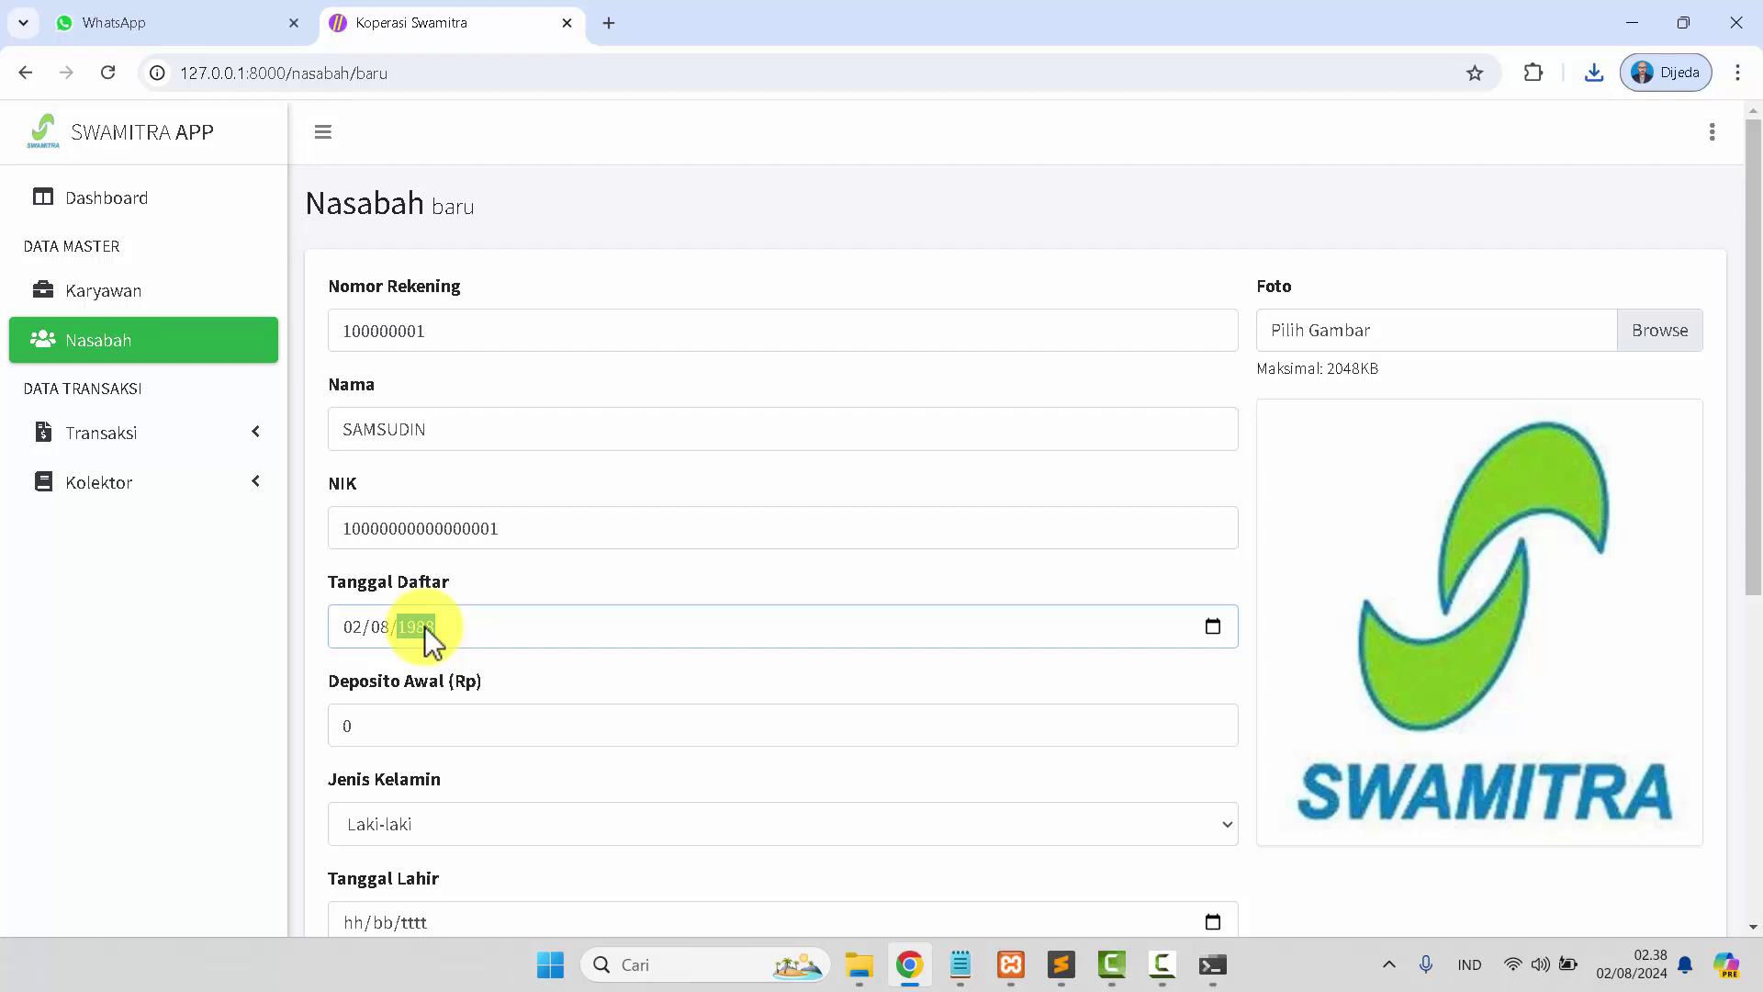
key("Tab")
scroll(425, 627, "down", 3)
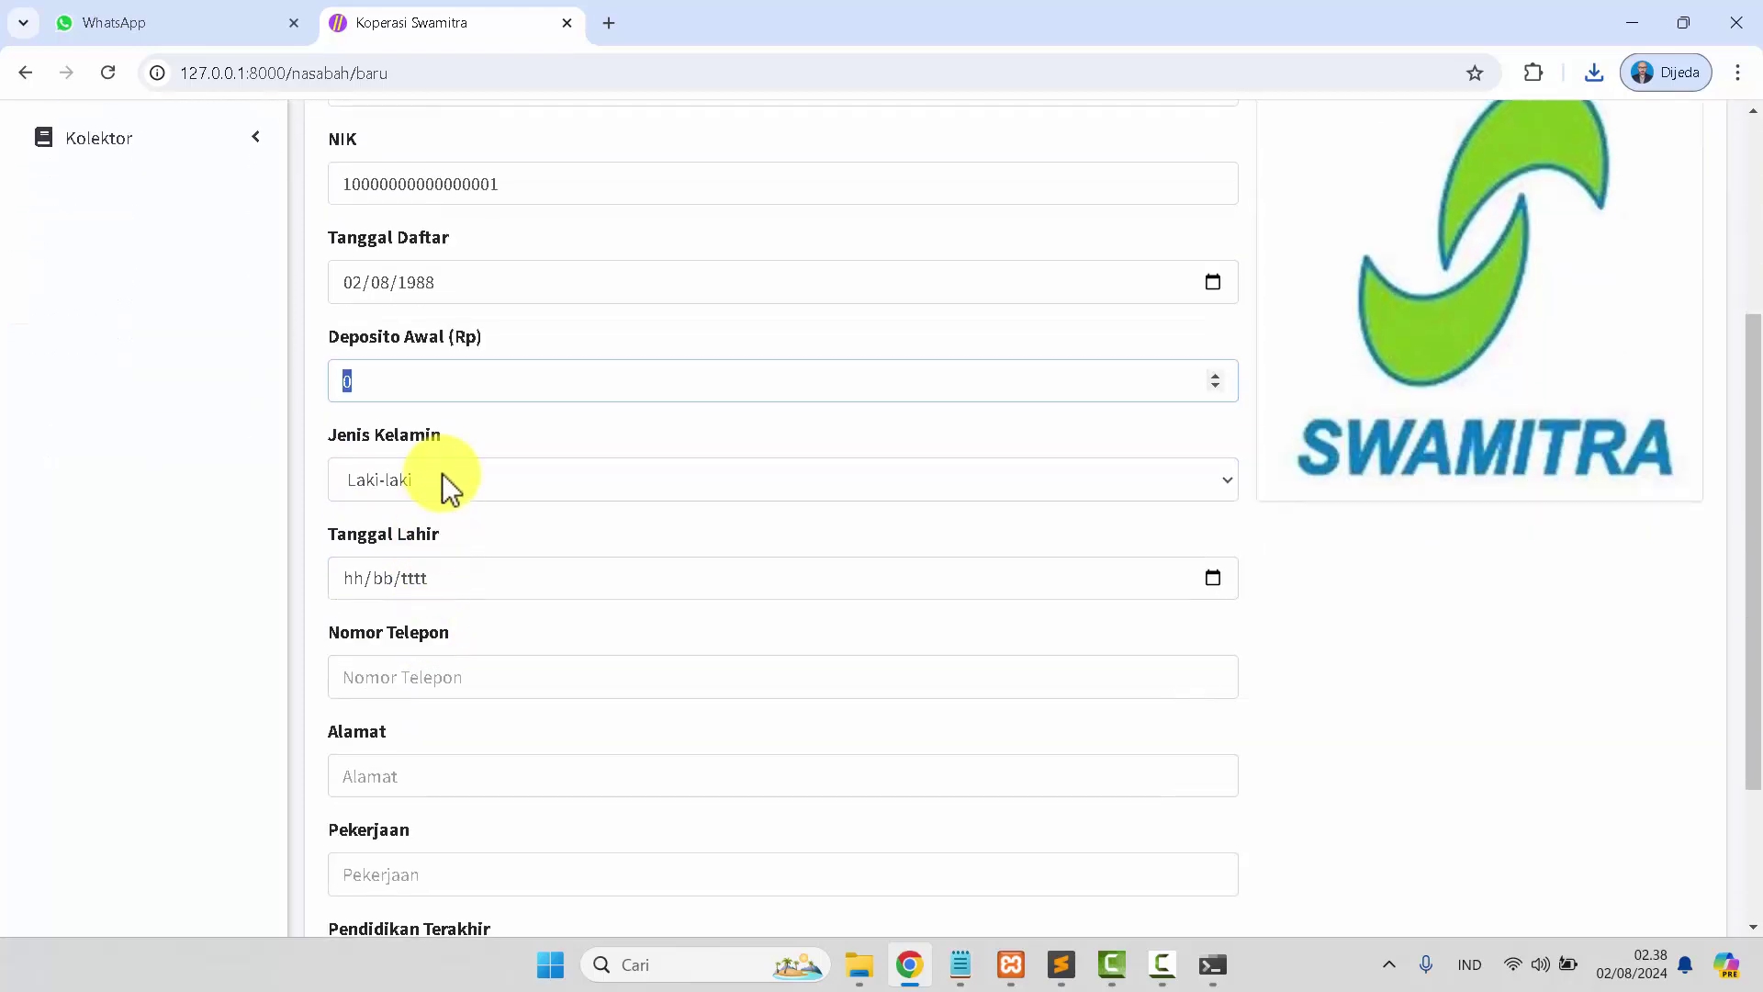
left_click(444, 476)
left_click(443, 494)
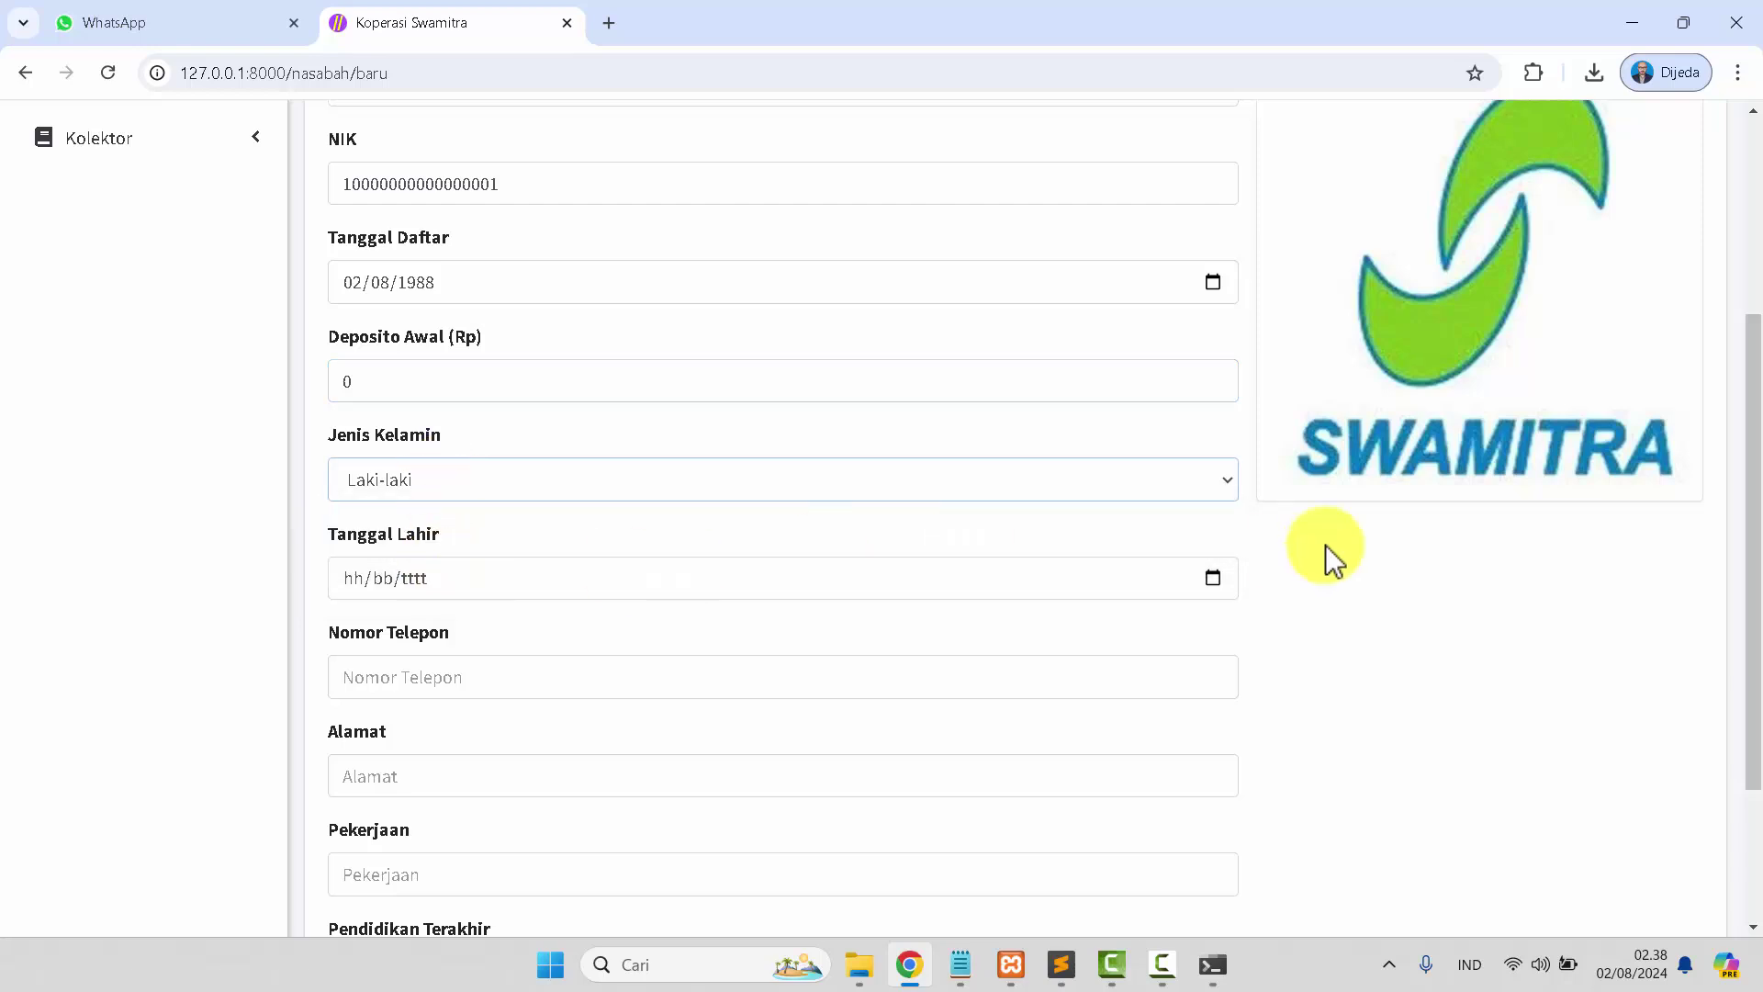
Set the birth date to the 2nd and reset the registration date to today.
left_click(1212, 580)
left_click(514, 705)
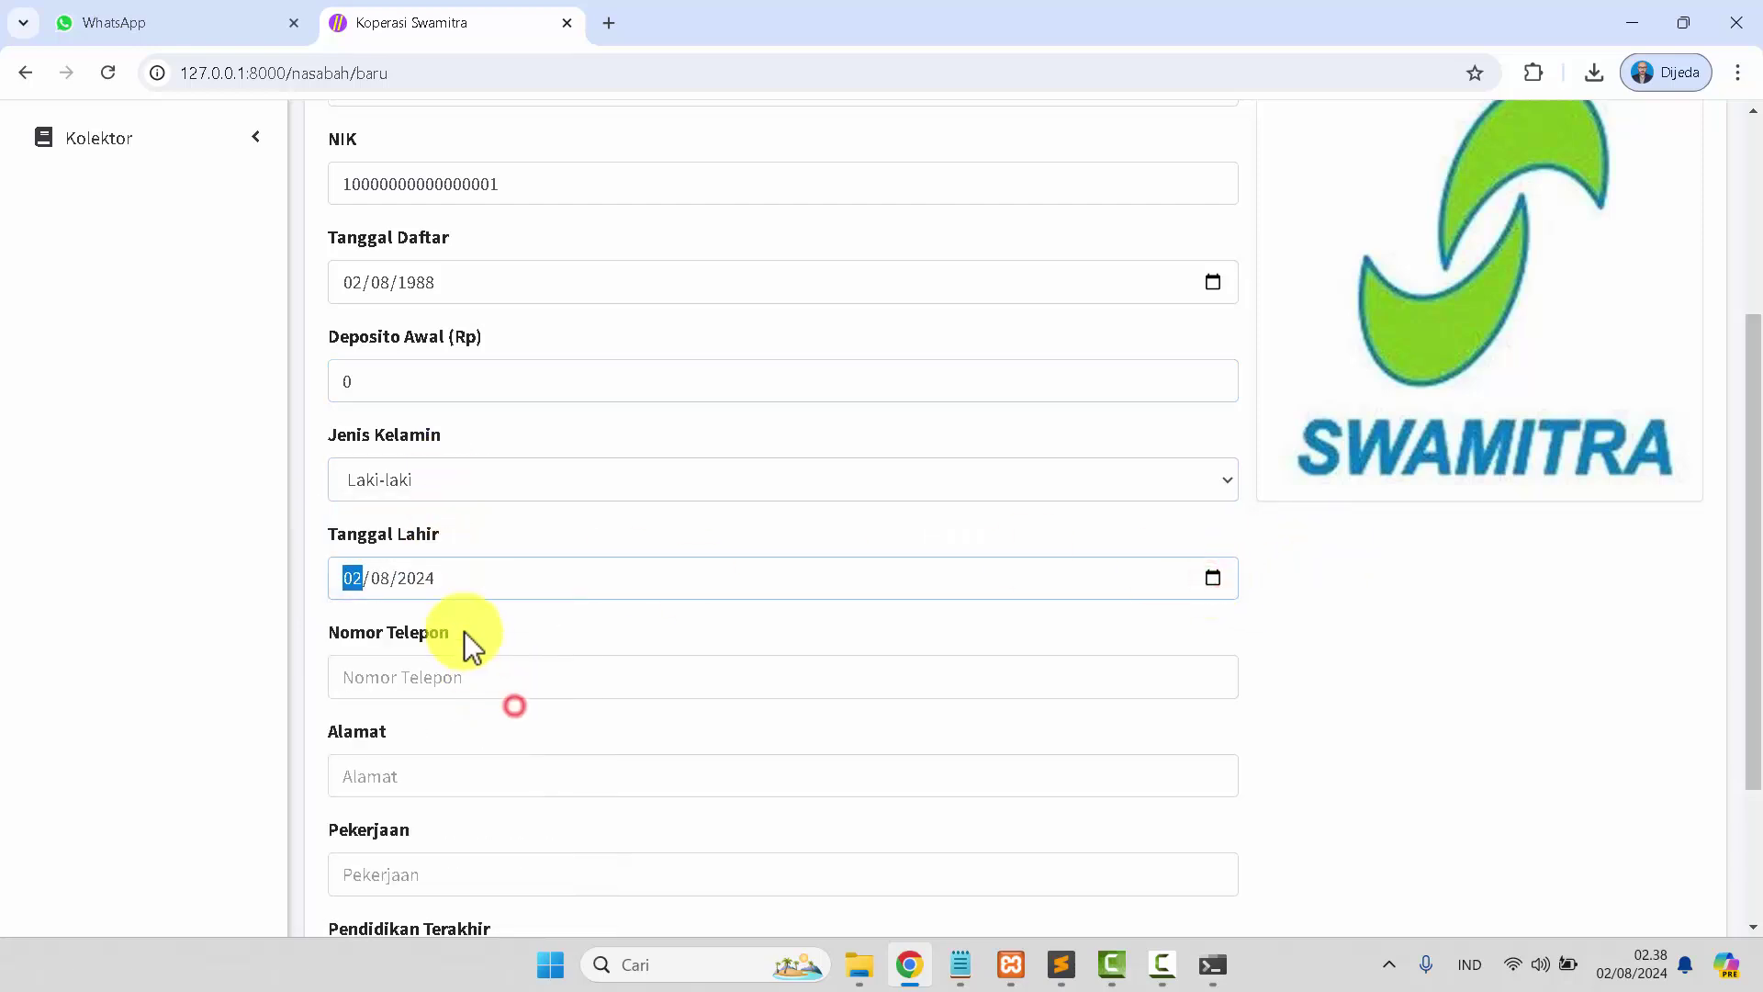
left_click(422, 579)
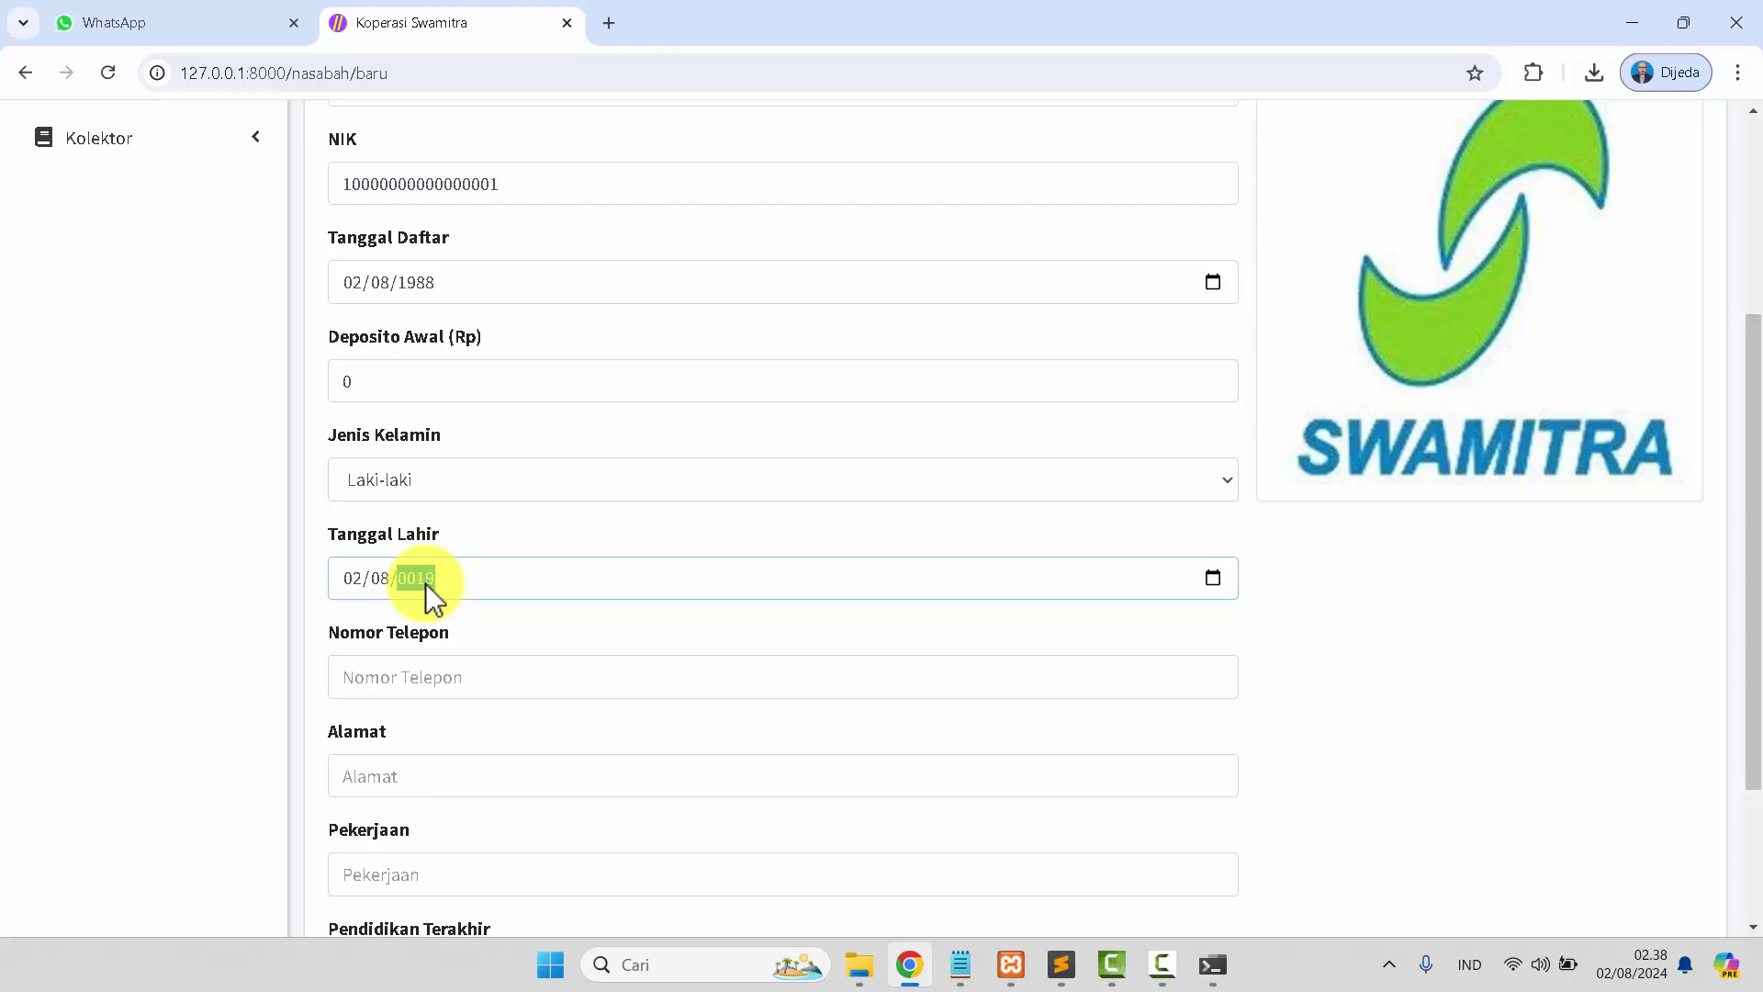
left_click(429, 288)
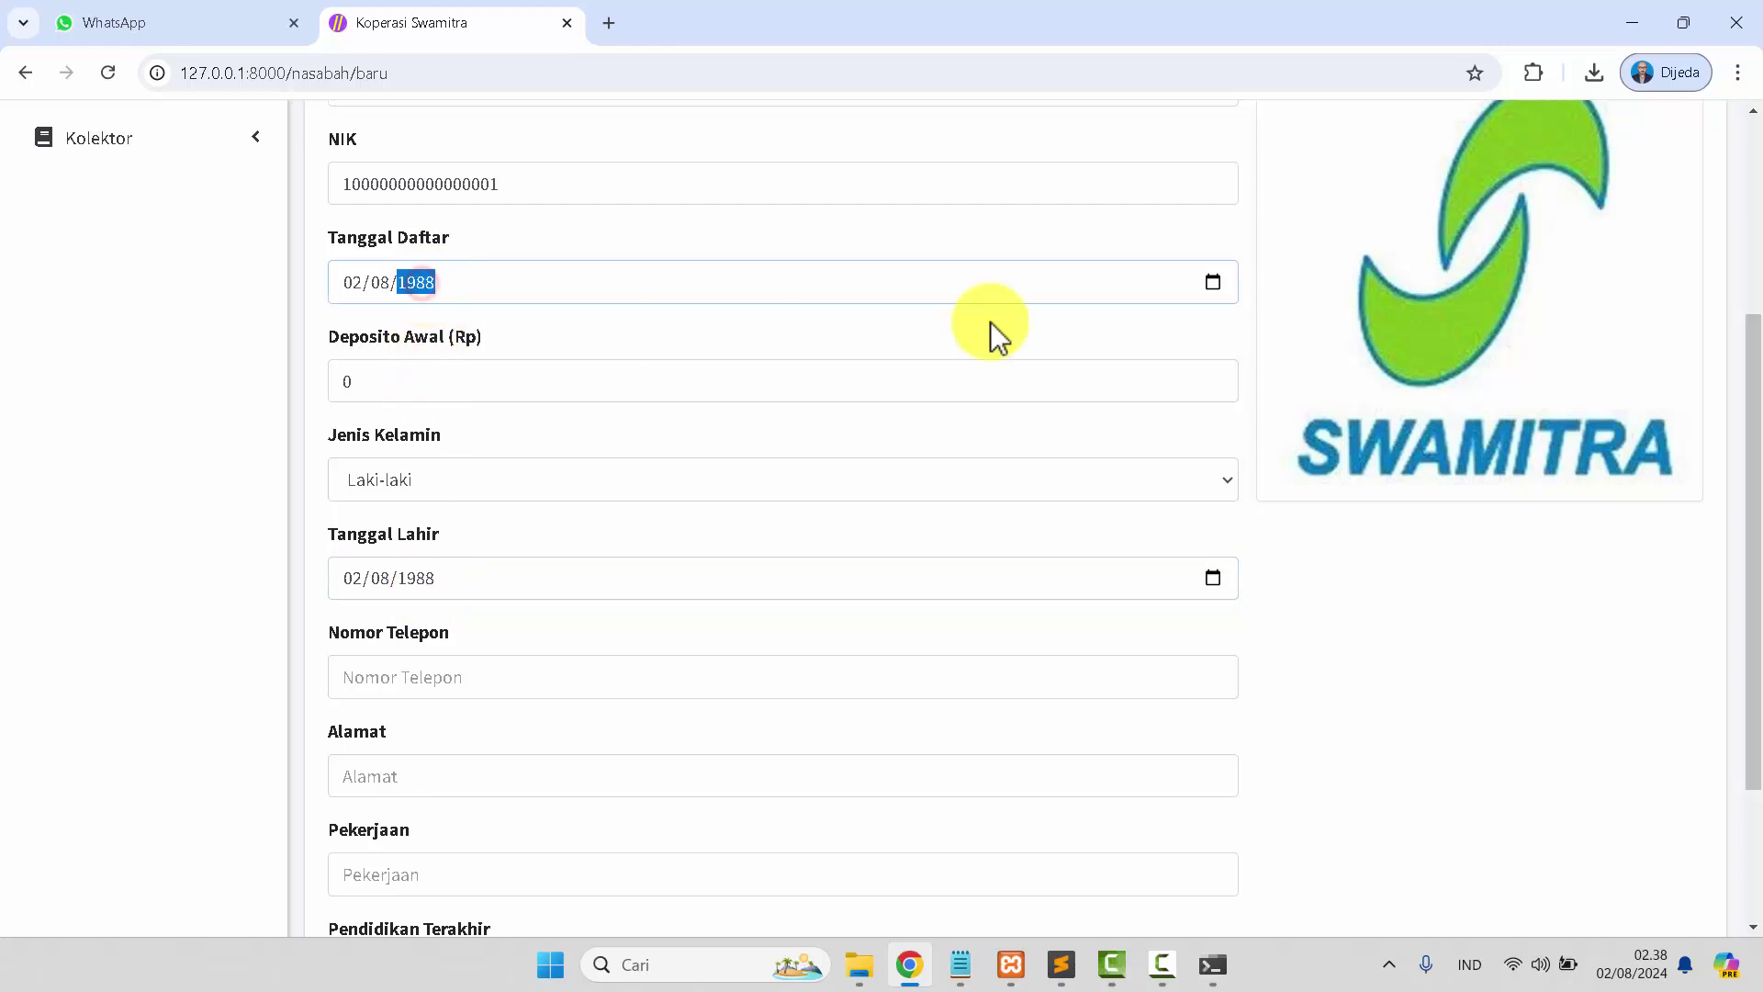
left_click(1221, 289)
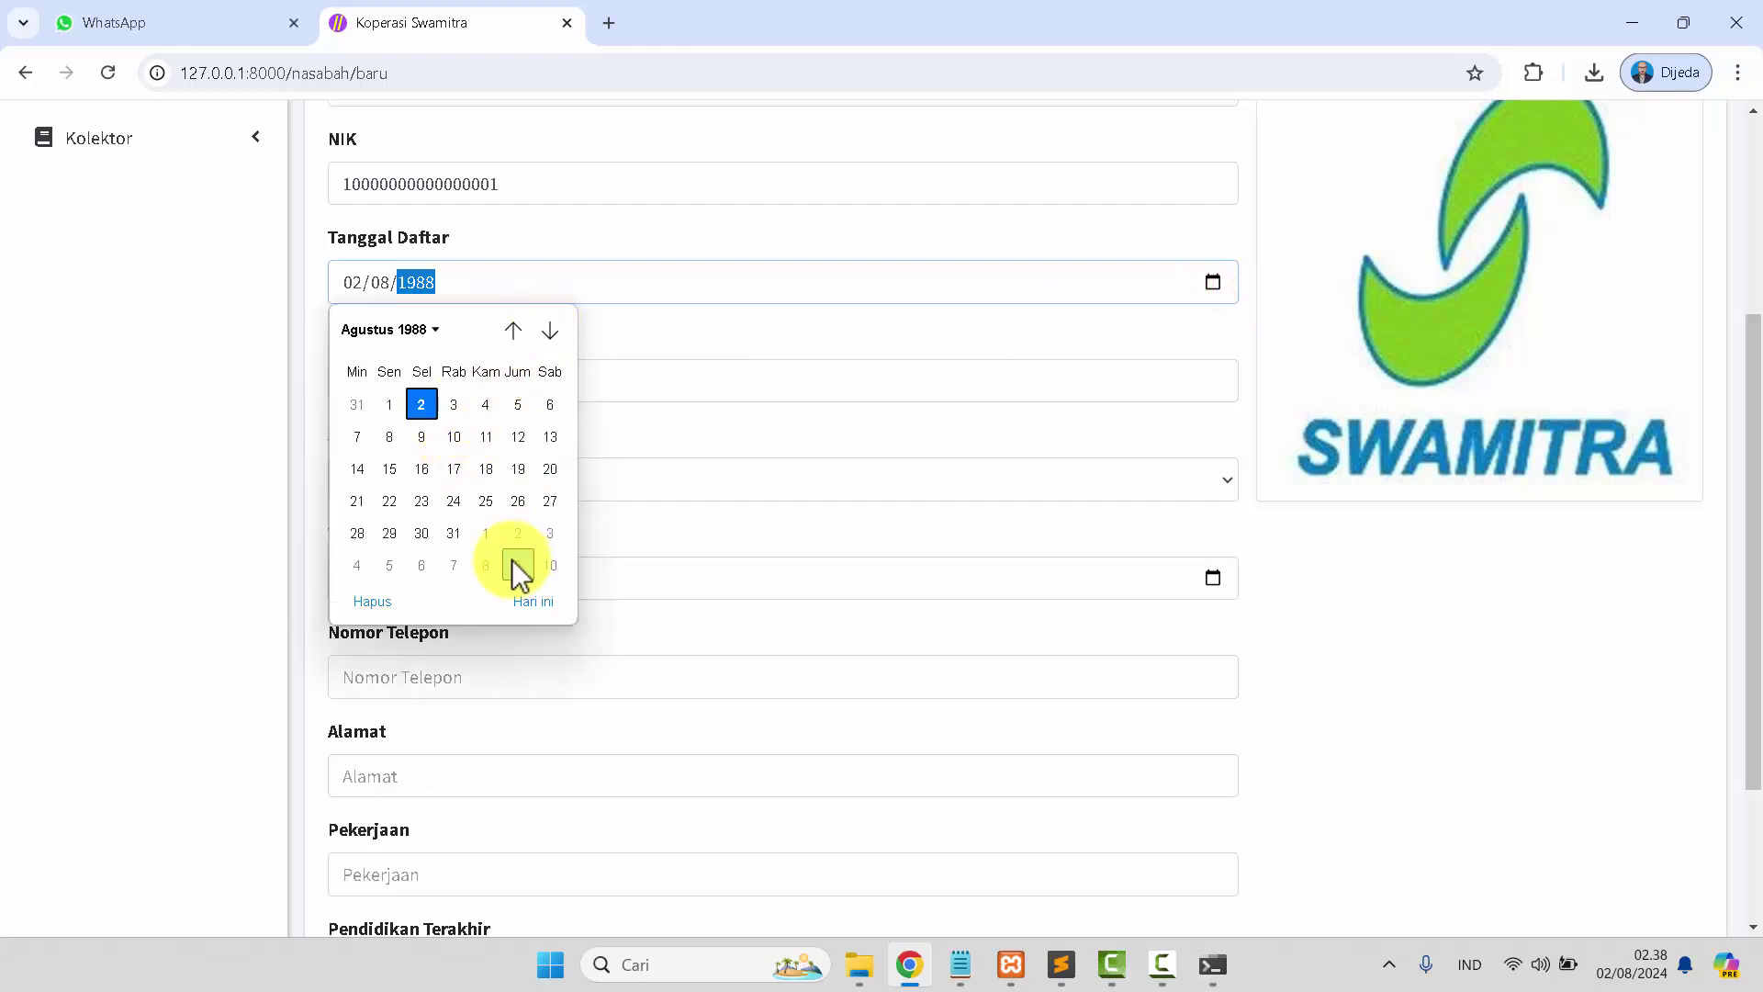
left_click(532, 601)
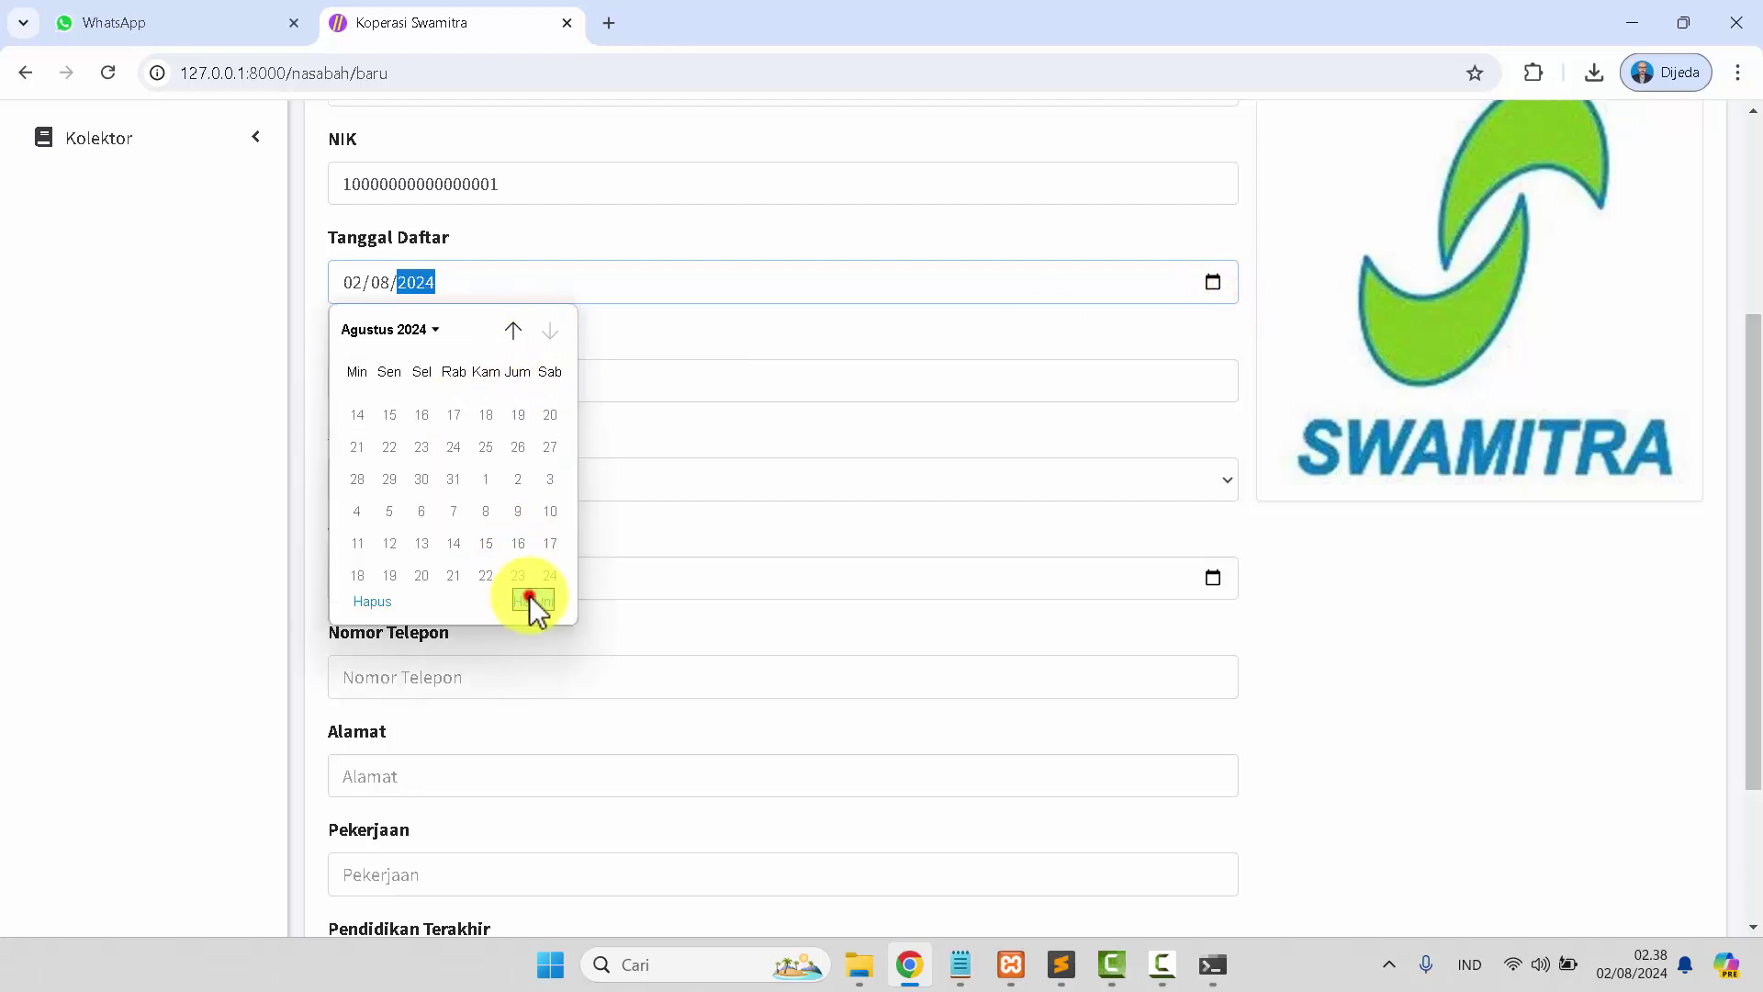
Enter the customer's phone number and street address.
left_click(412, 682)
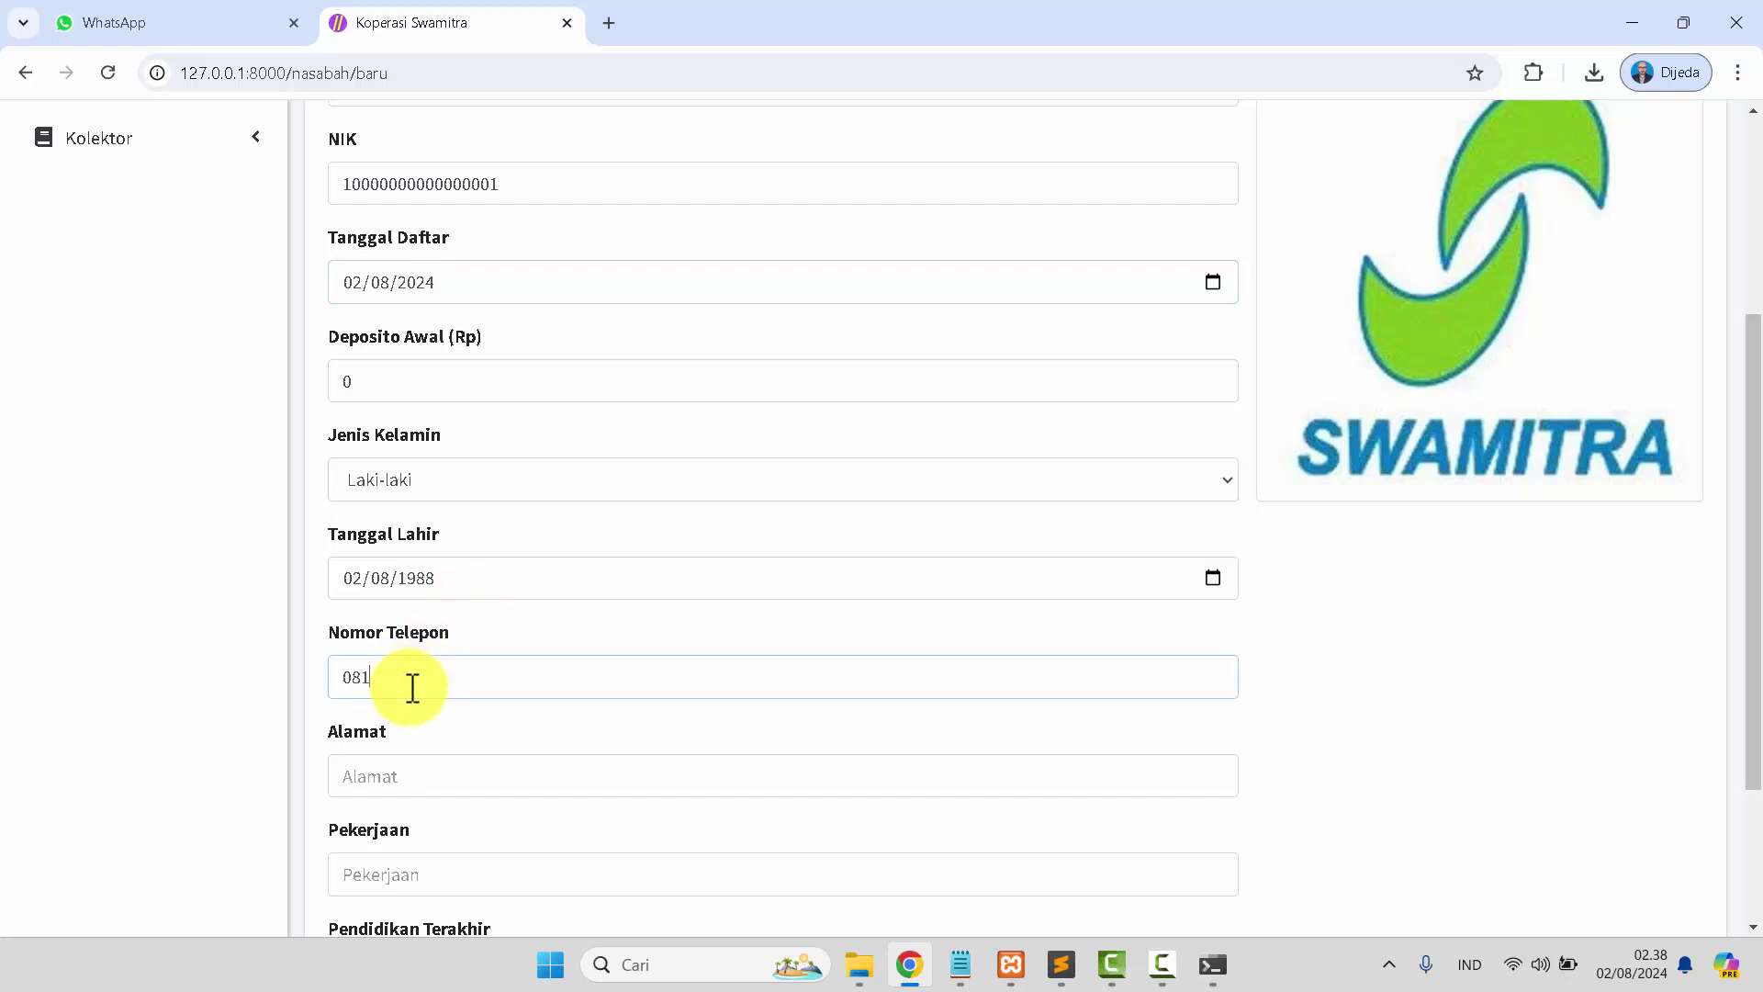
scroll(465, 729, "down", 1)
left_click(467, 663)
type("jl")
key("BackSpace")
key("BackSpace")
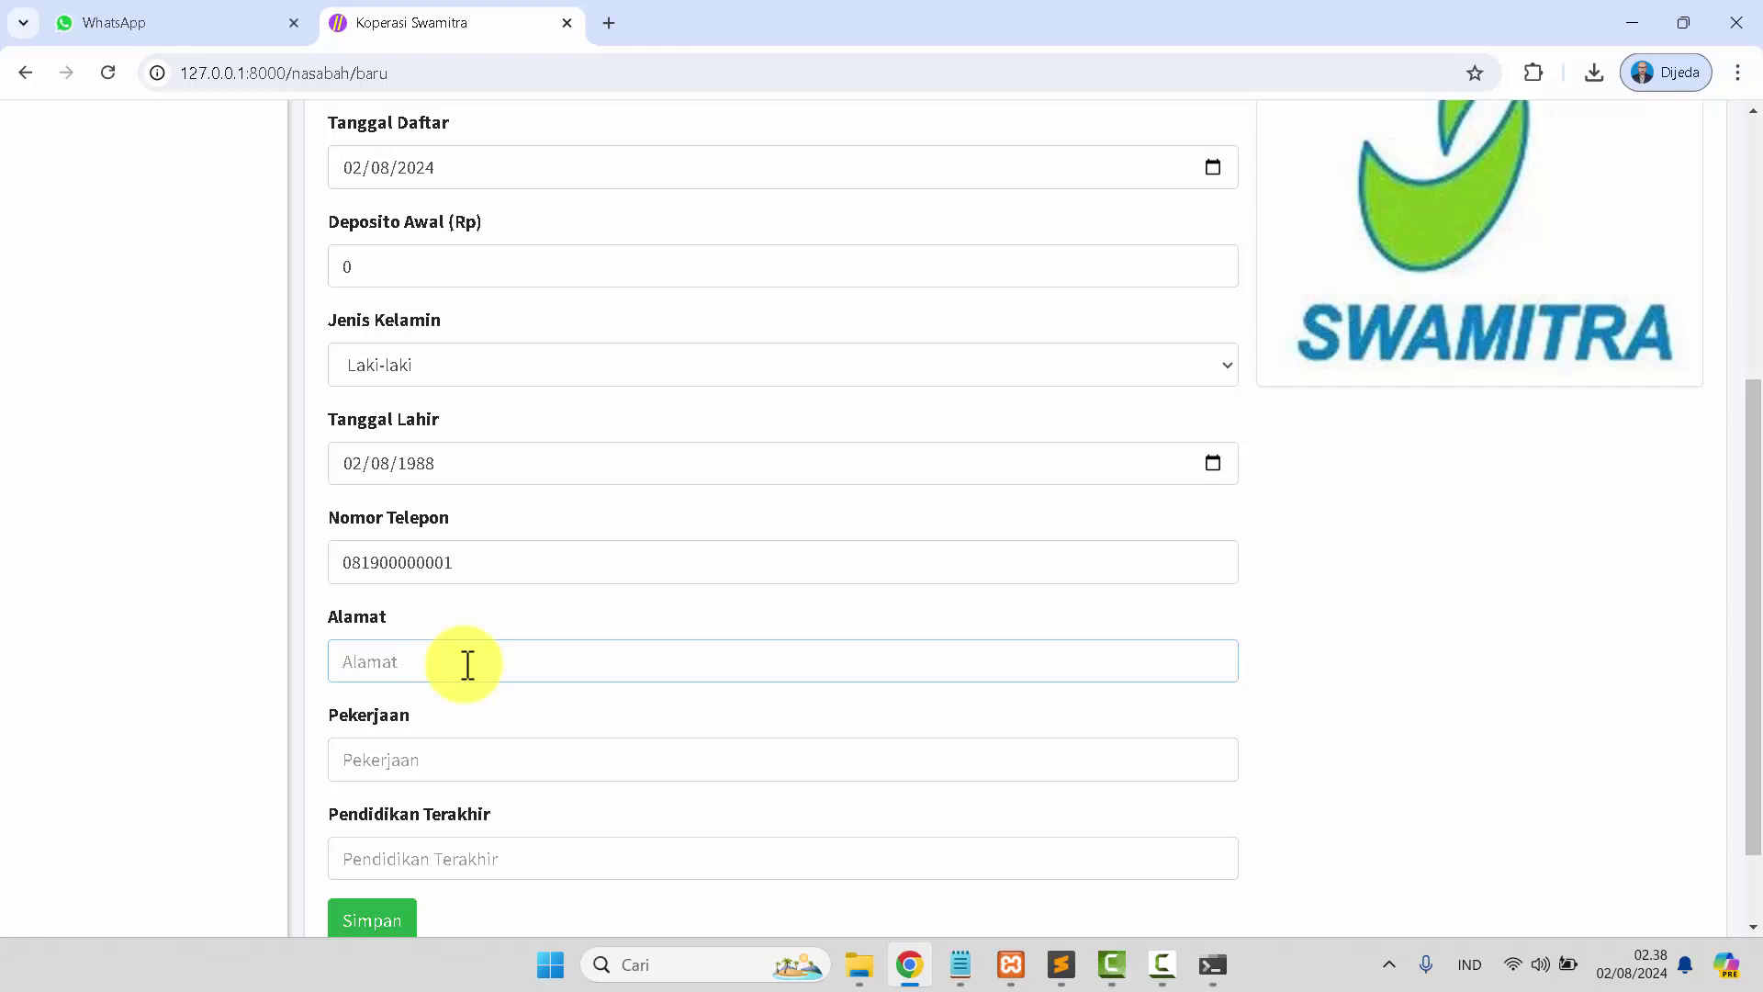
type("Jl. Raya Contoh No. 123")
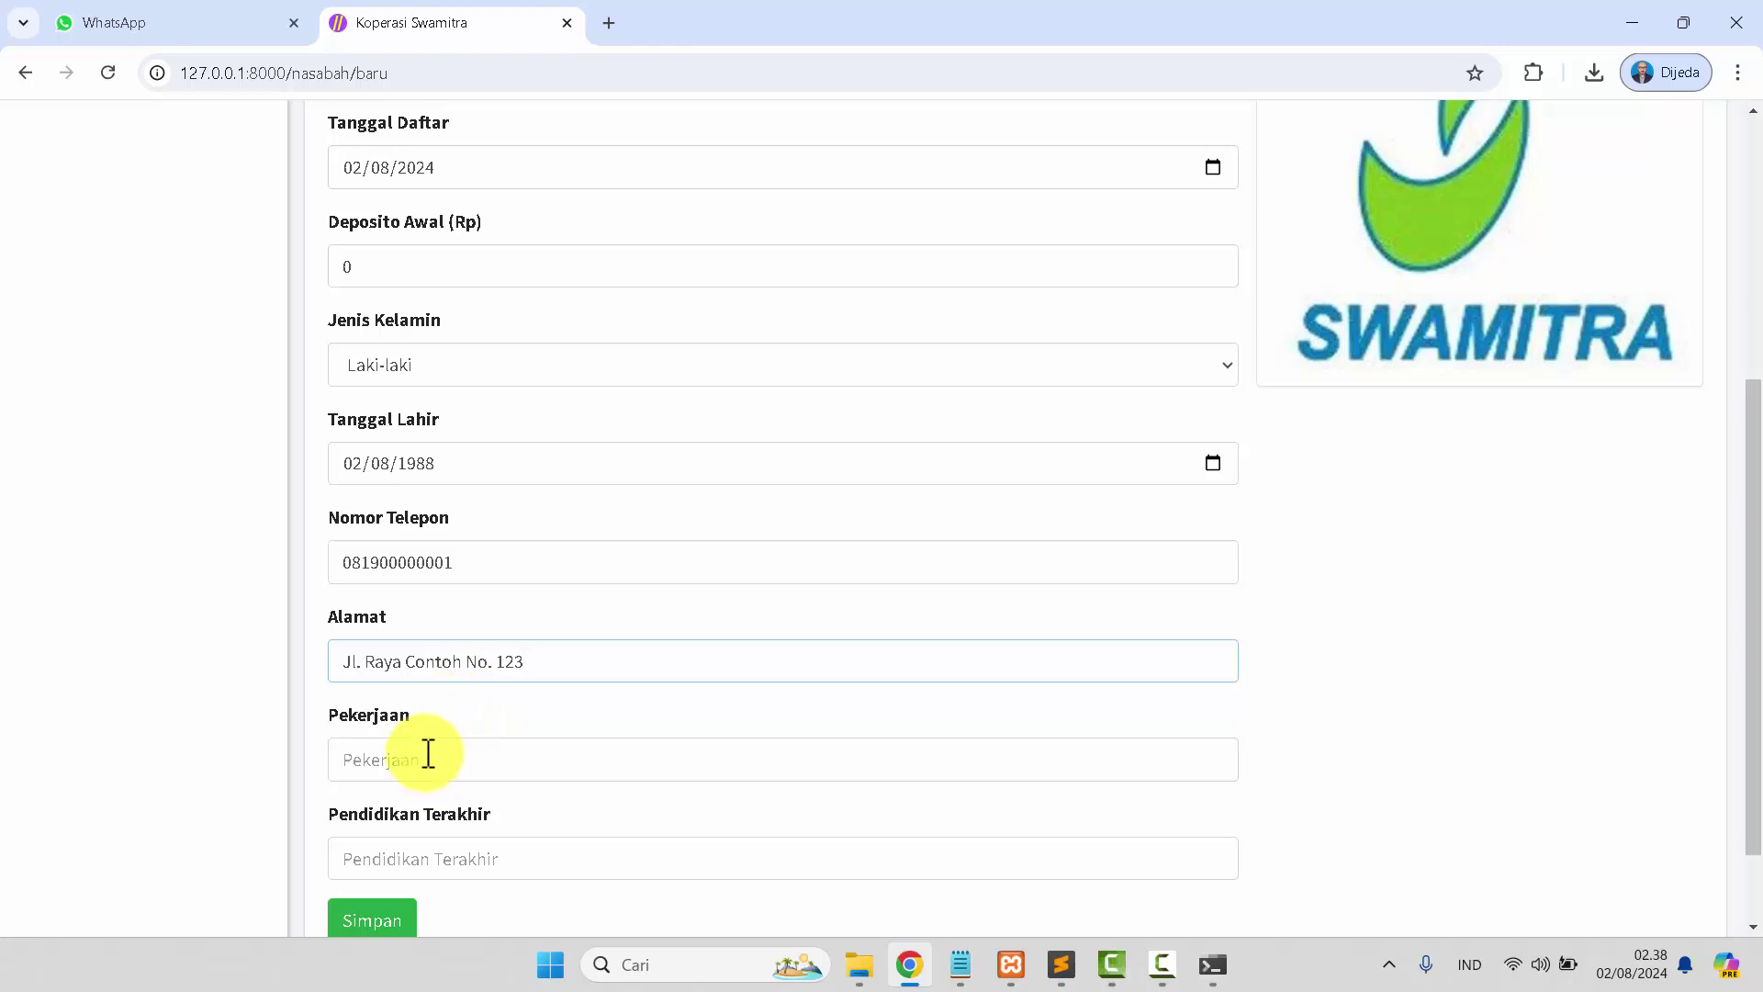
Set occupation to Karyawan and last education to S2.
scroll(414, 744, "down", 1)
left_click(407, 654)
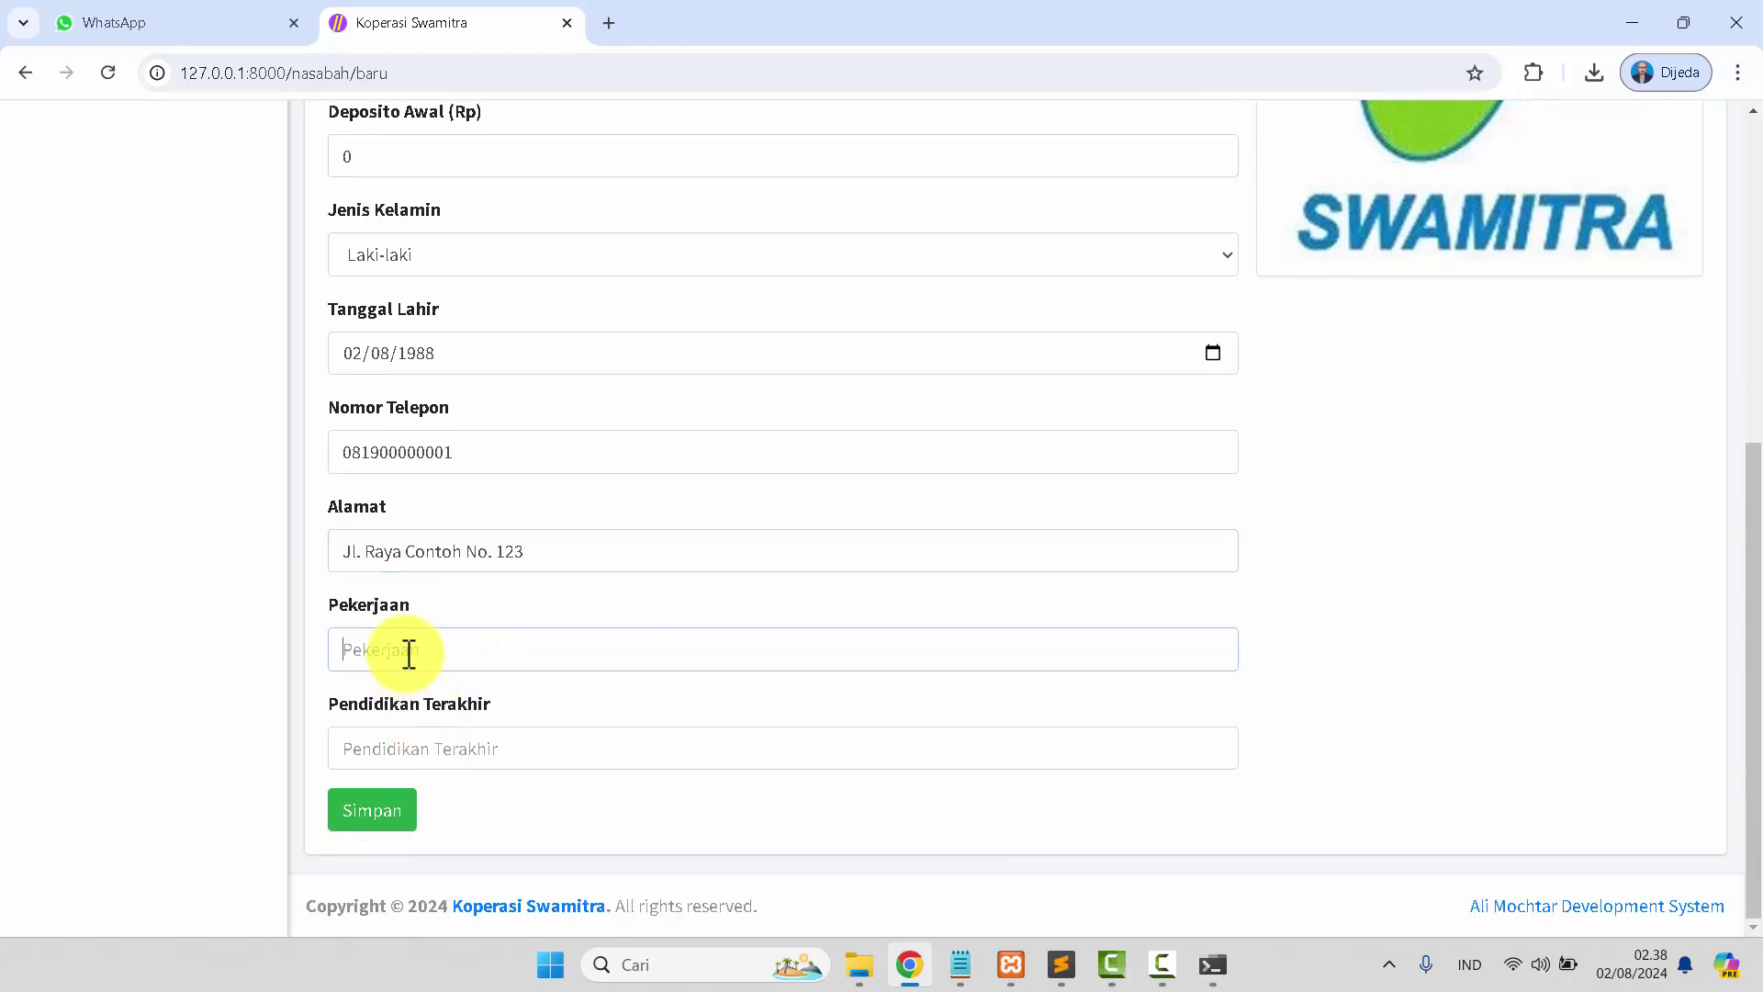
type("Karyawan")
key("Tab")
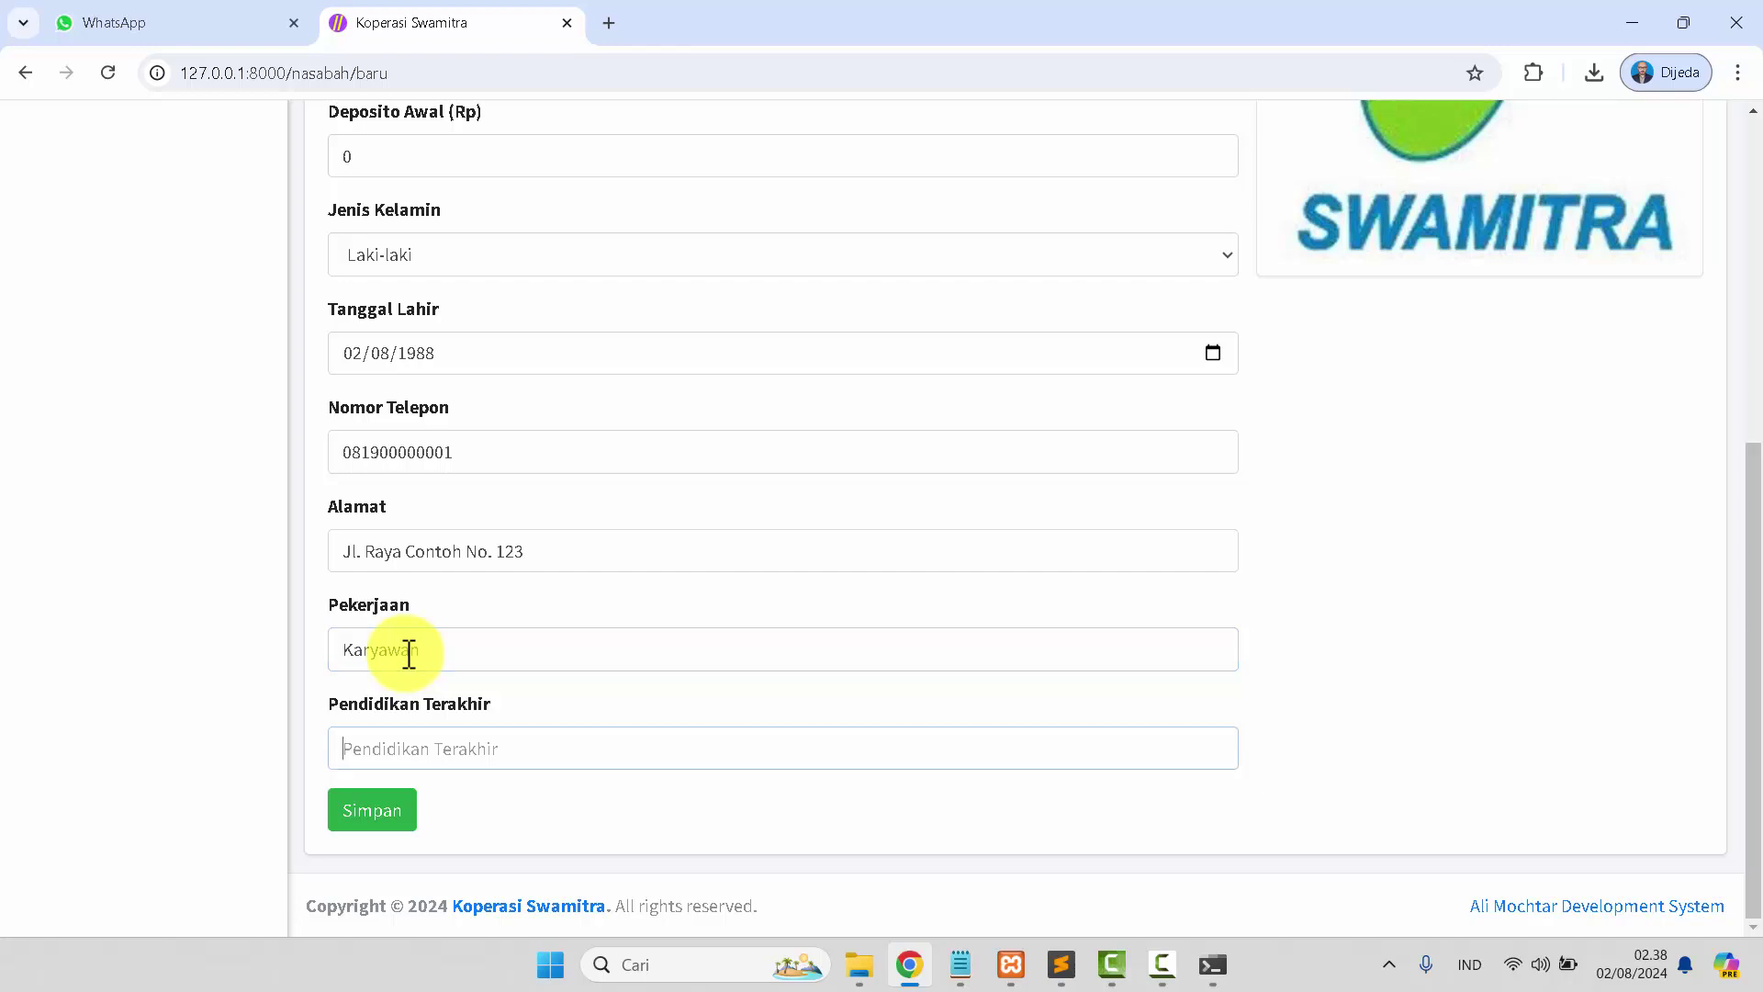
type("S2")
scroll(1167, 496, "up", 6)
left_click(1650, 333)
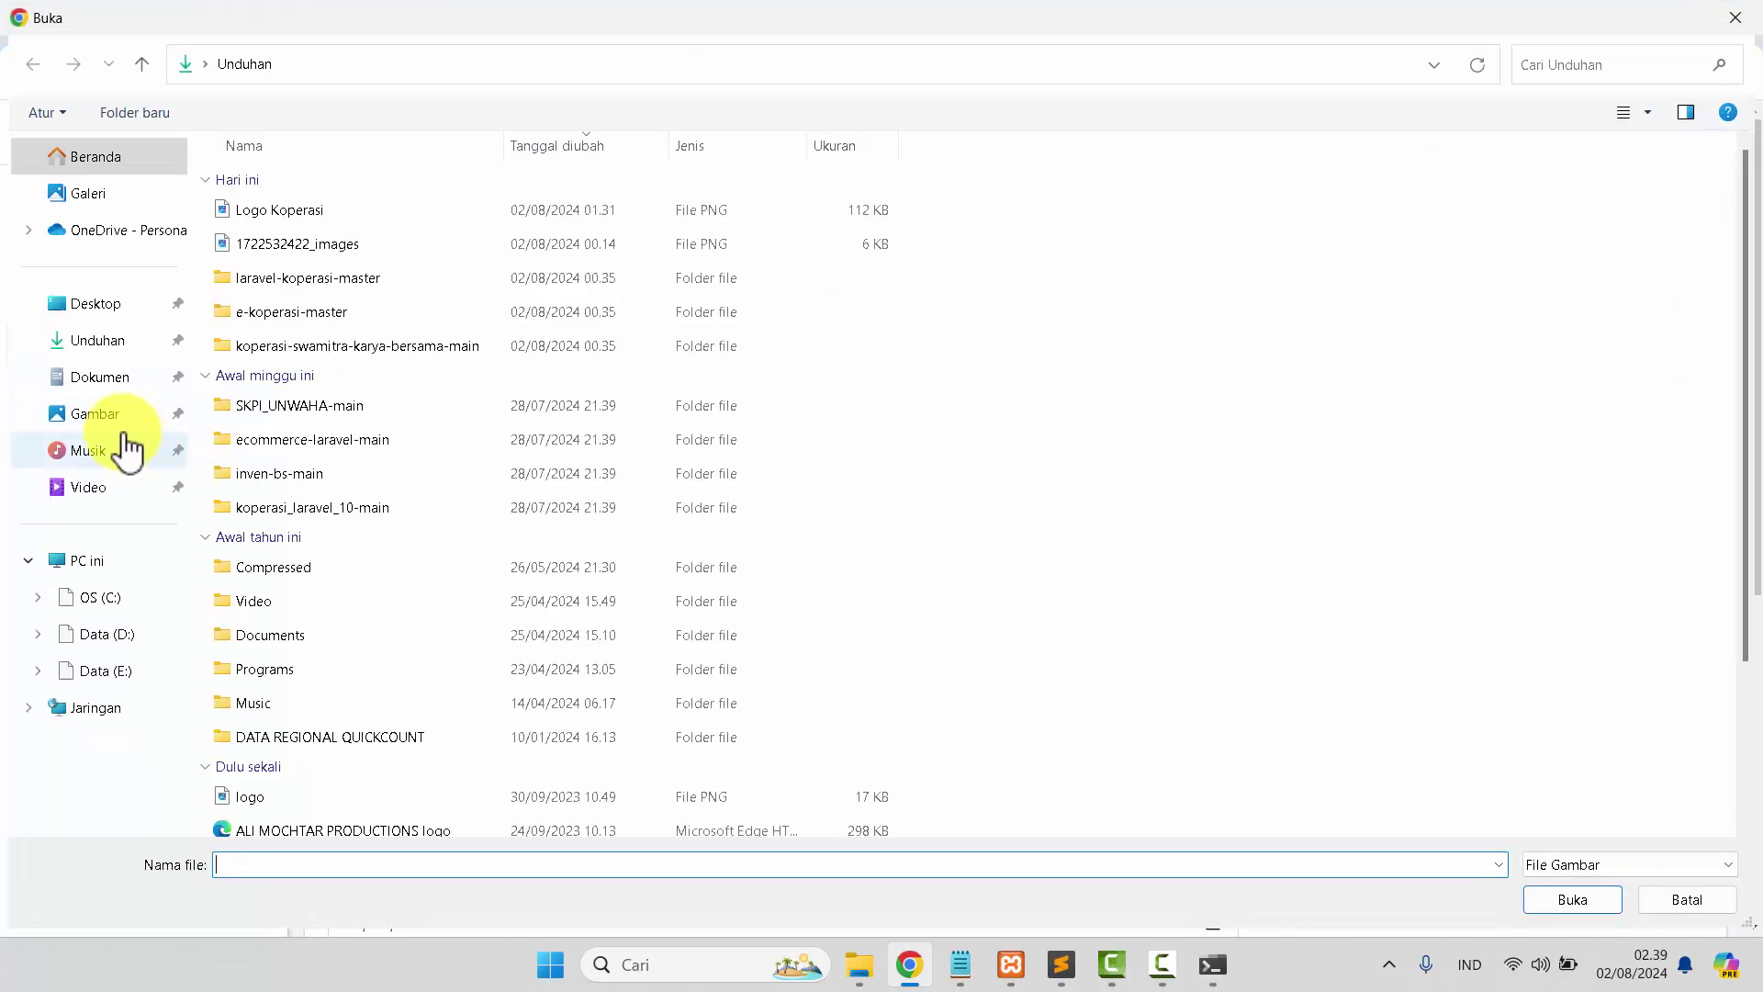
left_click(115, 418)
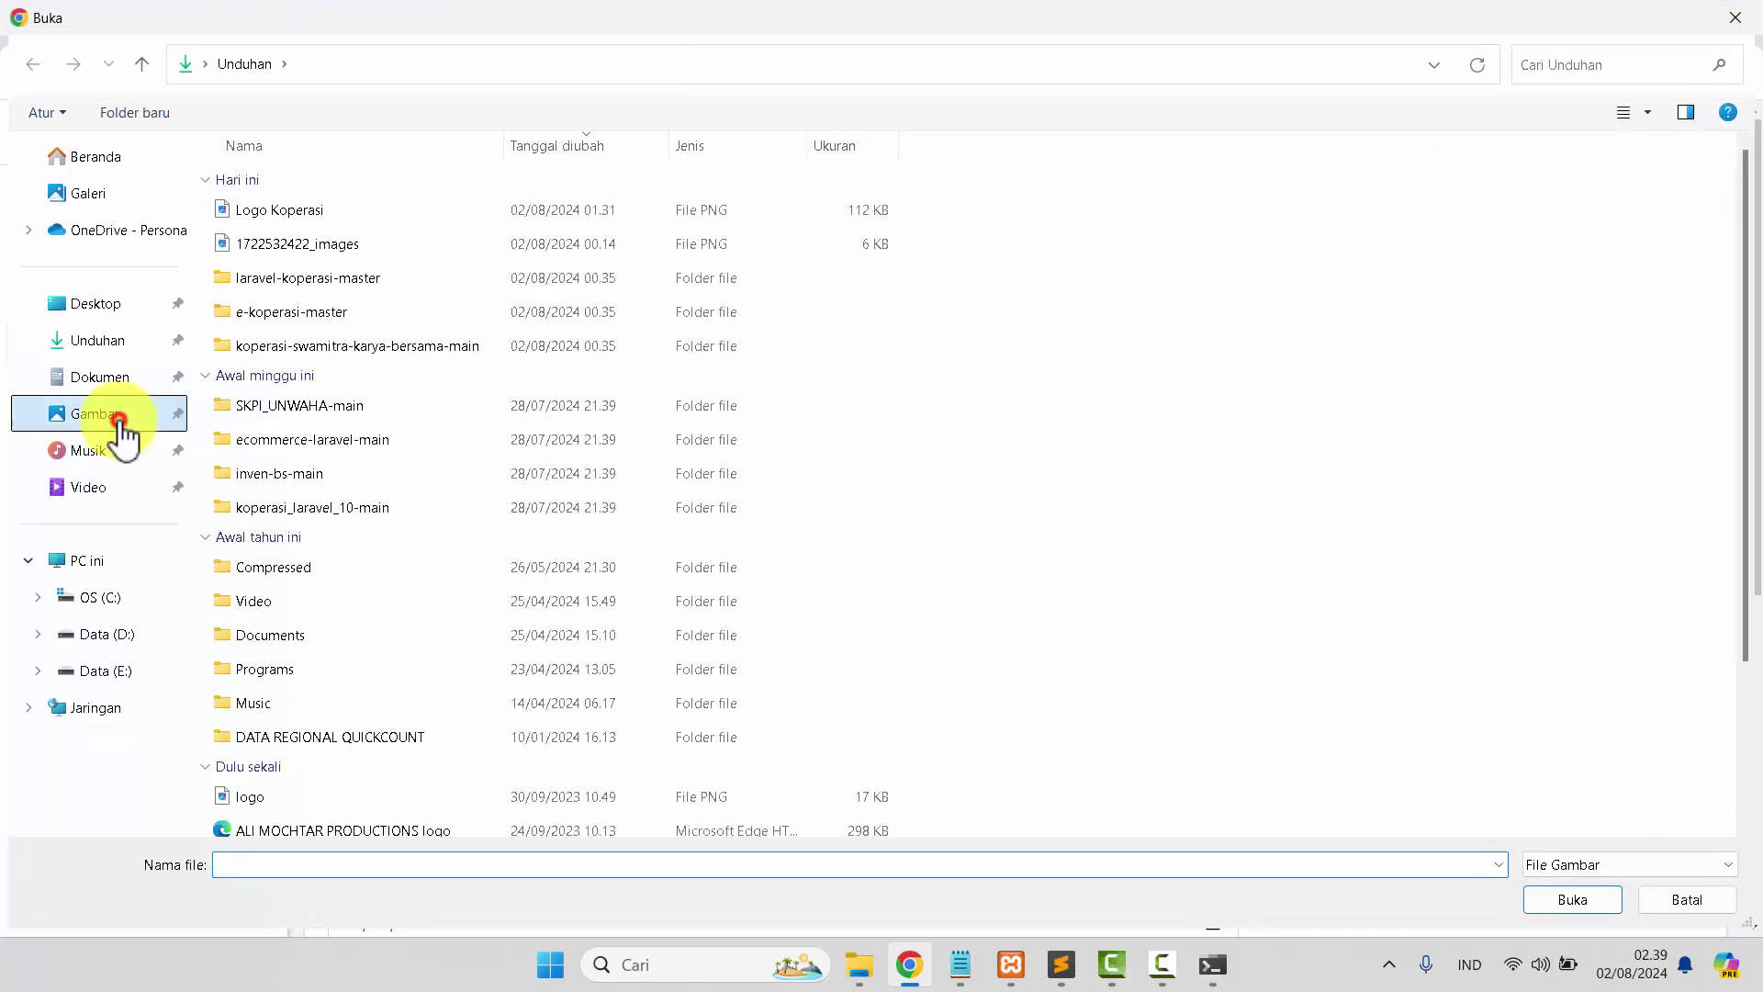
left_click(1166, 703)
left_click(1574, 902)
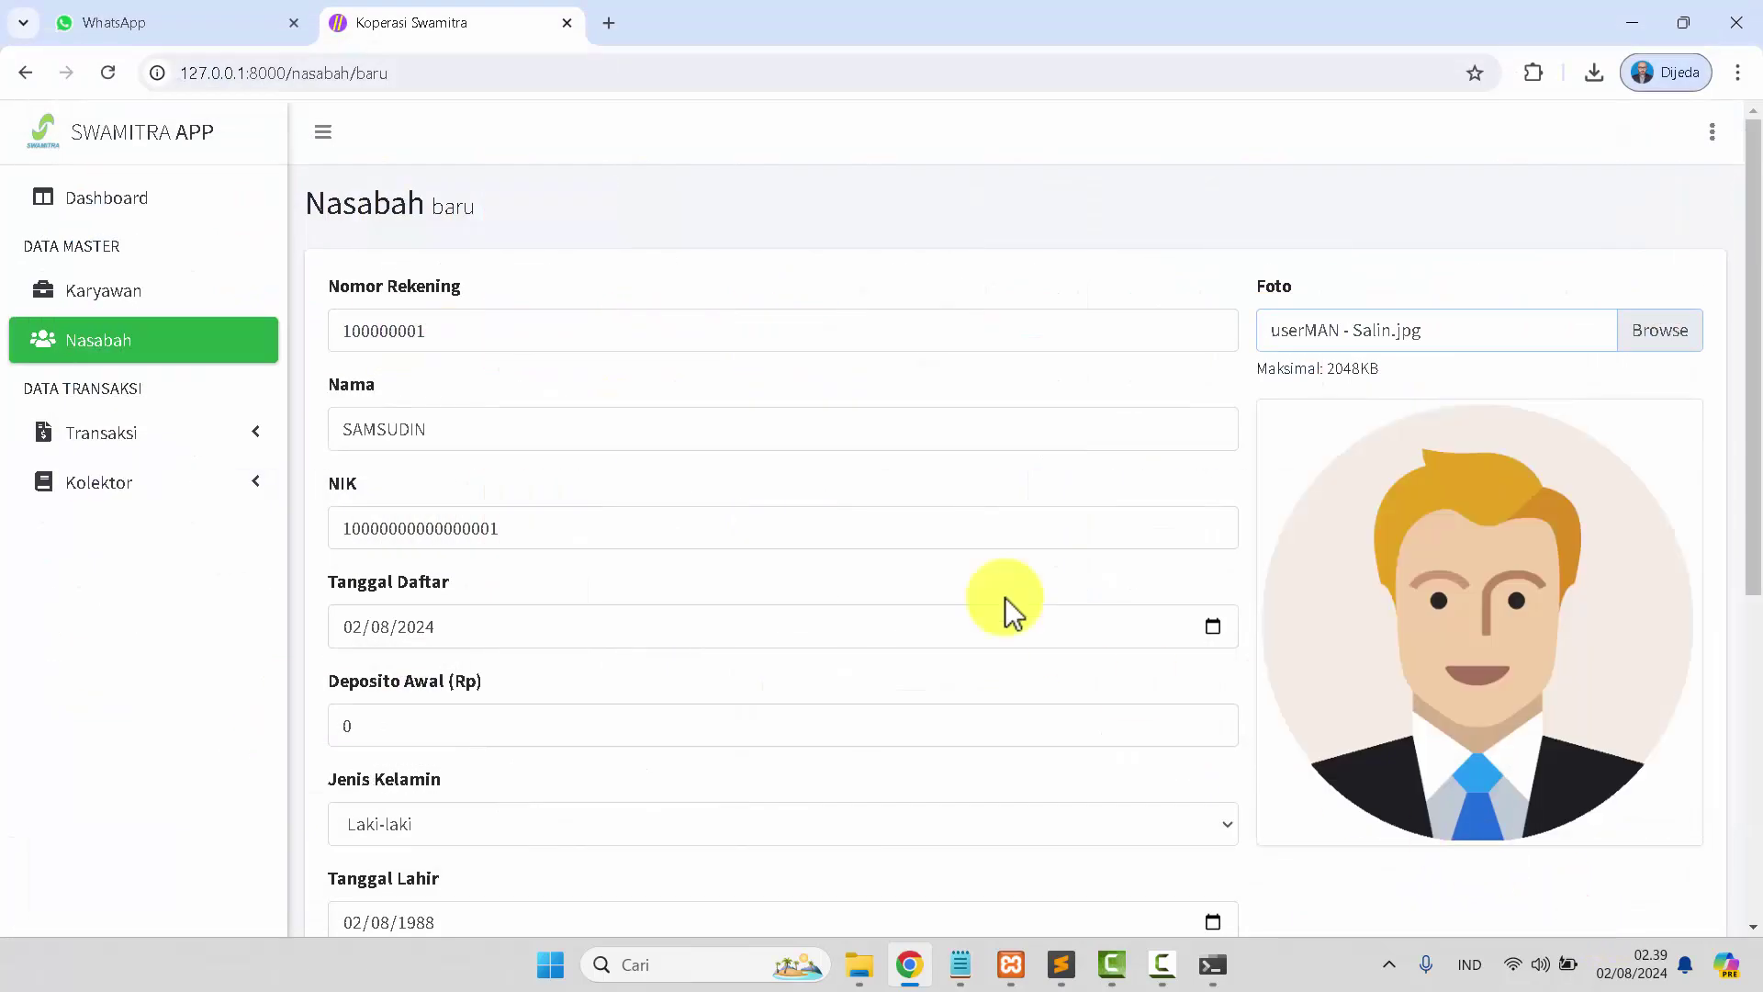
scroll(872, 587, "down", 5)
left_click(392, 813)
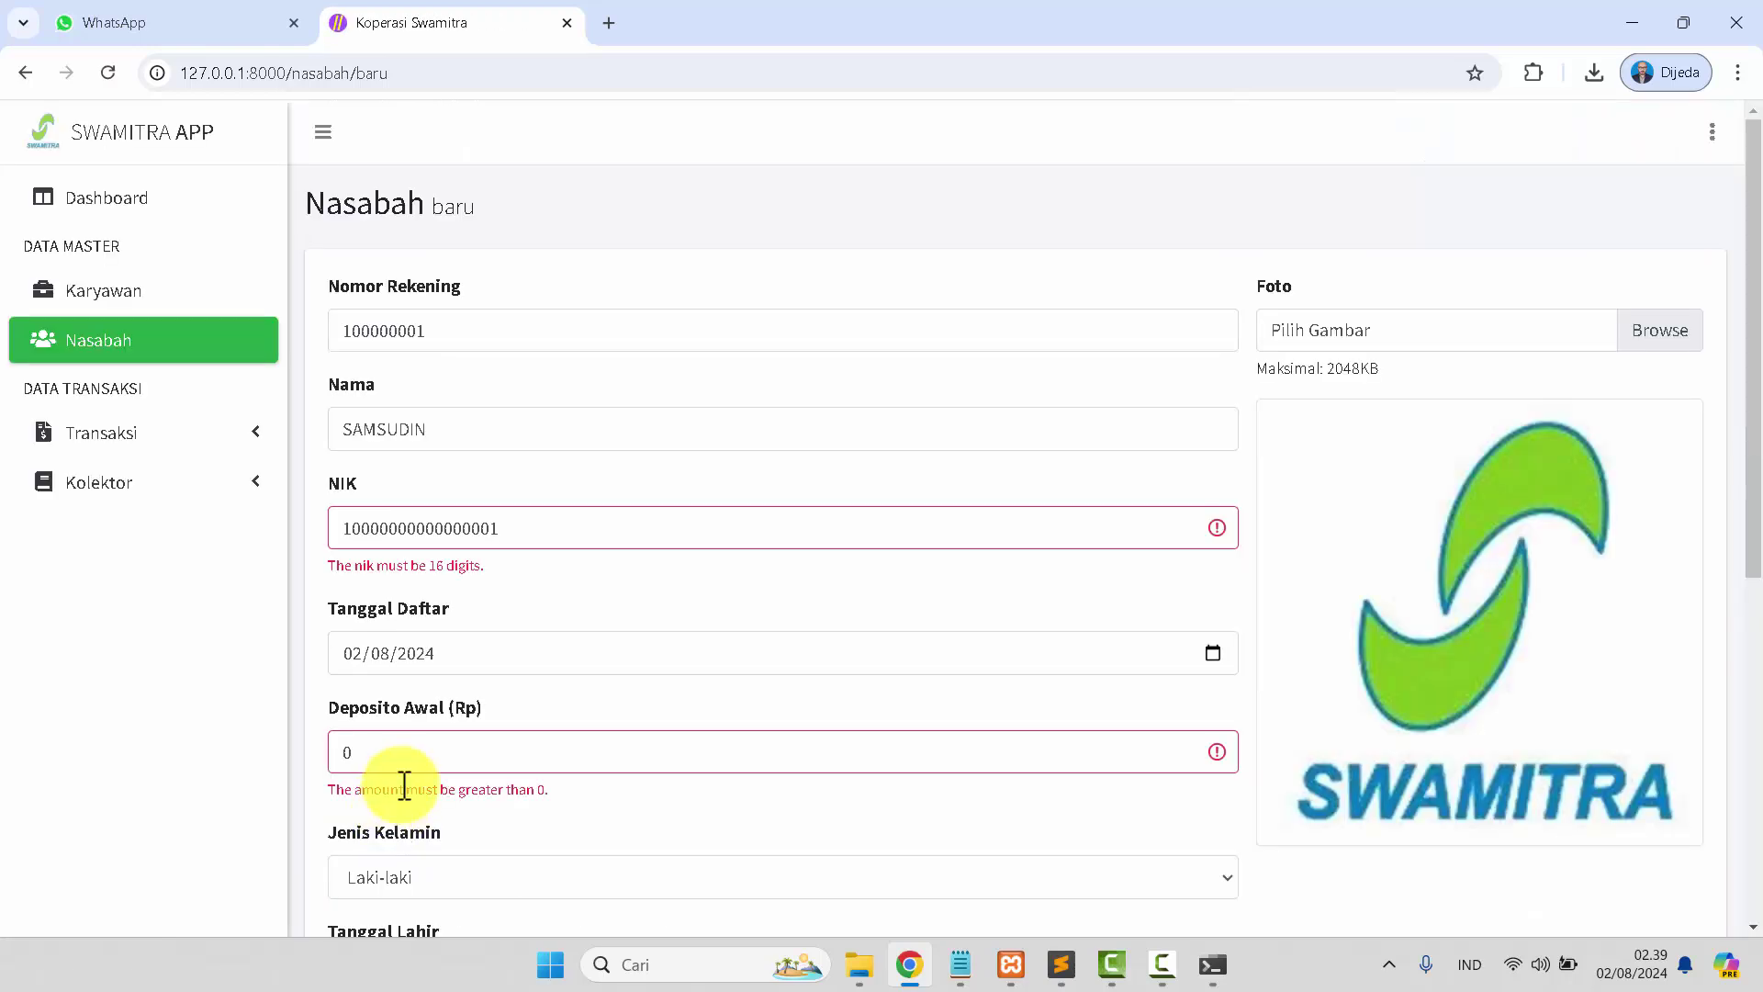
scroll(507, 602, "down", 1)
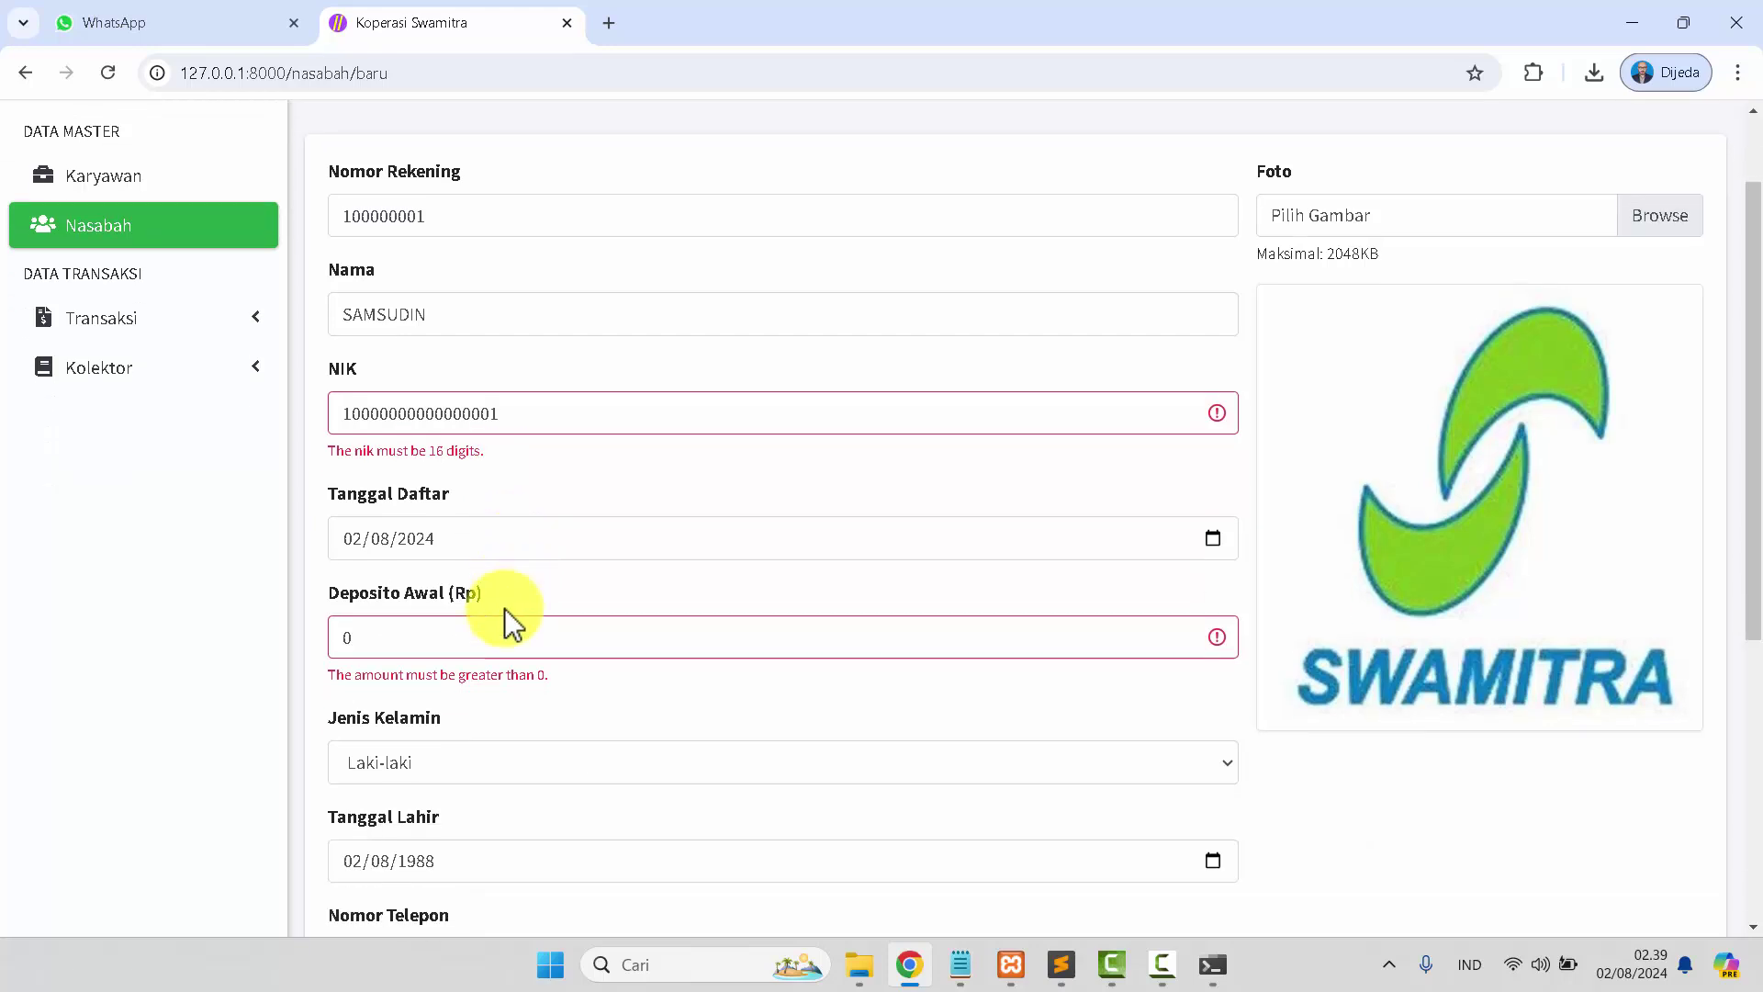
left_click_drag(489, 462, 331, 460)
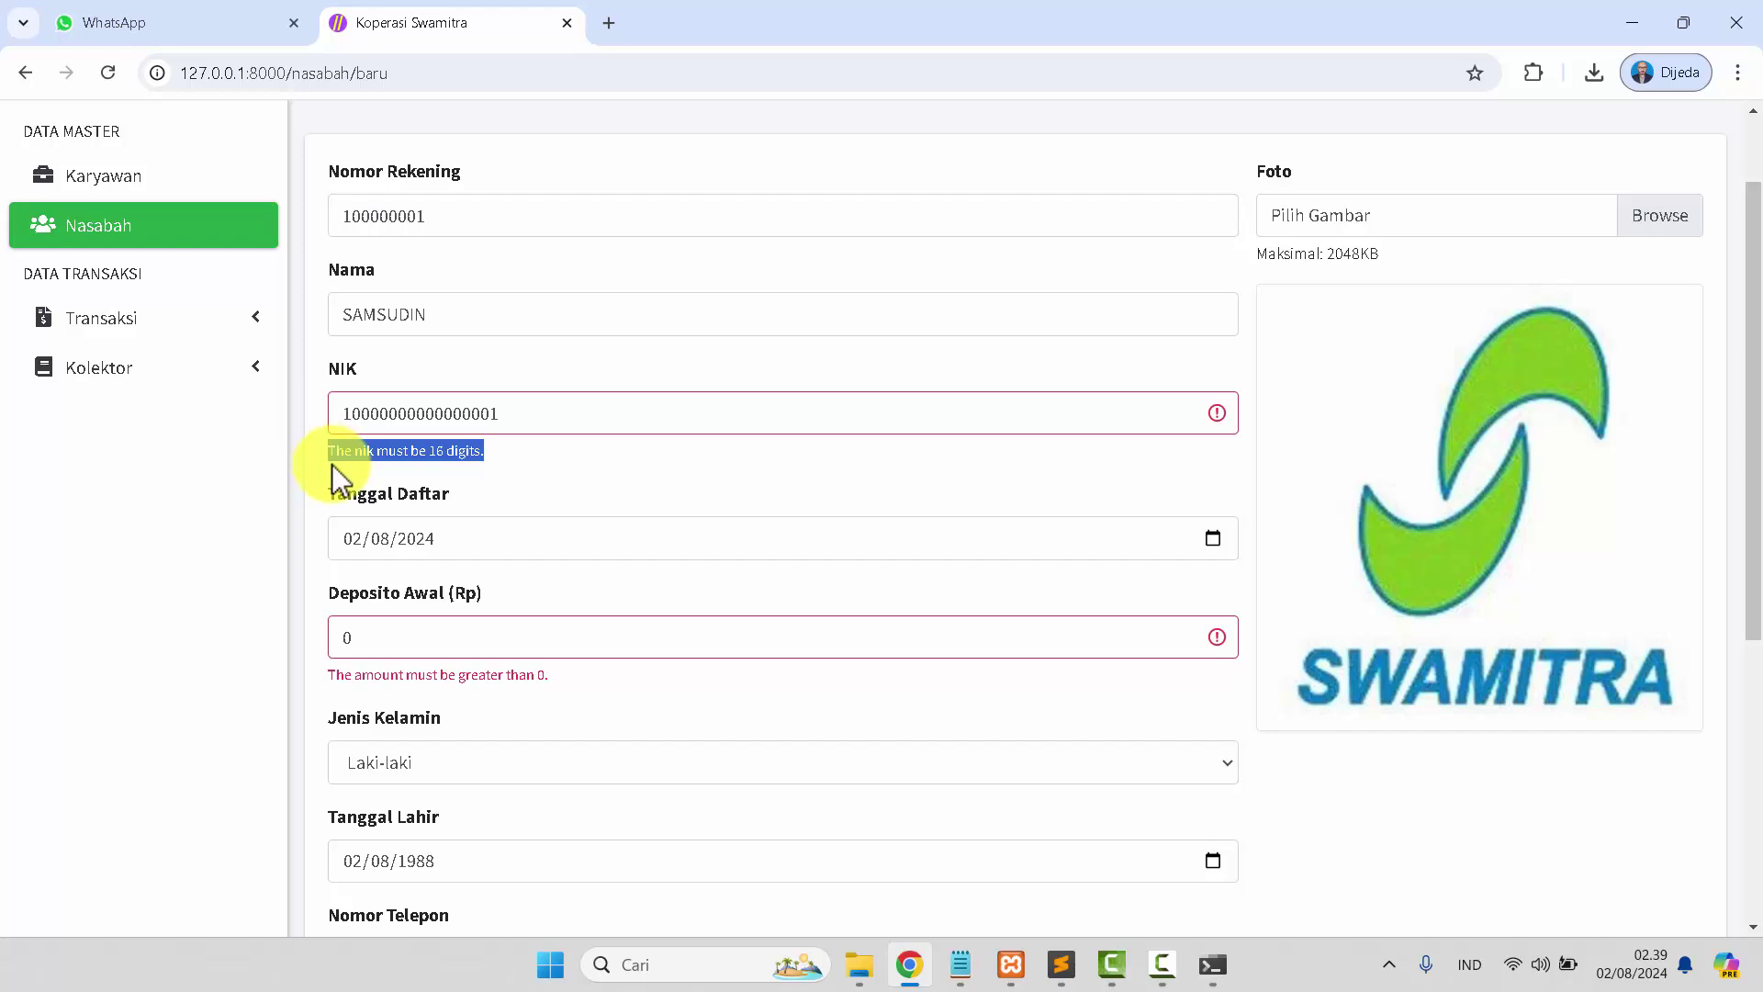
left_click(439, 413)
left_click(523, 418)
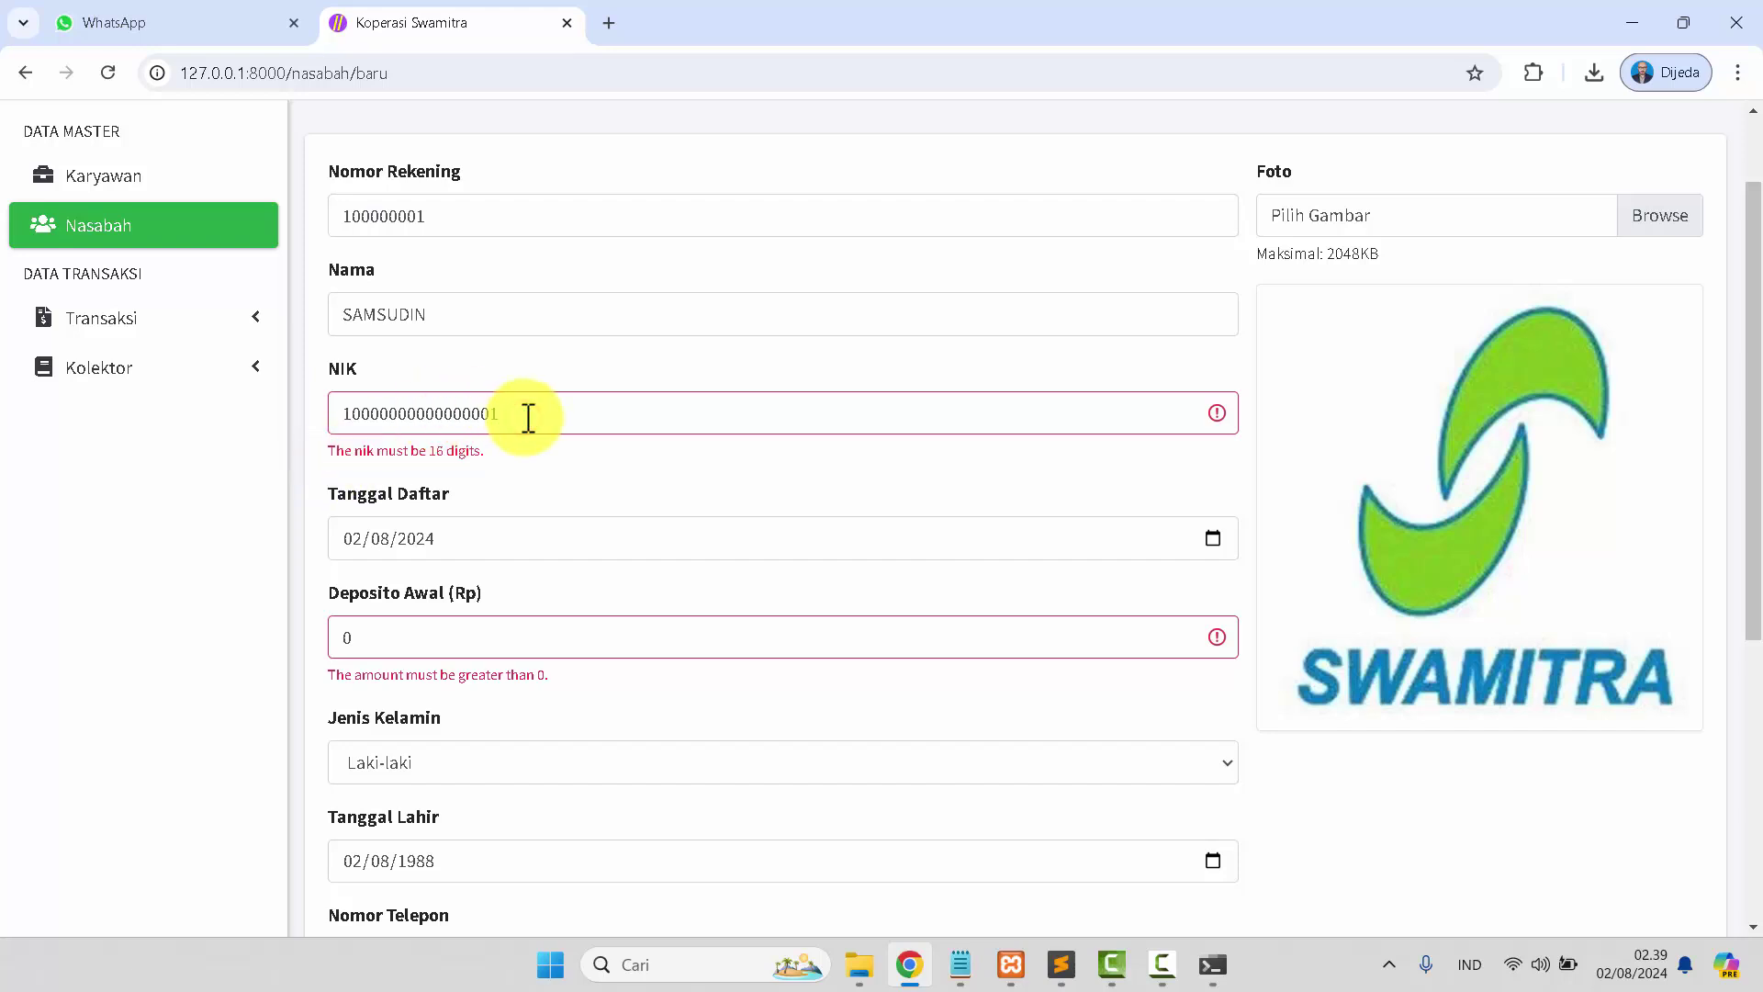
Replace the NIK with a 16-digit number and set the initial deposit to 100000.
key("ctrl+a")
type("1000000000000001")
double_click(348, 641)
type("100000")
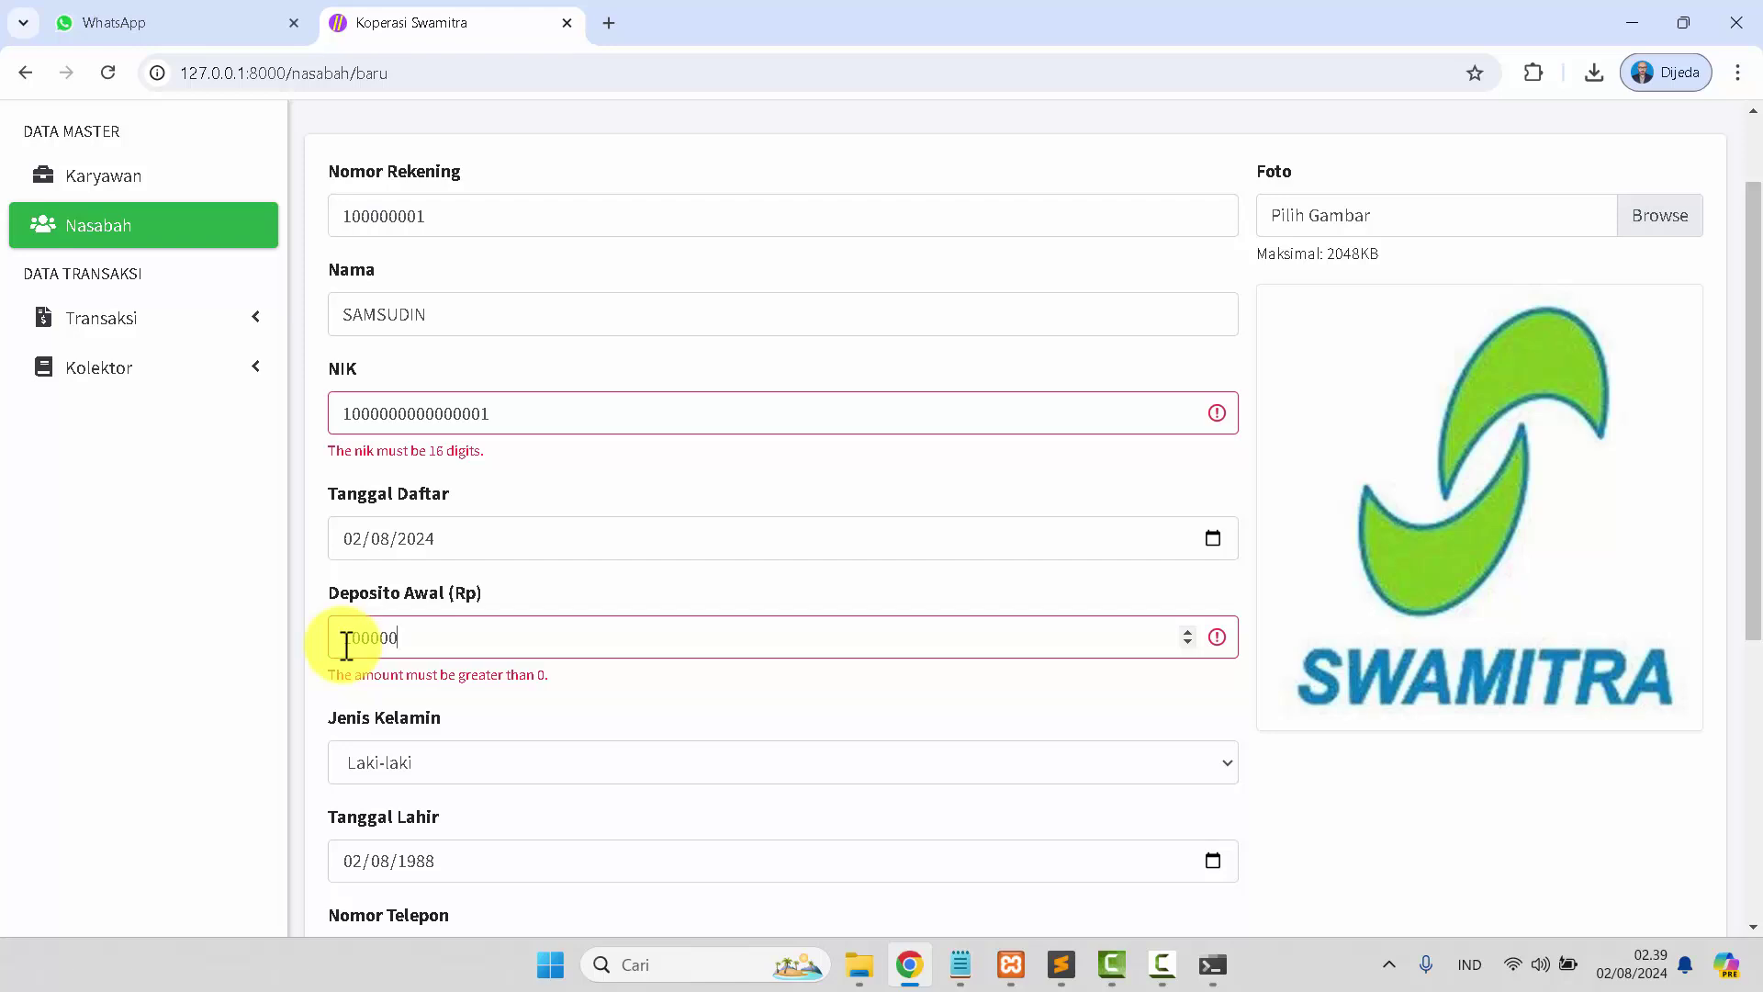
Attach the userMAN photo and save the new customer.
left_click(1644, 213)
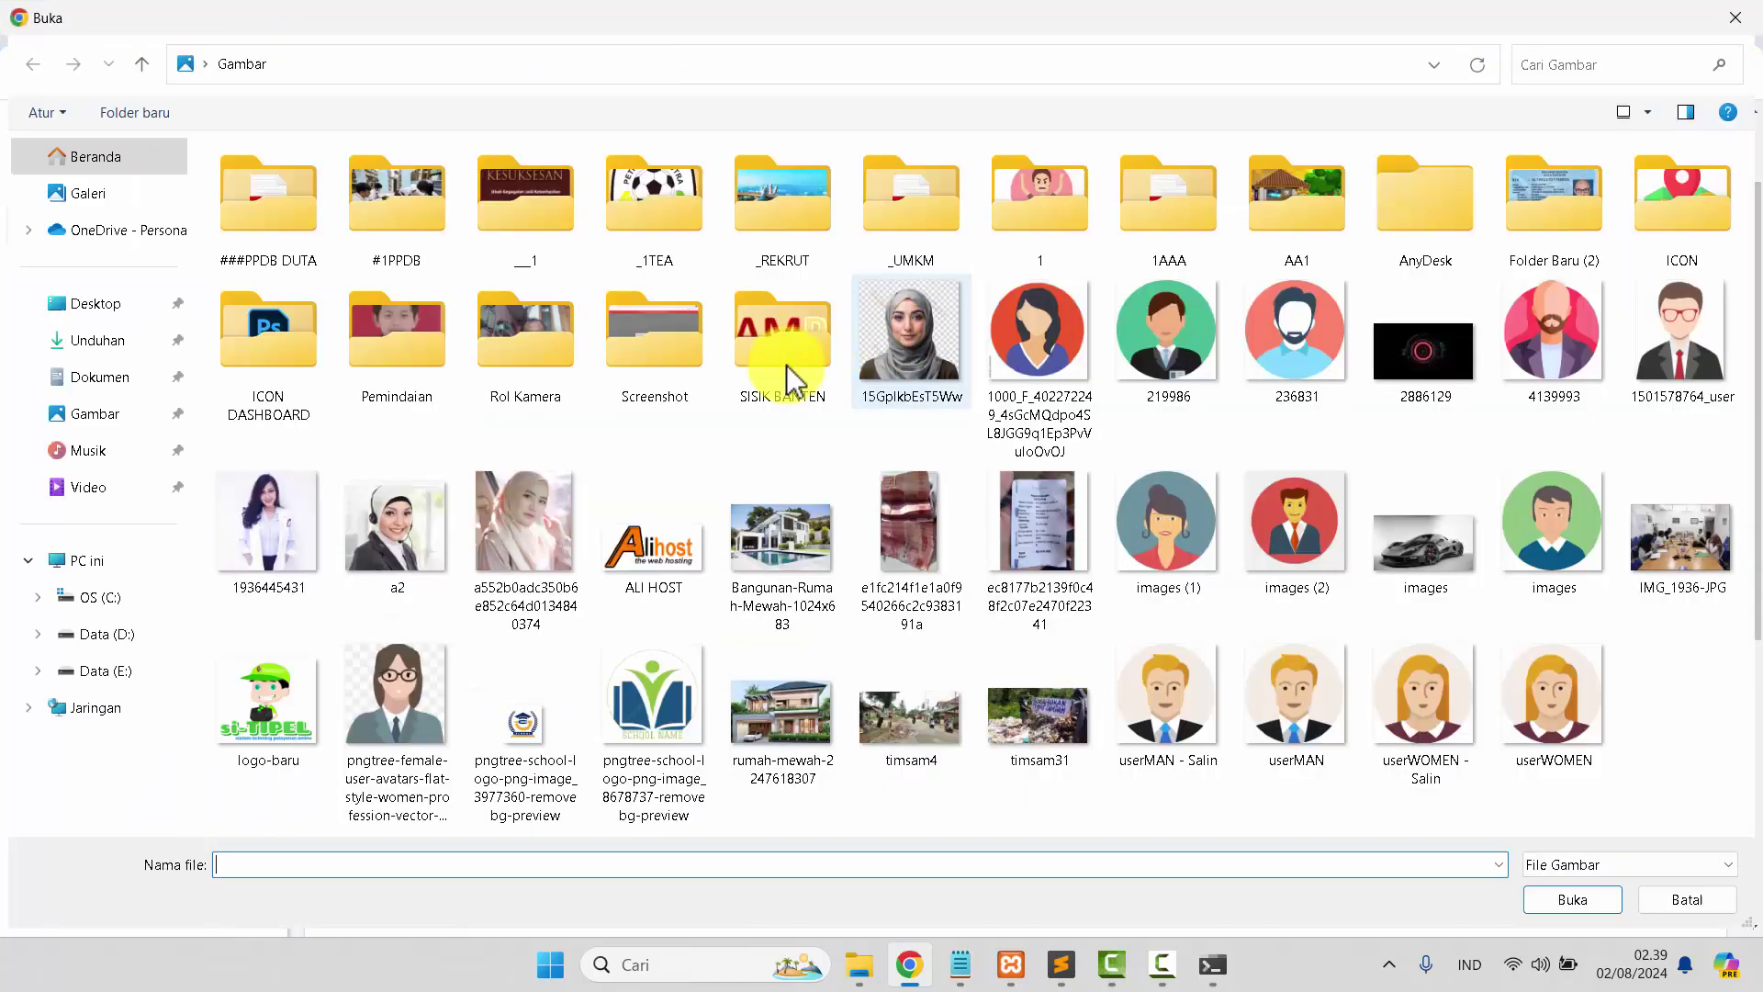
left_click(1286, 689)
left_click(1548, 902)
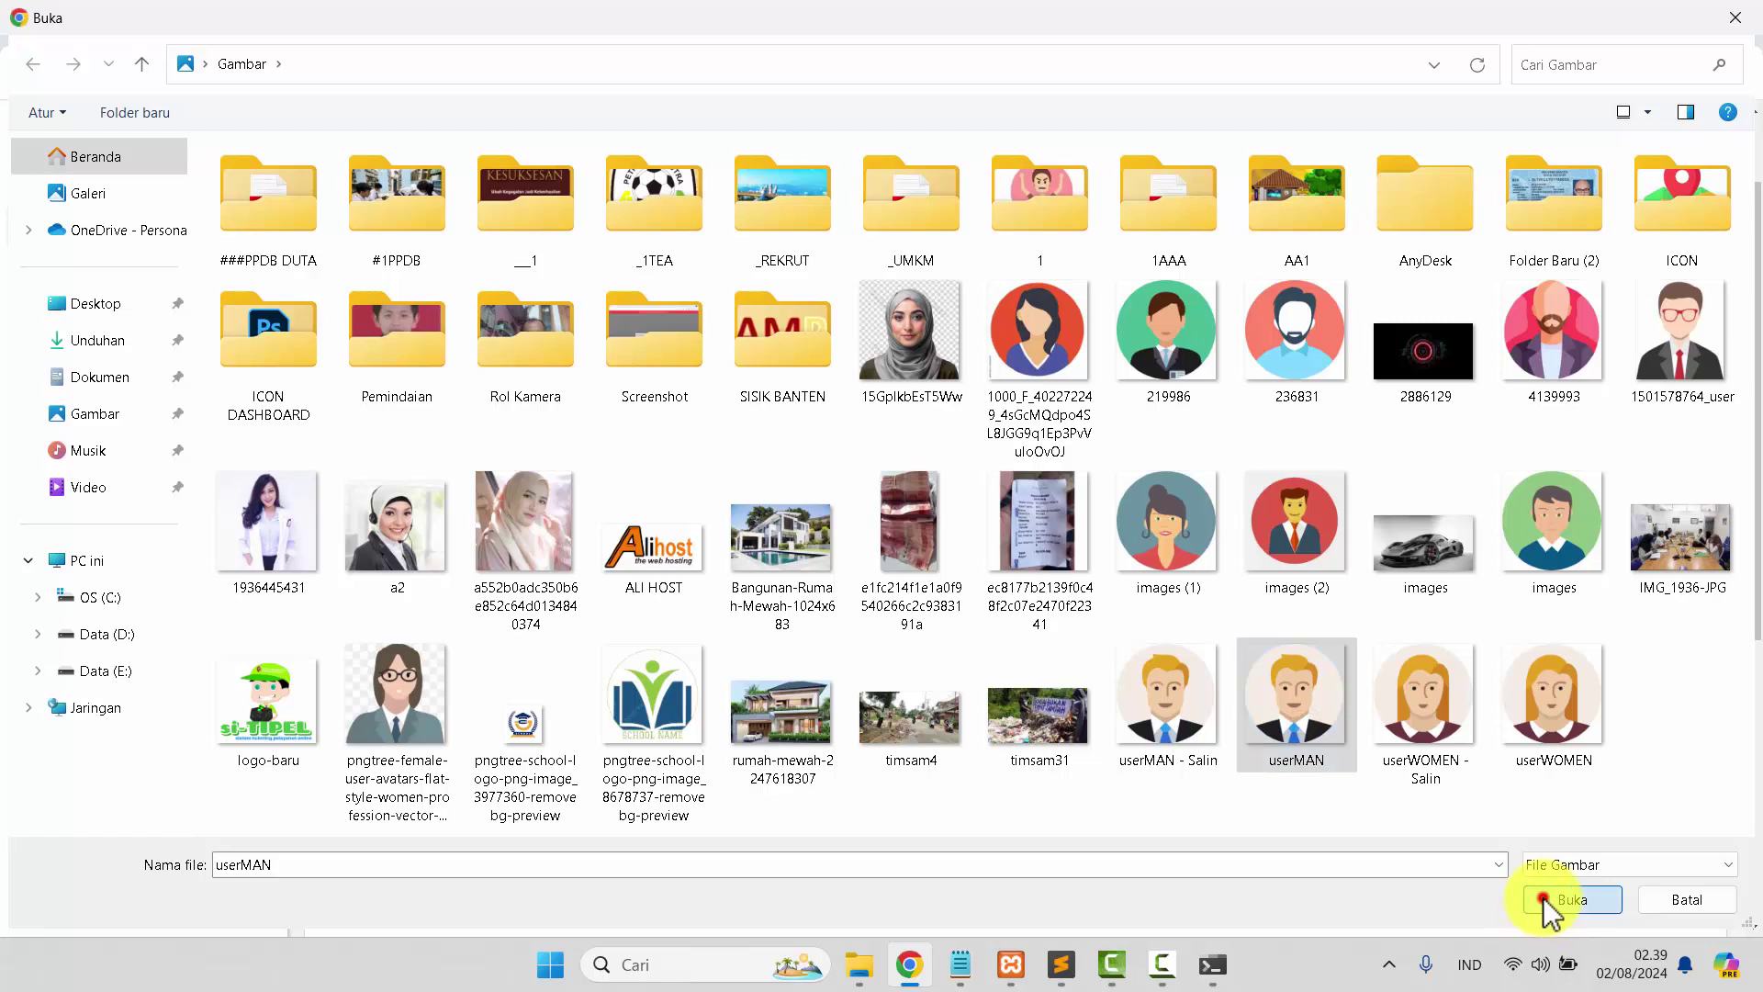
scroll(587, 472, "down", 5)
left_click(390, 812)
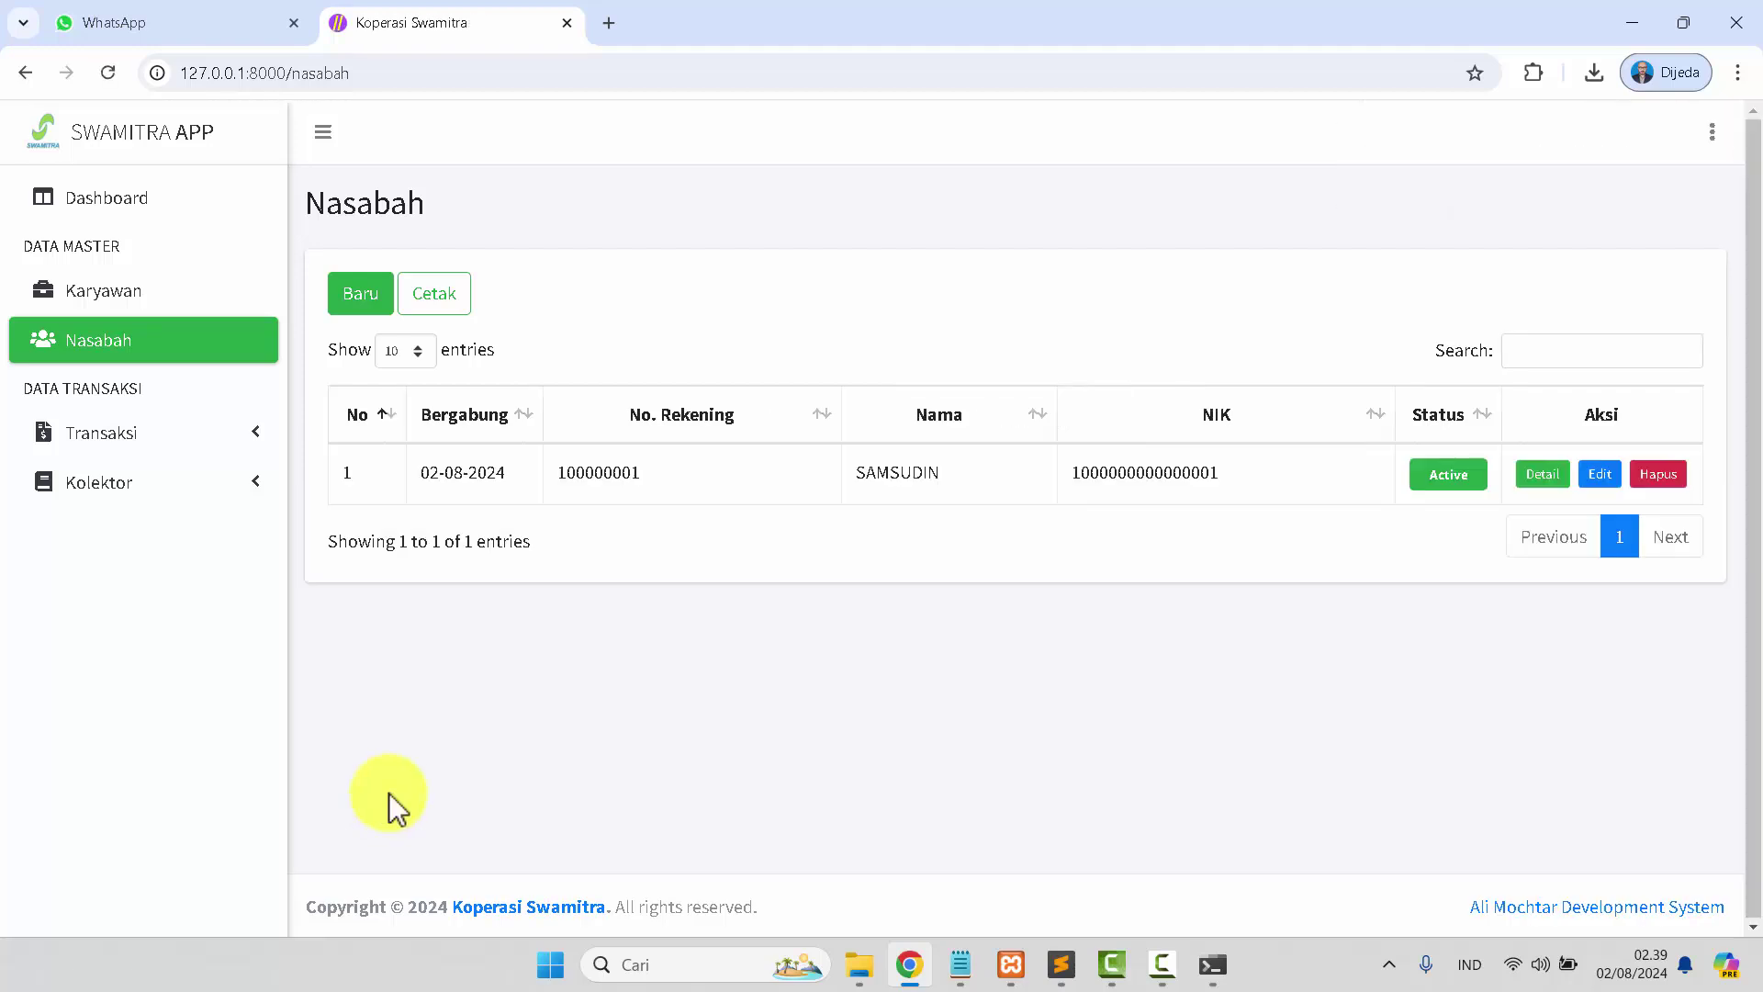
View the new customer's details, then return to the Nasabah list.
left_click(1558, 492)
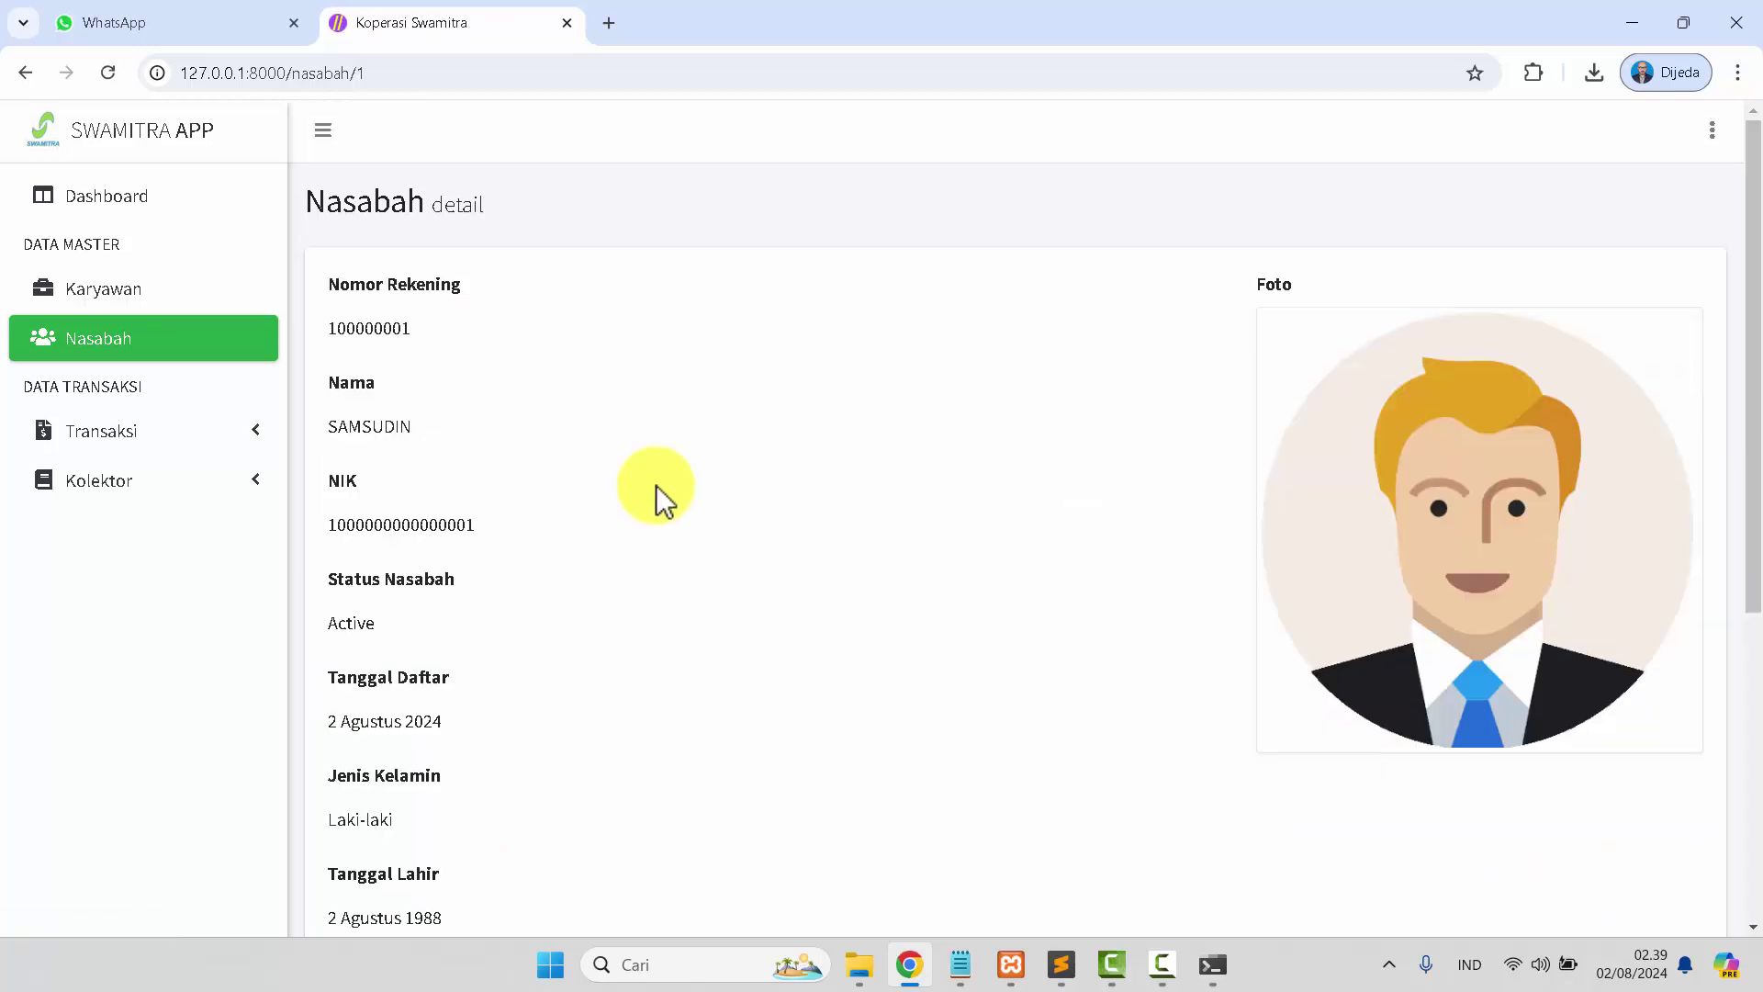
scroll(656, 485, "down", 5)
scroll(656, 485, "up", 5)
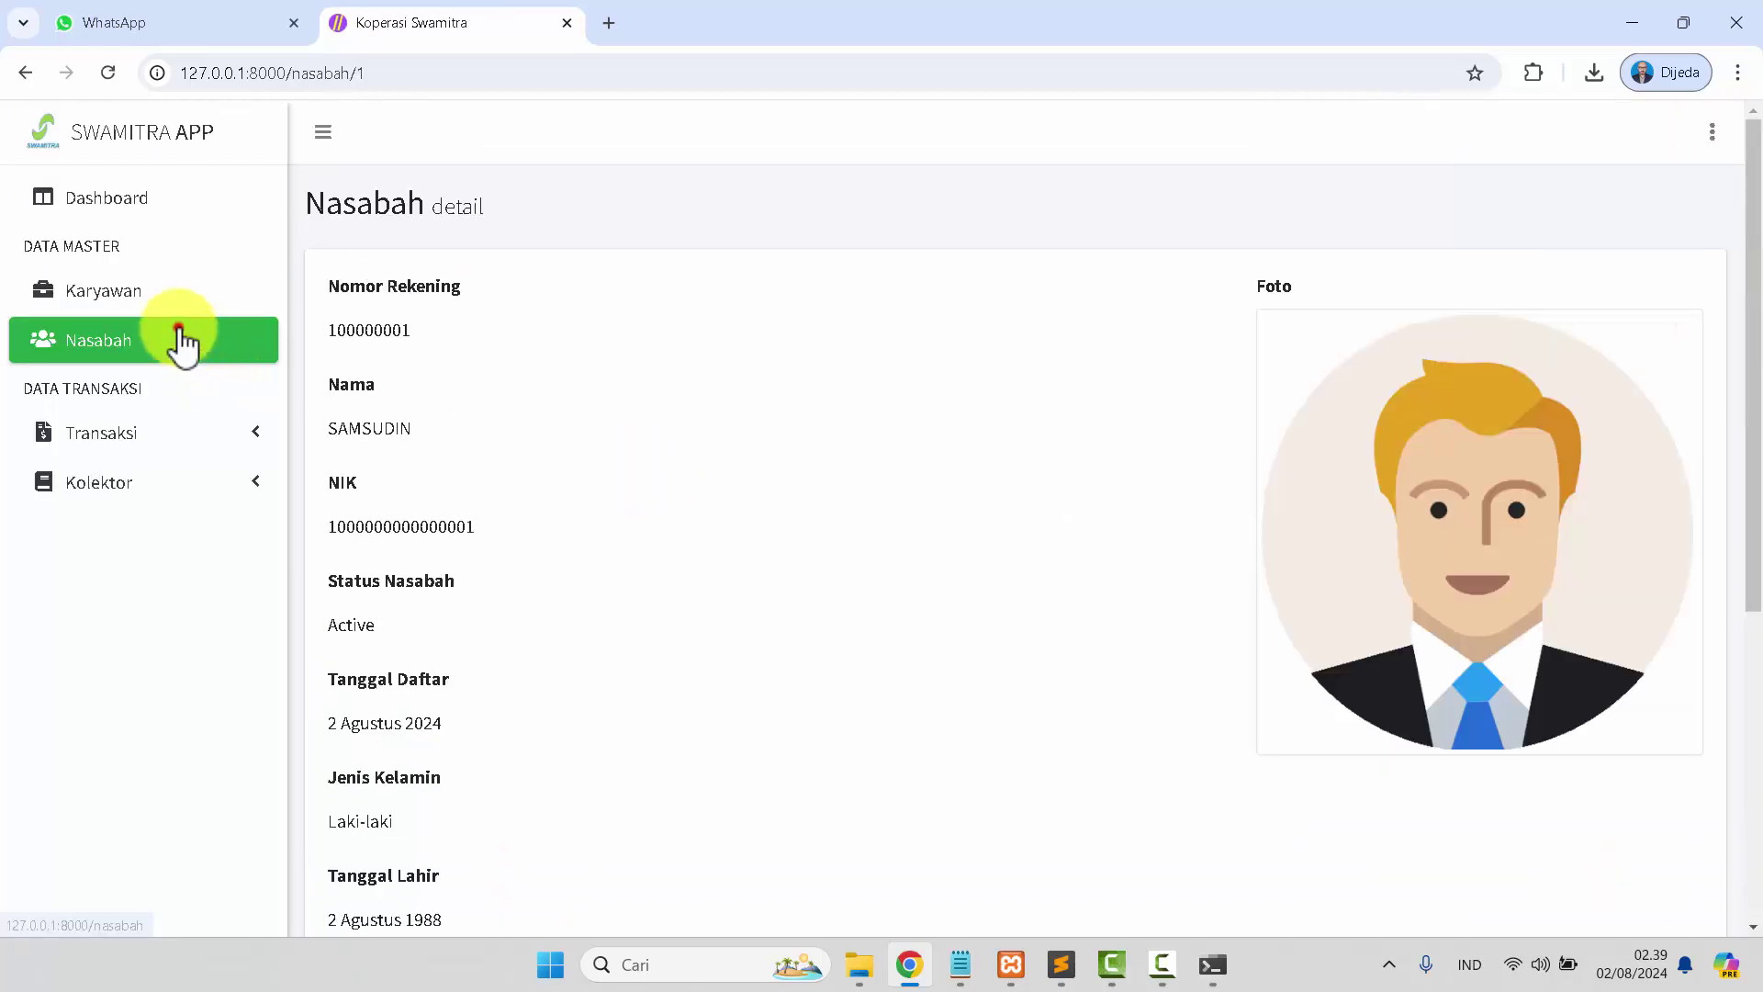
left_click(181, 341)
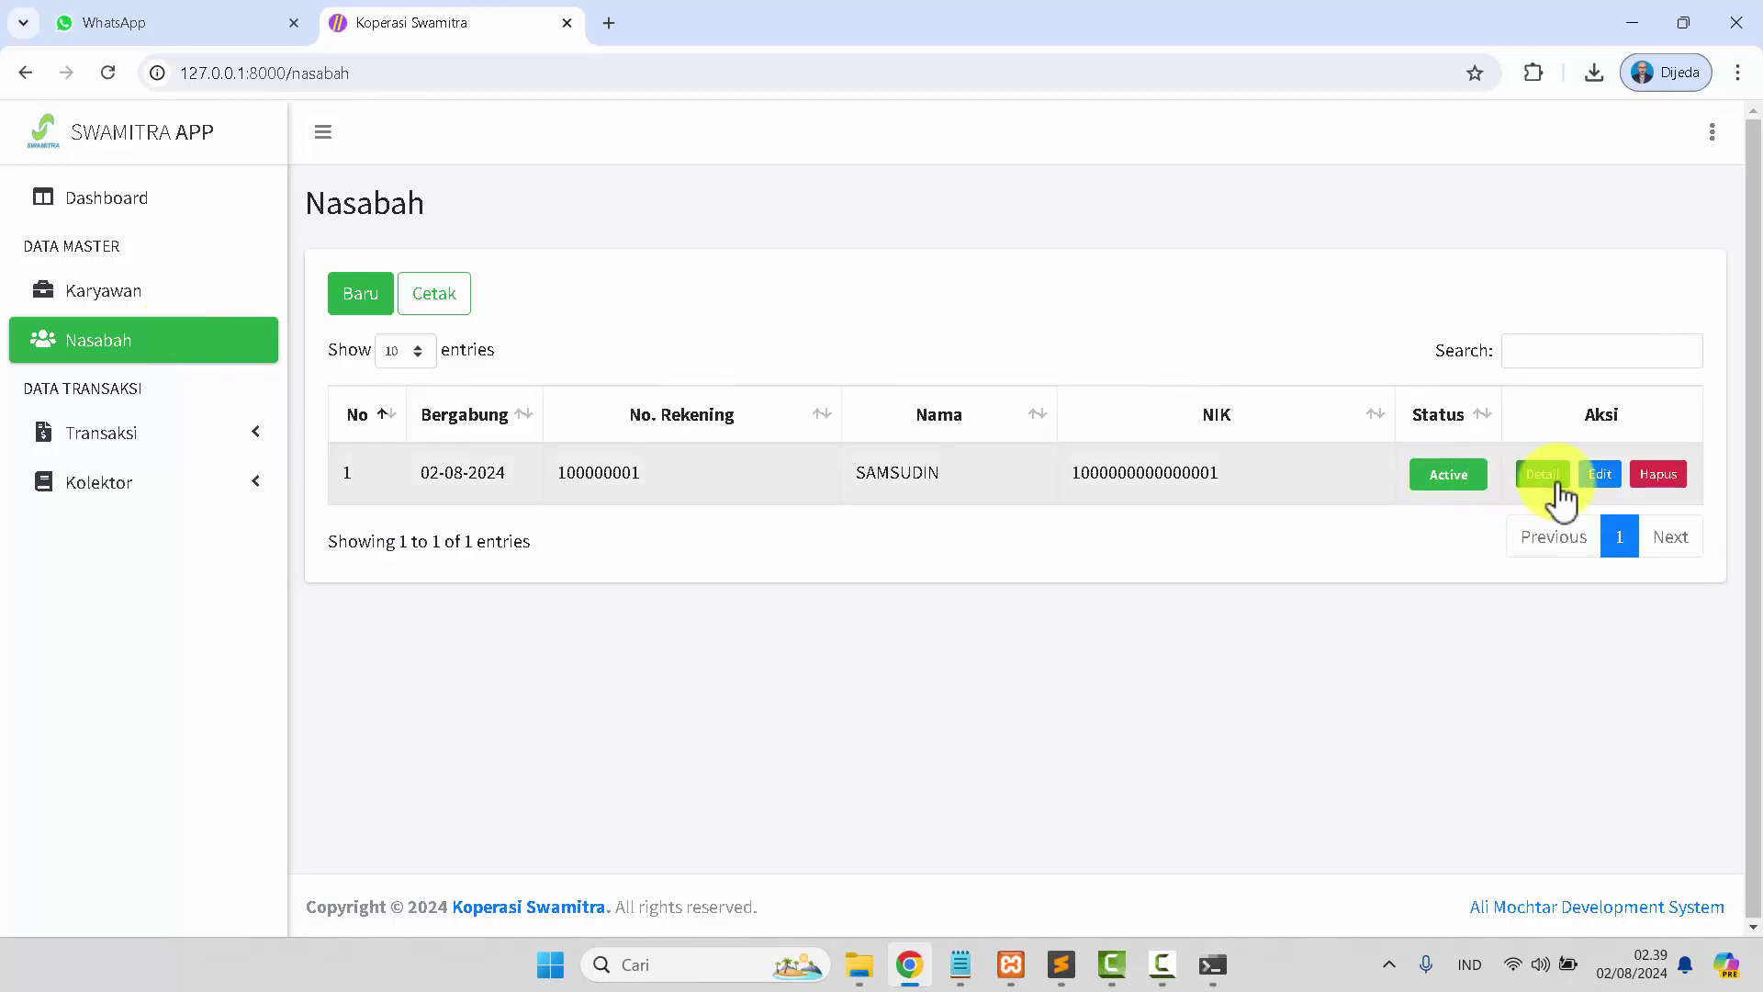
Look over the customer's edit form unchanged, then bring up the 02/08/2024 report print options.
left_click(1598, 480)
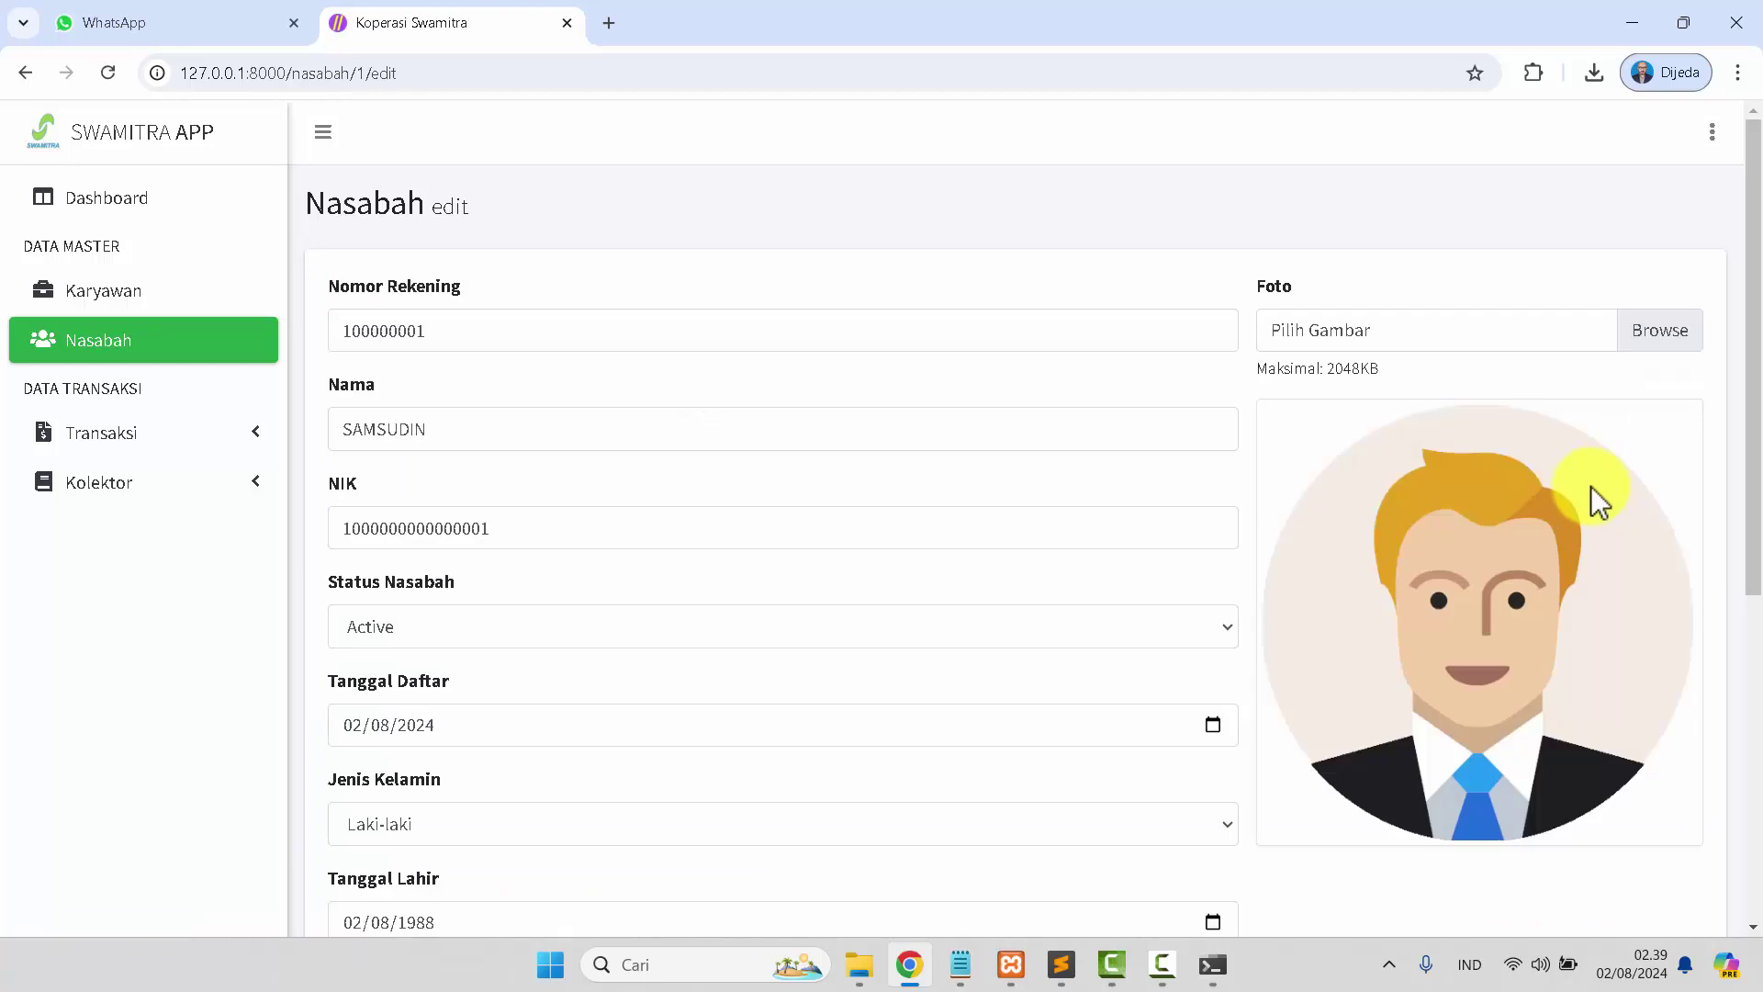
scroll(1586, 492, "down", 5)
scroll(1586, 492, "up", 5)
left_click(90, 360)
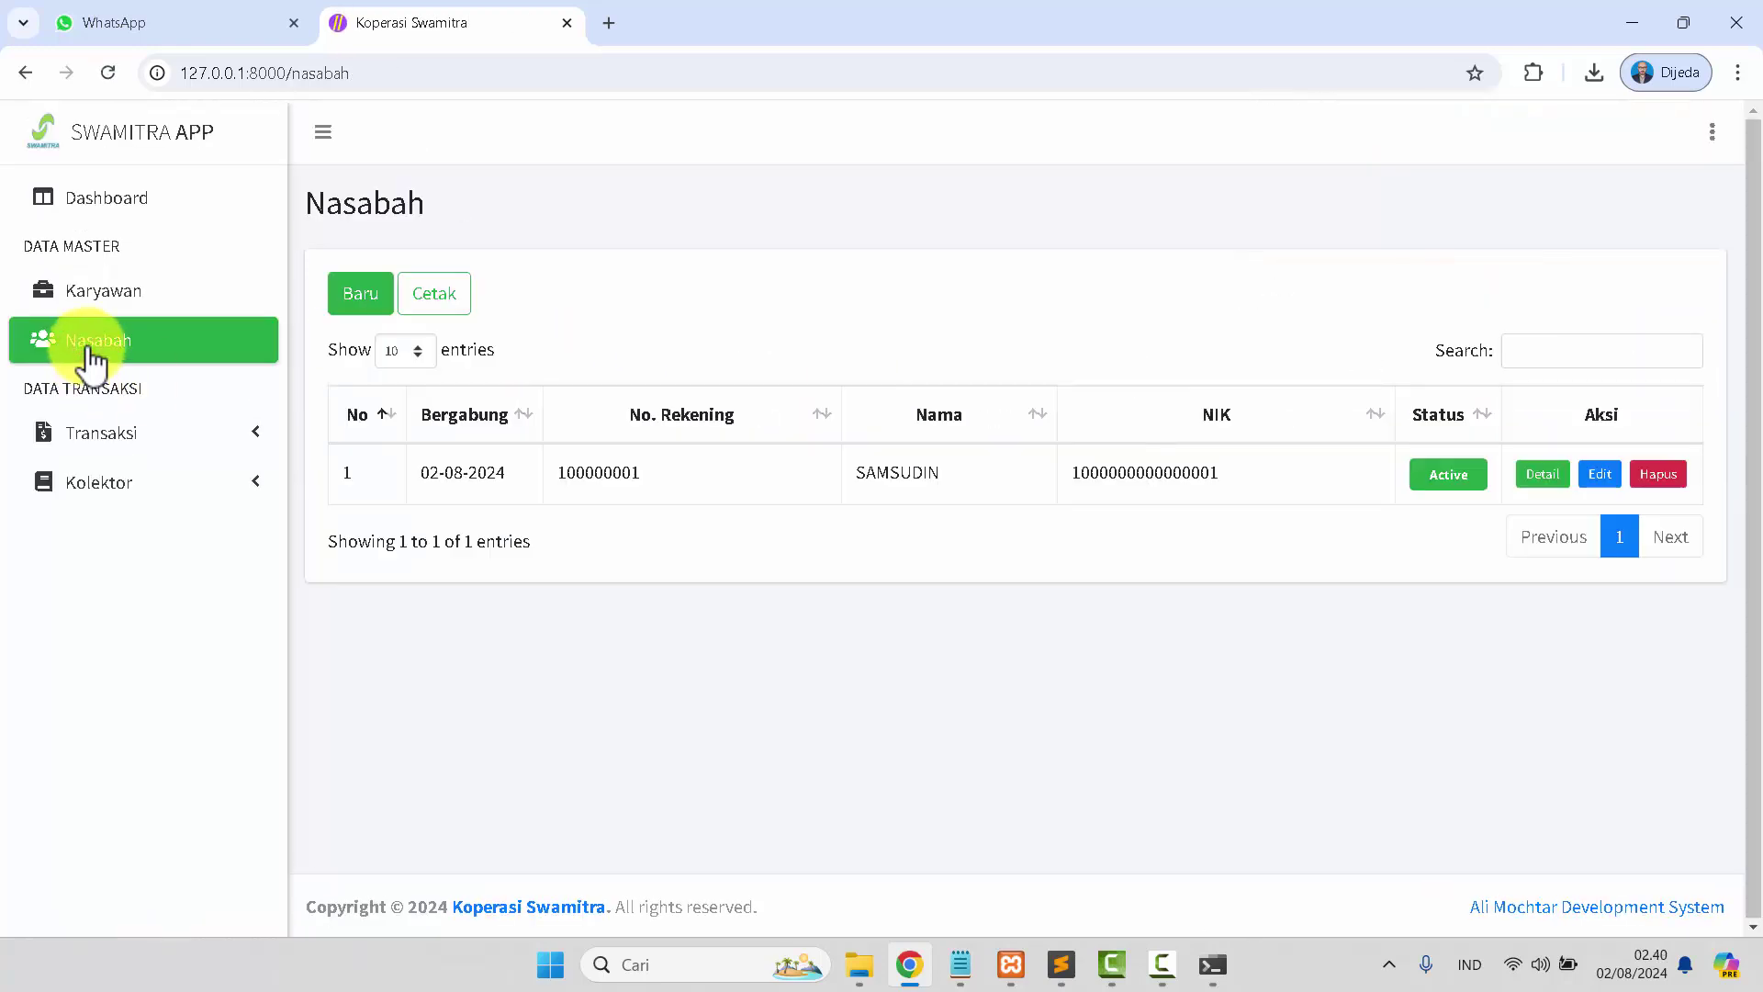
left_click(451, 301)
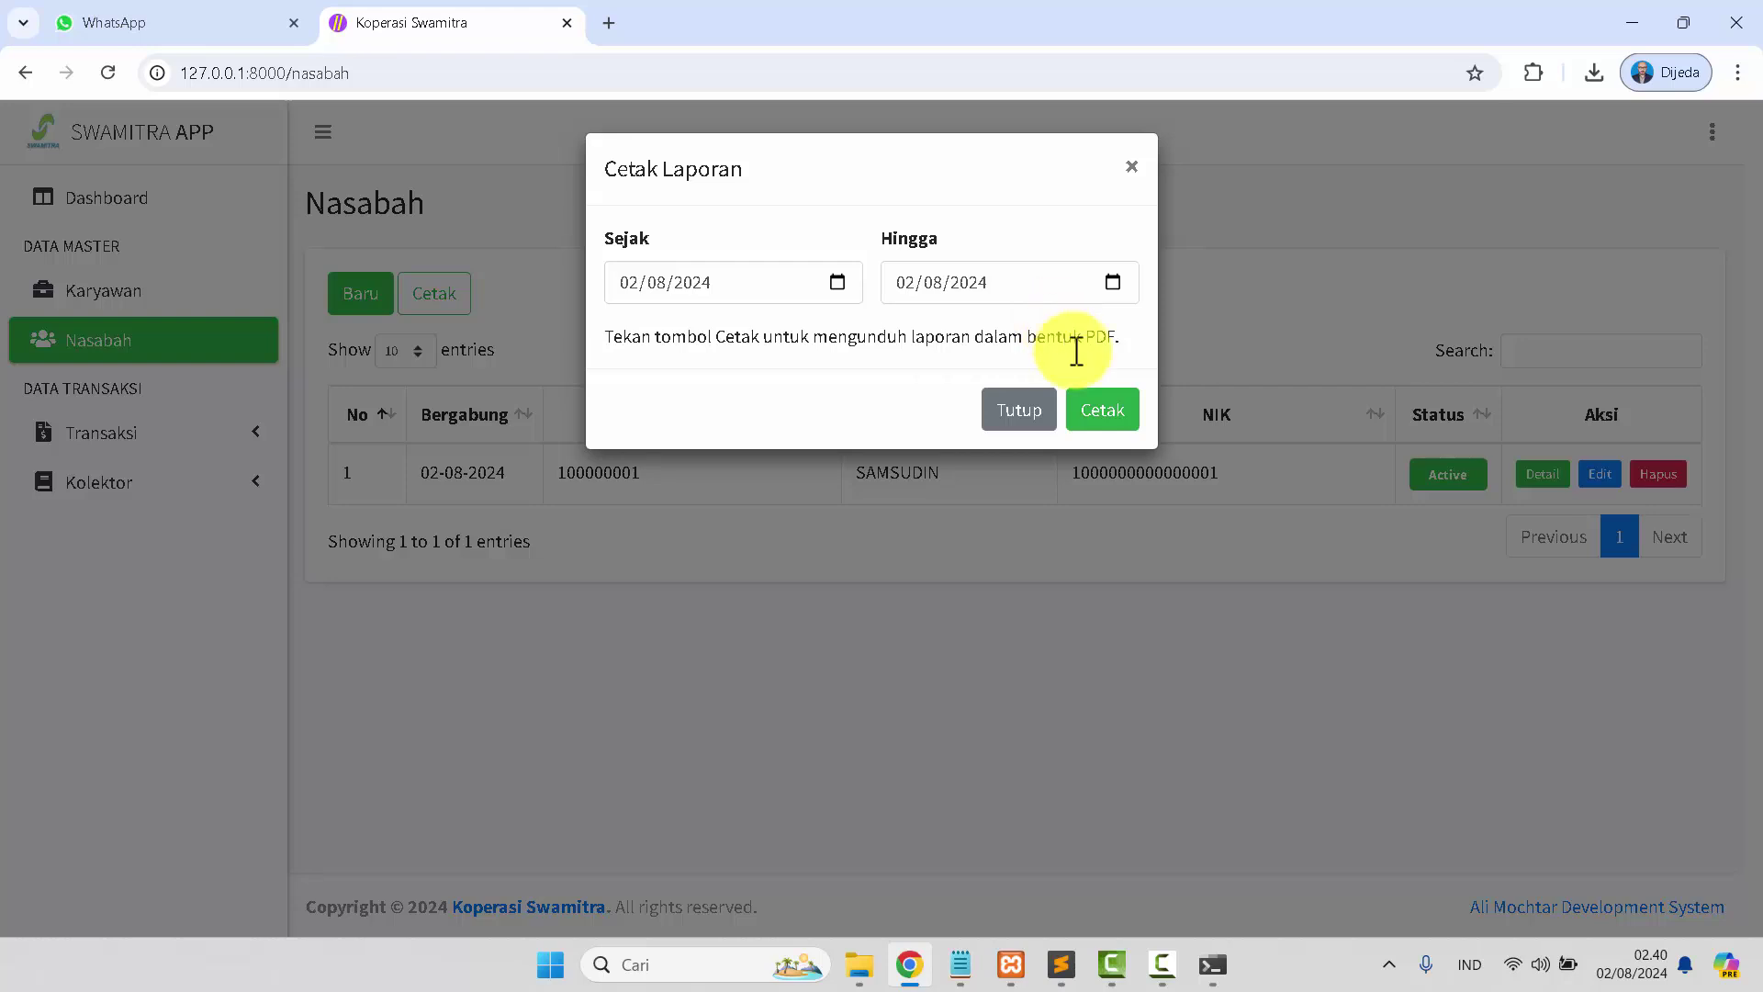
Generate and view the Laporan Data Nasabah PDF, close it and the dialog, then expand Transaksi.
left_click(1116, 424)
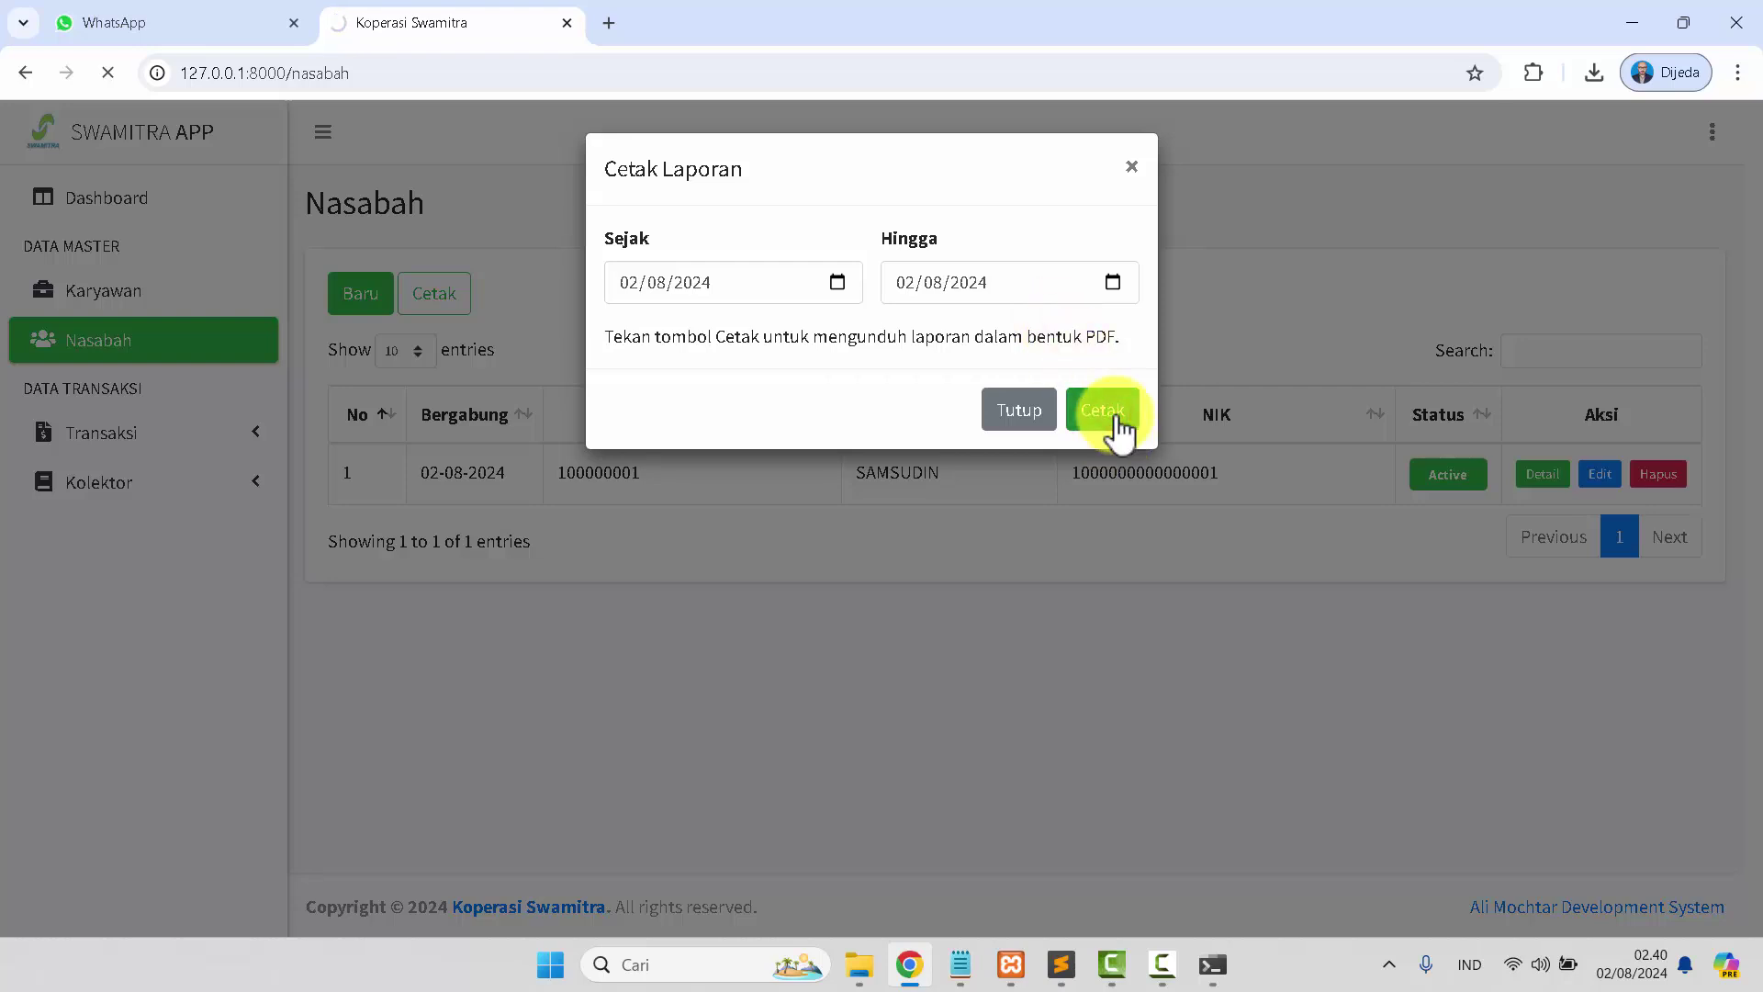
left_click_drag(1331, 173, 835, 14)
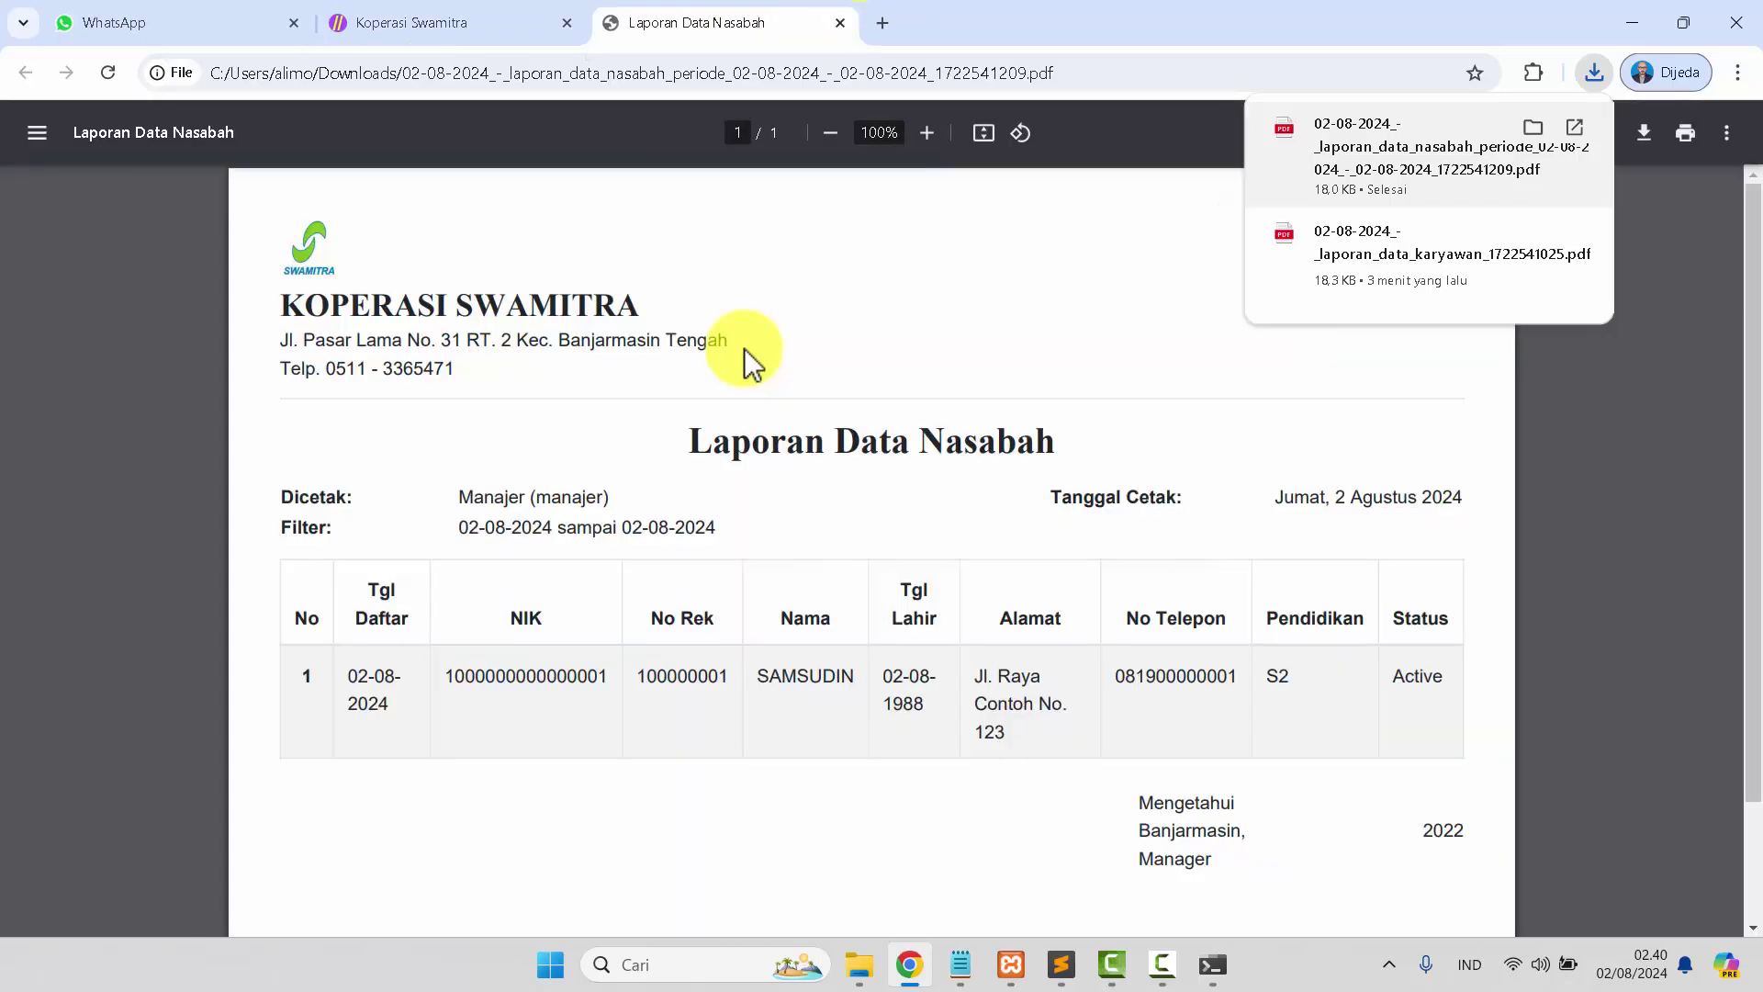
scroll(745, 350, "down", 3)
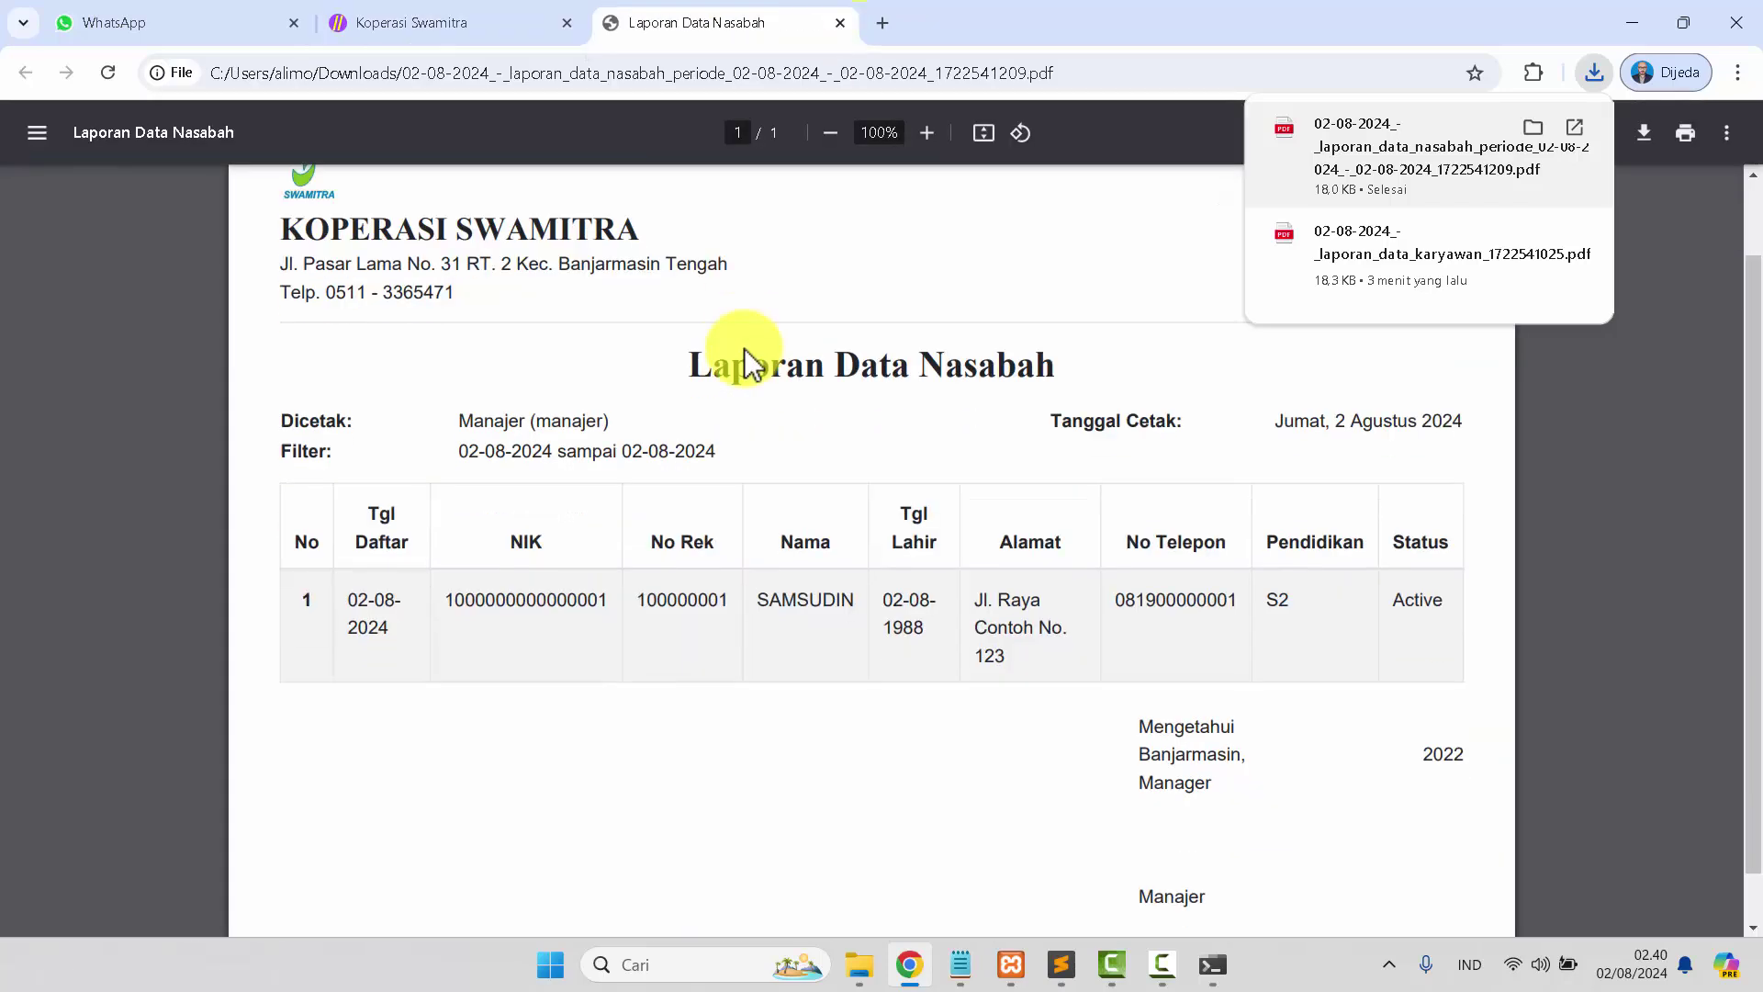
left_click(839, 23)
left_click(1041, 414)
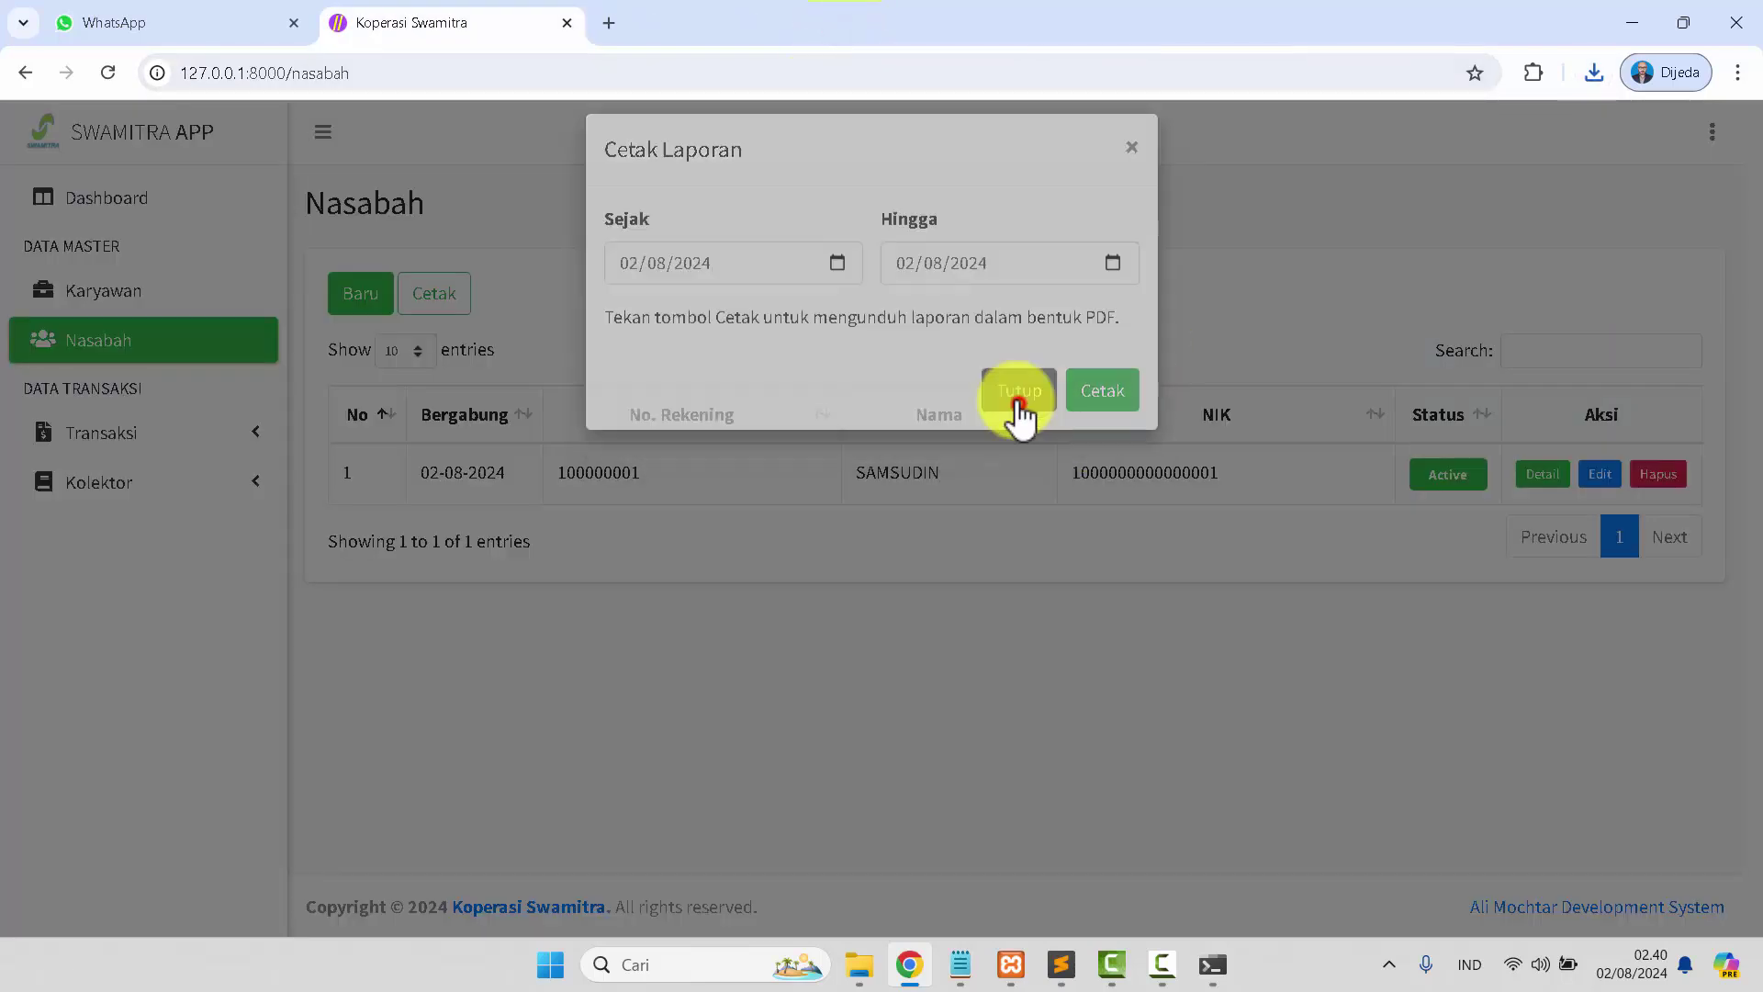
left_click(154, 448)
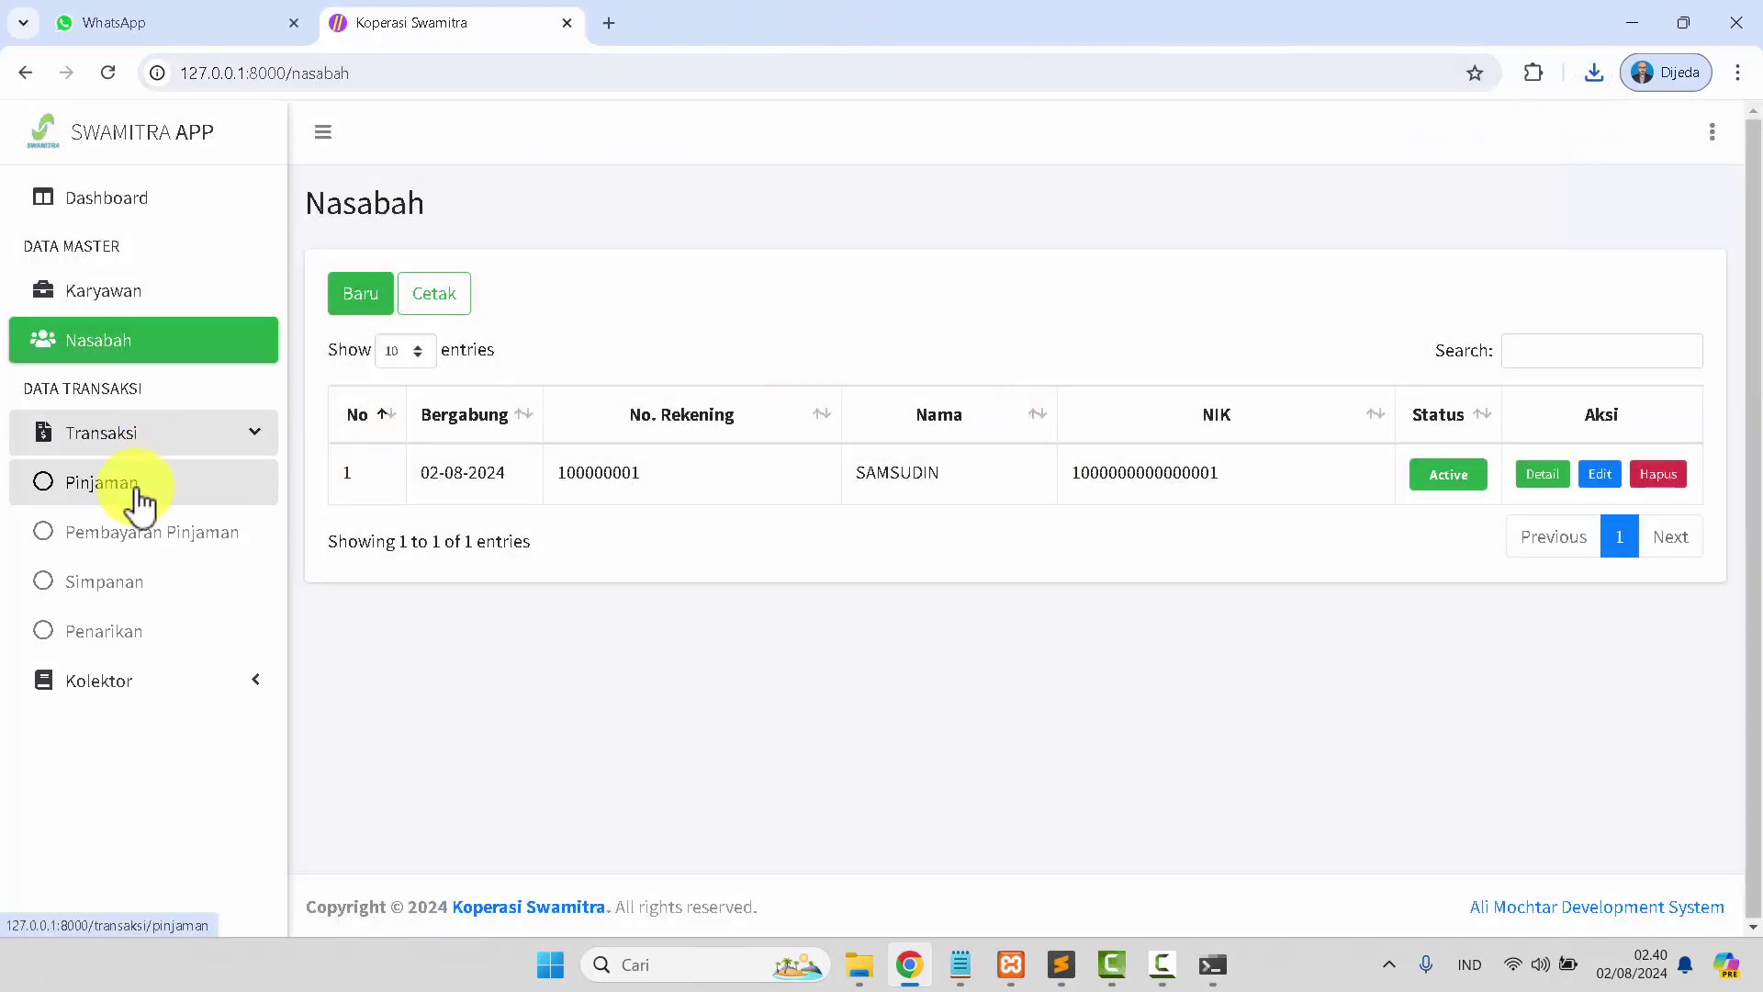
Start a new Pinjaman for the registered customer with Nominal Pinjaman 10000000.
left_click(136, 496)
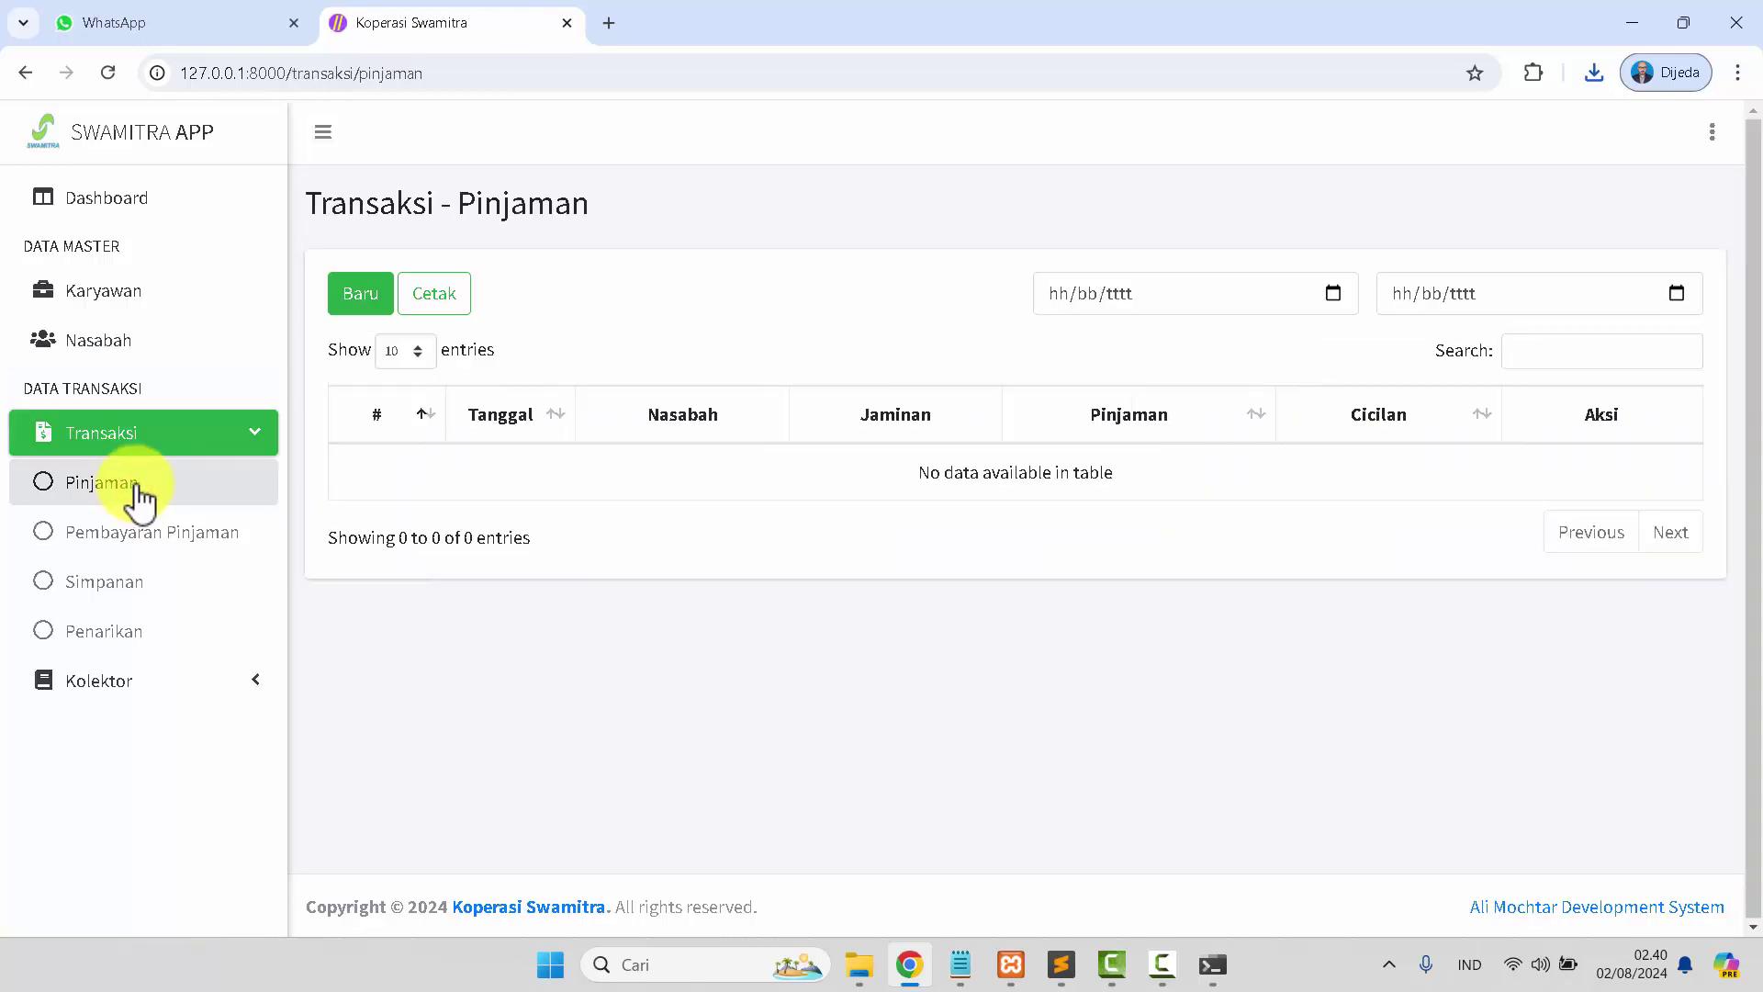
left_click(376, 303)
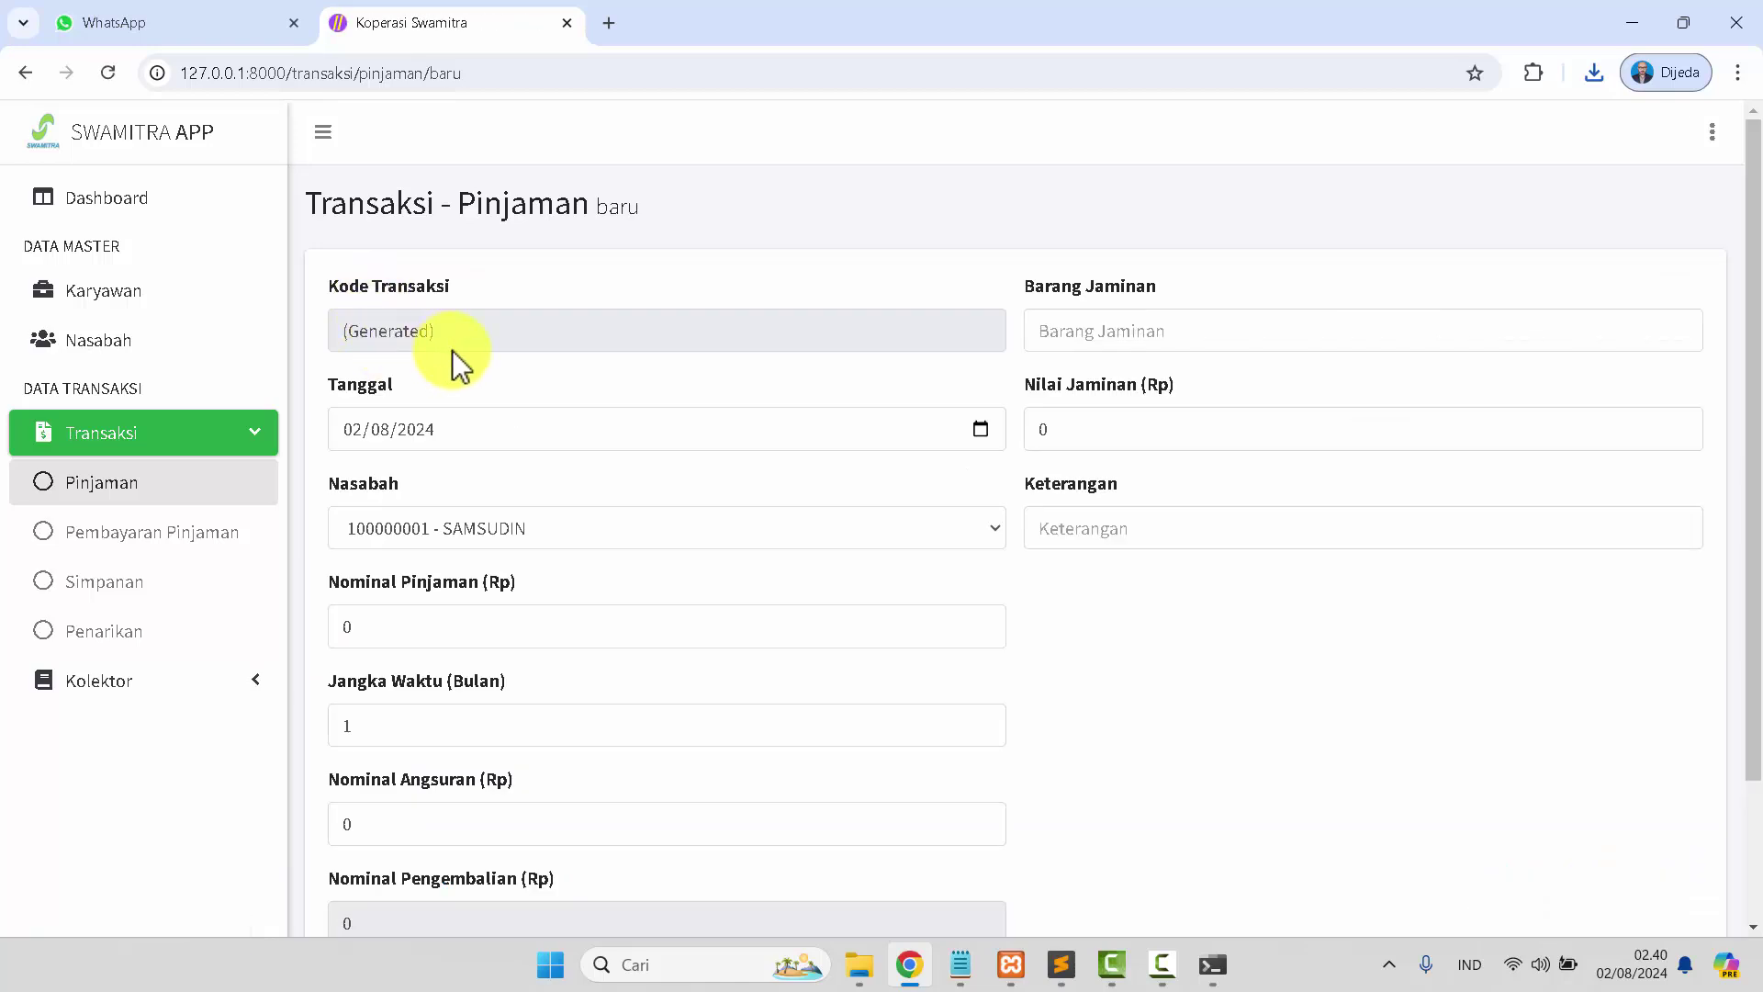
scroll(460, 500, "down", 1)
left_click(461, 420)
left_click(462, 447)
left_click_drag(453, 512, 320, 533)
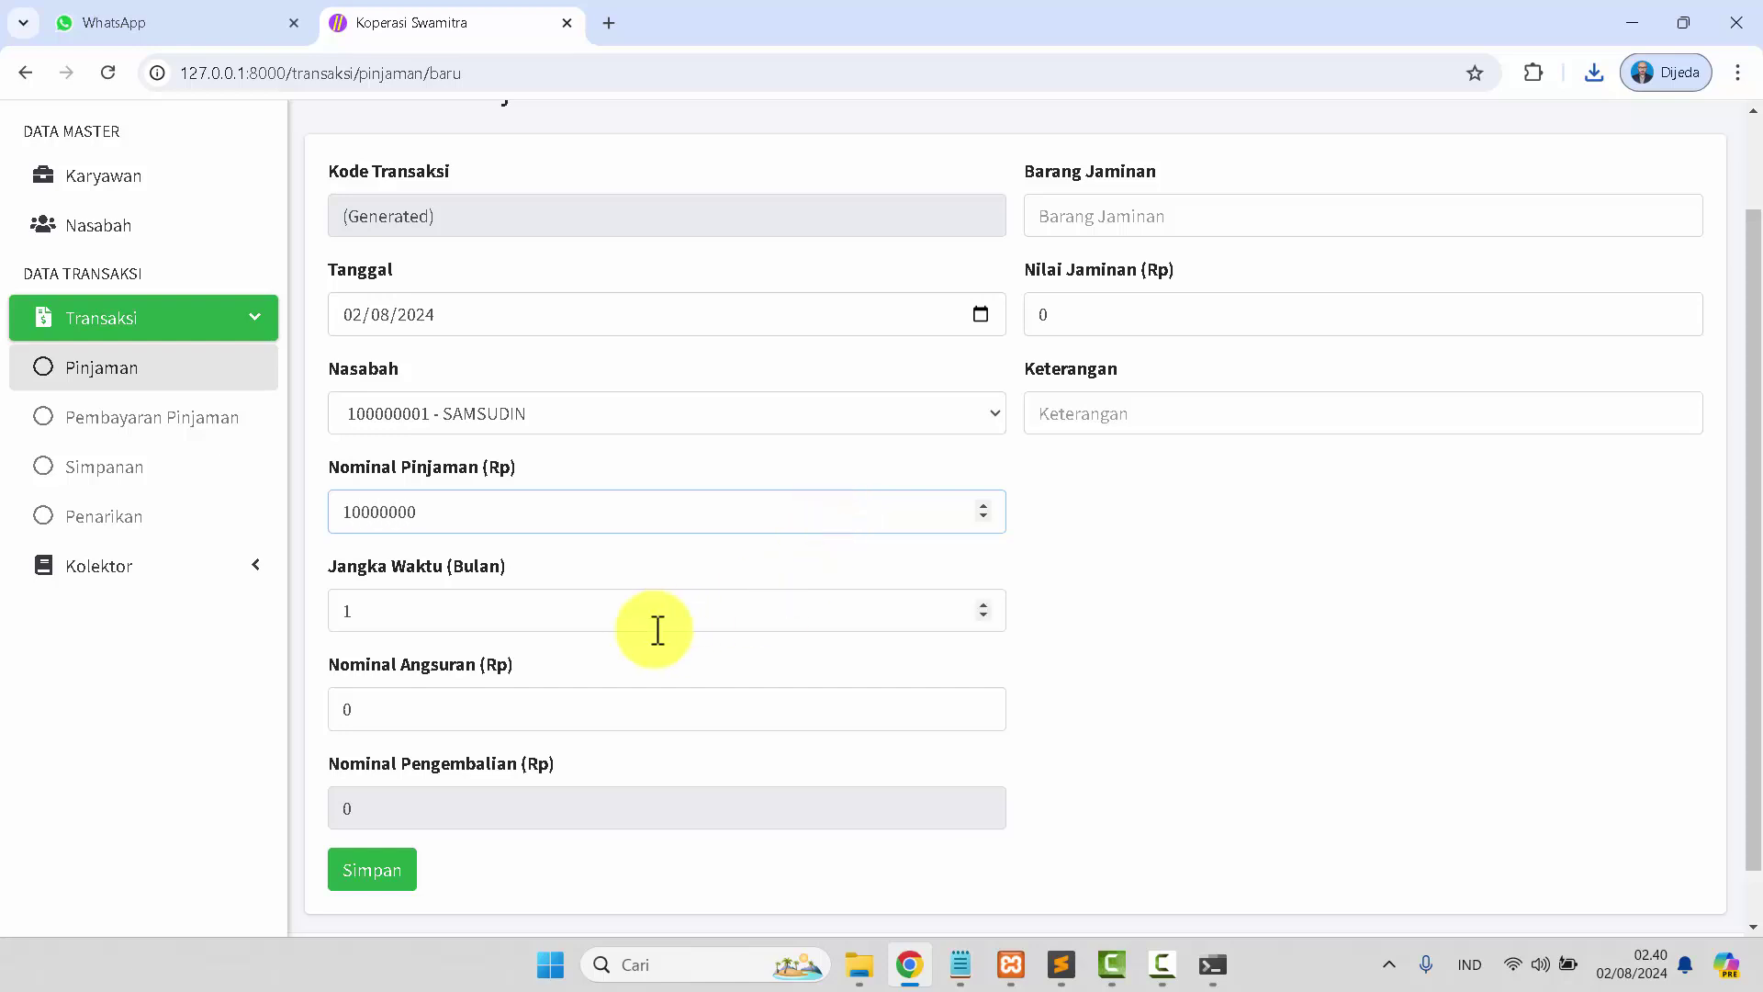
left_click(581, 624)
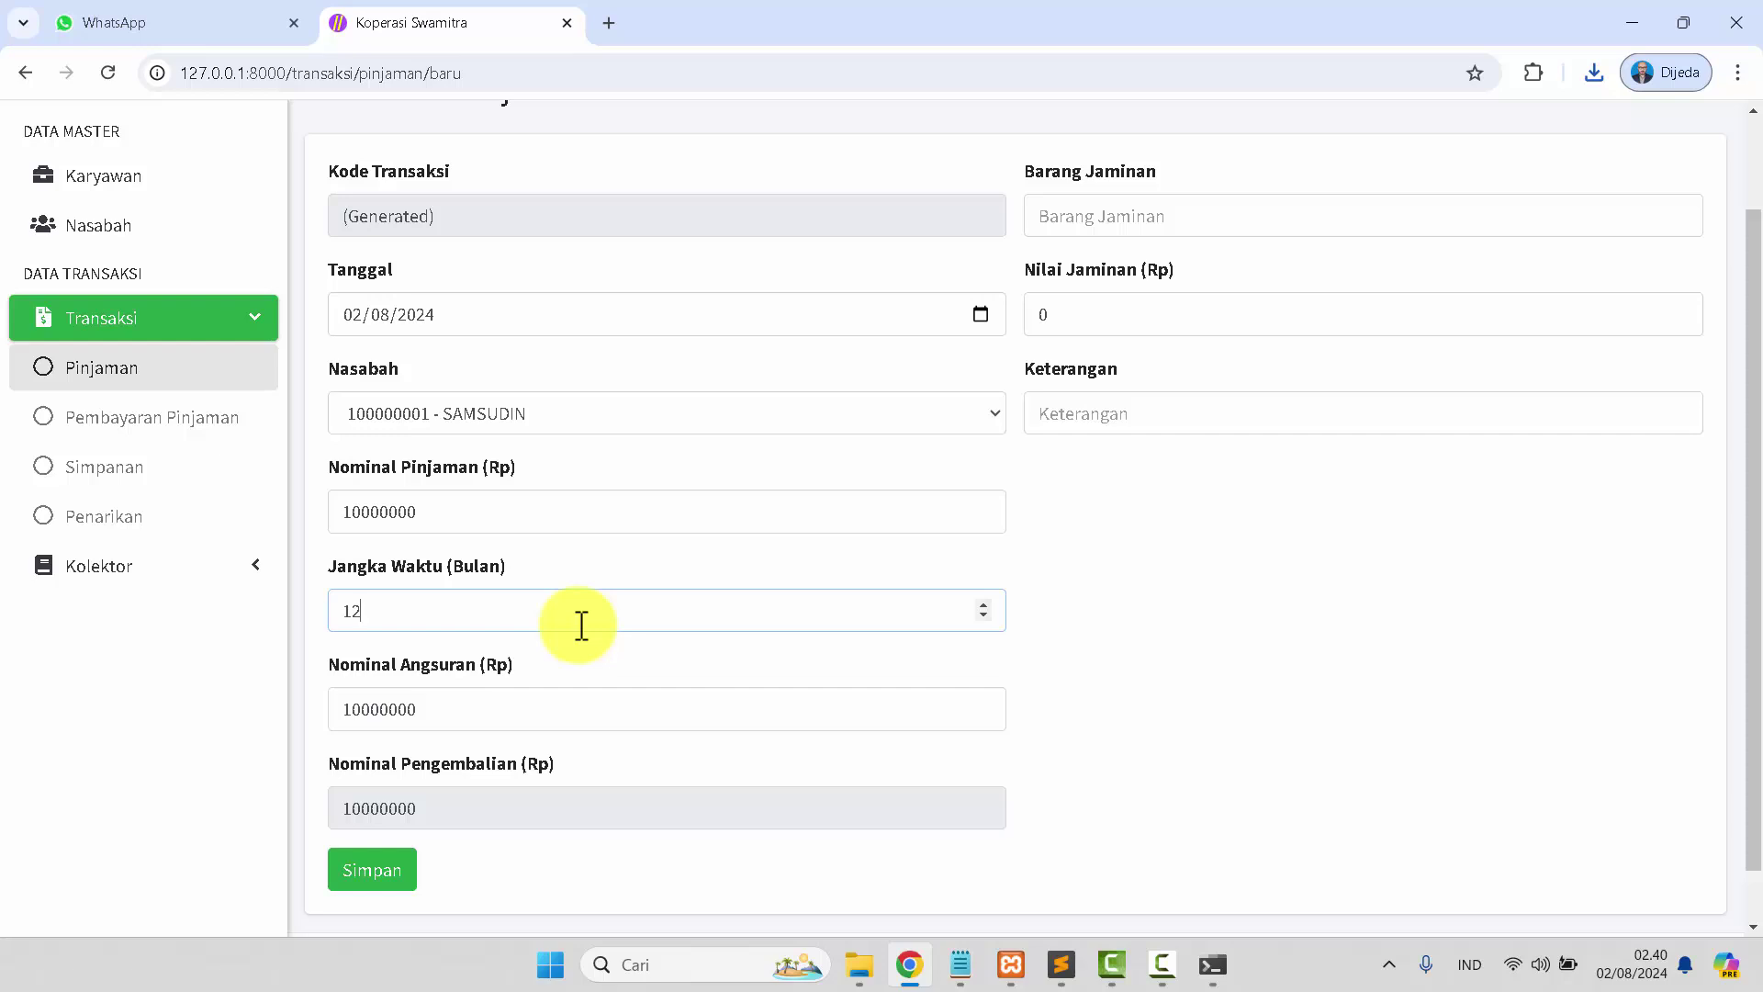
Enter BPKB MOTOR as the collateral item and attempt to save the loan.
left_click(1112, 215)
type("SERTIFI")
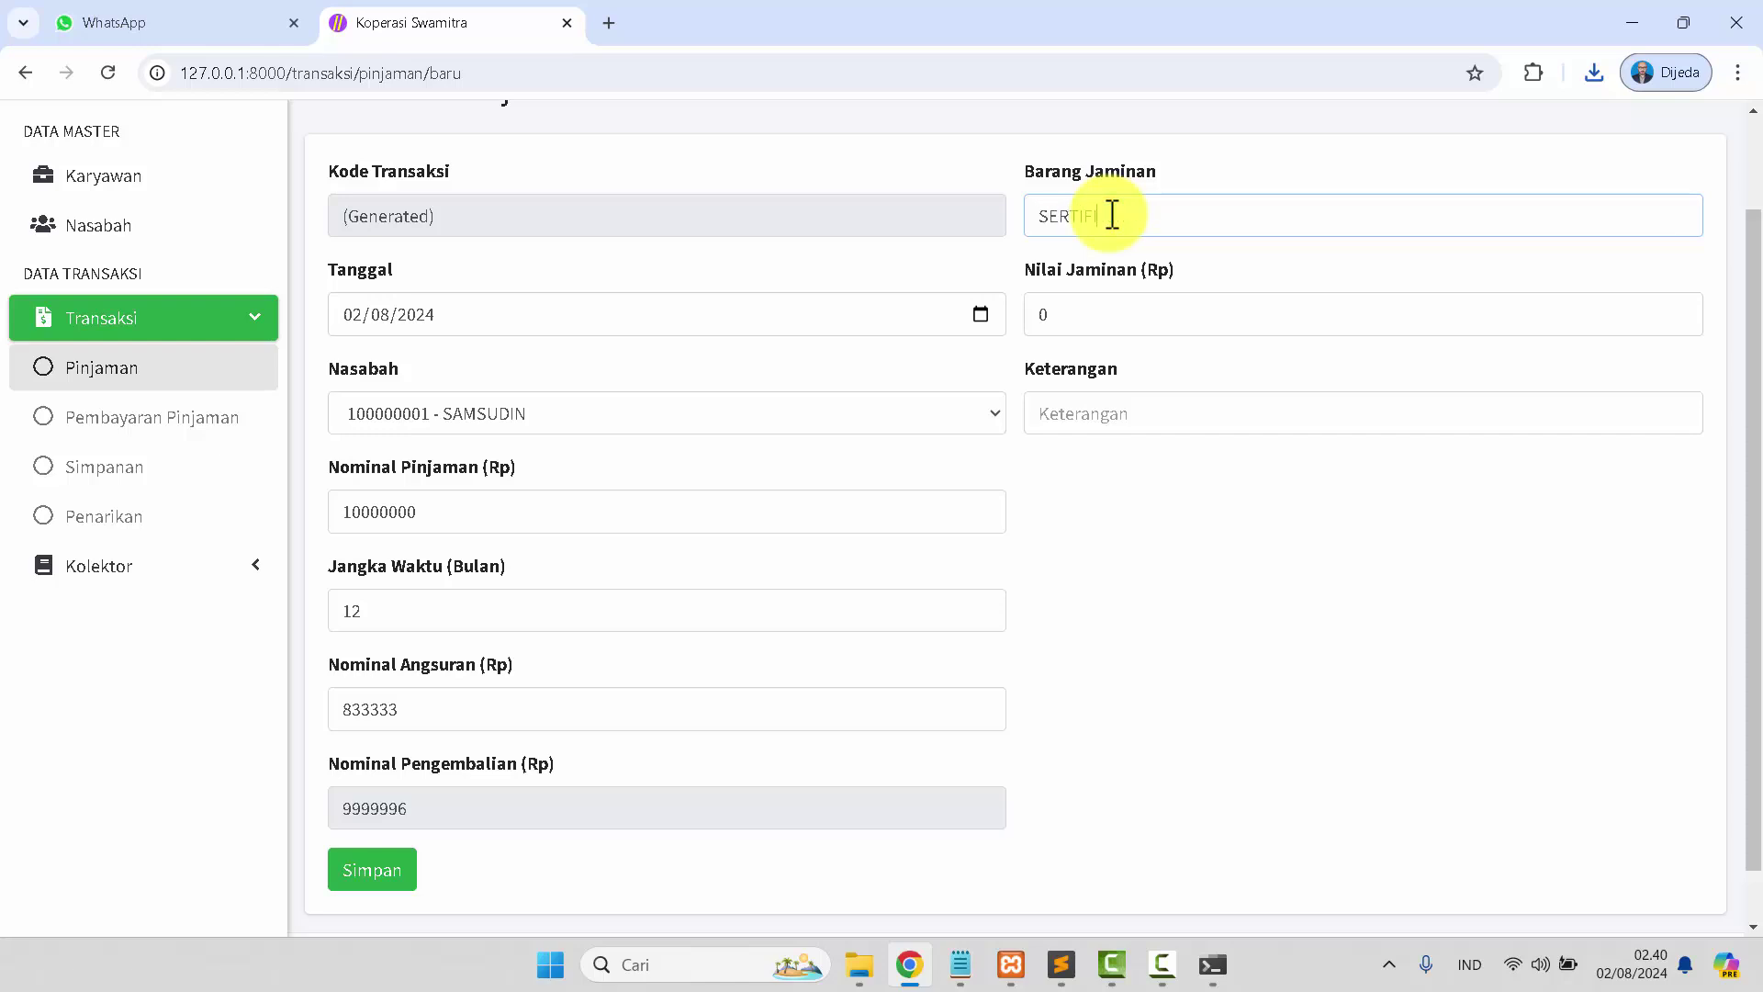
double_click(1112, 216)
type("BPKB MOTOR")
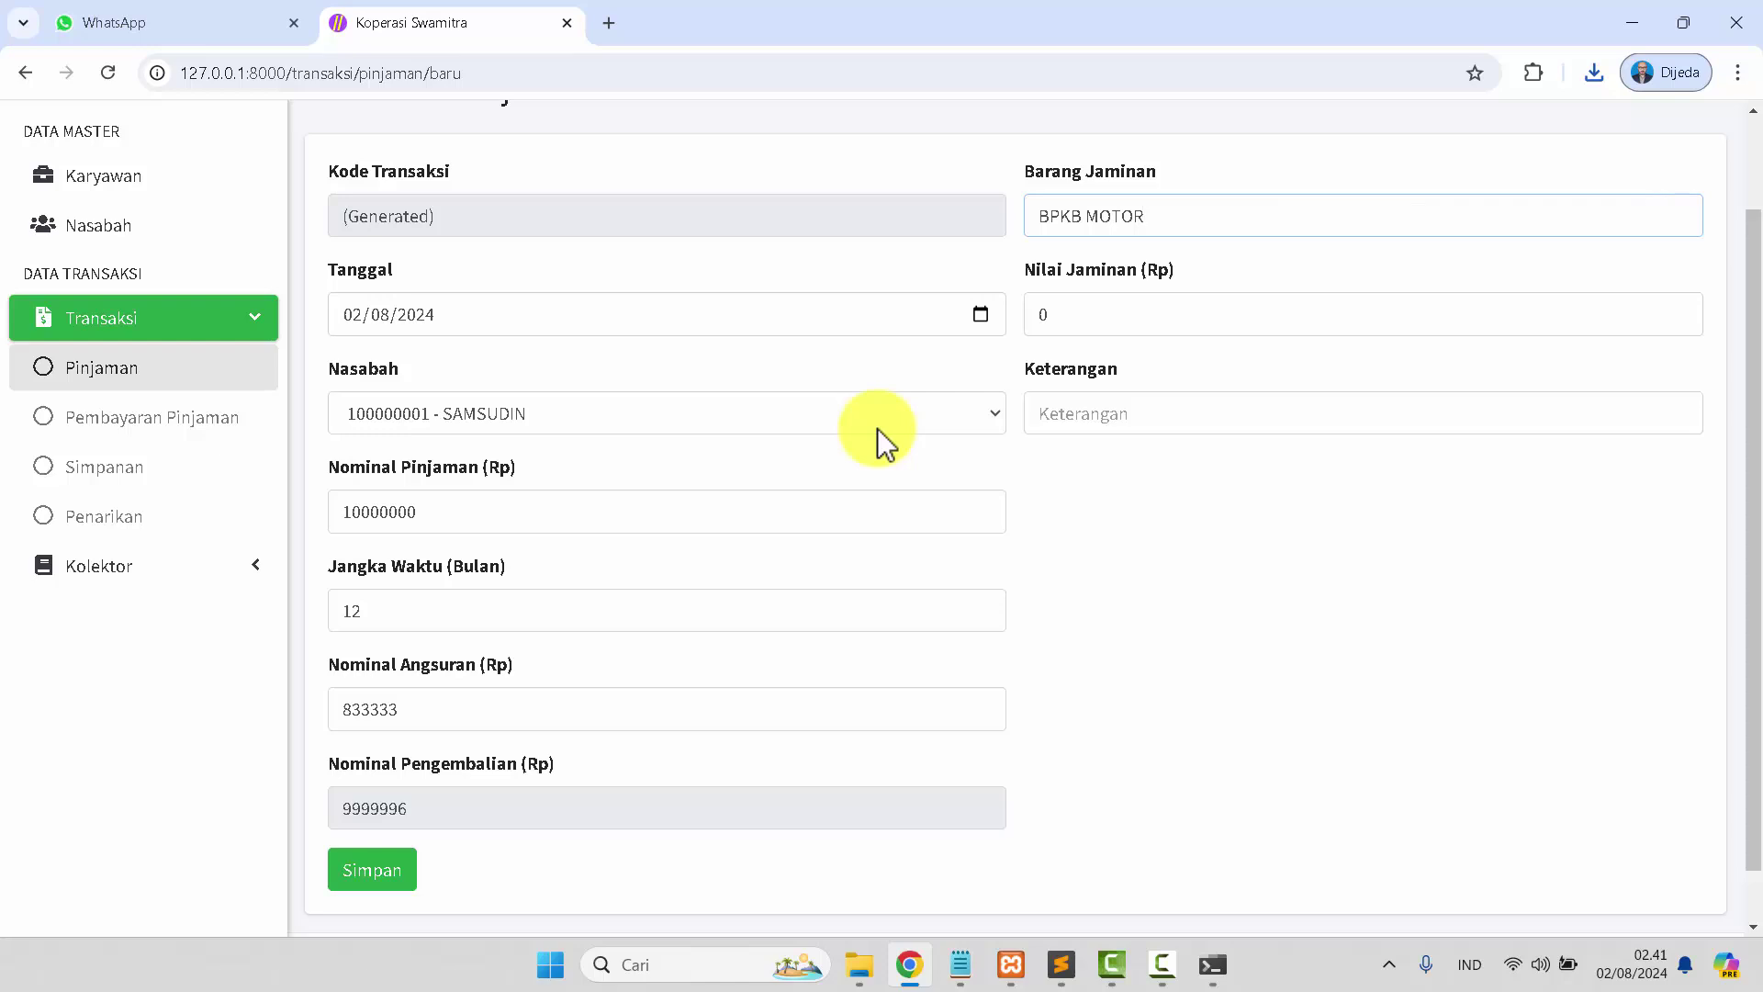
scroll(878, 428, "down", 1)
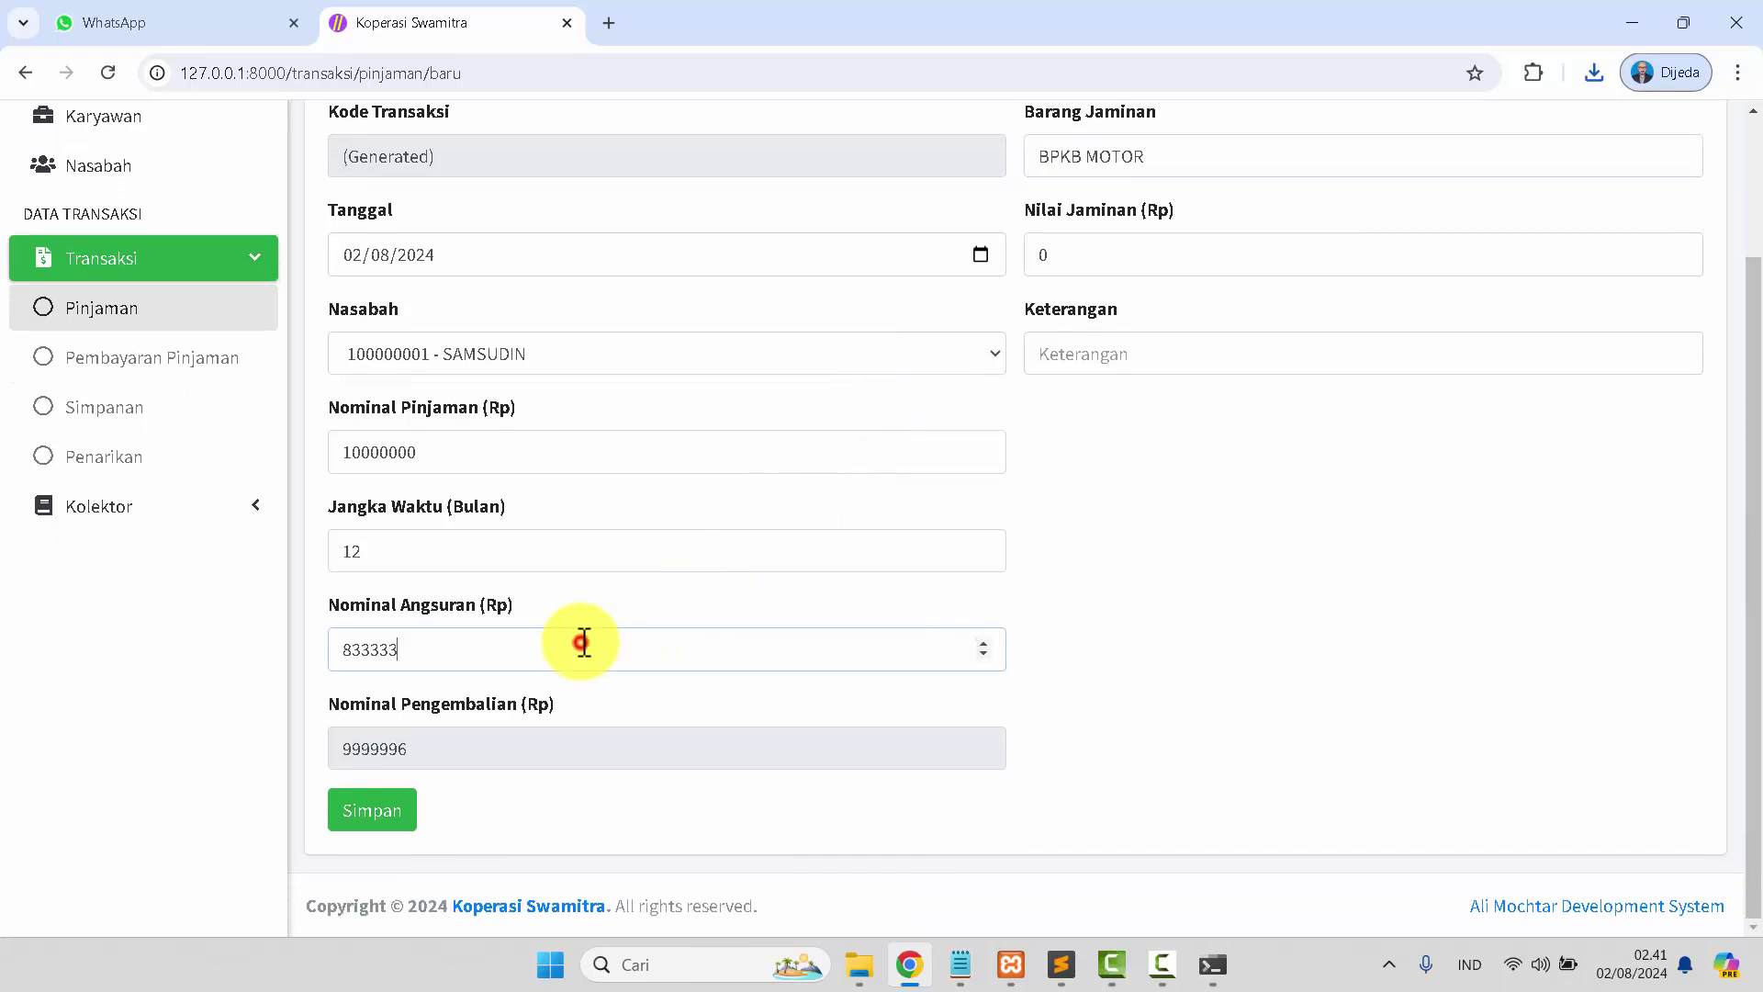
left_click(585, 564)
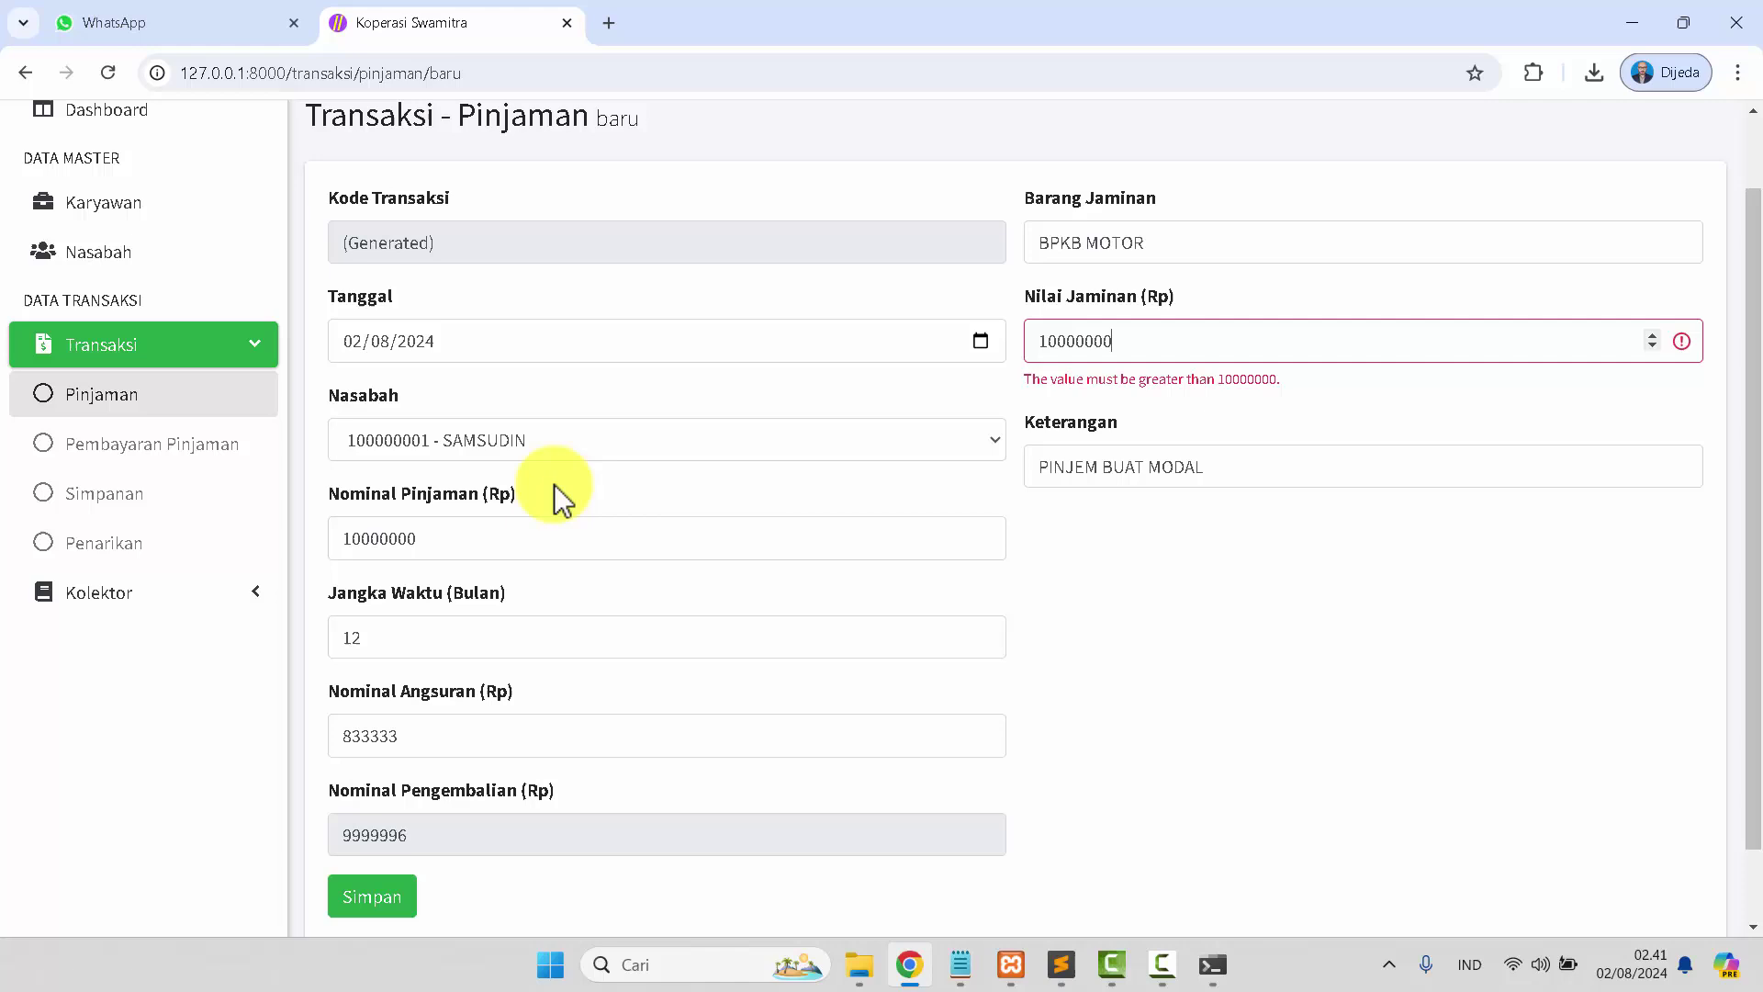
scroll(551, 499, "down", 1)
left_click(371, 808)
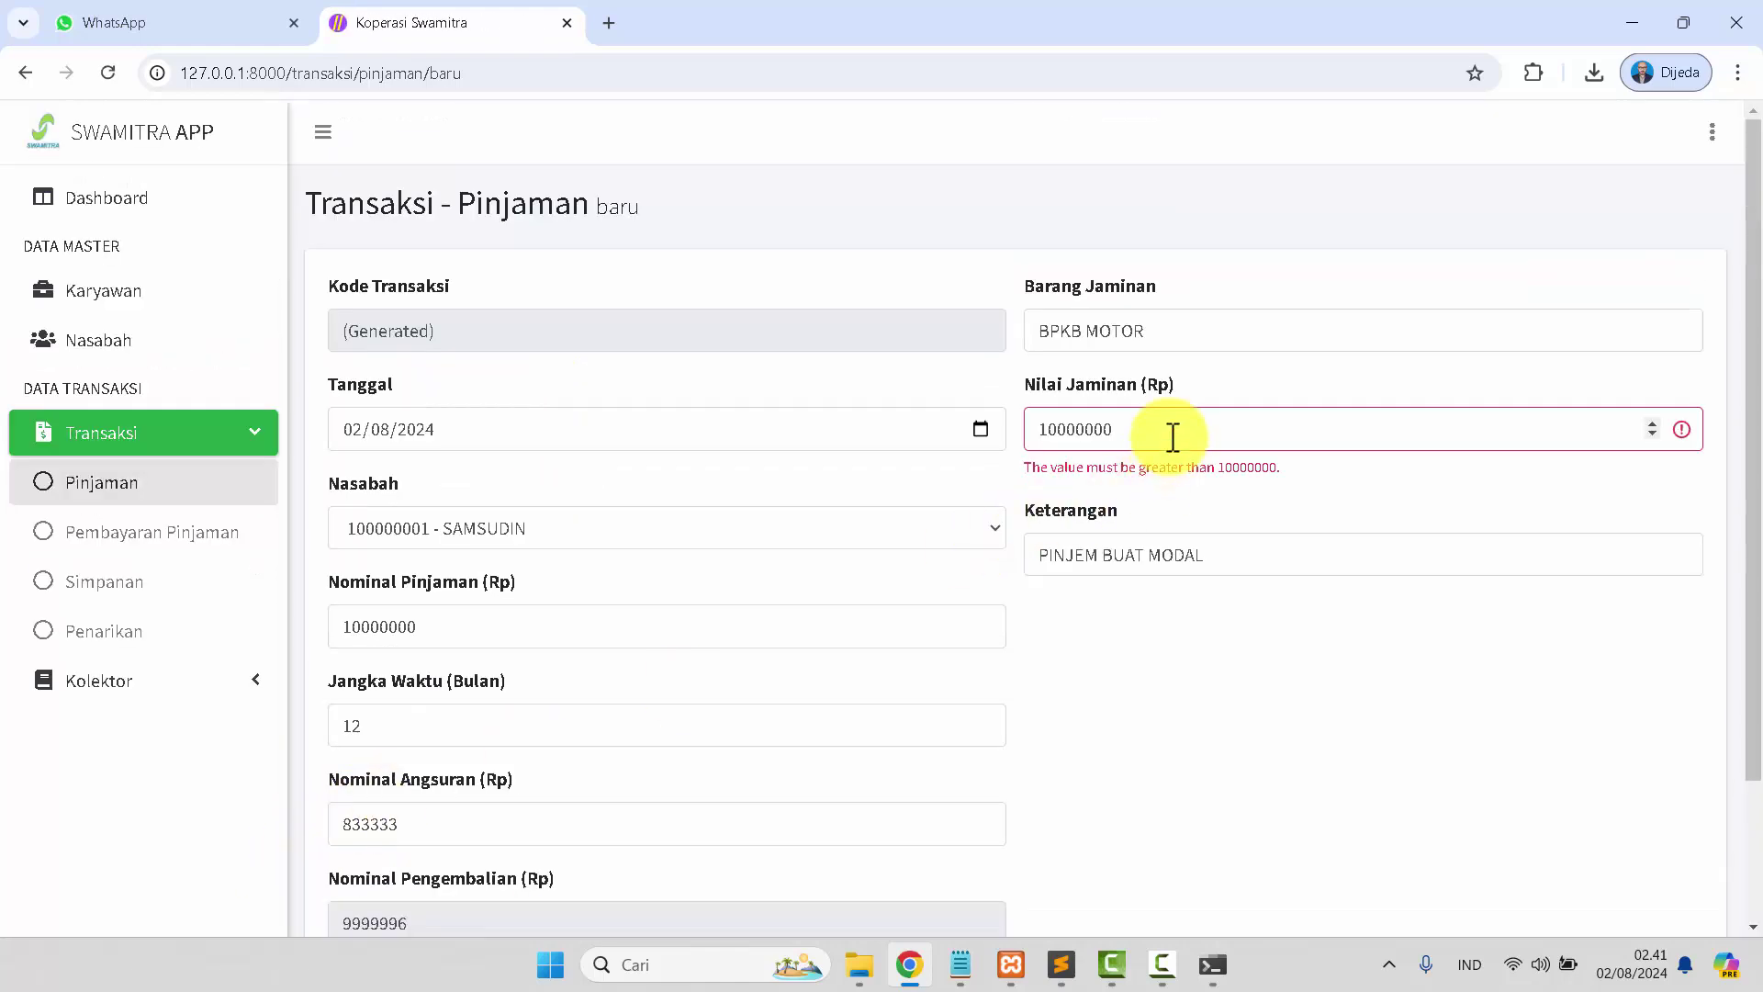
Edit the collateral value and try saving the loan again.
left_click_drag(1173, 438, 1034, 464)
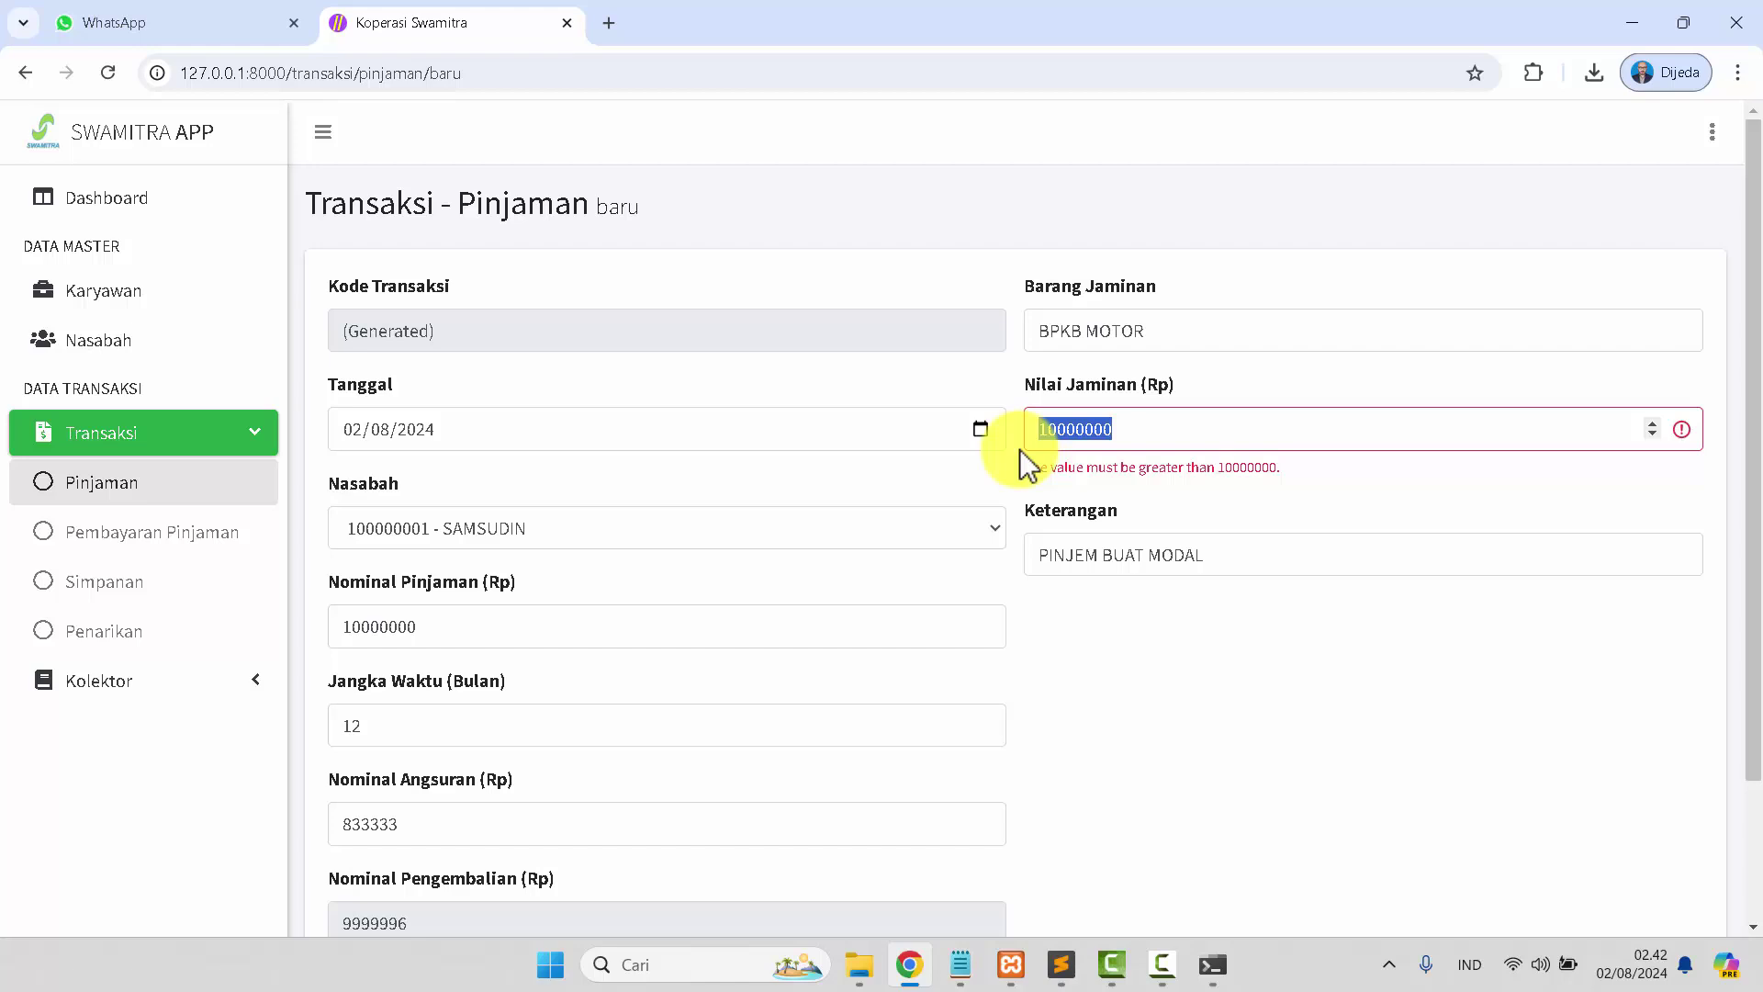
key("BackSpace")
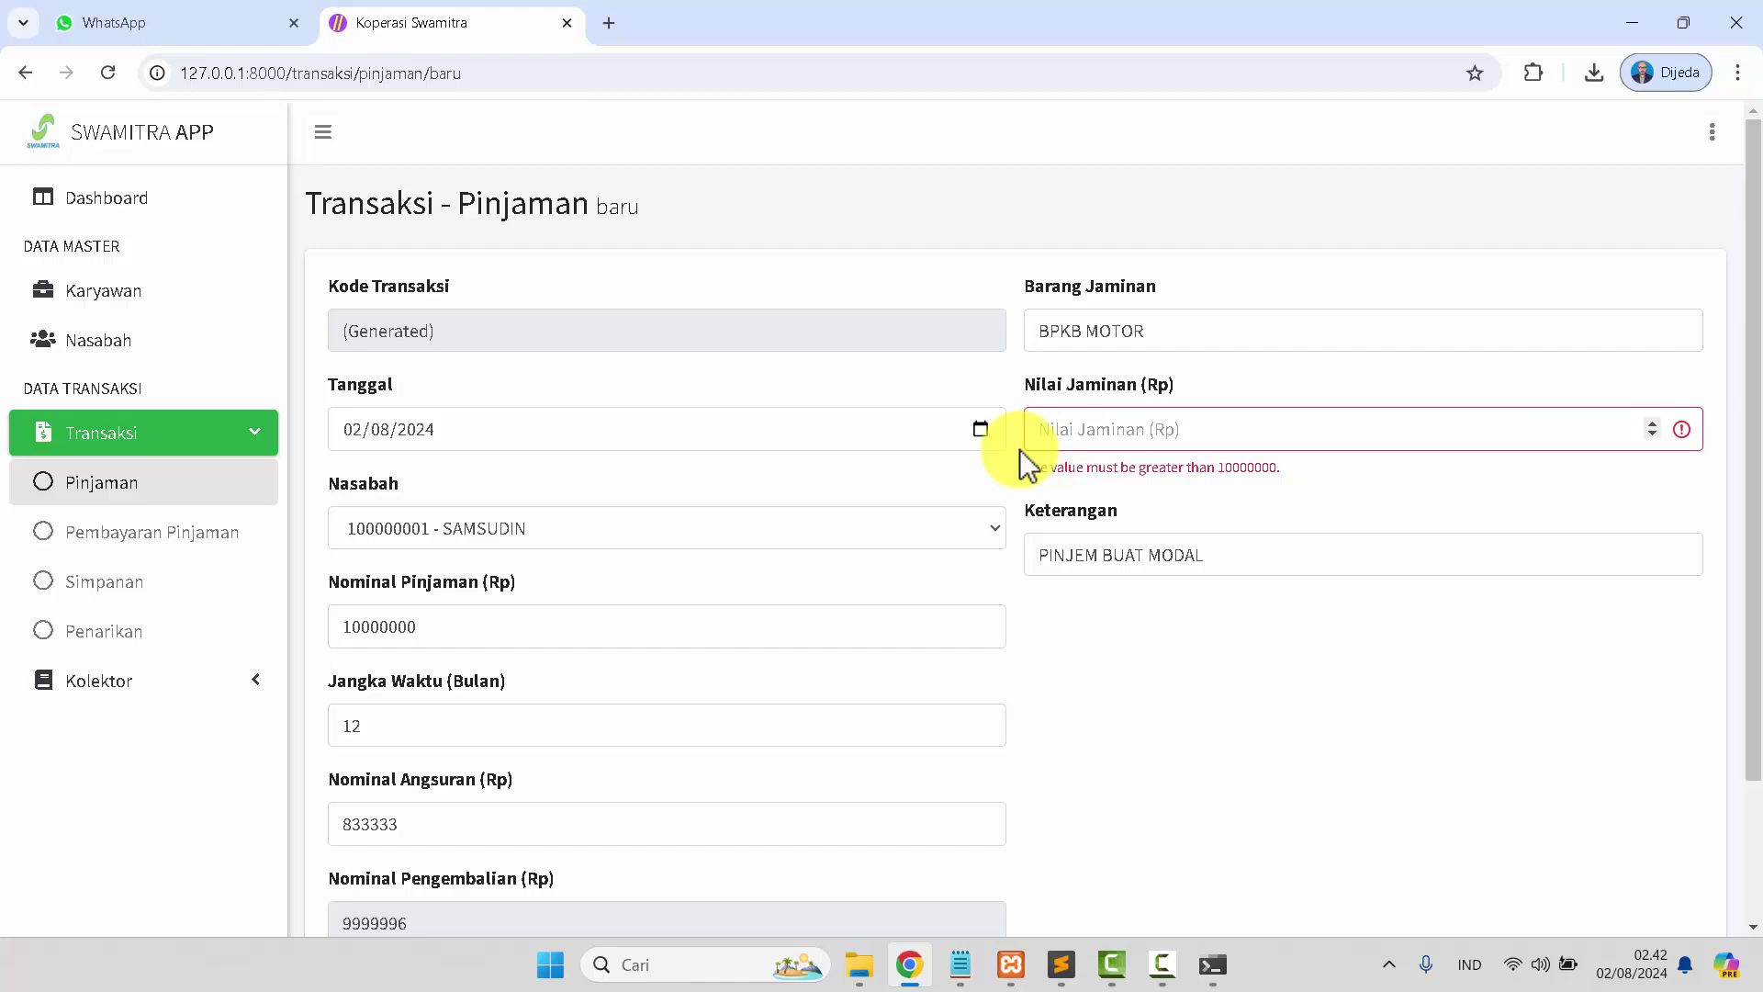
type("500000")
scroll(614, 713, "down", 2)
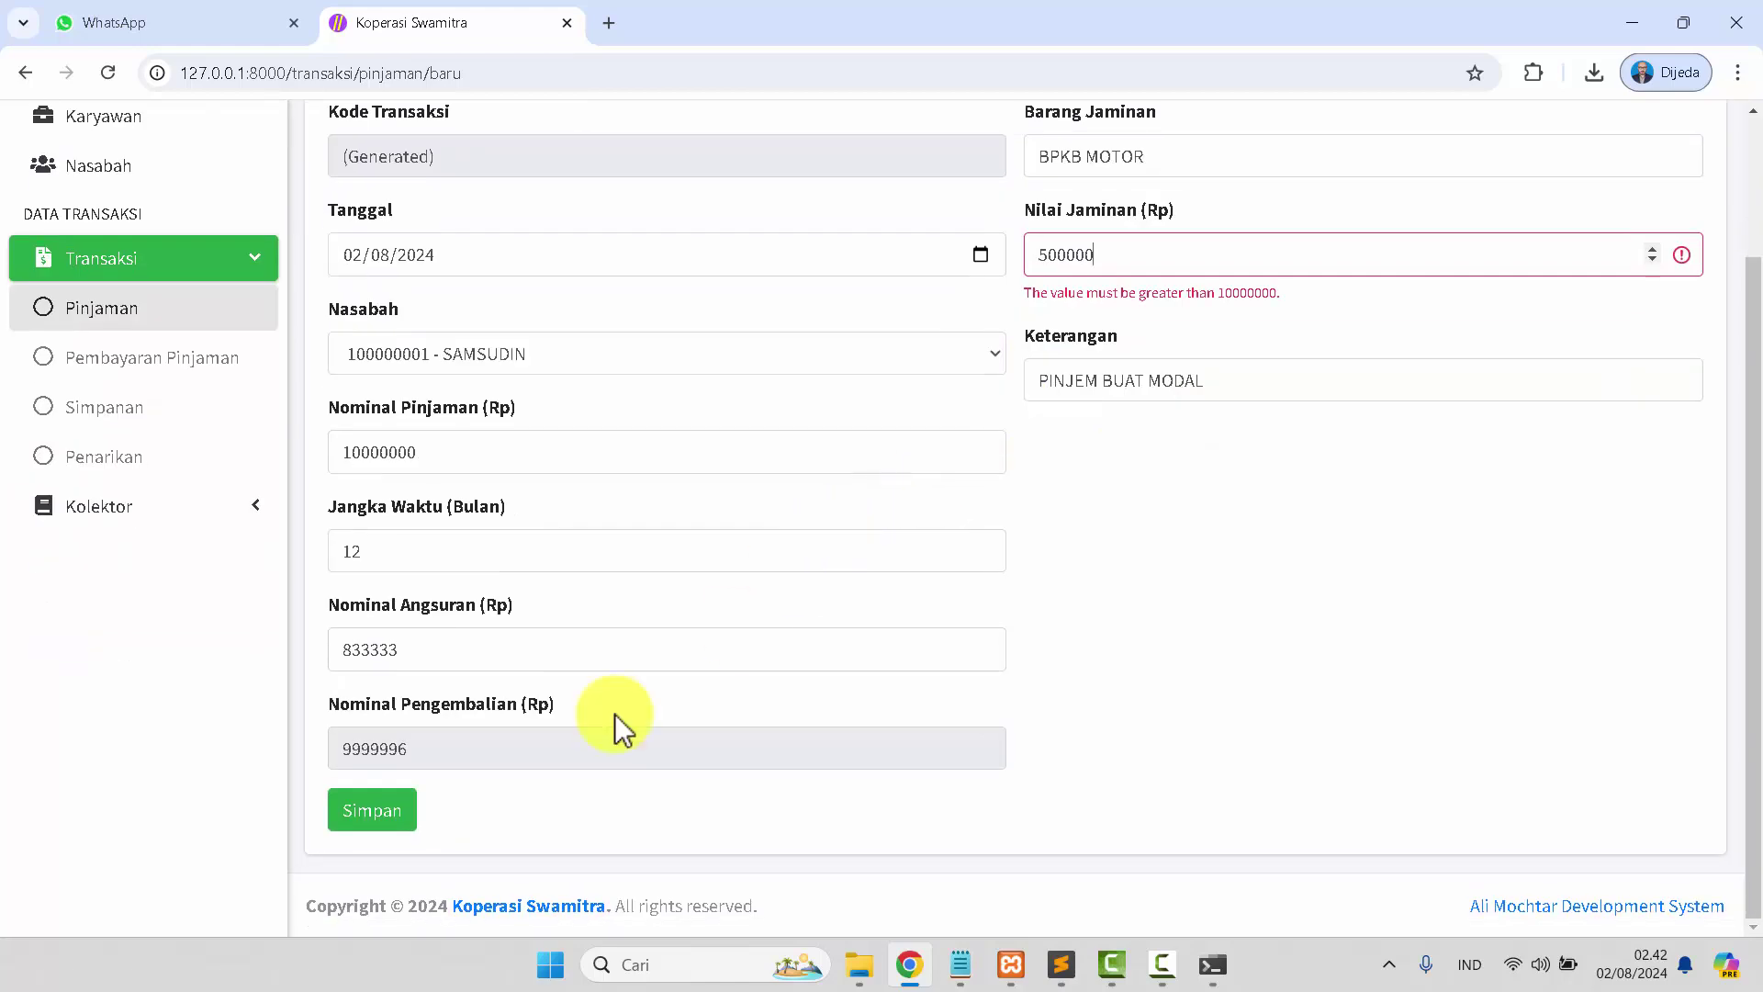
left_click(372, 812)
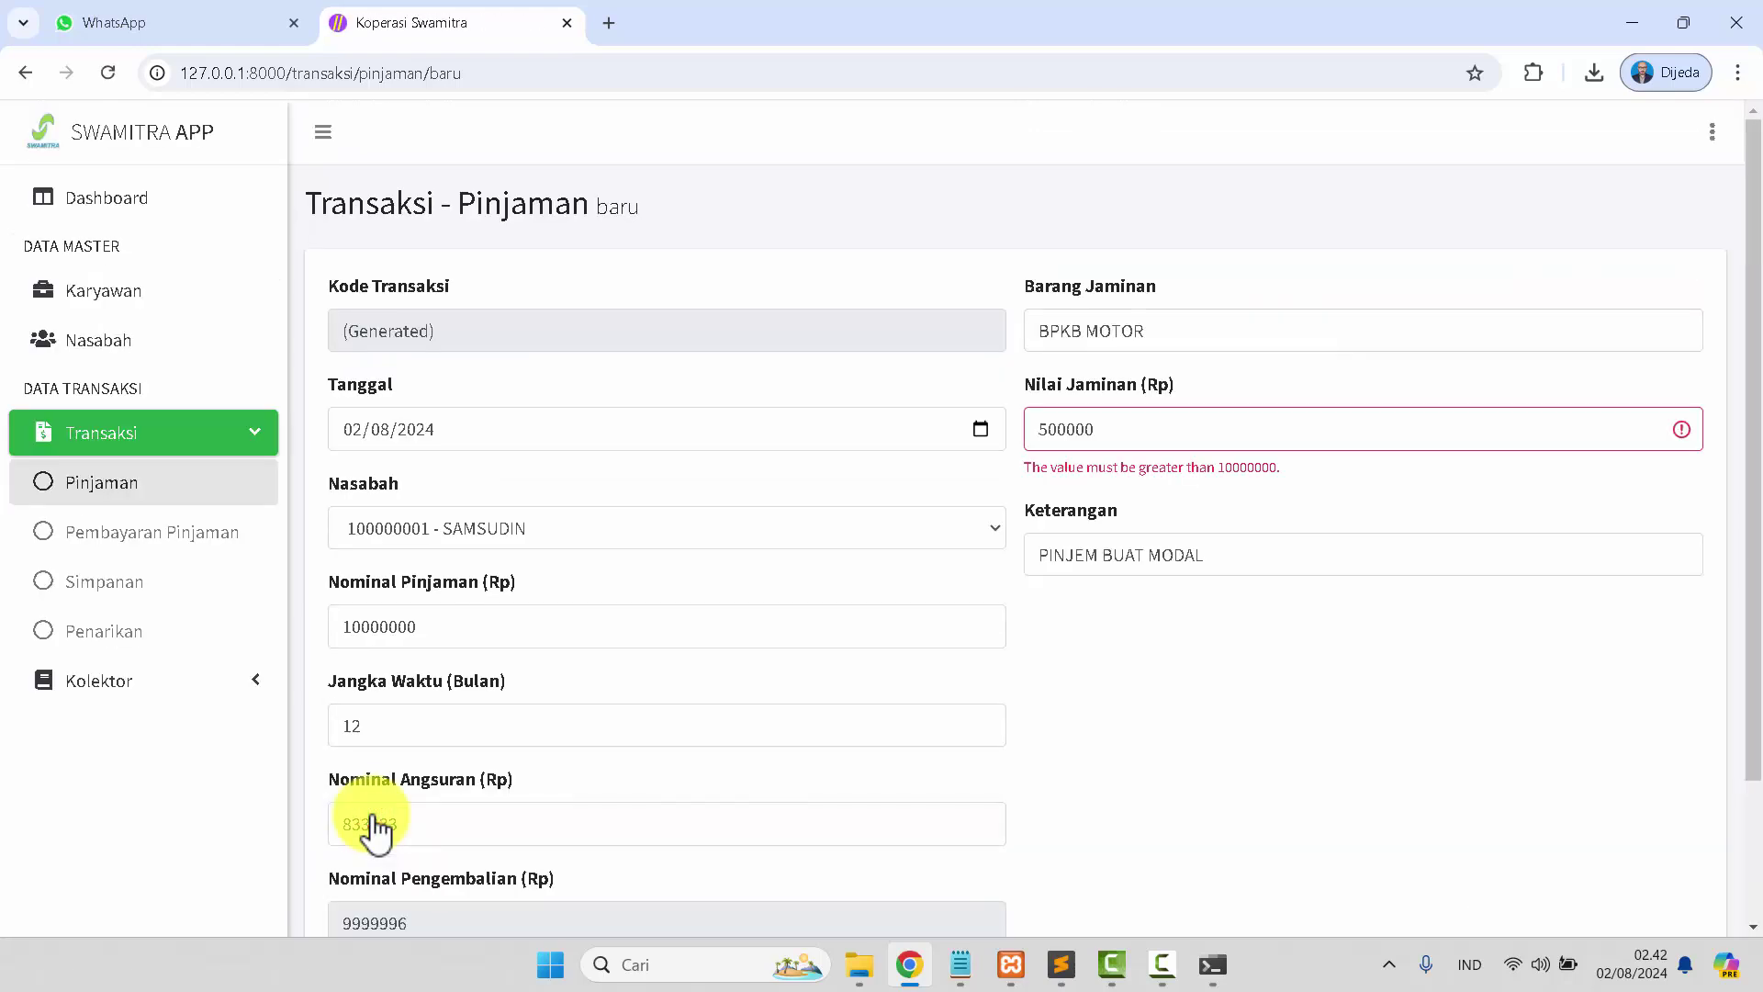
scroll(372, 831, "down", 2)
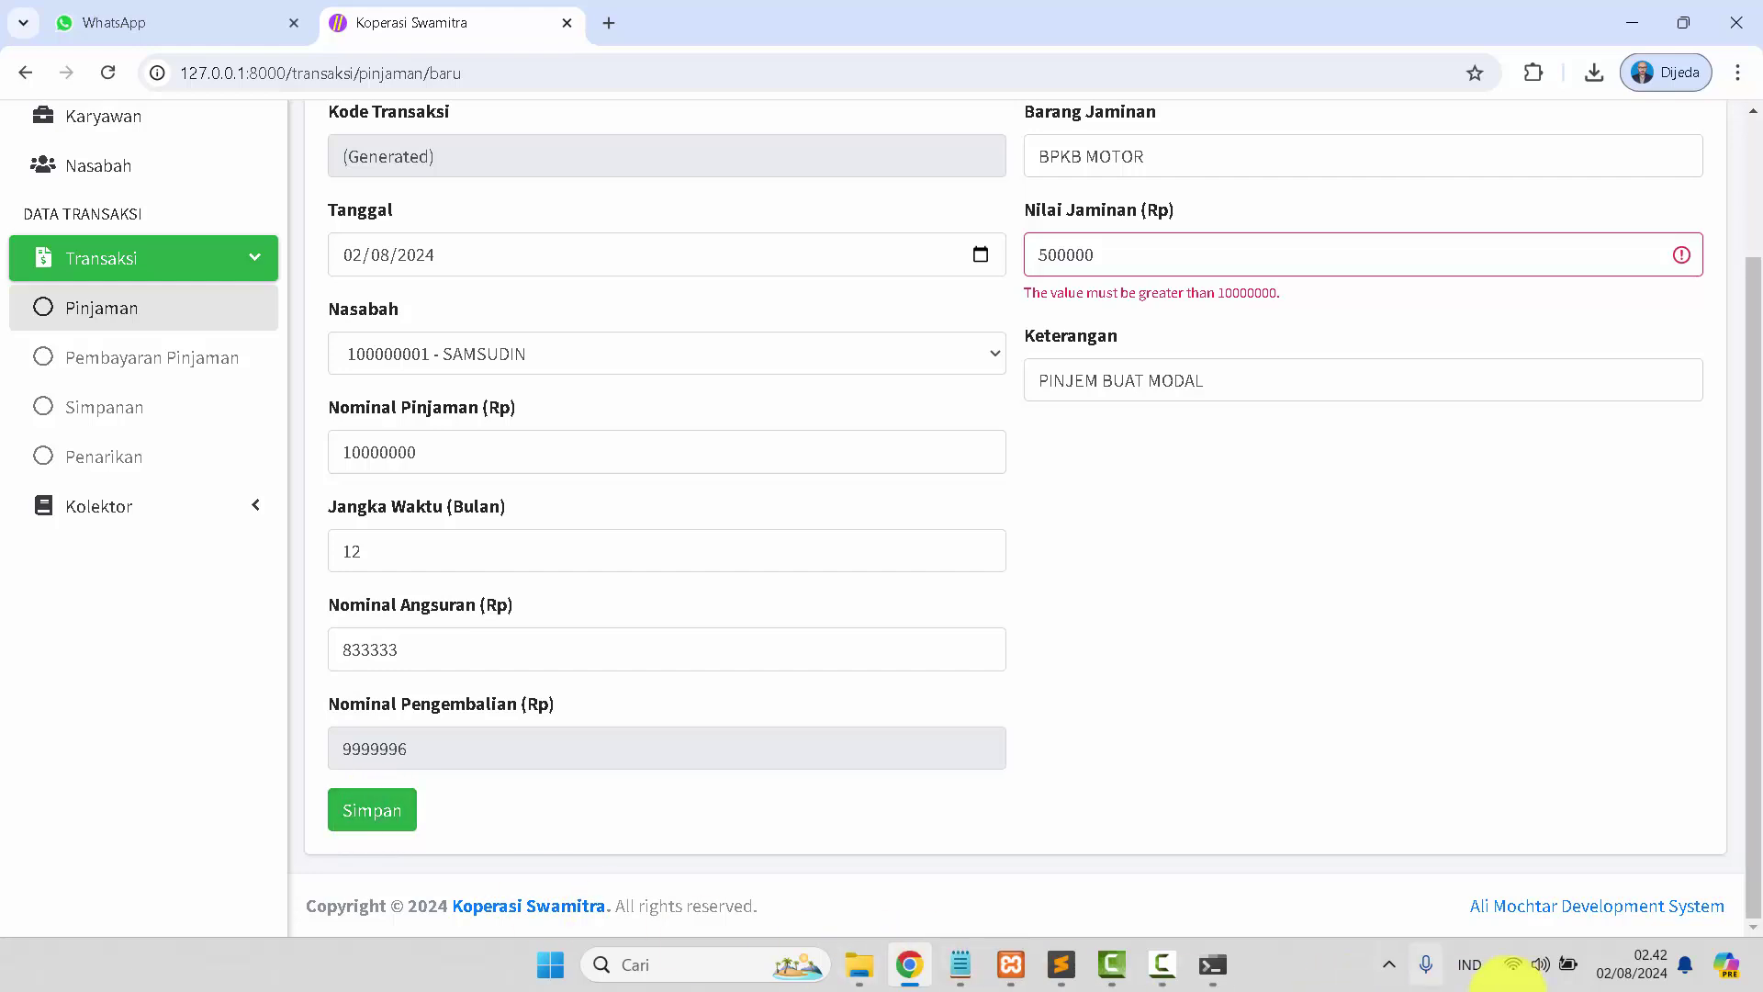
scroll(1377, 808, "up", 2)
Set the collateral value to 15000000, above the 10000000 loan amount.
left_click_drag(1179, 272, 1036, 272)
left_click(1096, 369)
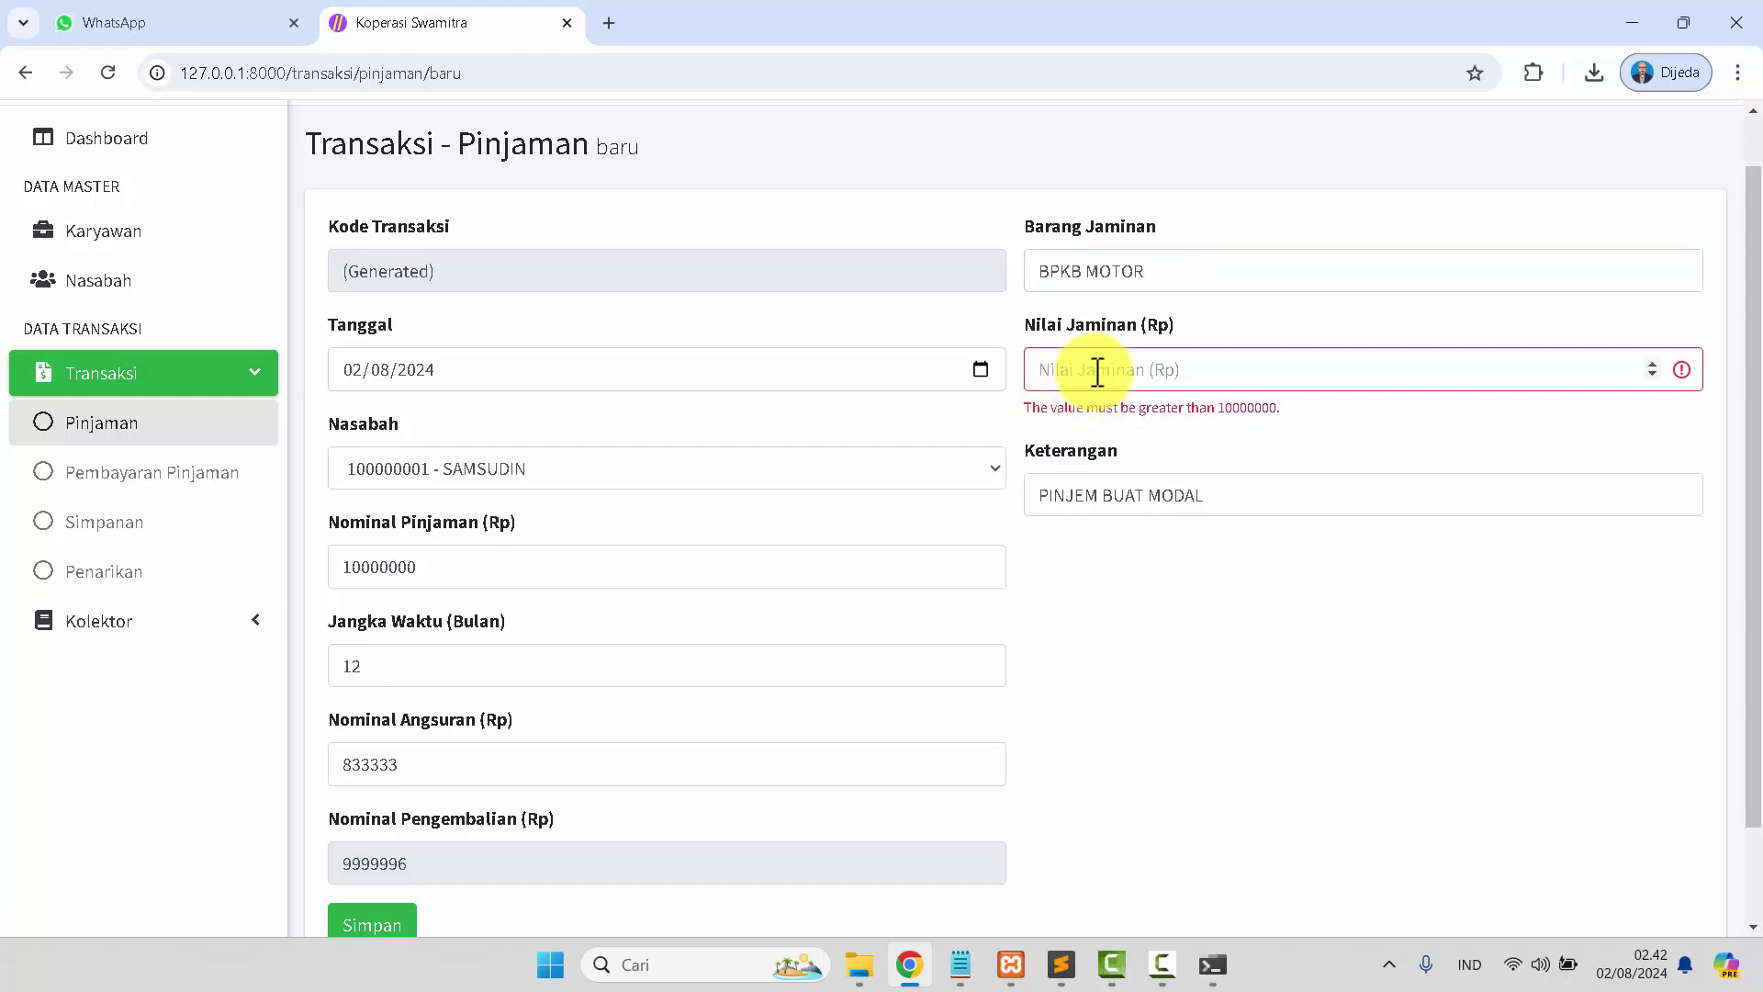
type("15")
left_click_drag(389, 566, 428, 569)
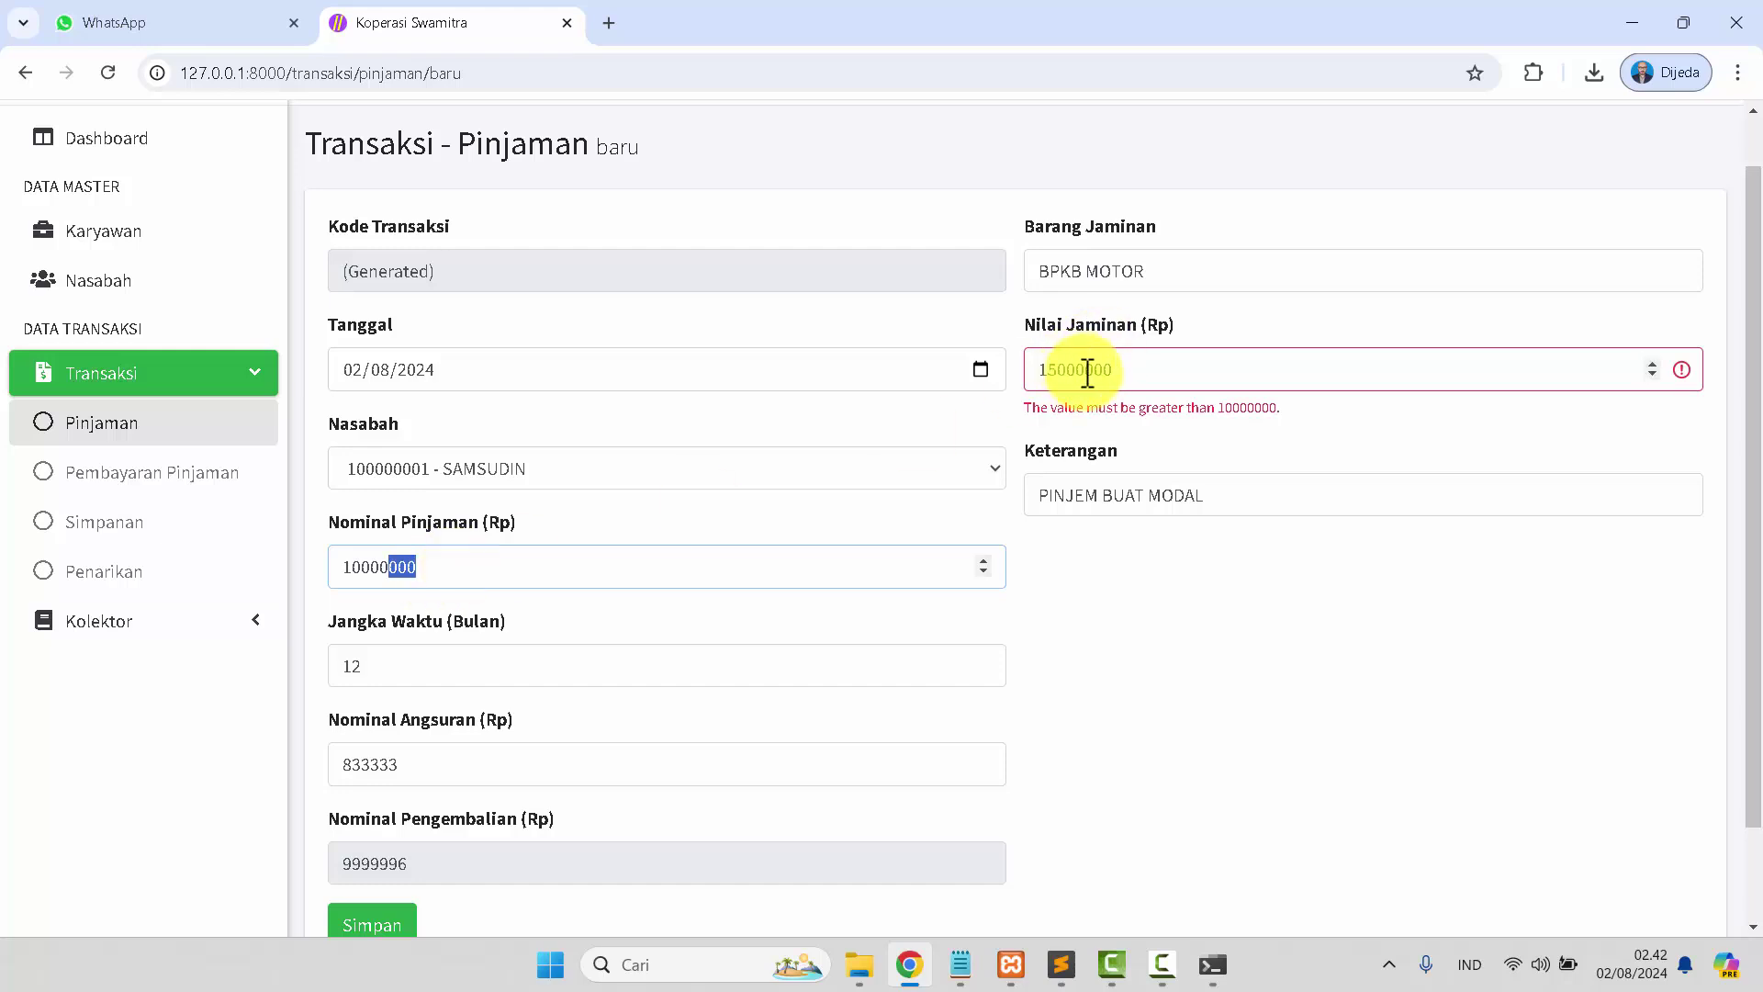
left_click_drag(1084, 370, 1130, 382)
scroll(632, 723, "down", 1)
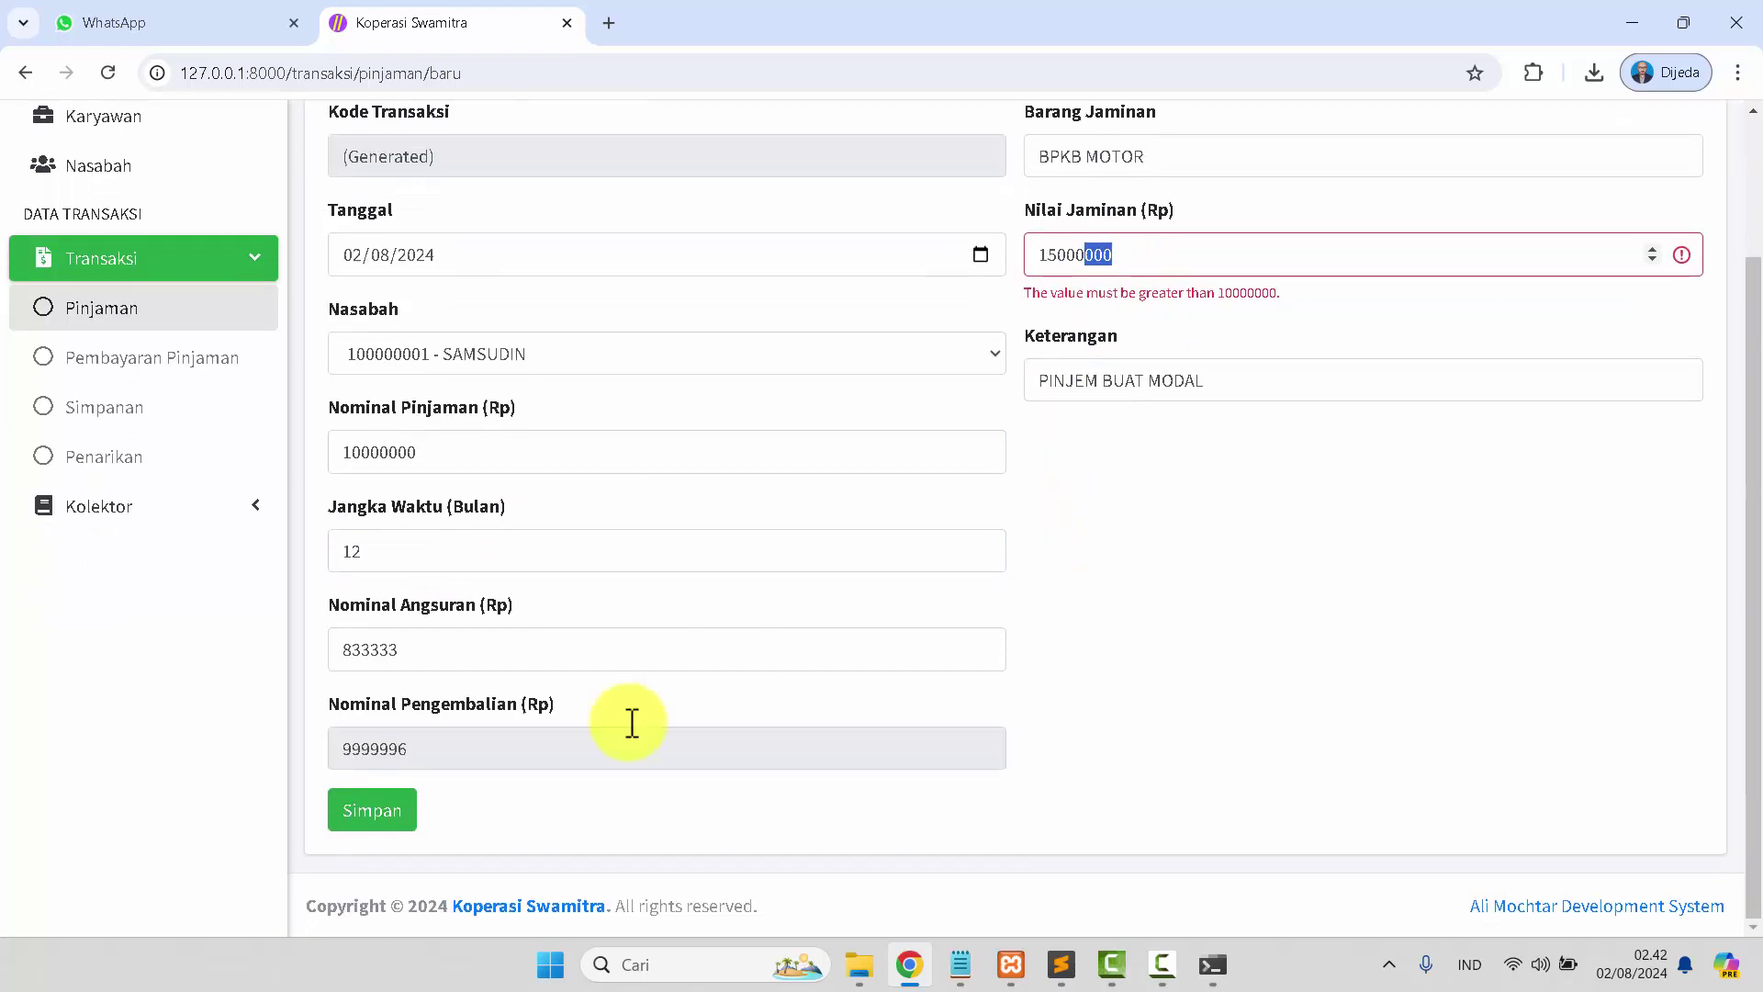
Save loan PI-00001 and check its details before returning to the loan list.
left_click(372, 810)
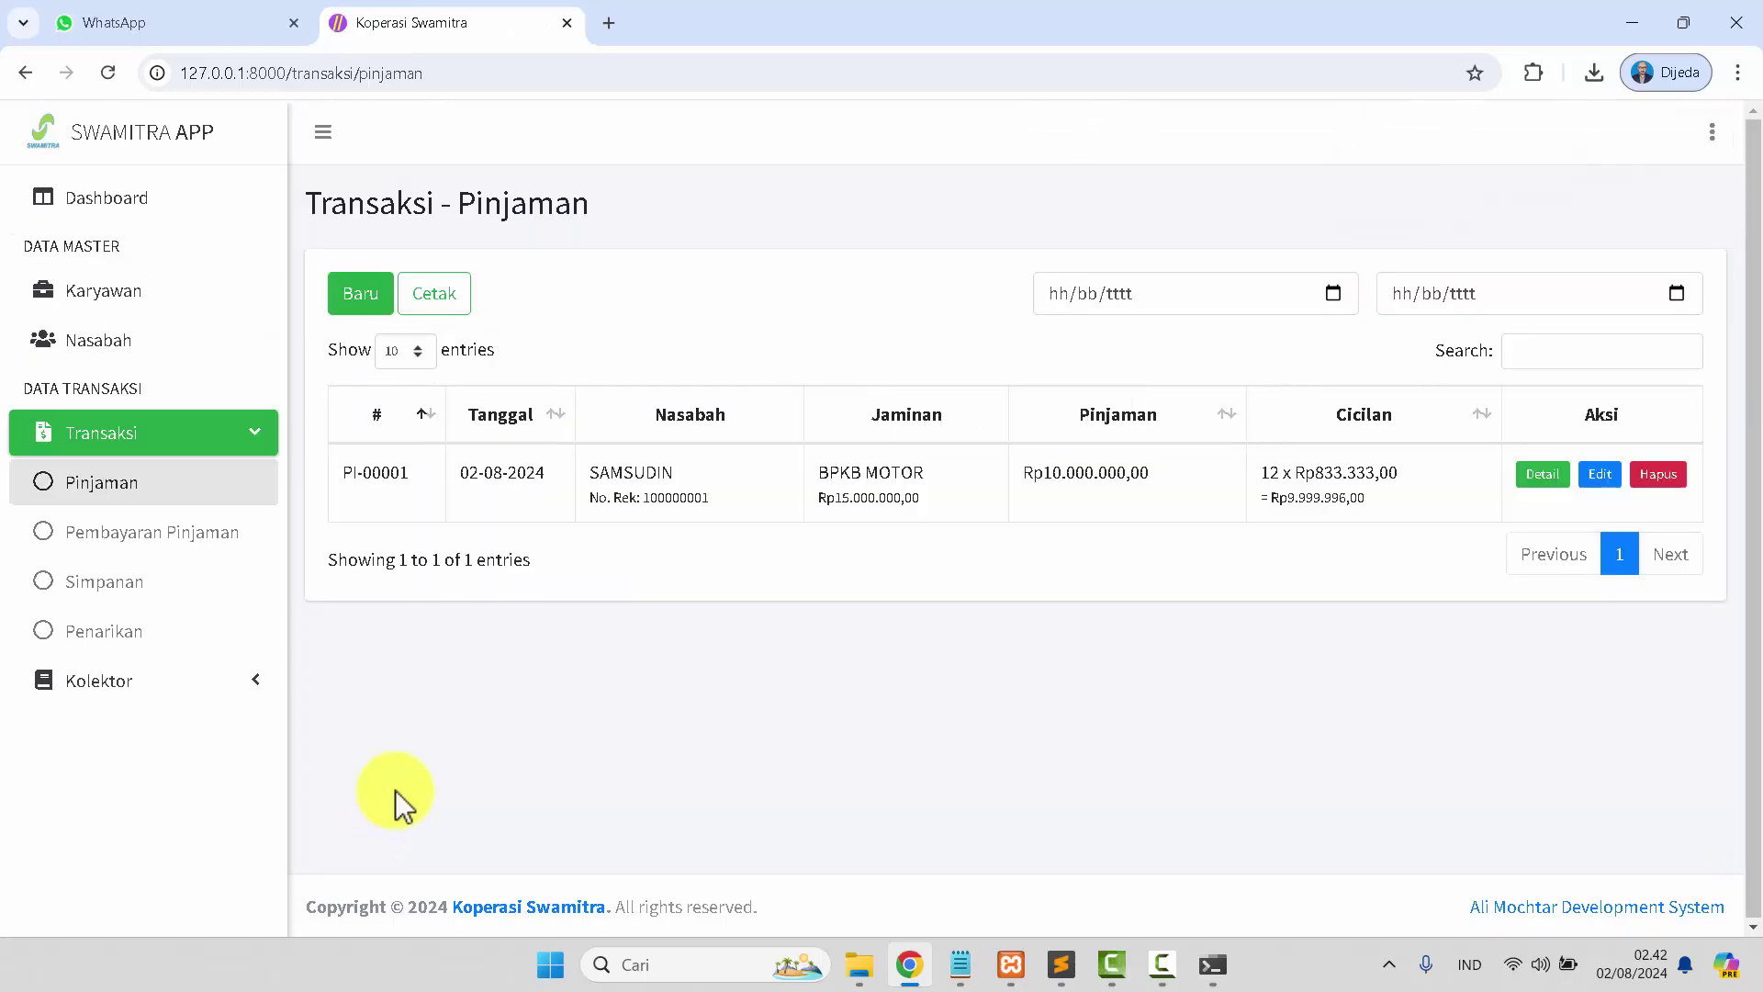
left_click(1543, 475)
scroll(1551, 492, "down", 1)
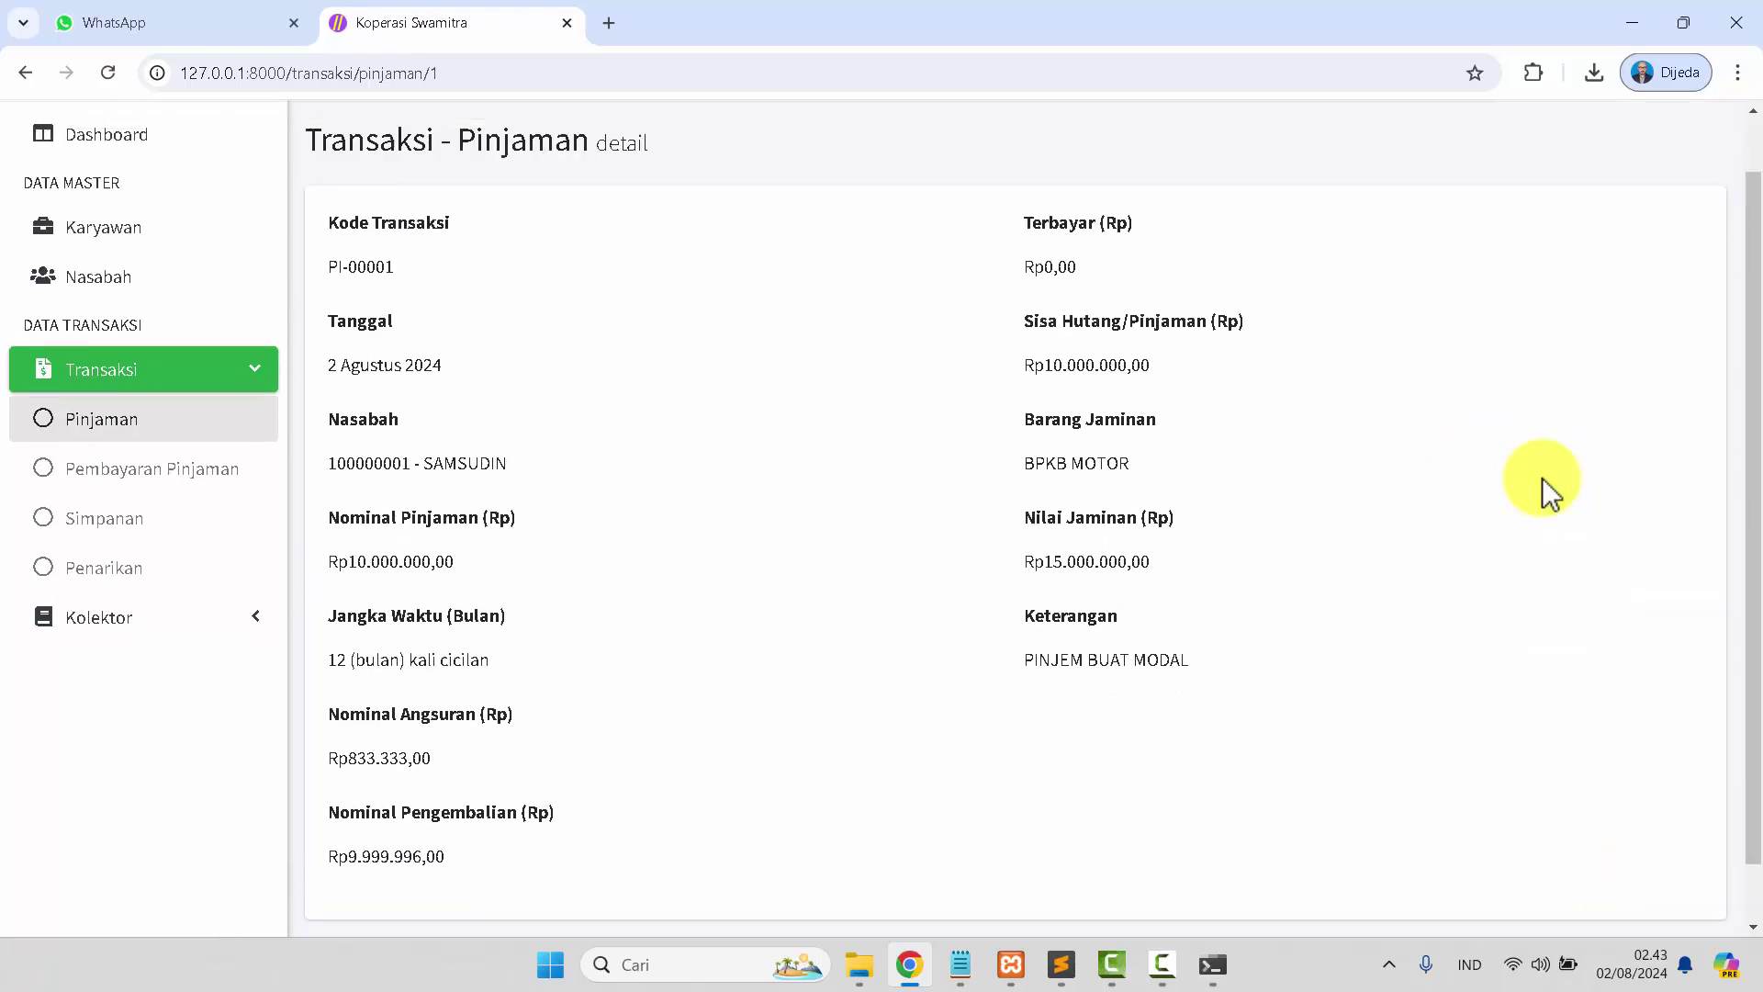
scroll(1551, 491, "up", 1)
left_click(201, 496)
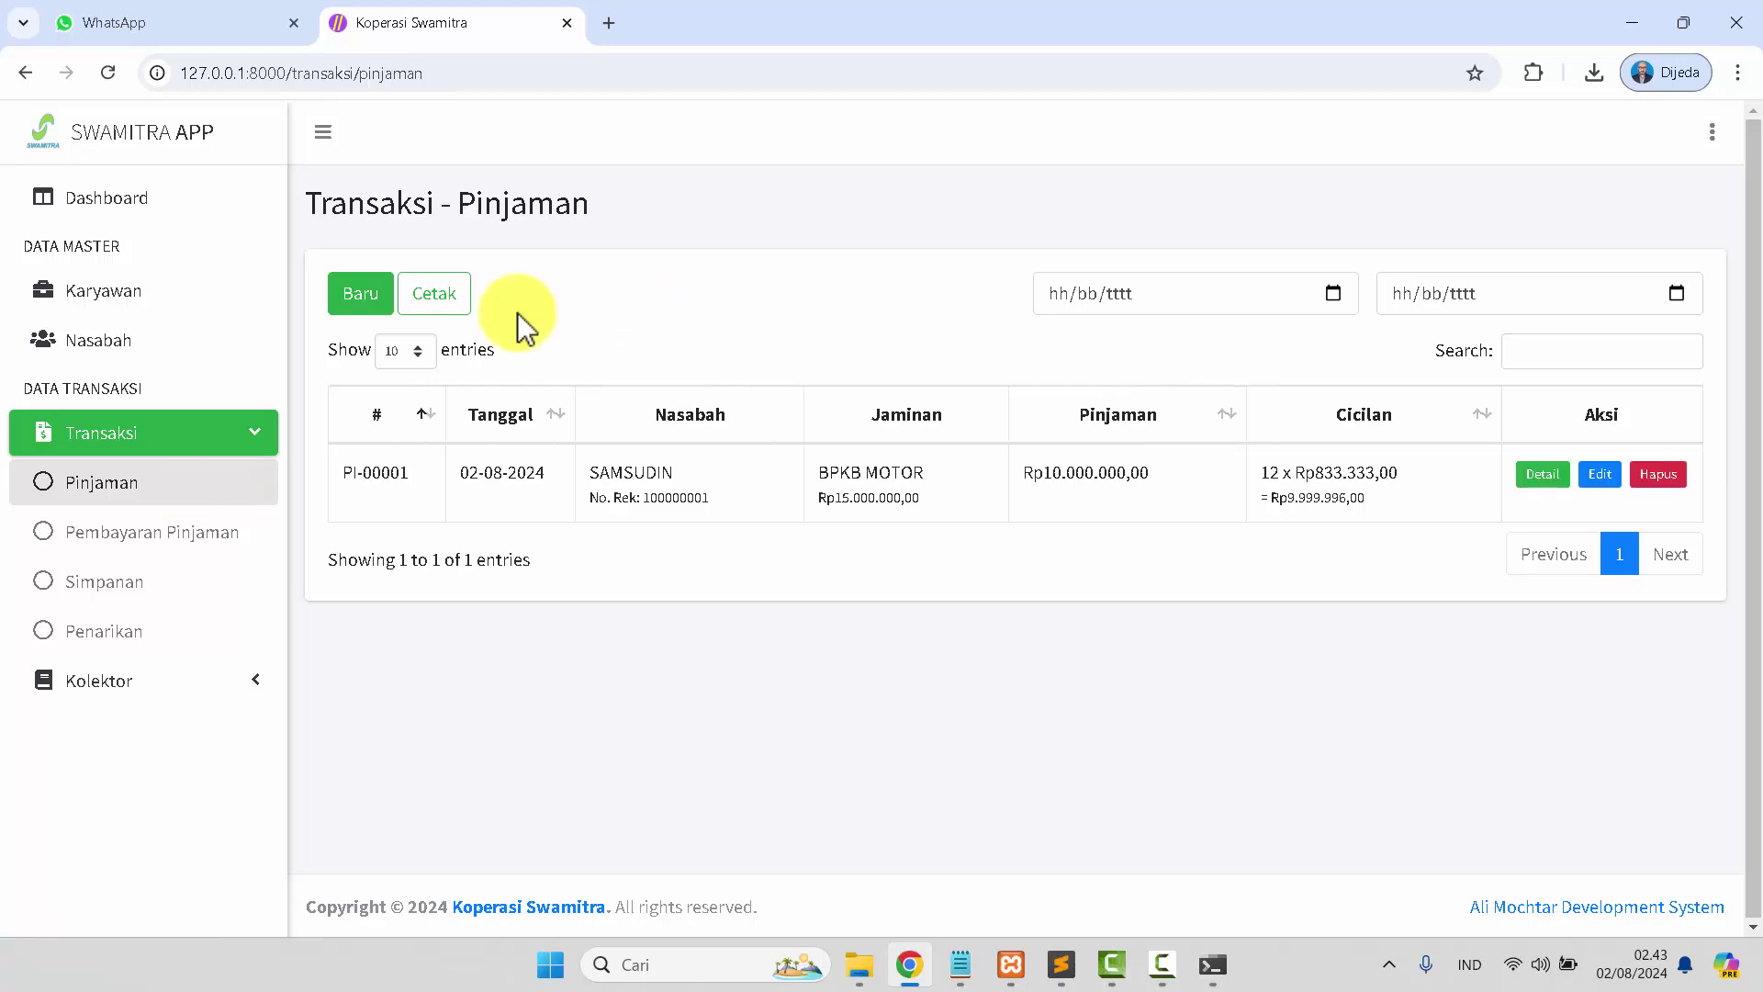
Generate and view the 02-08-2024 Laporan Pinjaman Nasabah PDF, then close it.
left_click(433, 296)
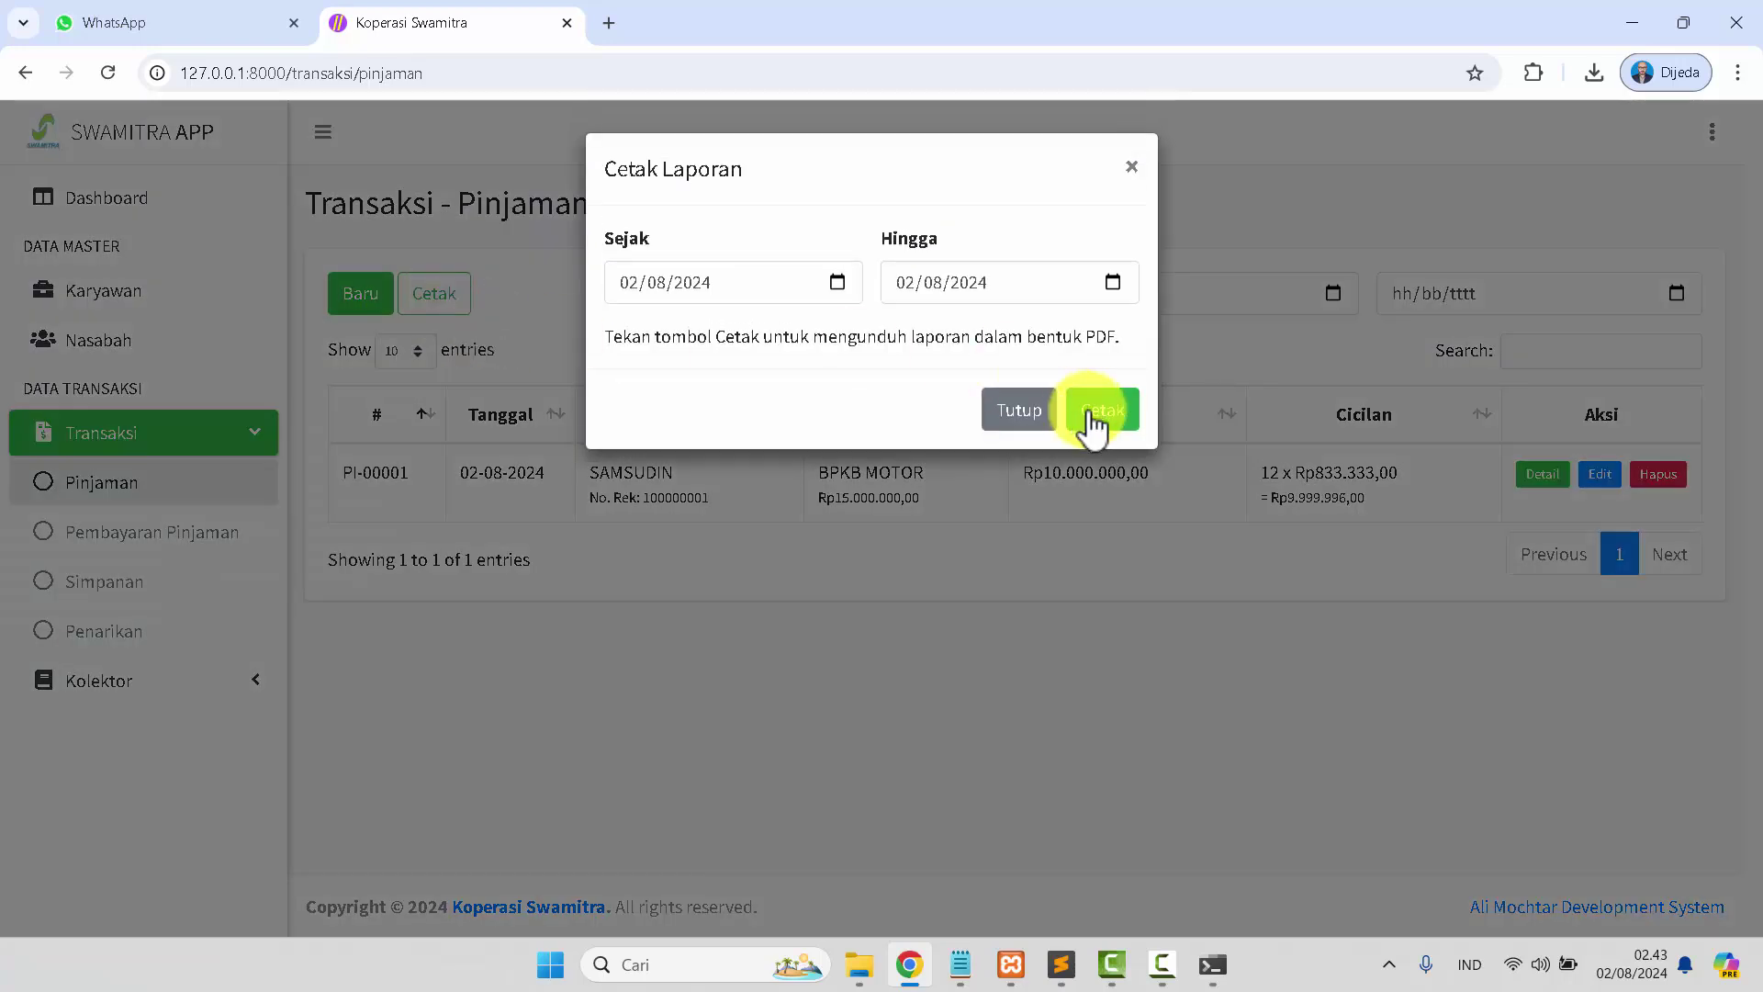
left_click(1112, 424)
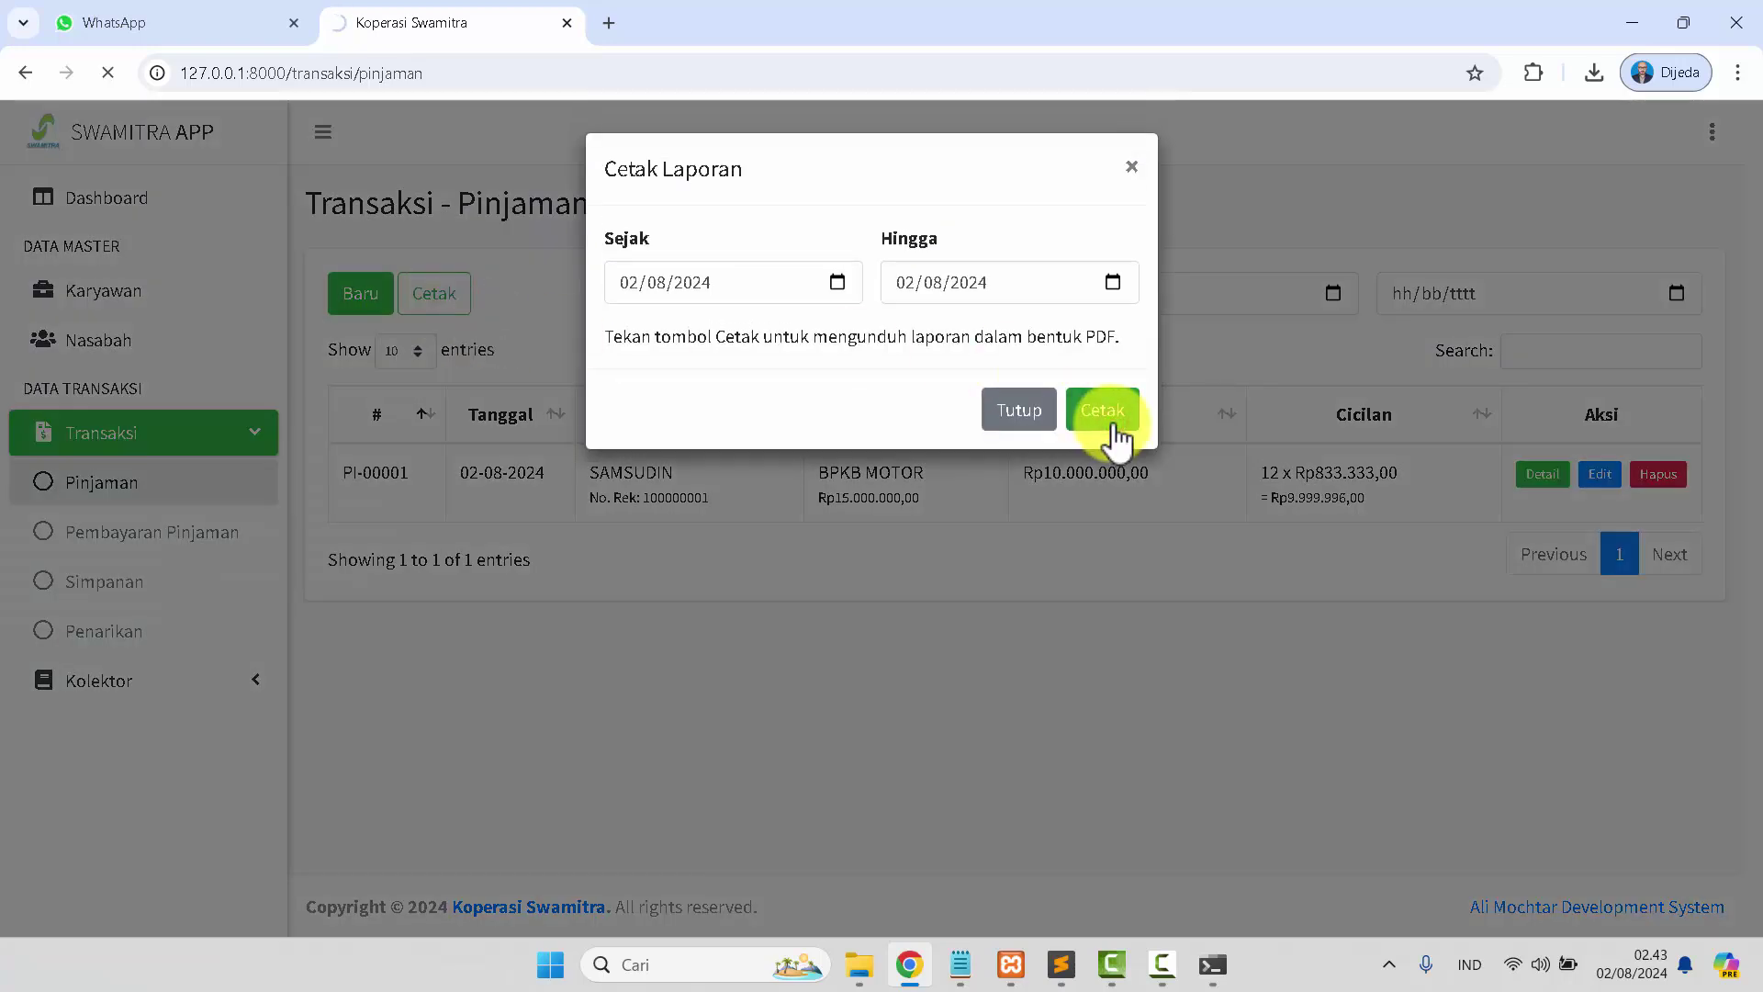
left_click(1387, 175)
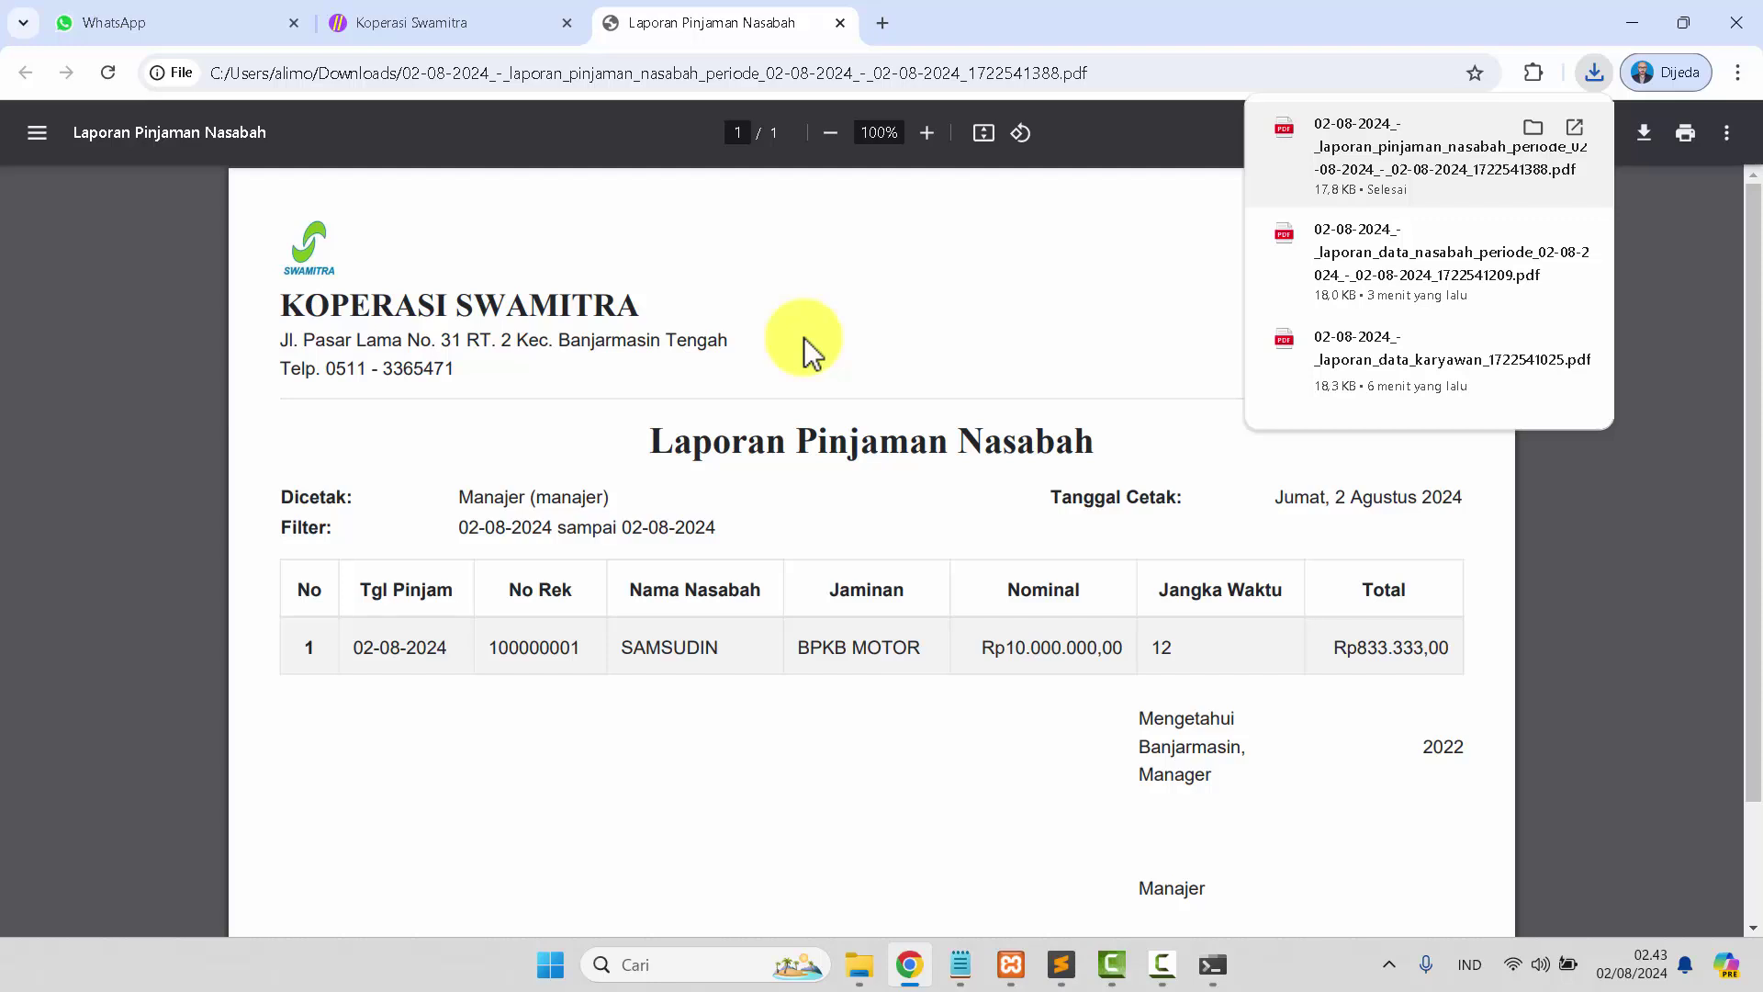
left_click(839, 23)
Browse Pembayaran Pinjaman, Simpanan, Penarikan and Kolektor Penarikan Jaminan, then return to the Dashboard.
left_click(1017, 411)
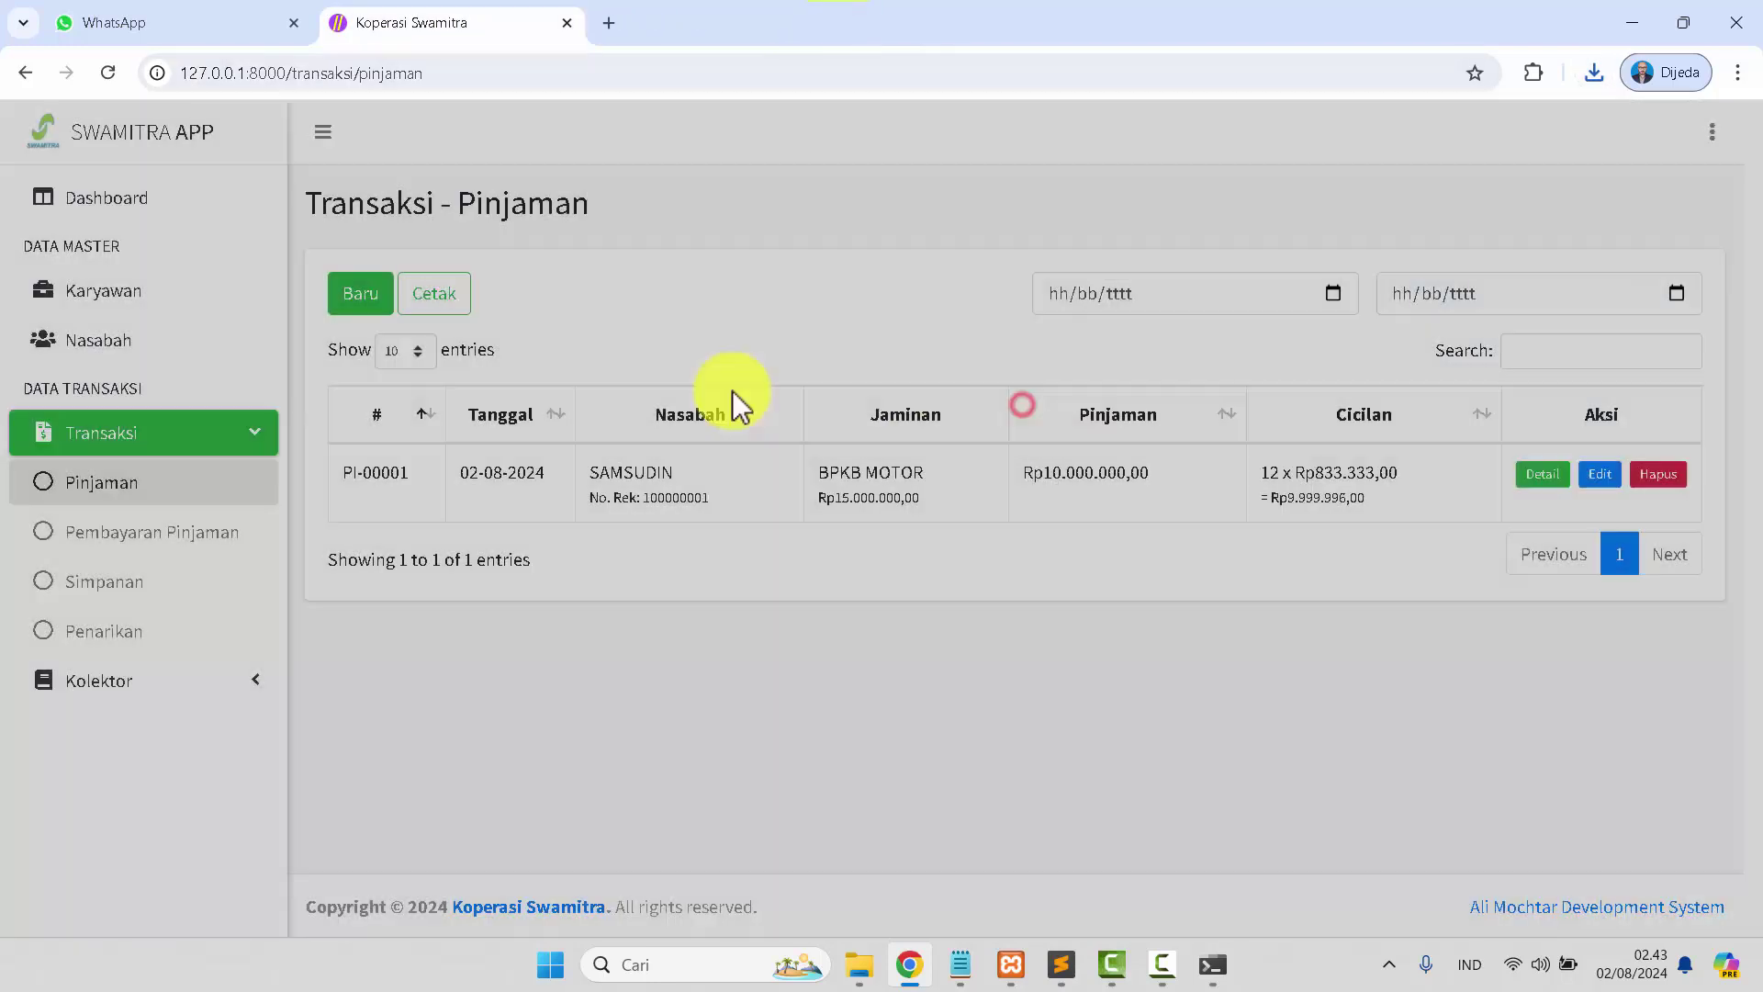
left_click(204, 542)
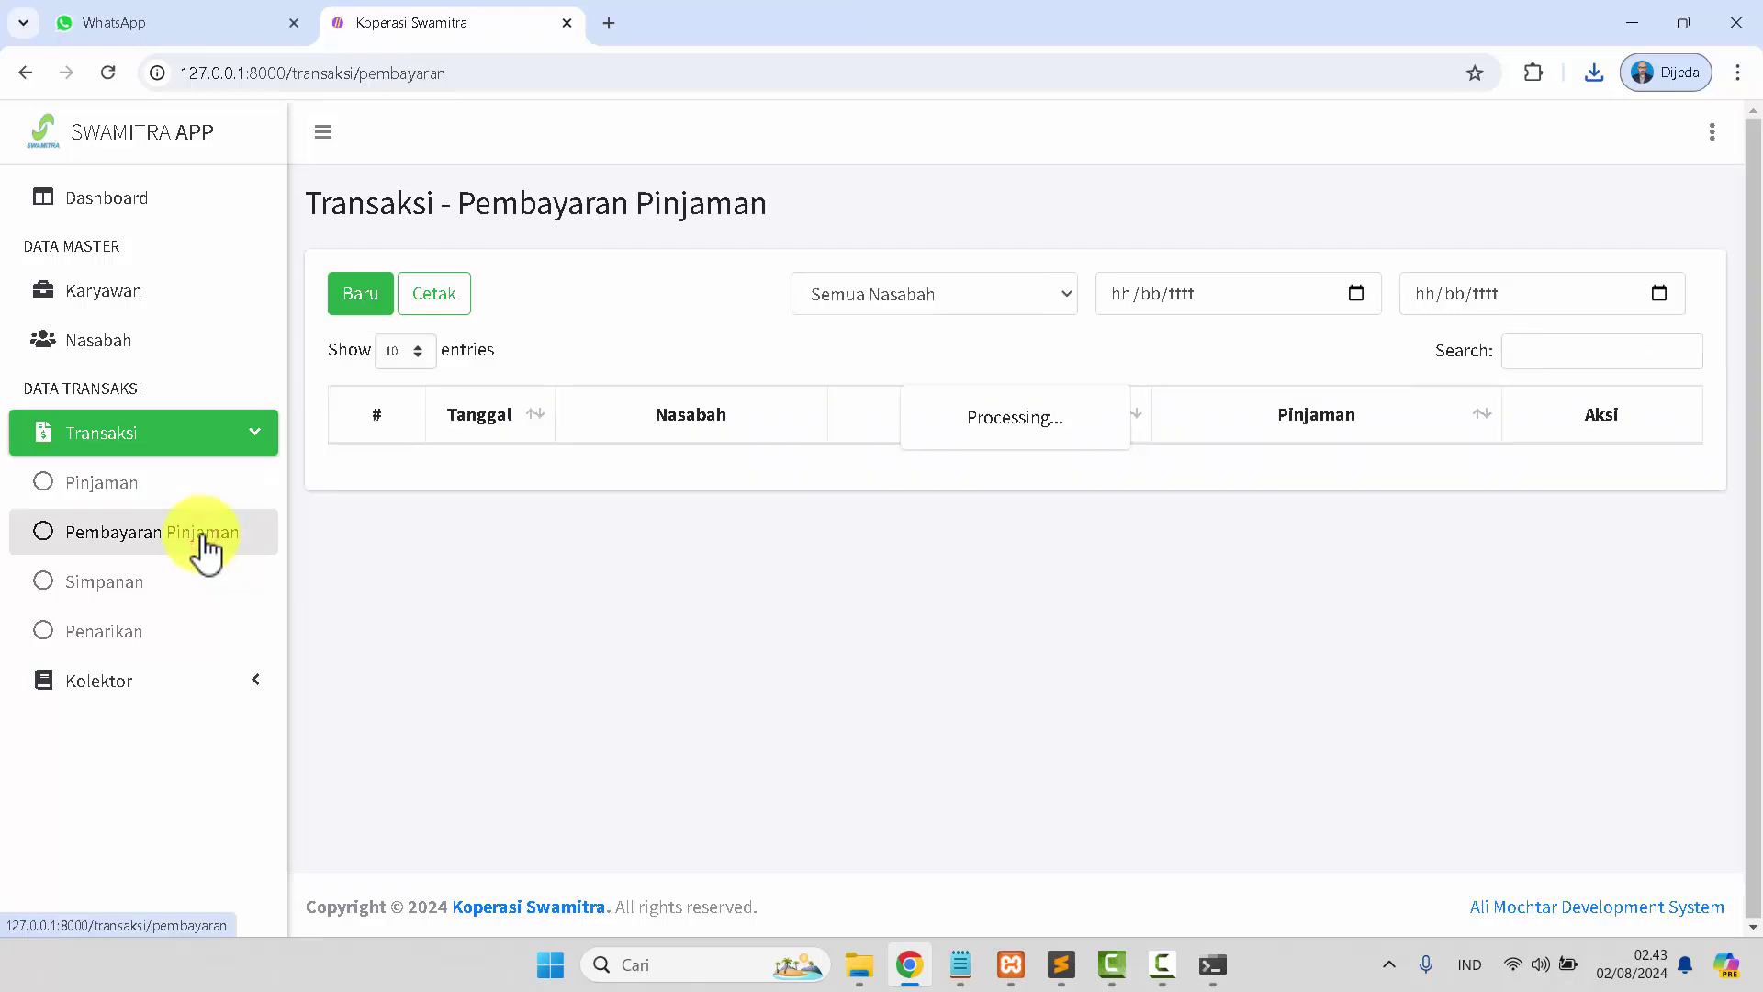
left_click(158, 598)
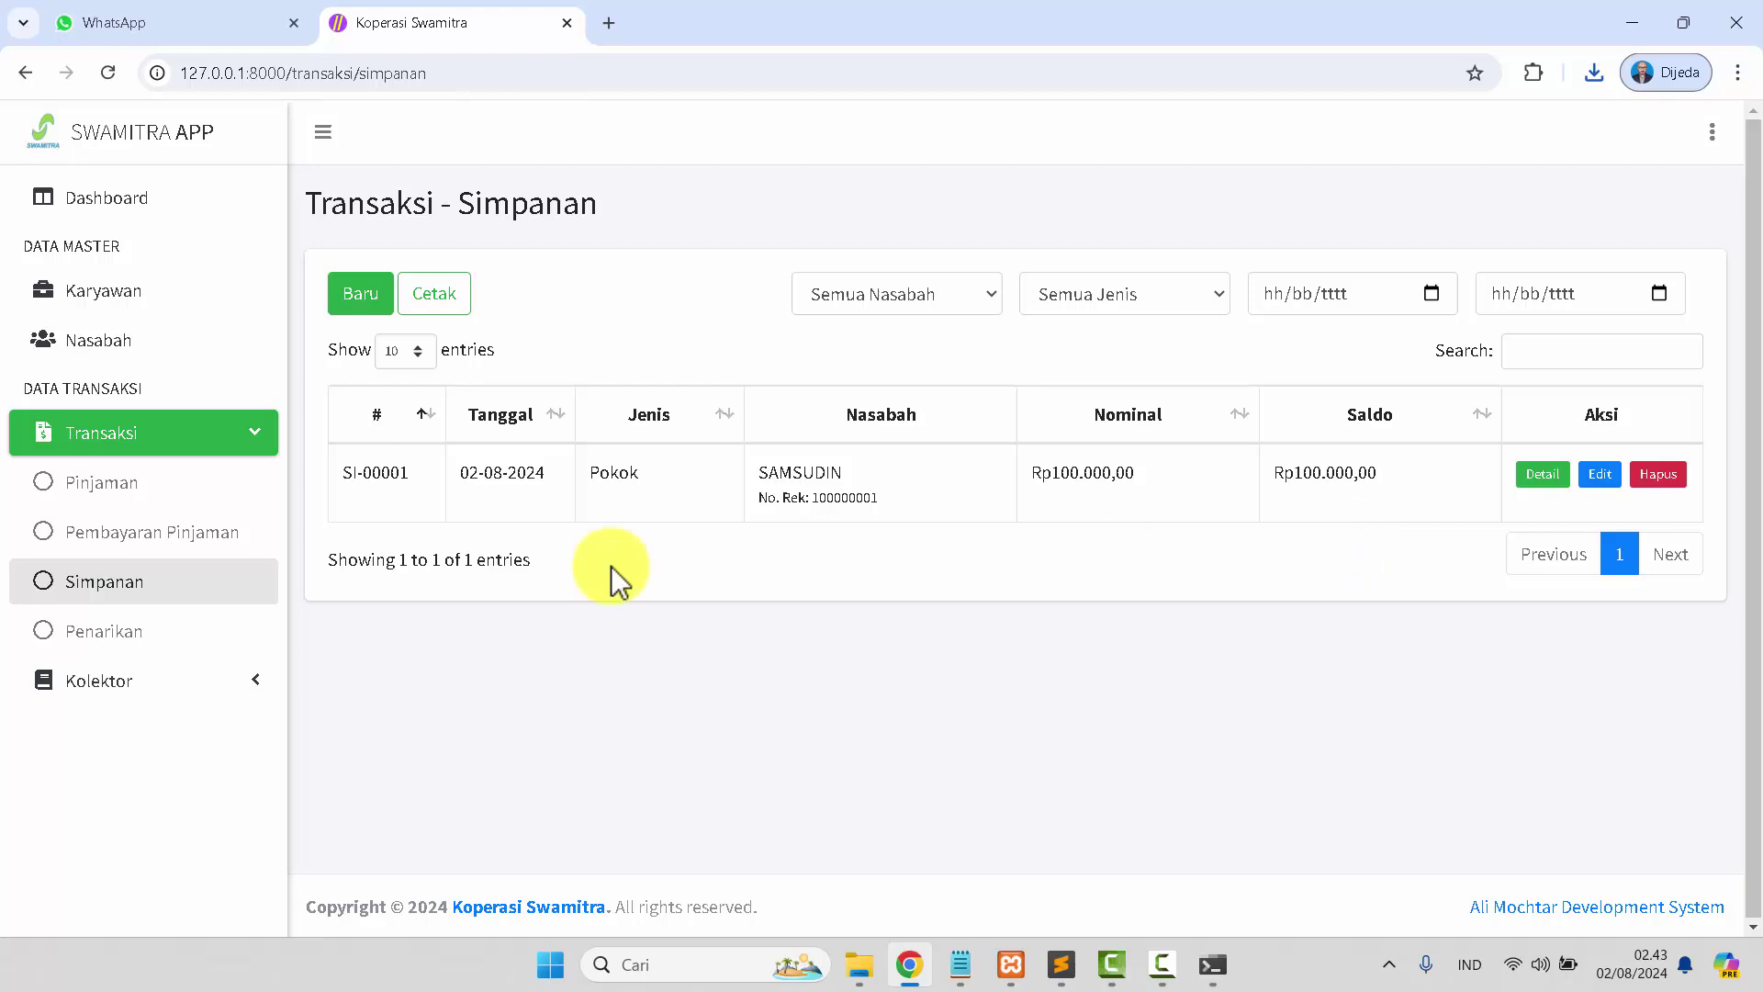
left_click(84, 635)
left_click(98, 691)
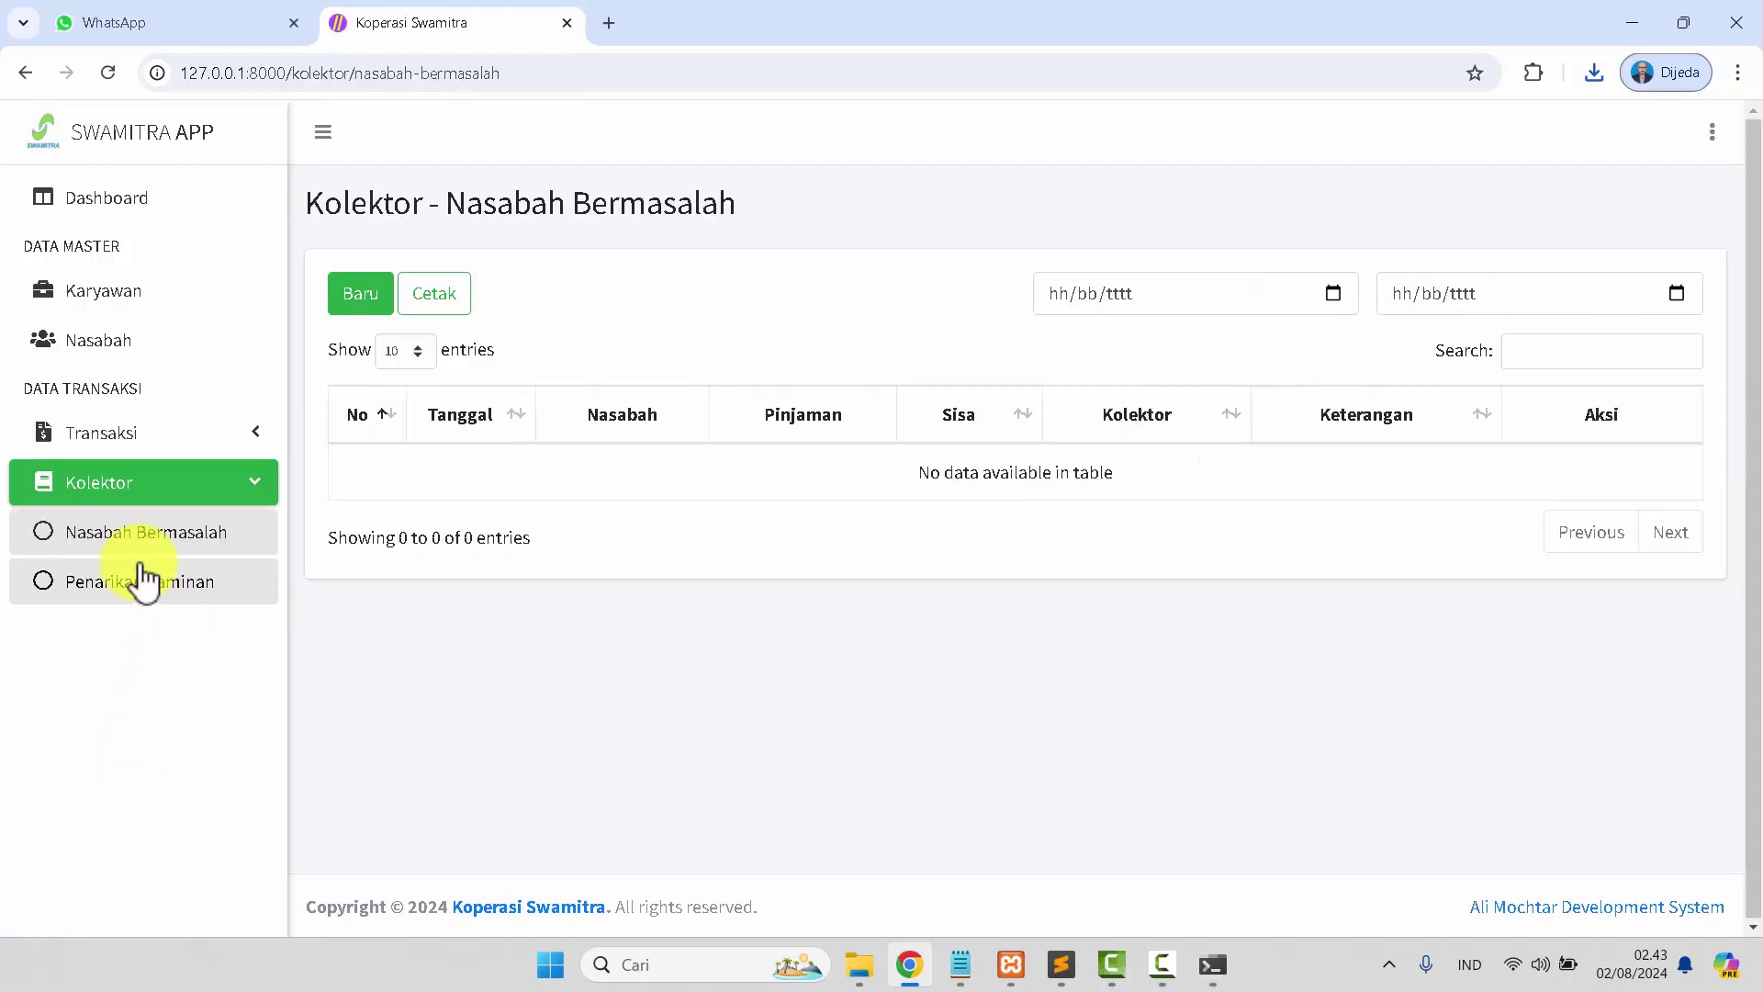
left_click(139, 584)
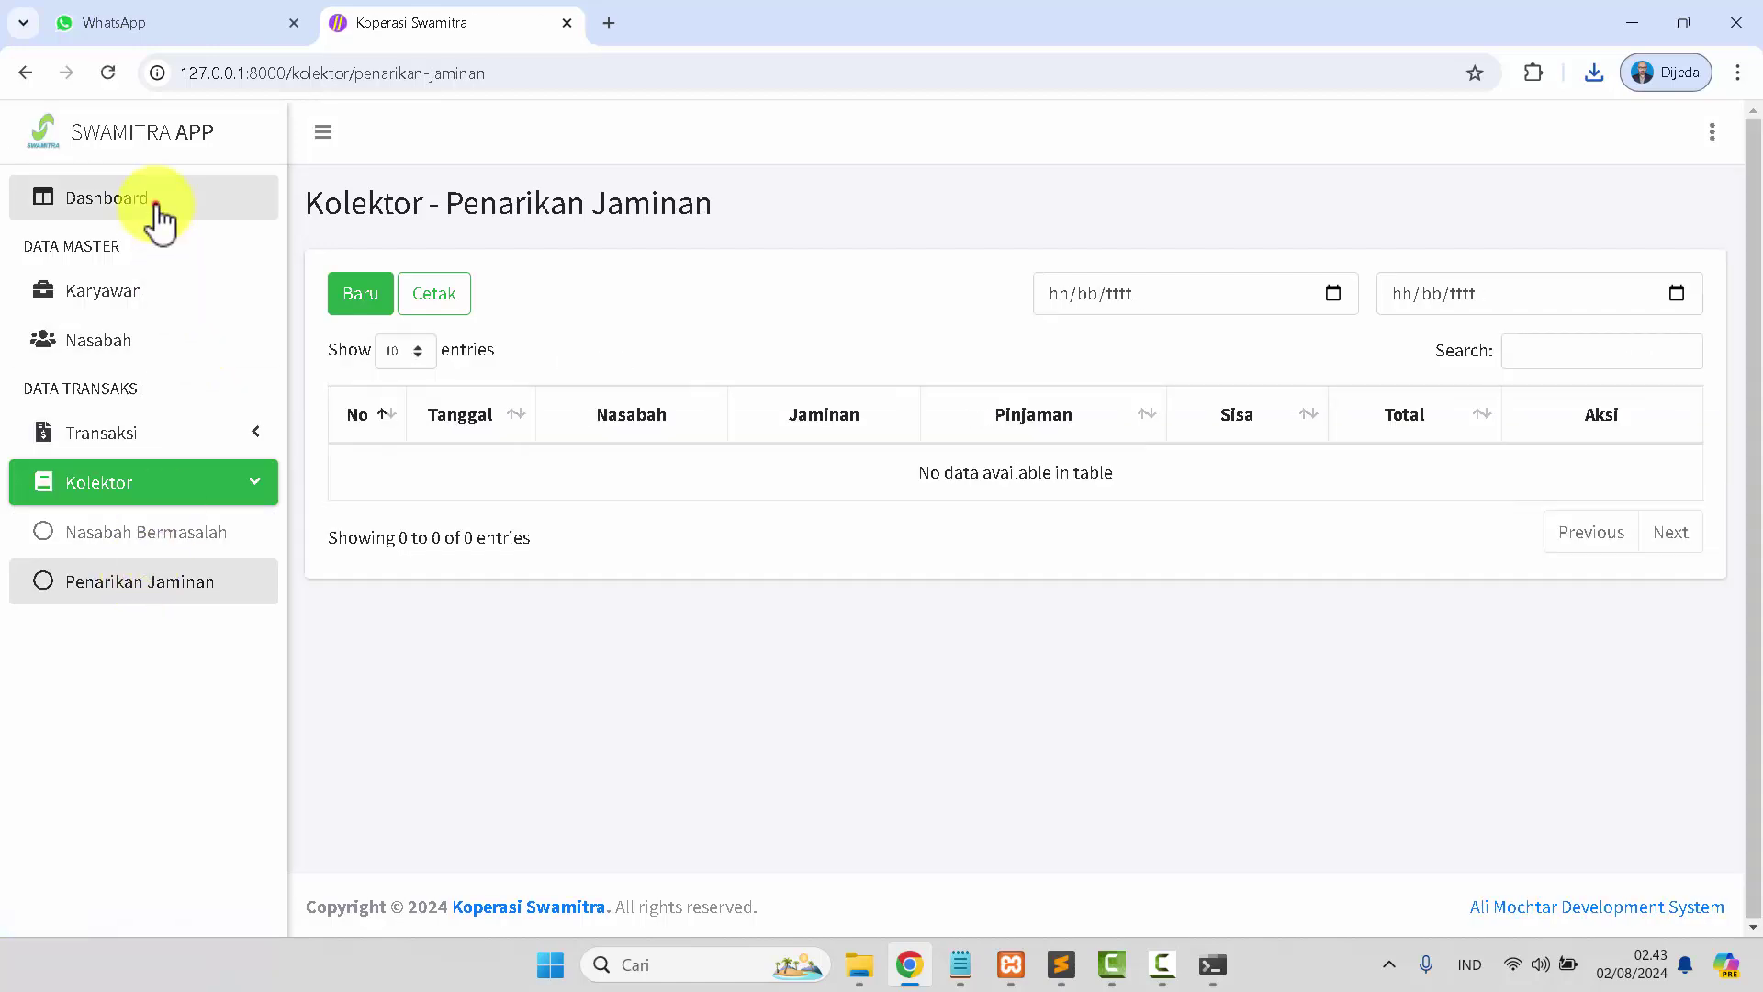
left_click(155, 207)
Log out of the manager account.
left_click(1713, 132)
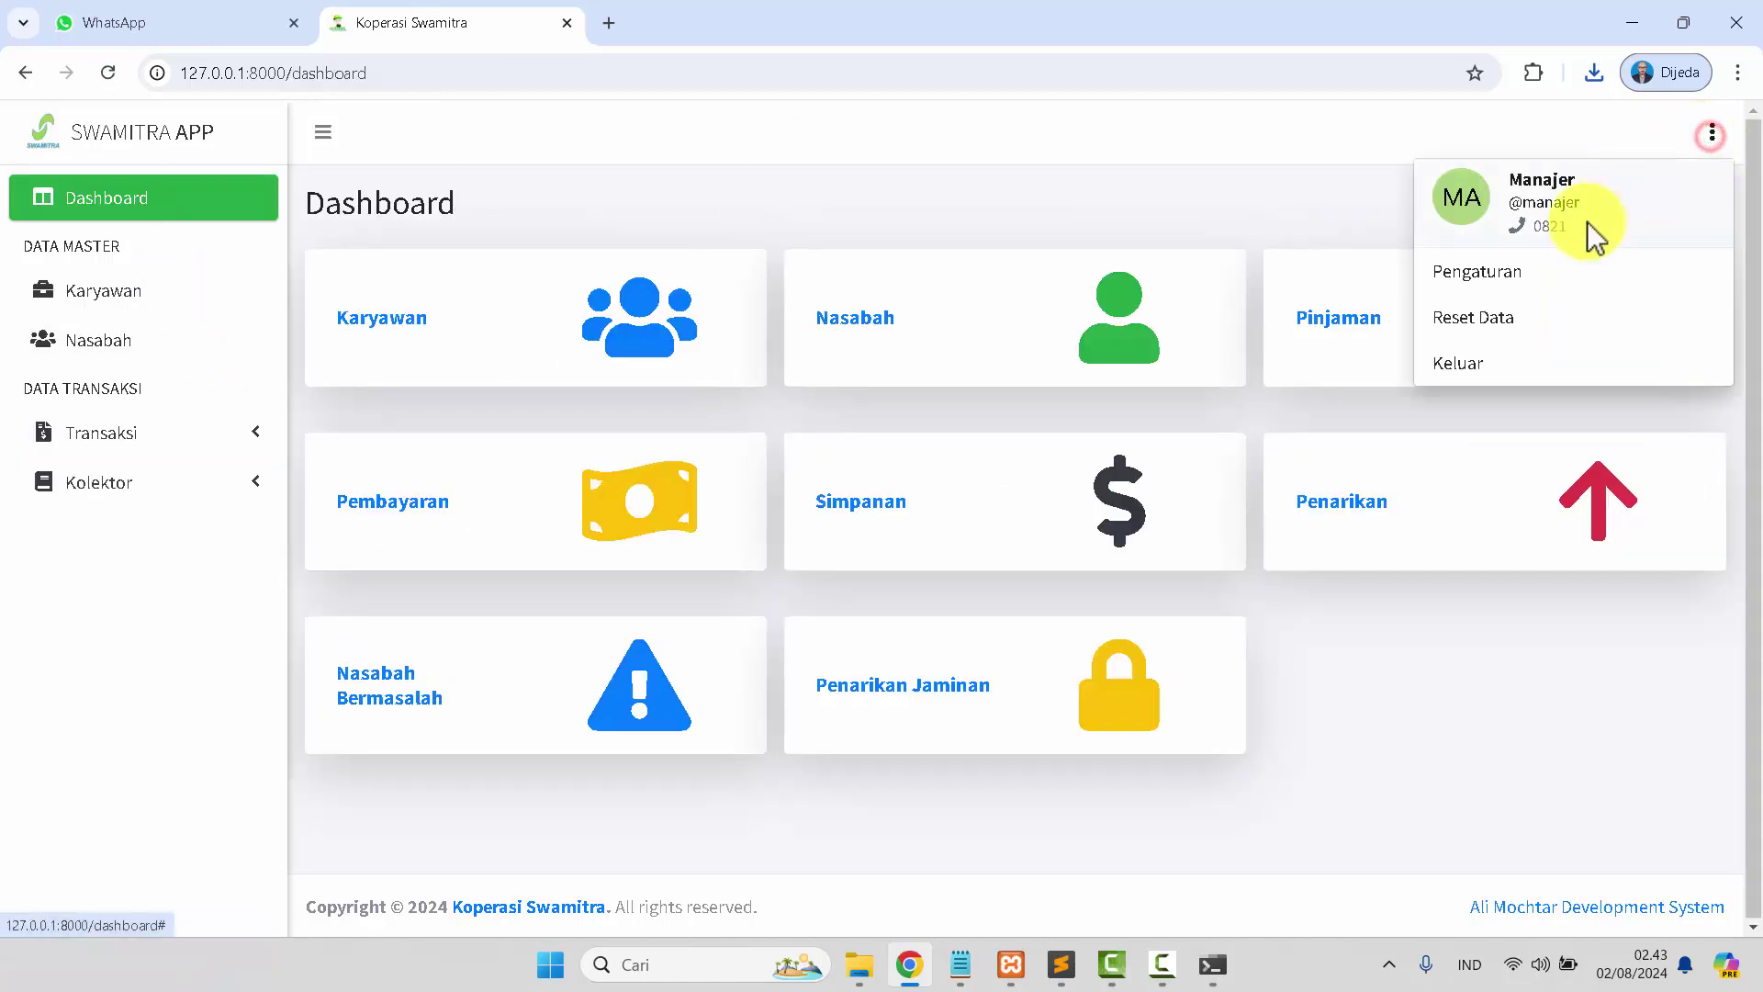
left_click(1495, 360)
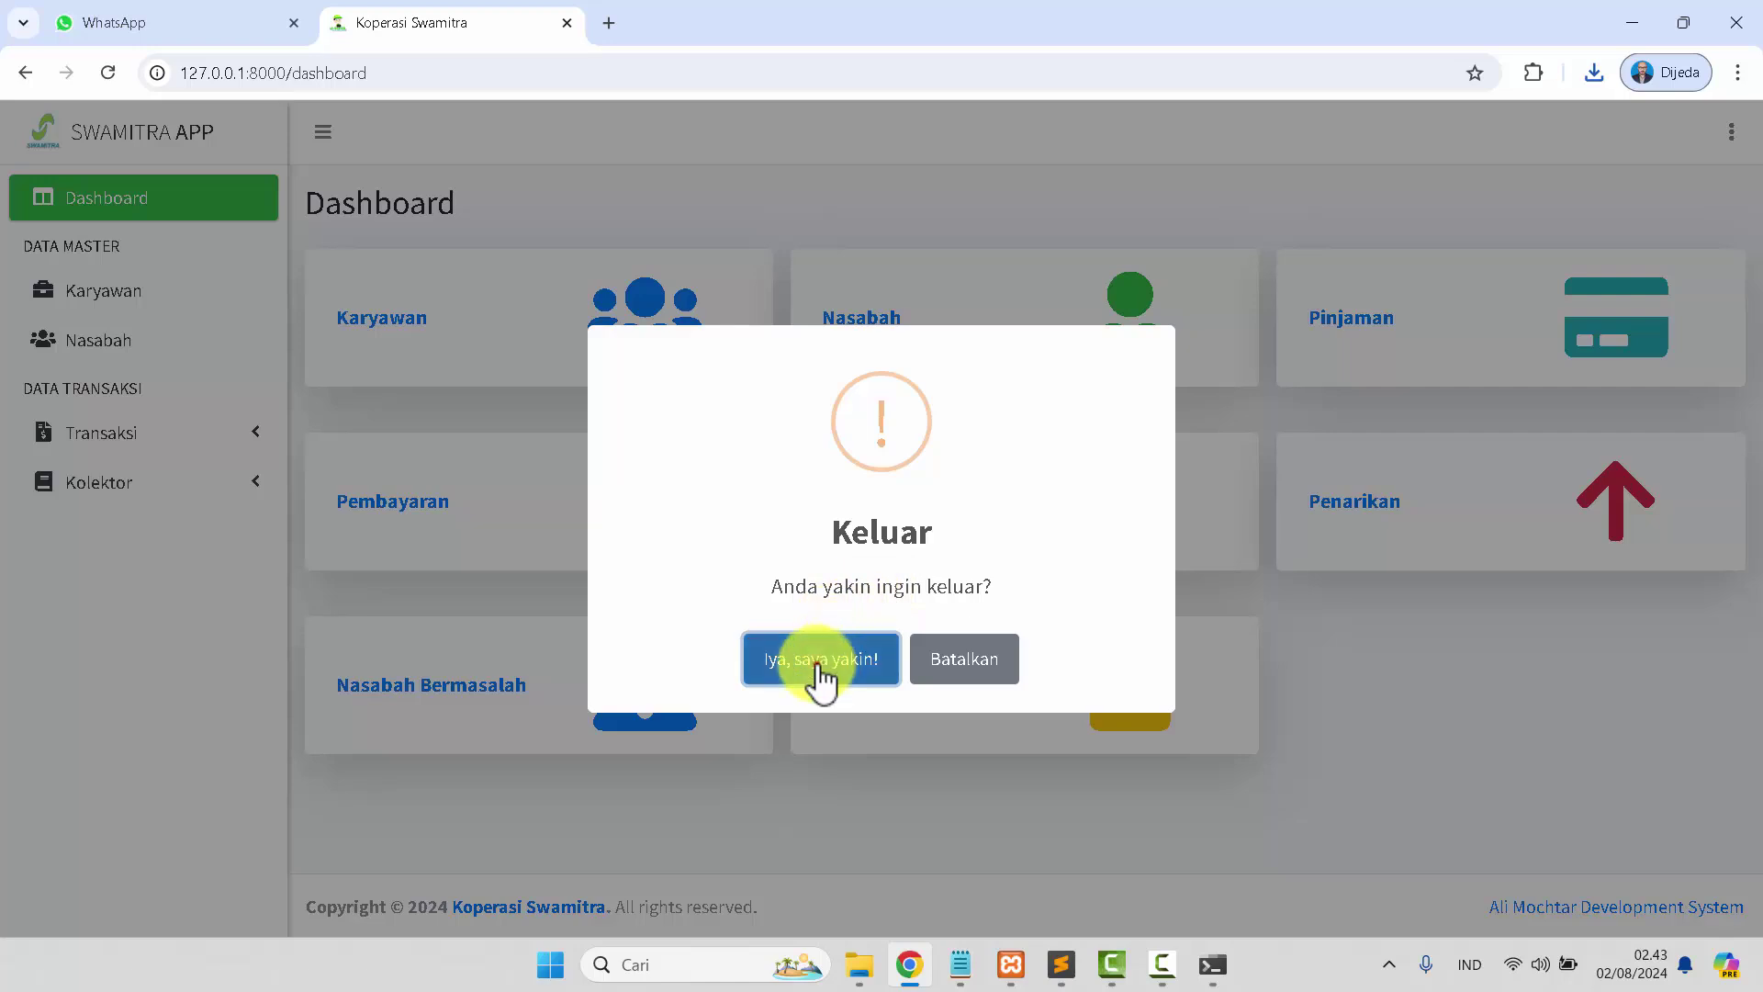
left_click(820, 673)
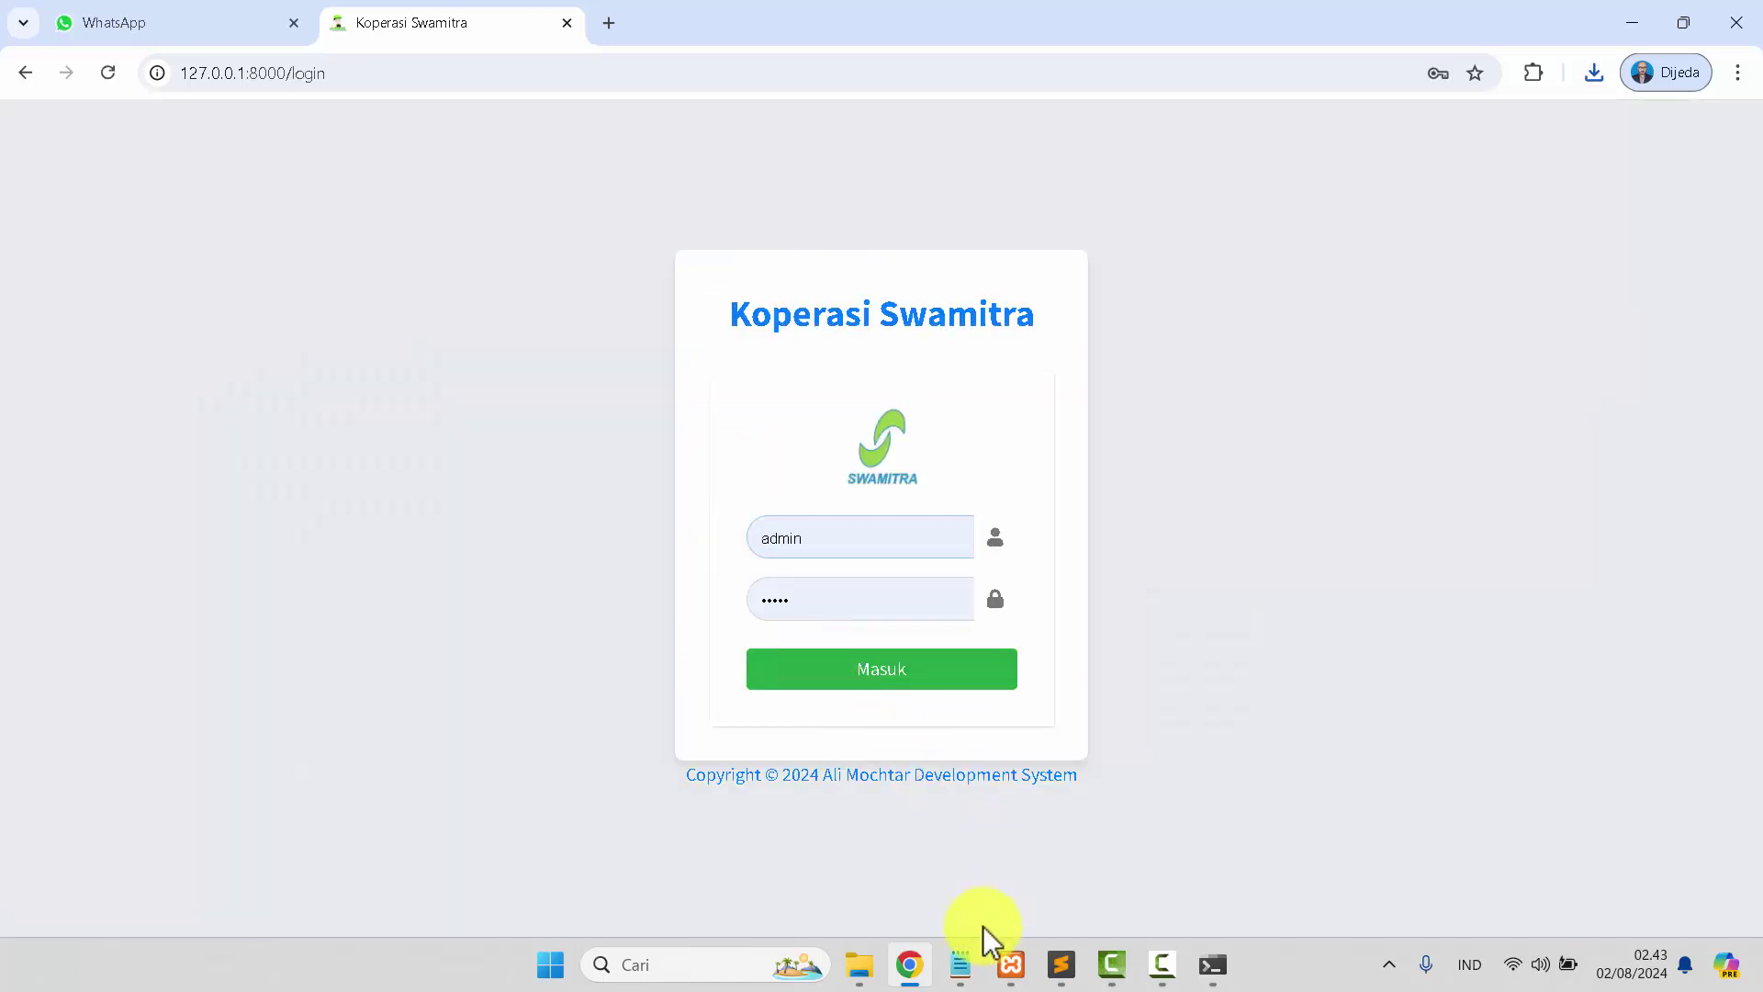
Copy the teller username from Notepad and sign in with the teller account.
left_click(961, 965)
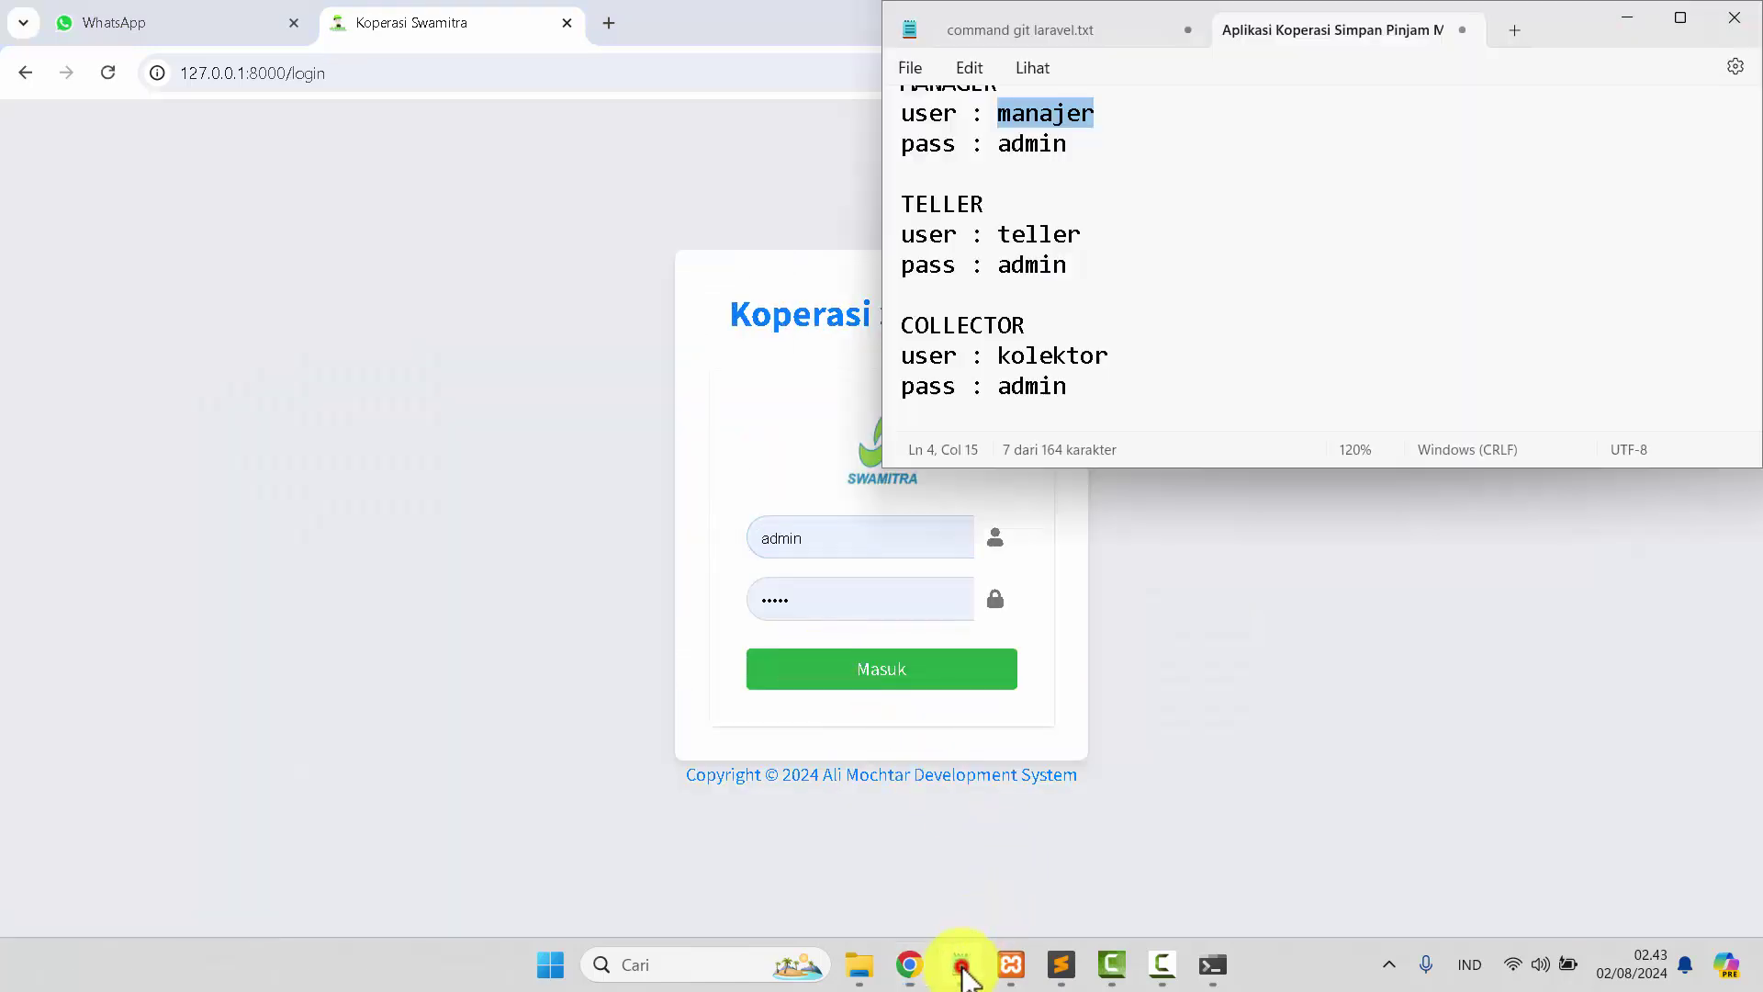
left_click(1157, 962)
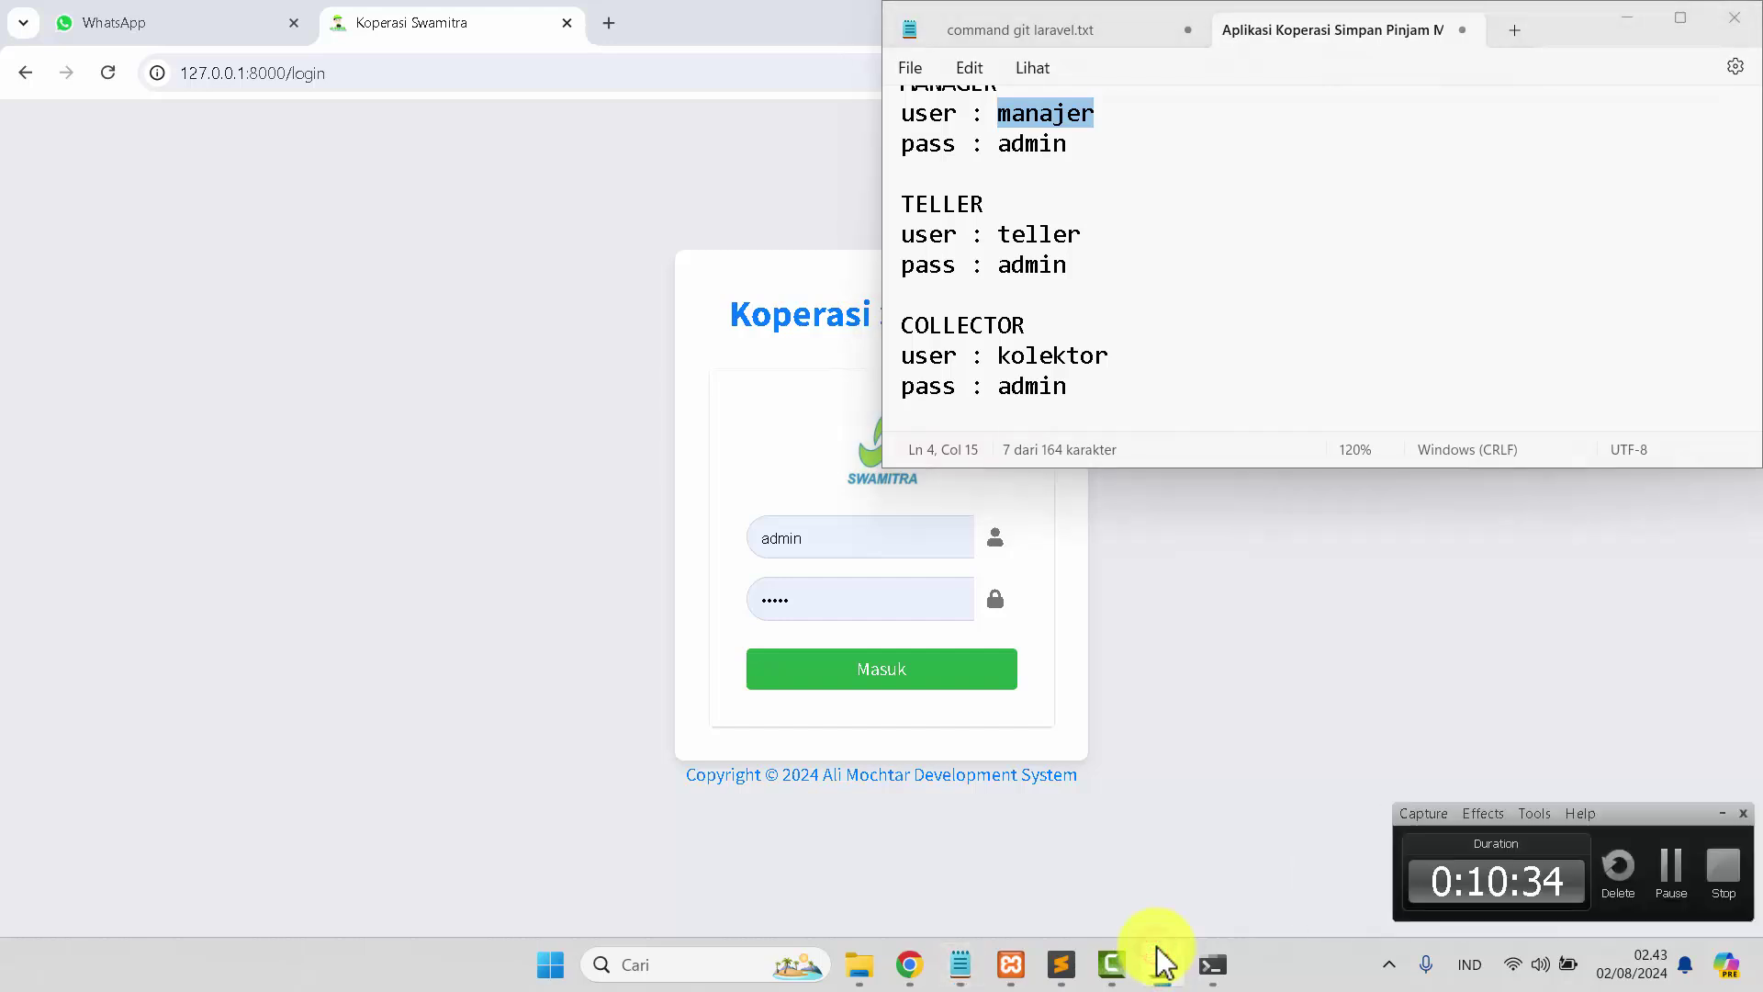
left_click(1157, 962)
left_click(1159, 960)
left_click(1159, 960)
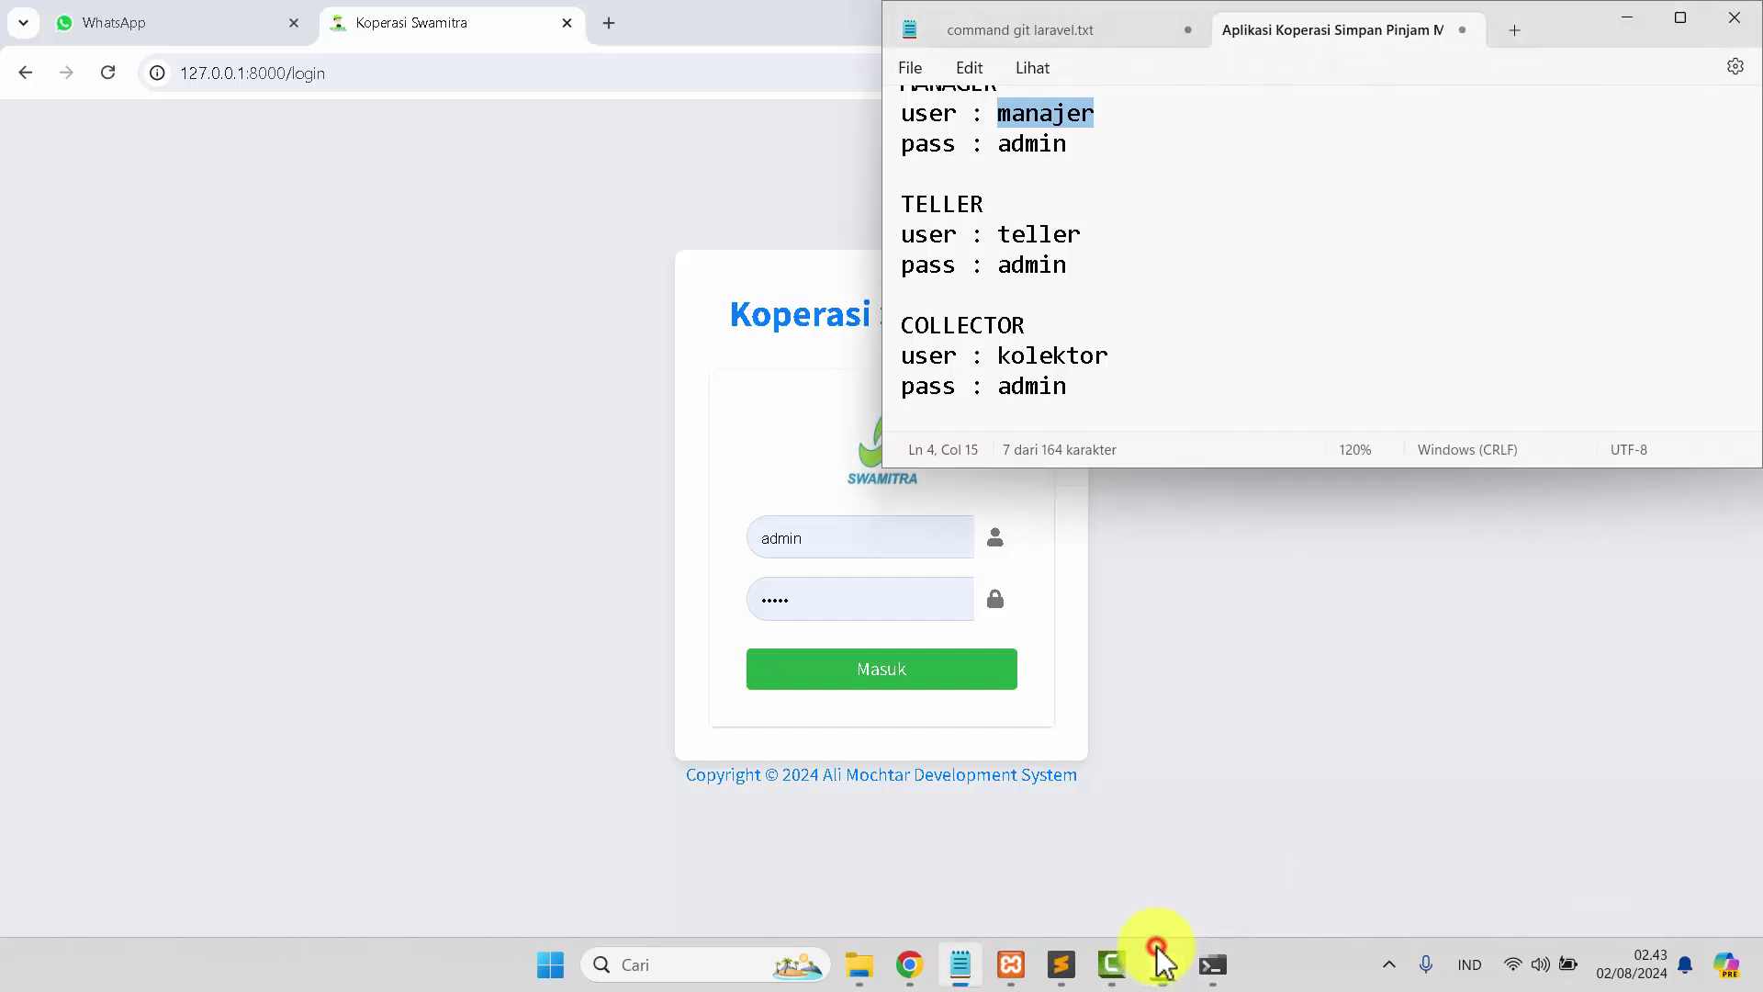
double_click(1040, 237)
key("ctrl+c")
left_click(838, 540)
double_click(845, 541)
key("ctrl+v")
left_click(814, 676)
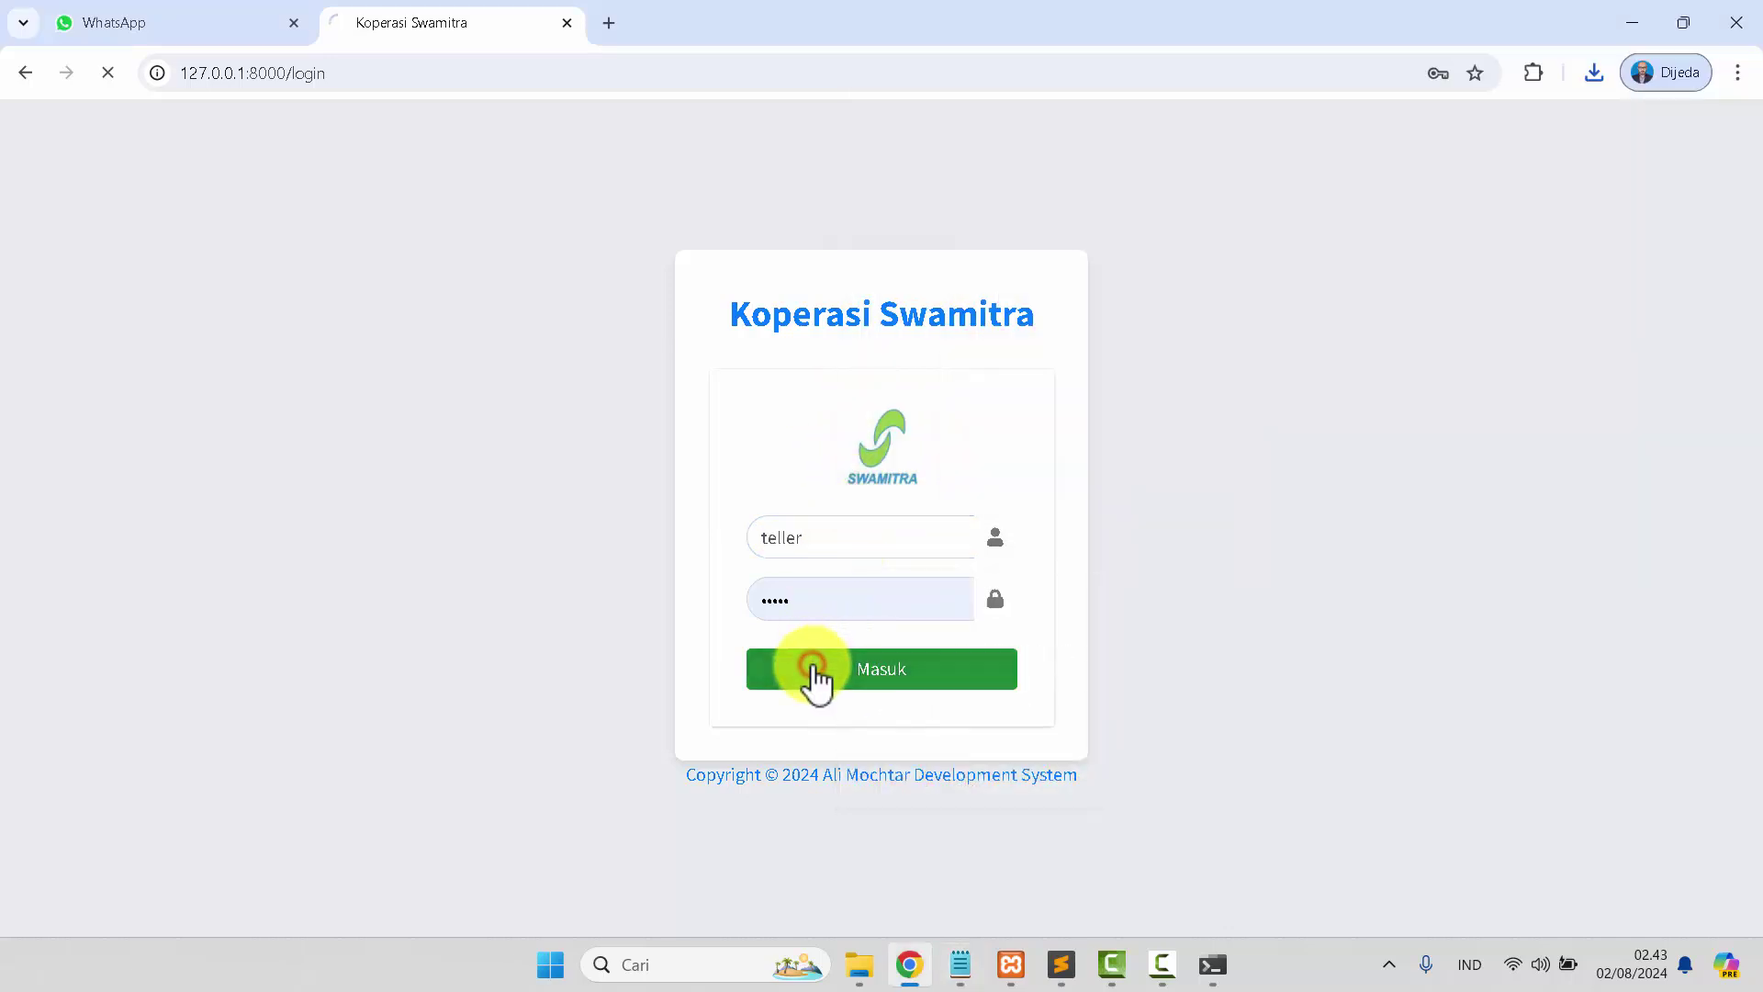
left_click(1466, 128)
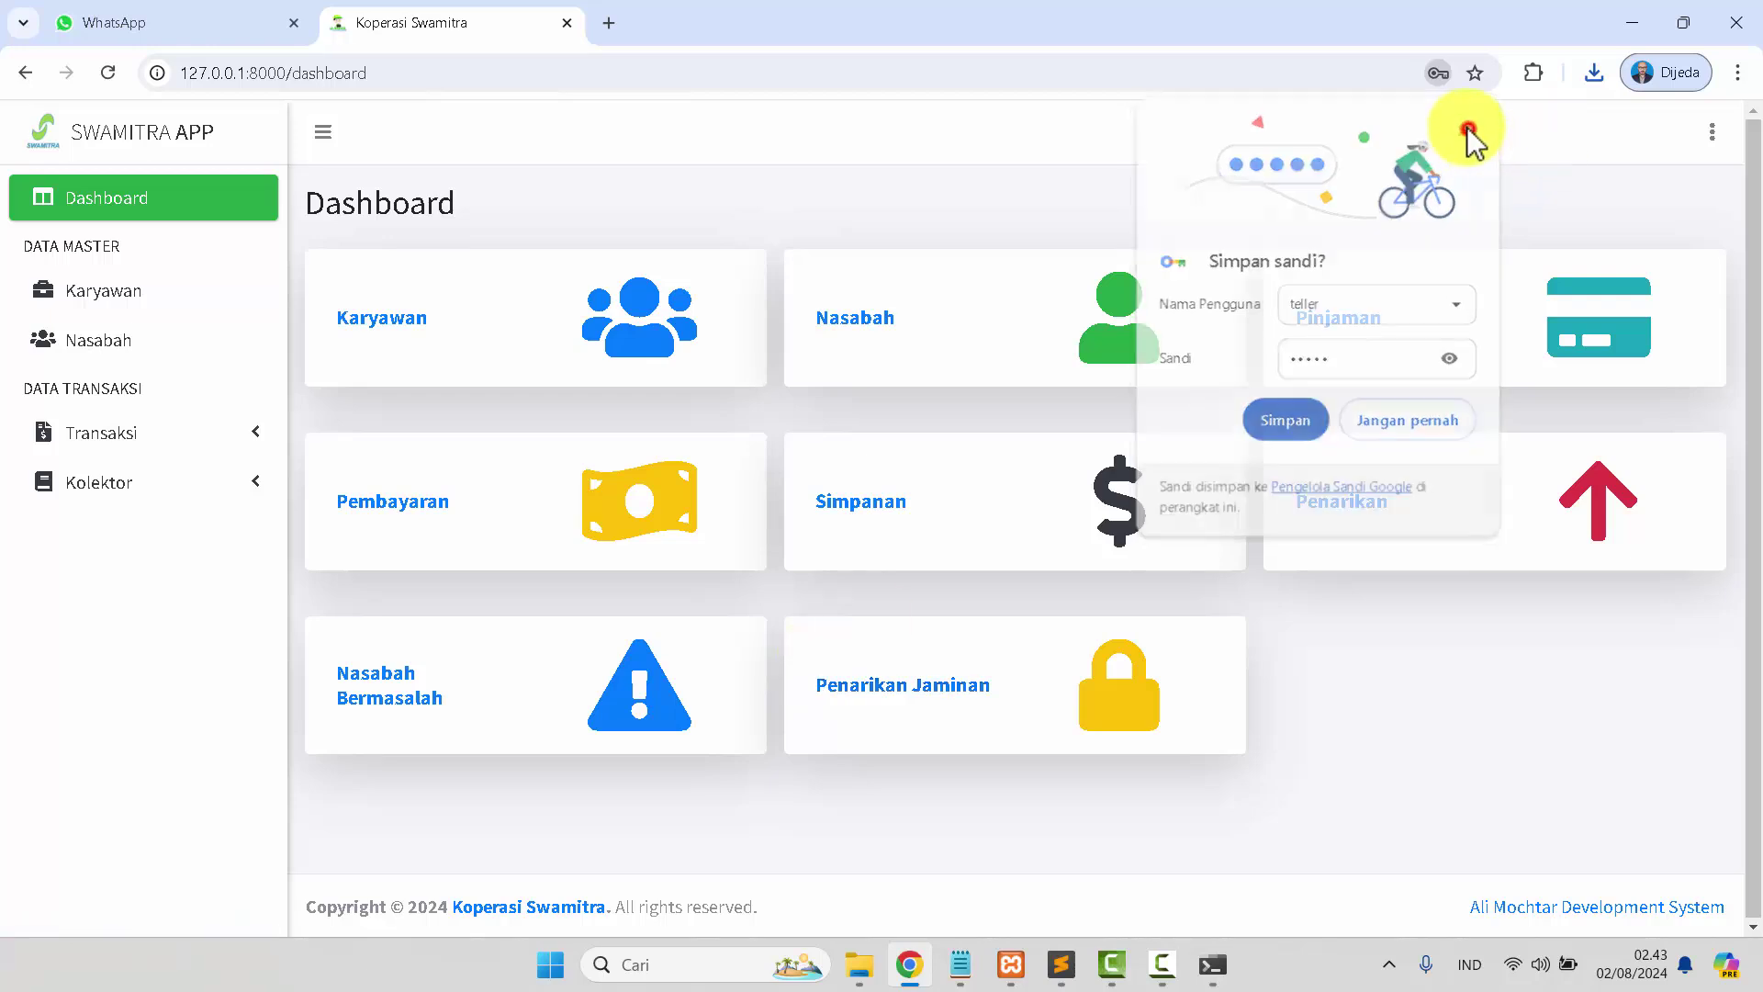
Record a new 833333 loan payment against PI-00001 using the prefilled values.
left_click(171, 441)
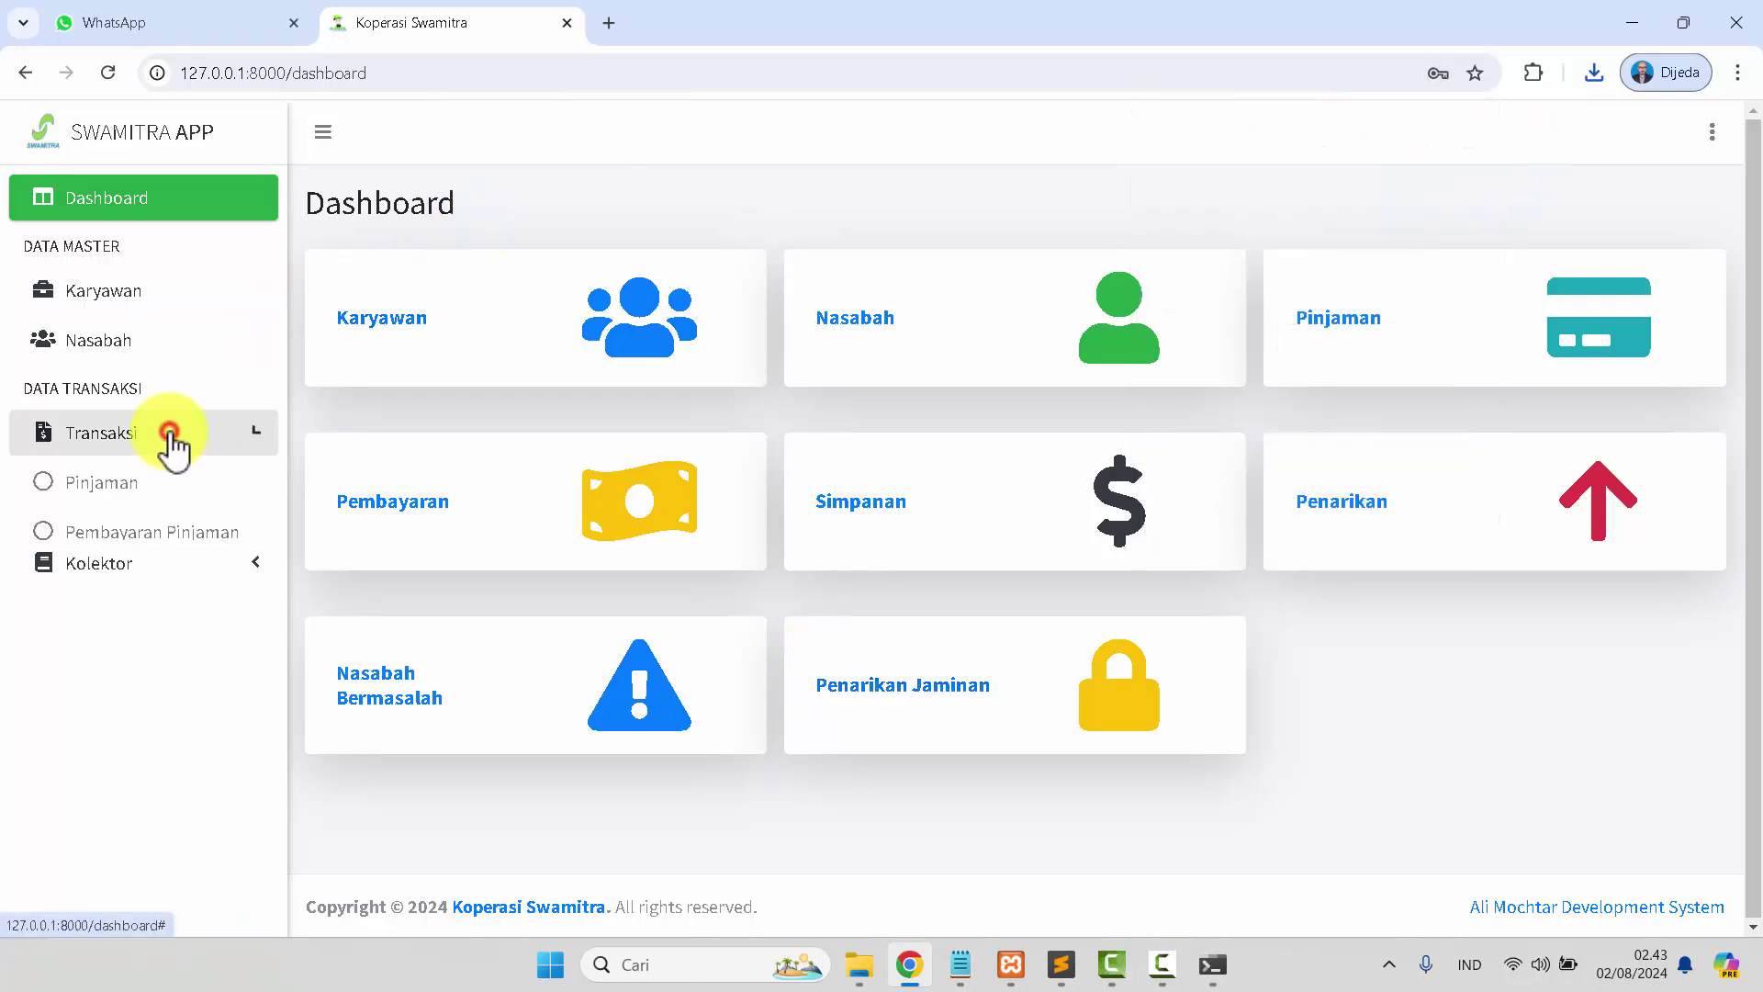
left_click(176, 540)
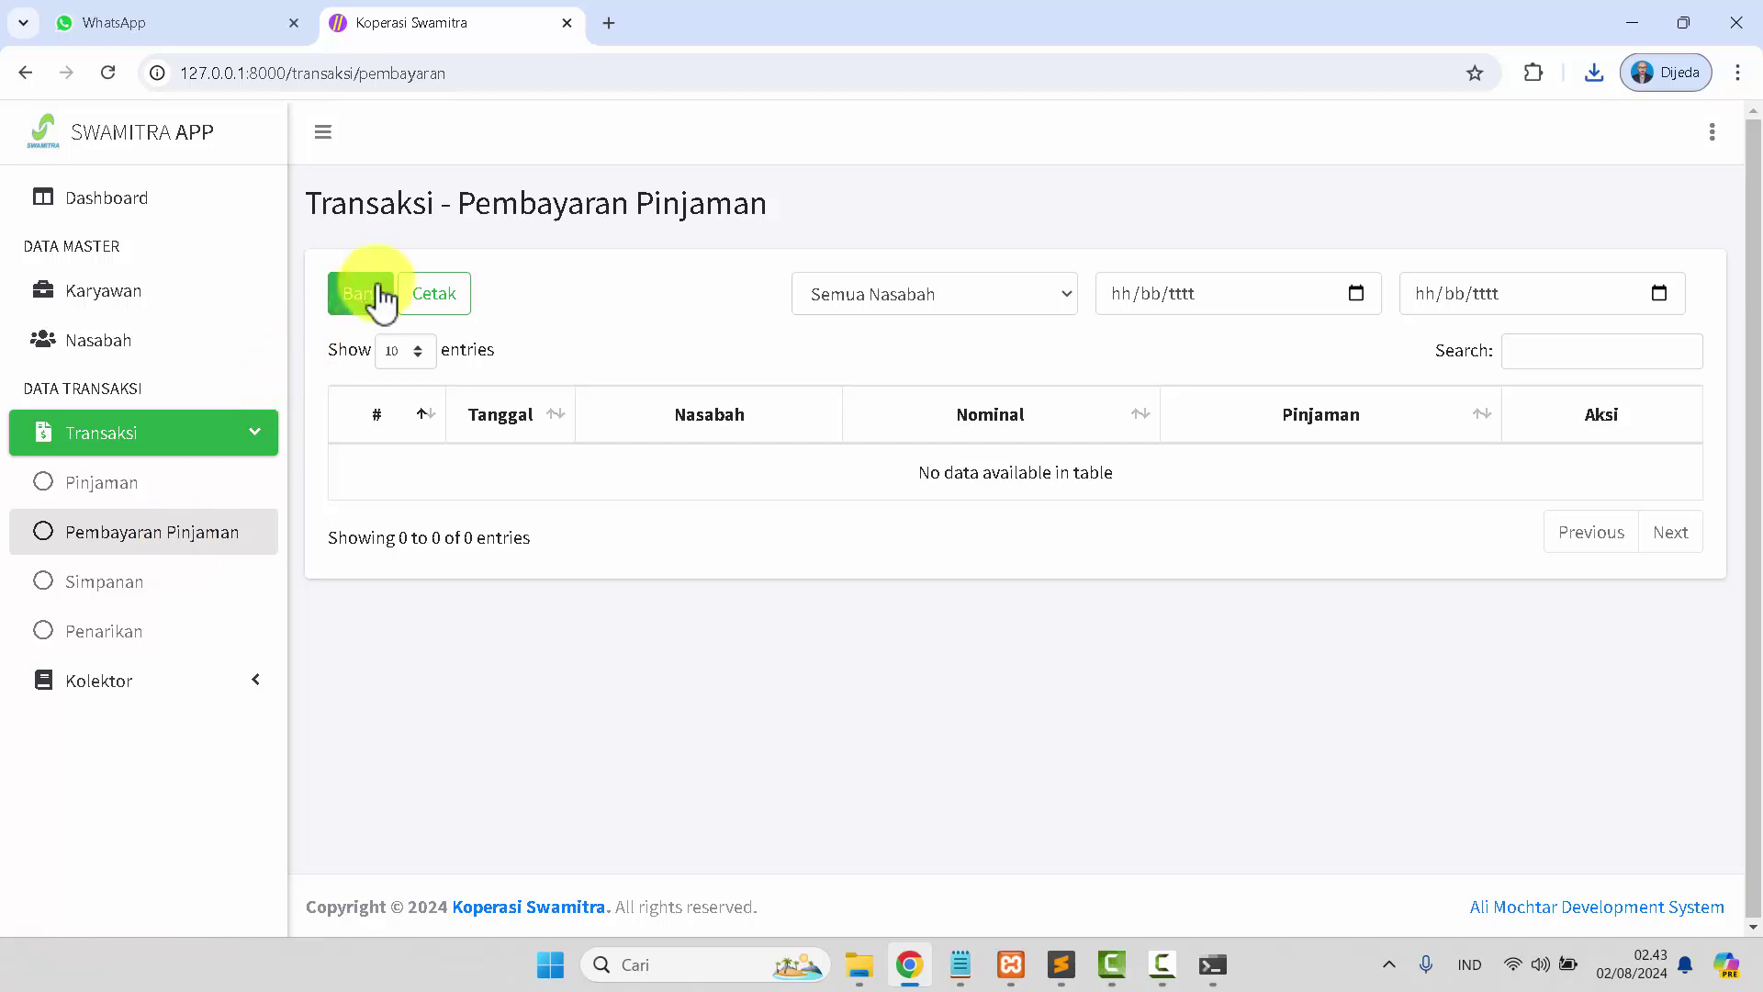
left_click(350, 294)
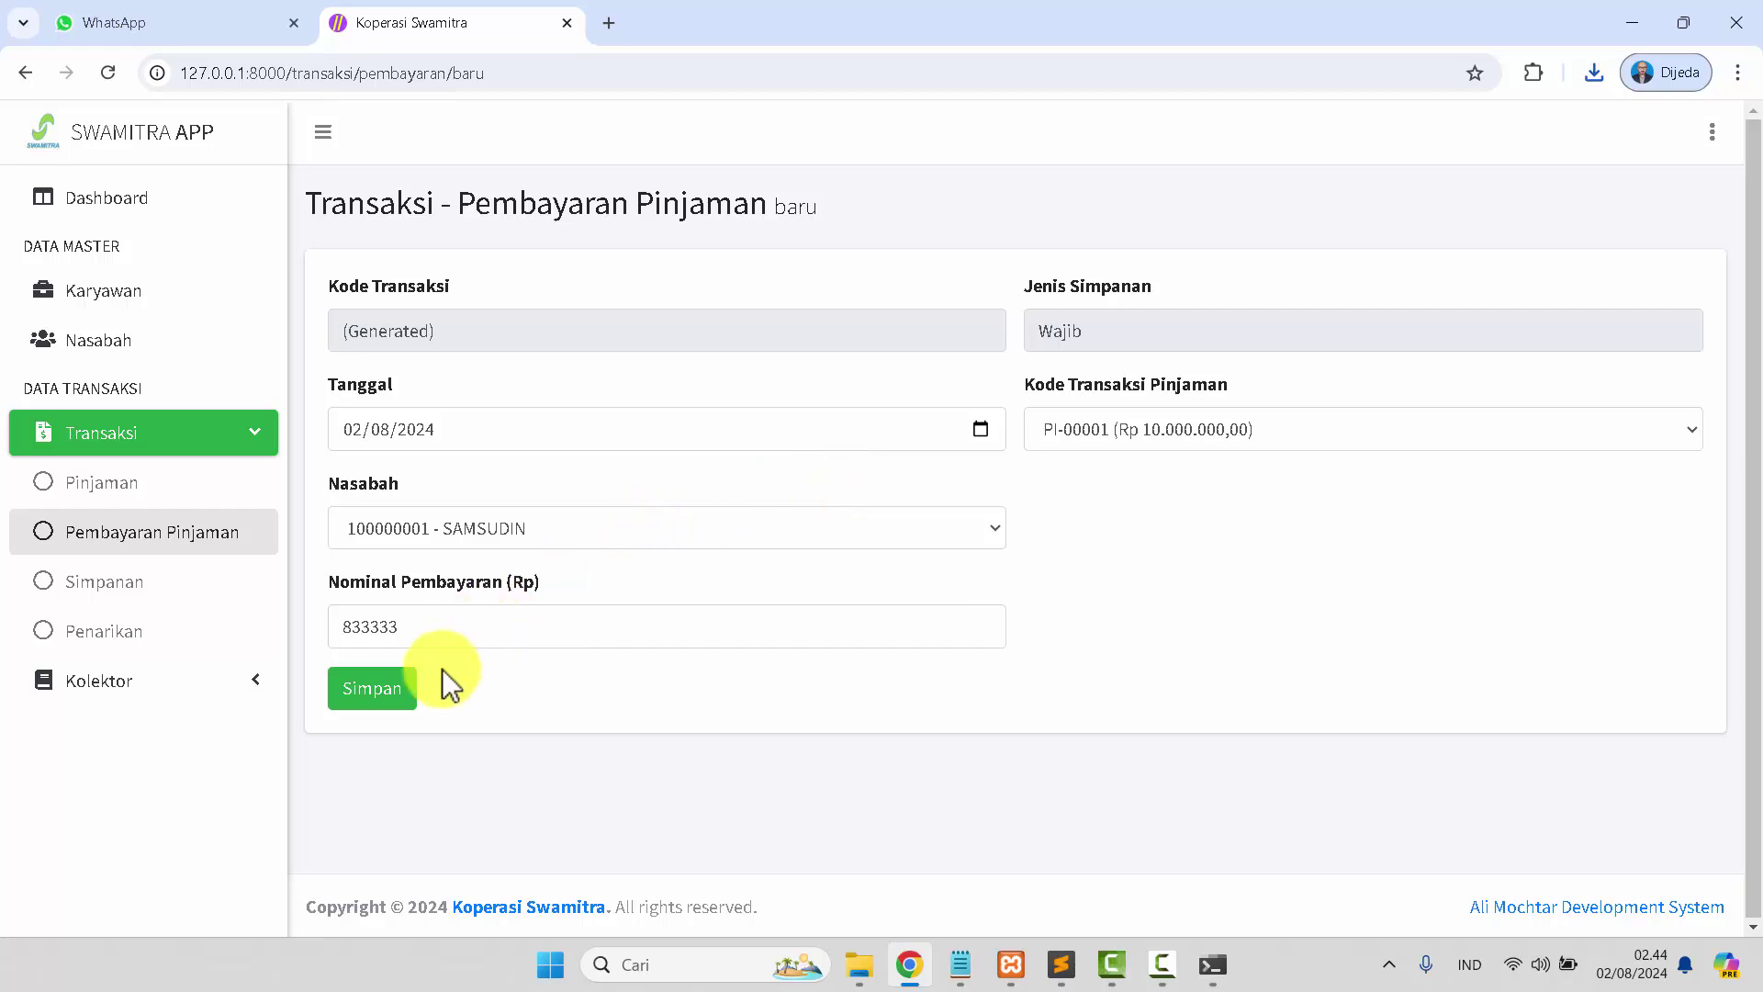
left_click(390, 703)
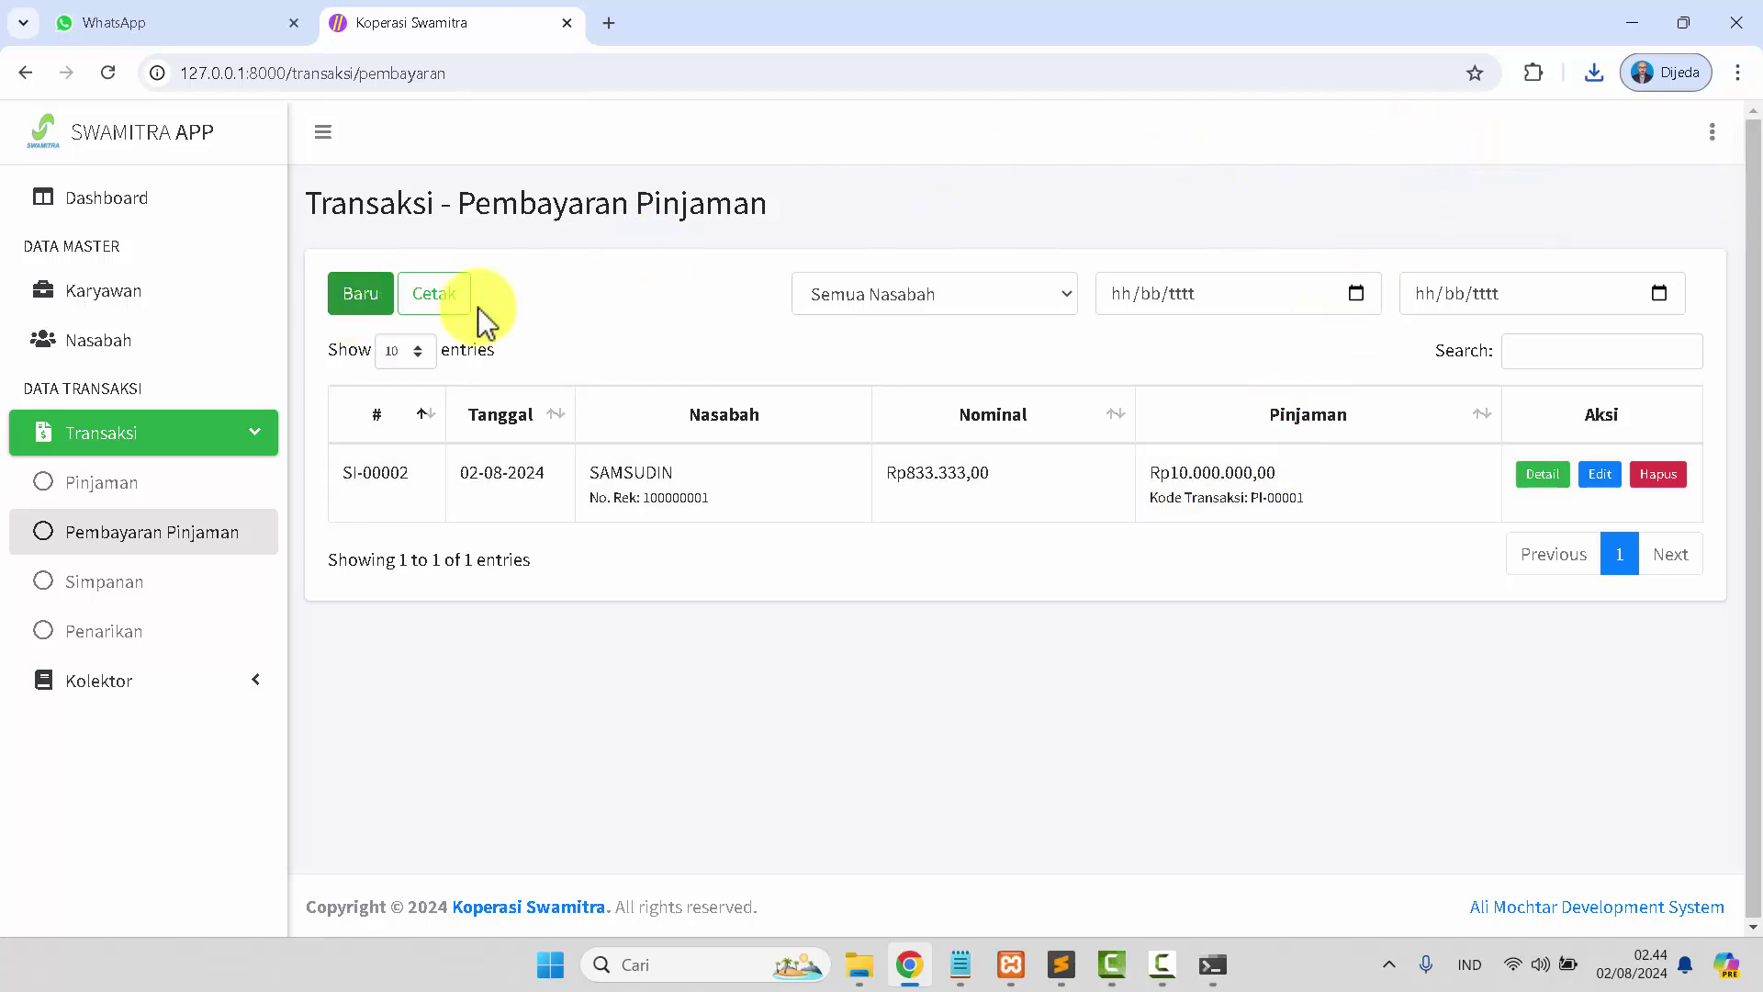
Set the loan-payment report period to Agustus 2024 through Agustus 2024.
left_click(435, 303)
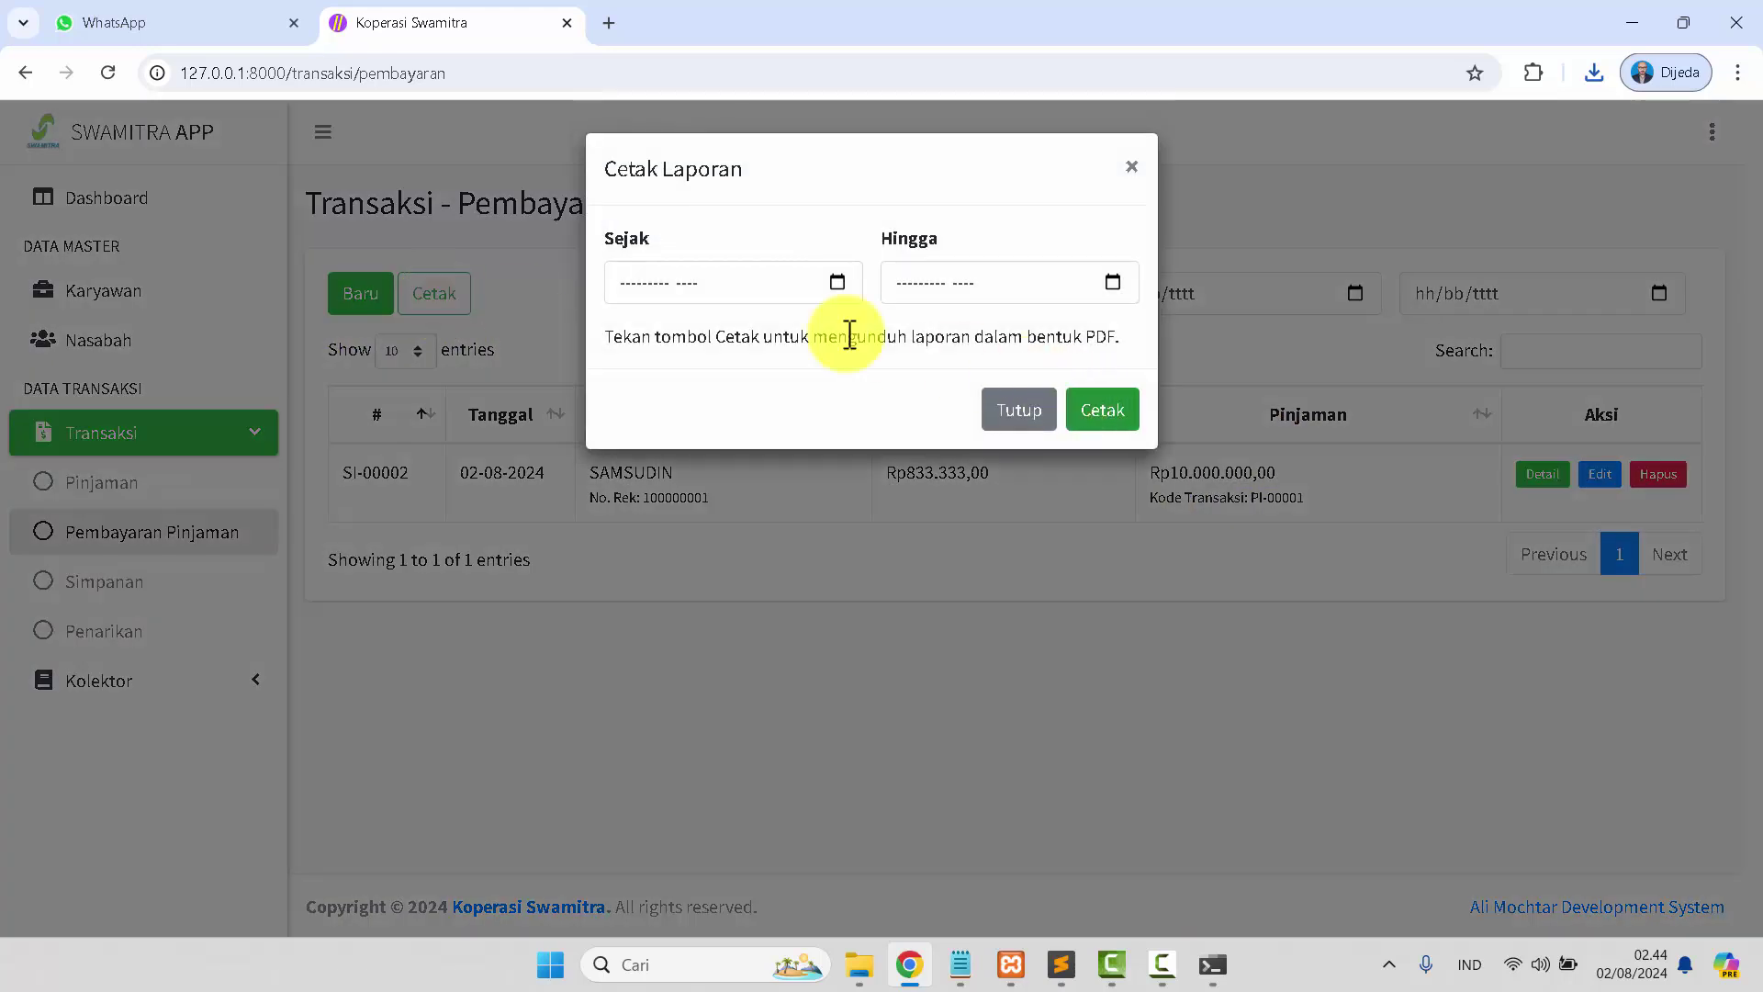
left_click(836, 279)
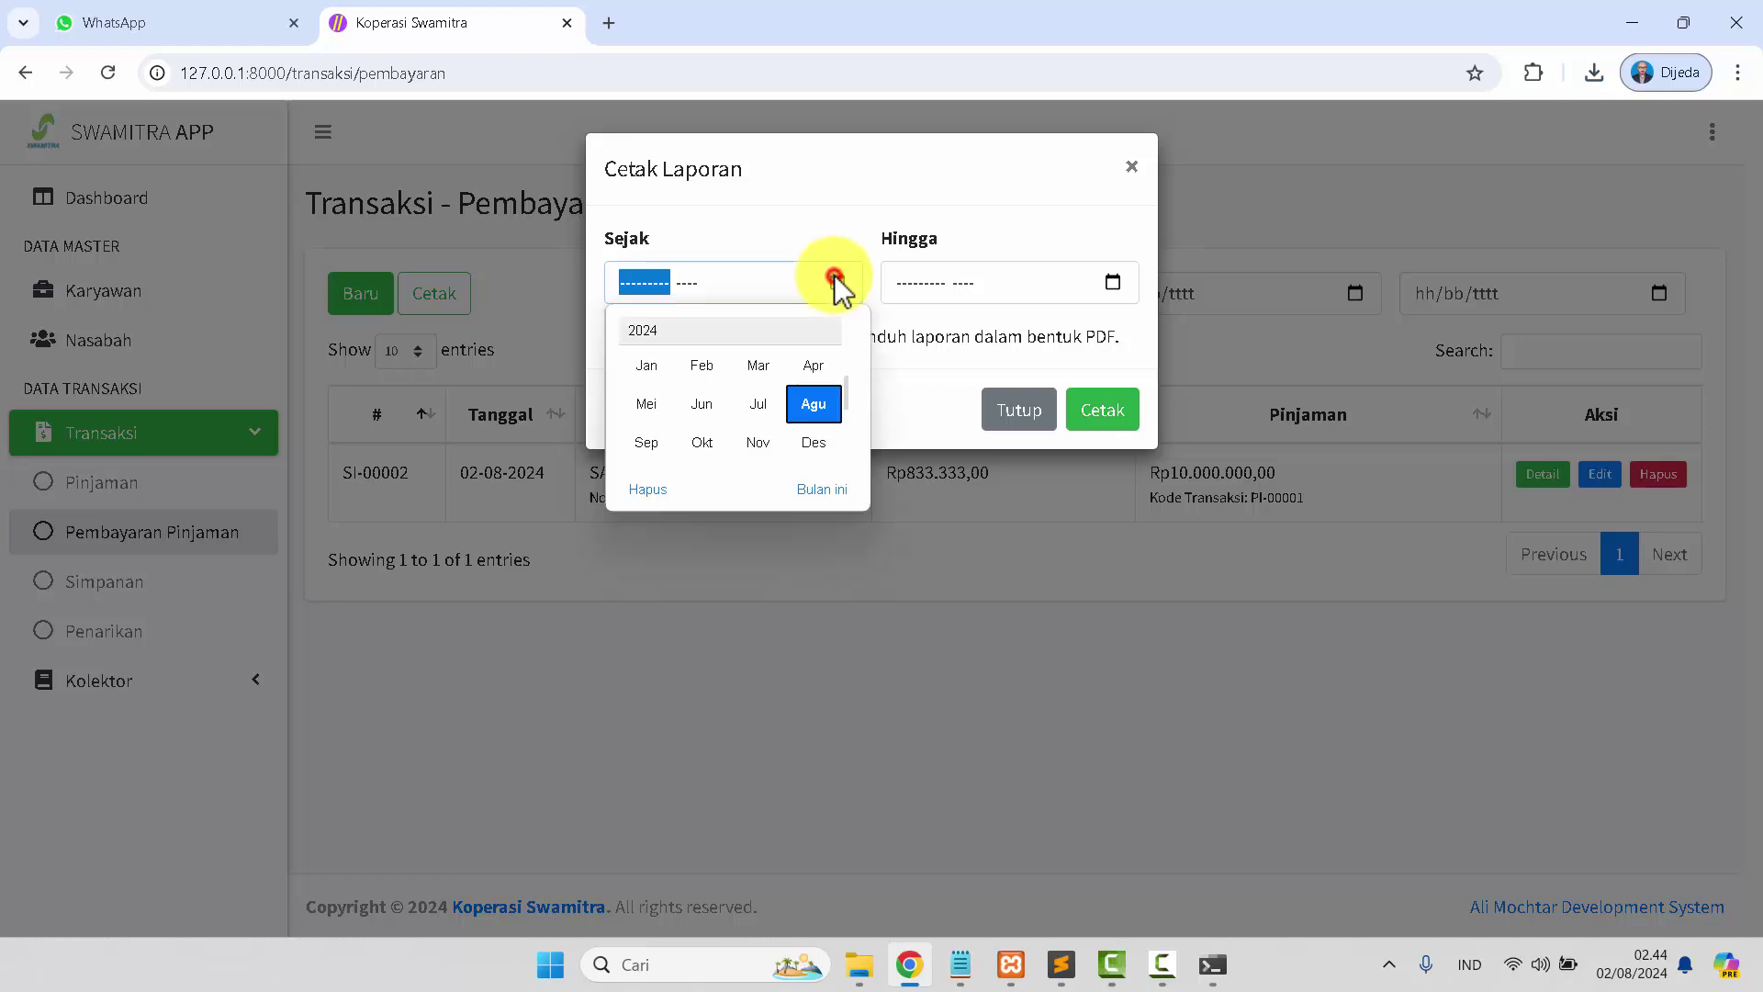
left_click(823, 410)
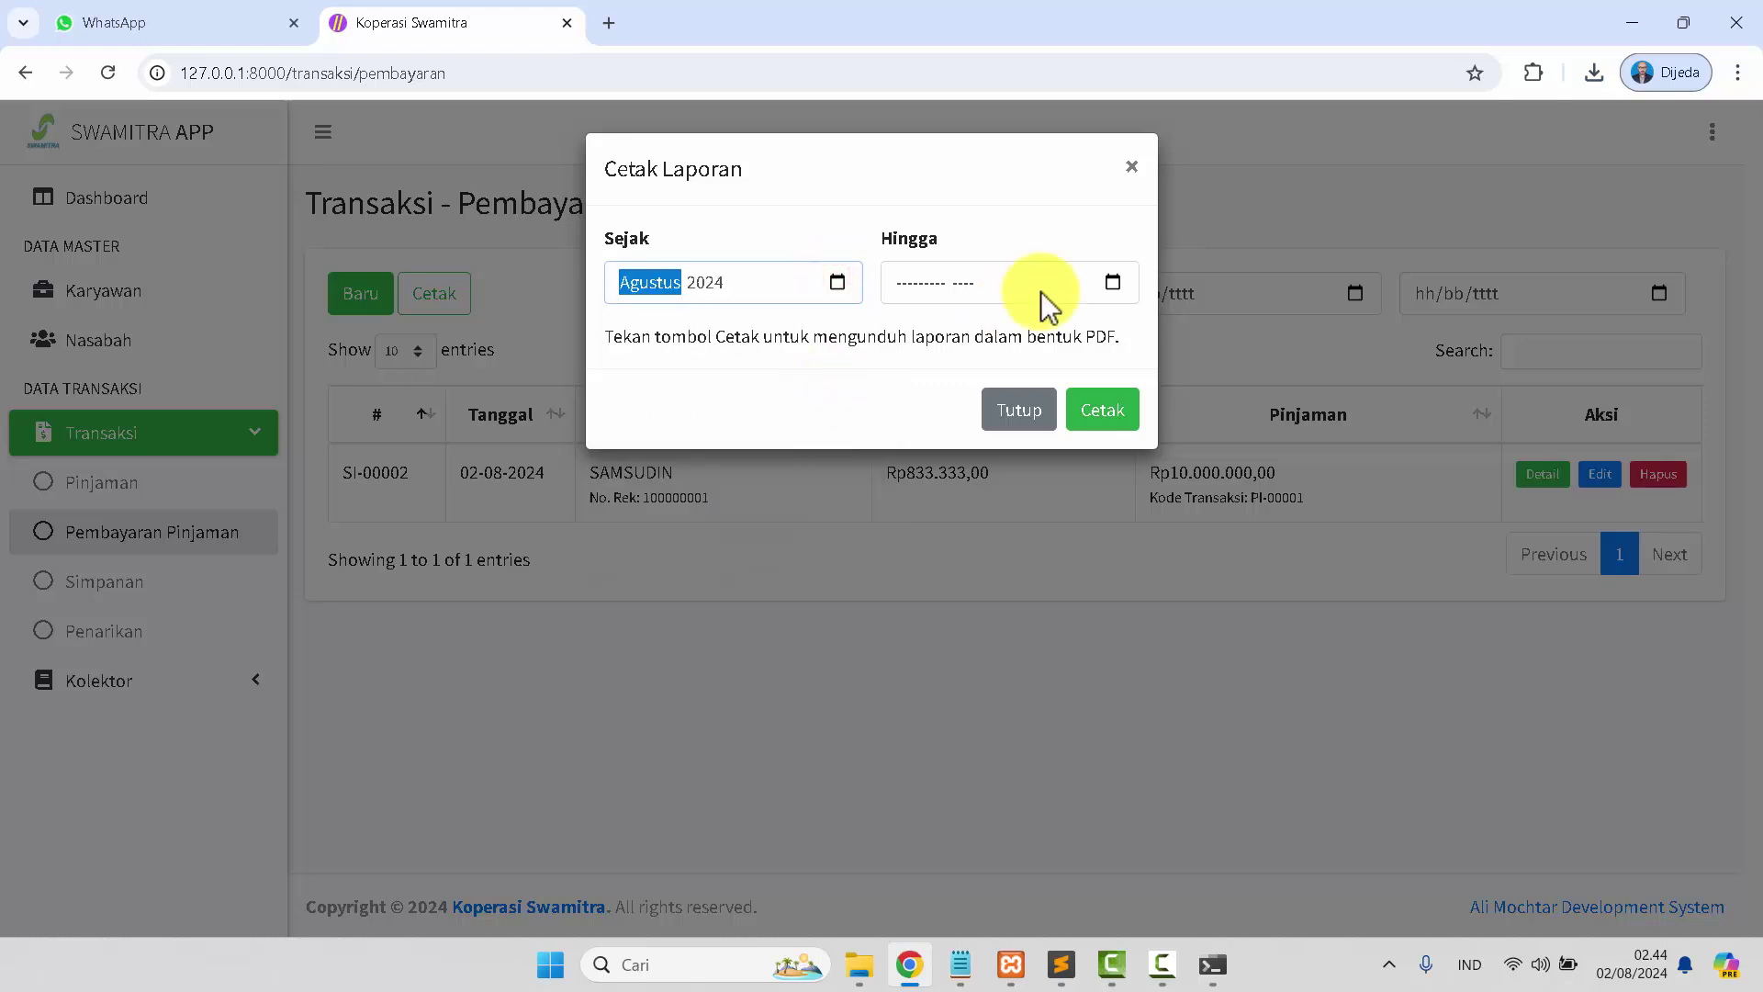
left_click(1113, 282)
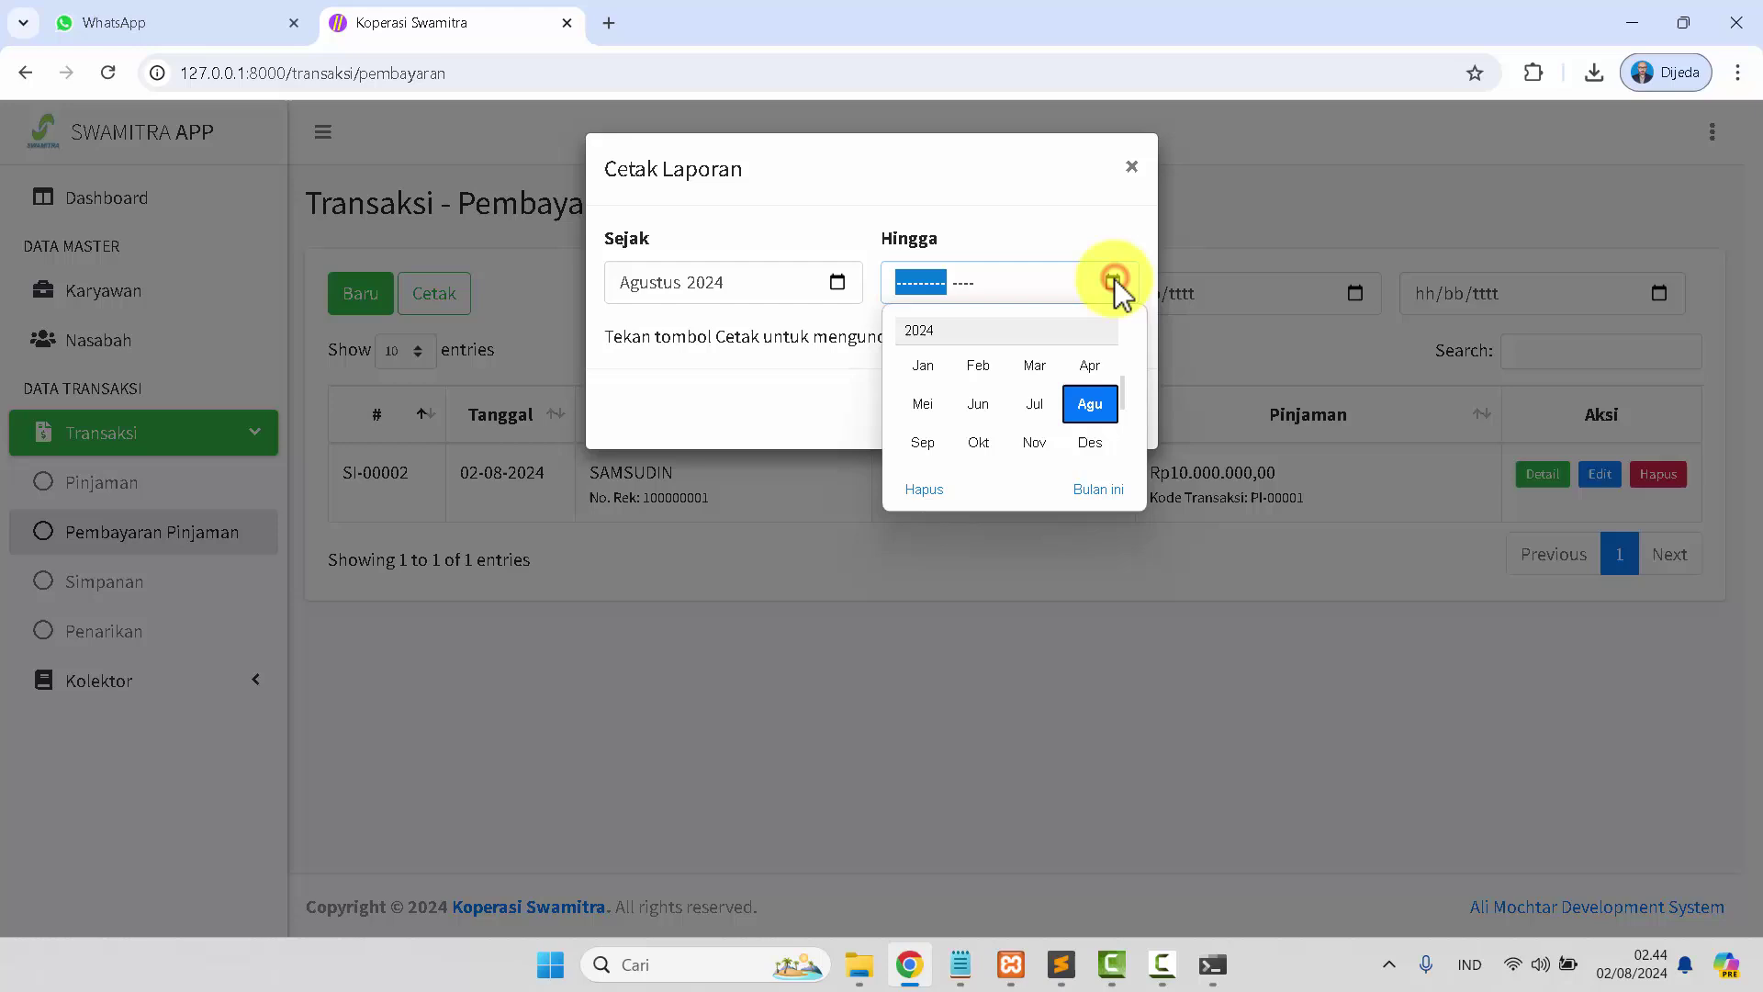
left_click(1086, 409)
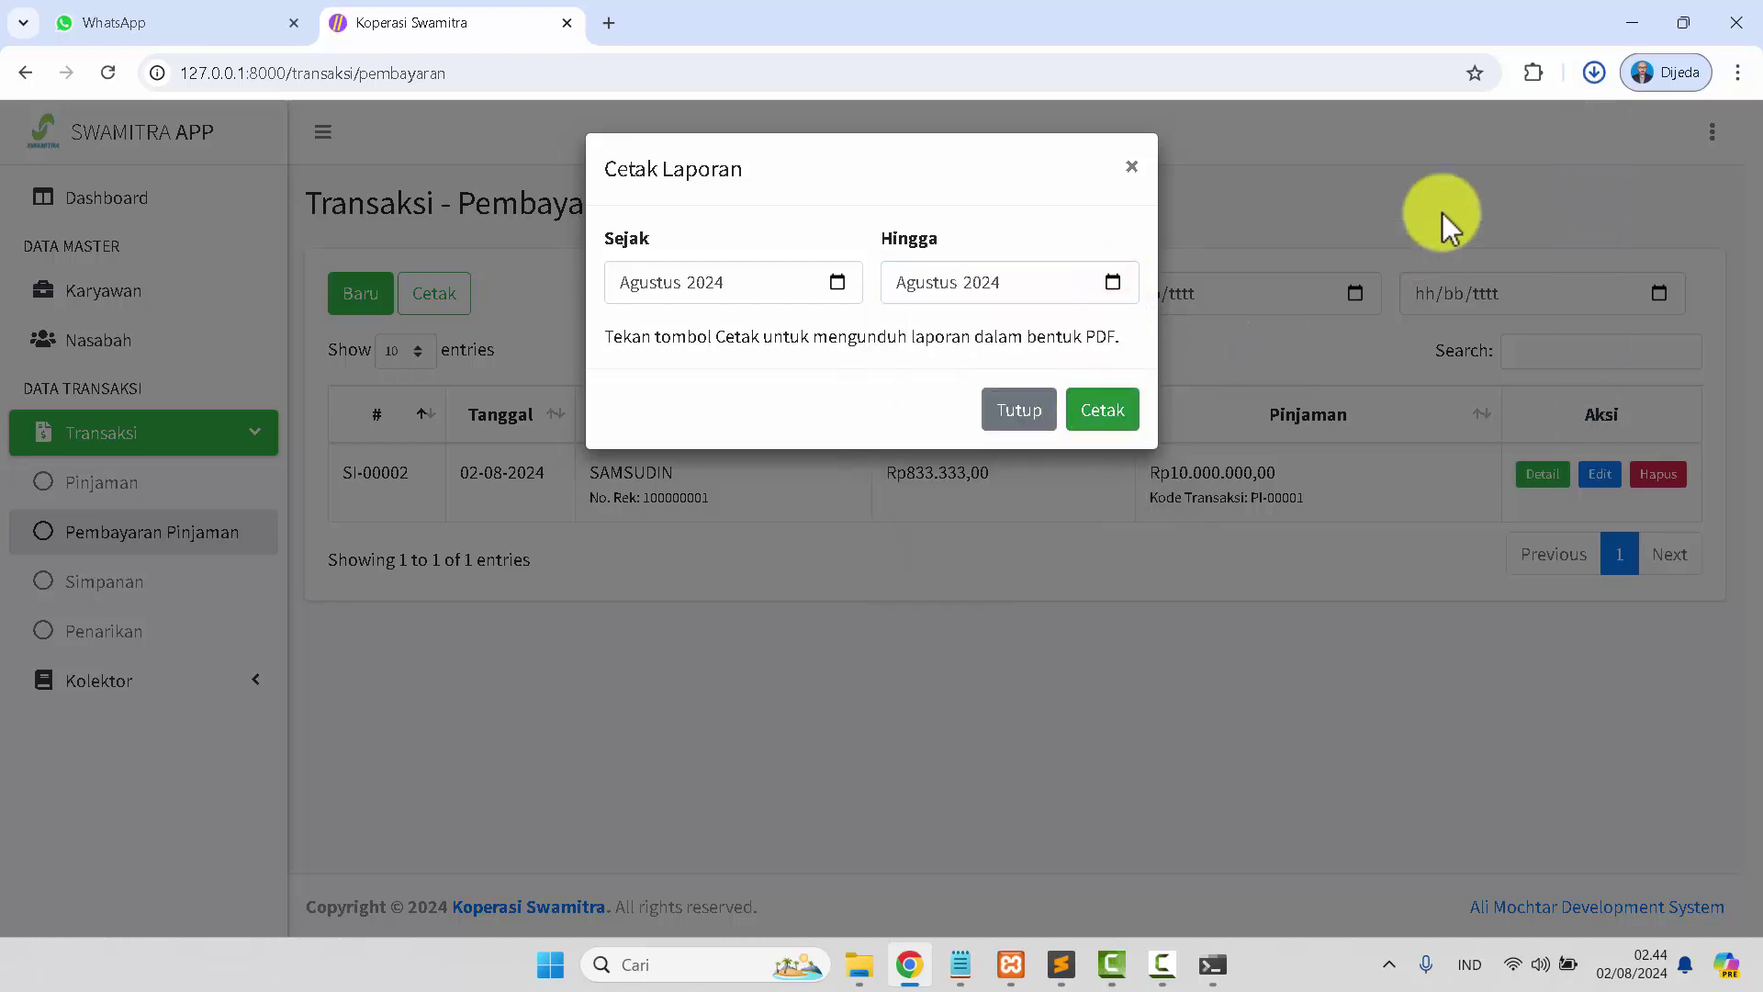
Generate and view the Laporan Pembayaran Pinjaman PDF, then close it and the print form.
left_click(1596, 72)
left_click(1387, 207)
scroll(781, 427, "down", 2)
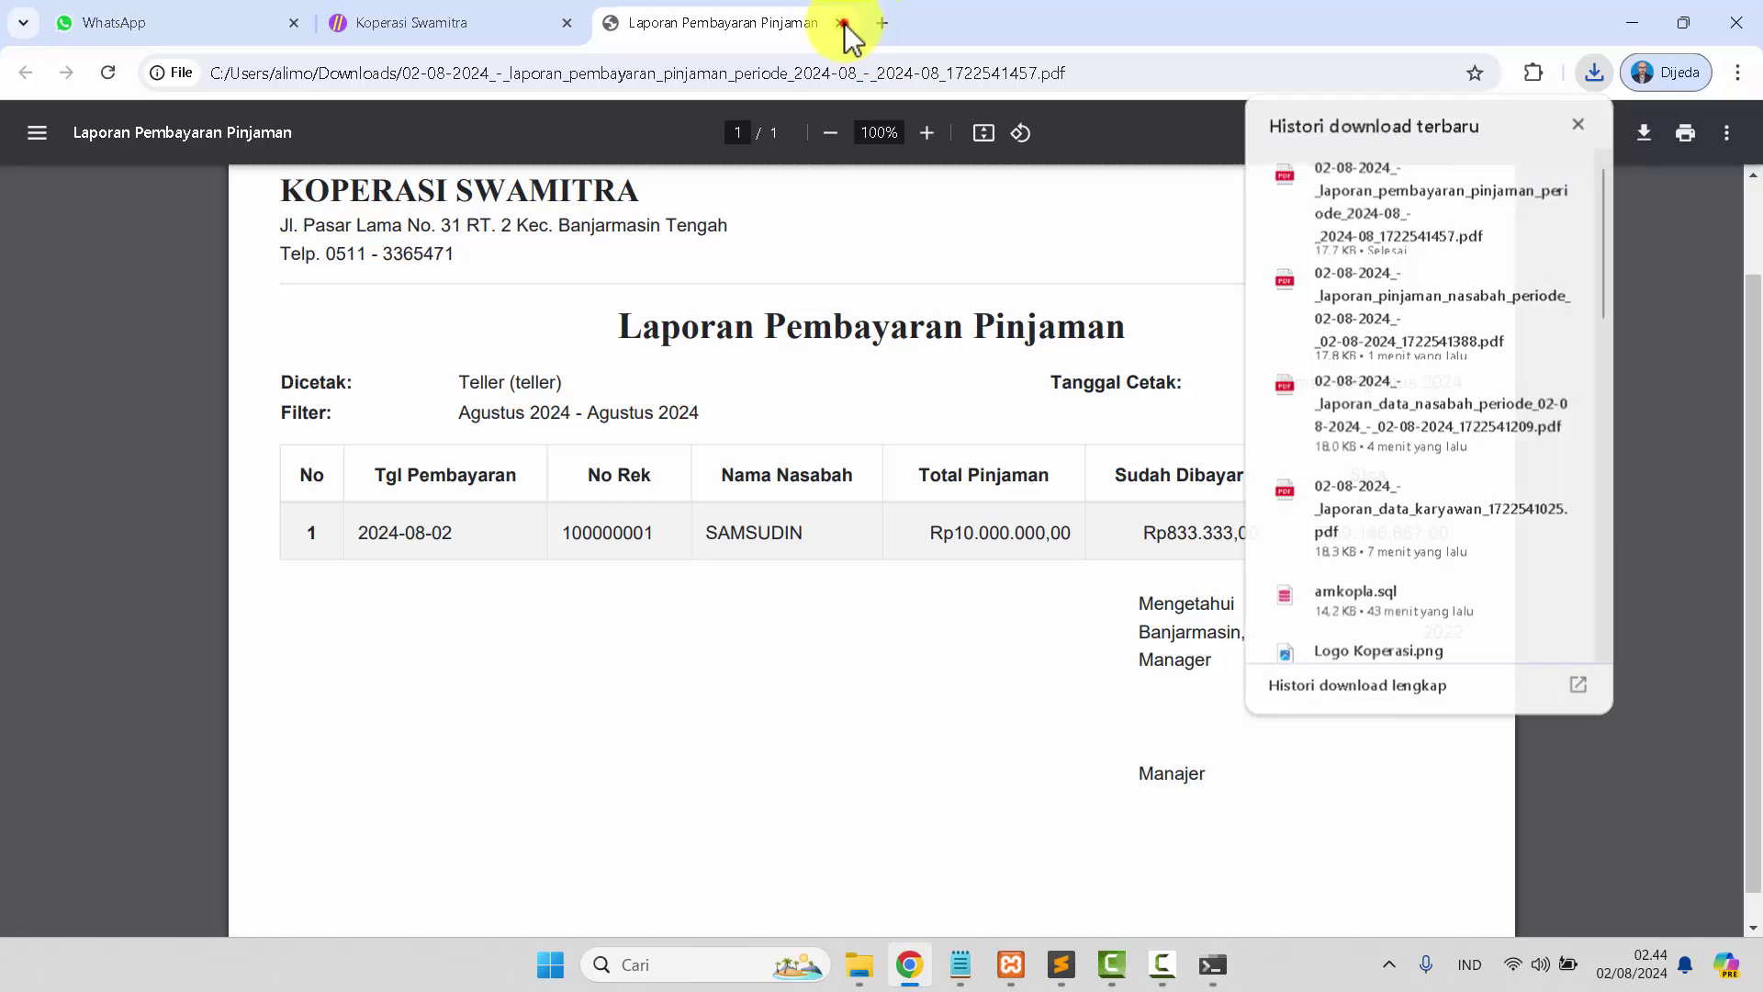
left_click(840, 23)
left_click(1018, 411)
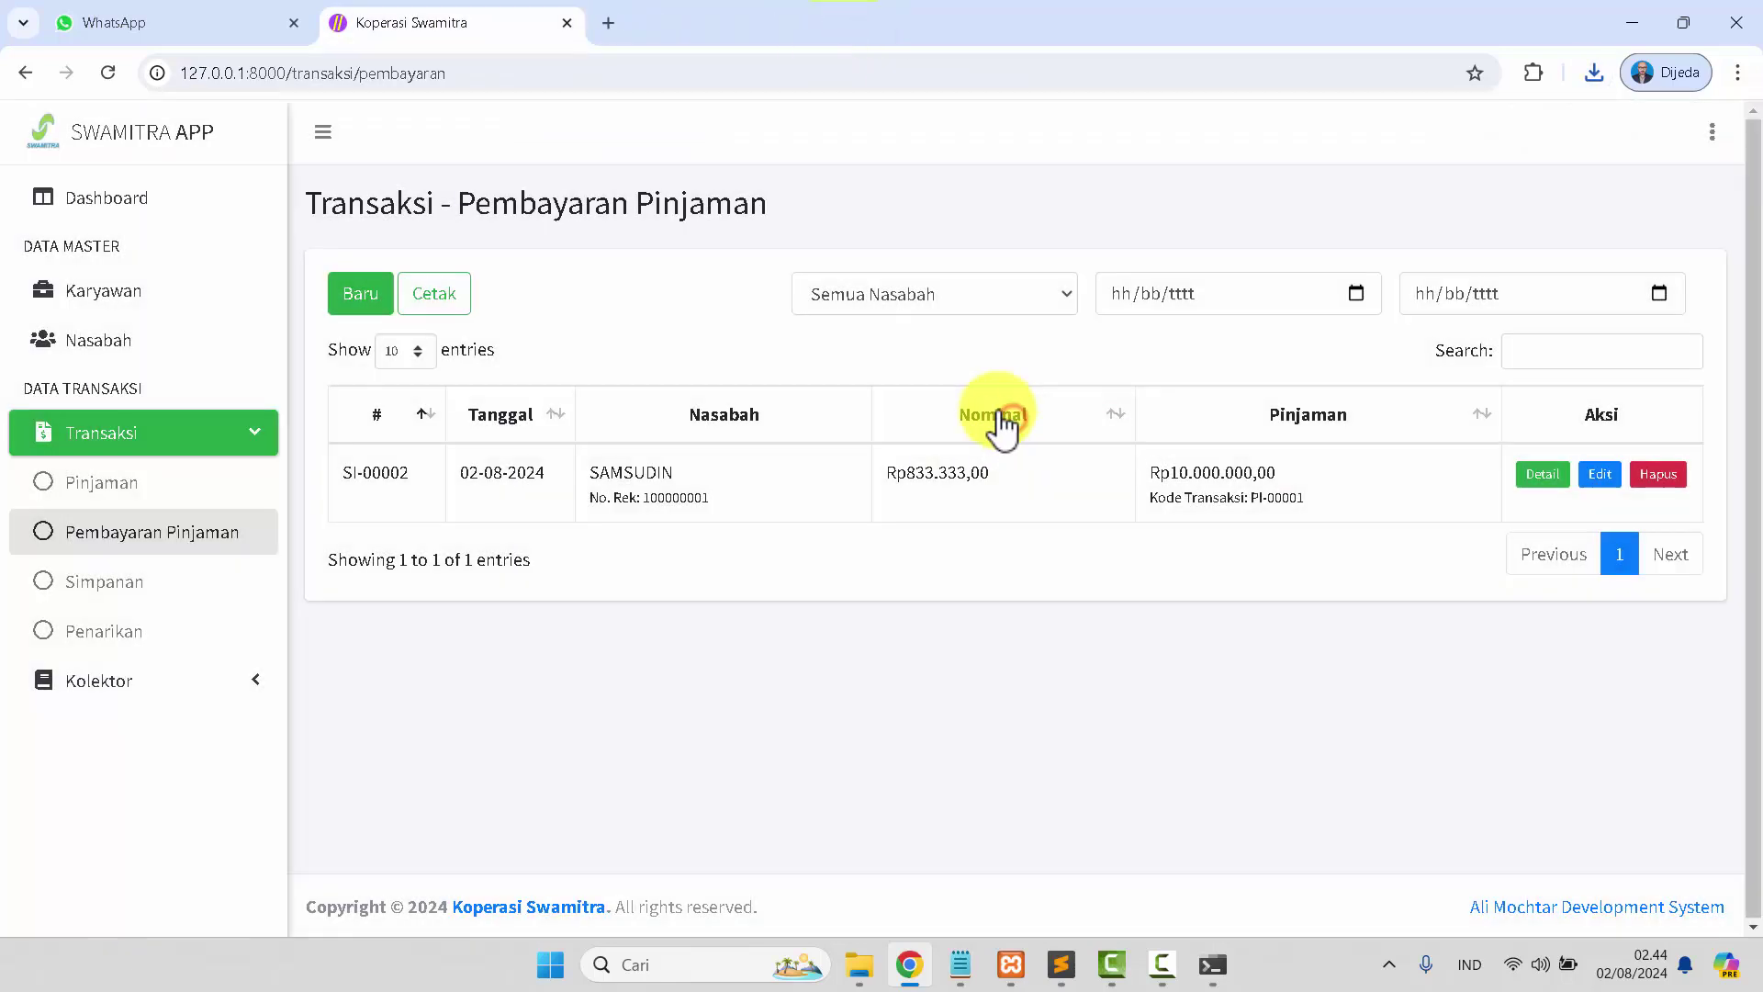
Try a 100000 withdrawal for SAMSUDIN, which is refused because his balance is Rp0.
left_click(90, 588)
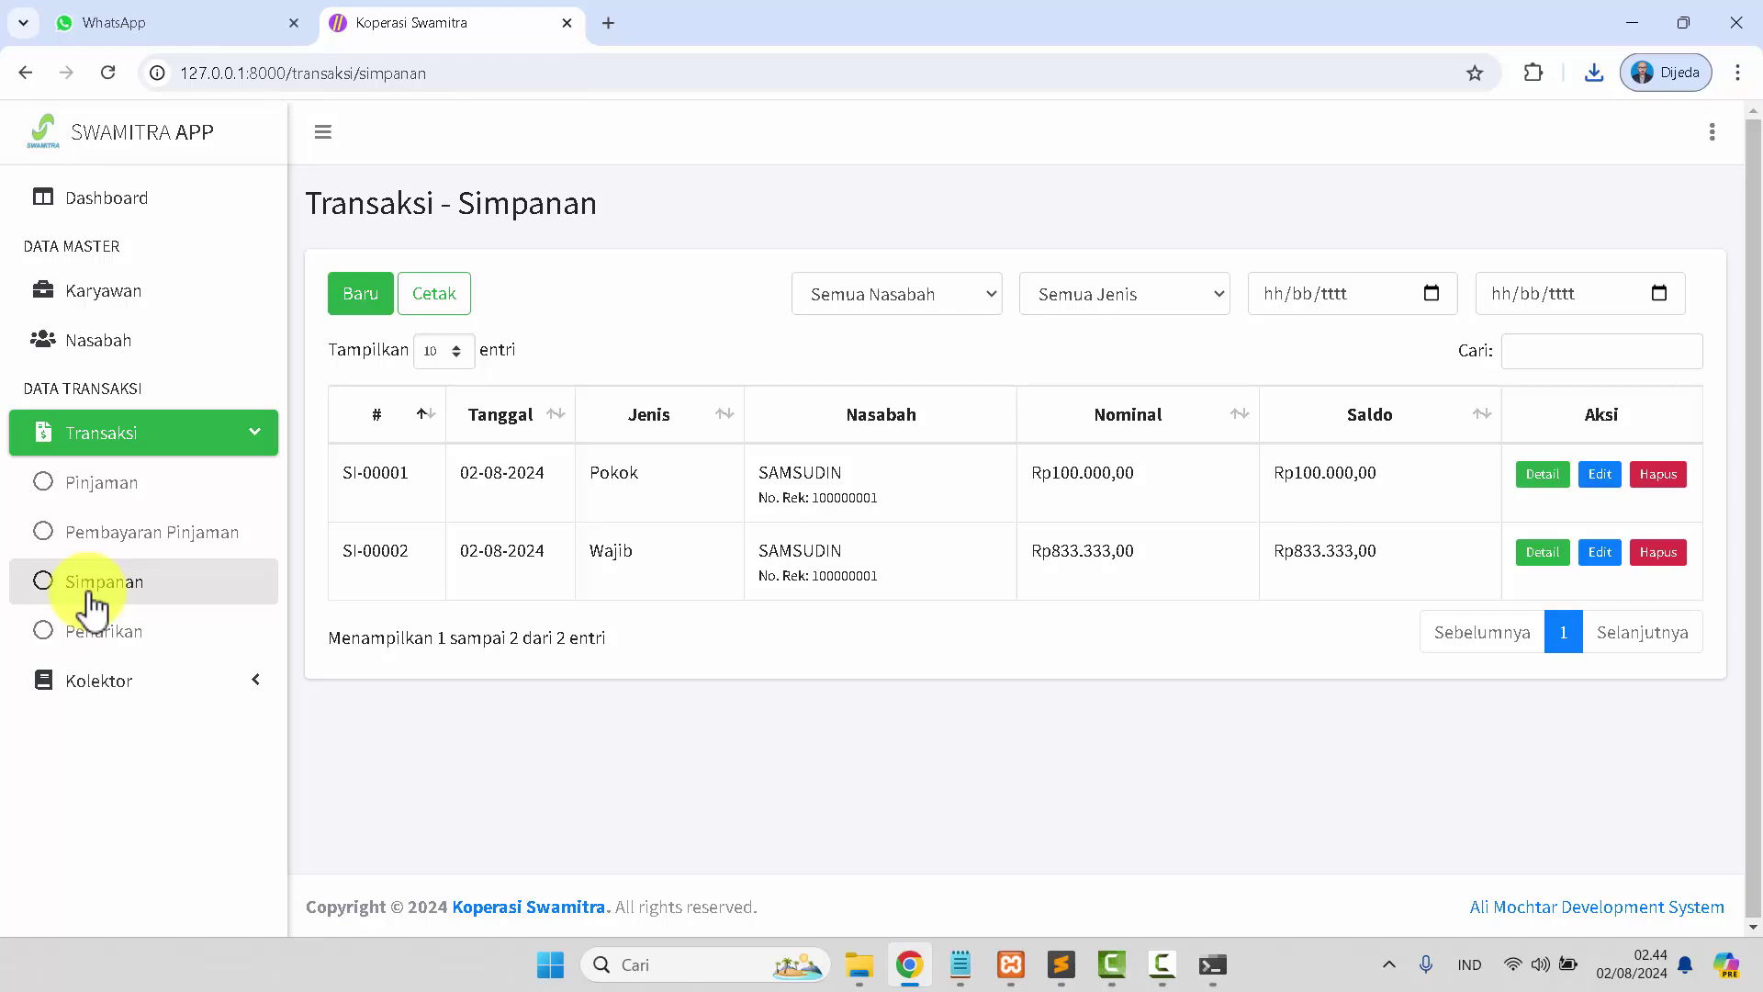
left_click(103, 634)
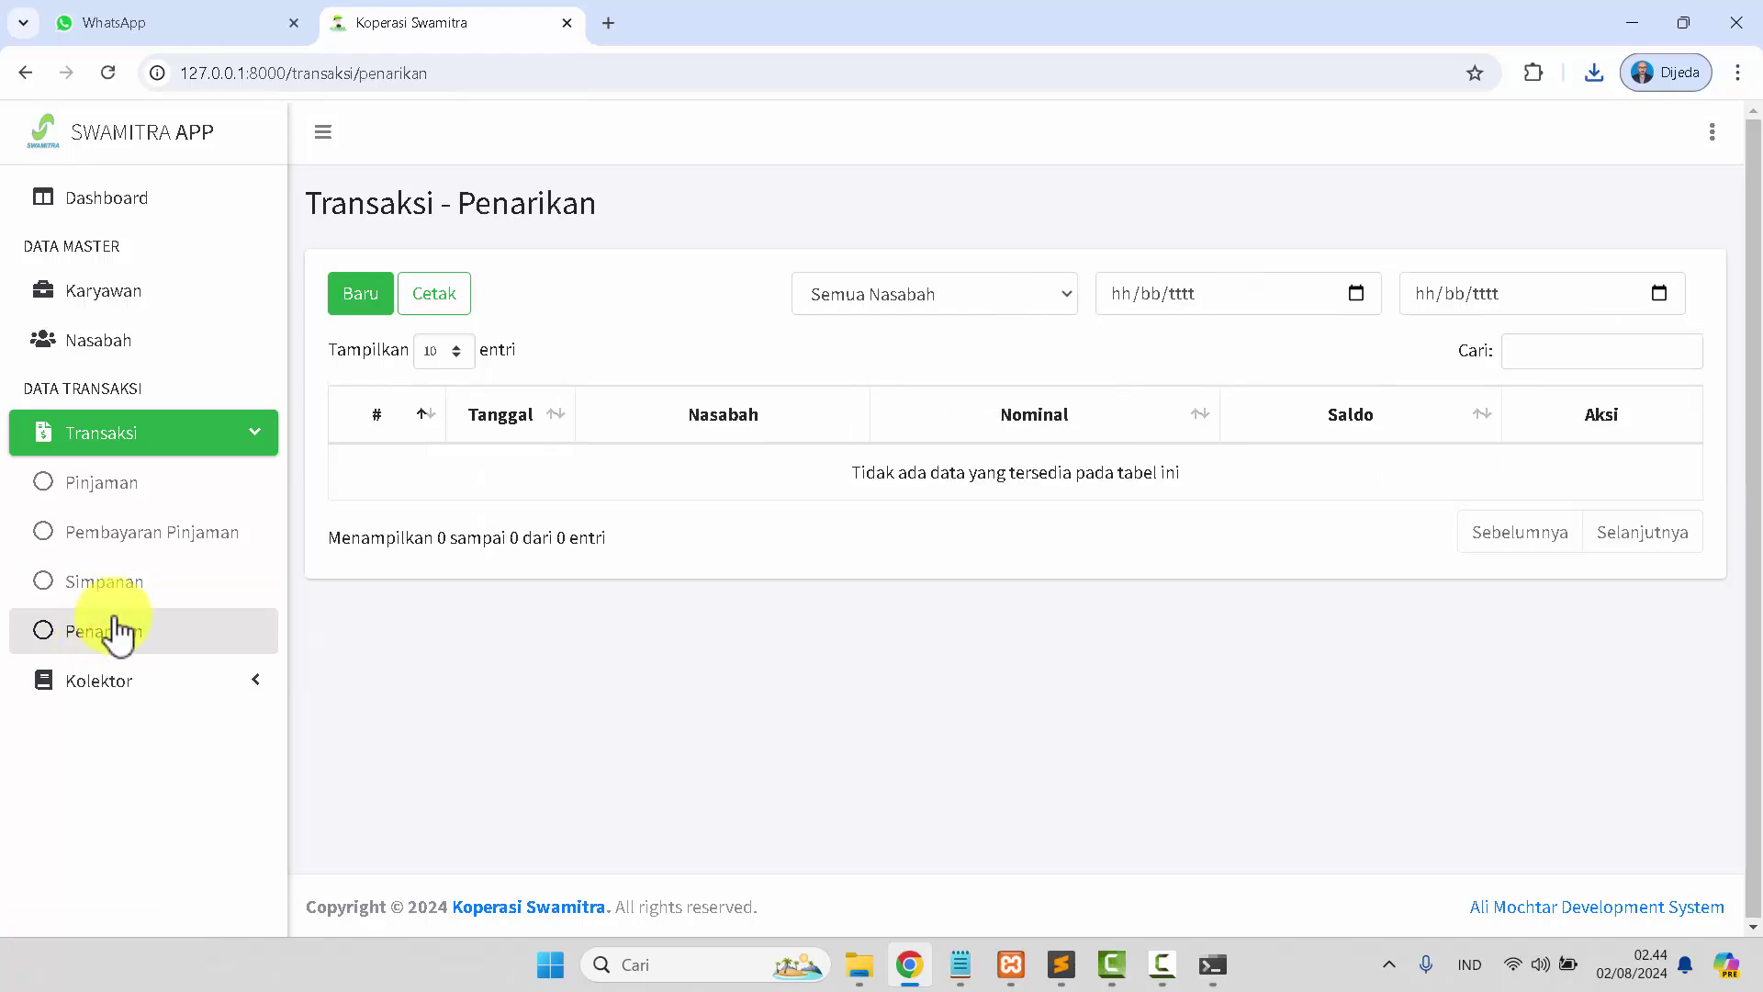
left_click(366, 302)
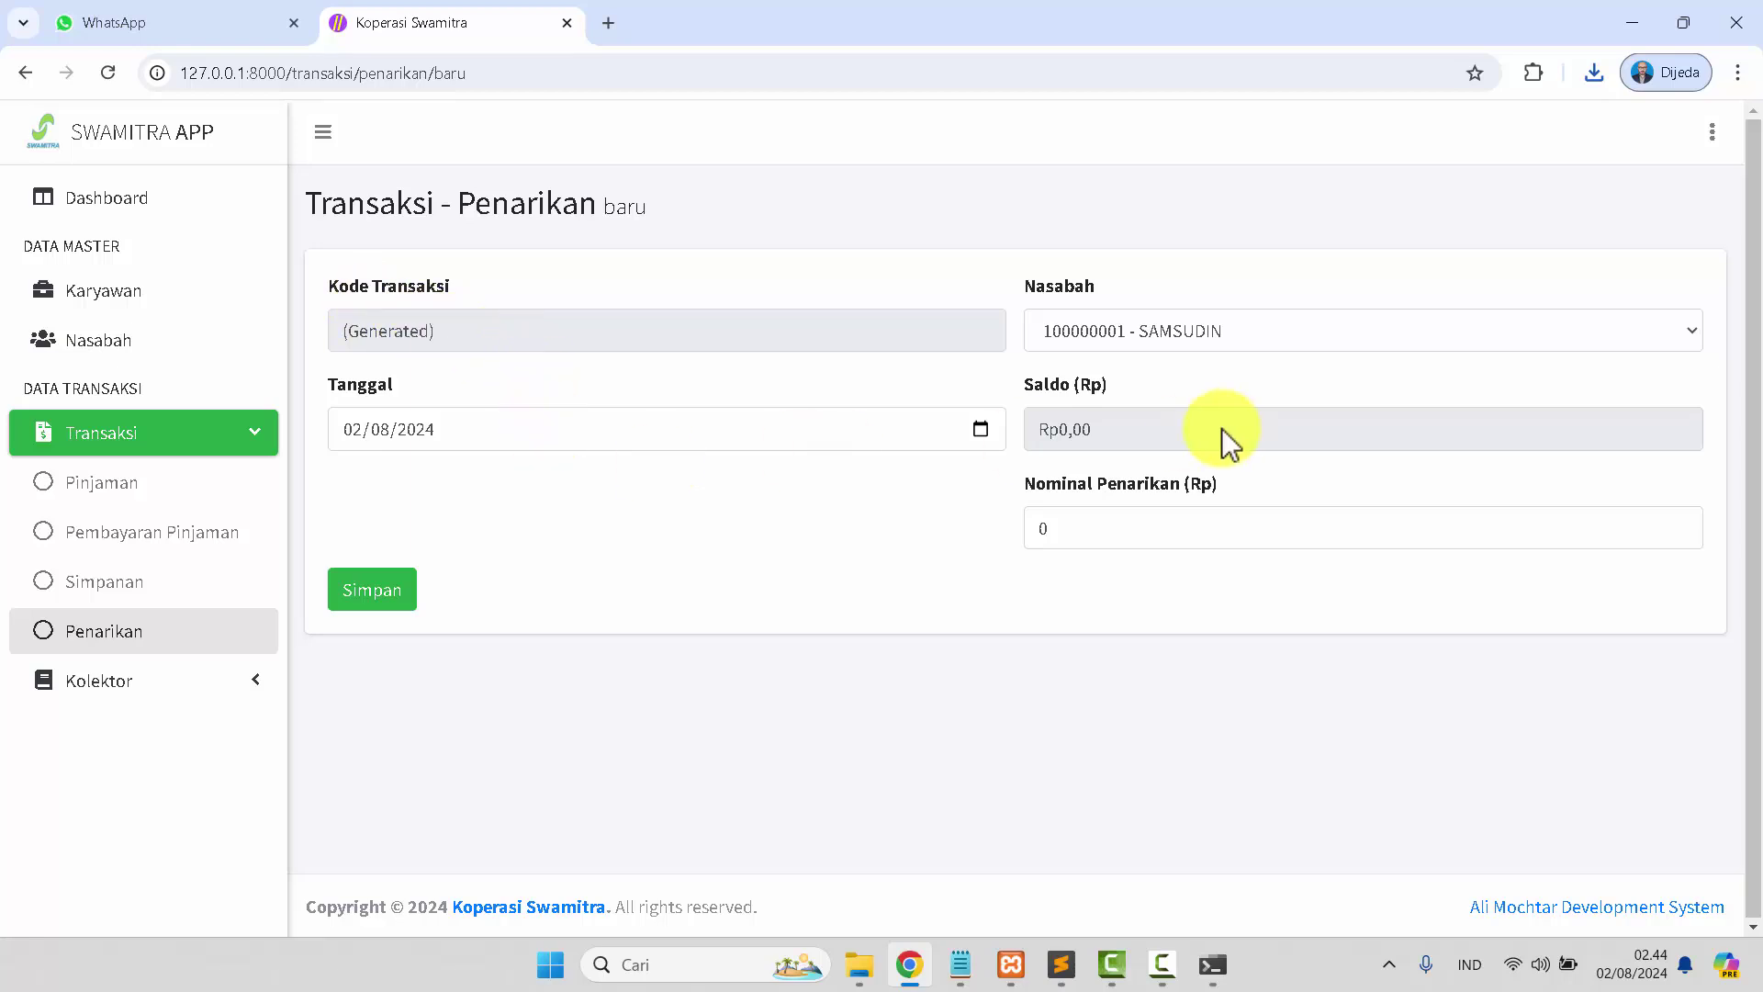
left_click_drag(1113, 533, 1030, 548)
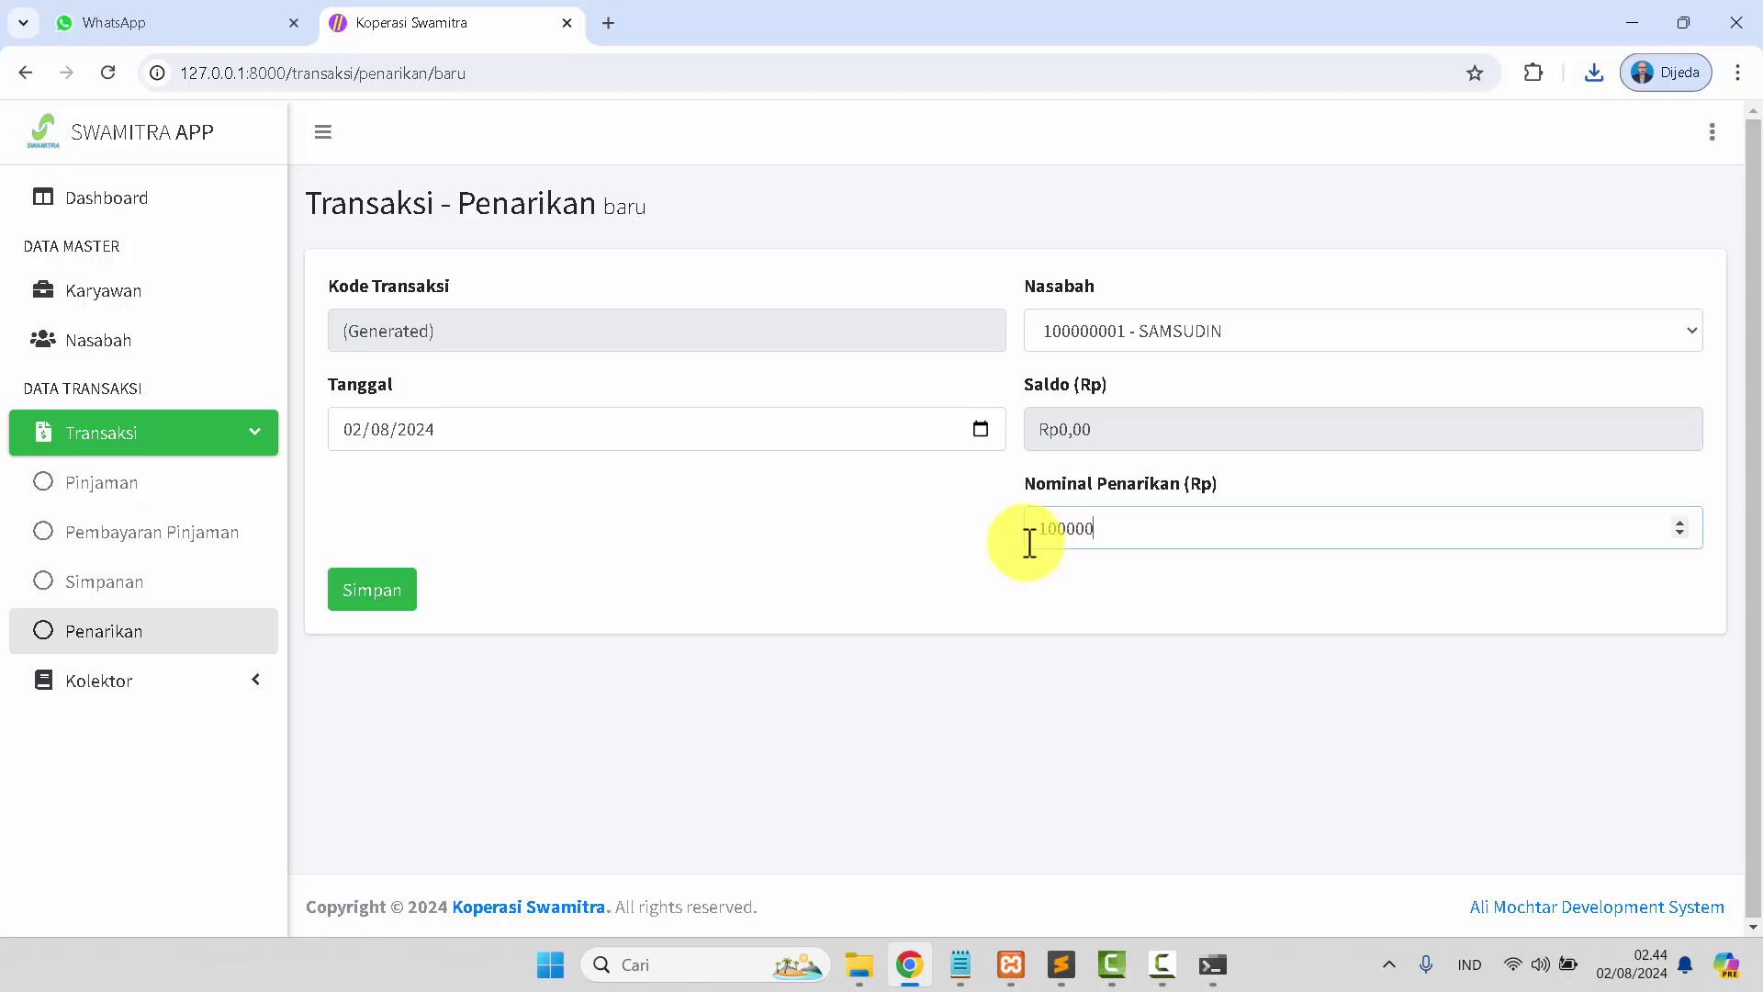
left_click(1065, 528)
left_click(381, 589)
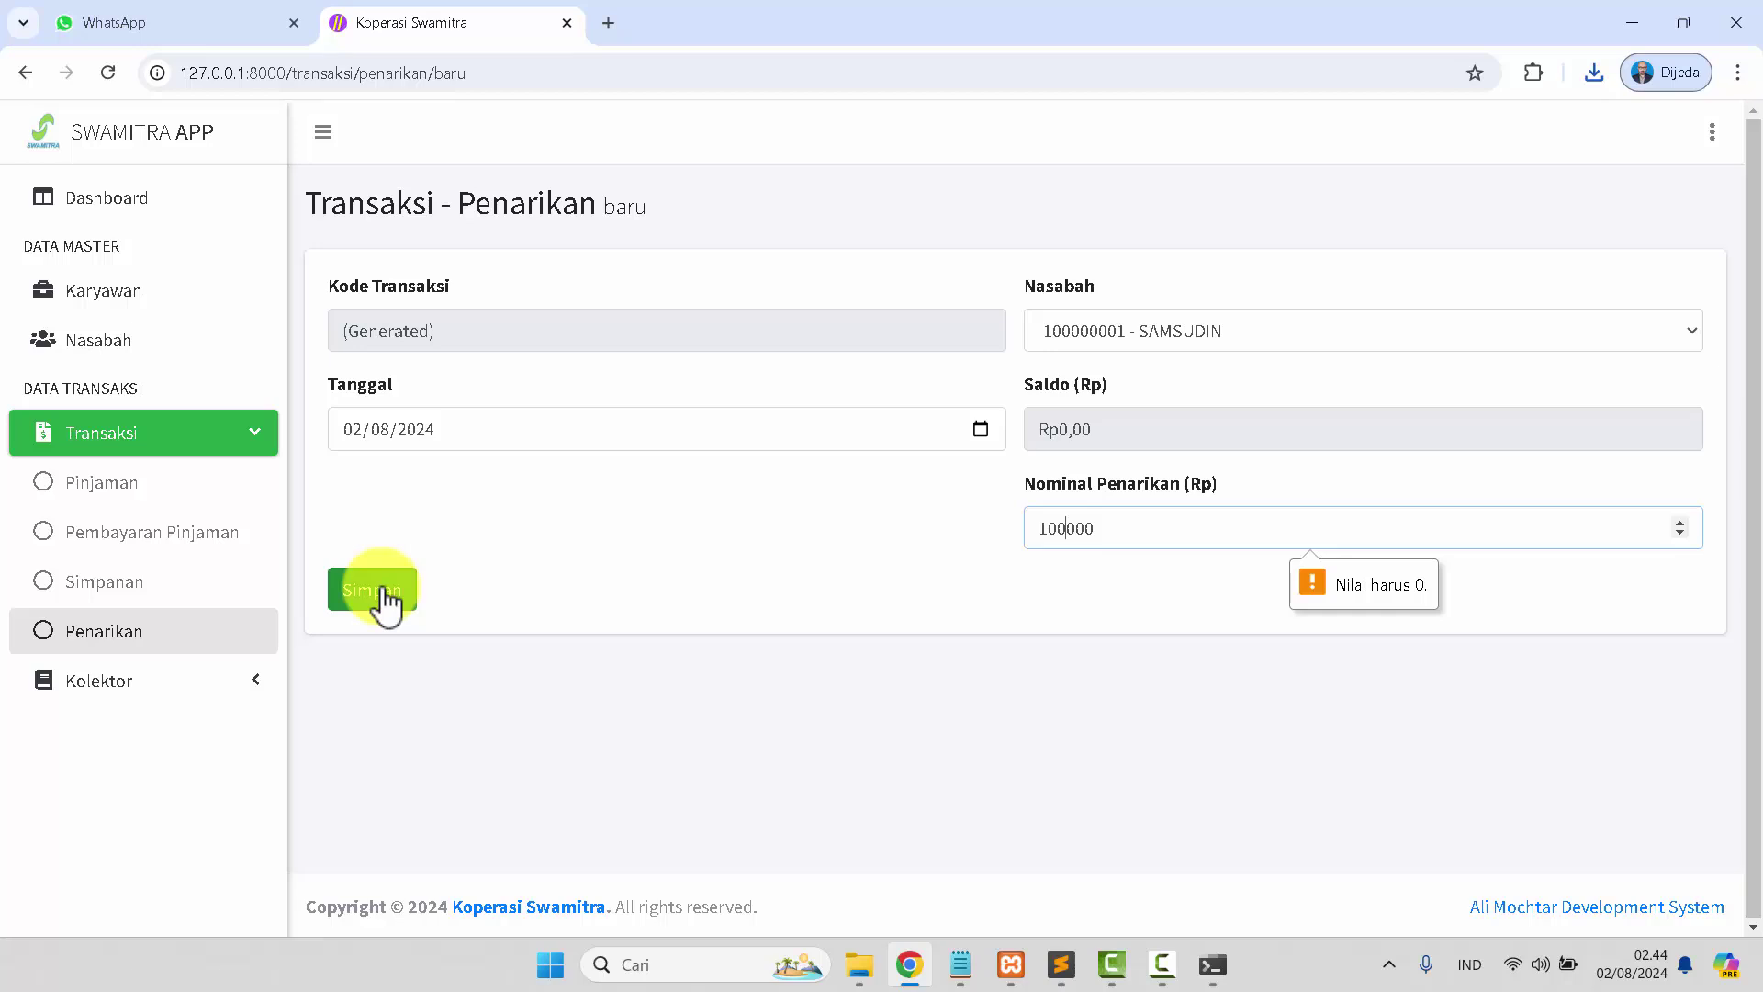
left_click_drag(1102, 433, 1059, 432)
left_click(639, 566)
Retry a new SAMSUDIN withdrawal with 50000 in Nominal Penarikan.
left_click(134, 586)
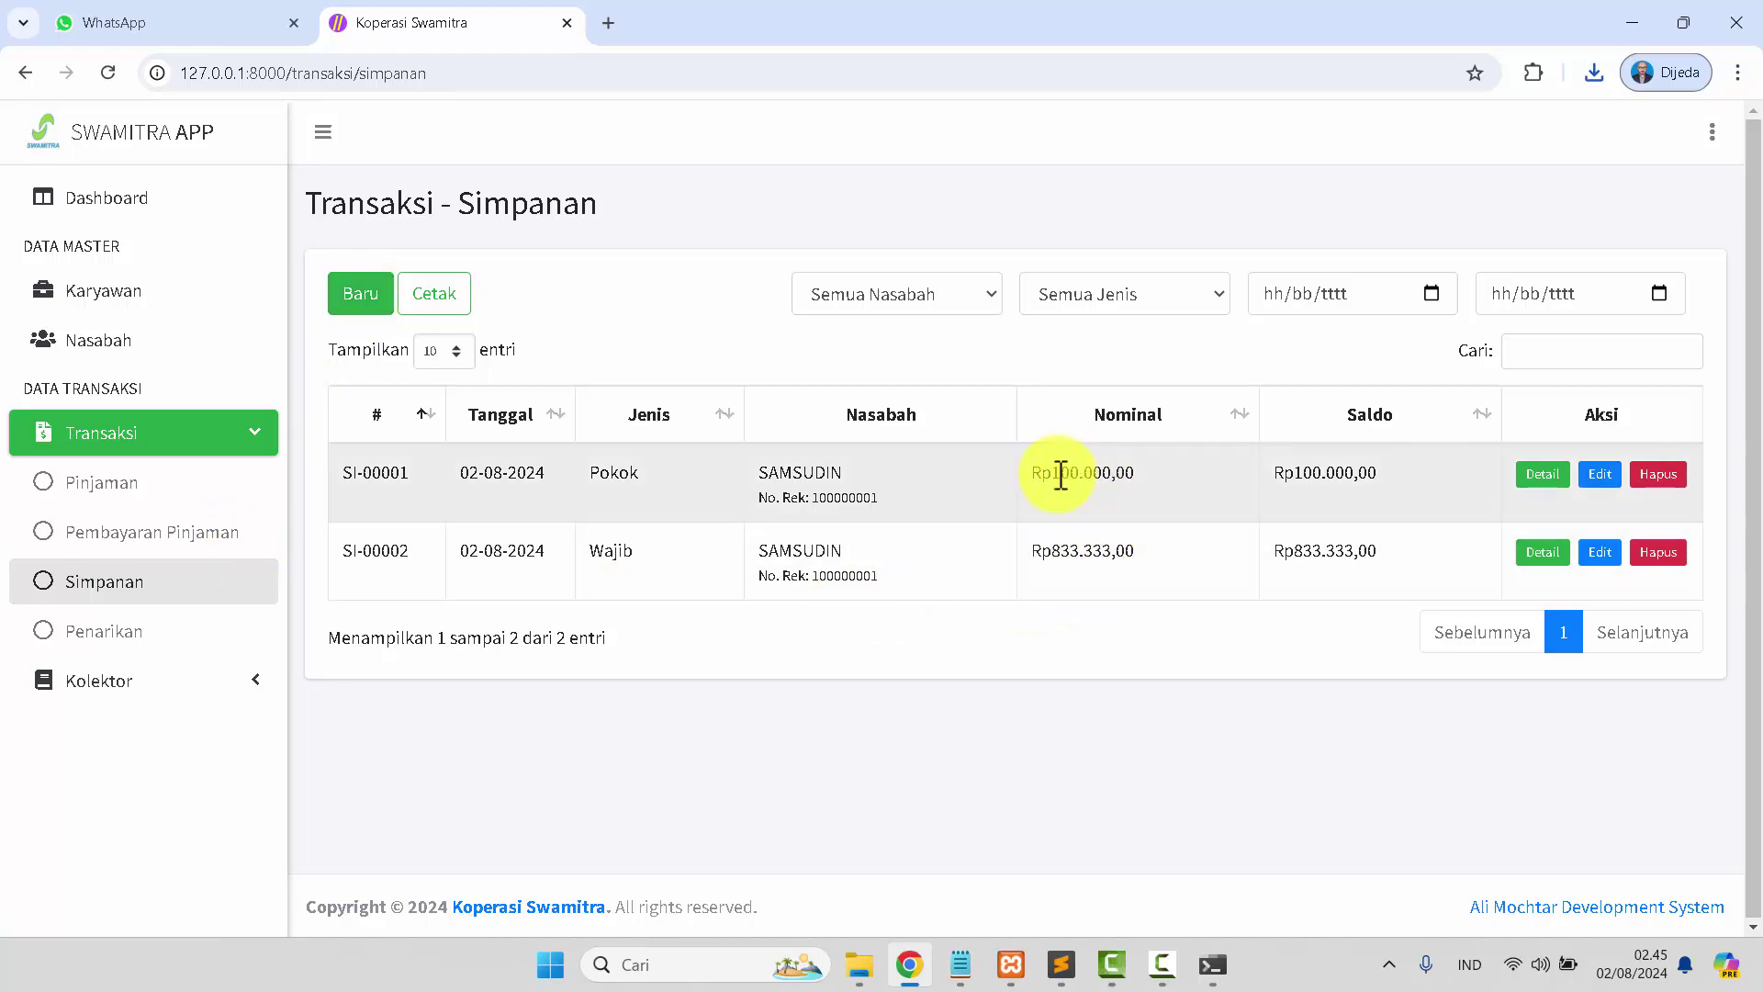
left_click(152, 630)
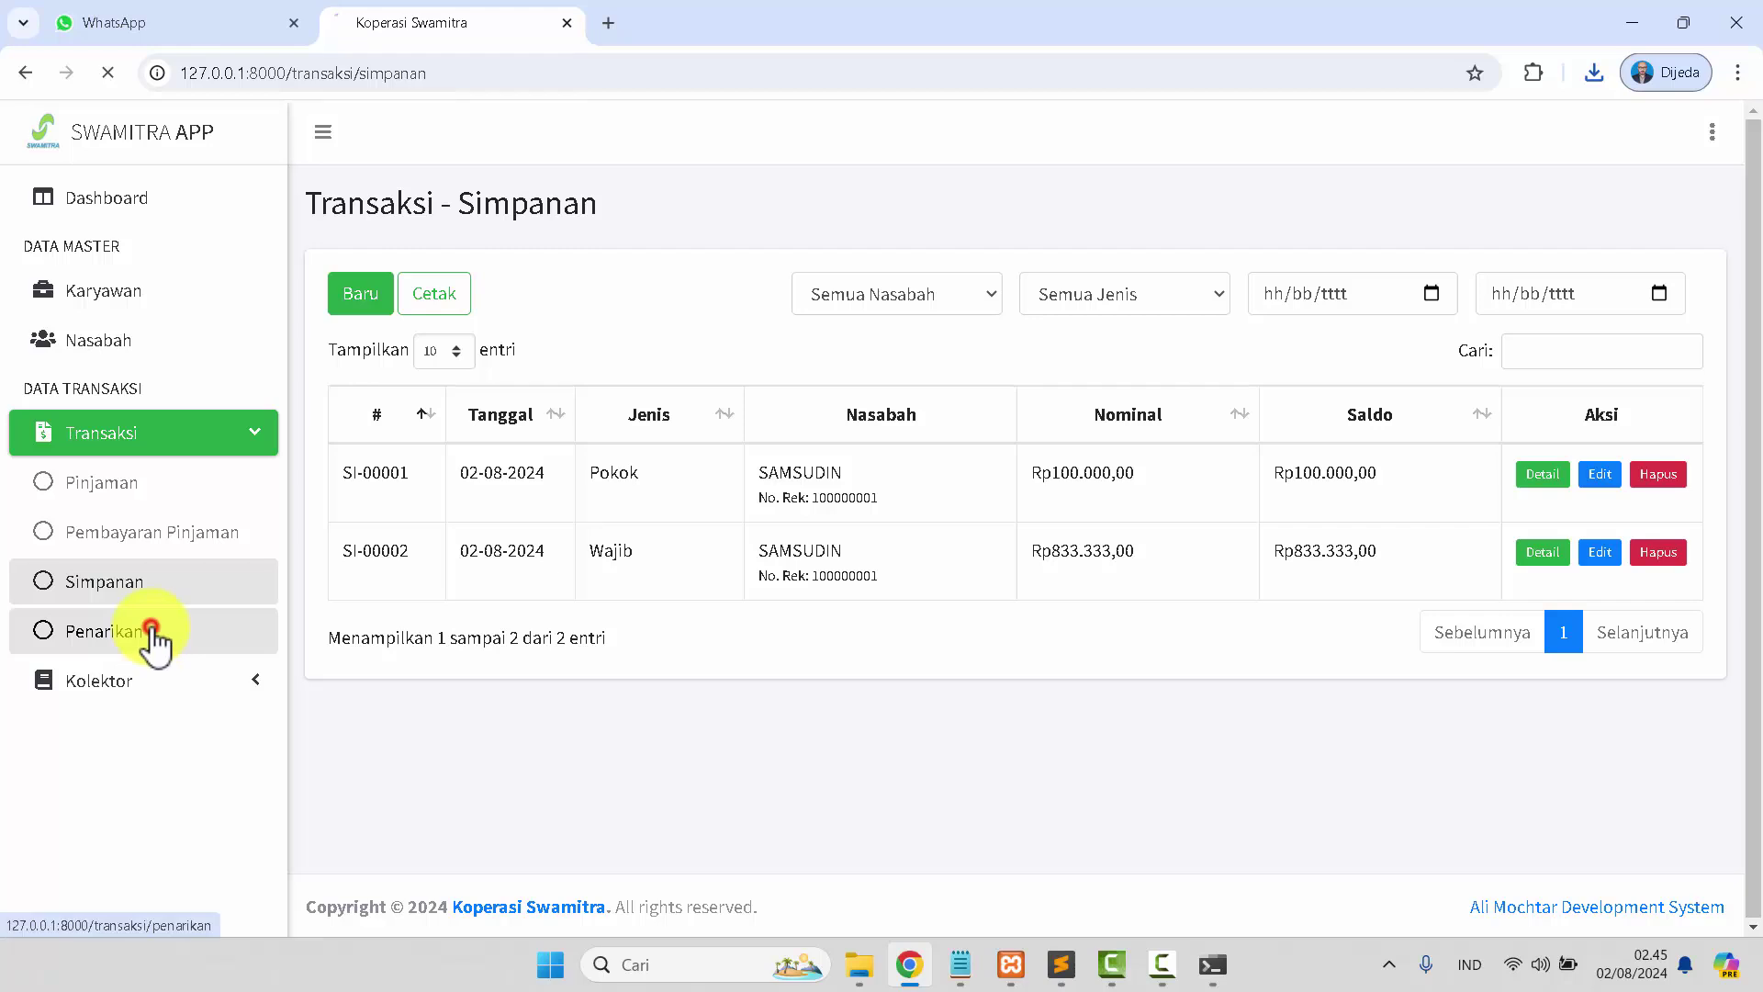
left_click(341, 301)
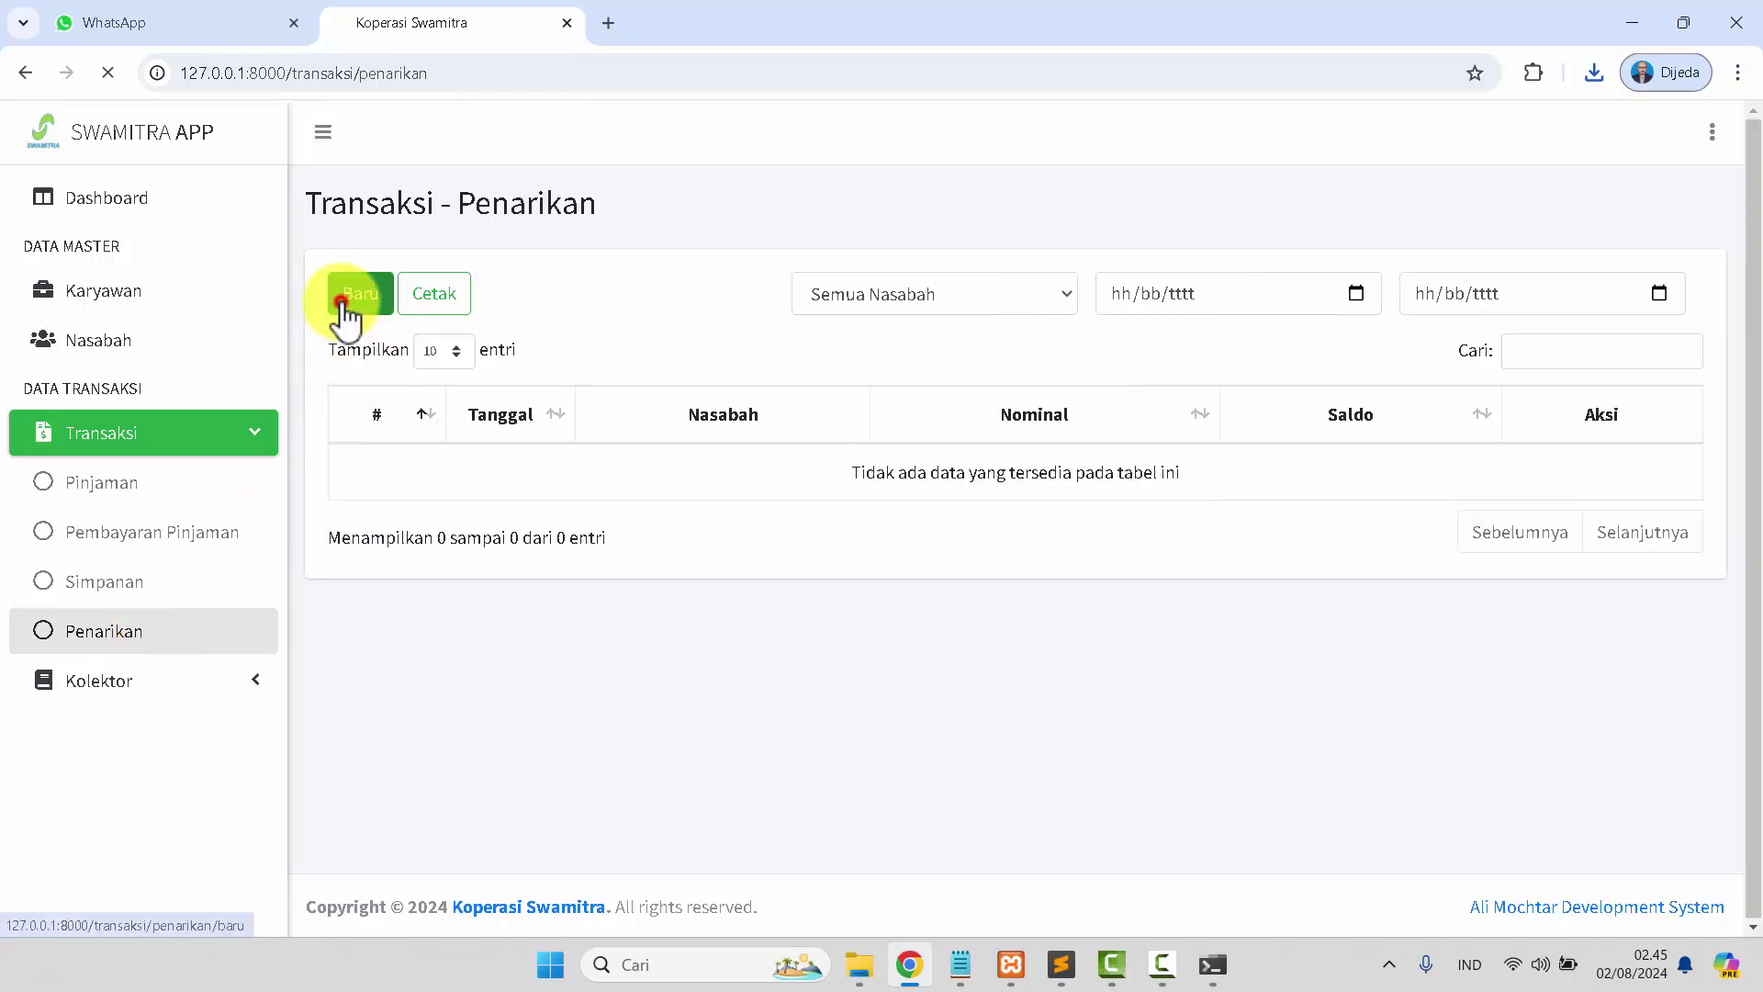
left_click_drag(1085, 531, 1029, 519)
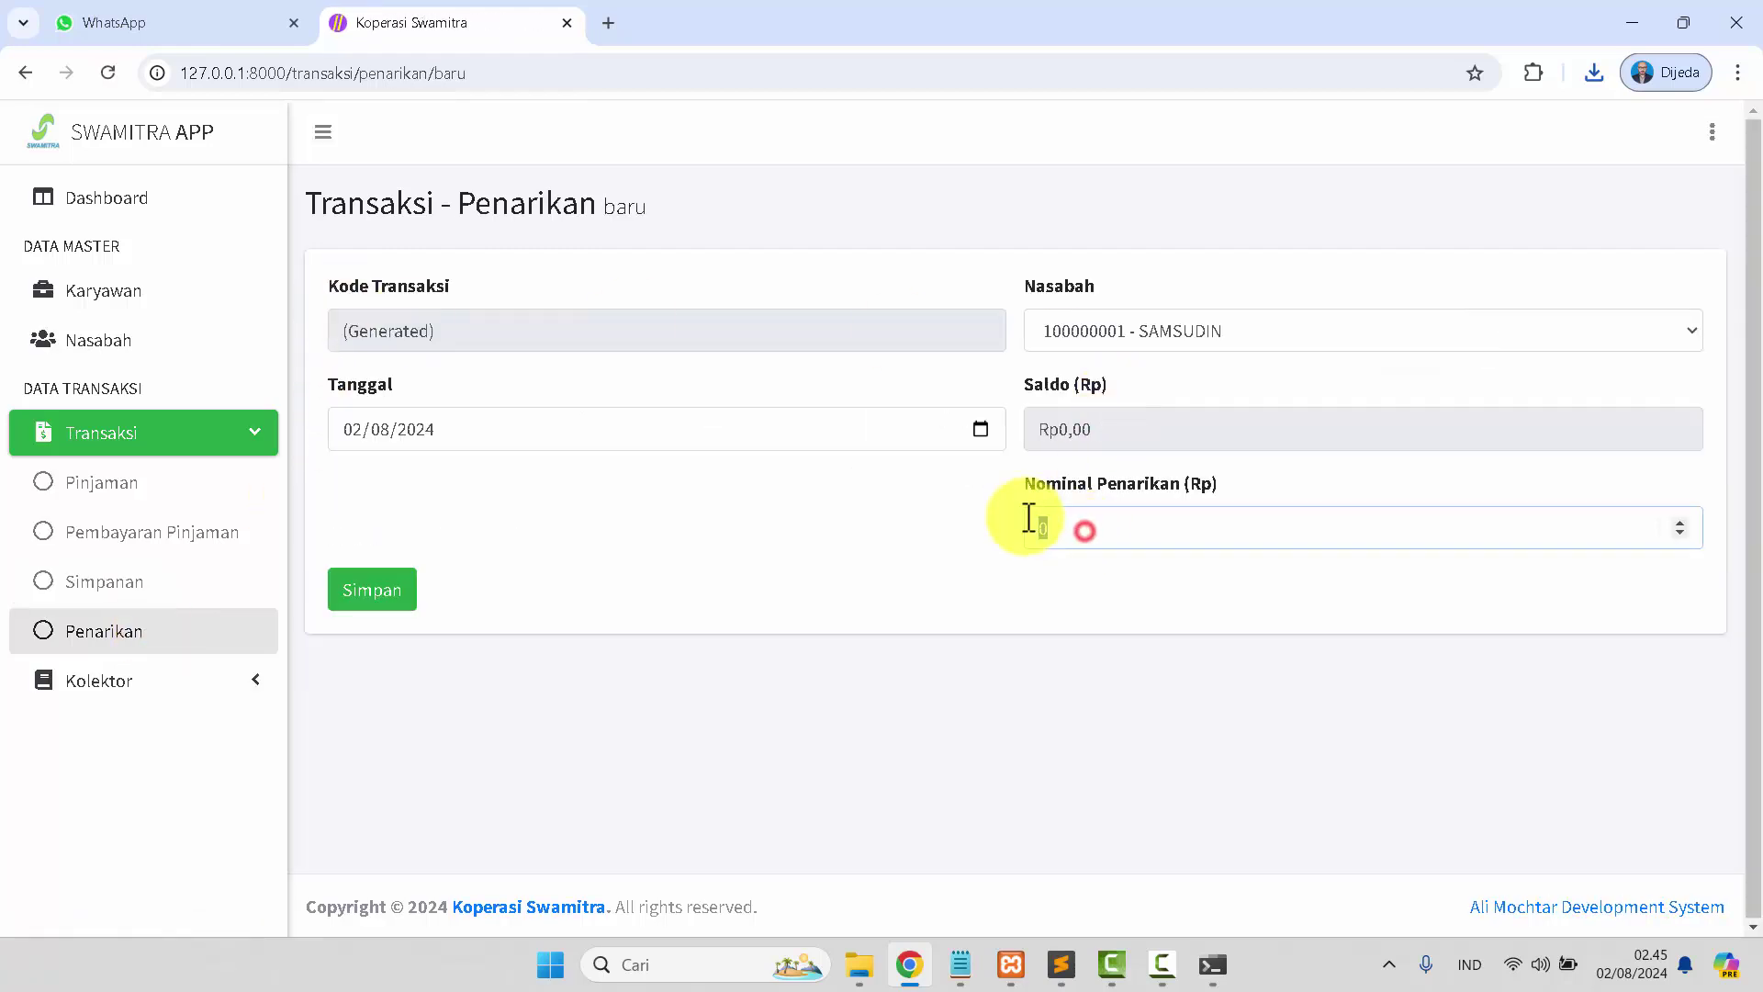
type("50000")
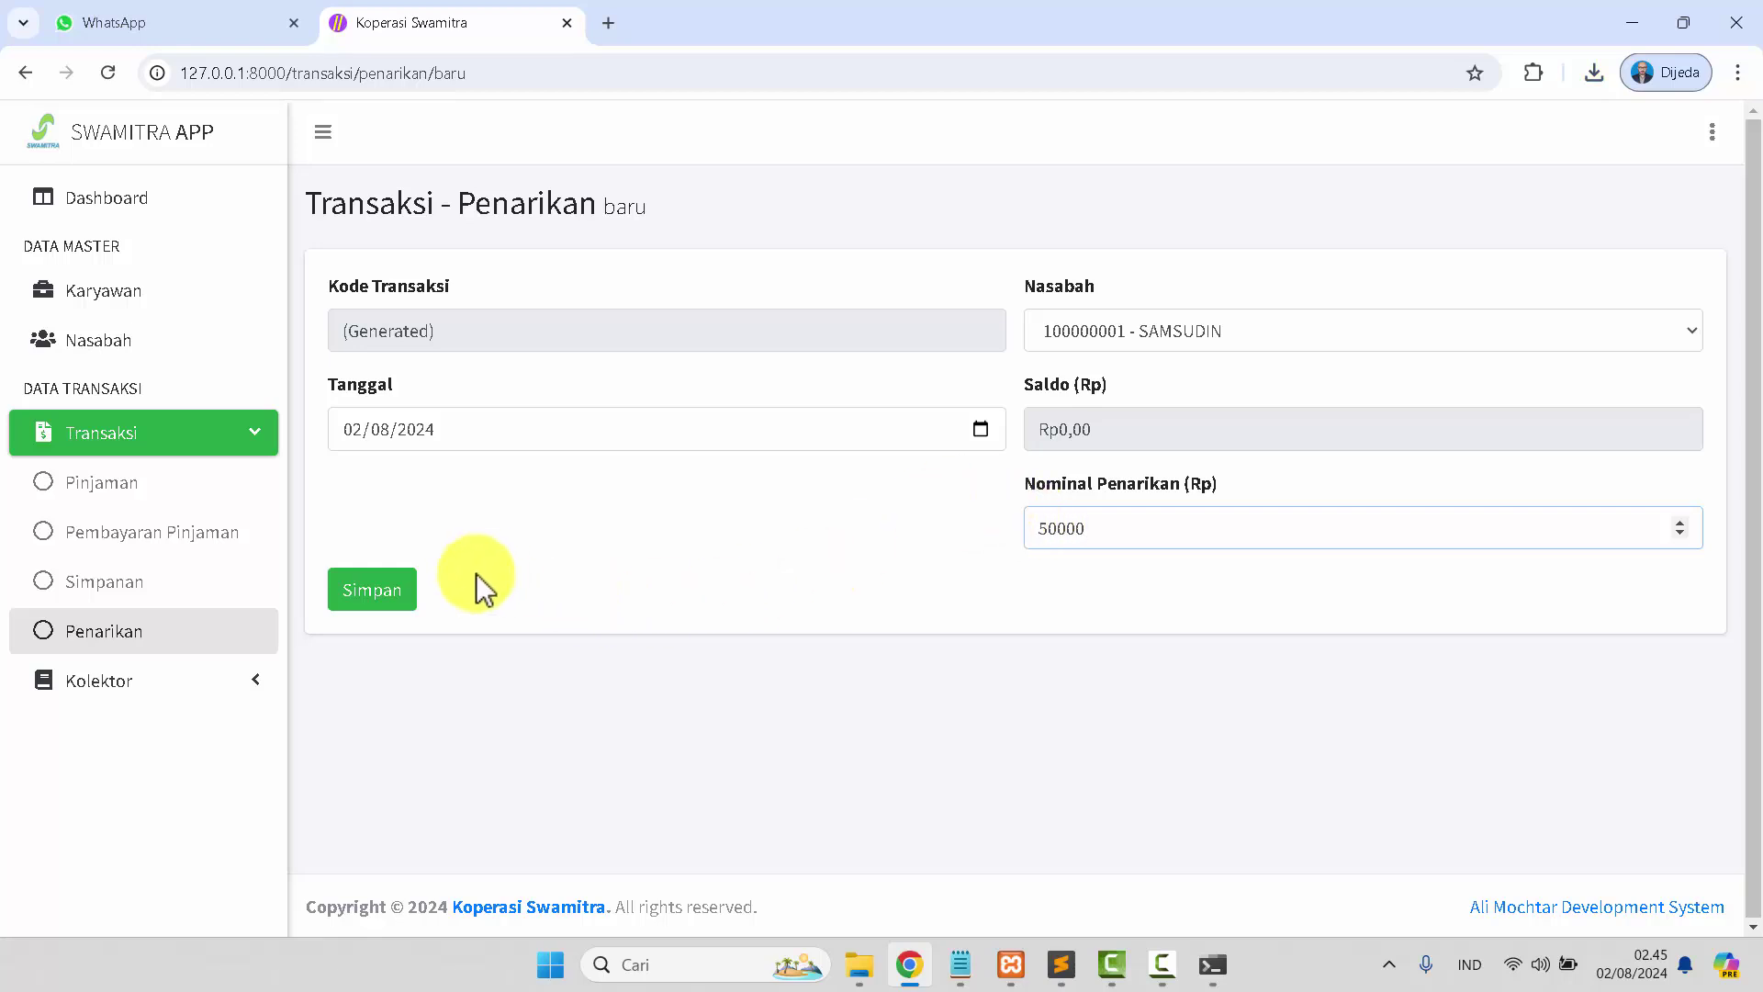
left_click(380, 597)
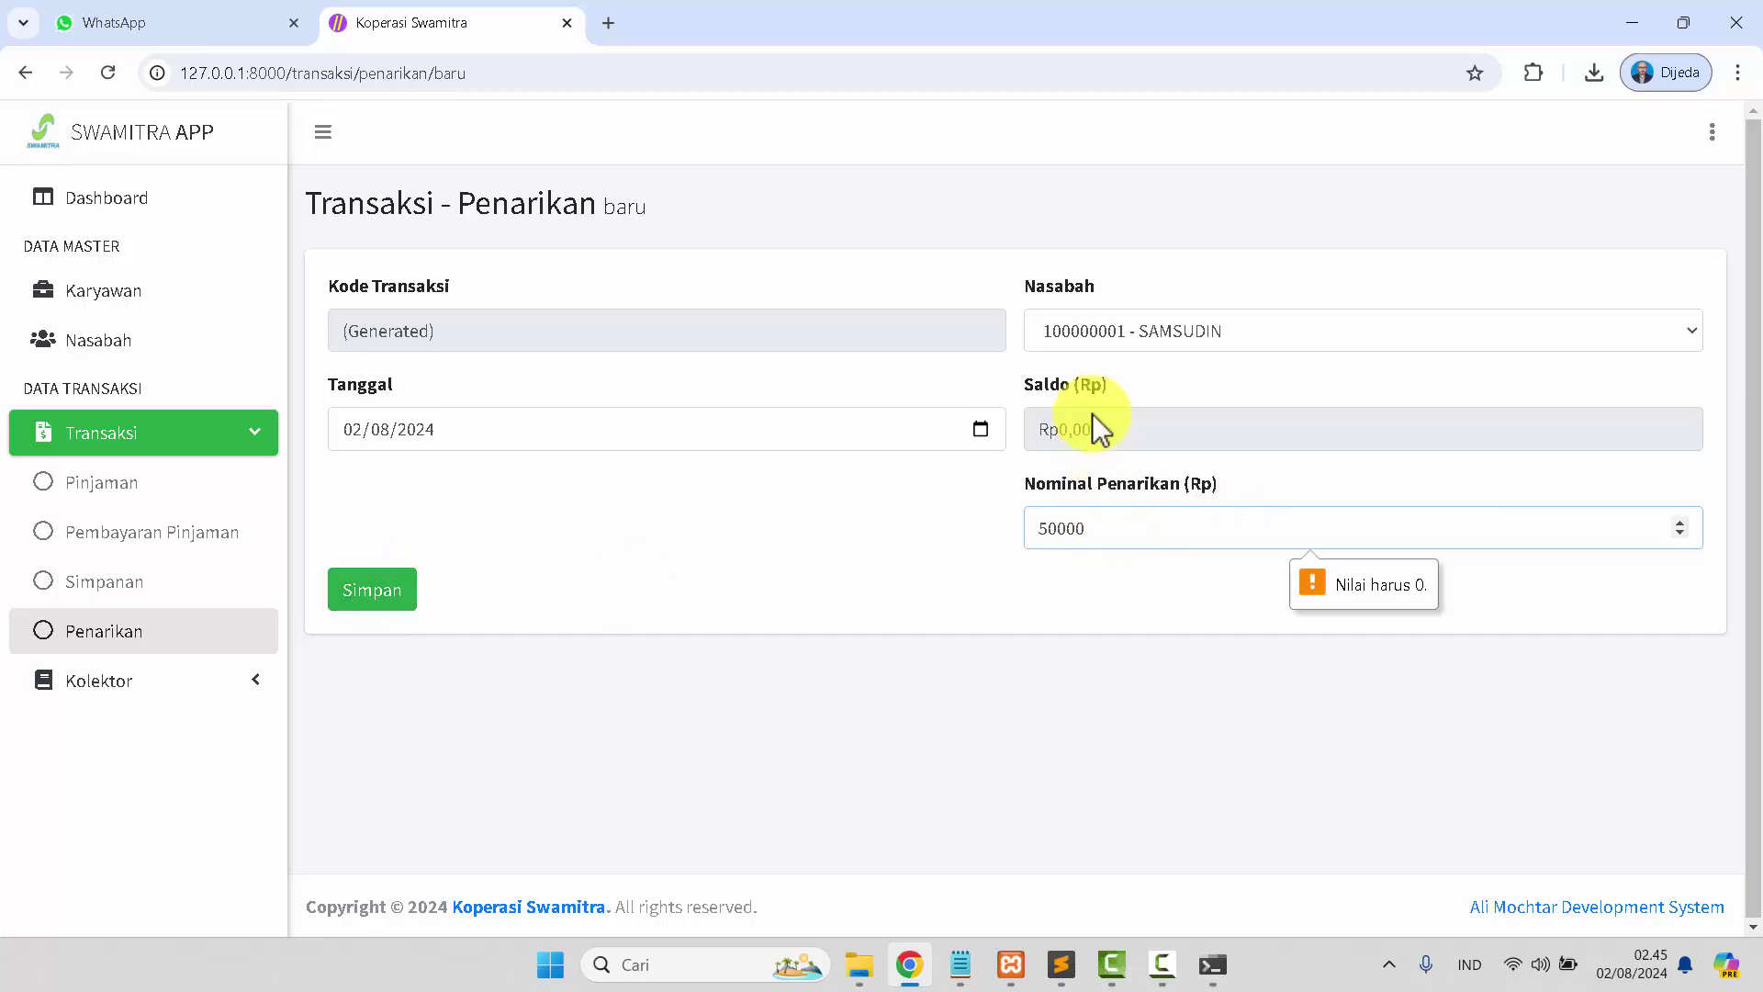
Save a Rp20.000.000 Sukarela deposit for SAMSUDIN, listed as SI-00003.
left_click(118, 588)
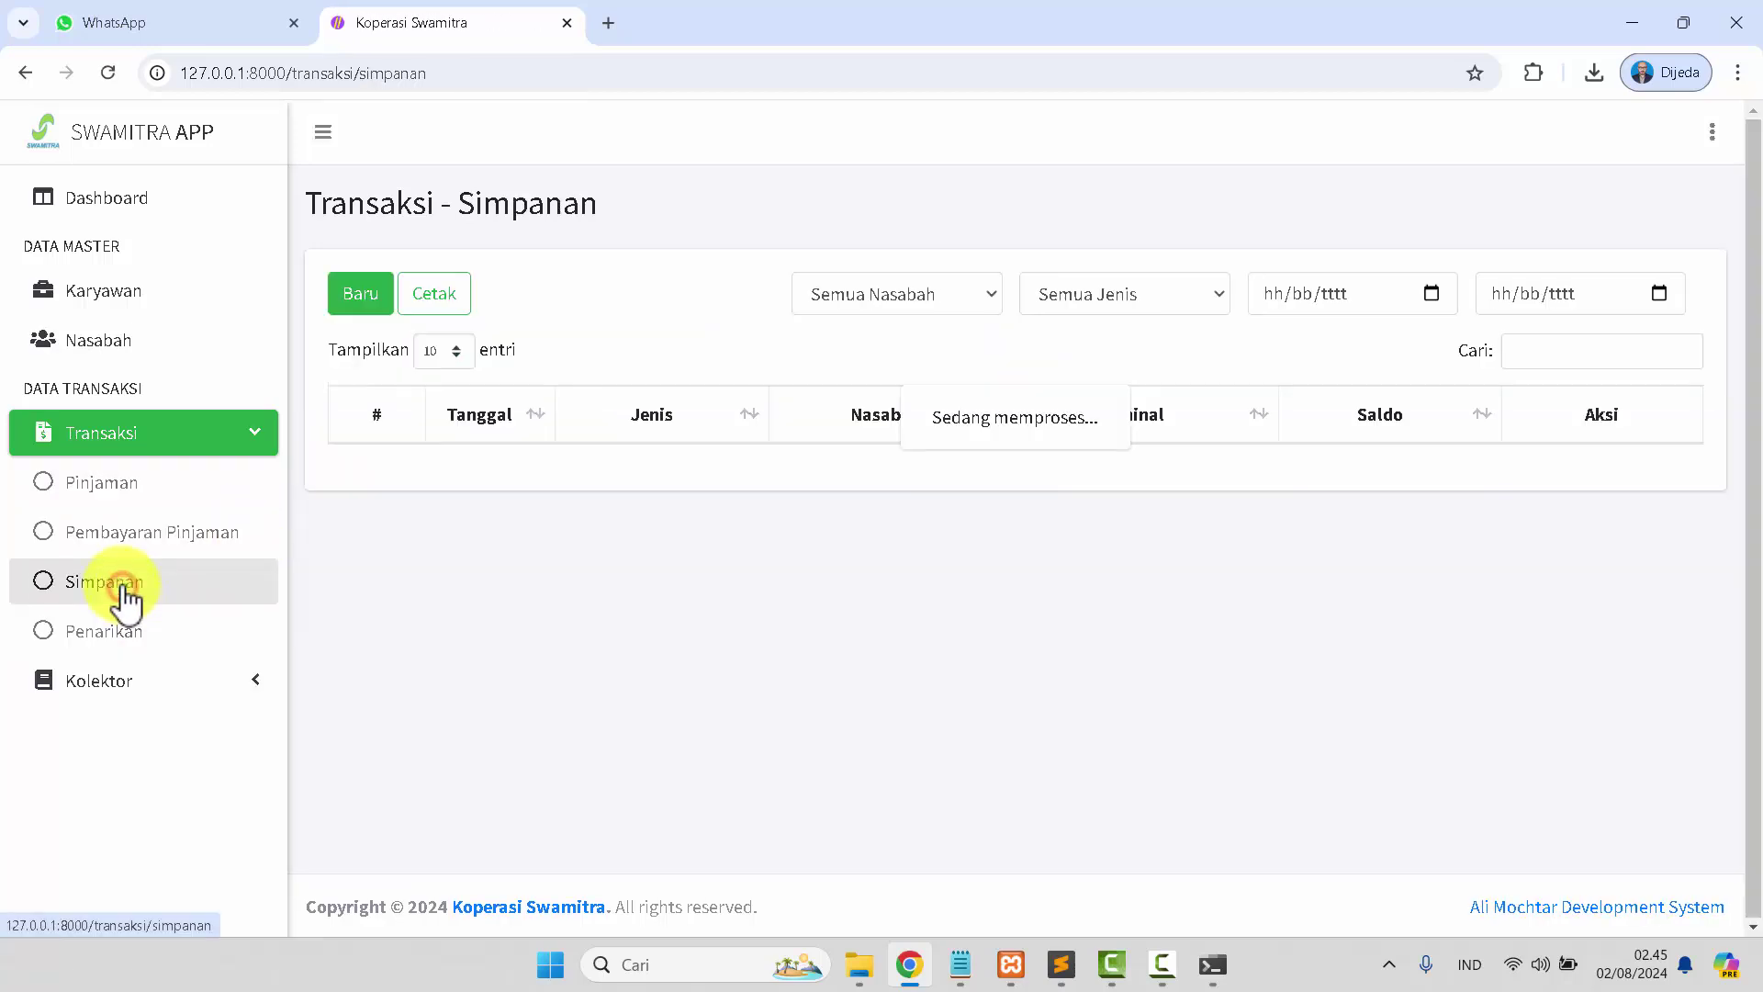
left_click(353, 298)
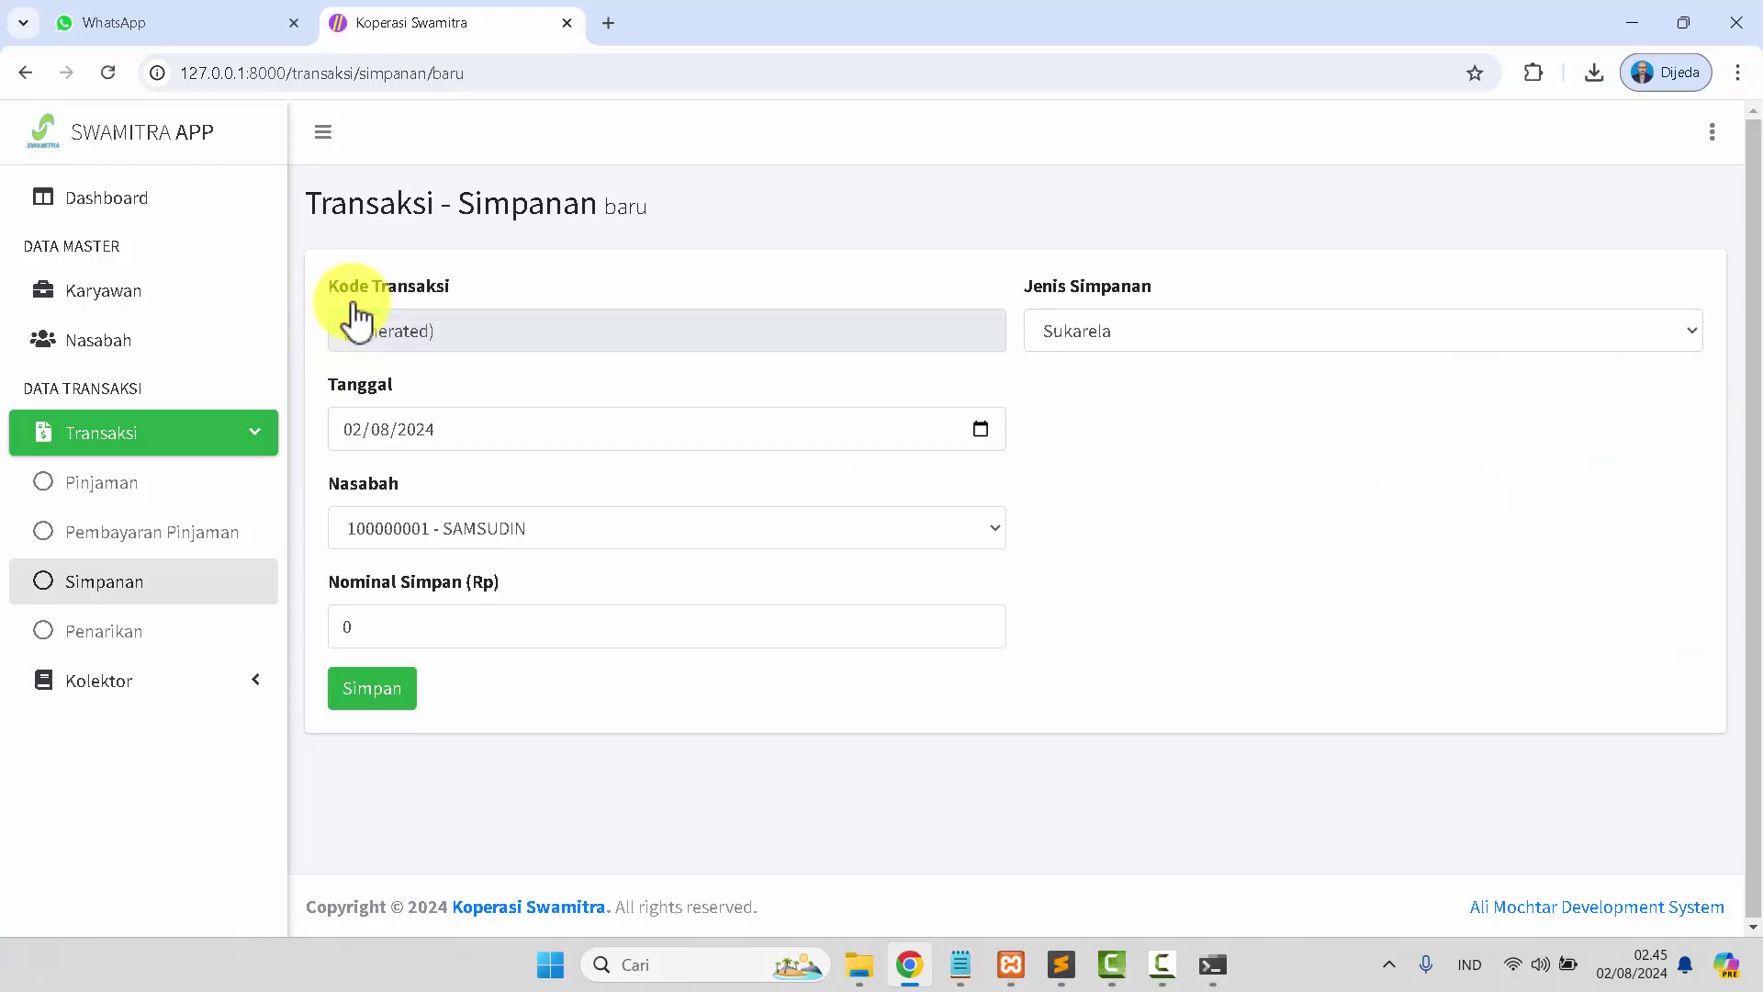
left_click(1128, 333)
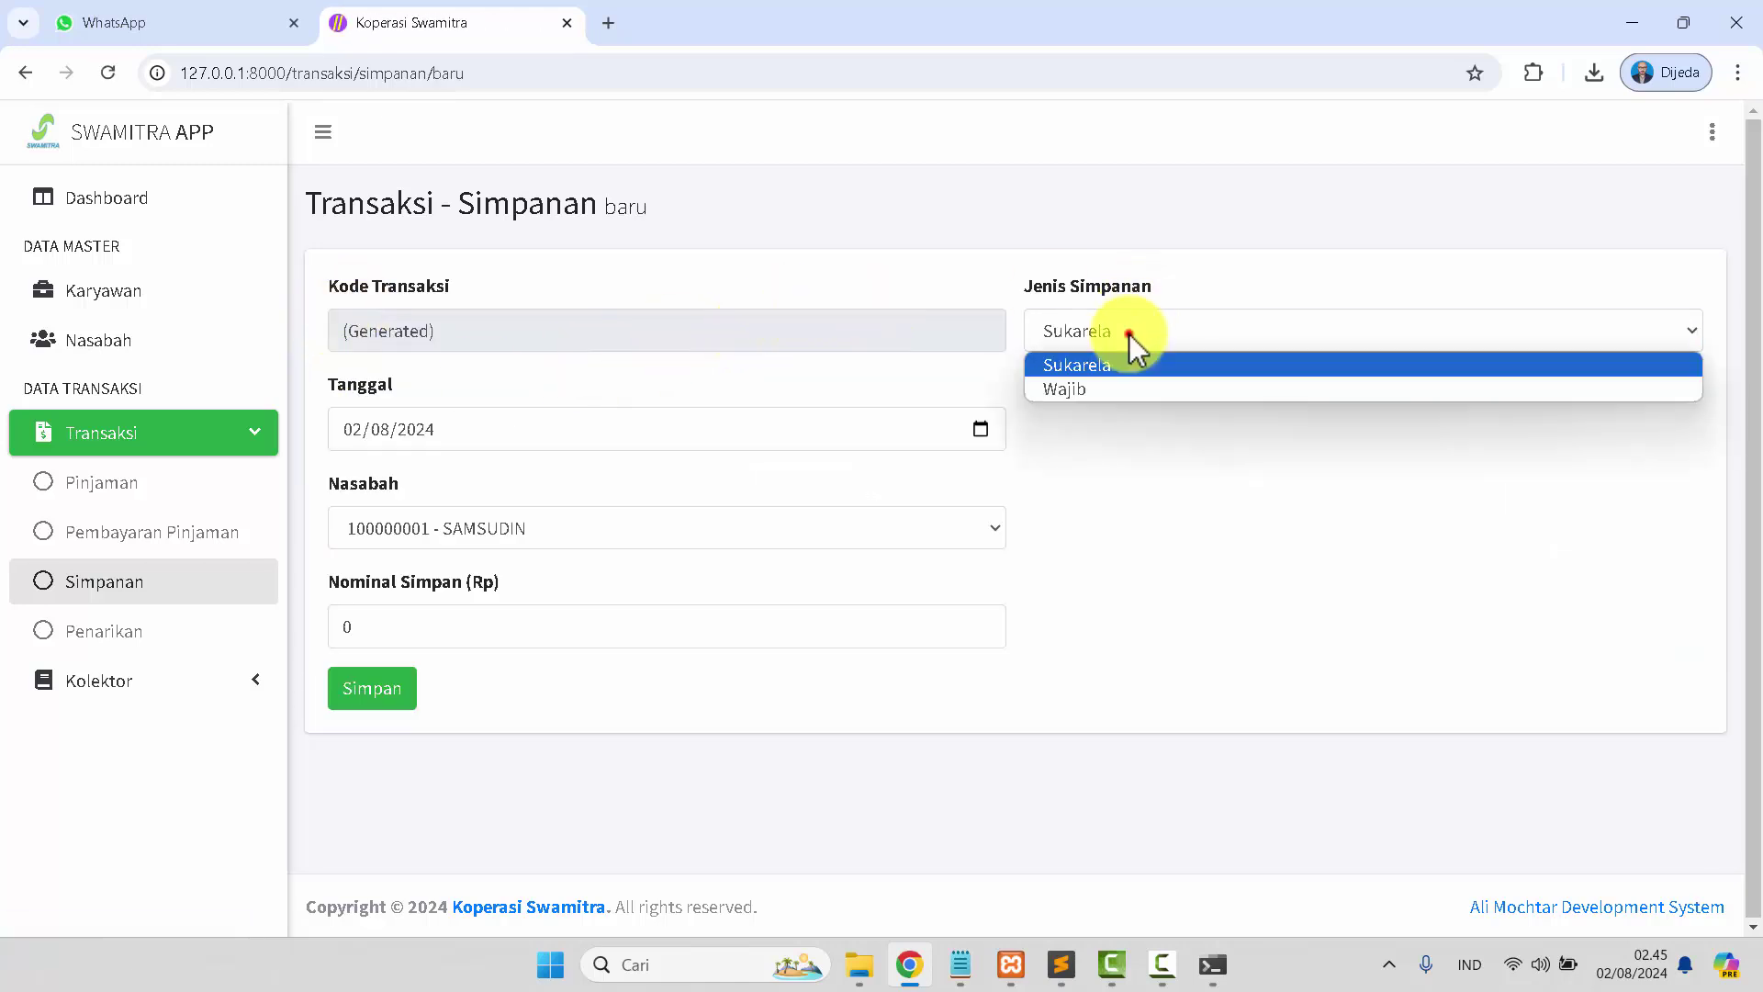
left_click(1128, 333)
left_click_drag(413, 630, 340, 622)
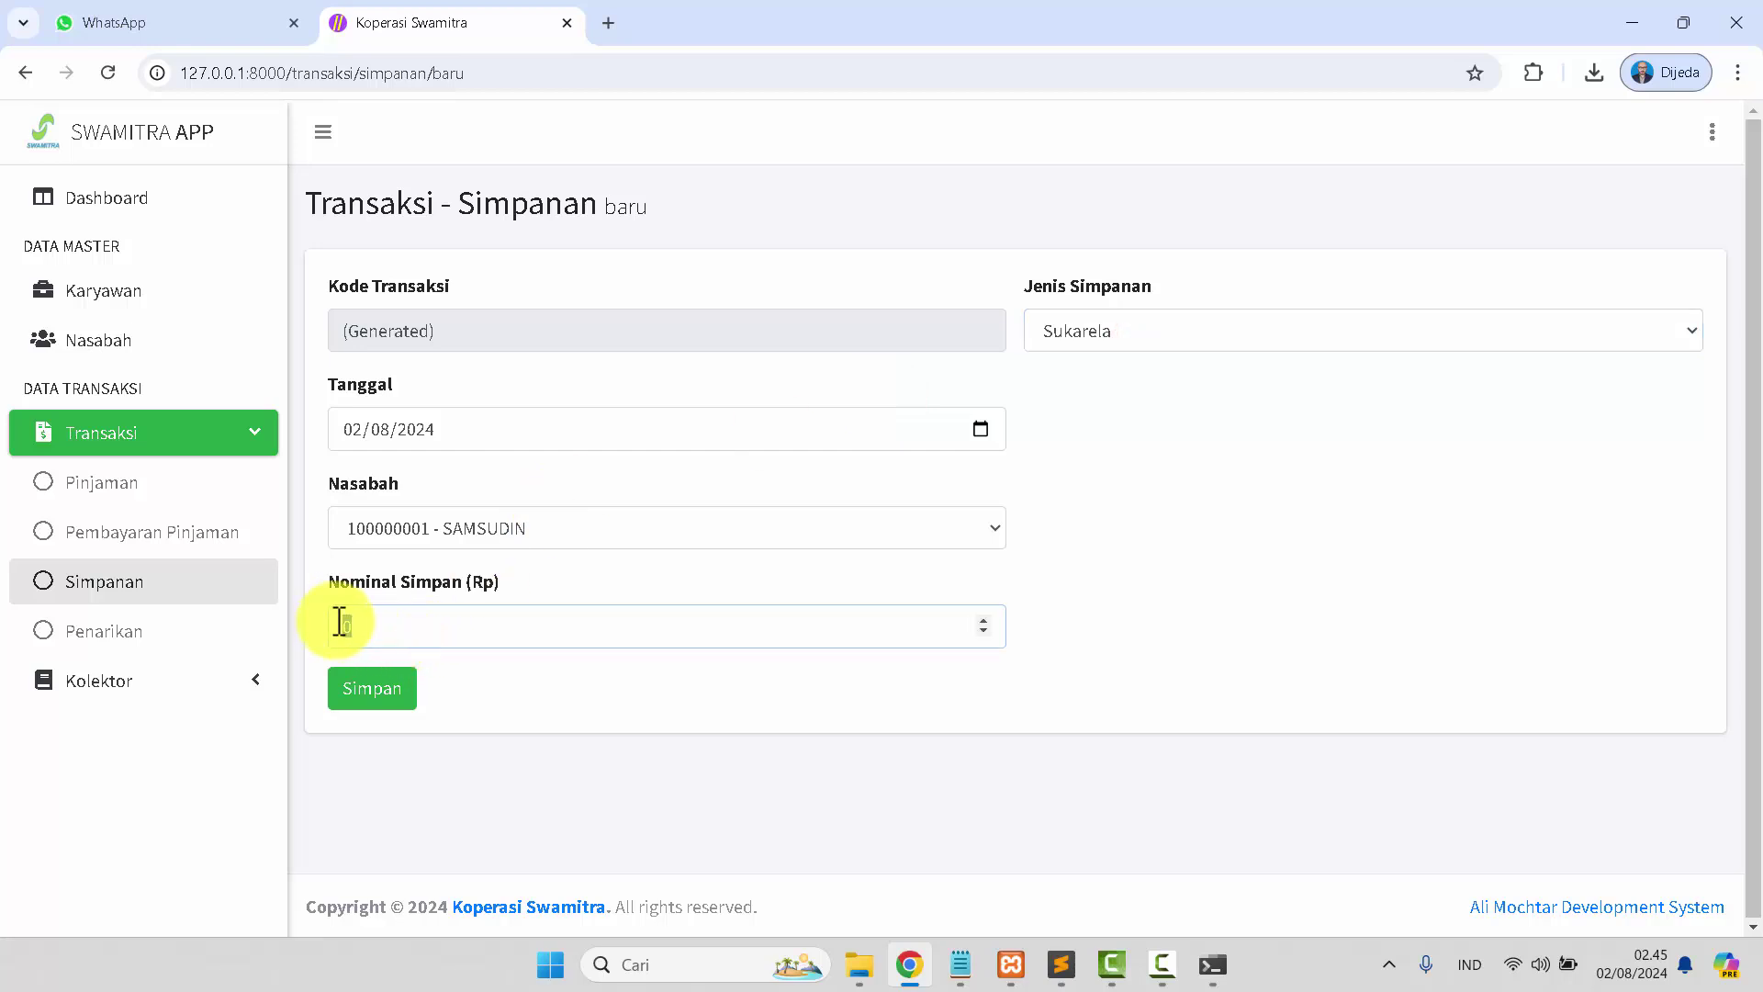
type("20000000")
left_click(369, 693)
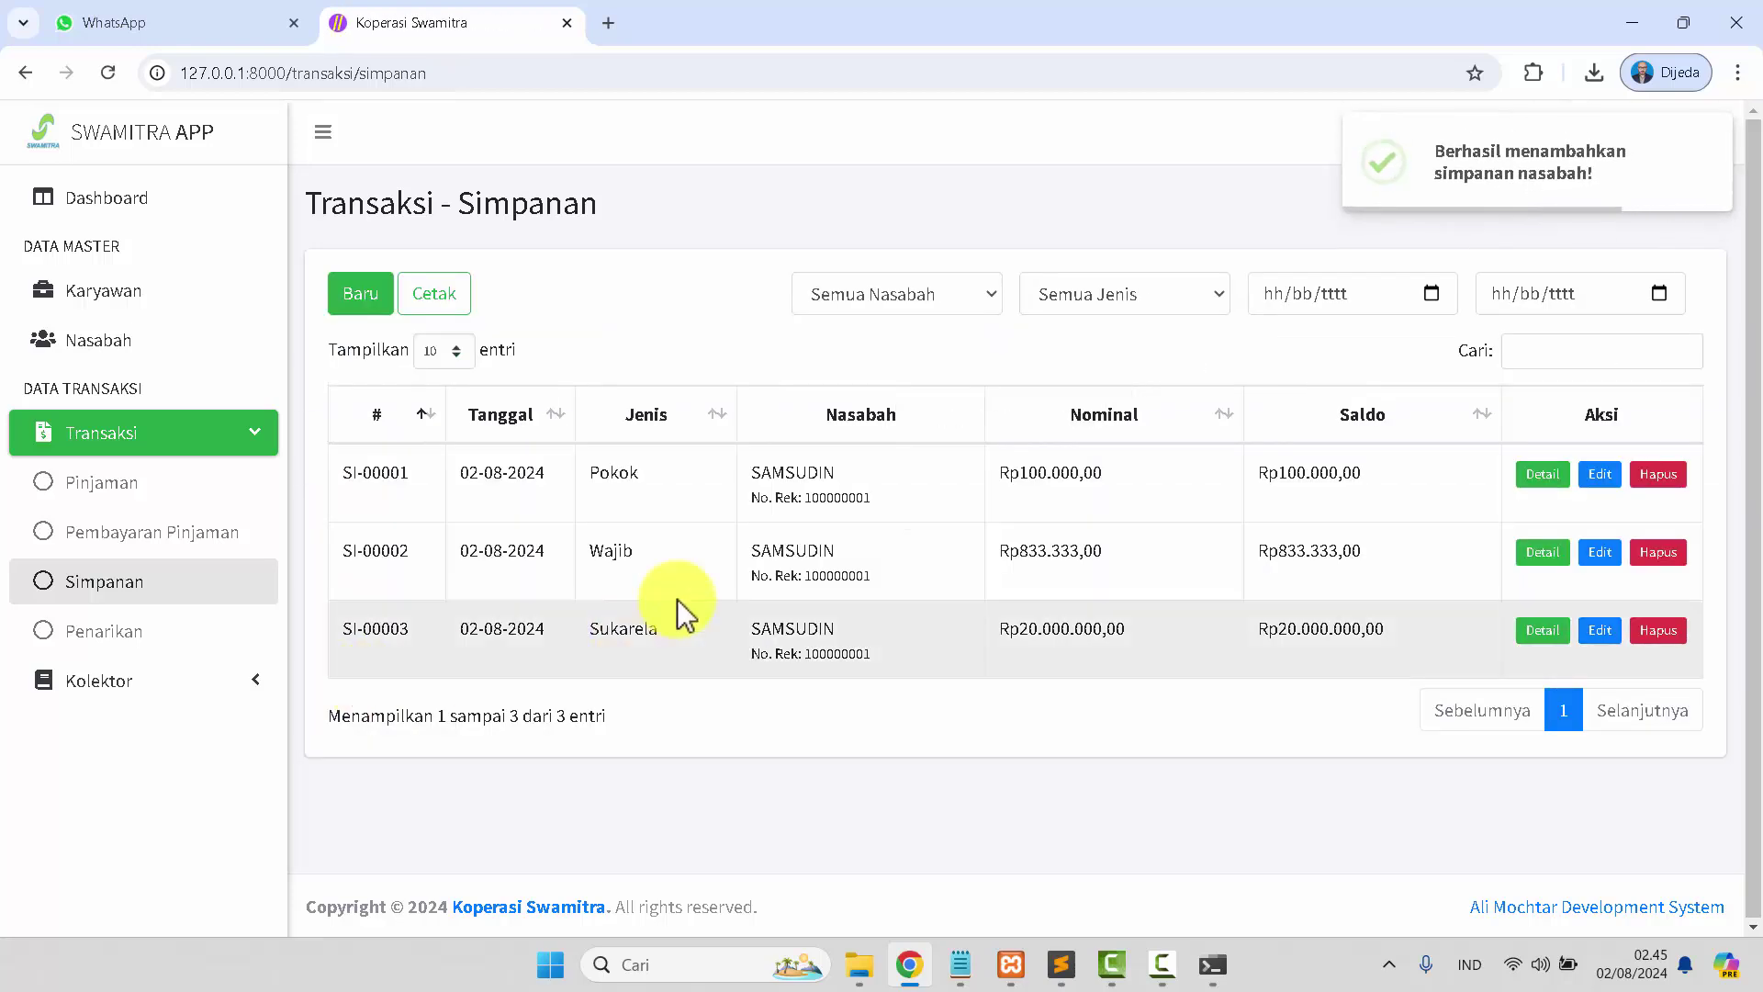
double_click(643, 643)
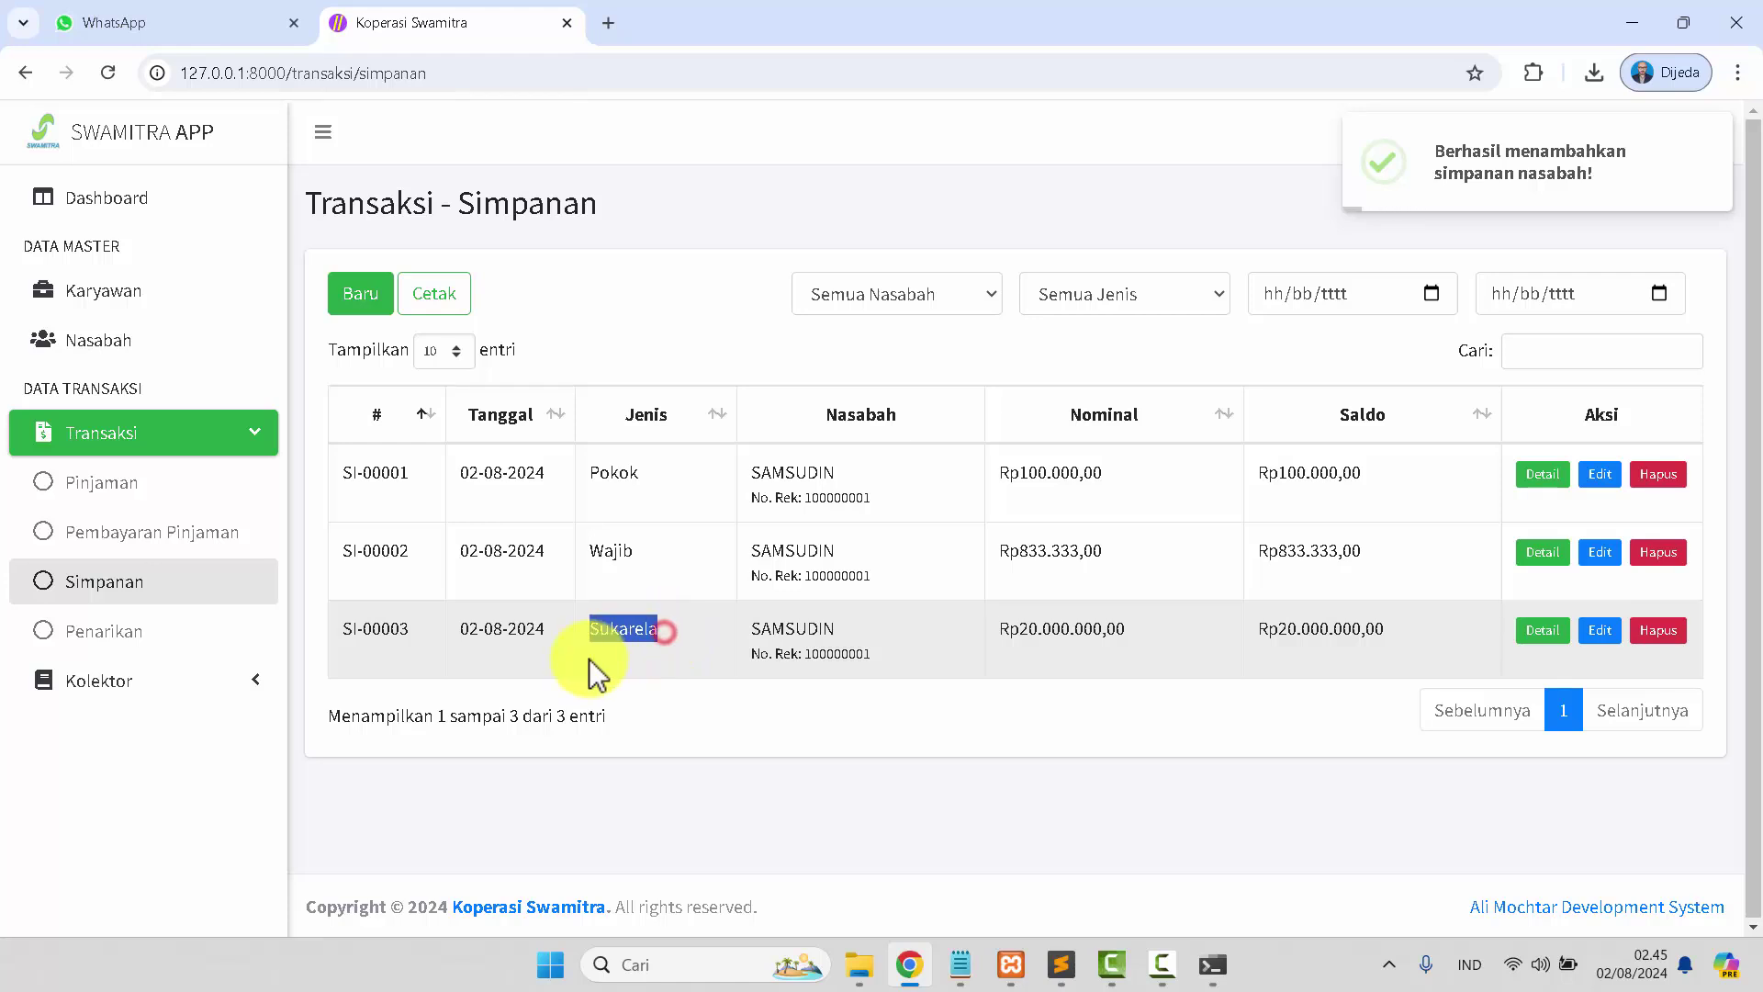
Save withdrawal PE-00004 of Rp2.000.000 for SAMSUDIN against his Rp20.000.000 balance.
left_click(108, 636)
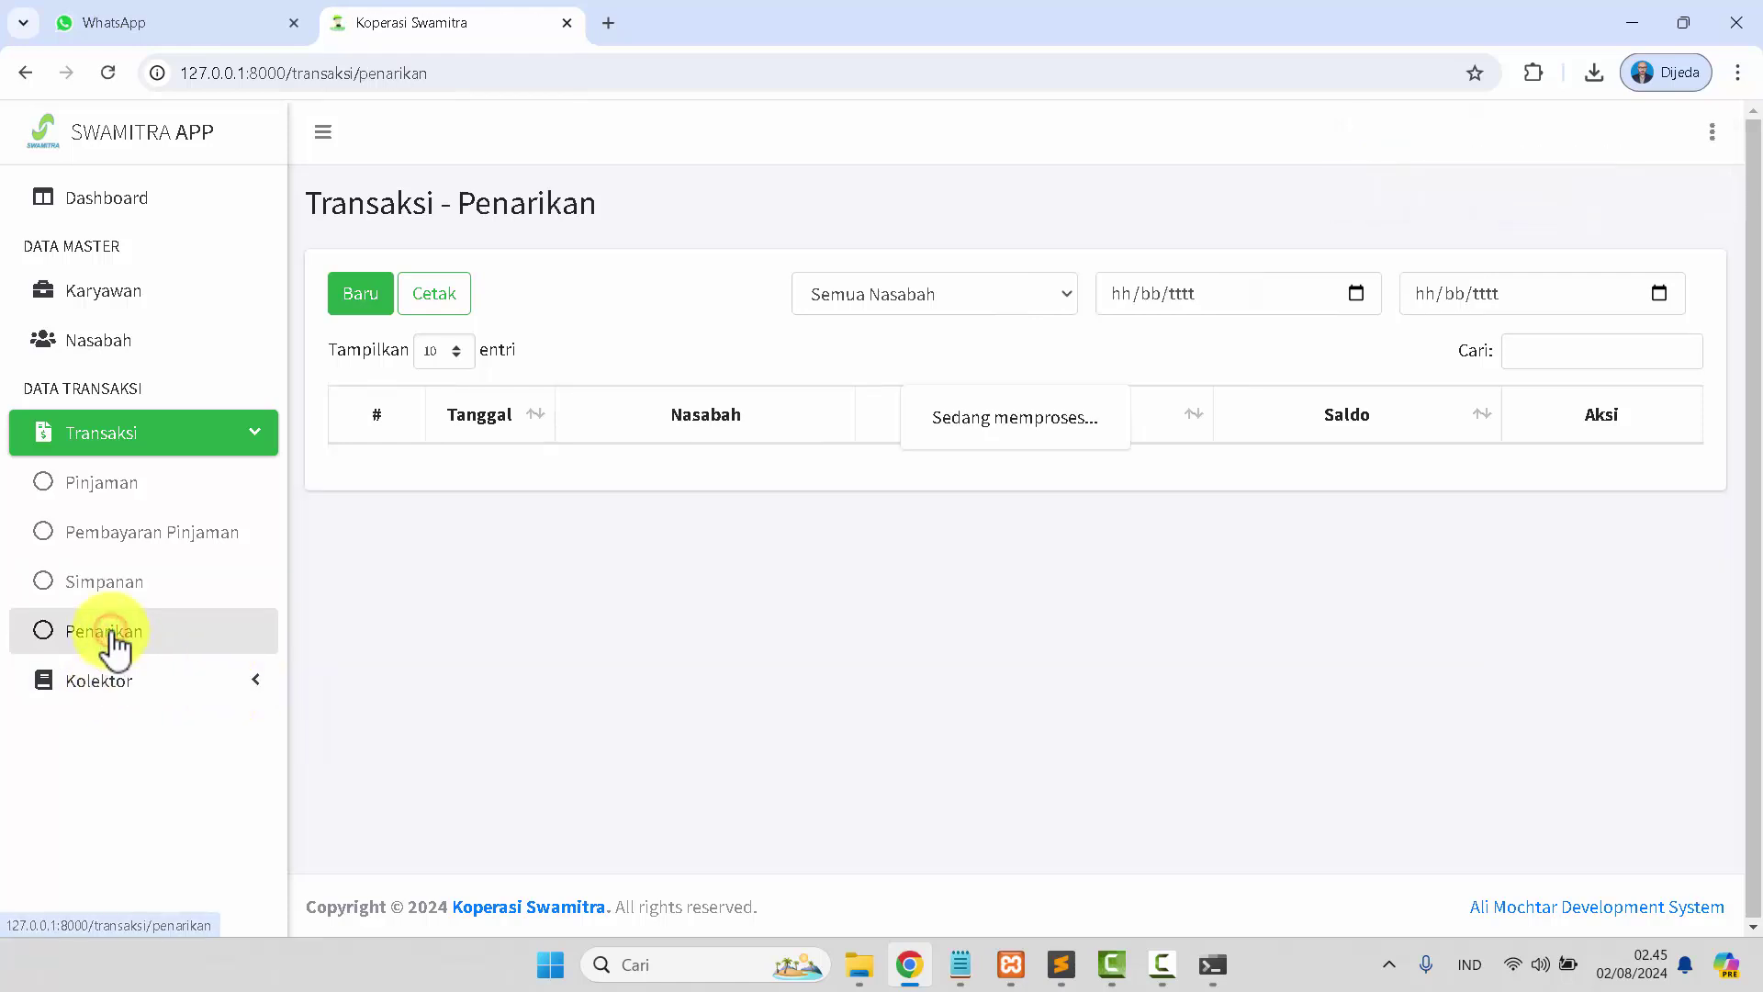
left_click(355, 292)
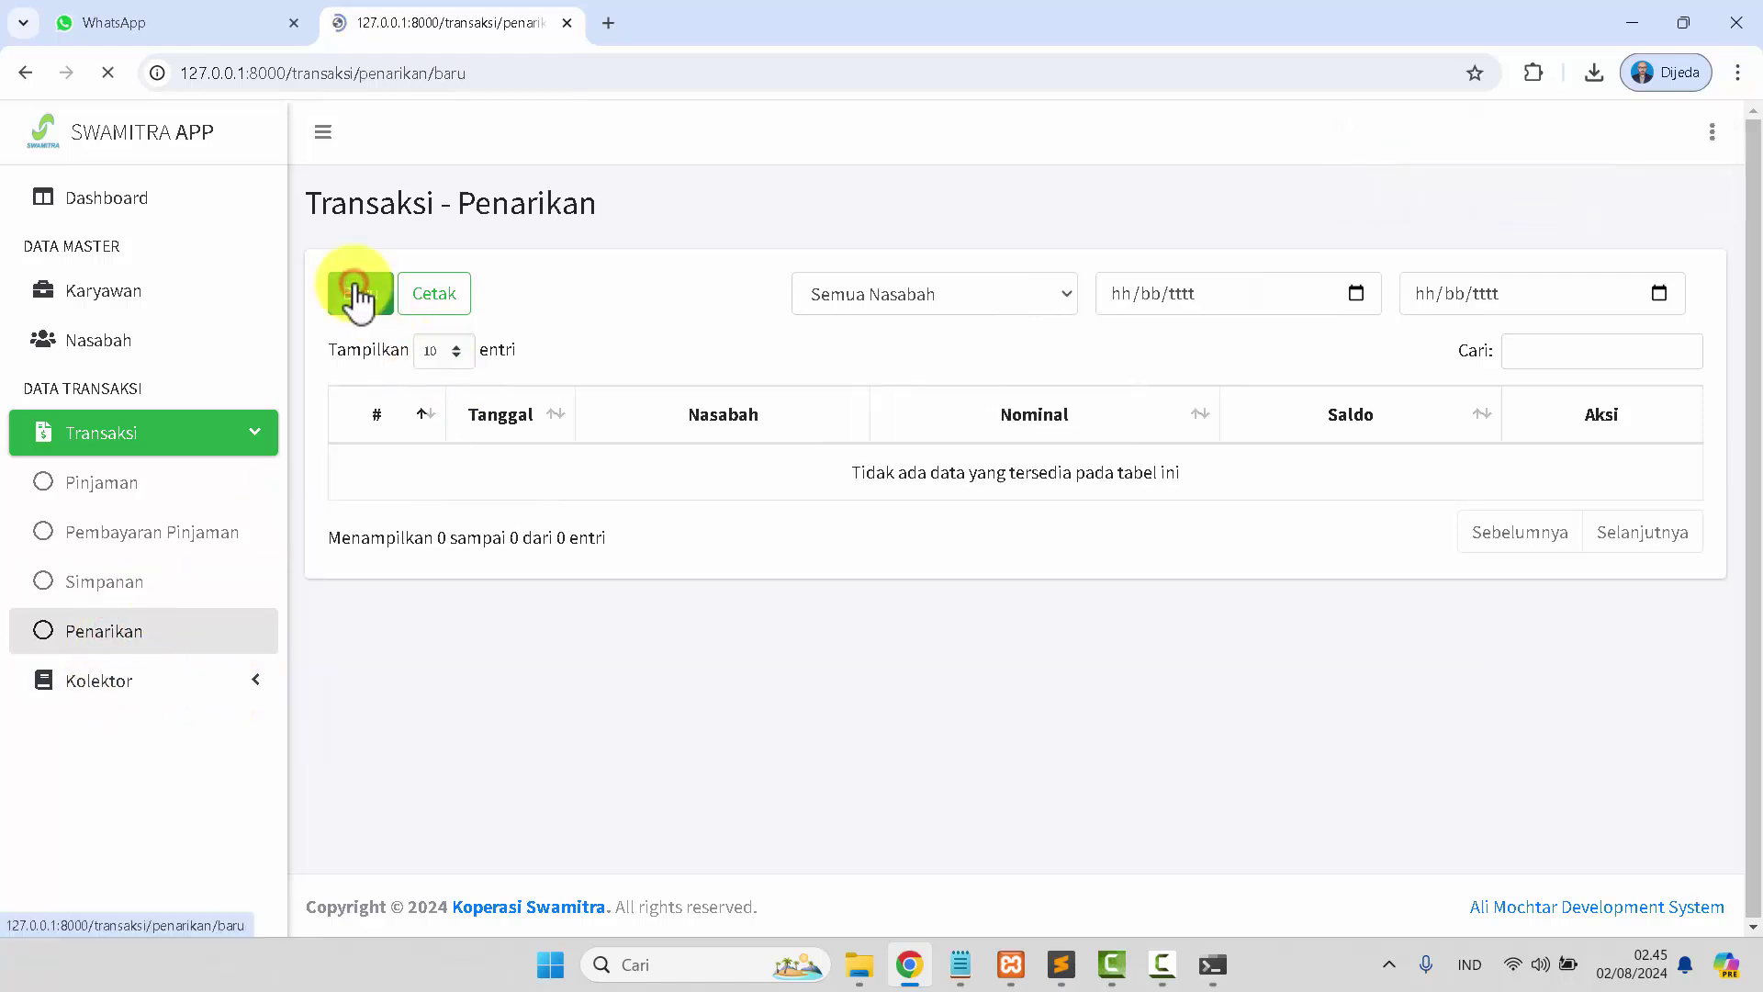
left_click_drag(1065, 424, 1142, 437)
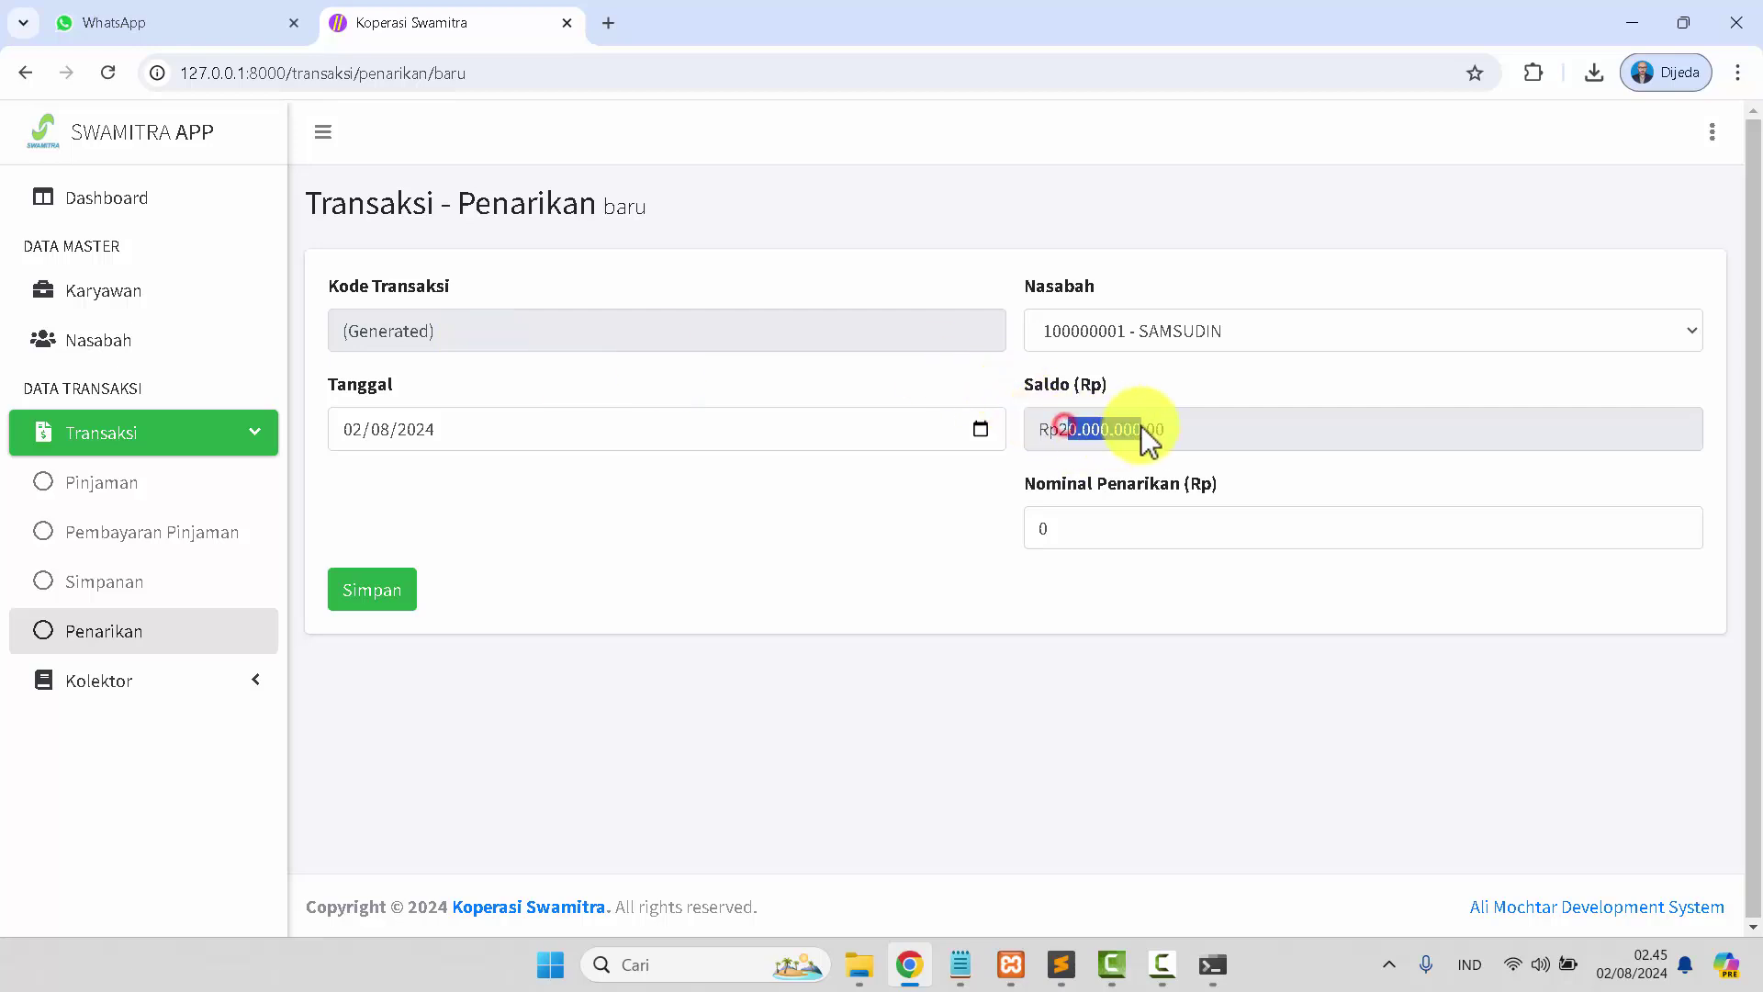
left_click_drag(1074, 539, 1031, 530)
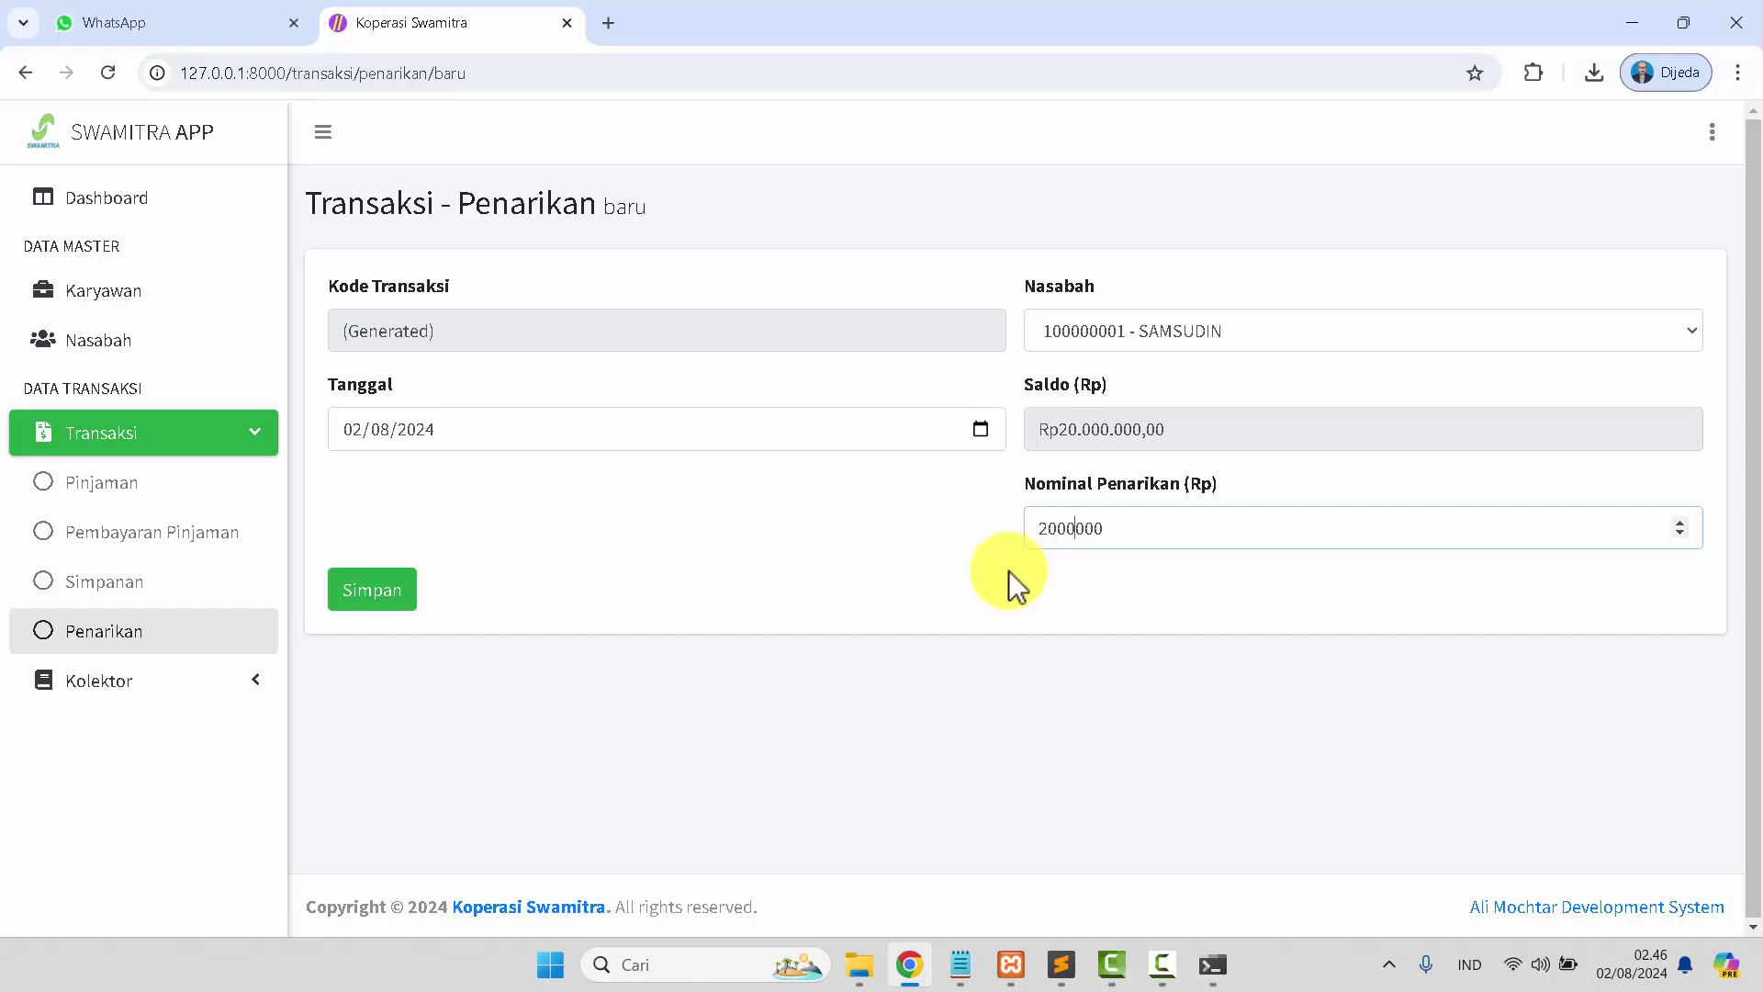
left_click(366, 597)
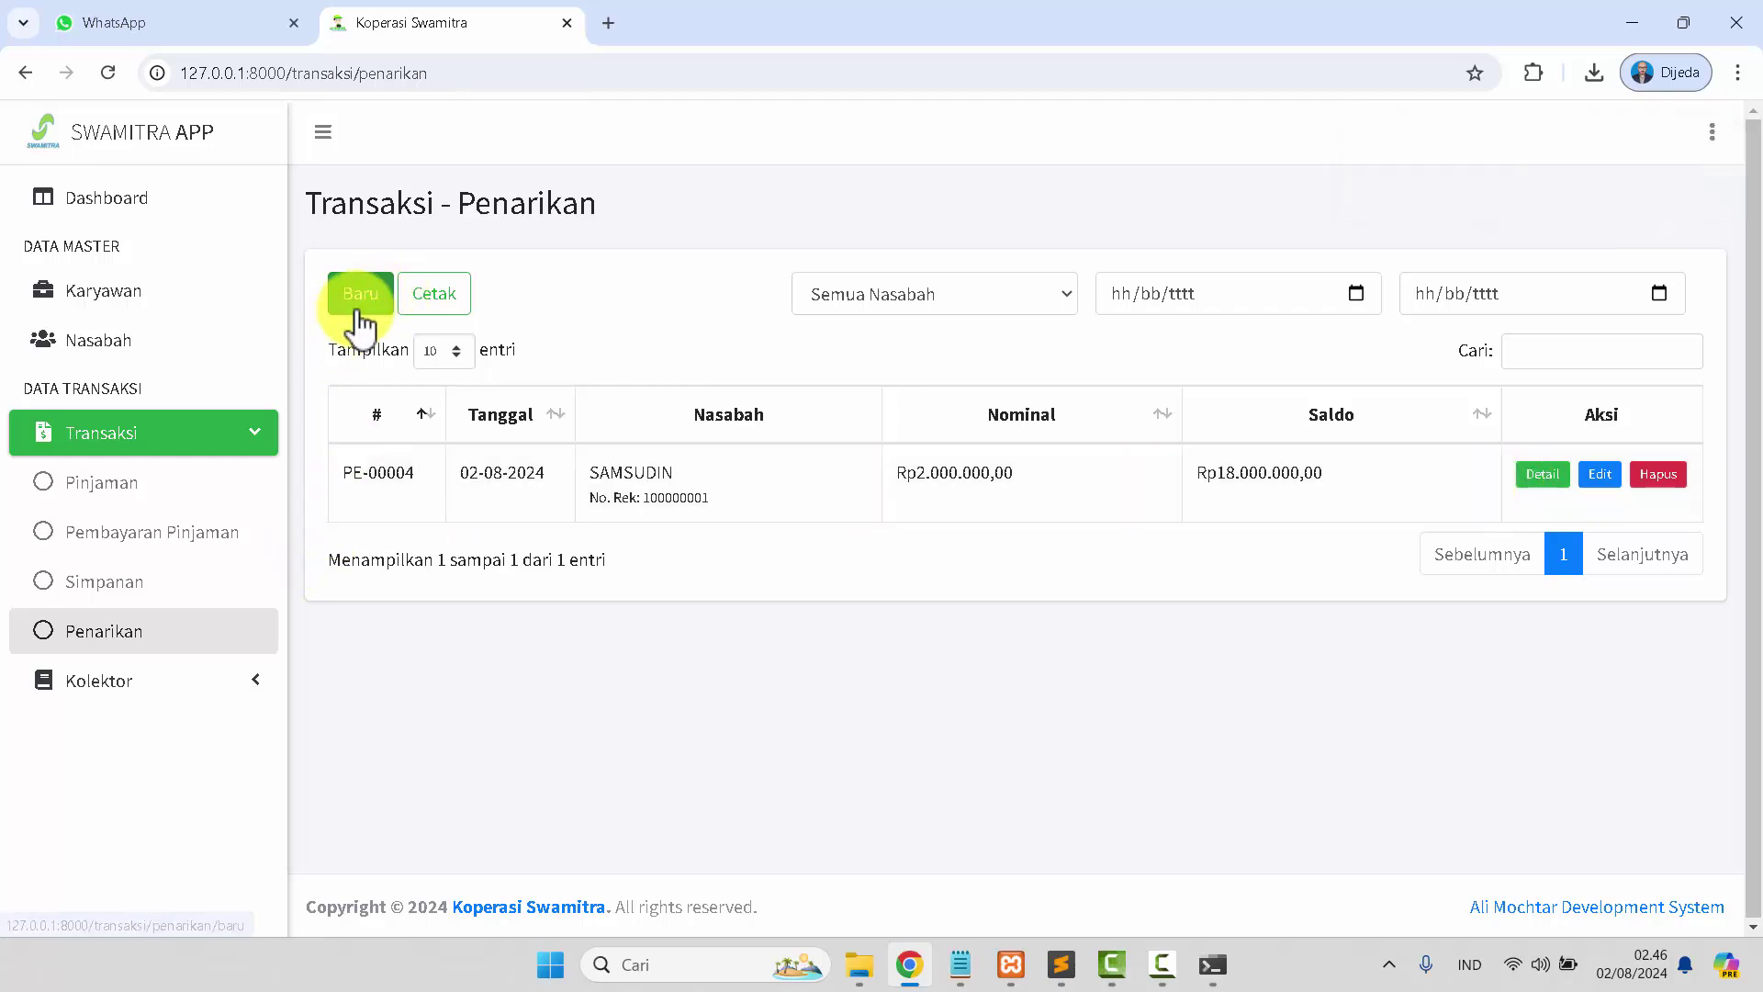
left_click(152, 588)
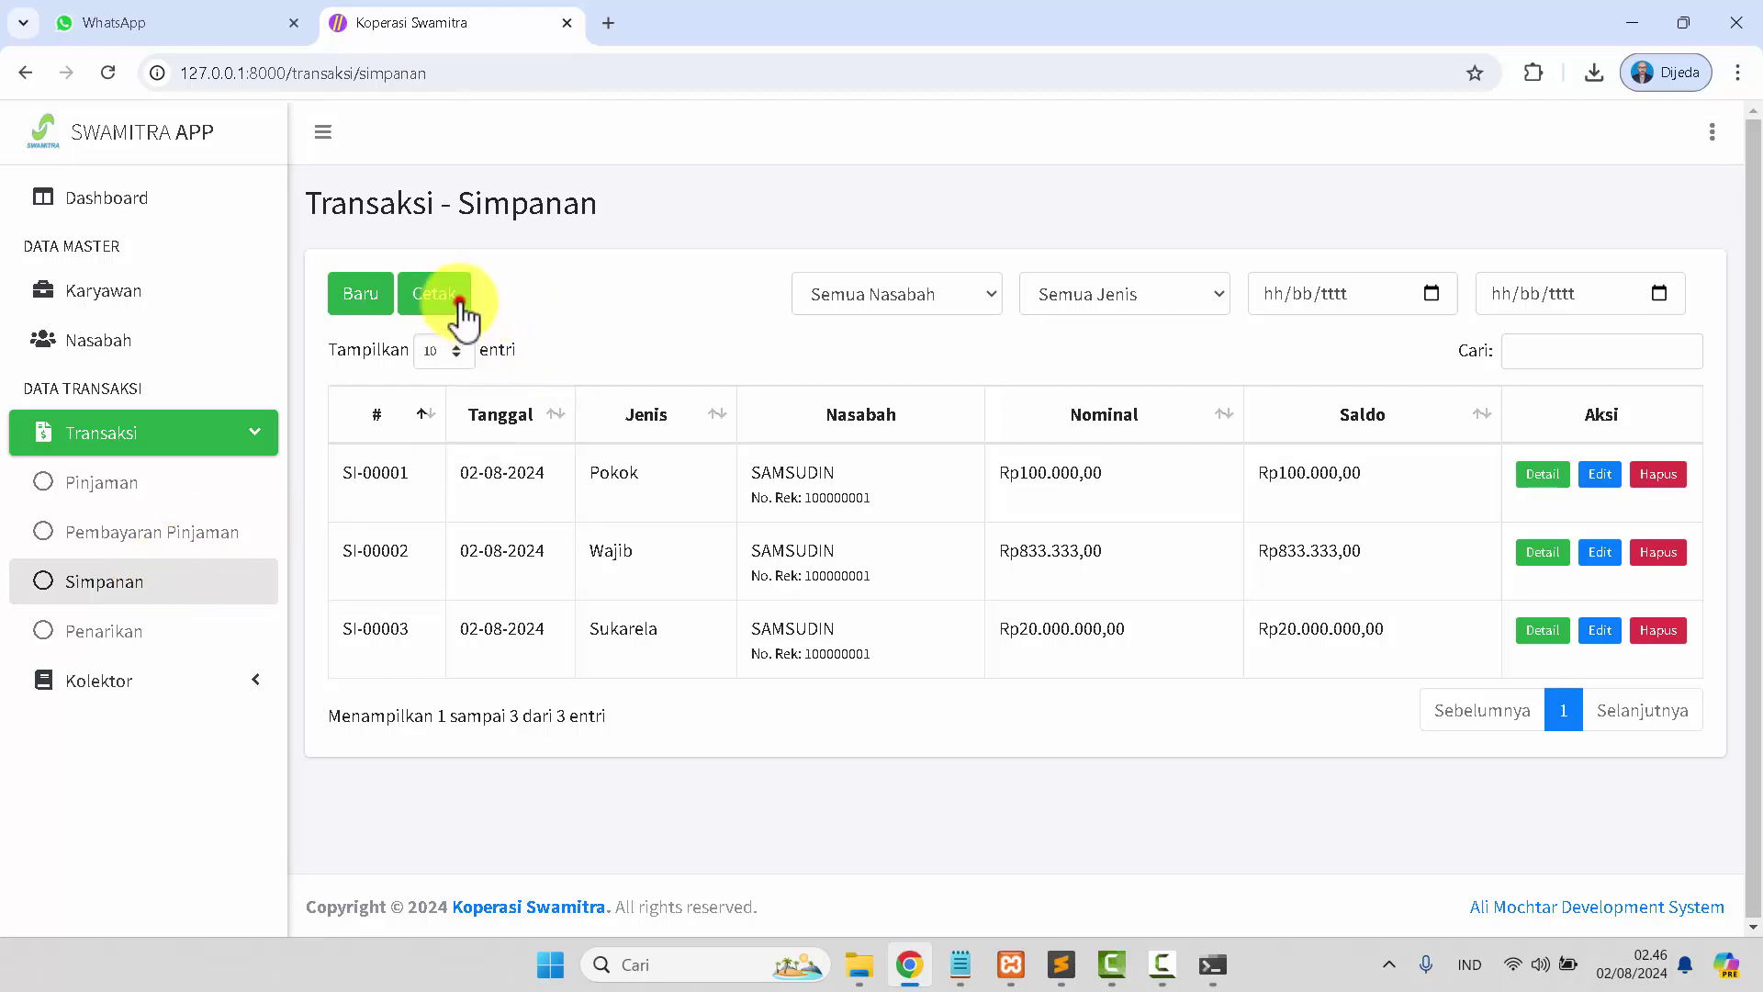
left_click(464, 312)
left_click(1118, 419)
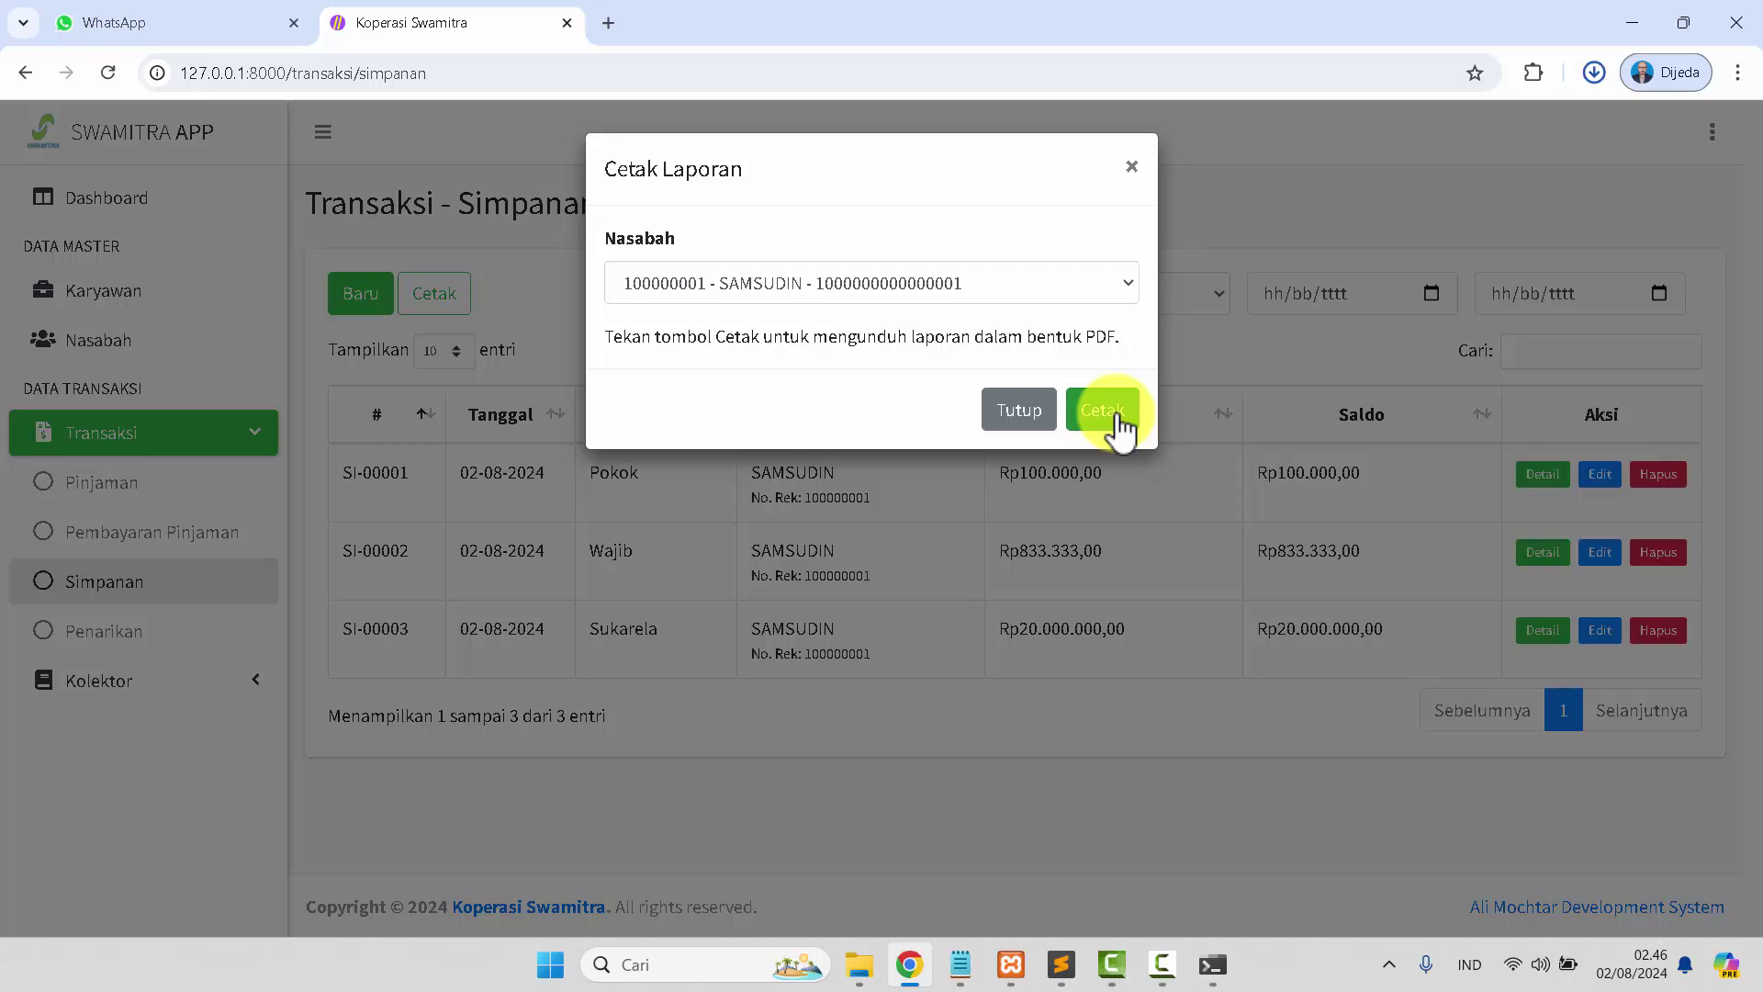
left_click_drag(1368, 168, 675, 23)
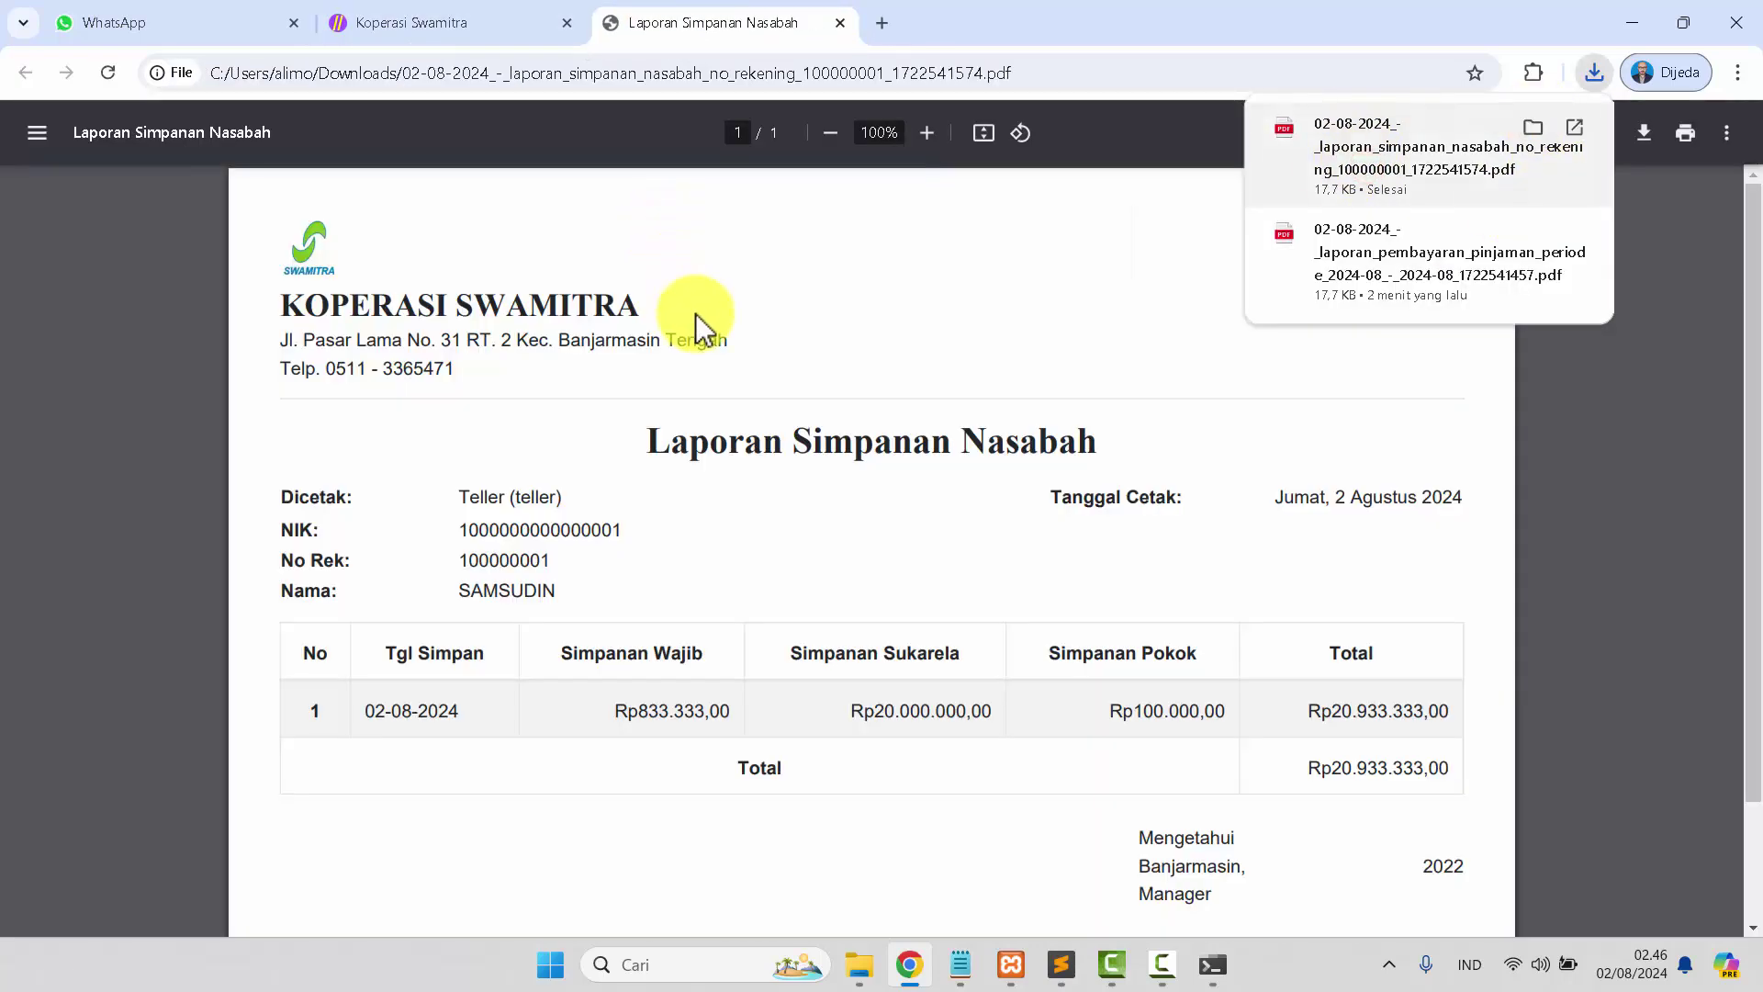
scroll(696, 317, "down", 3)
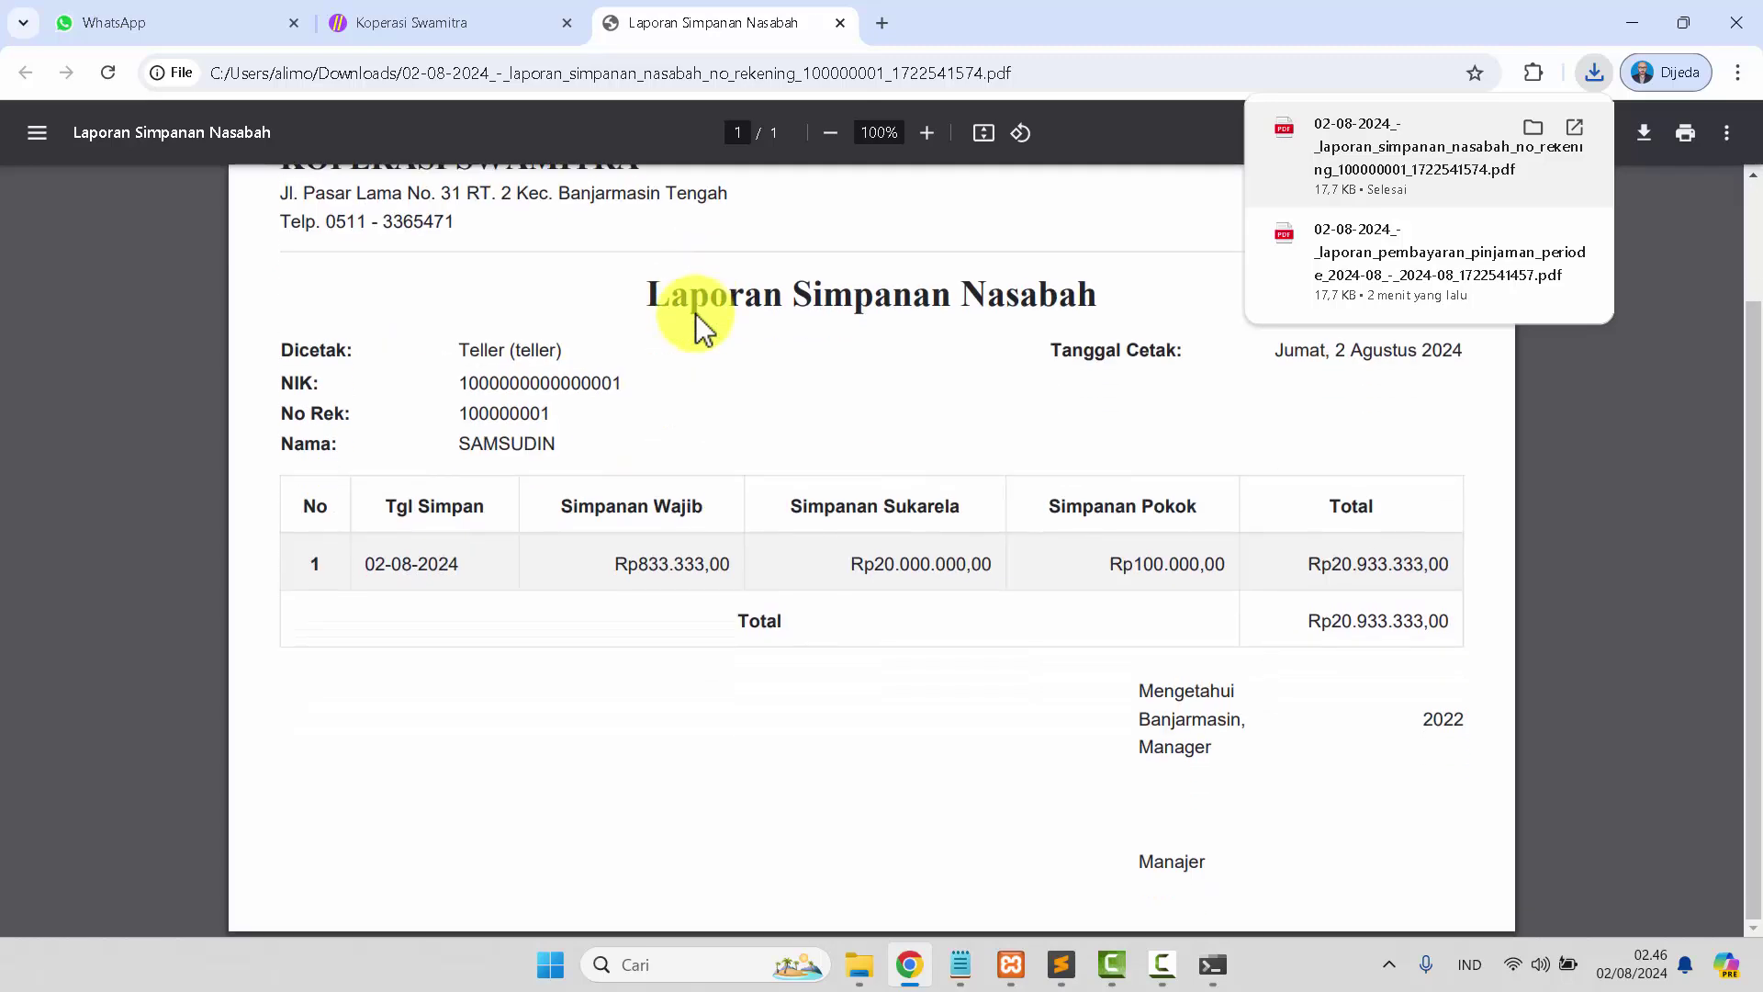
left_click(840, 23)
left_click(1017, 409)
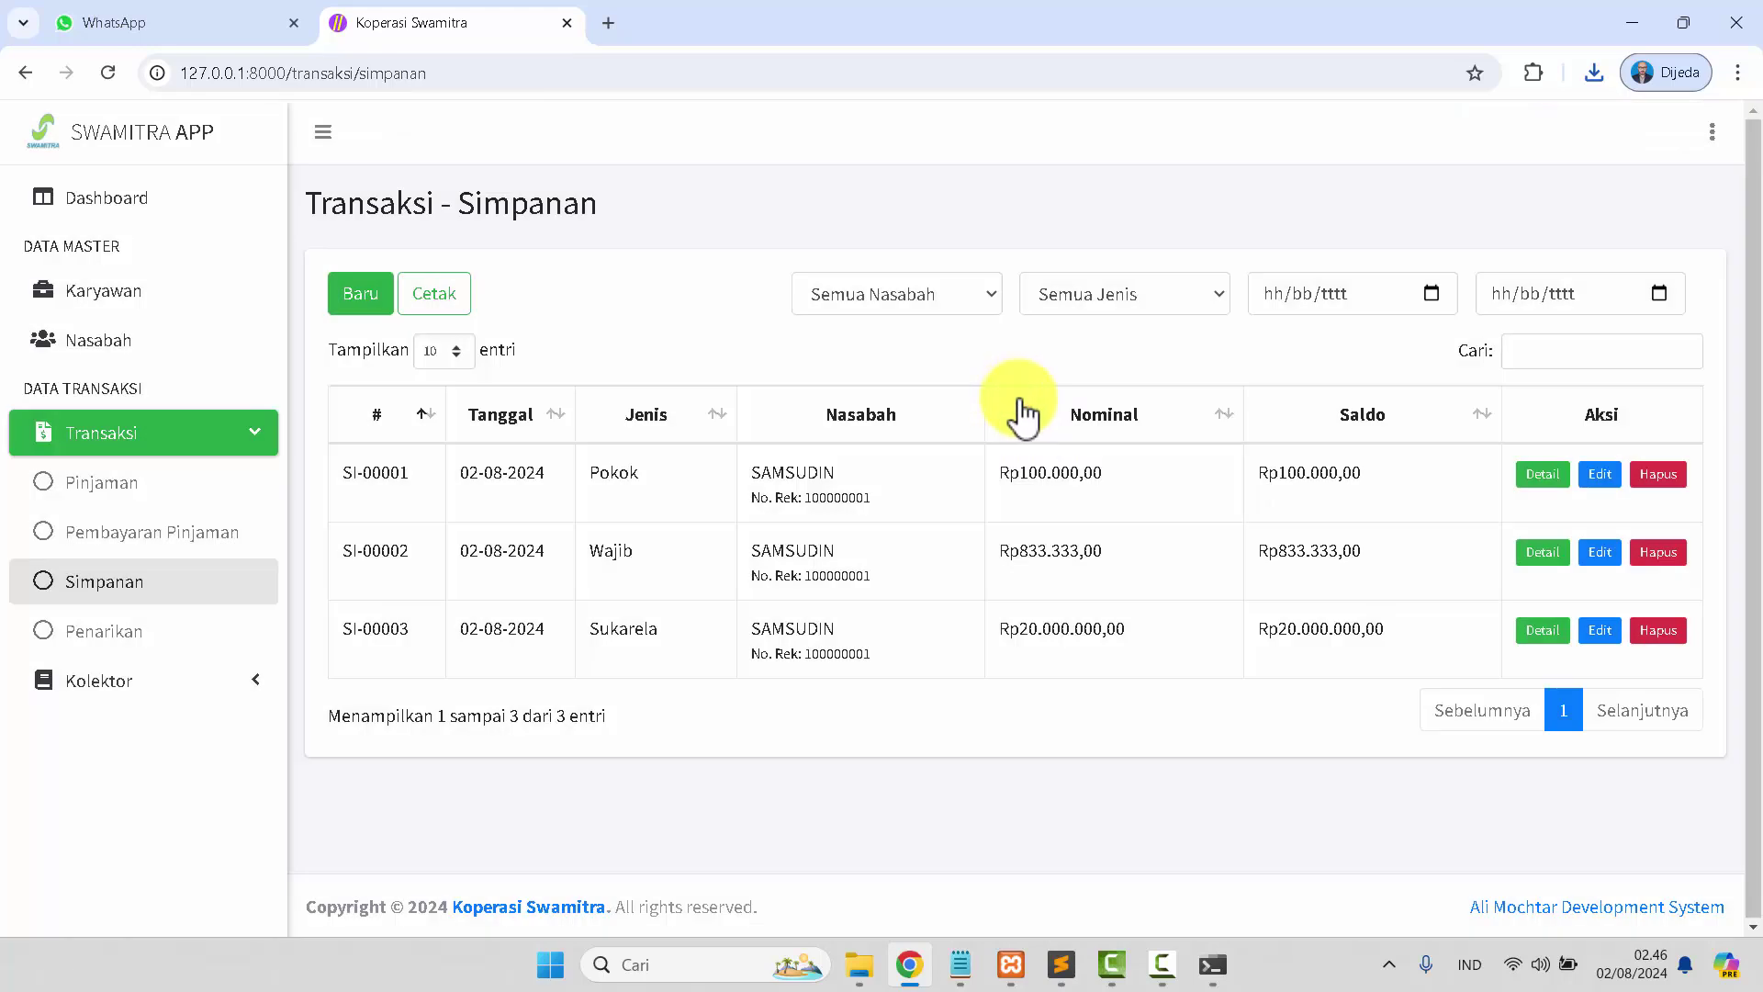
Filter the Simpanan list for all customers, first by Sukarela, then by Pokok savings.
left_click(901, 286)
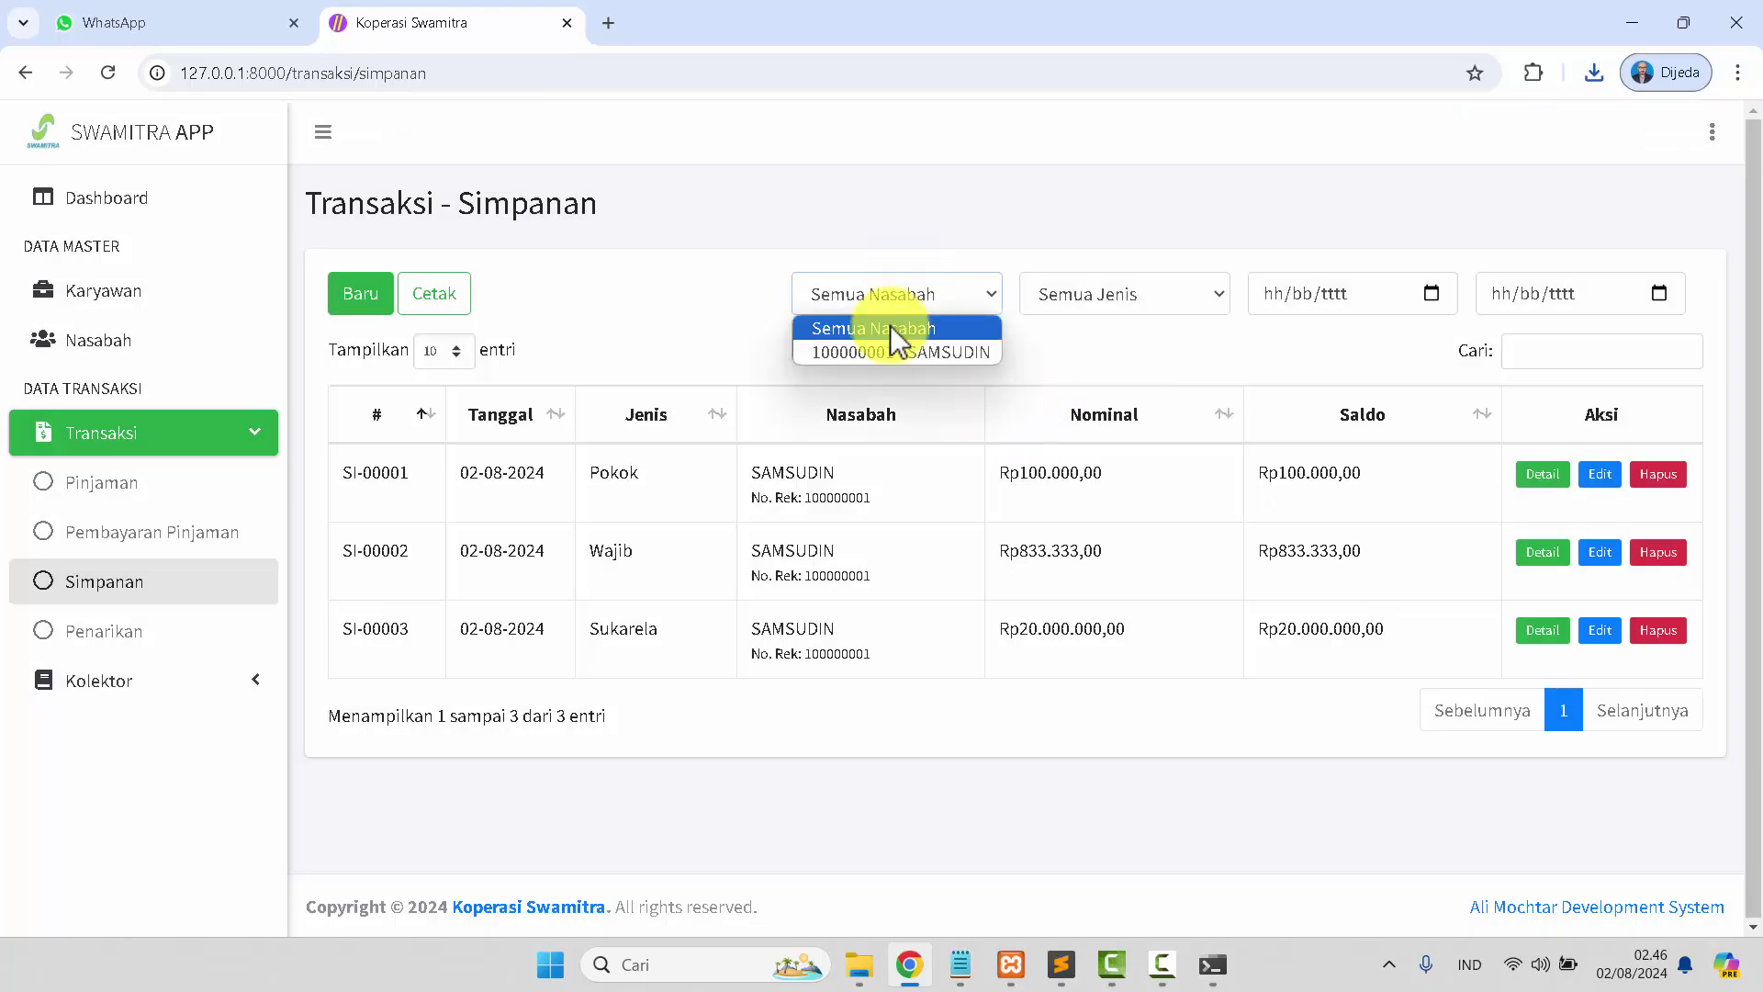
left_click(890, 325)
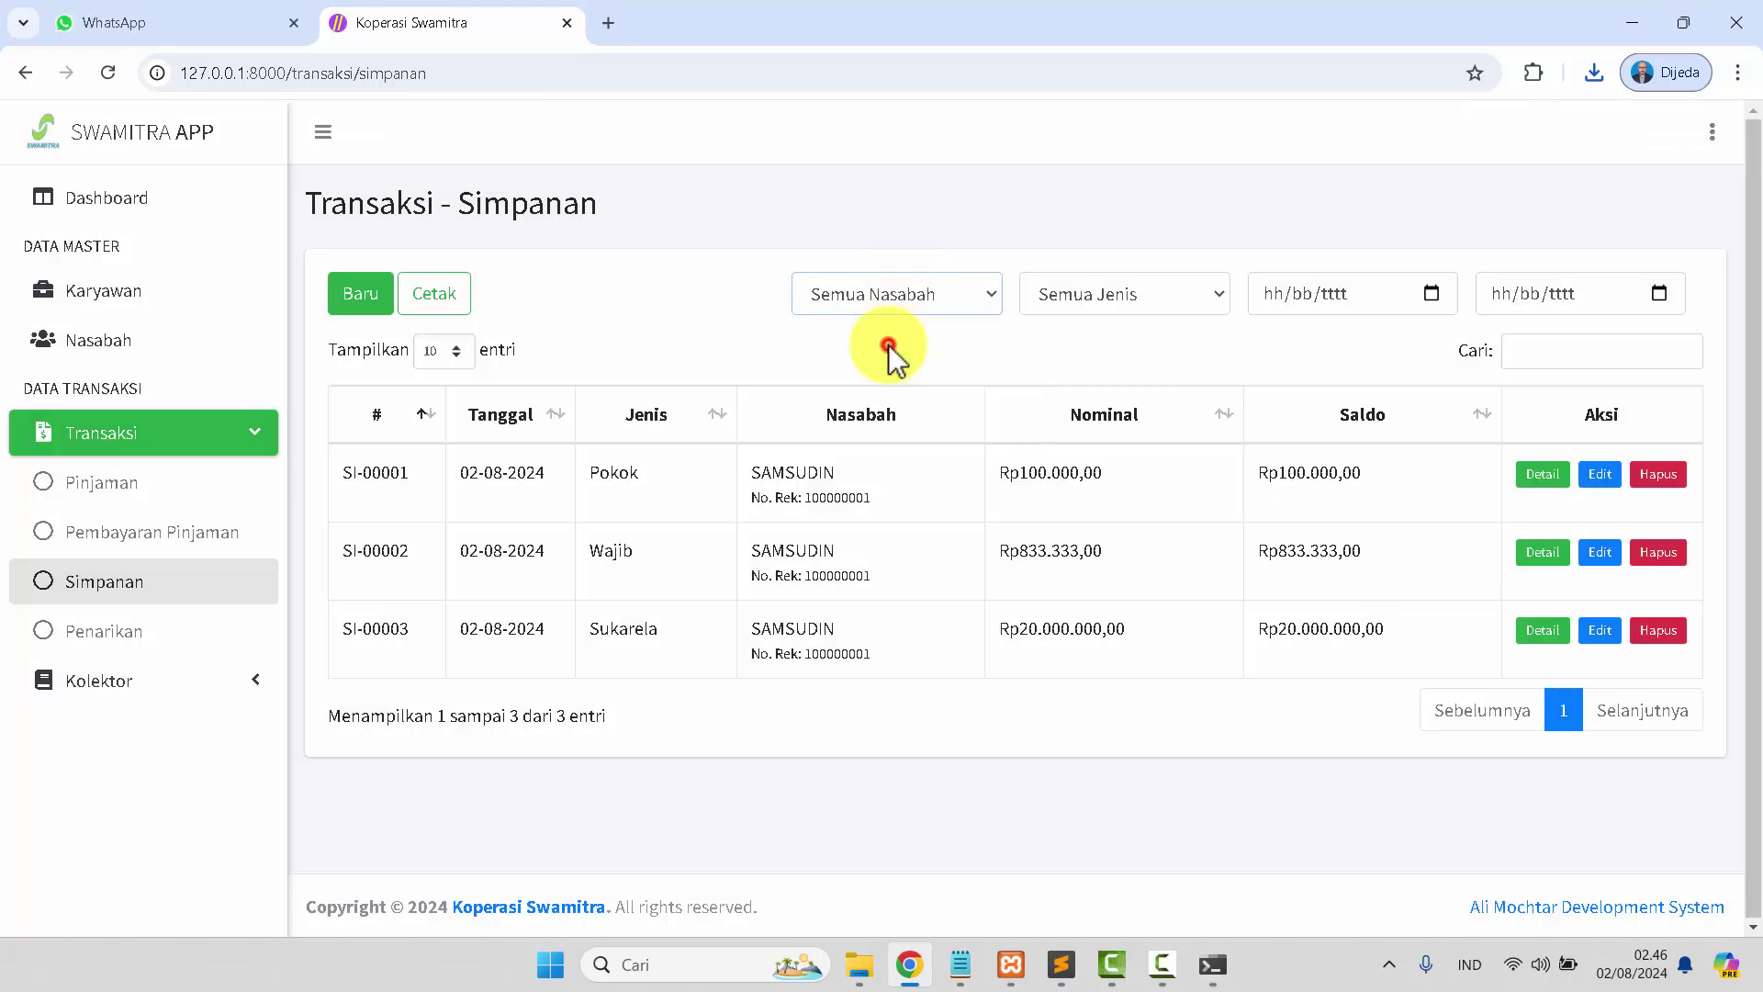
left_click(1068, 292)
left_click(1066, 352)
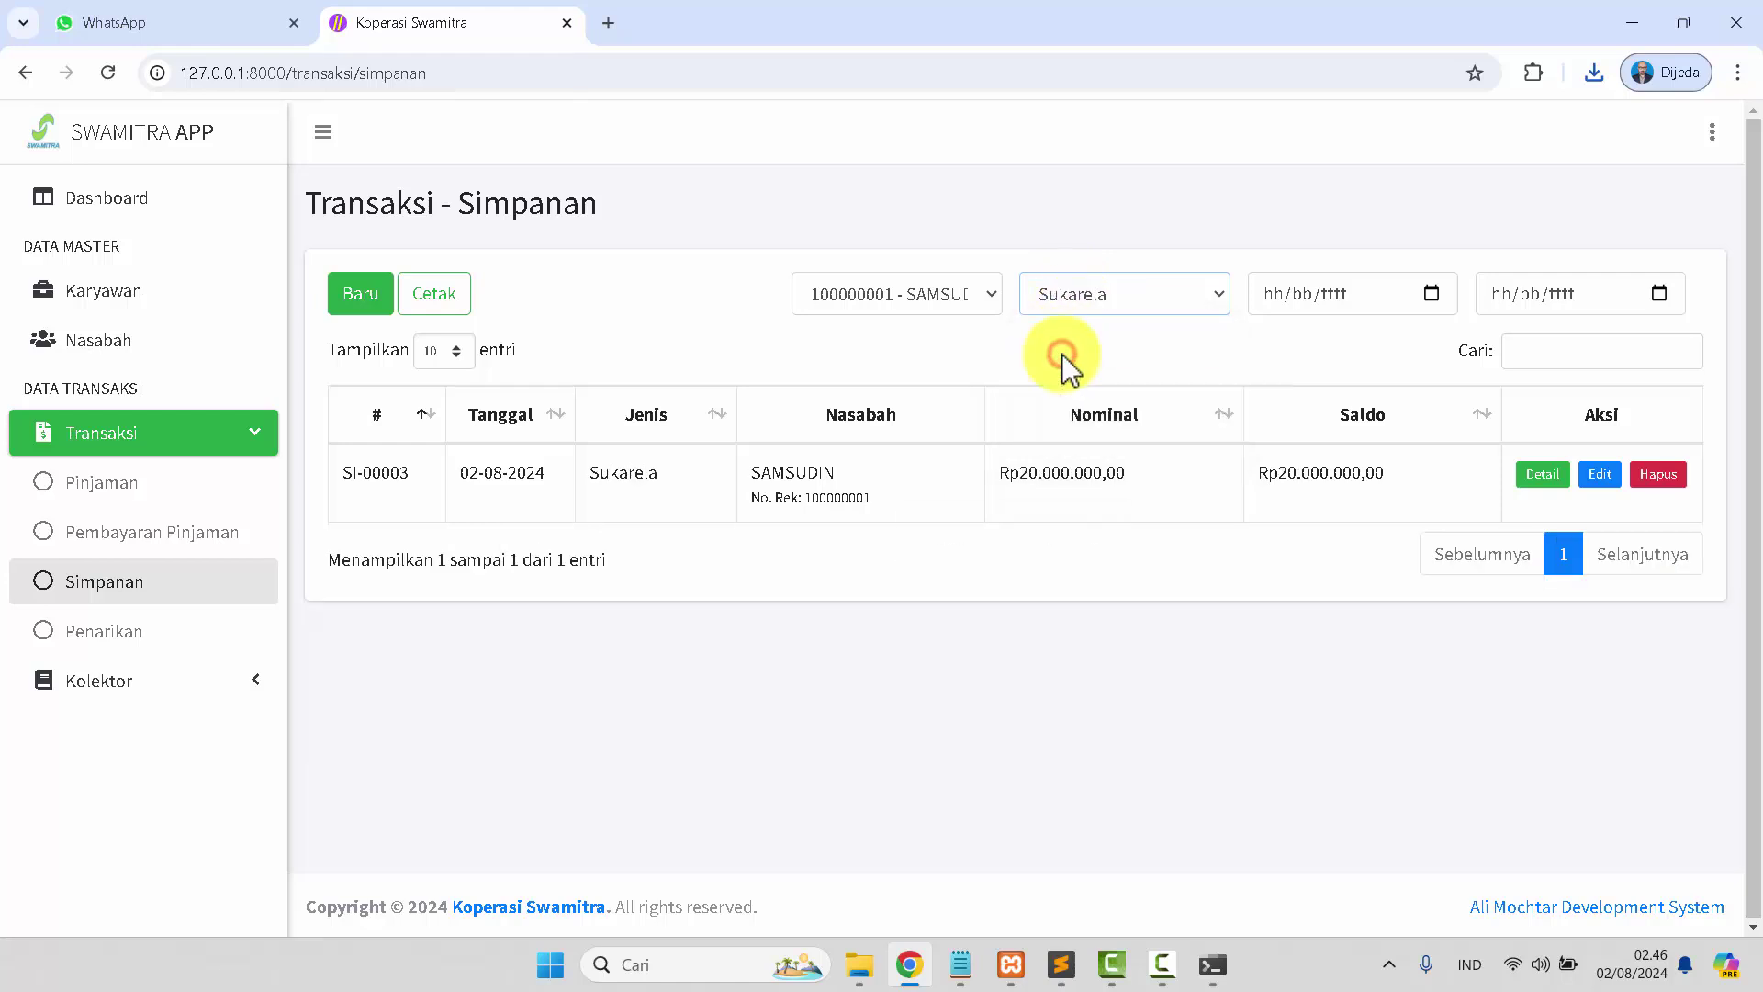
left_click(1080, 317)
left_click(1081, 395)
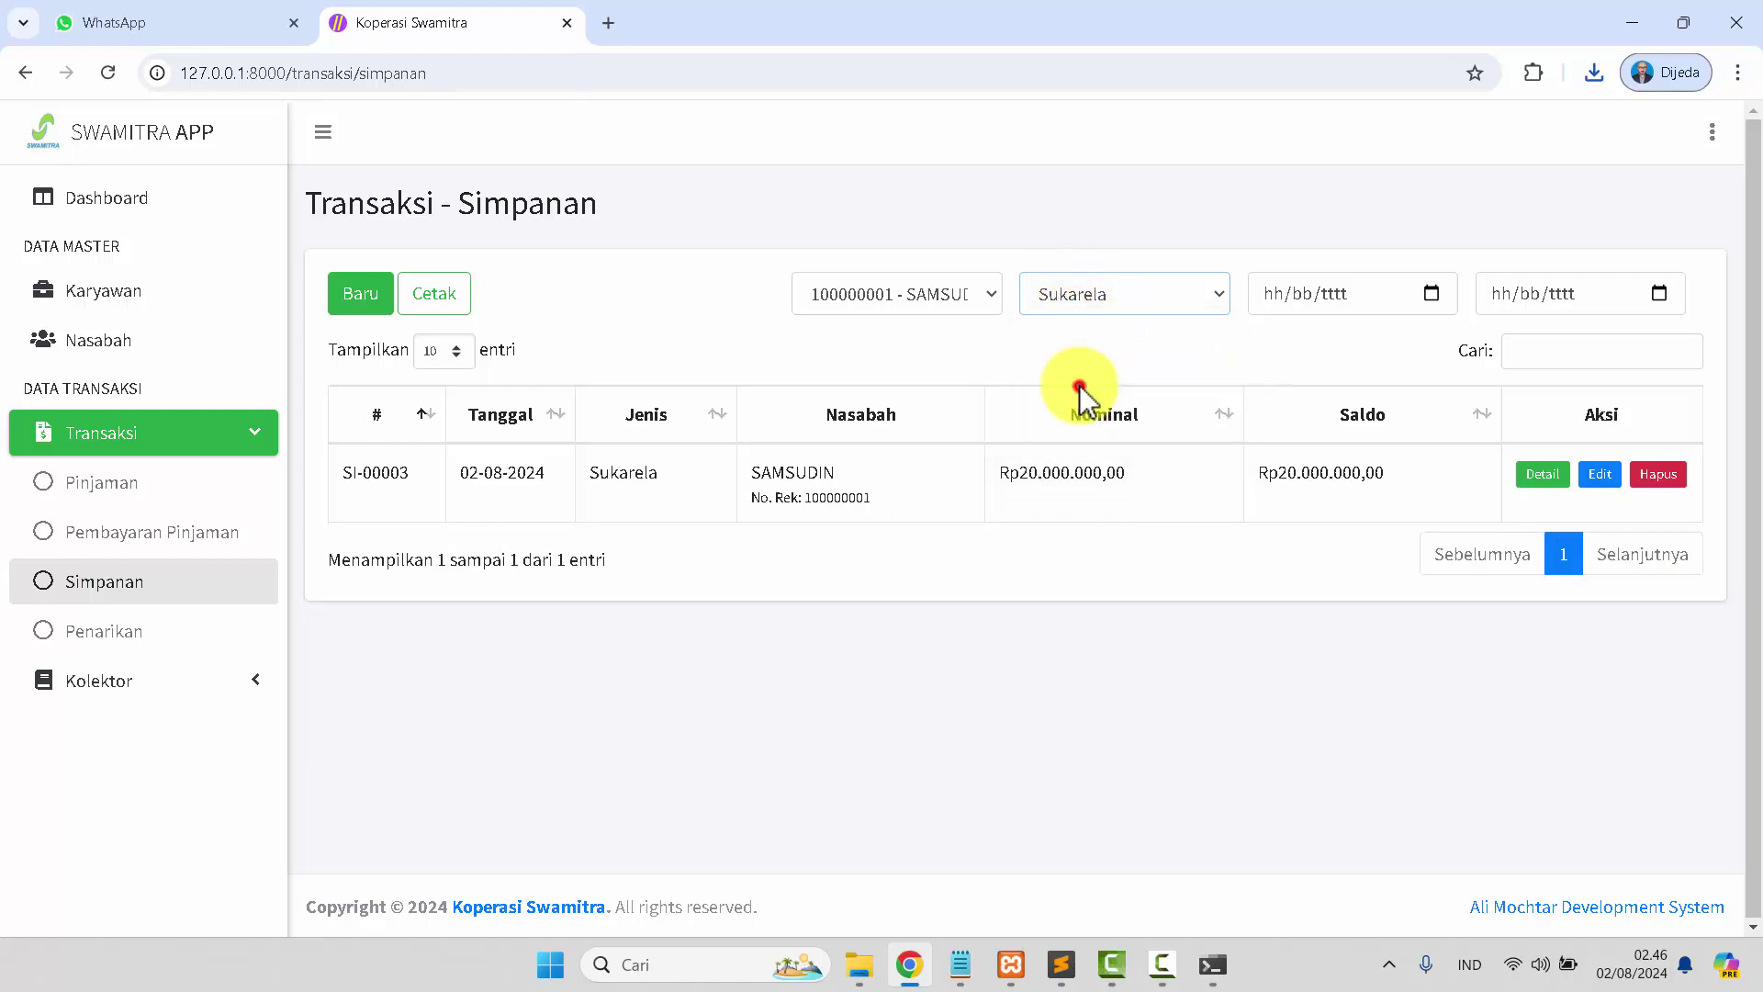
left_click(1079, 294)
left_click(1083, 399)
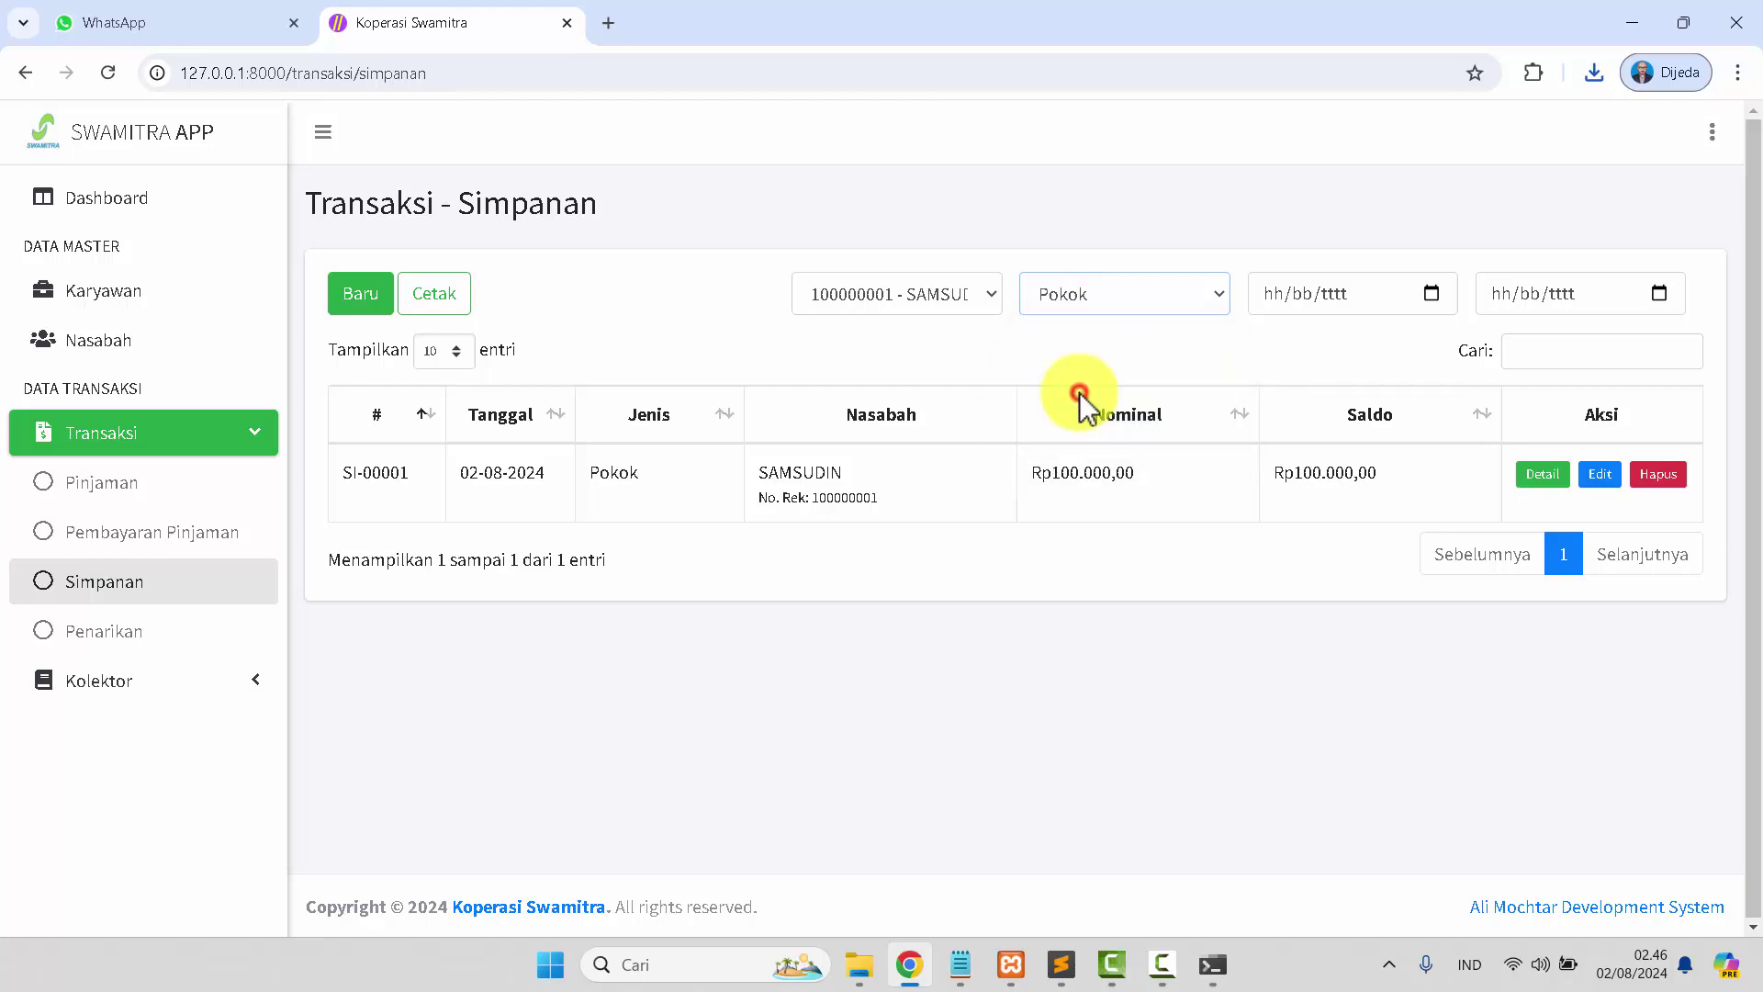
left_click(95, 639)
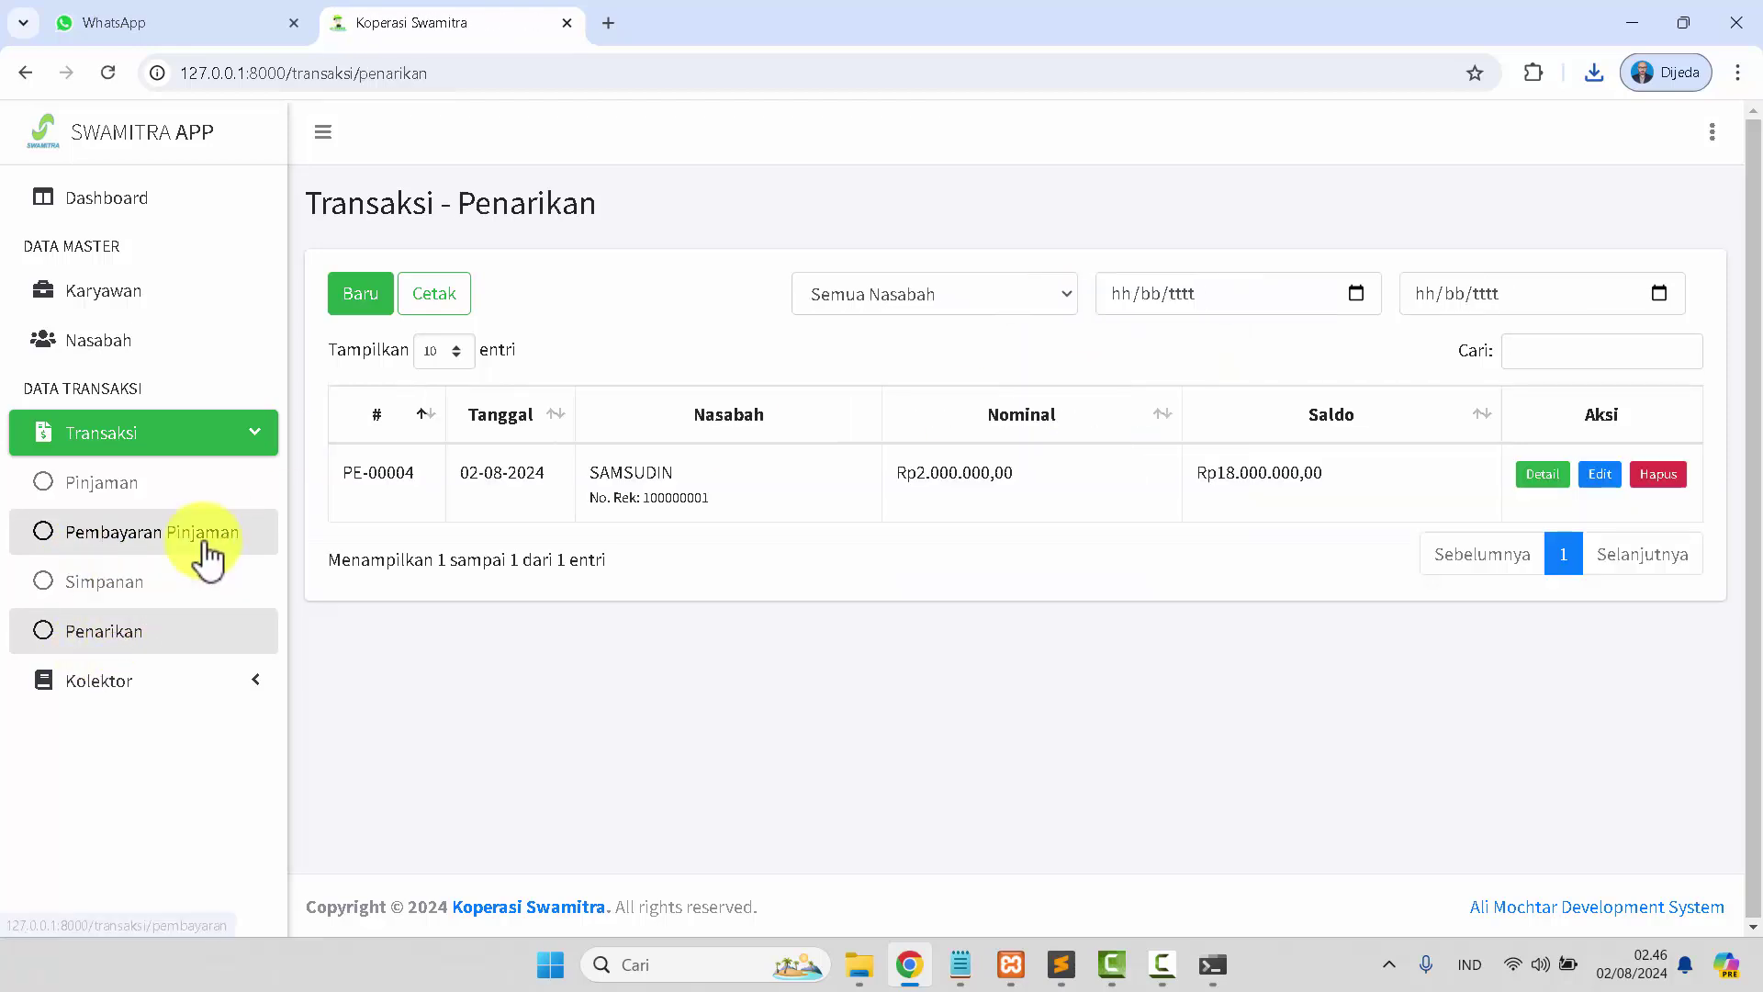
Print and view the 02-08-2024 withdrawals report PDF, then start a new Nasabah.
left_click(435, 296)
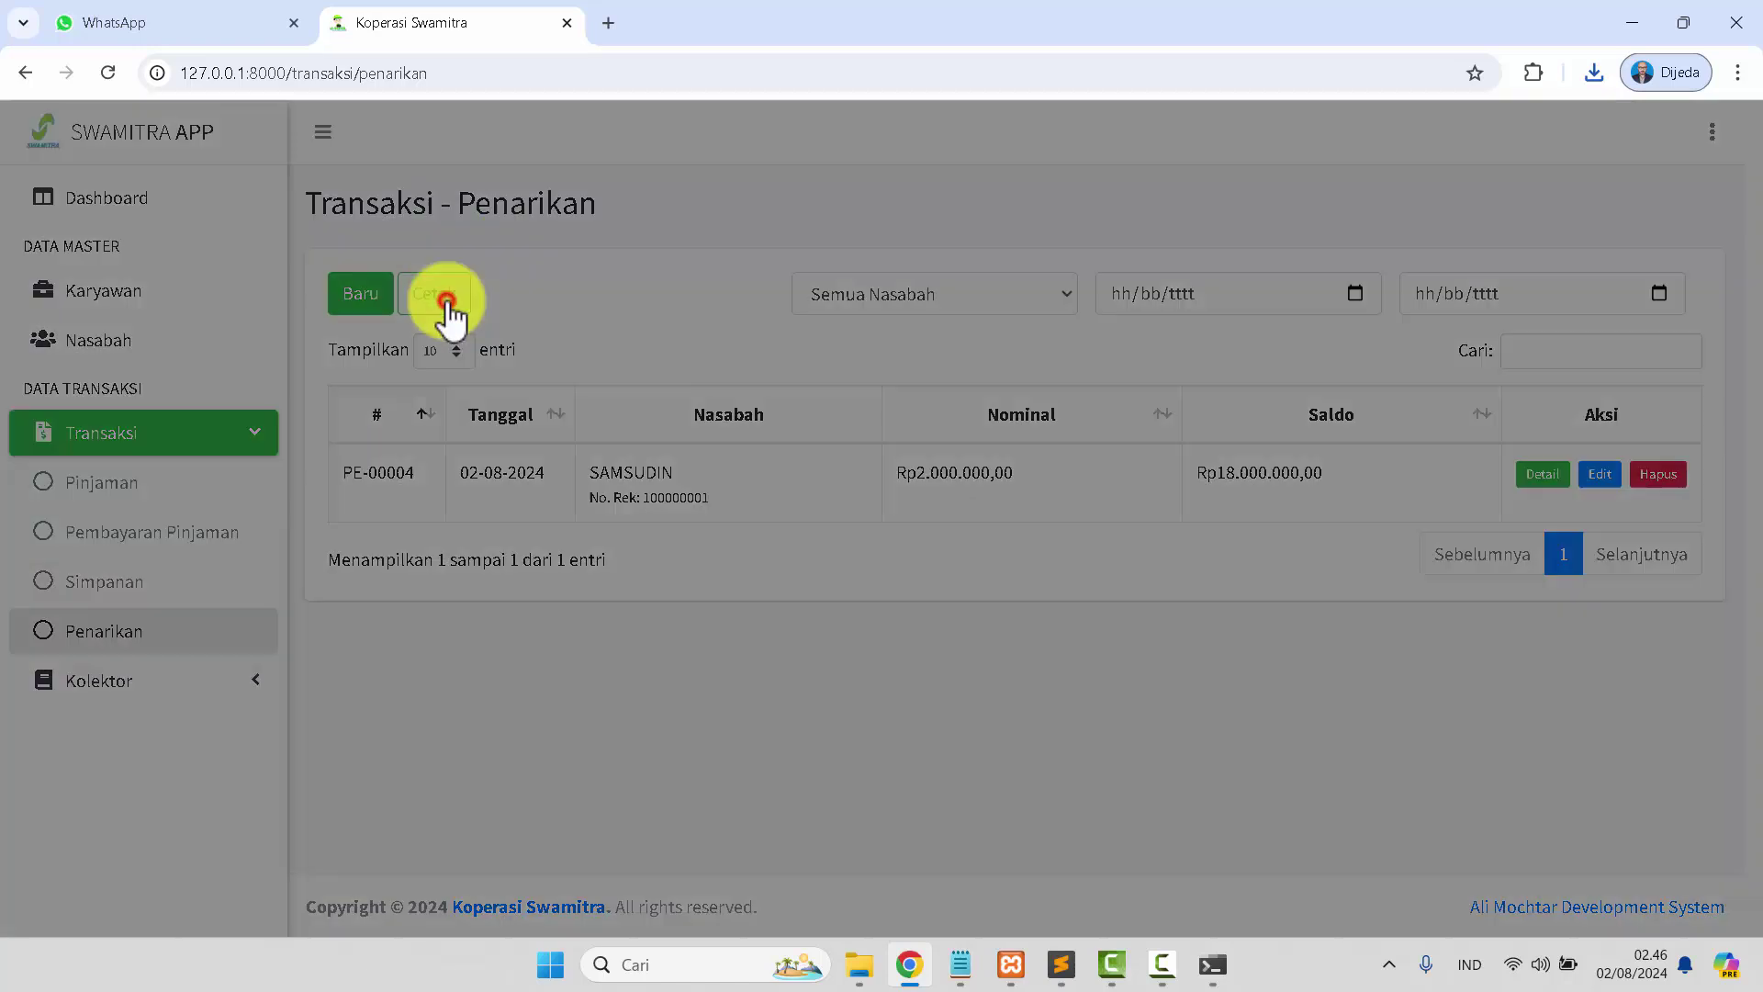
left_click(1113, 419)
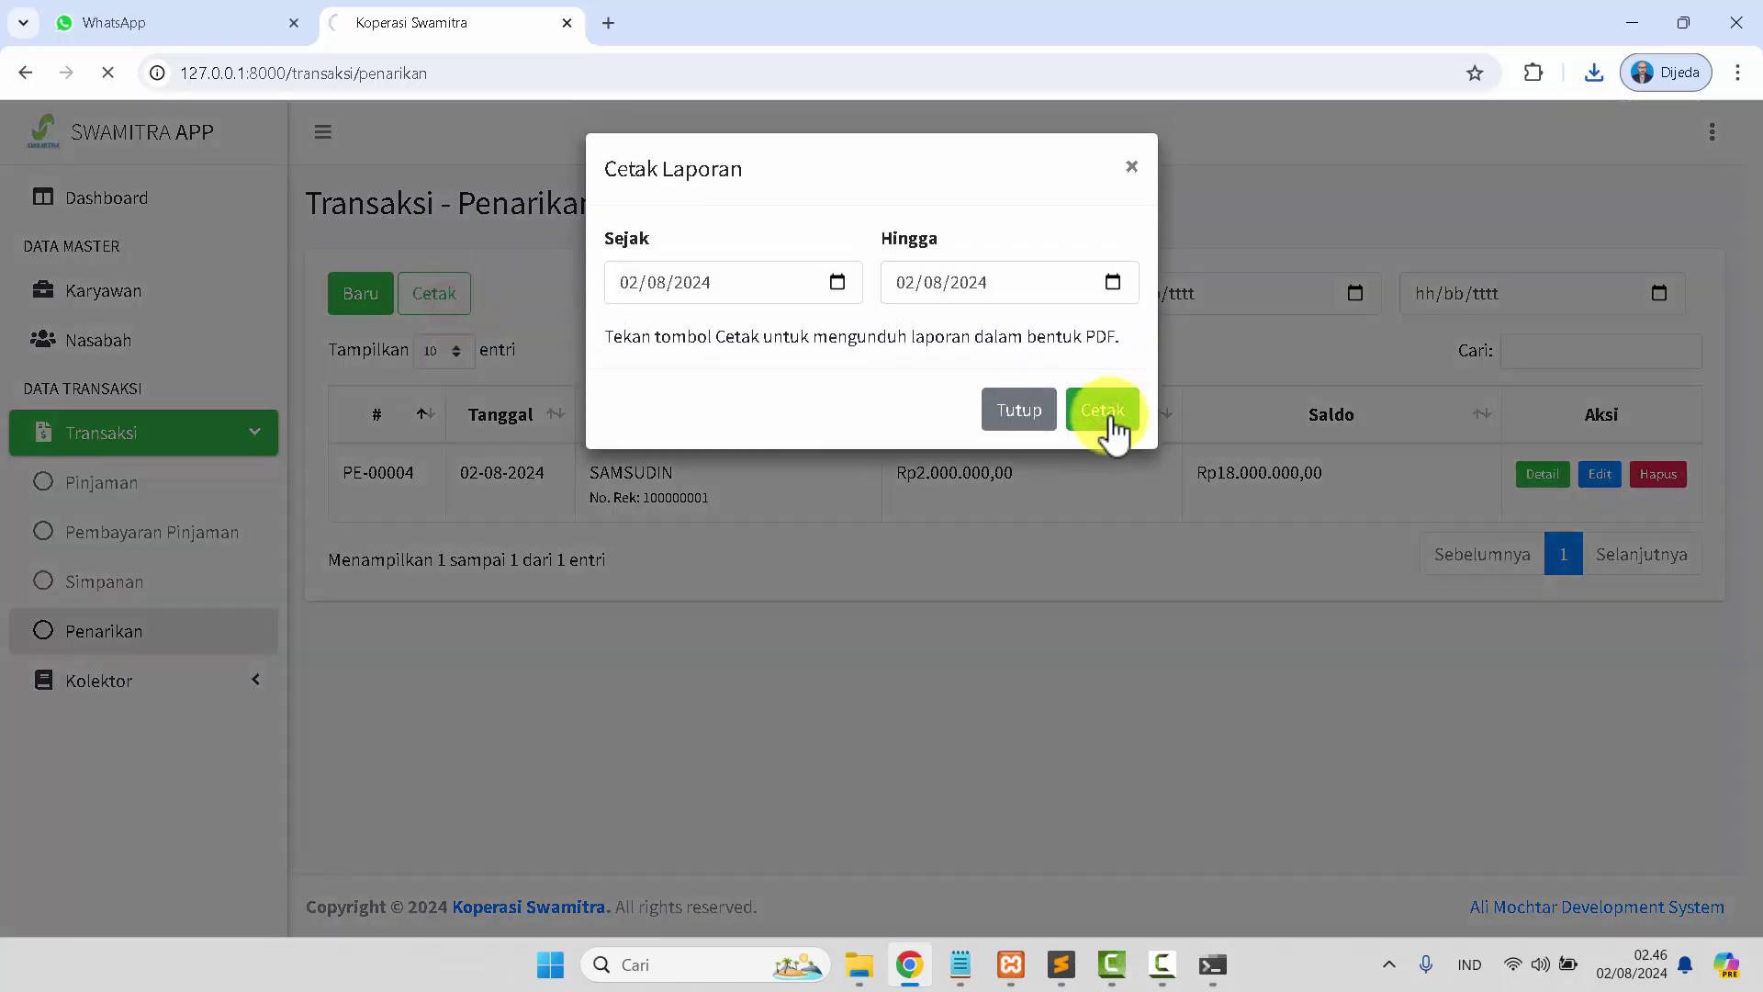
left_click_drag(1466, 156, 807, 19)
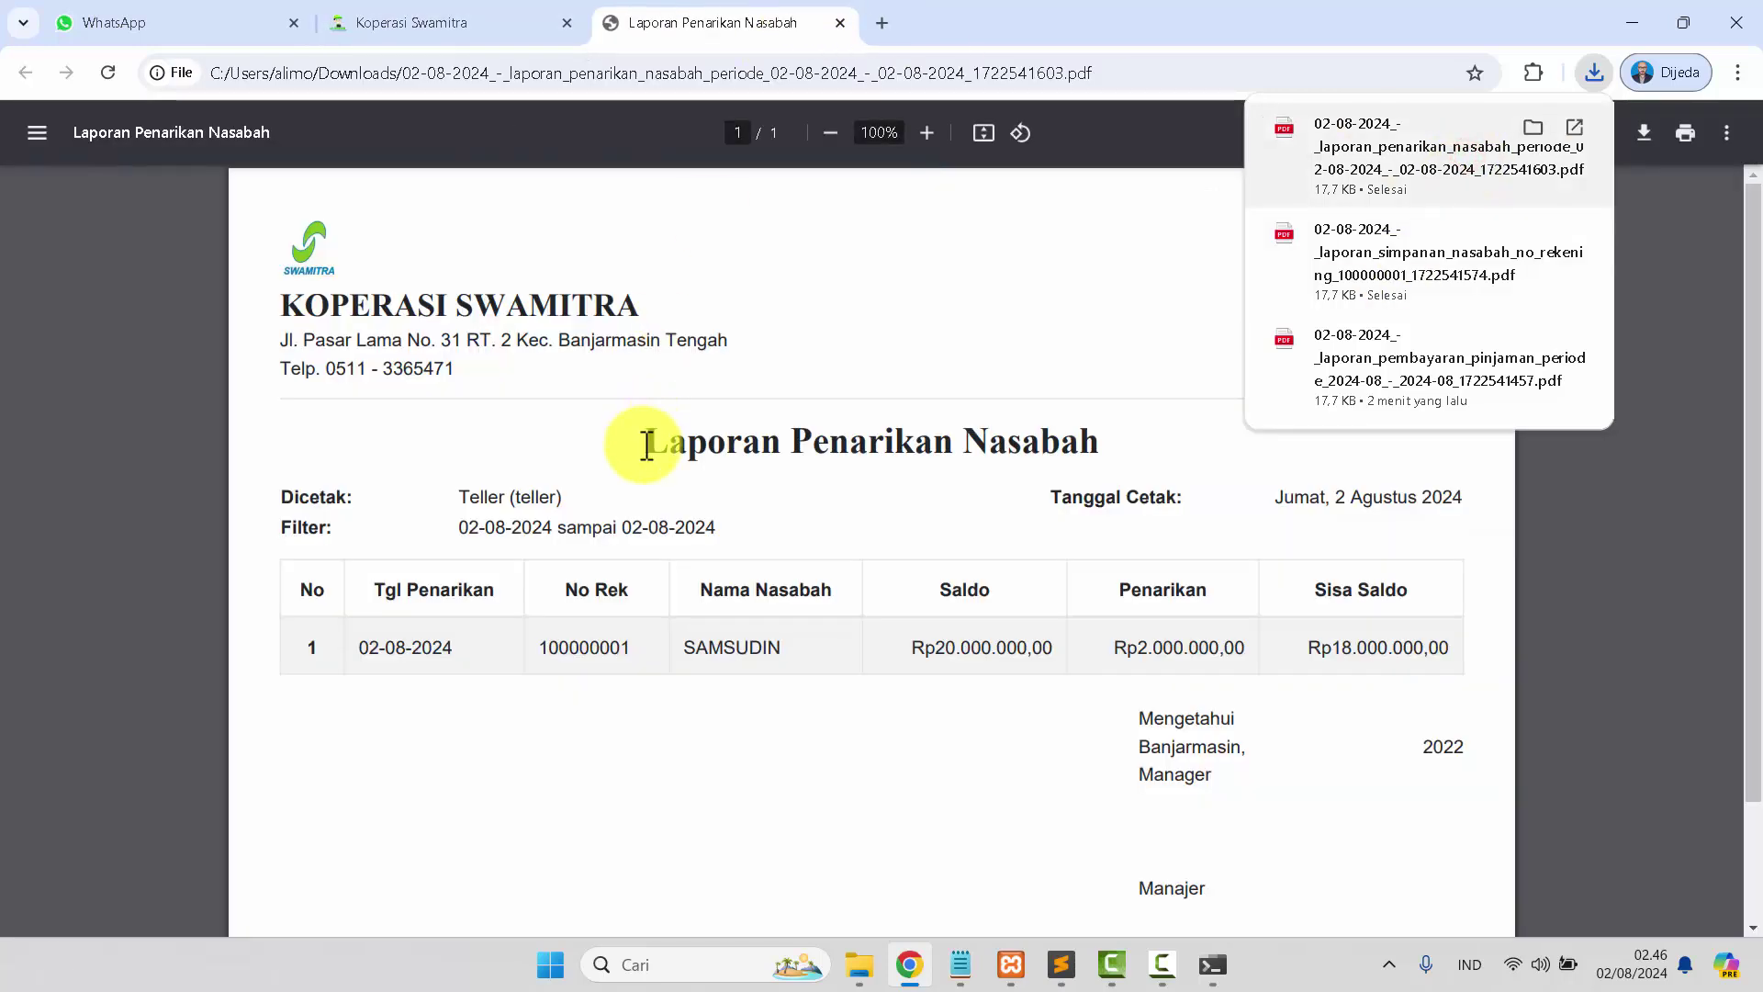
left_click(841, 22)
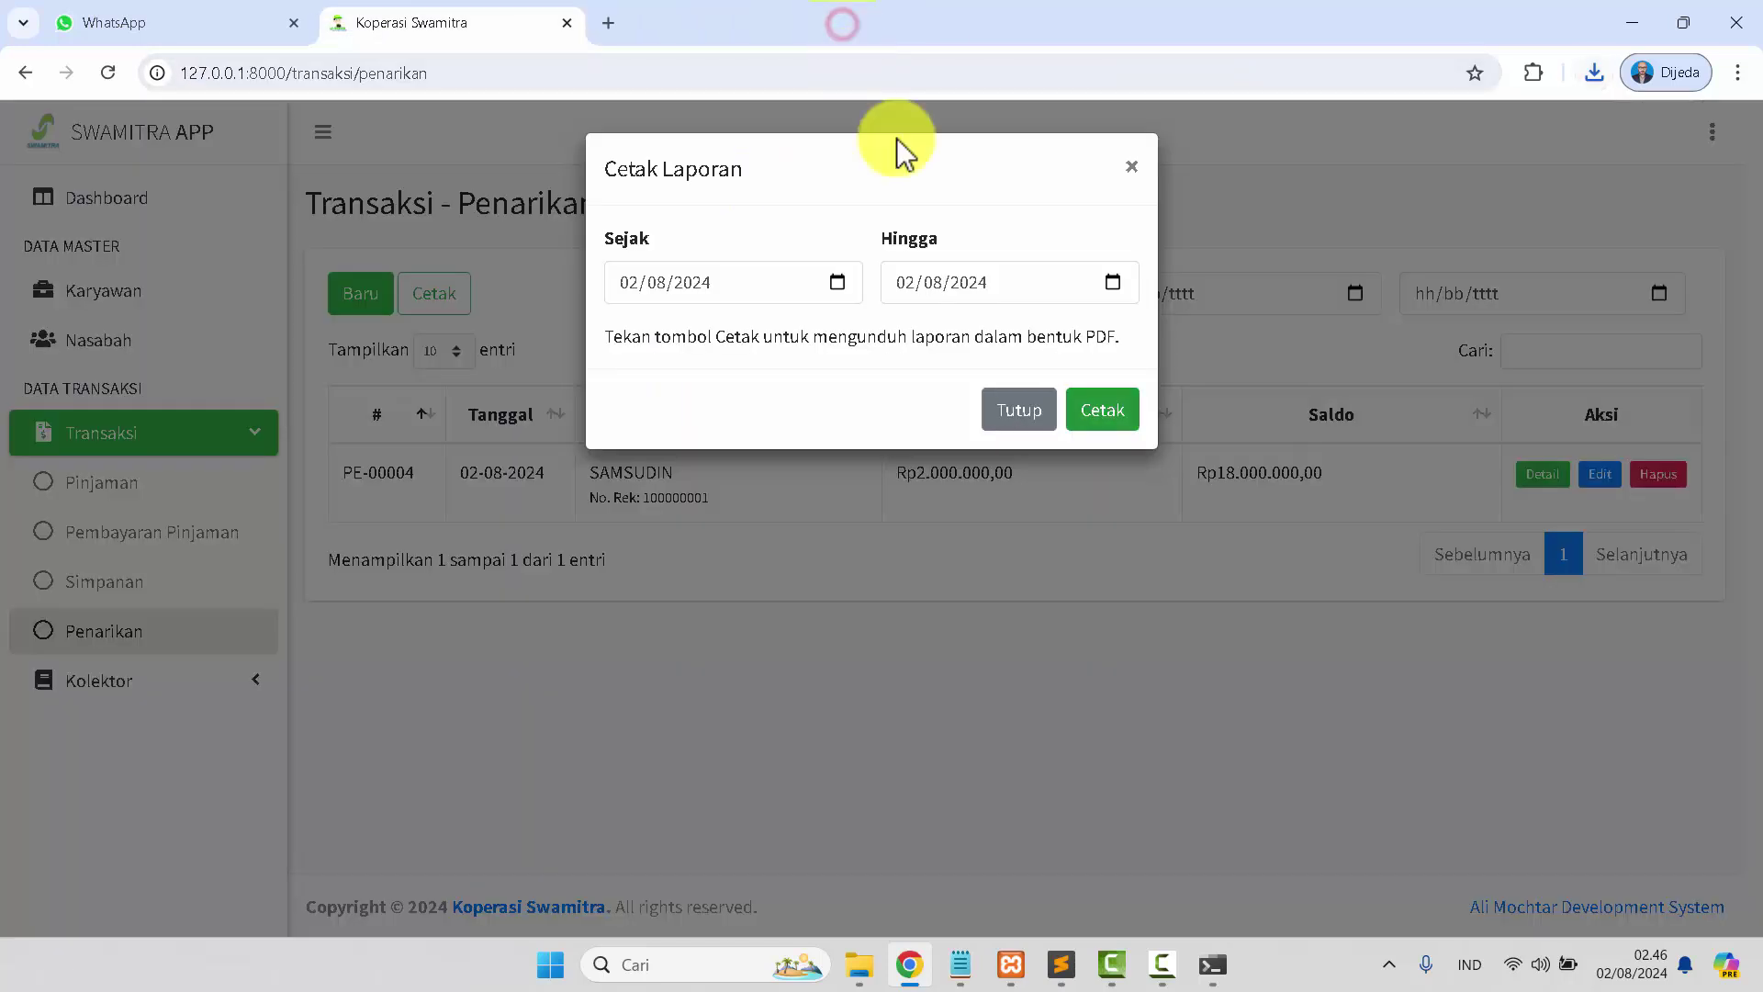
left_click(1029, 420)
left_click(112, 354)
left_click(362, 307)
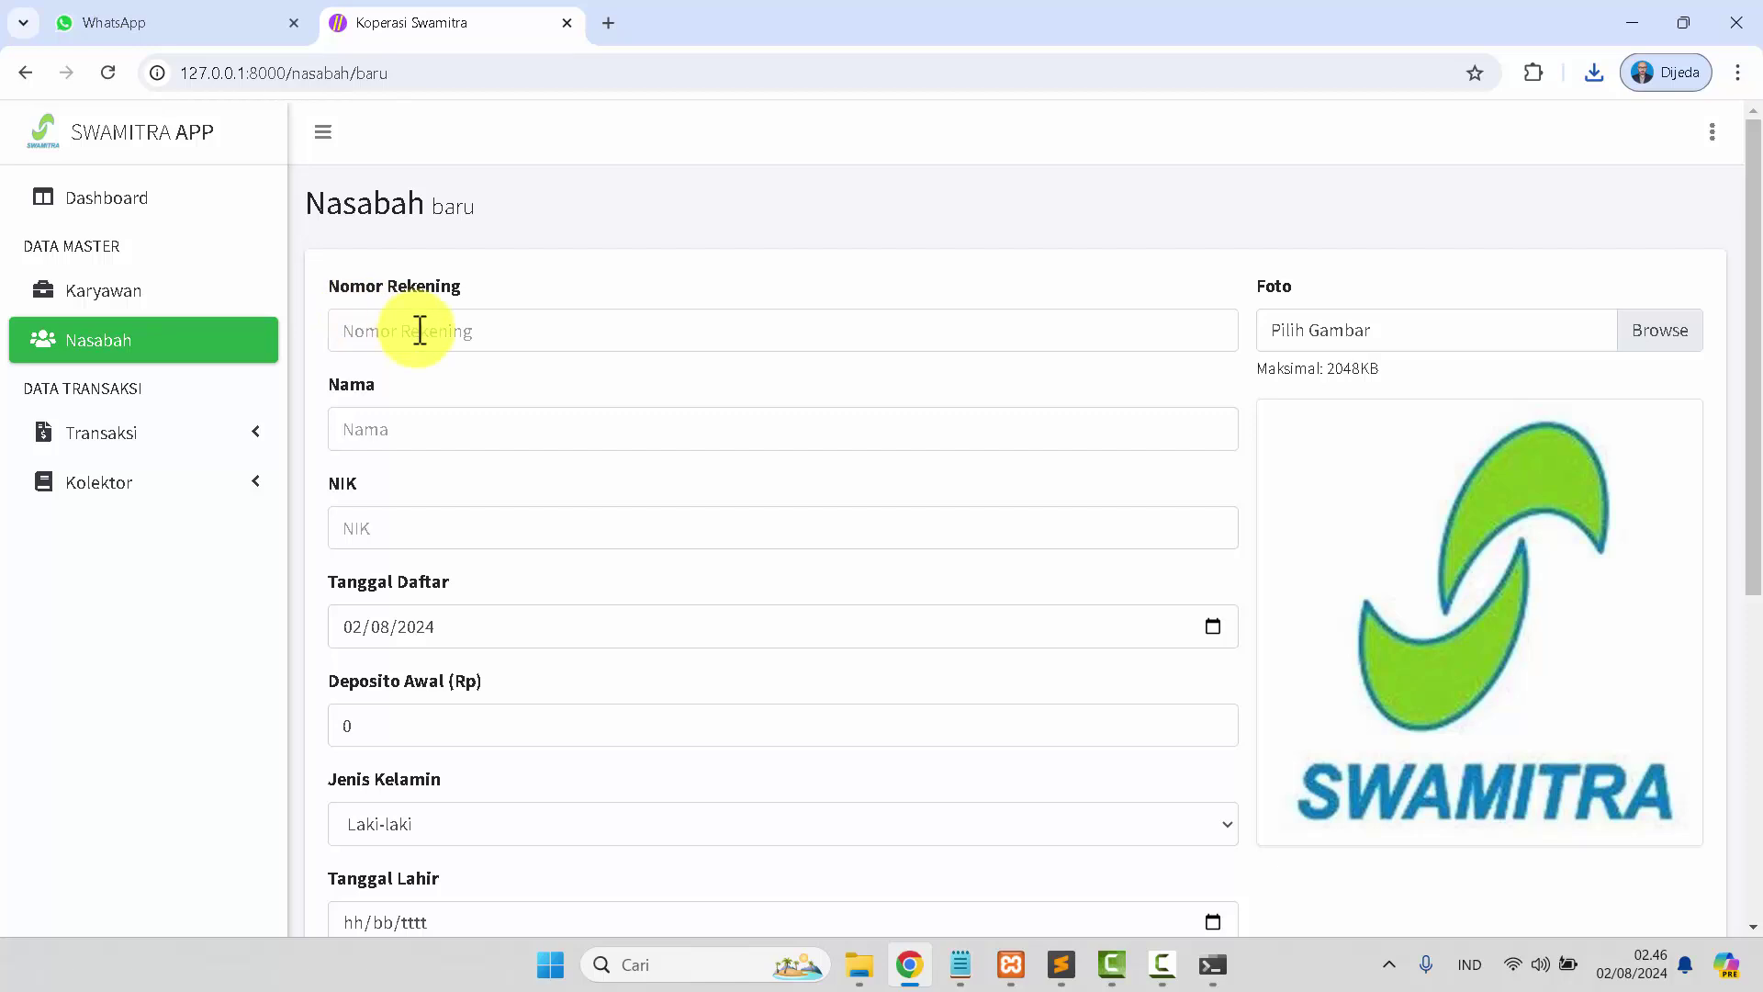
Enter the new member's account number, full name and NIK.
left_click(419, 330)
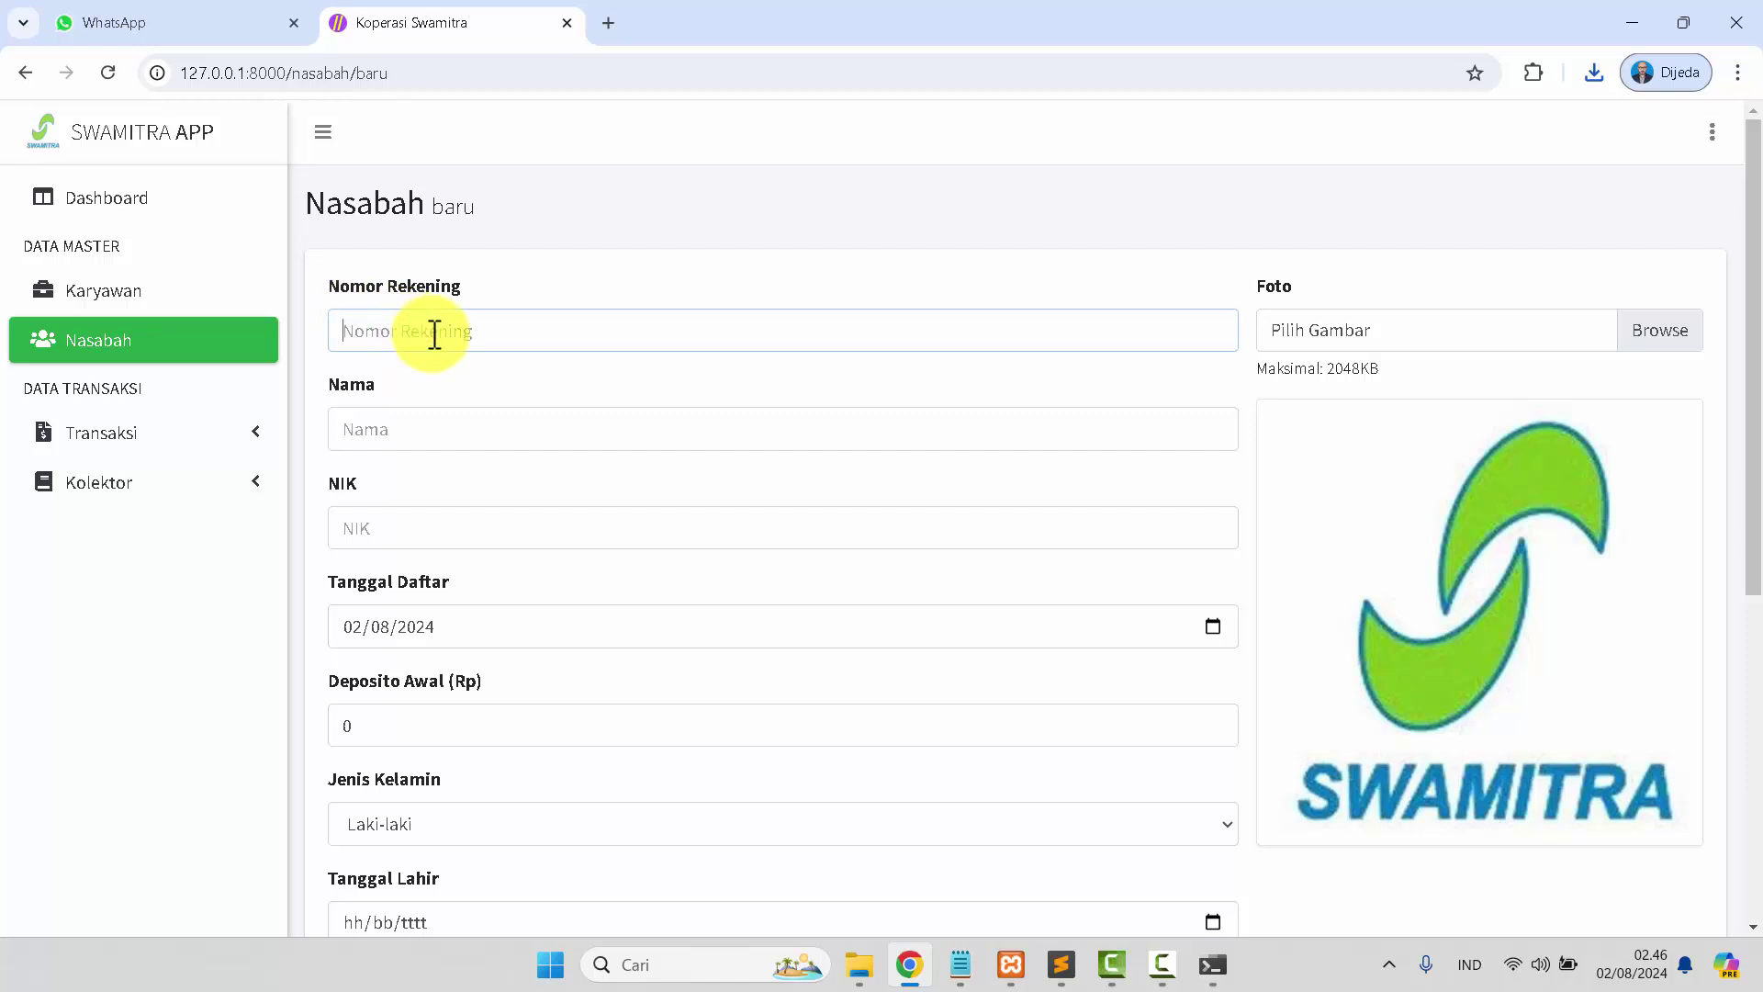
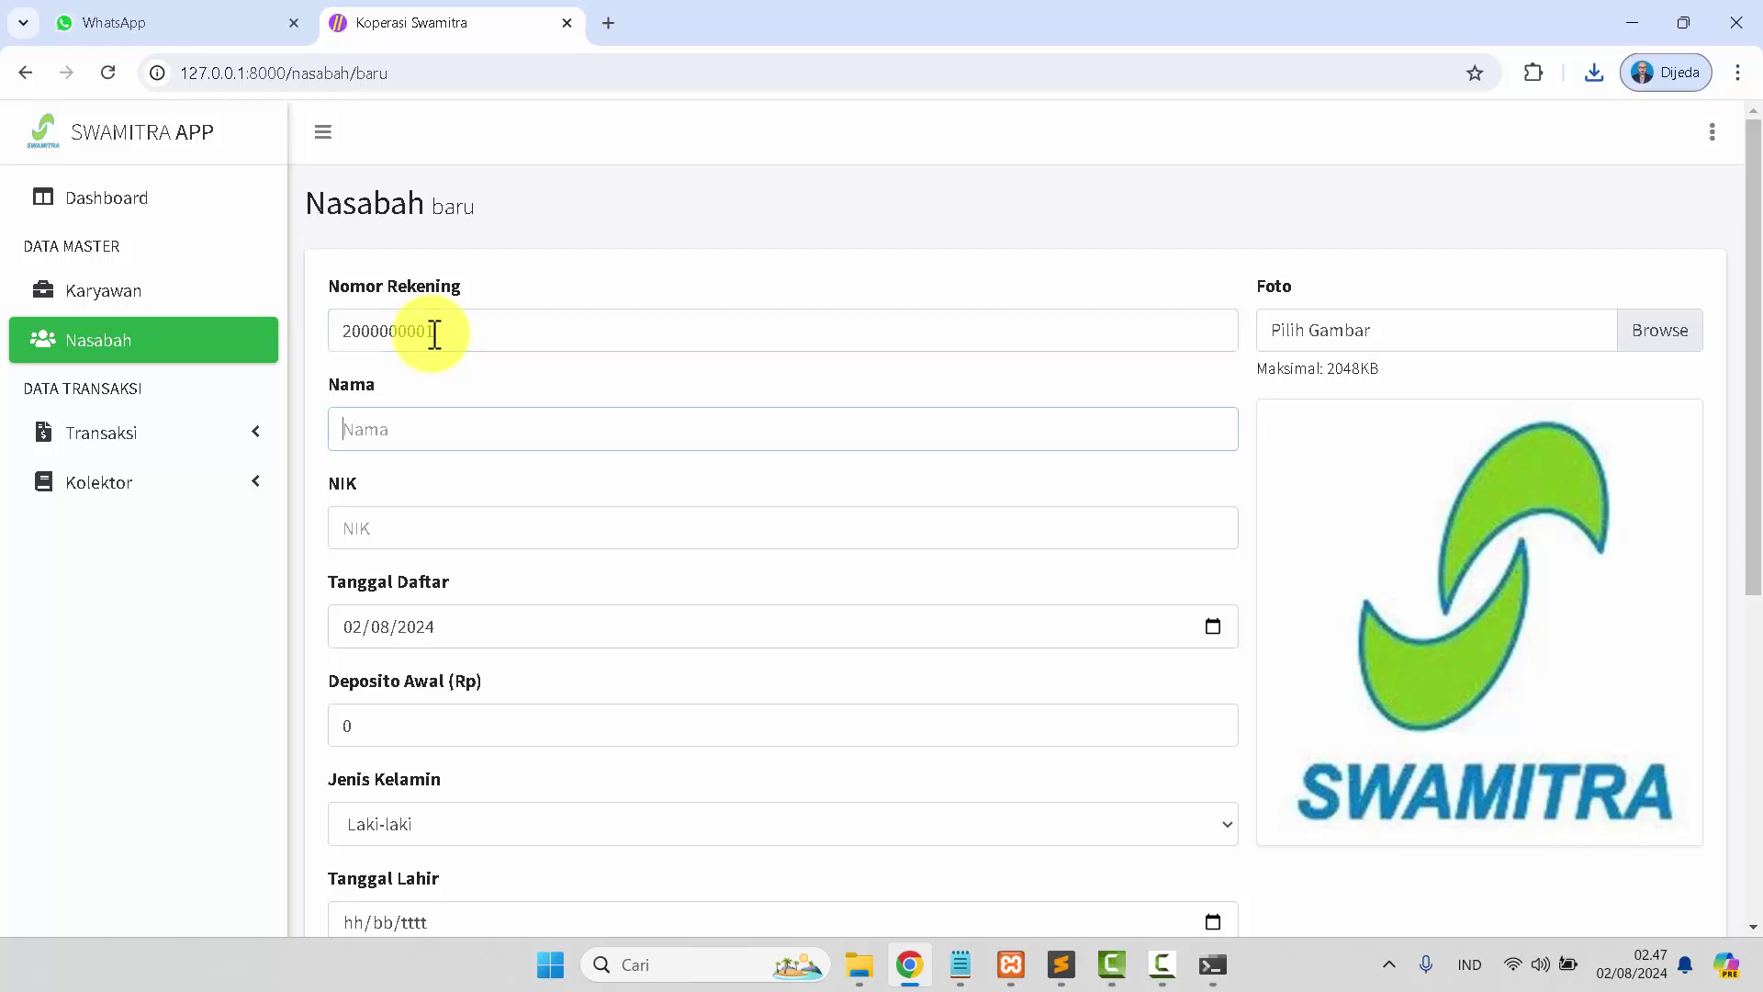
key("Tab")
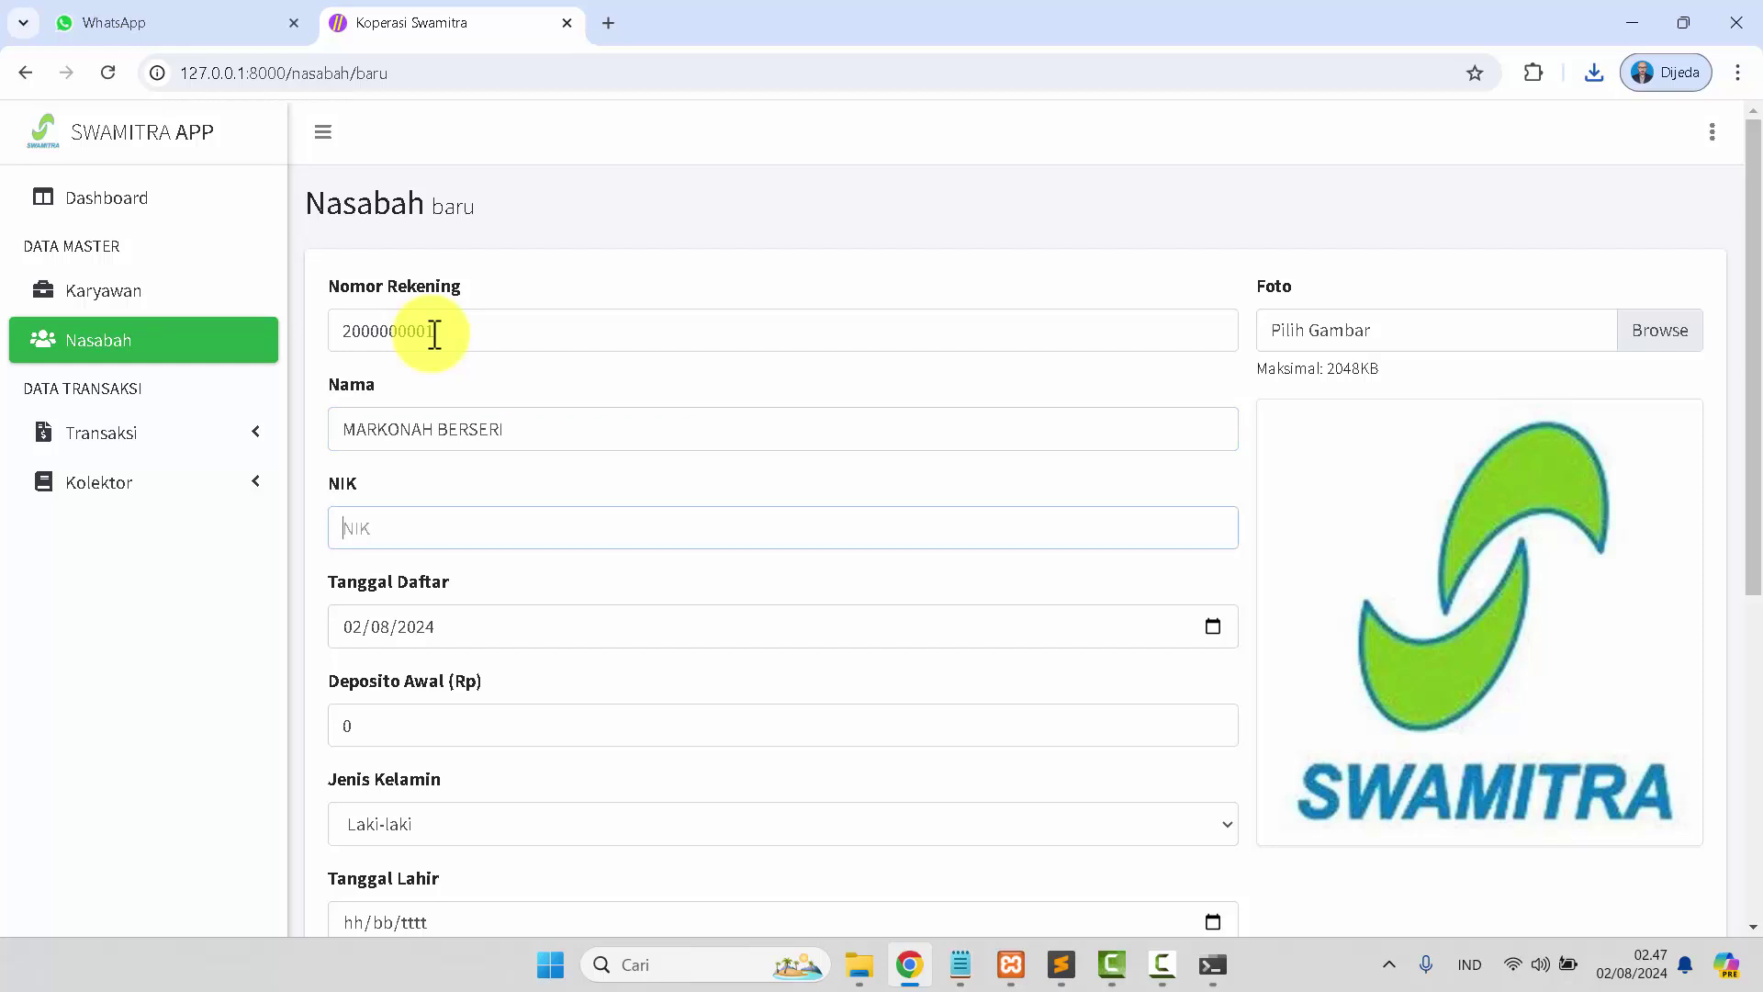
Set initial deposit 500000, gender Perempuan and birth date 02/08/1999.
scroll(425, 330, "down", 2)
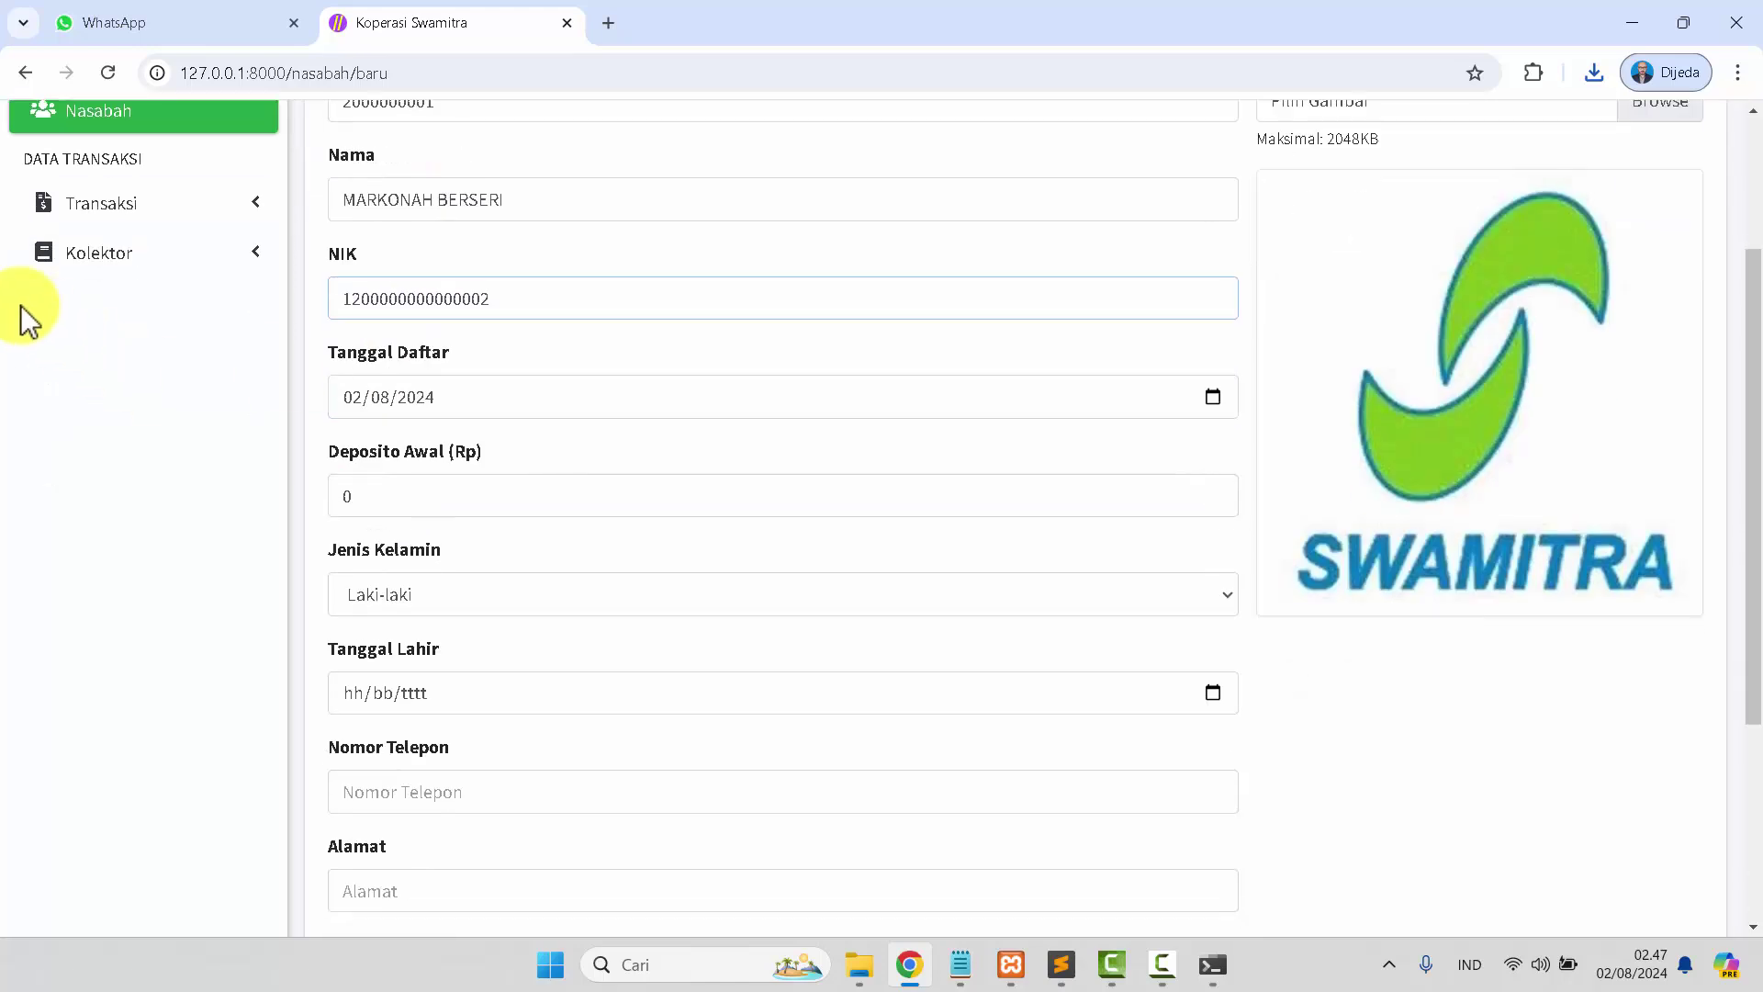
left_click(359, 493)
type("500000")
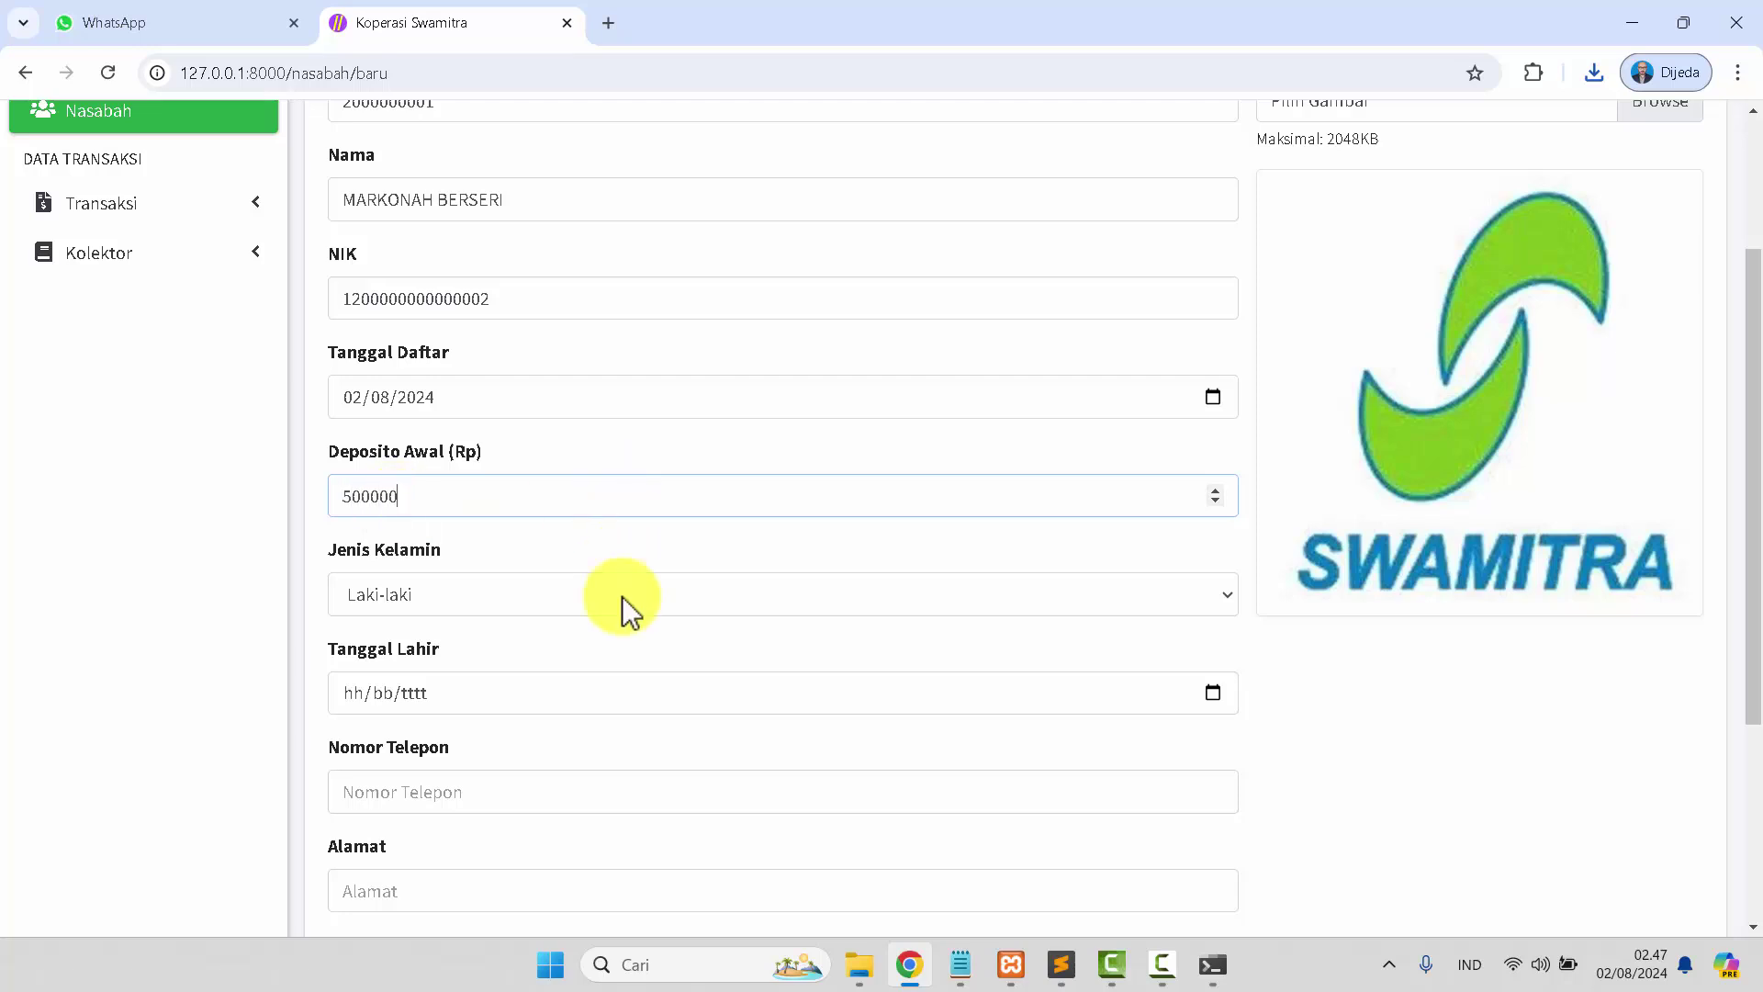
left_click(615, 603)
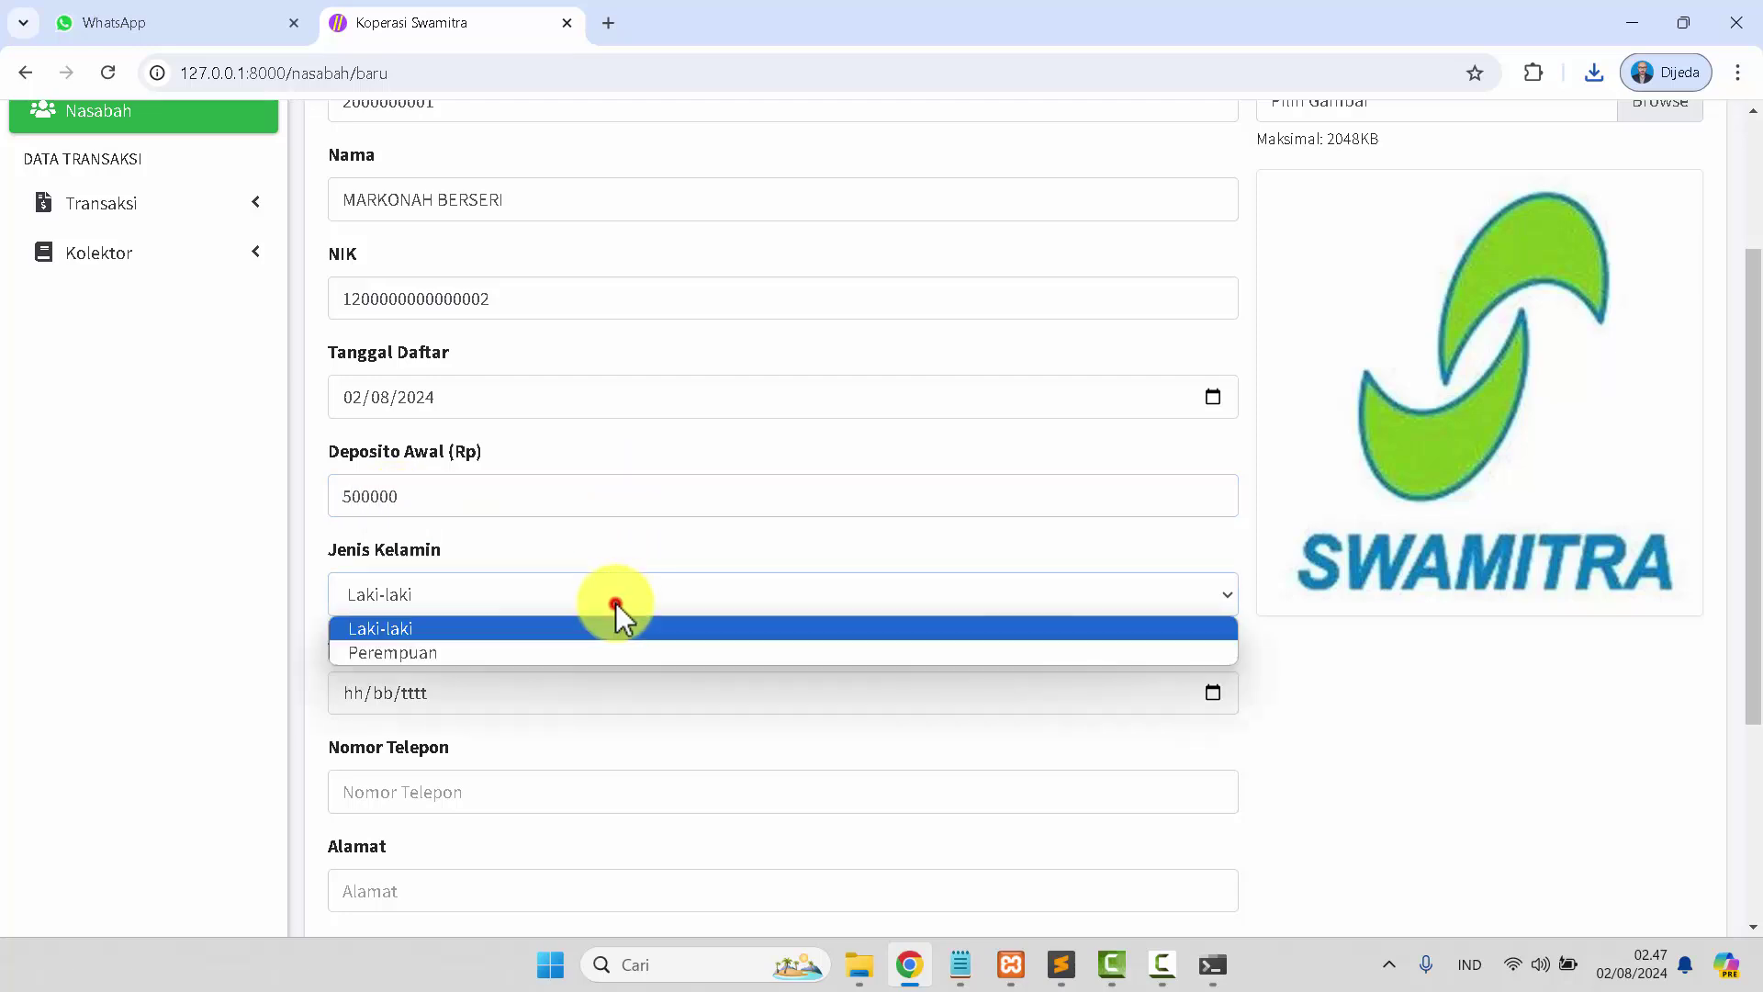
left_click(579, 659)
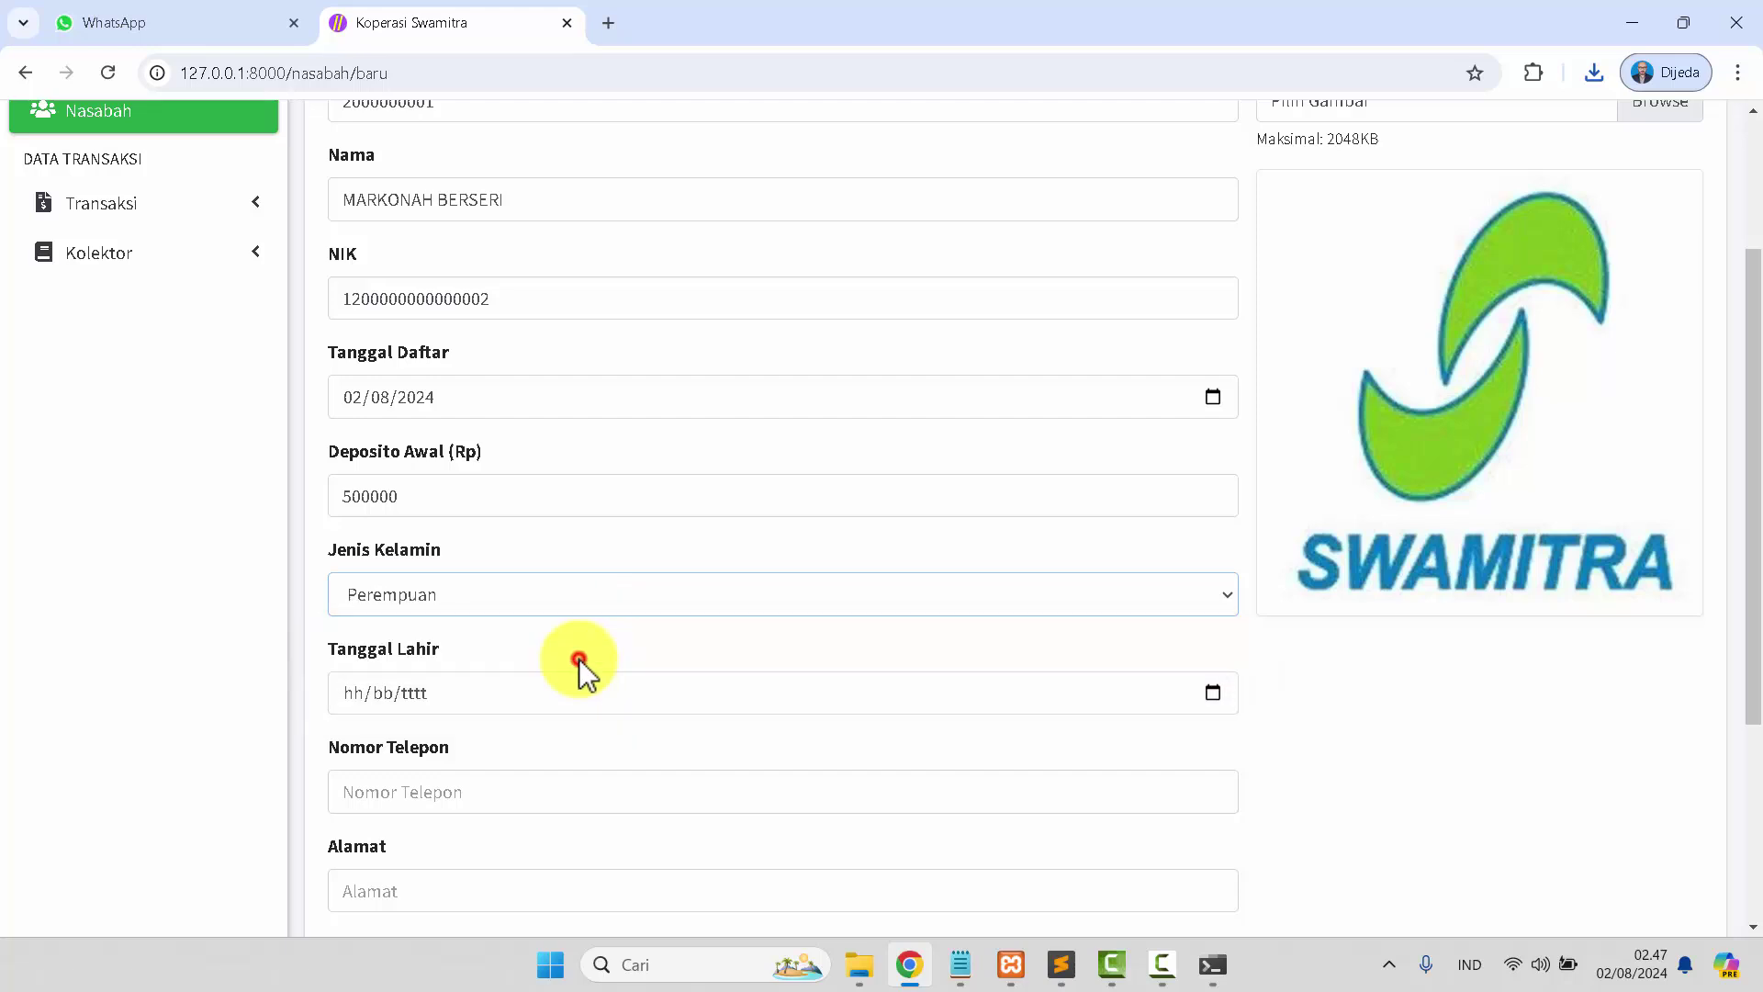
left_click(1213, 699)
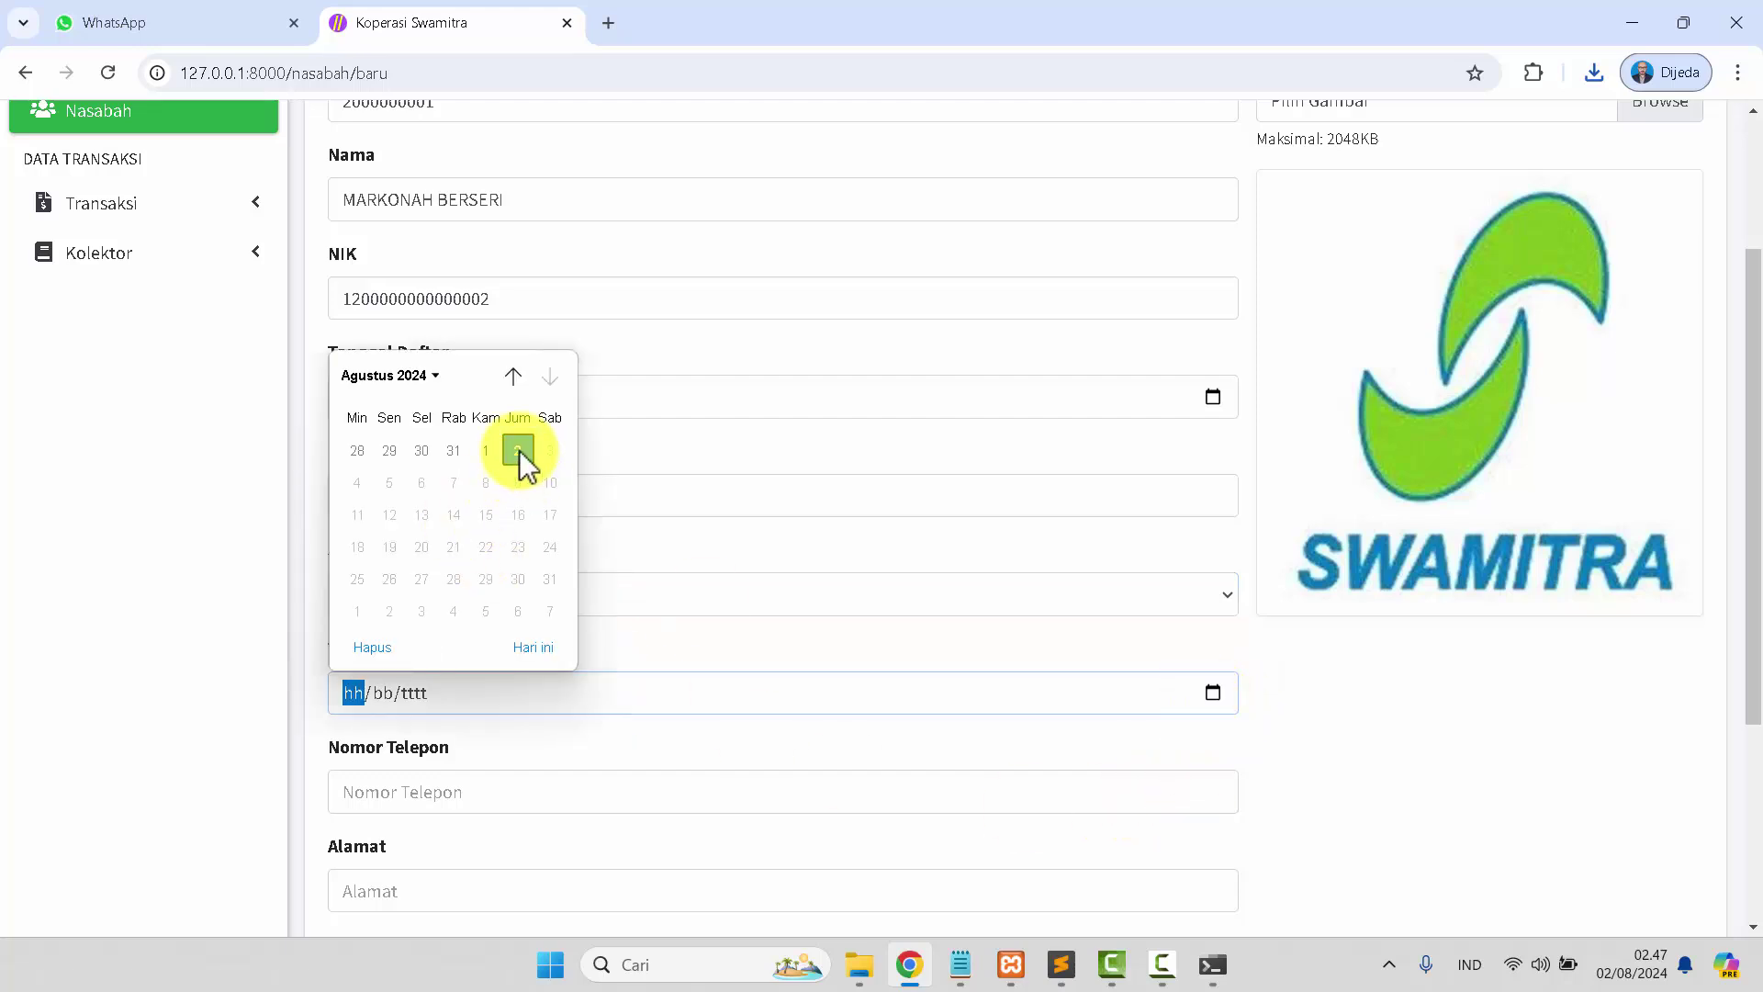
left_click(520, 450)
left_click(417, 692)
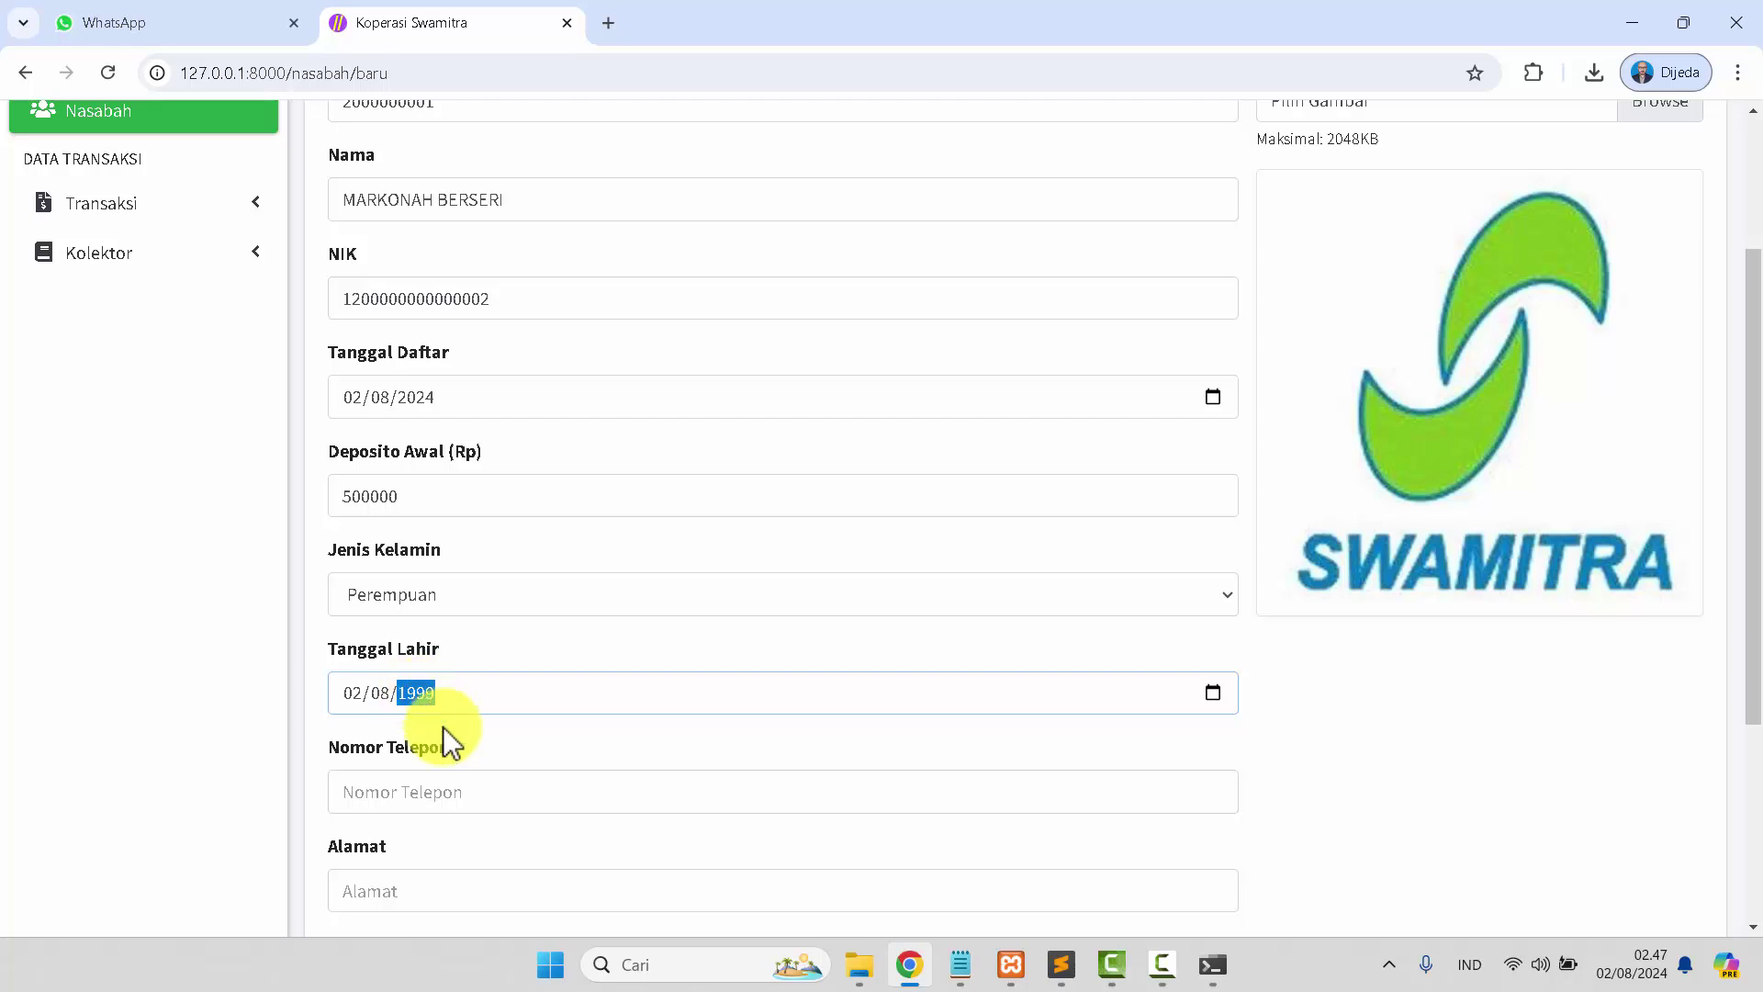
Fill in the member's phone number and street address.
left_click(463, 792)
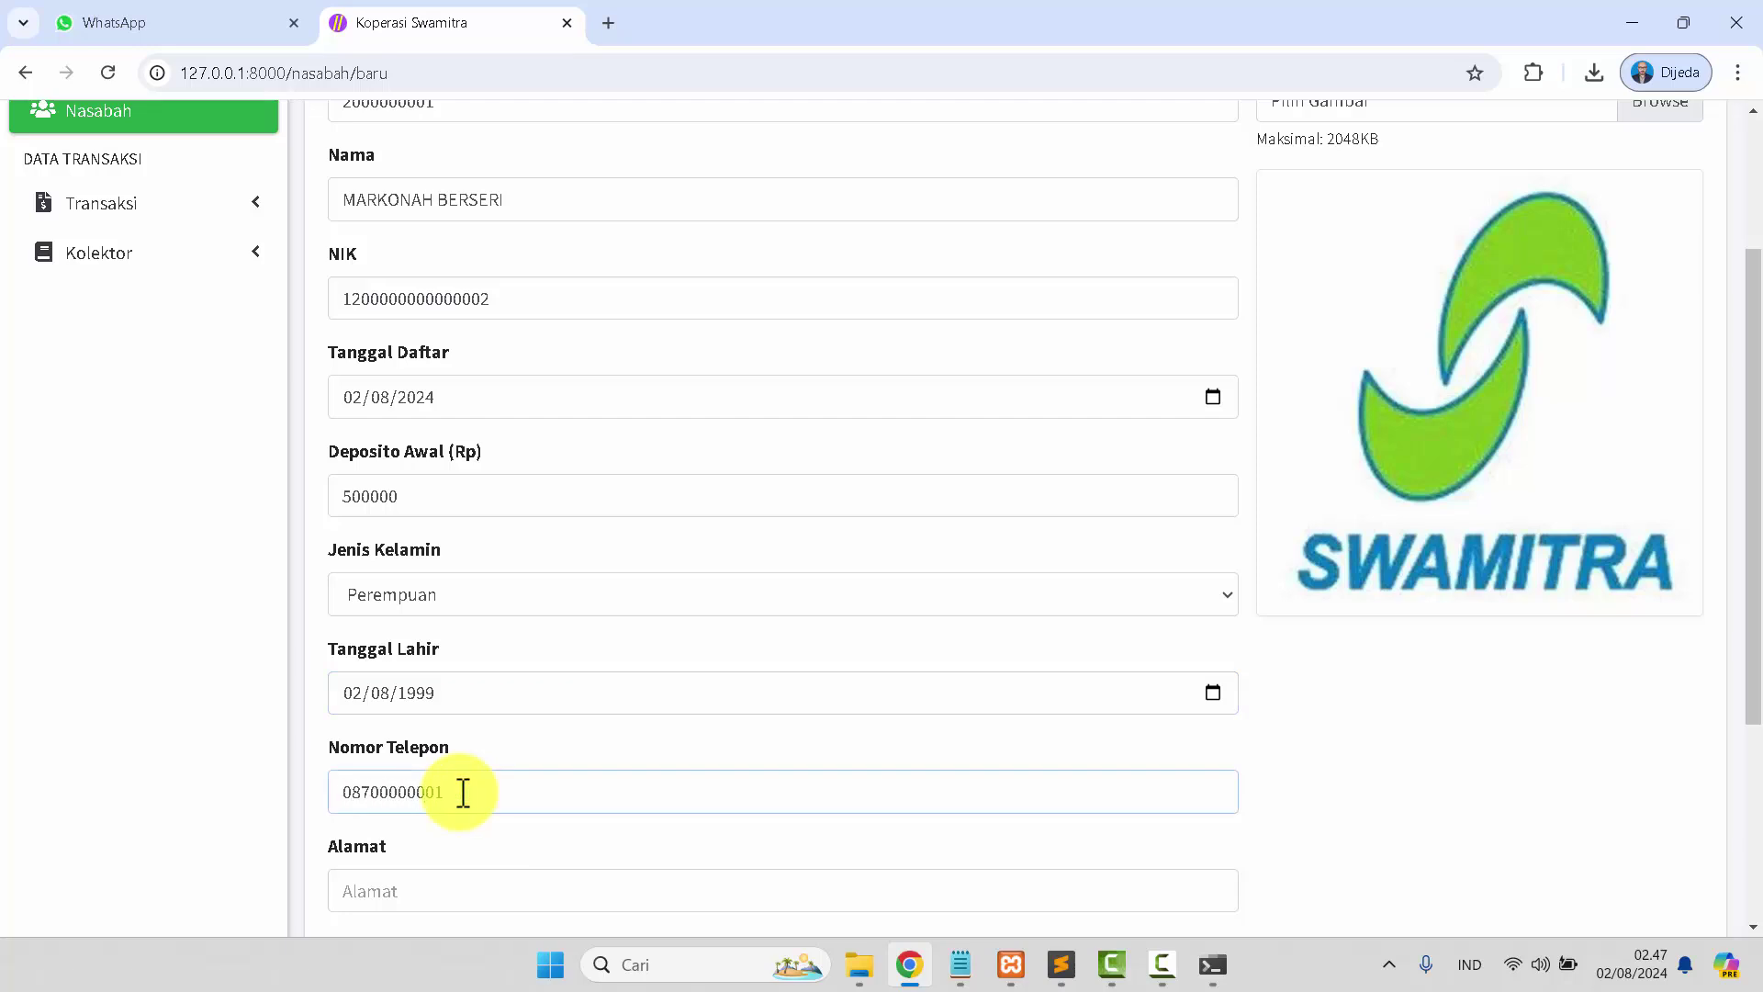
key("Tab")
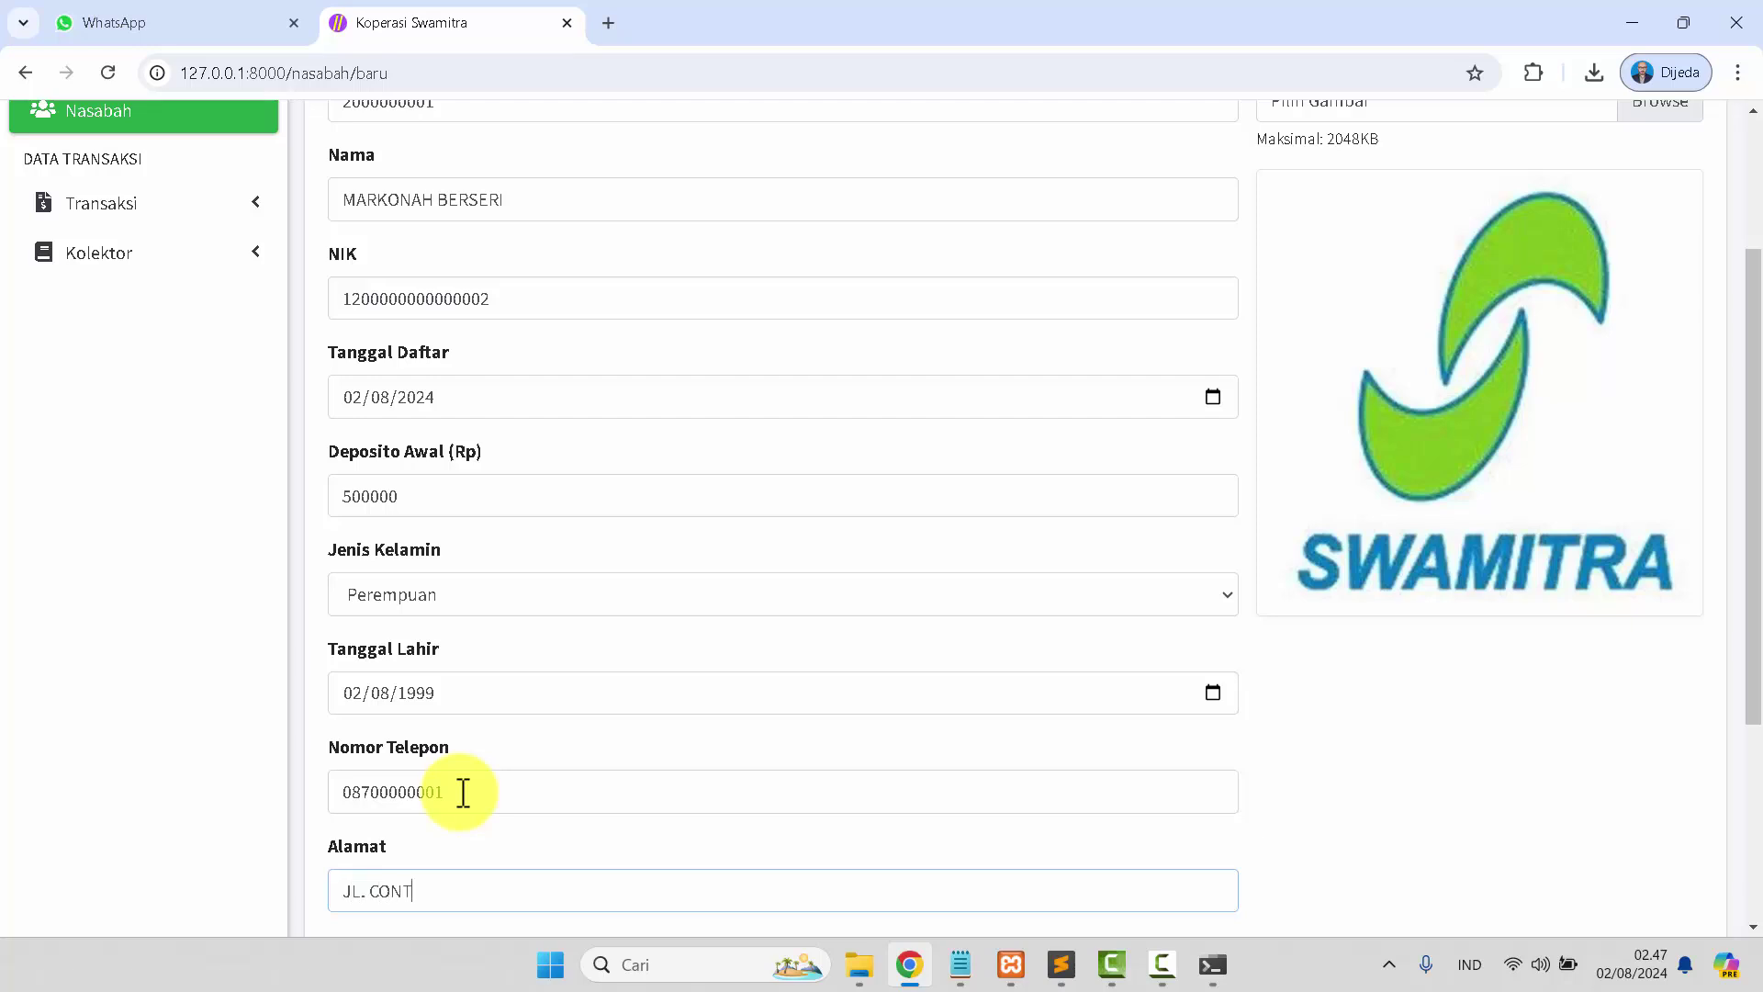
scroll(551, 649, "up", 3)
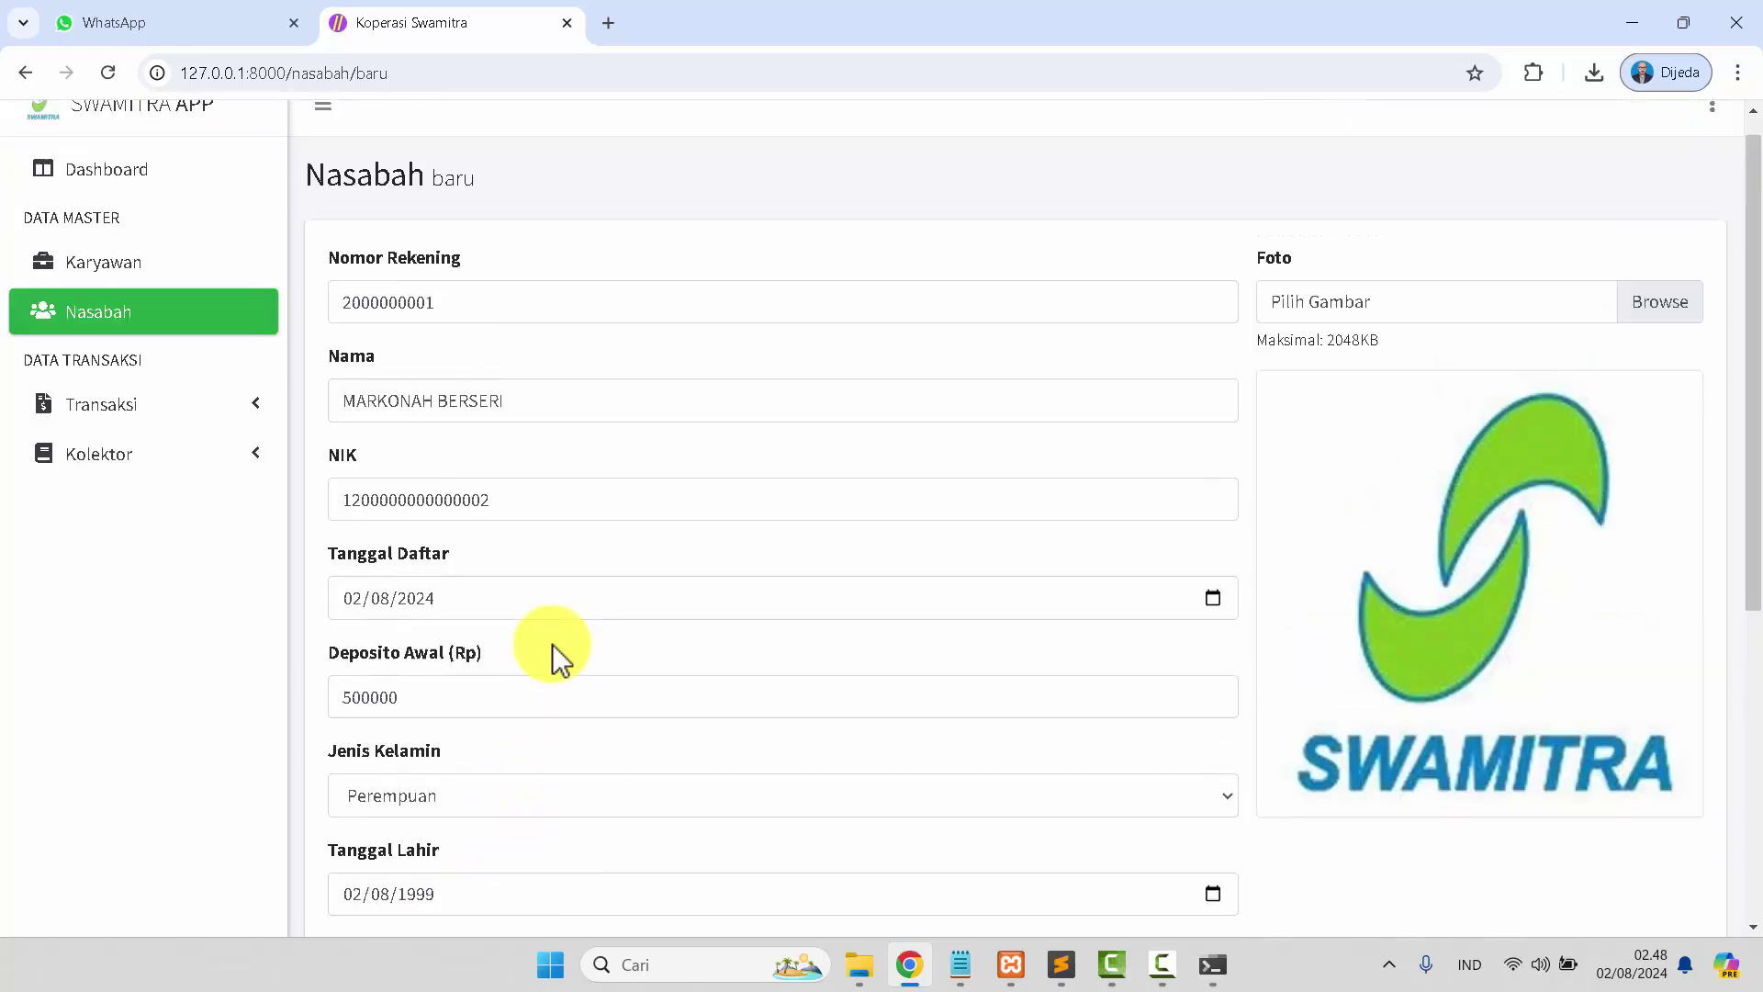
Attach userWOMEN.png as the new member's photo.
left_click(1644, 330)
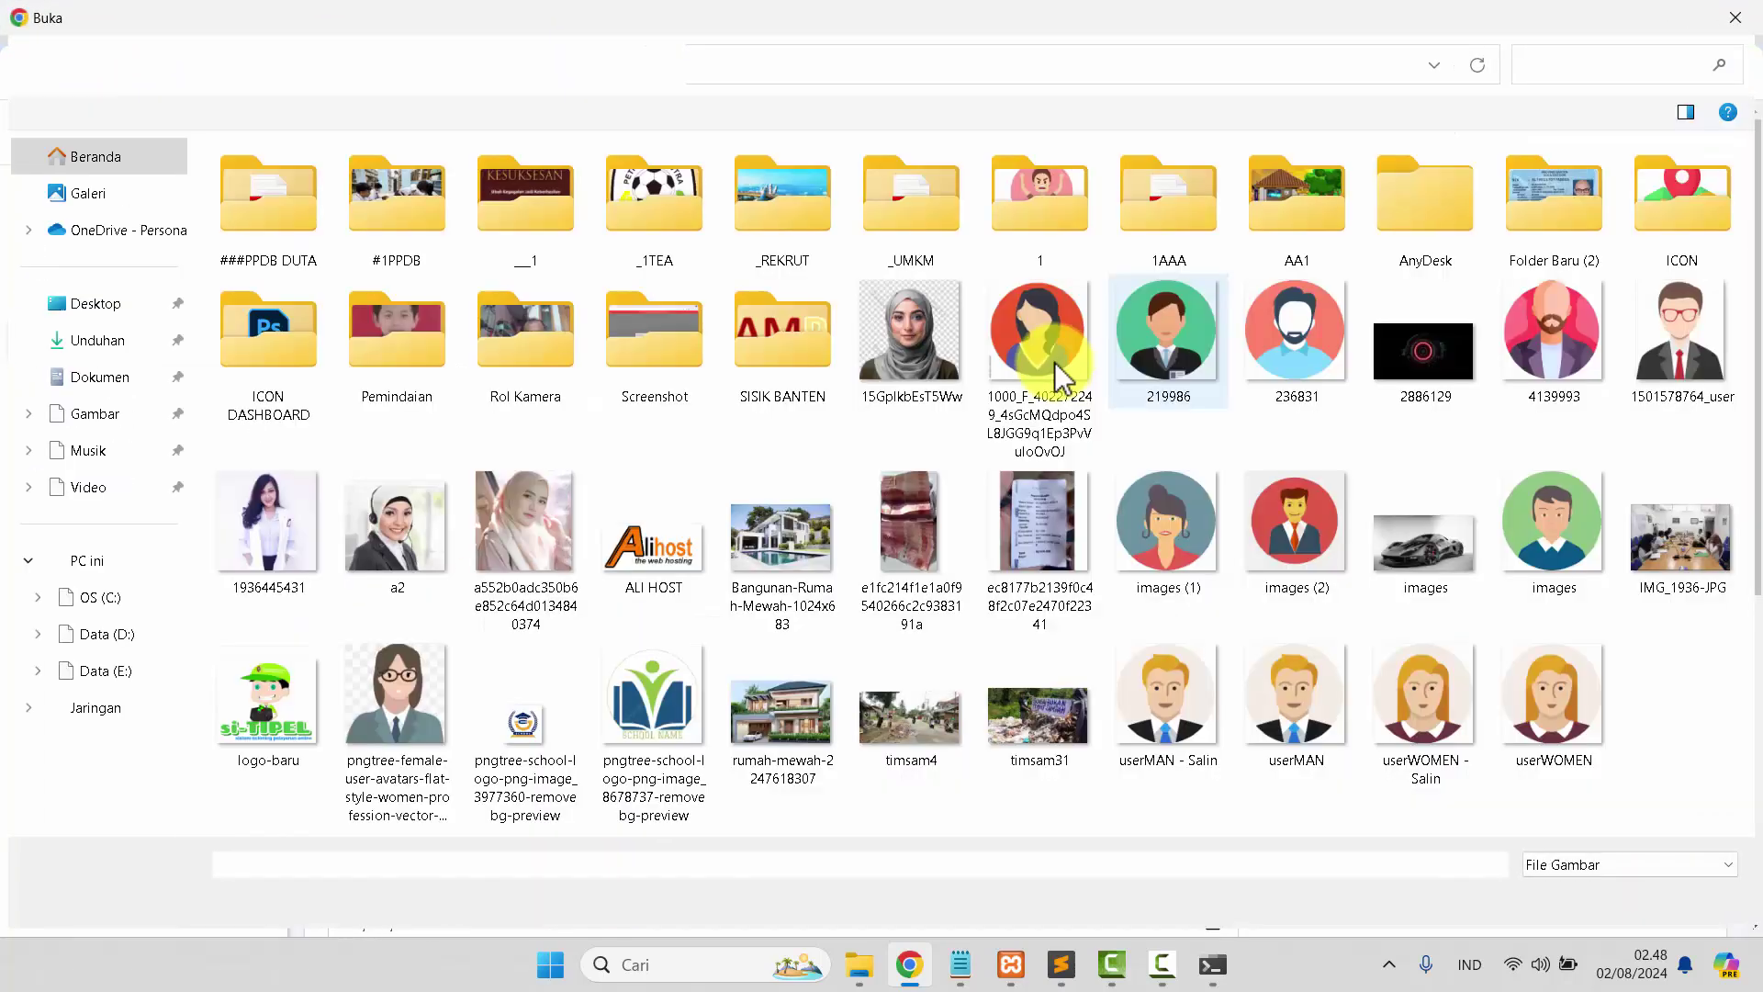
left_click(562, 579)
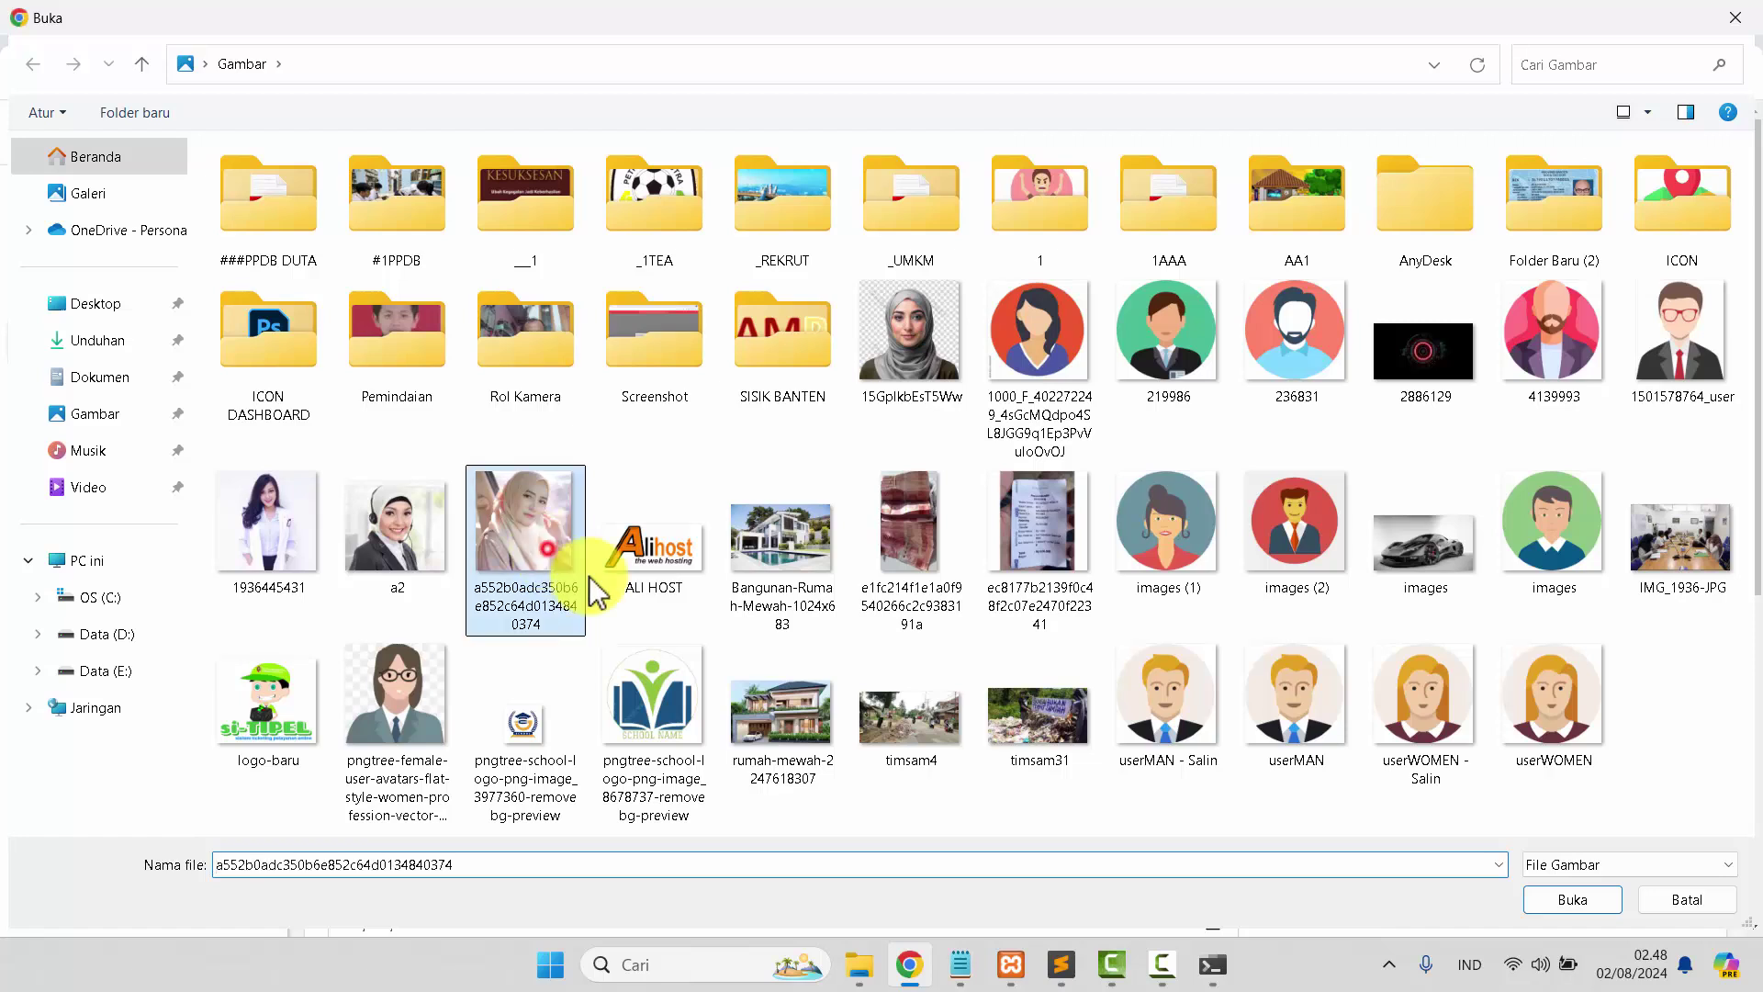
left_click(1554, 716)
left_click(1572, 902)
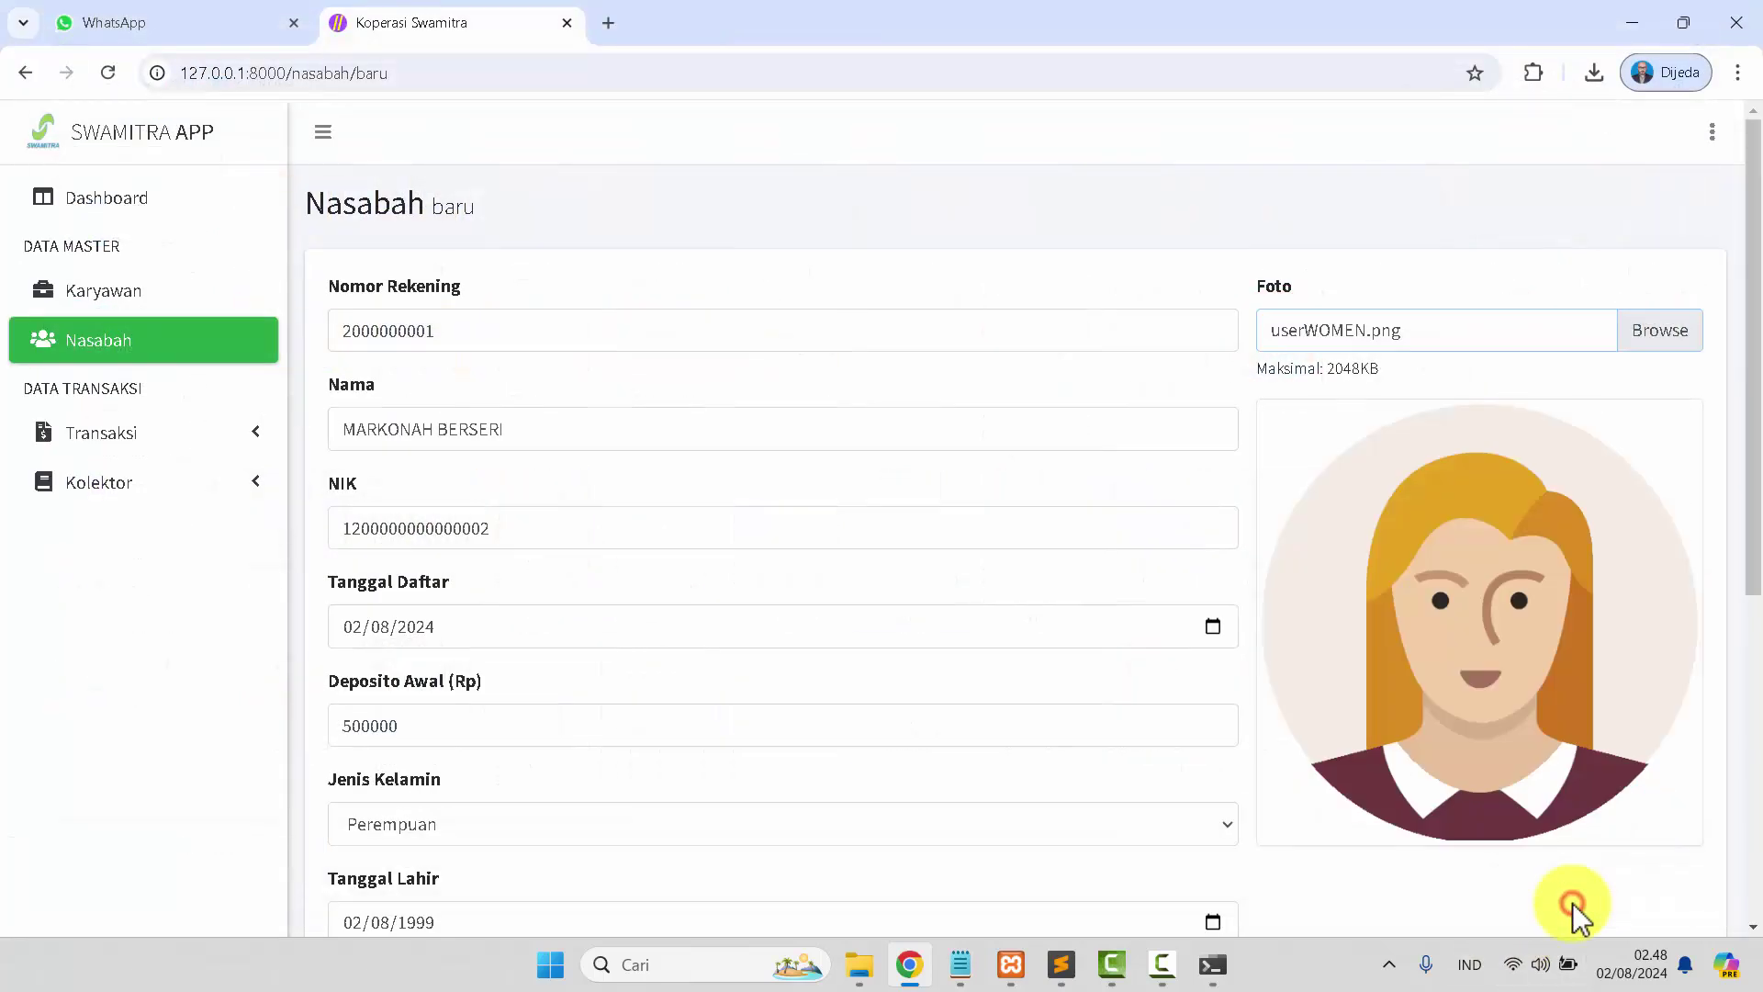
Enter PEDAGANG as the member's occupation.
scroll(956, 631, "down", 5)
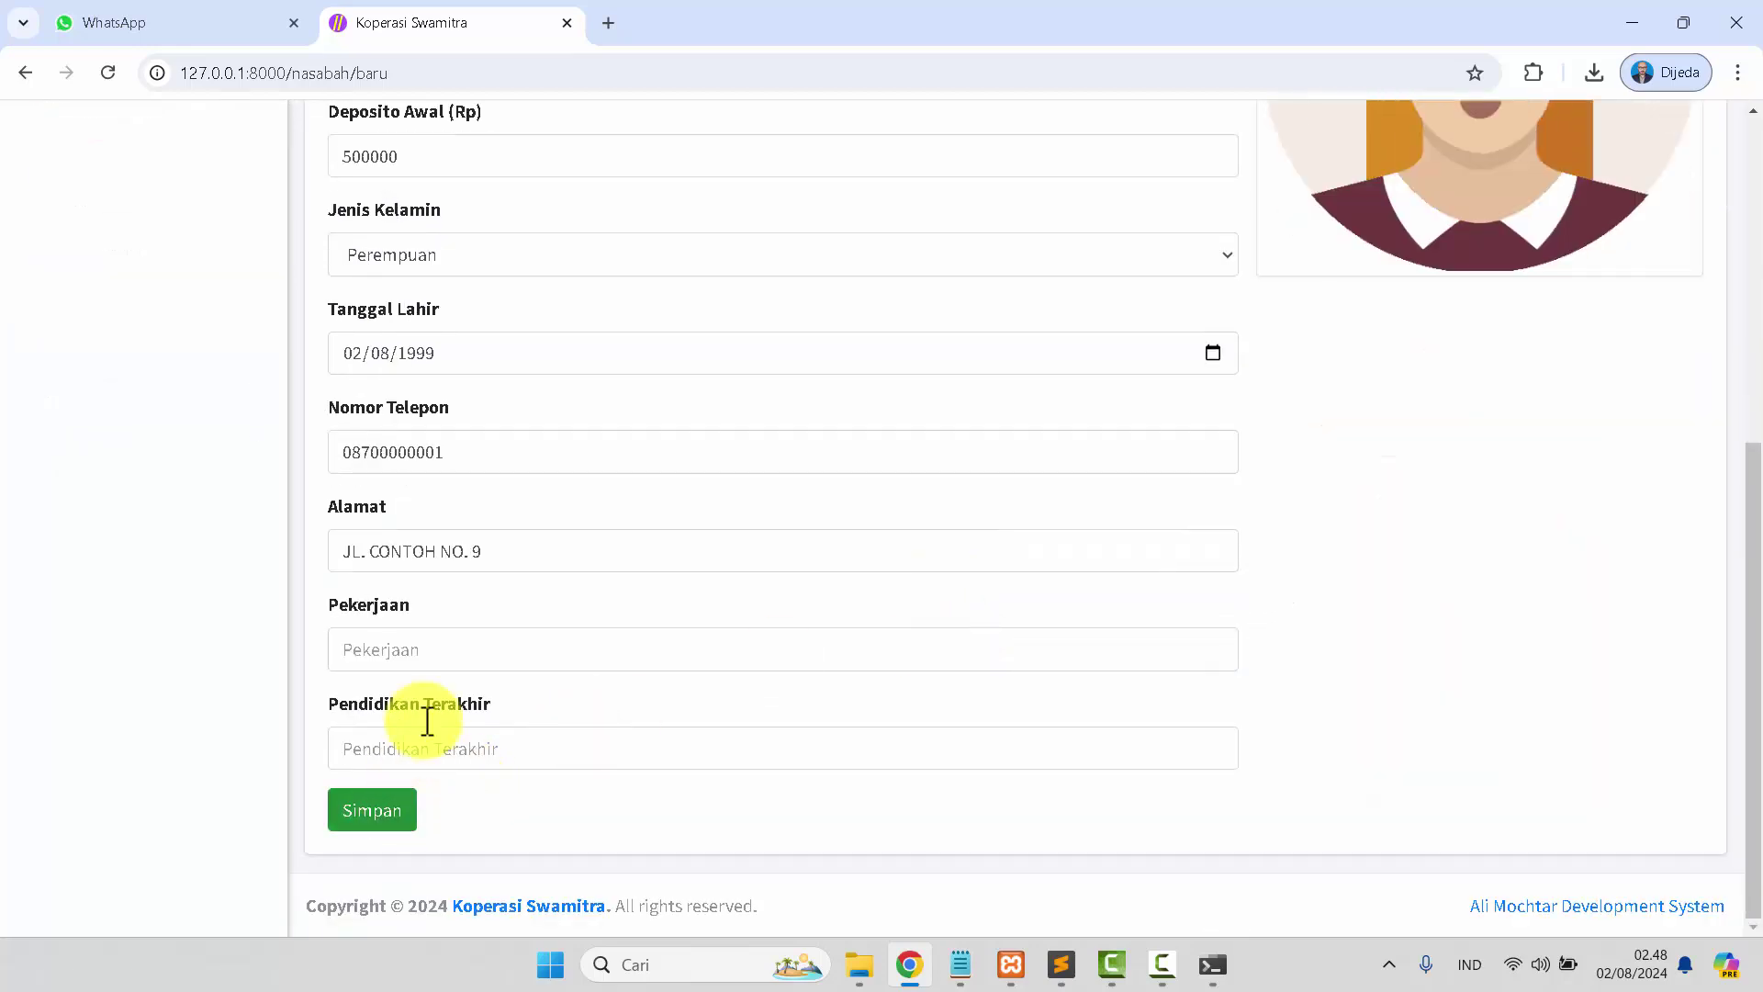
left_click(452, 661)
type("PEDAGANG")
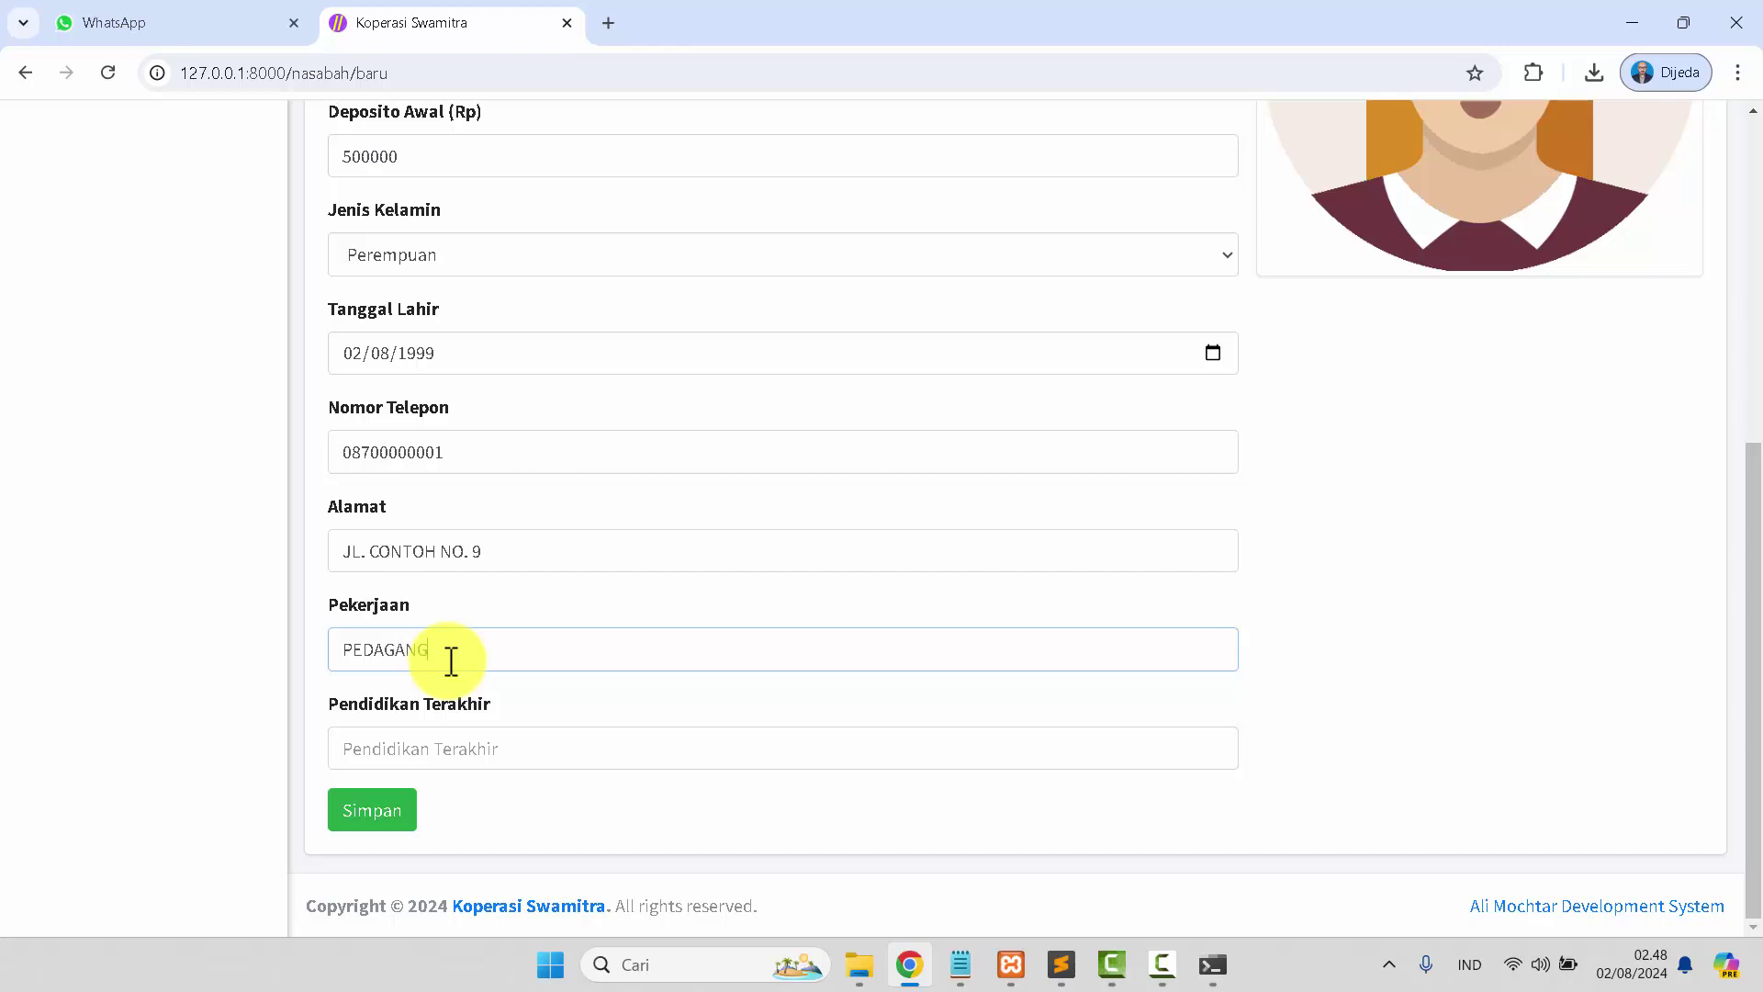
key("Tab")
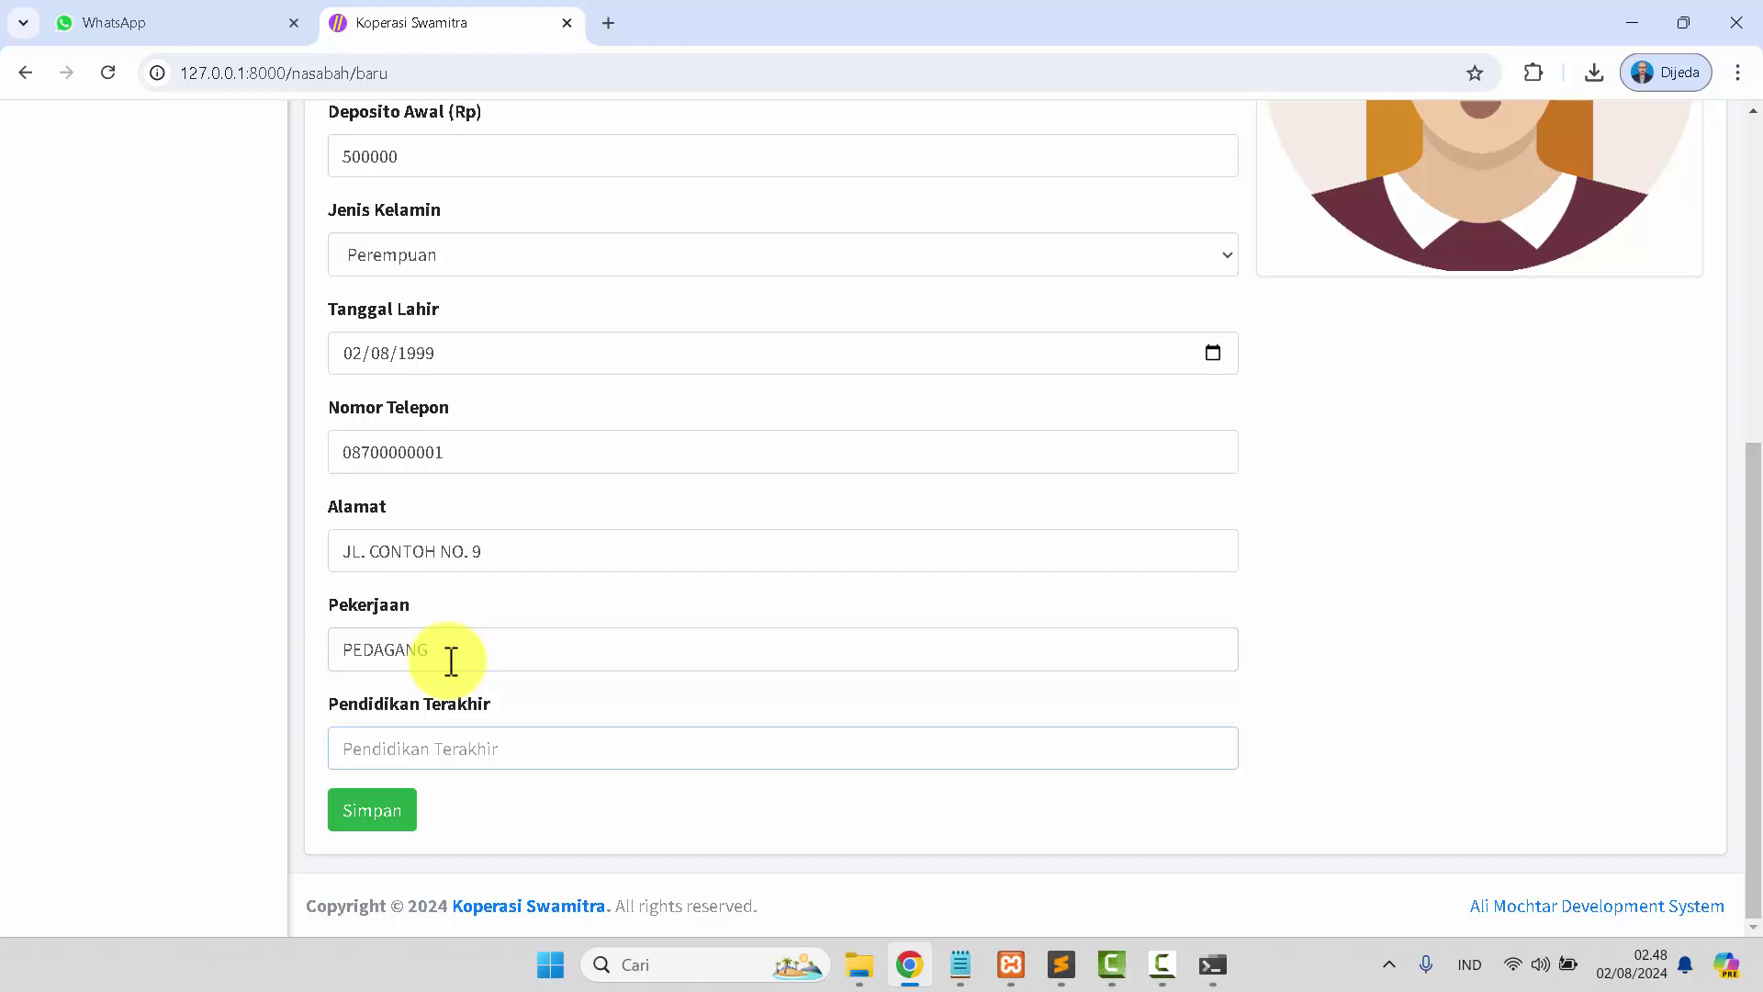
scroll(517, 671, "up", 6)
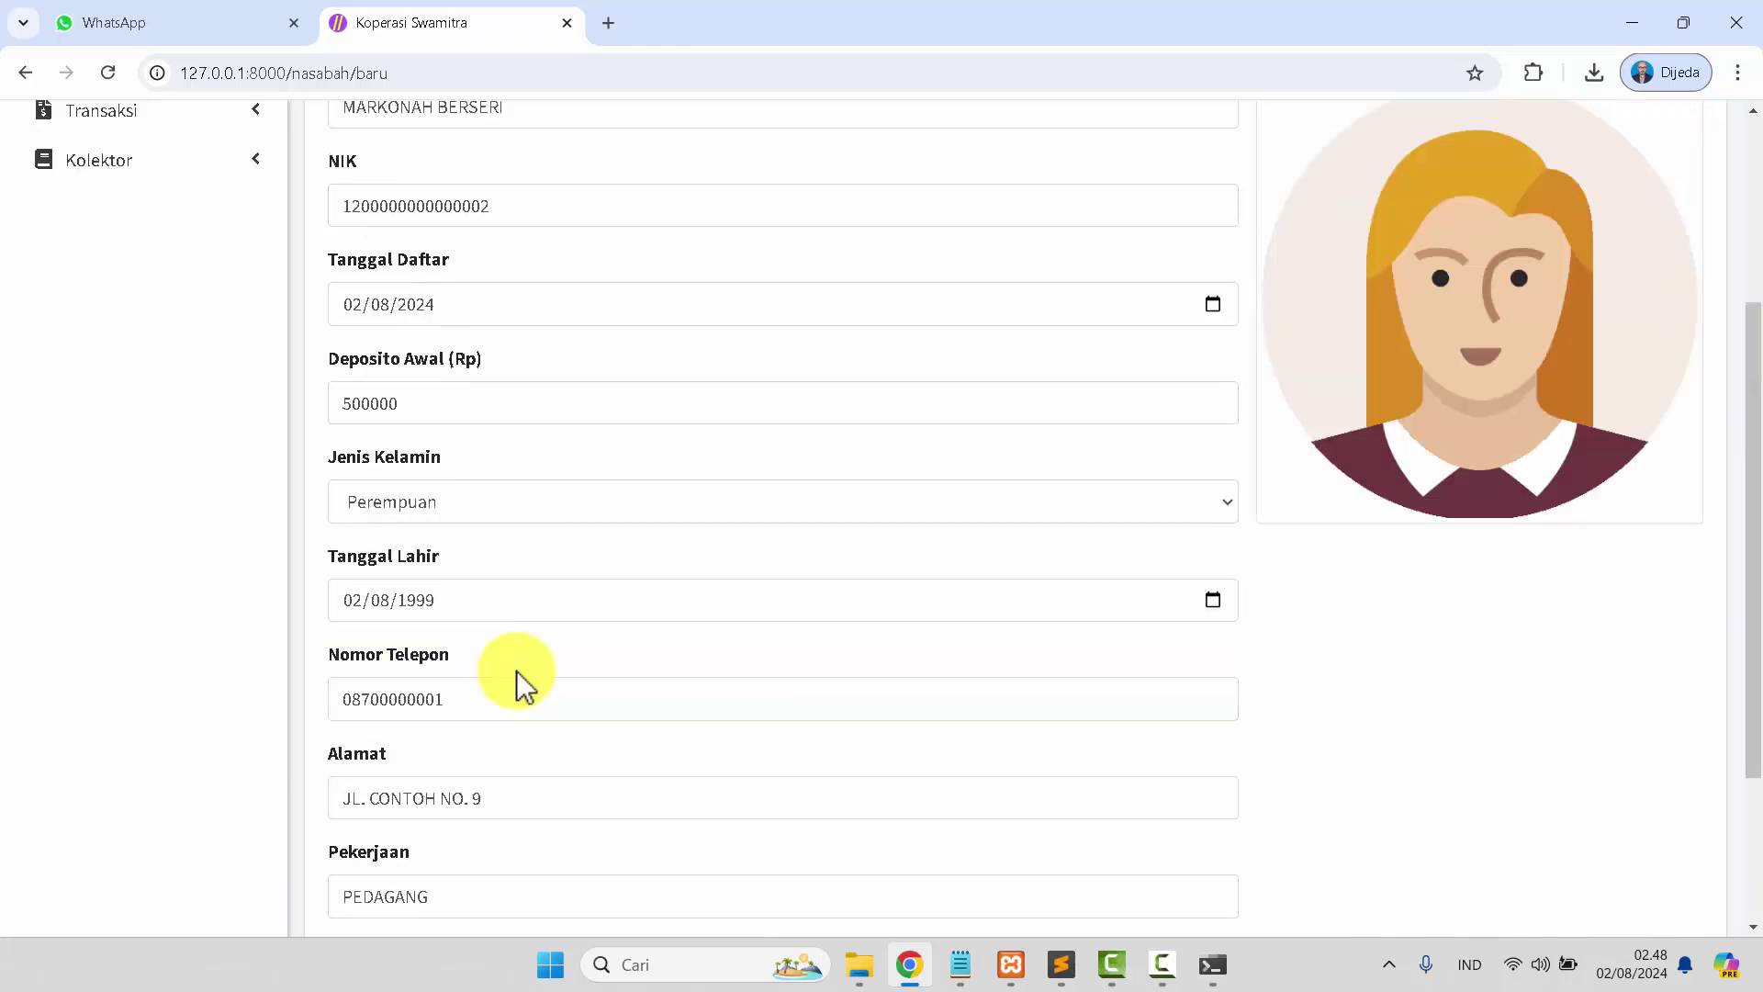
scroll(517, 670, "down", 6)
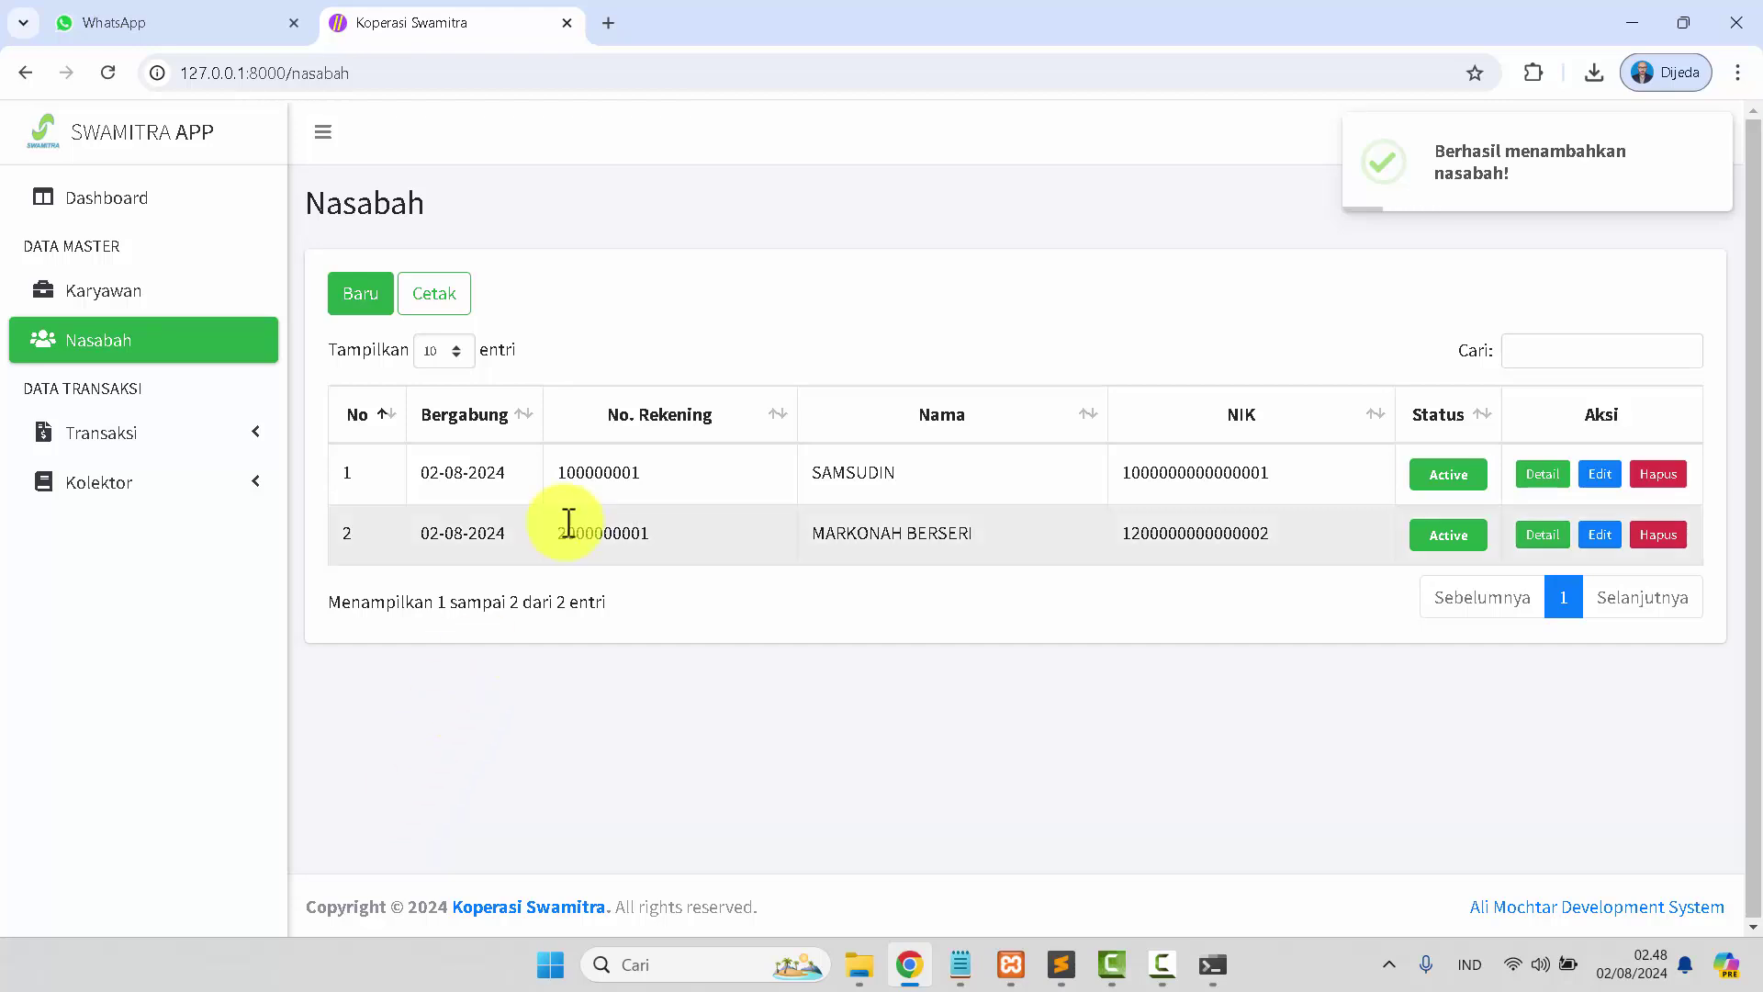
Start a Sukarela savings deposit for the newly registered member.
left_click(201, 450)
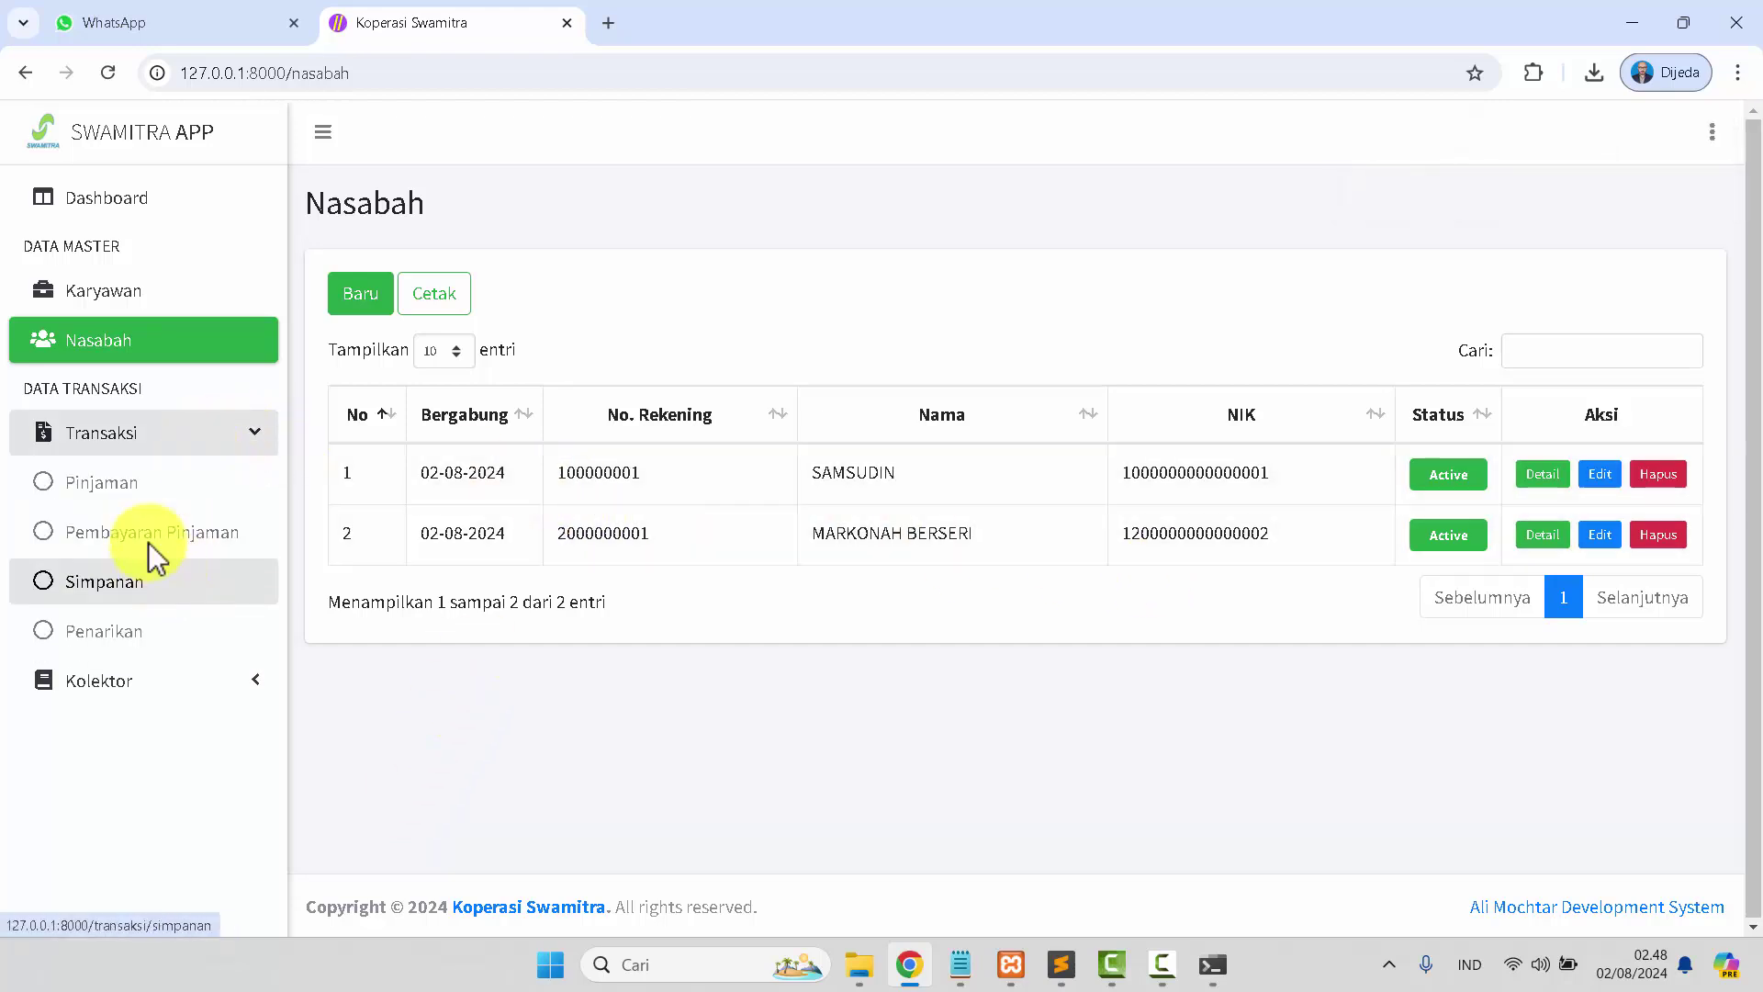
left_click(129, 485)
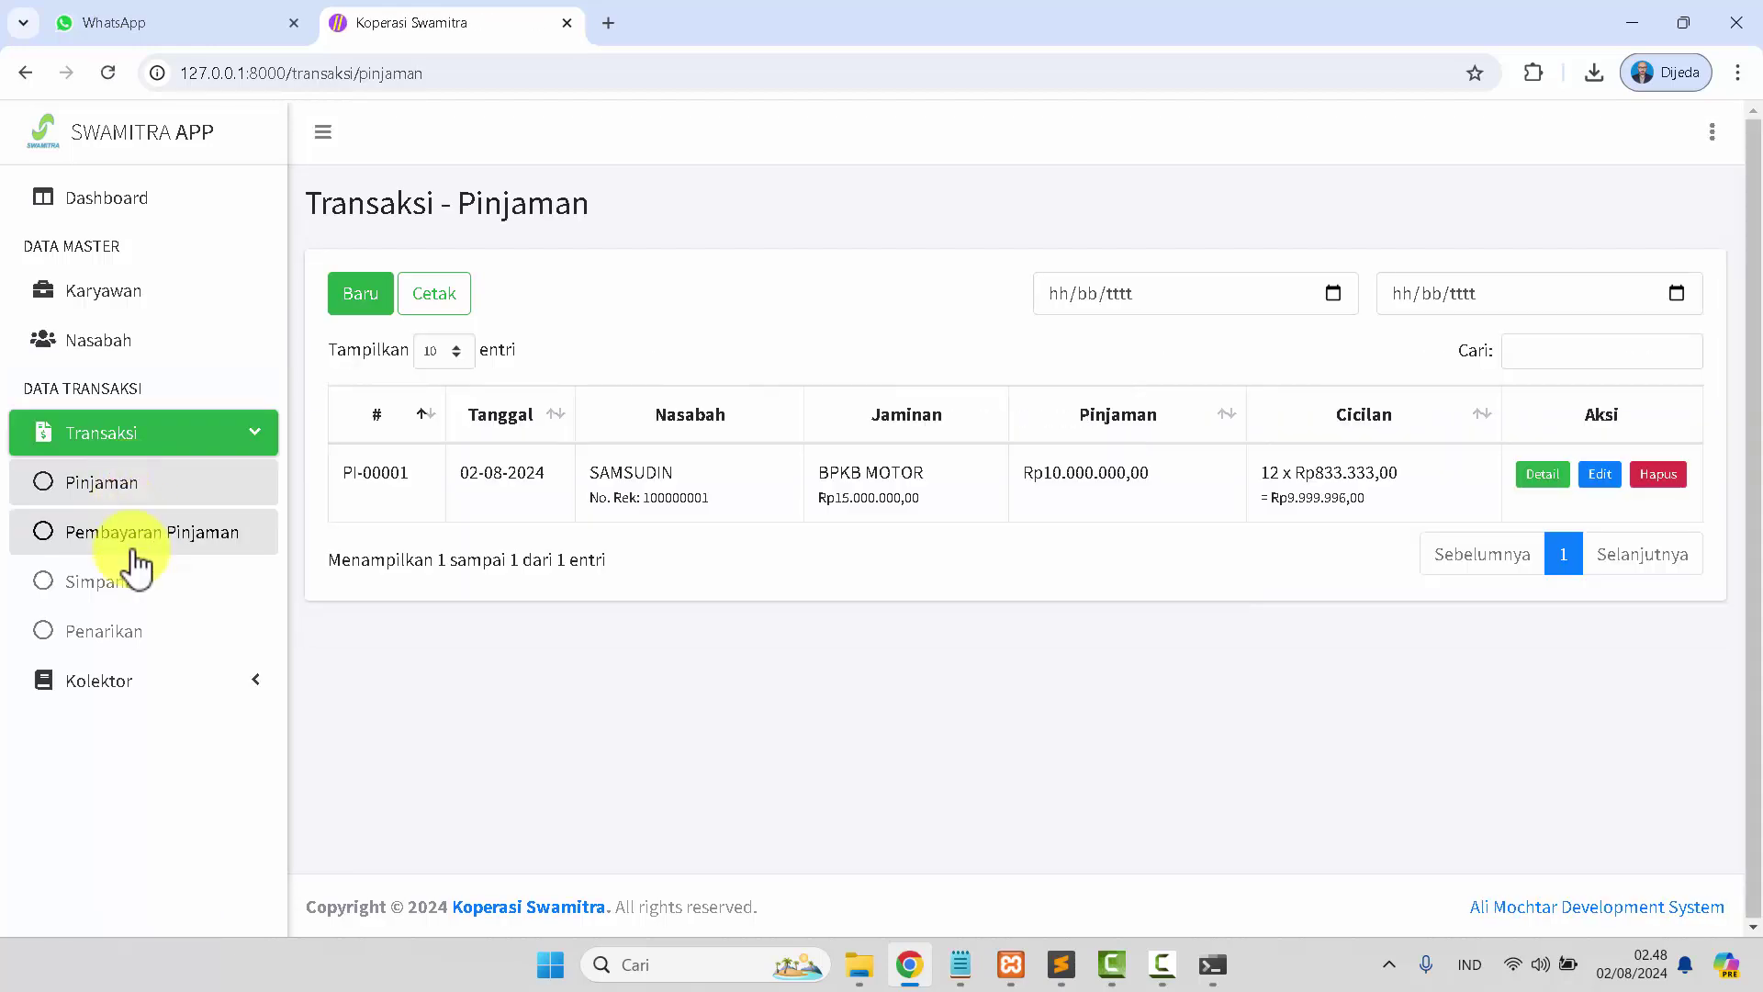
left_click(129, 580)
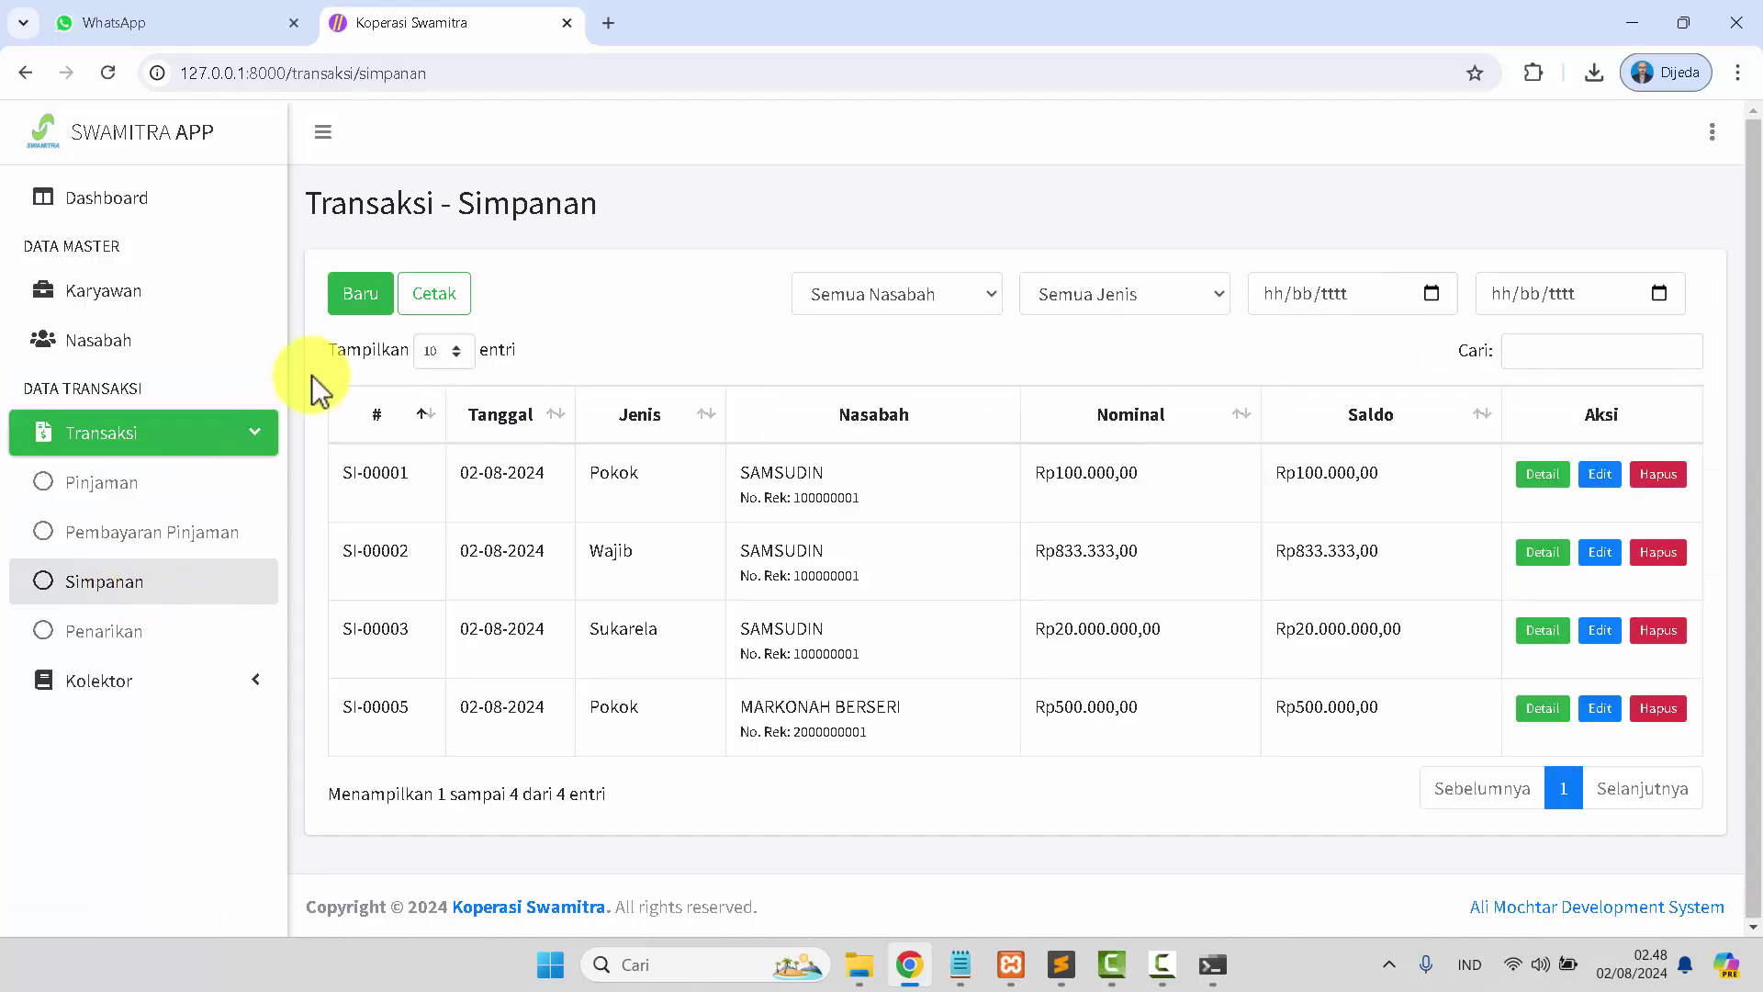
left_click(354, 295)
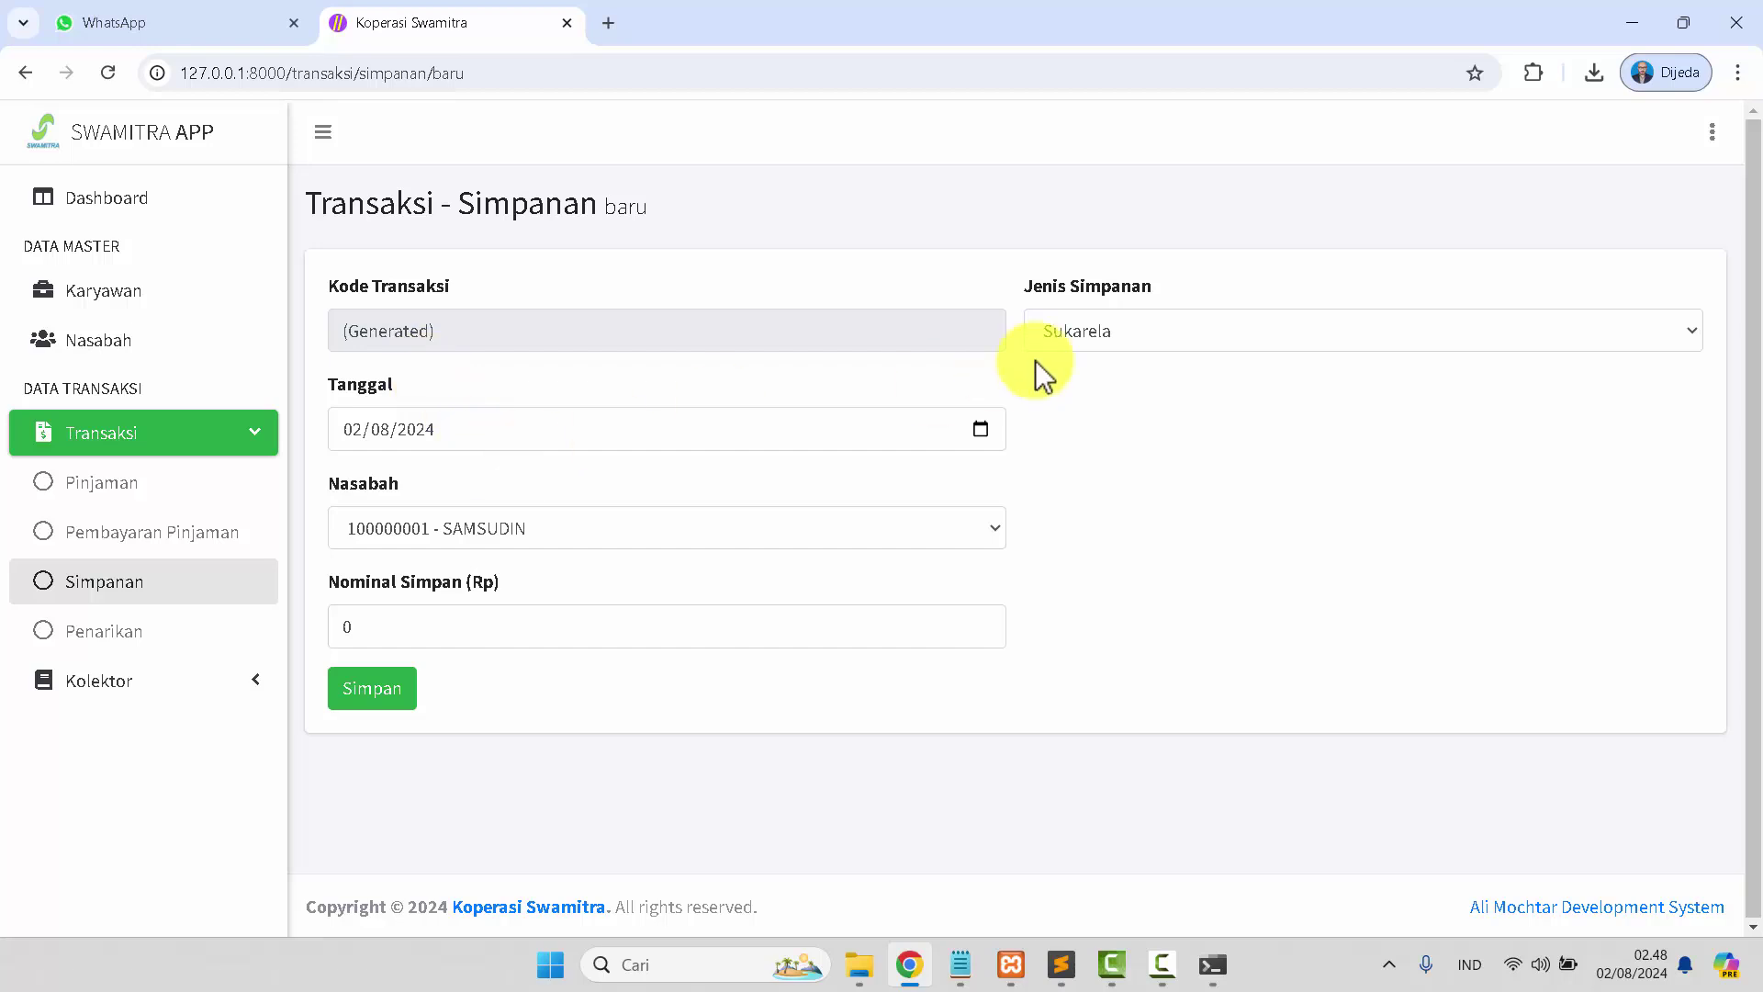
left_click(1100, 341)
left_click(1102, 332)
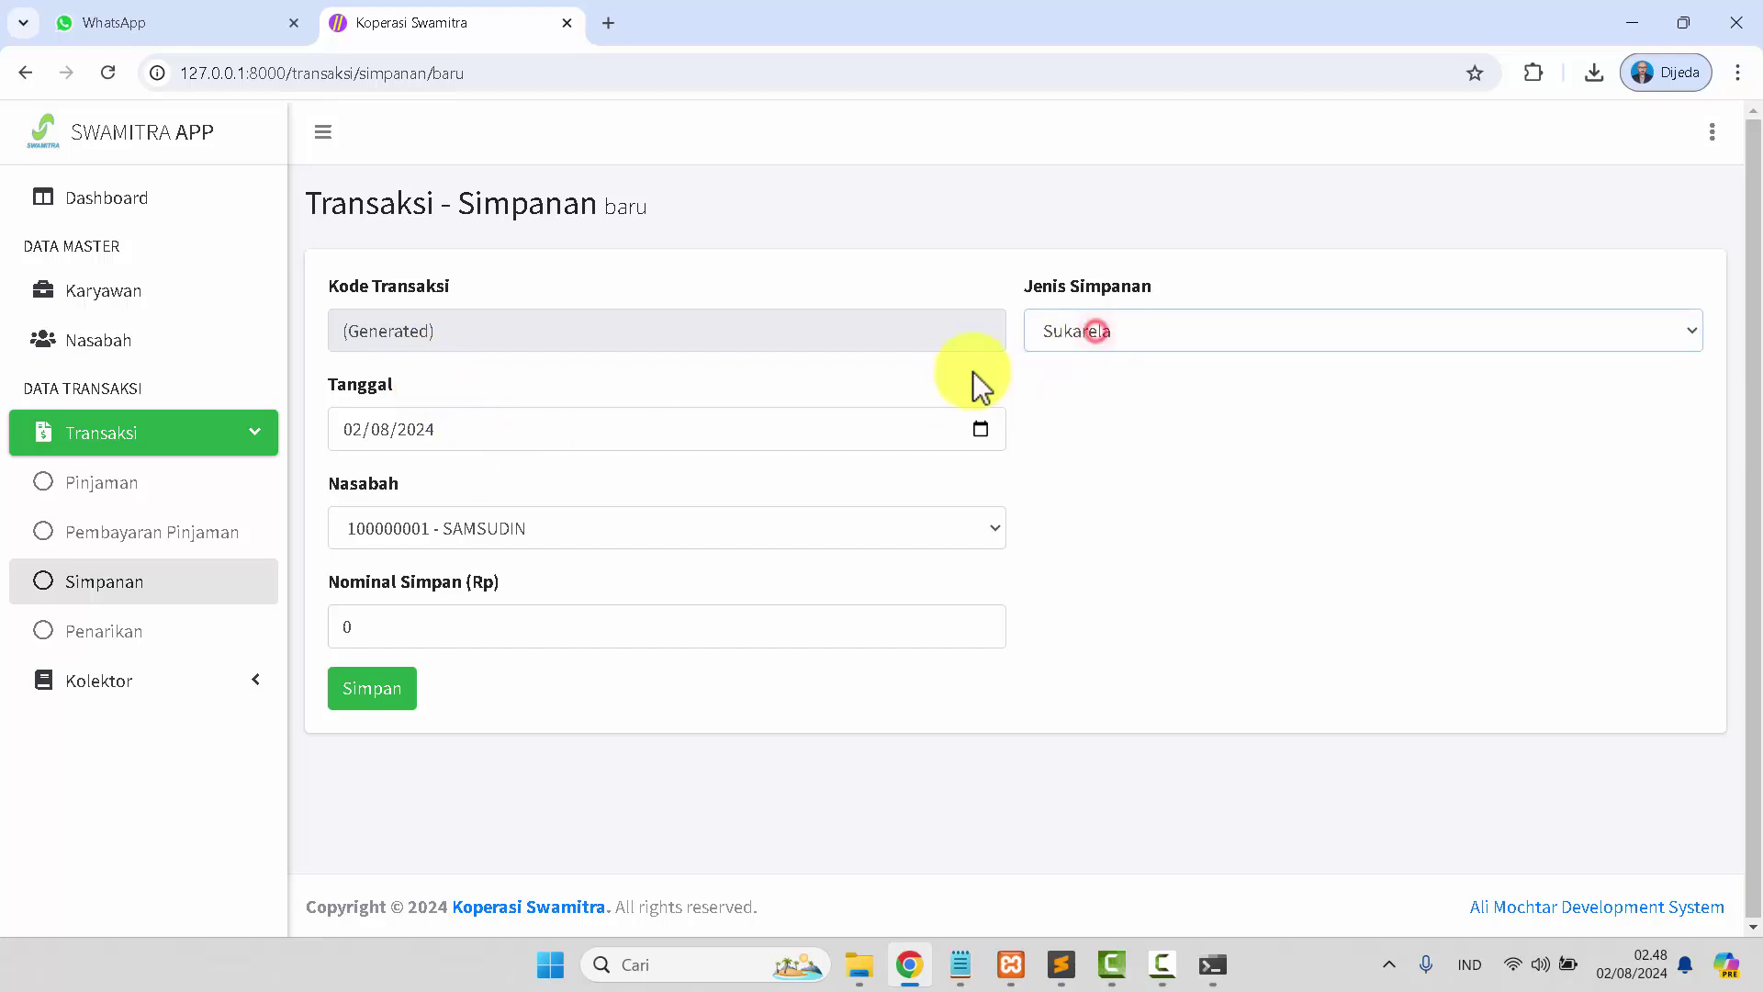
left_click(604, 517)
left_click(538, 587)
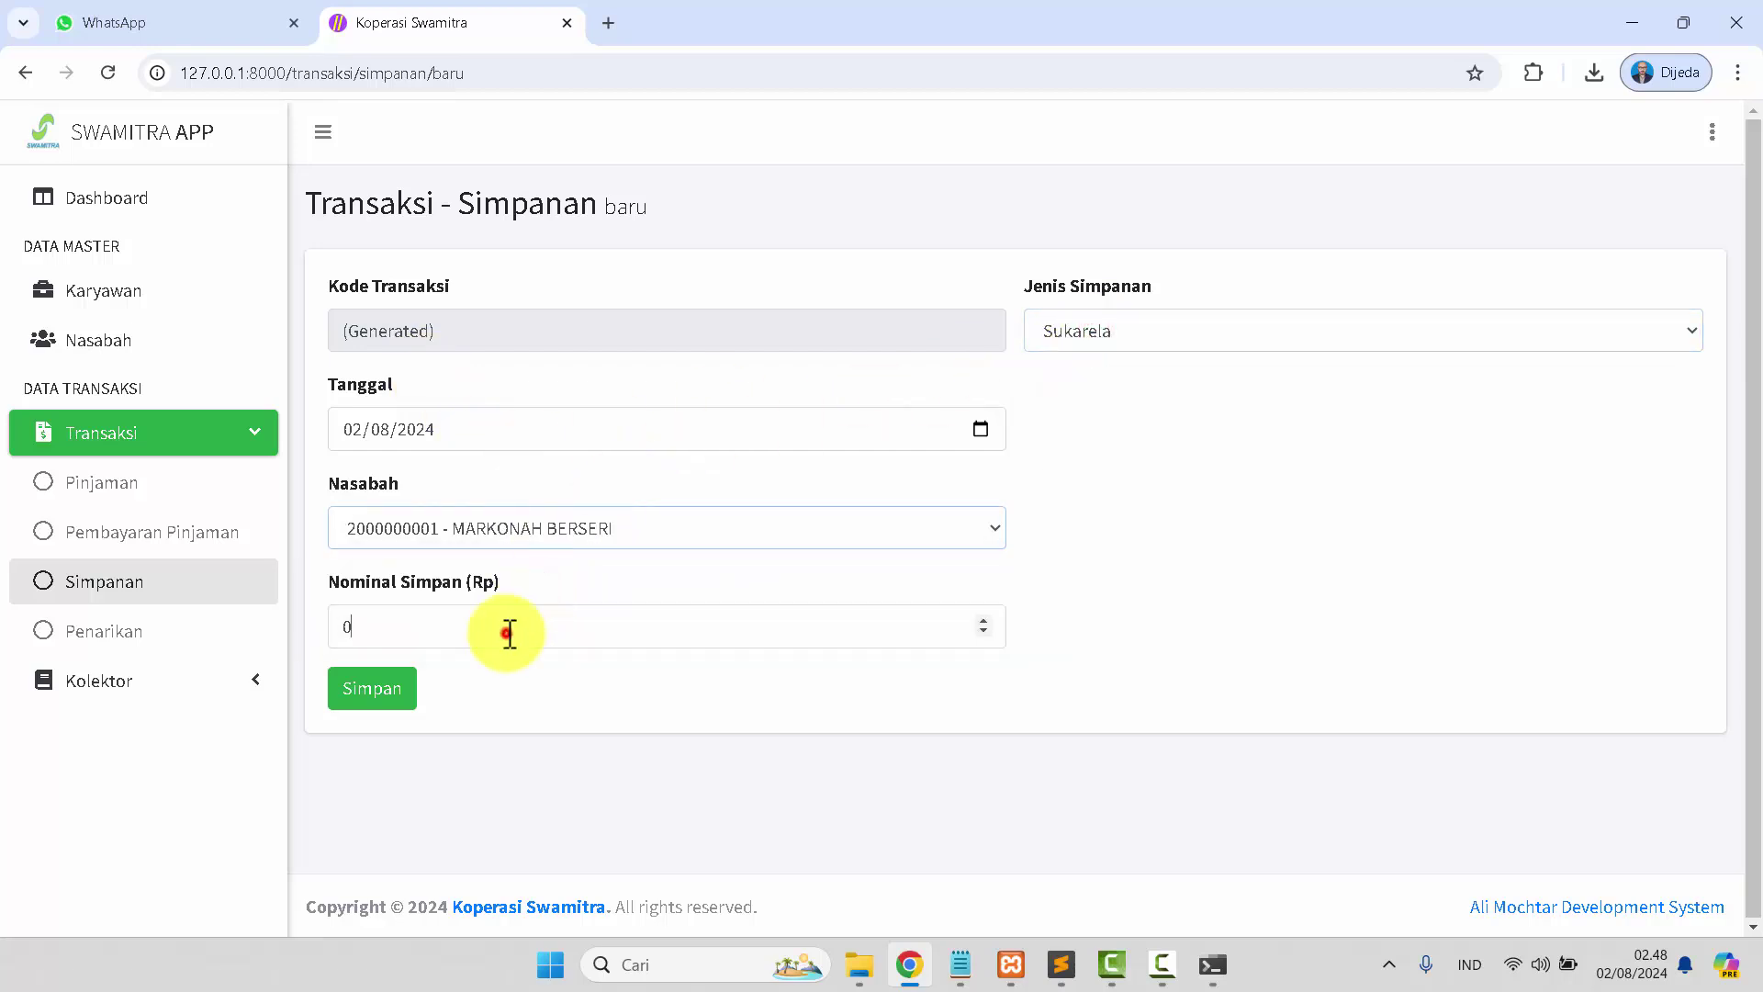
Deposit Rp200.000.000 and view the details of transaction SI-00006.
key("BackSpace")
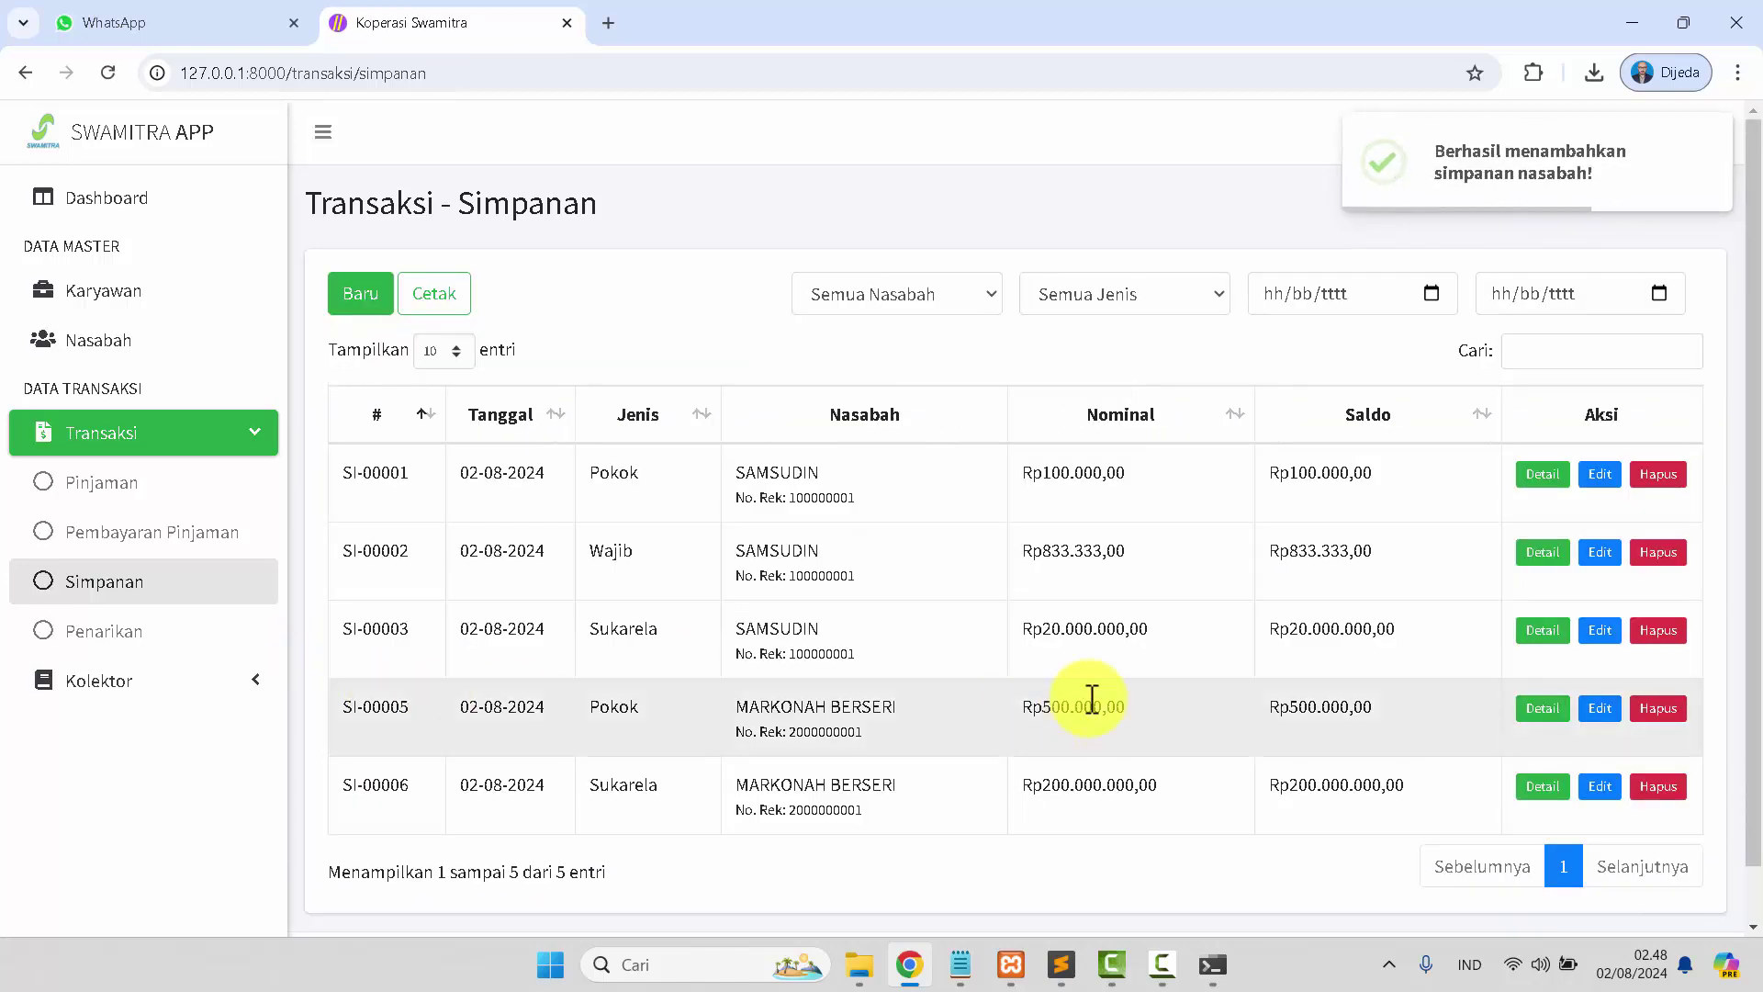
scroll(1091, 698, "down", 1)
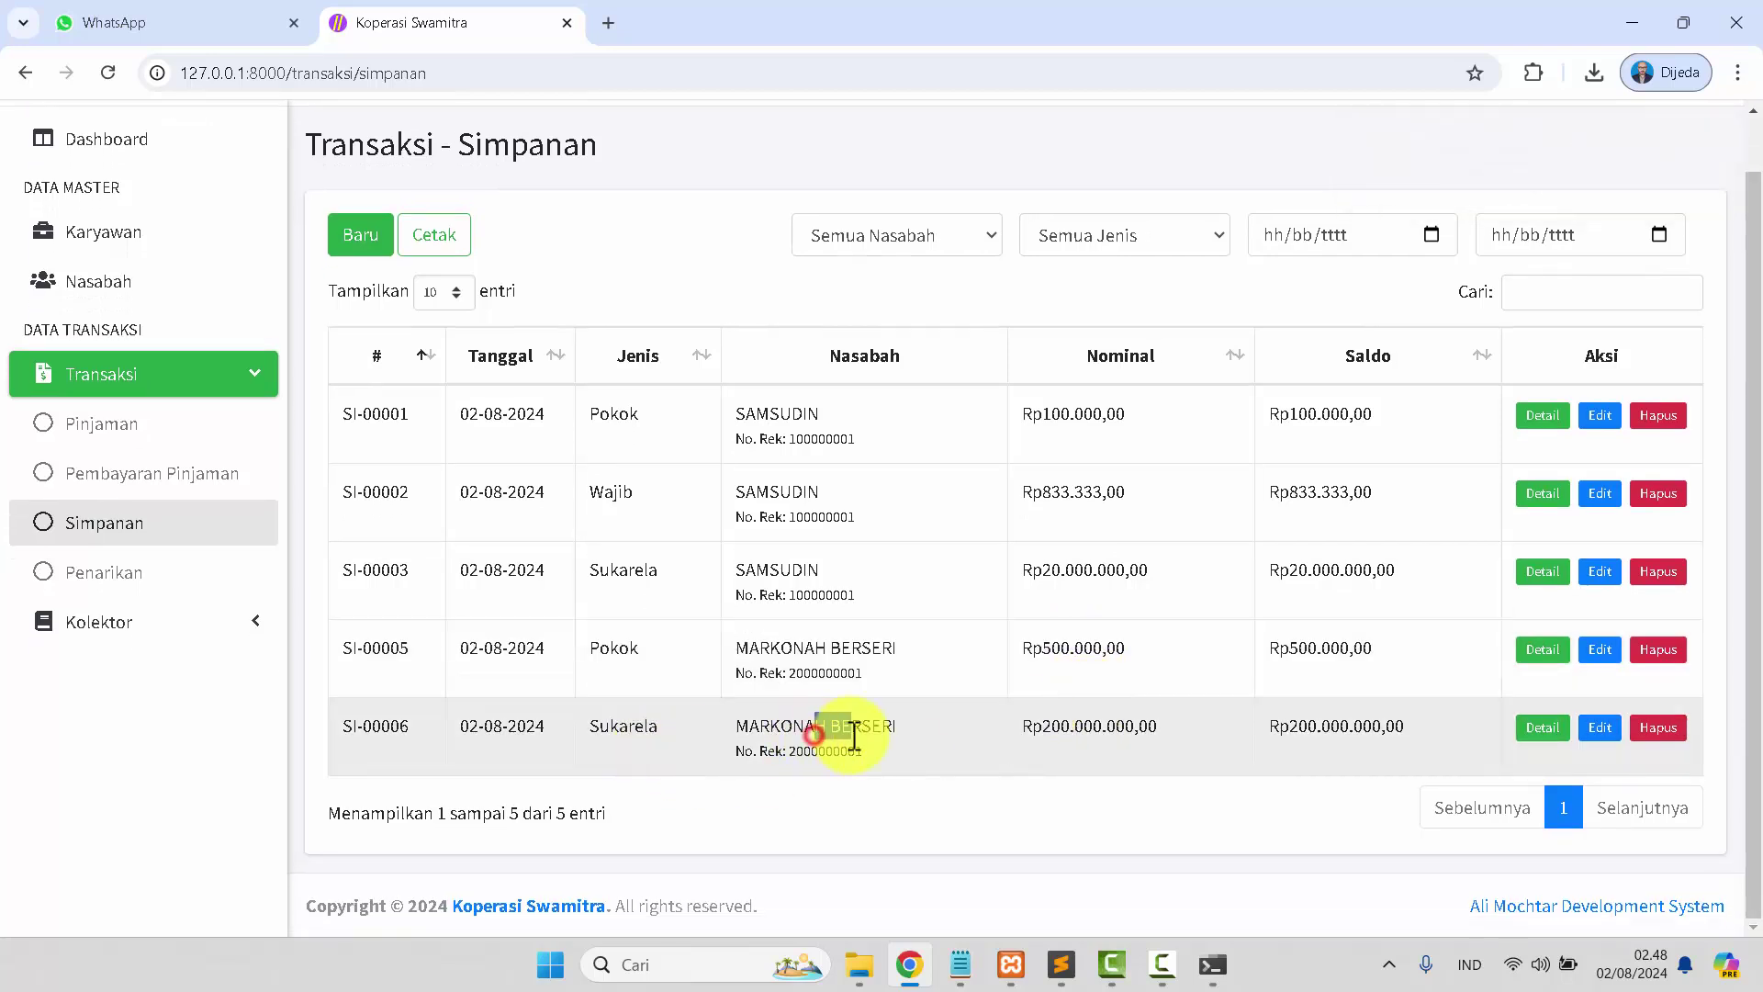
left_click(1544, 731)
scroll(269, 504, "down", 1)
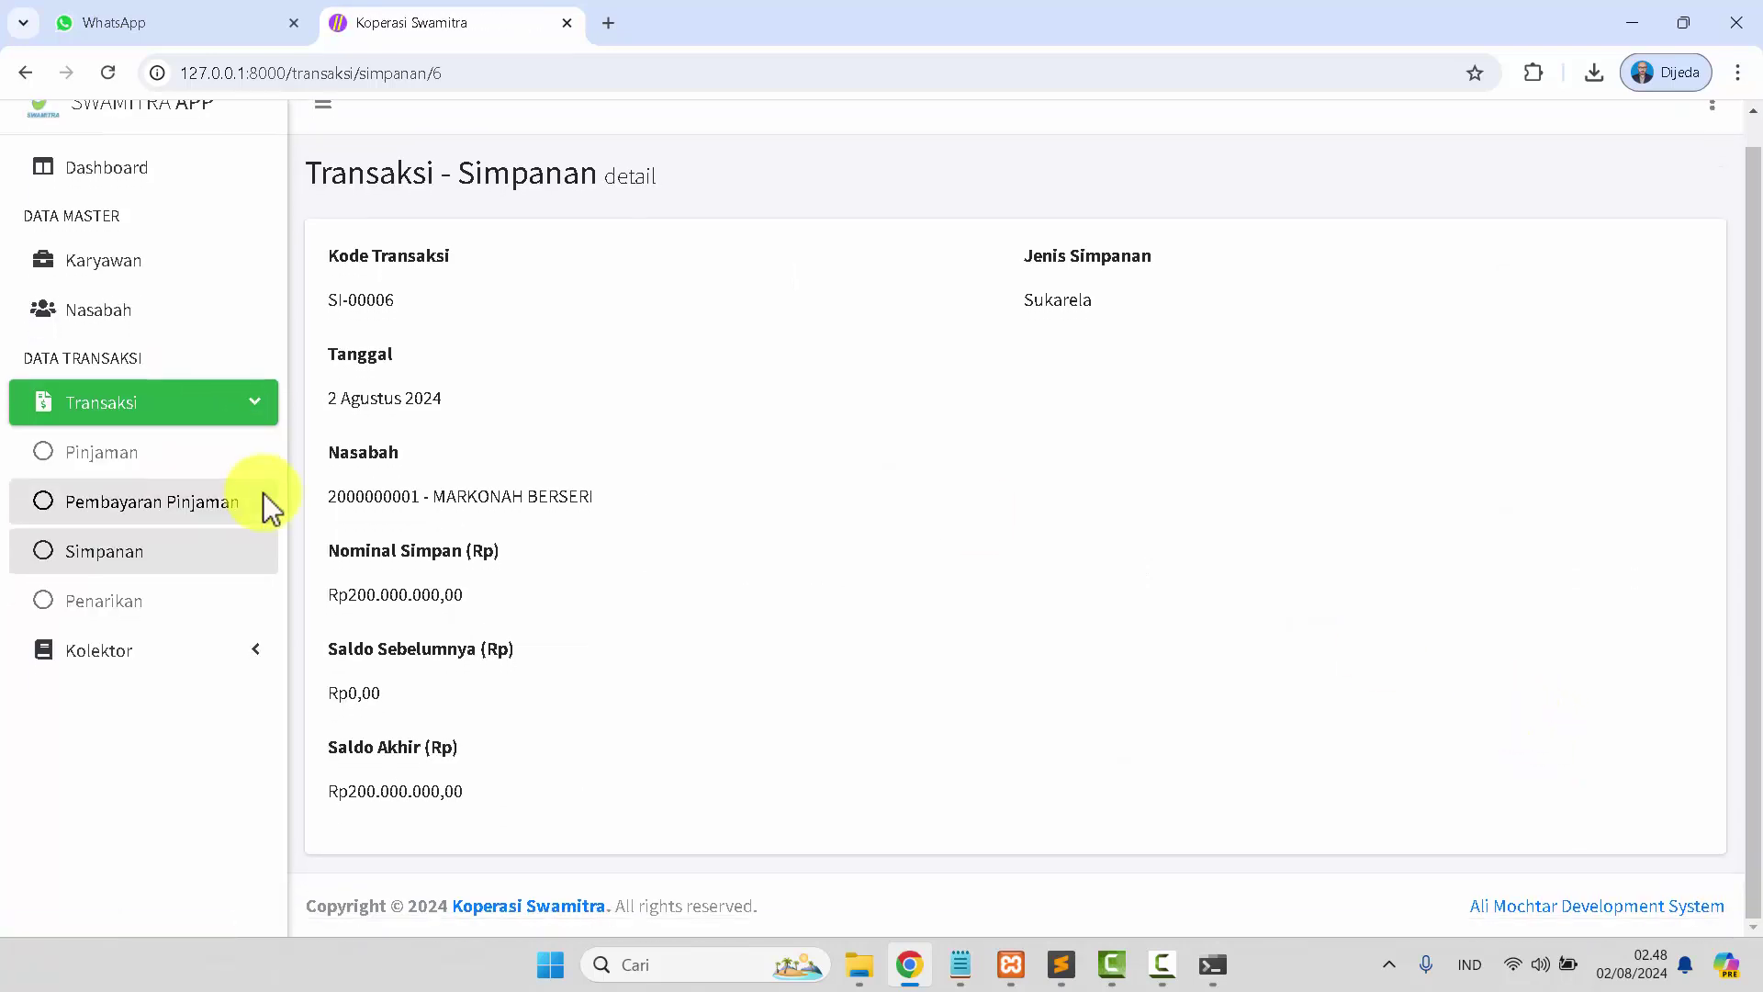
scroll(260, 496, "up", 1)
Log out via the Dashboard user menu's Keluar, confirming with 'Iya, saya yakin!'.
left_click(22, 72)
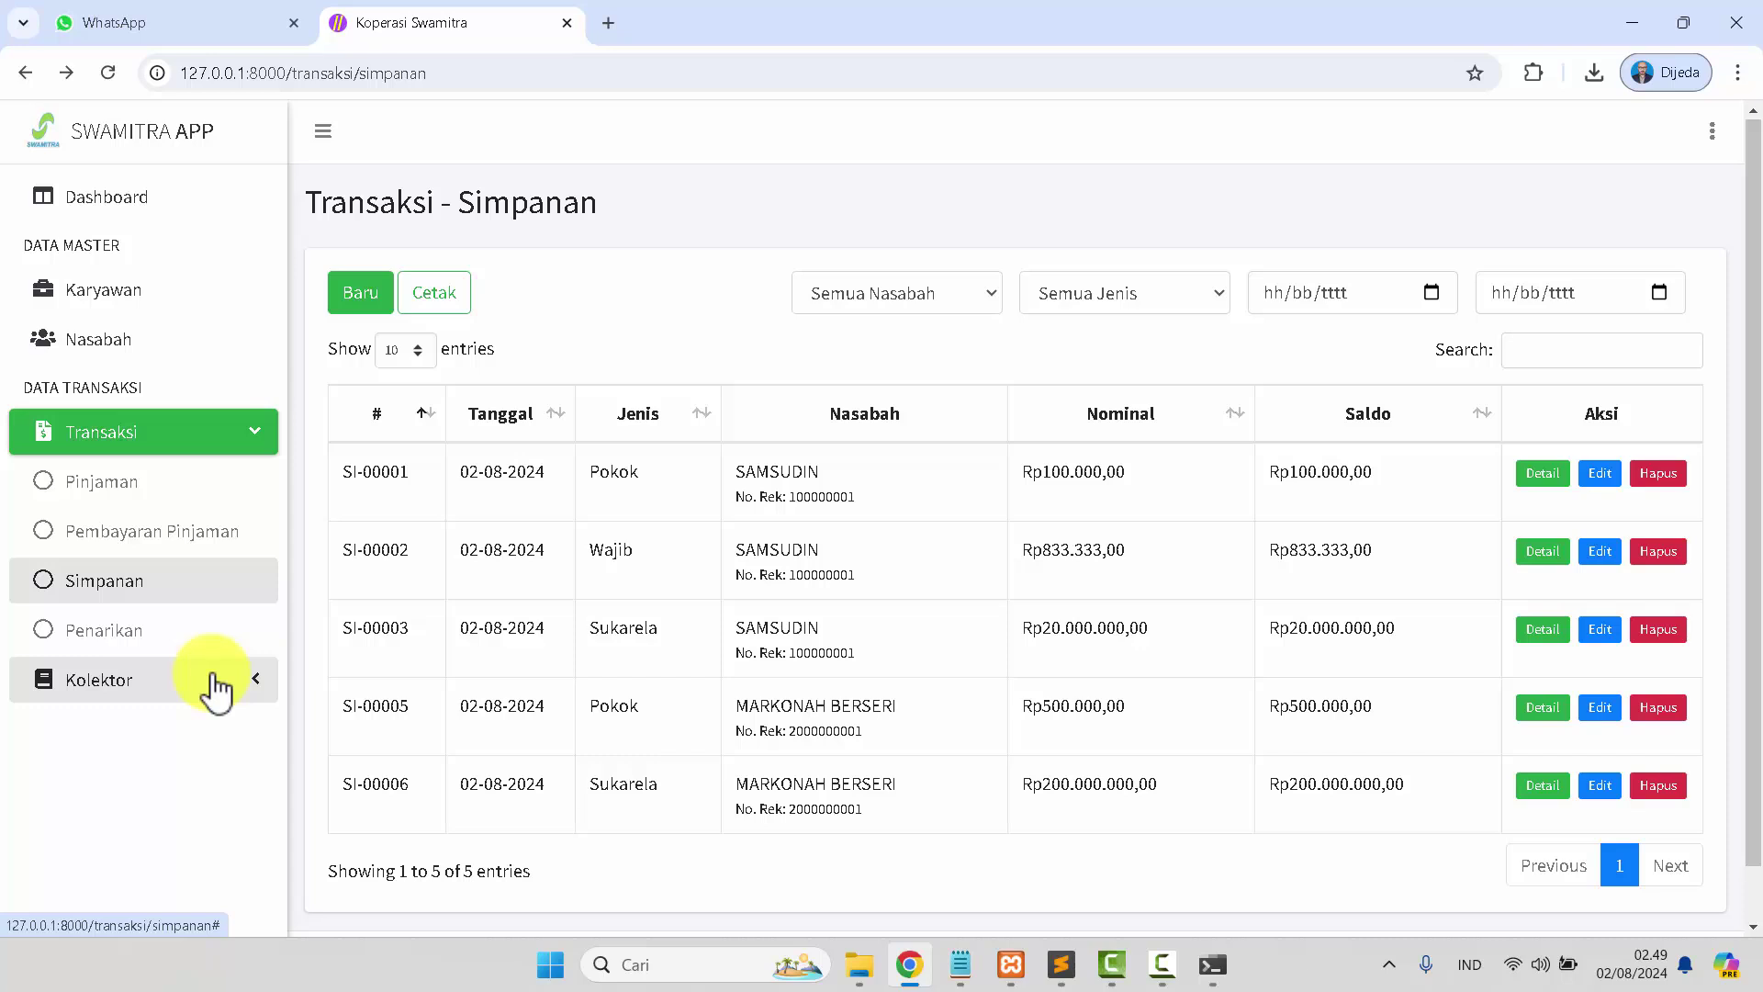
left_click(135, 213)
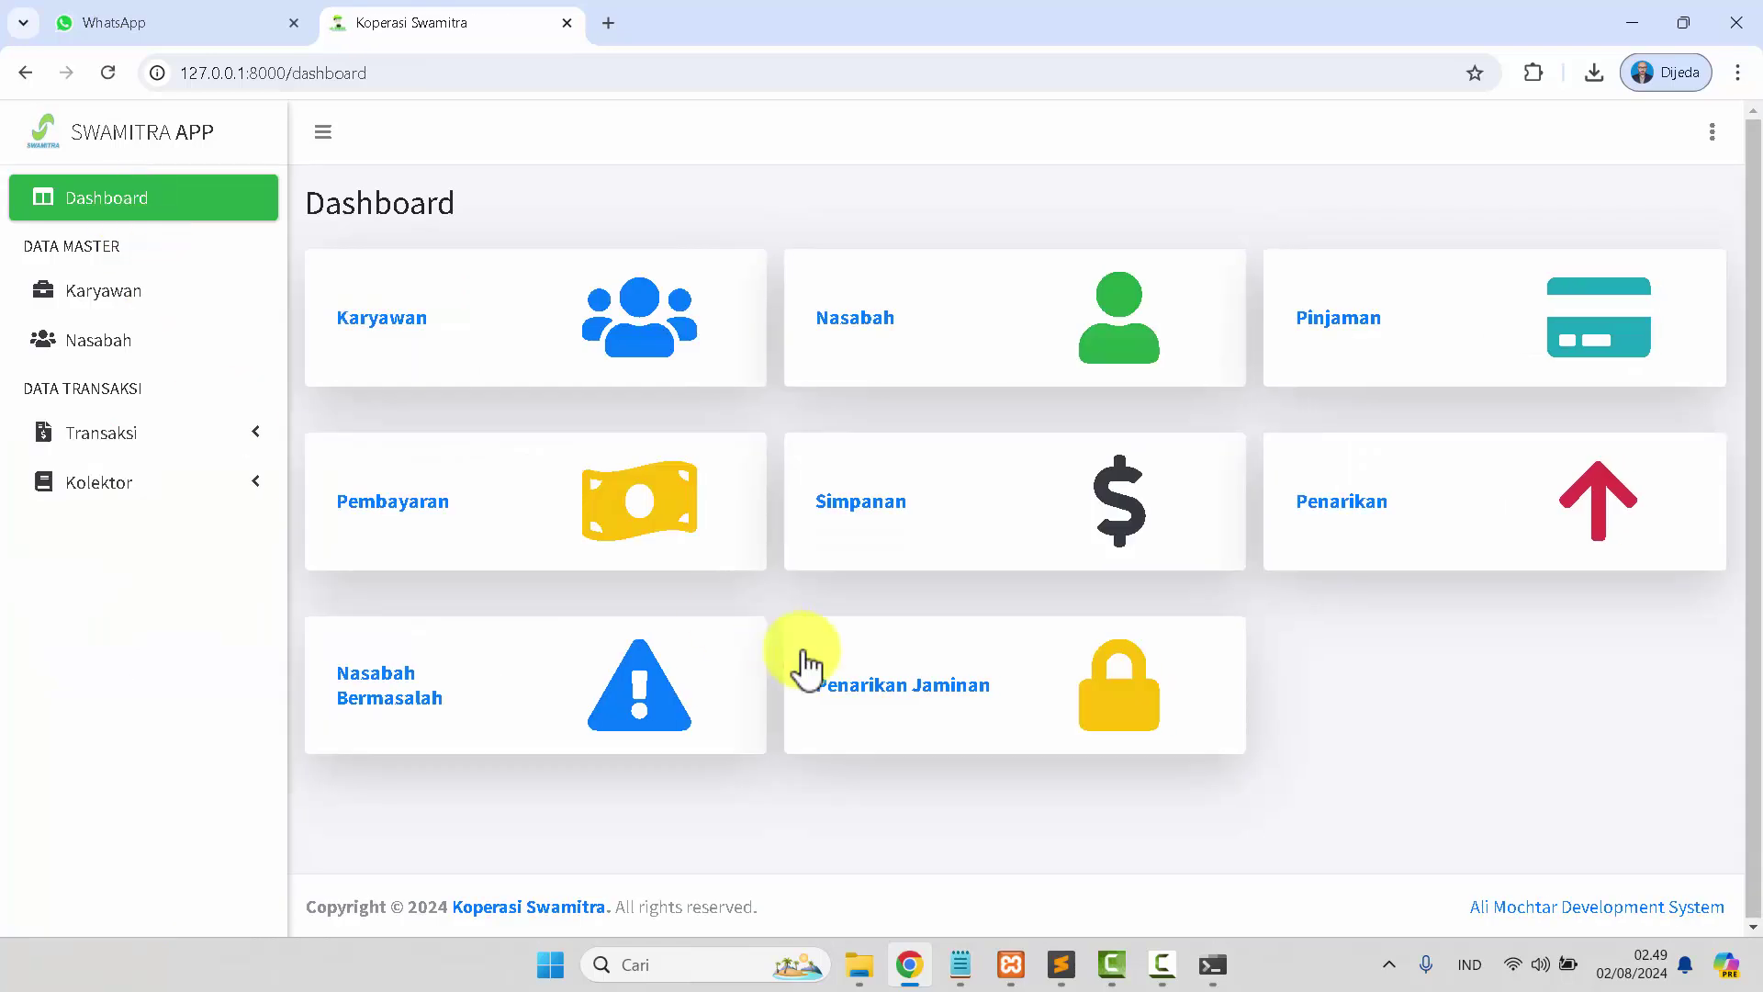
left_click(1712, 132)
left_click(1477, 366)
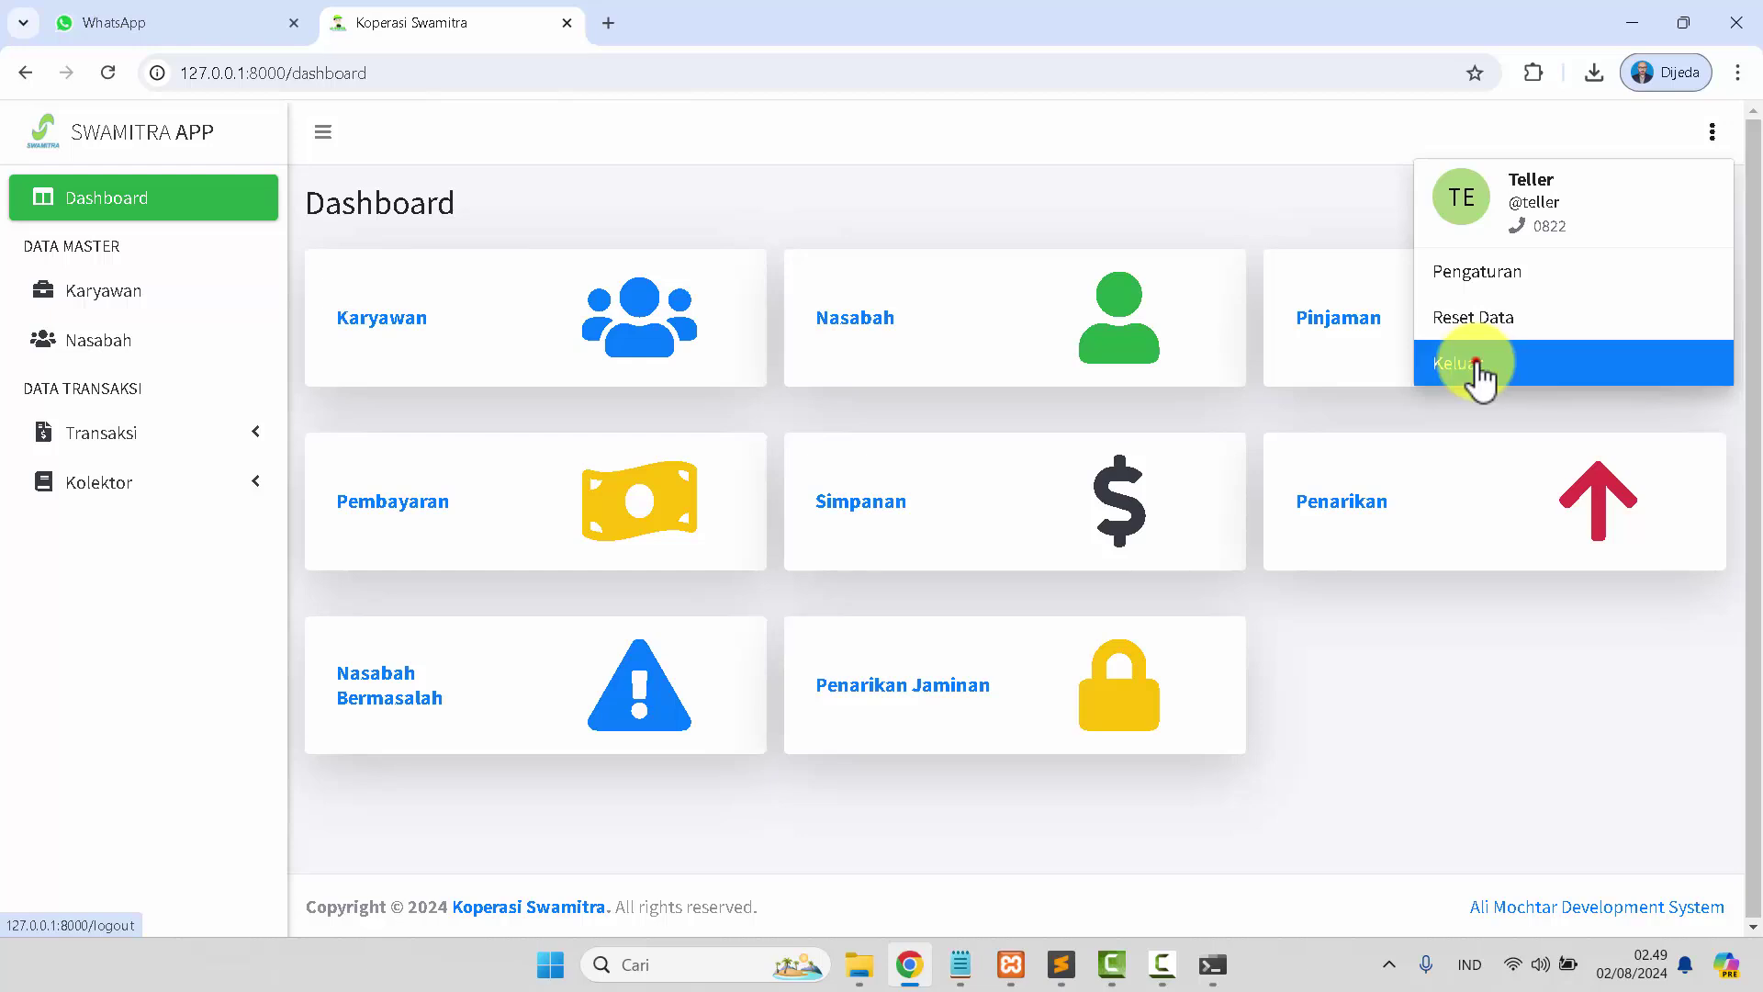
left_click(806, 676)
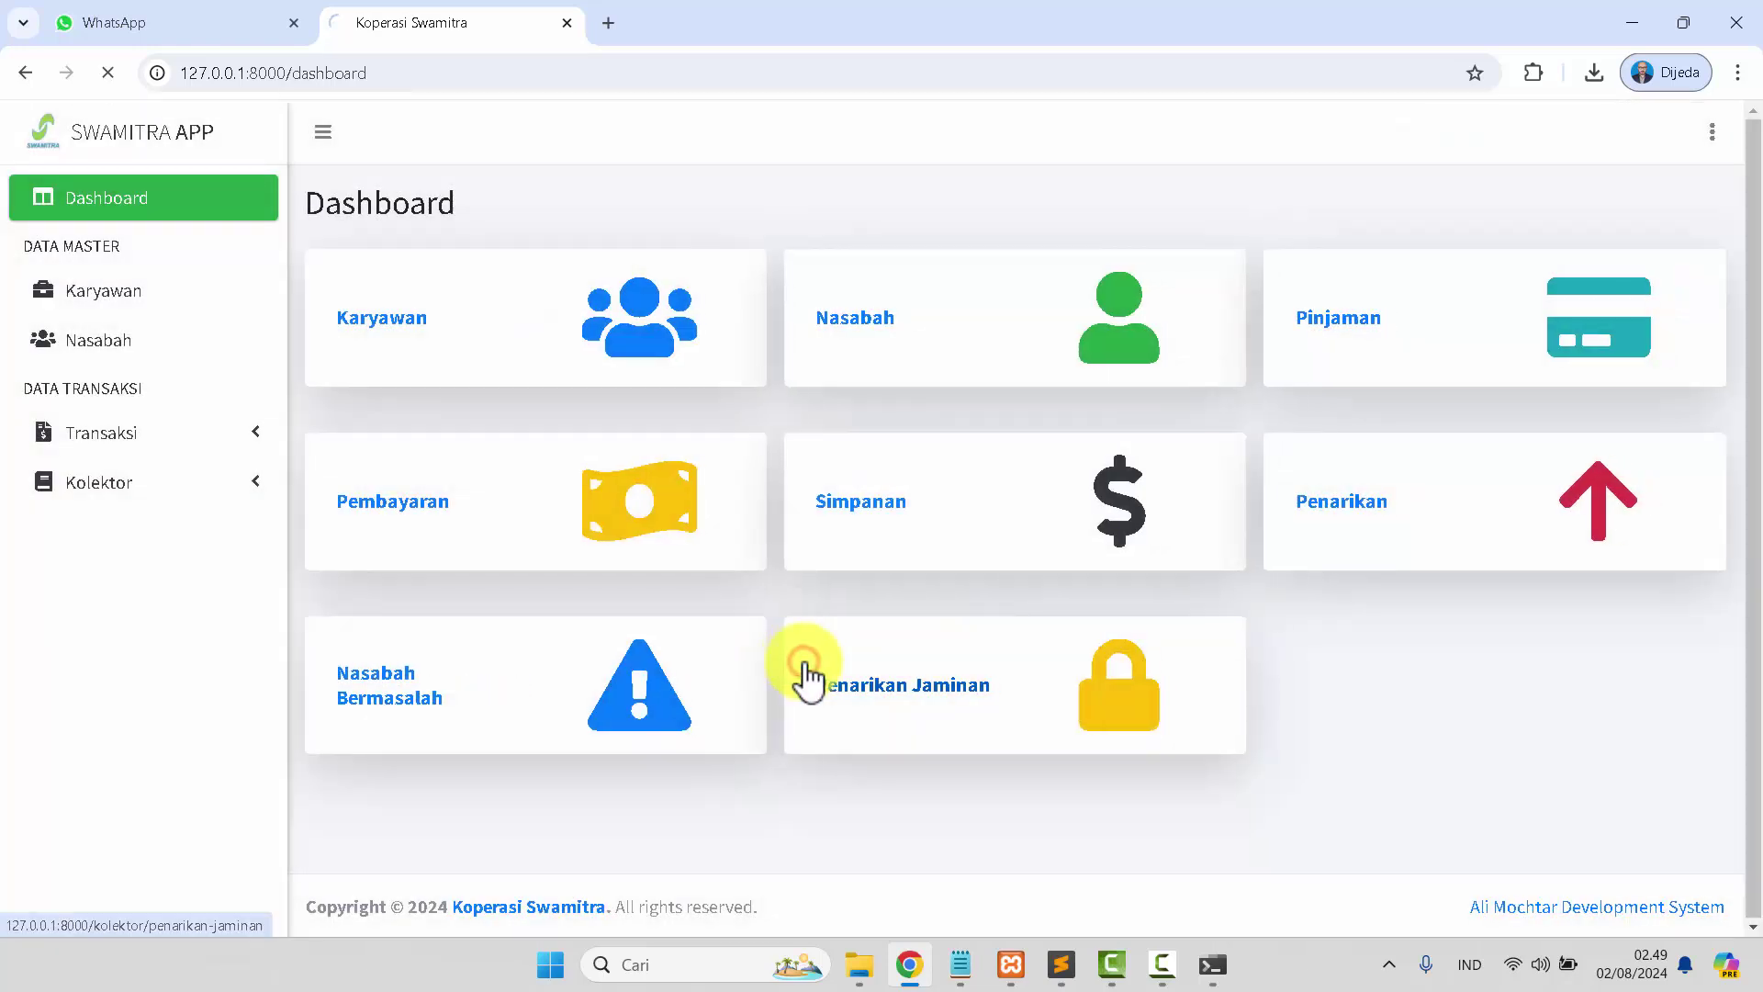
Open the _db/amkopla.sql dump in Sublime Text and scroll through its contents.
left_click(1062, 964)
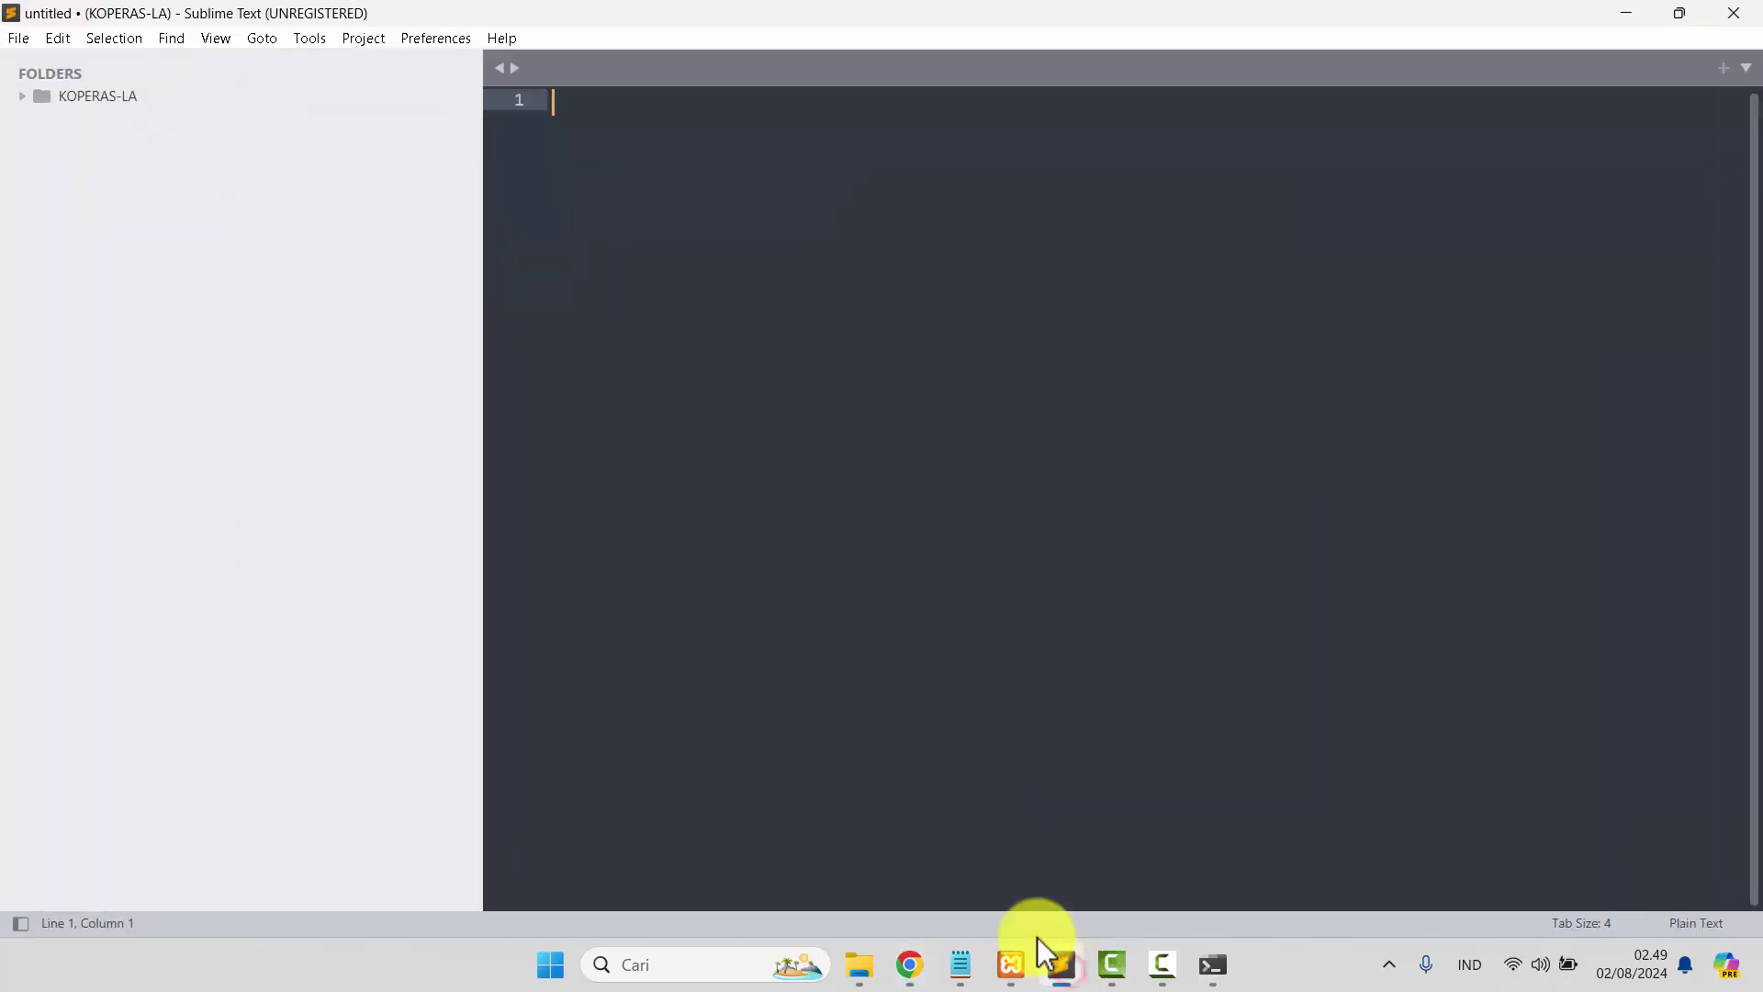
left_click(160, 95)
left_click(152, 121)
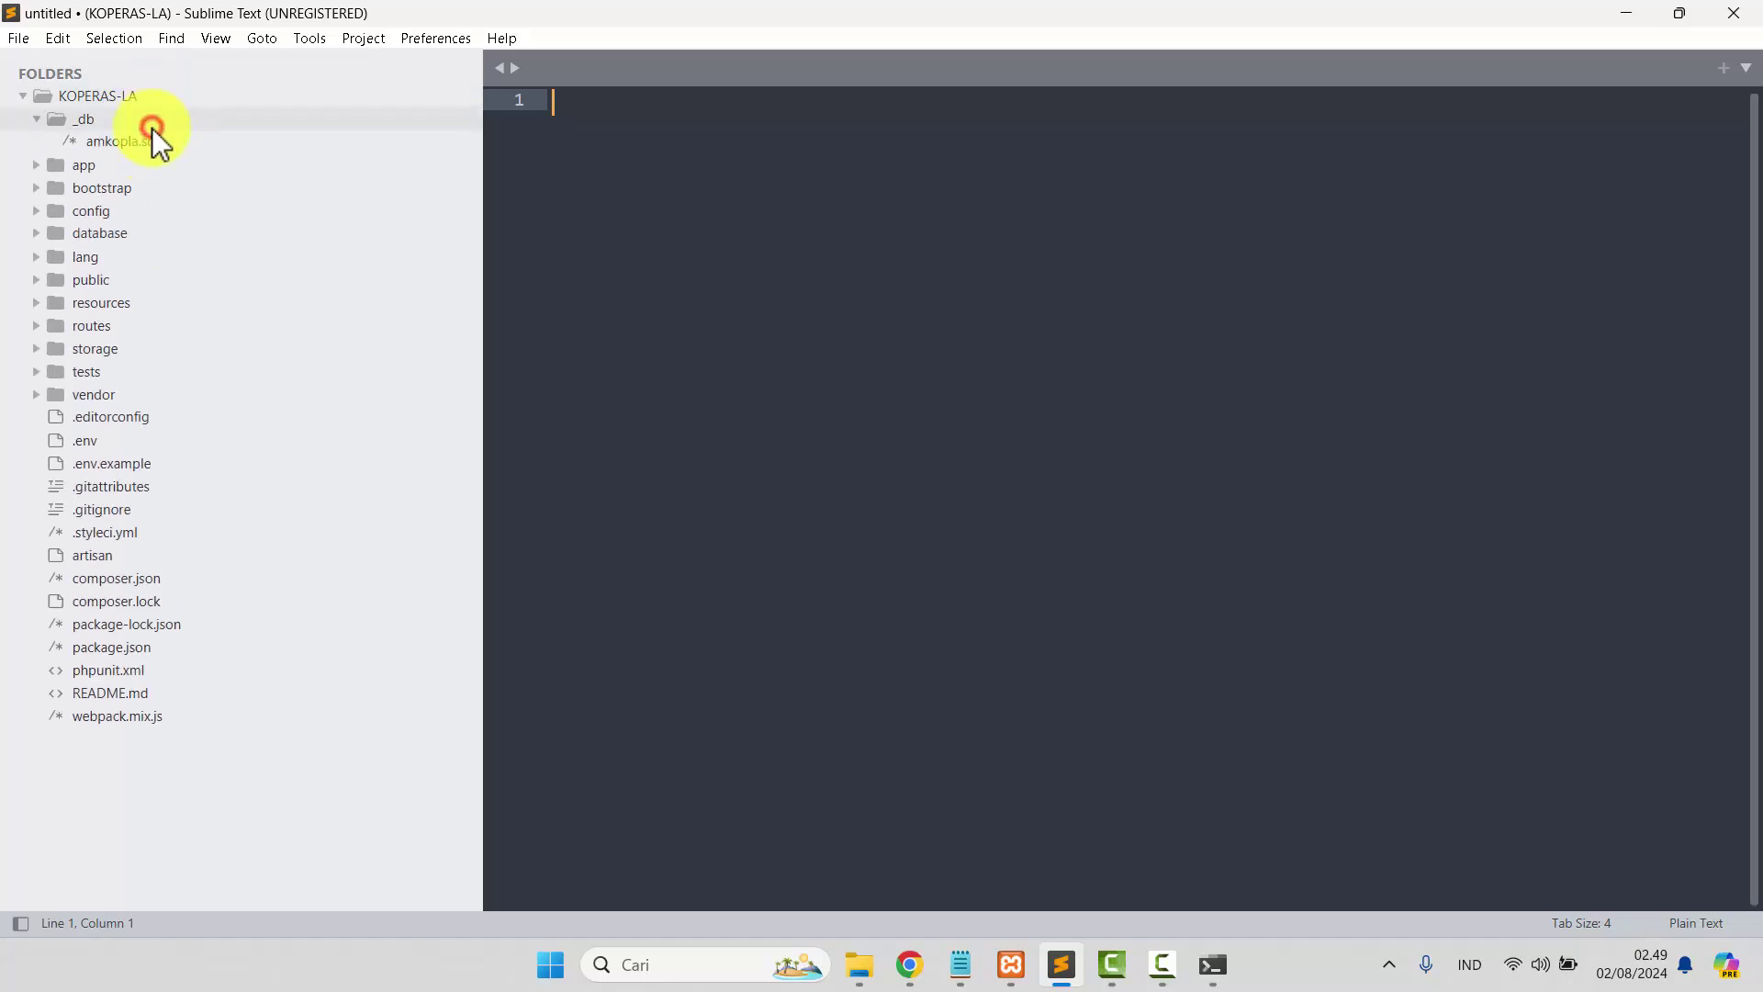
left_click(152, 138)
scroll(1749, 314, "down", 4)
scroll(1754, 326, "down", 1)
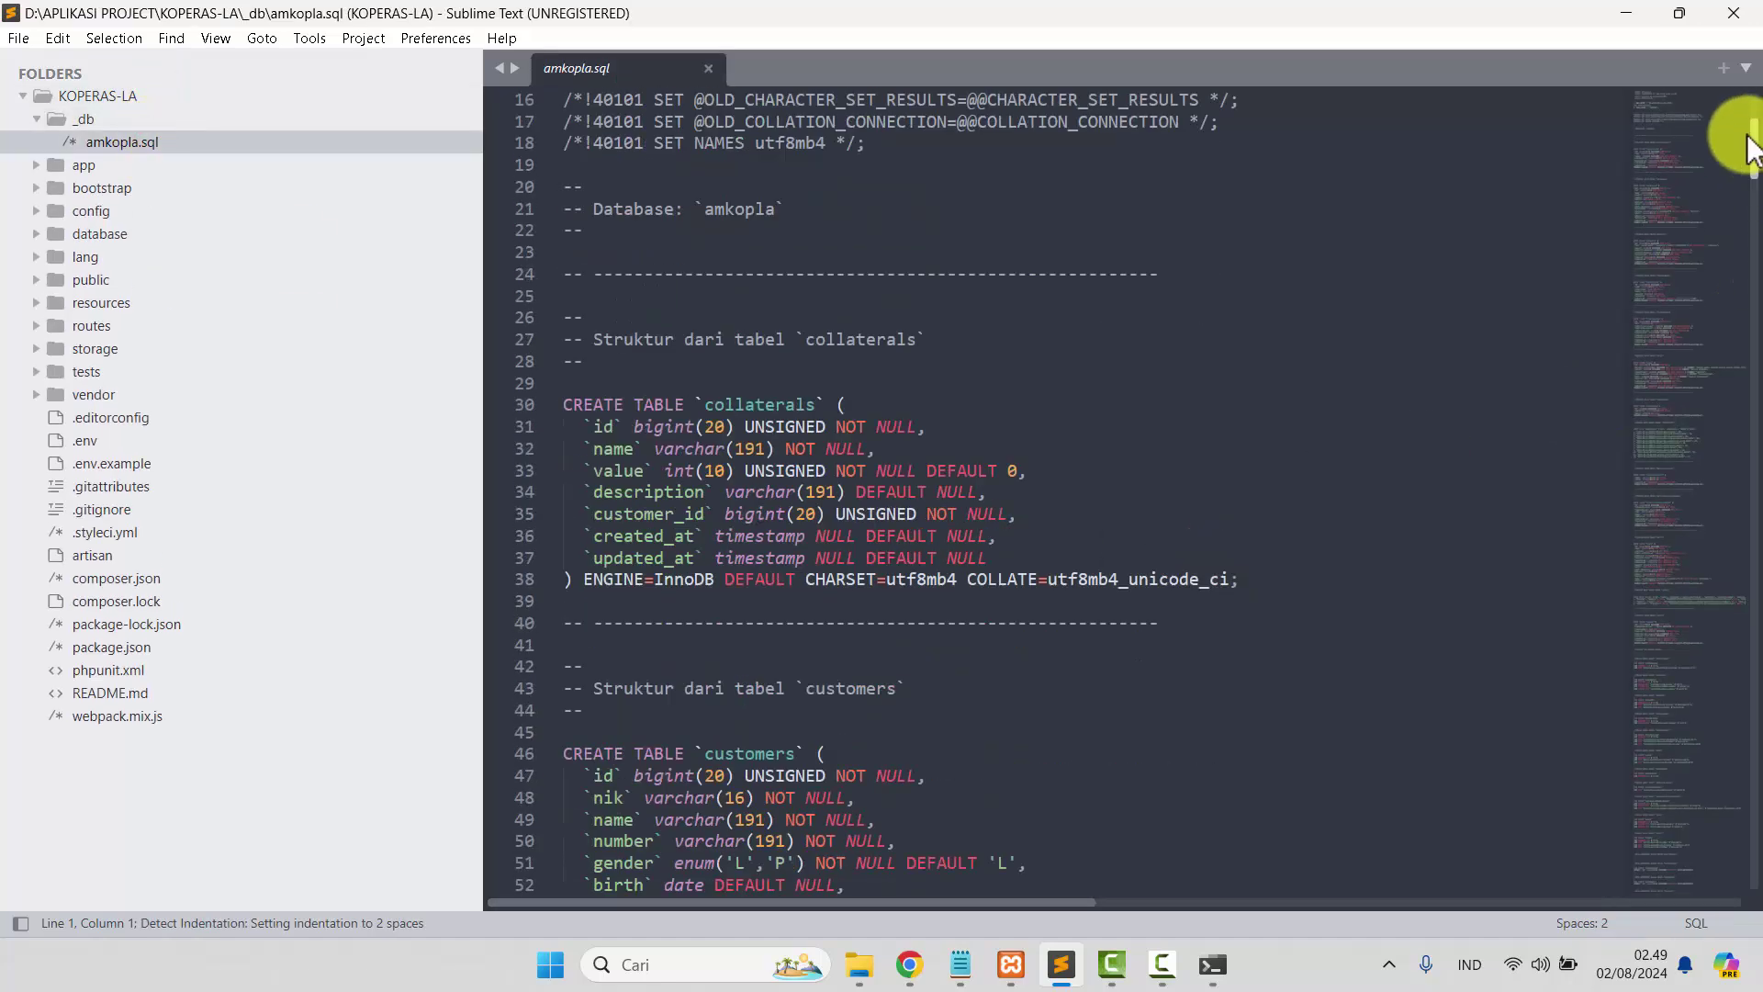
left_click_drag(1750, 390, 1743, 874)
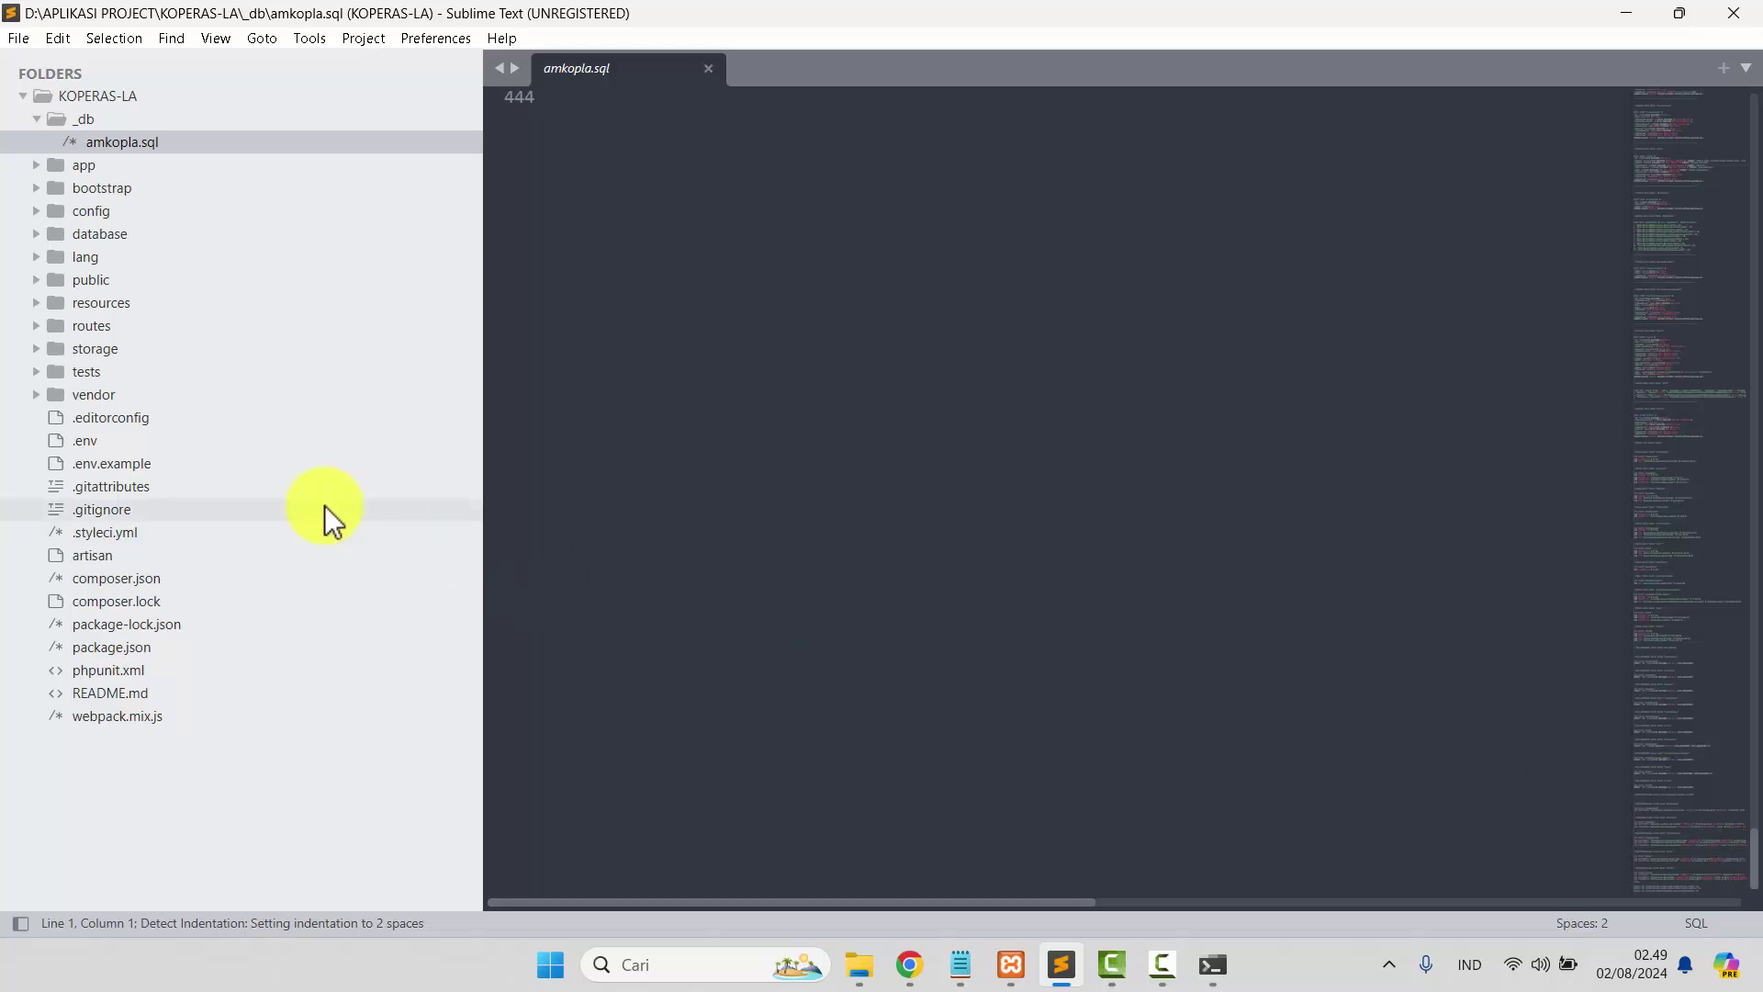
Open the project's .env file and highlight the database name amkopla.
left_click(171, 443)
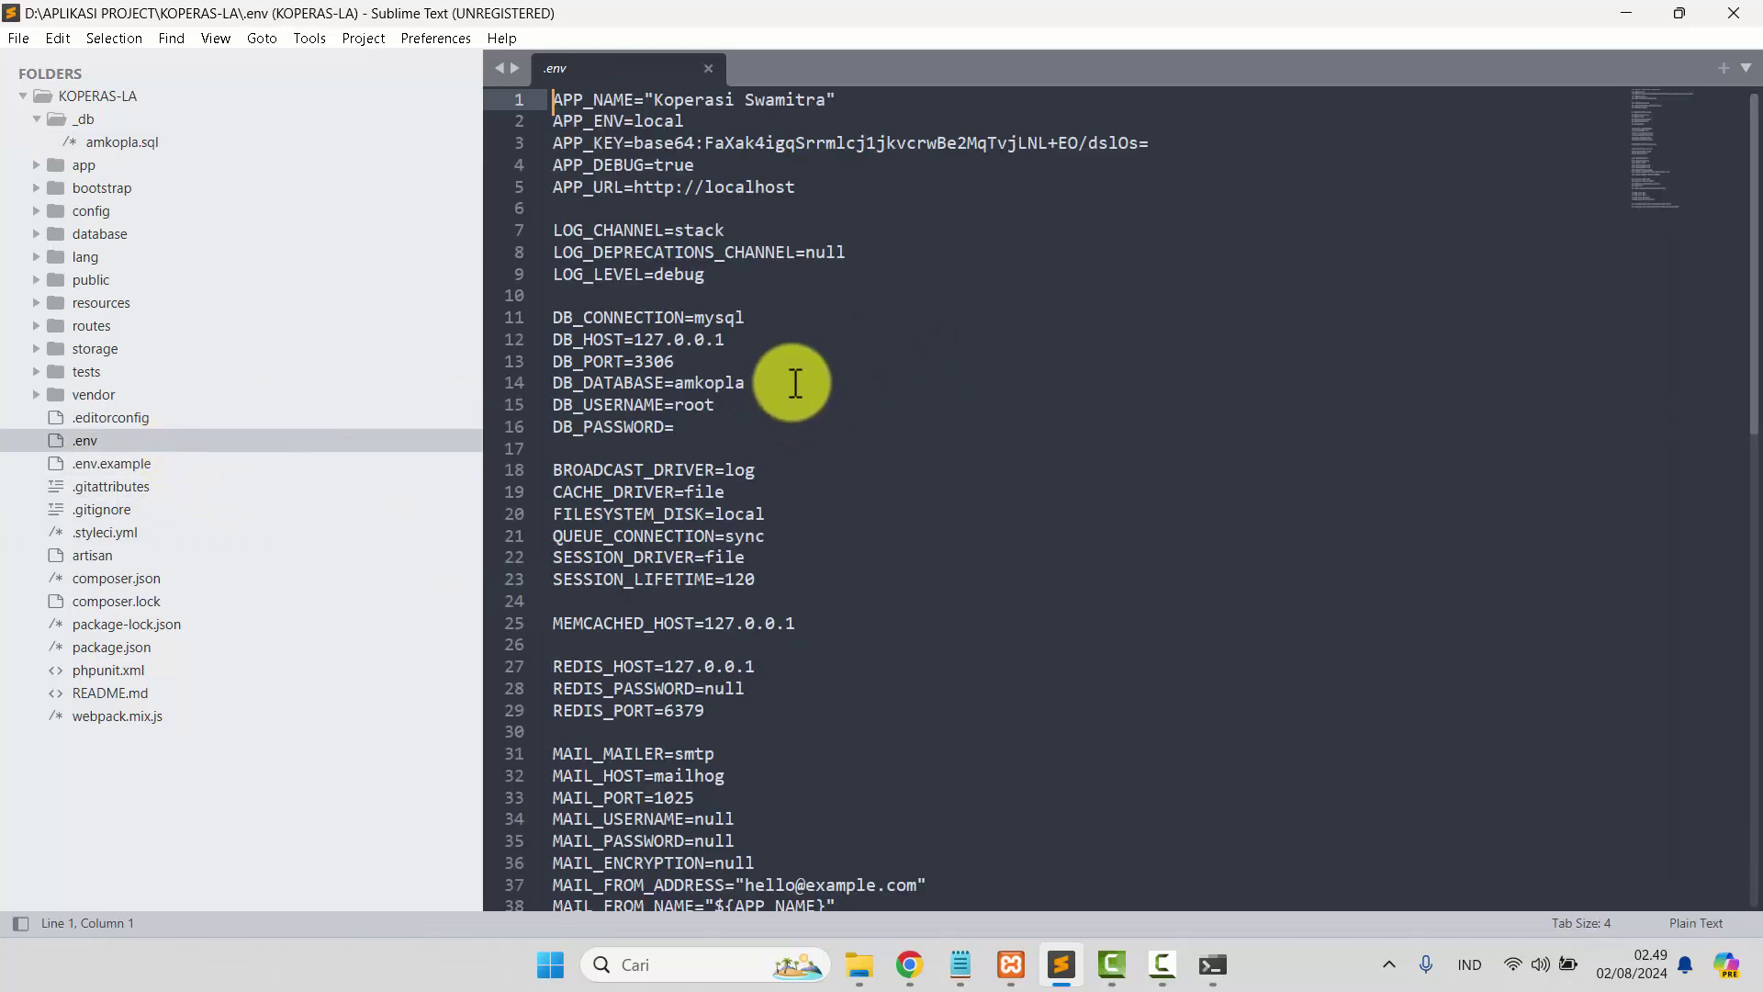
scroll(797, 389, "up", 3)
scroll(797, 389, "up", 1)
left_click_drag(771, 542, 884, 540)
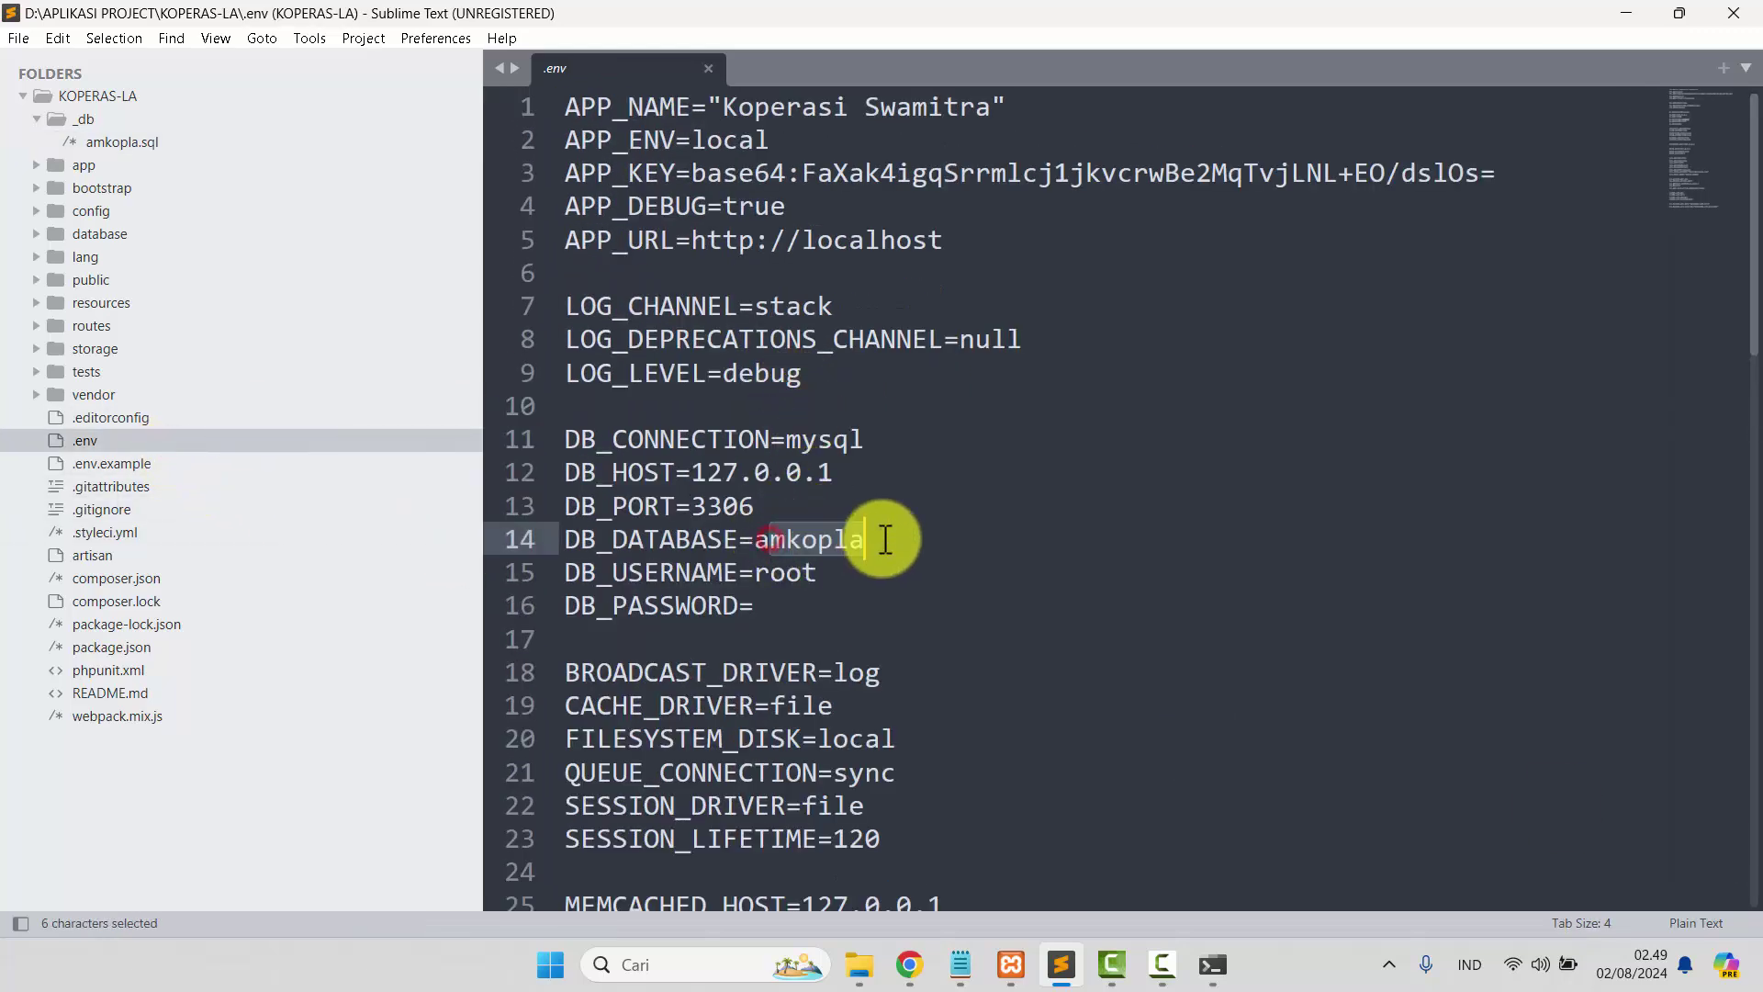
Show Laravel version 9.52.16 in Application.php, then return to the browser's login page.
left_click(83, 395)
scroll(190, 504, "down", 10)
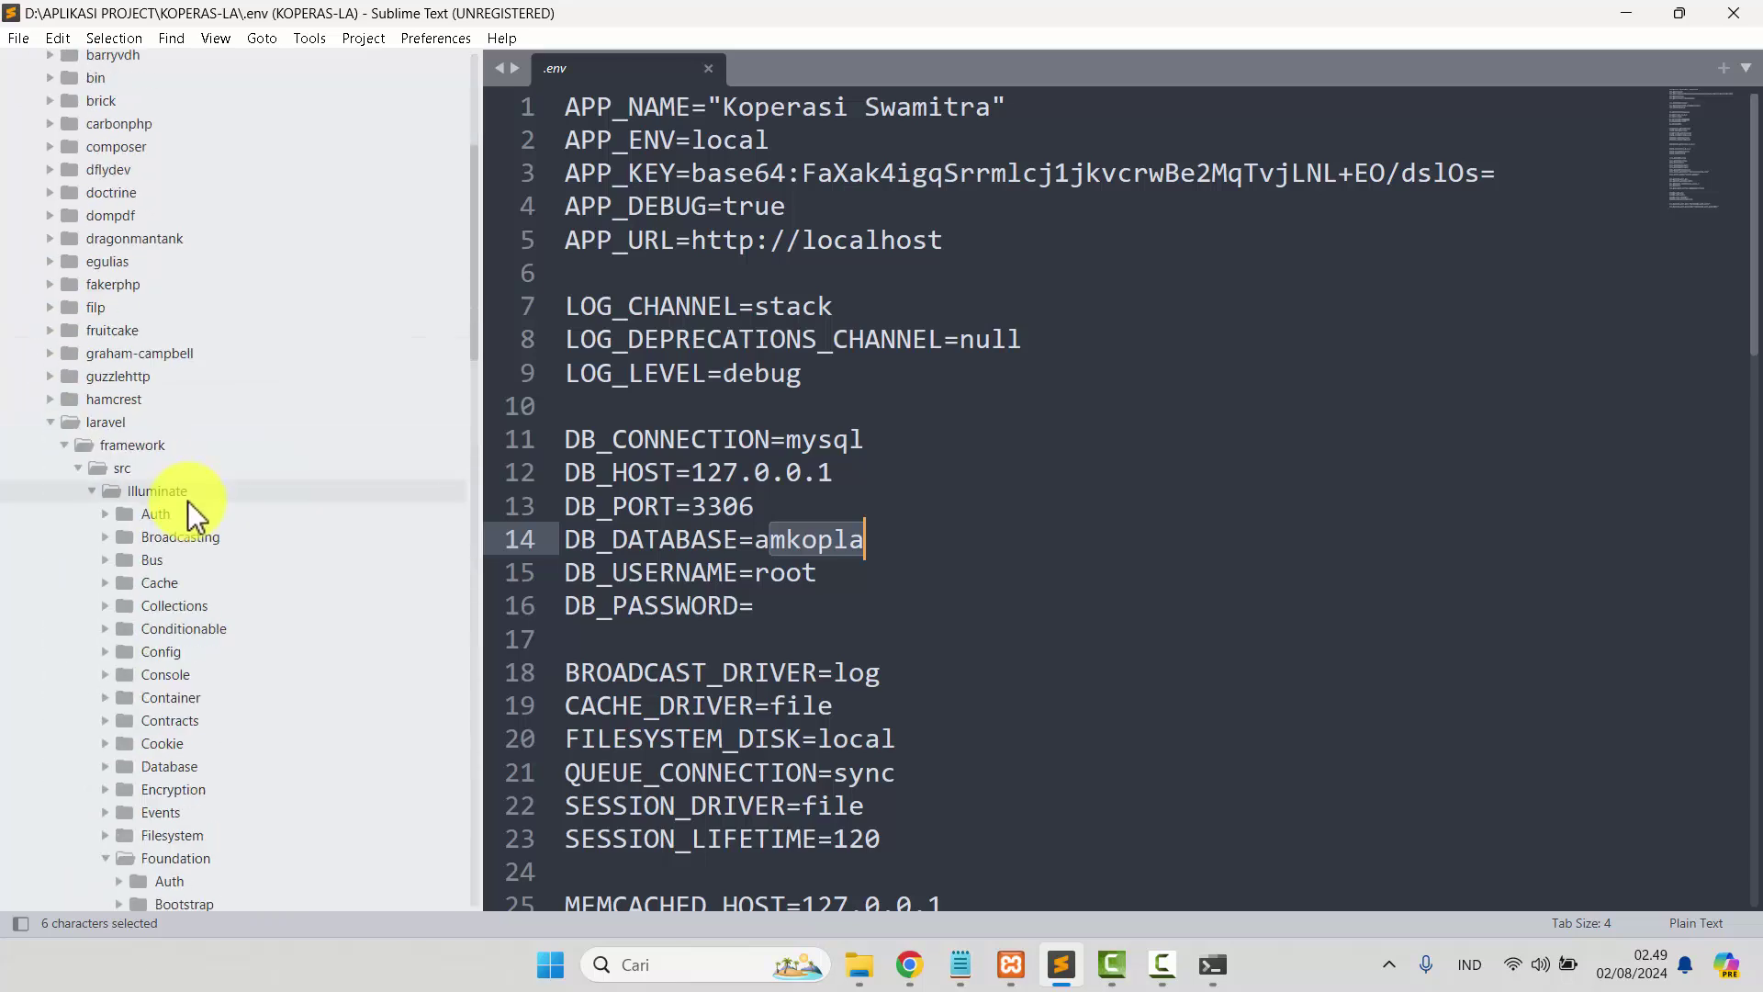
scroll(189, 504, "down", 3)
left_click(200, 575)
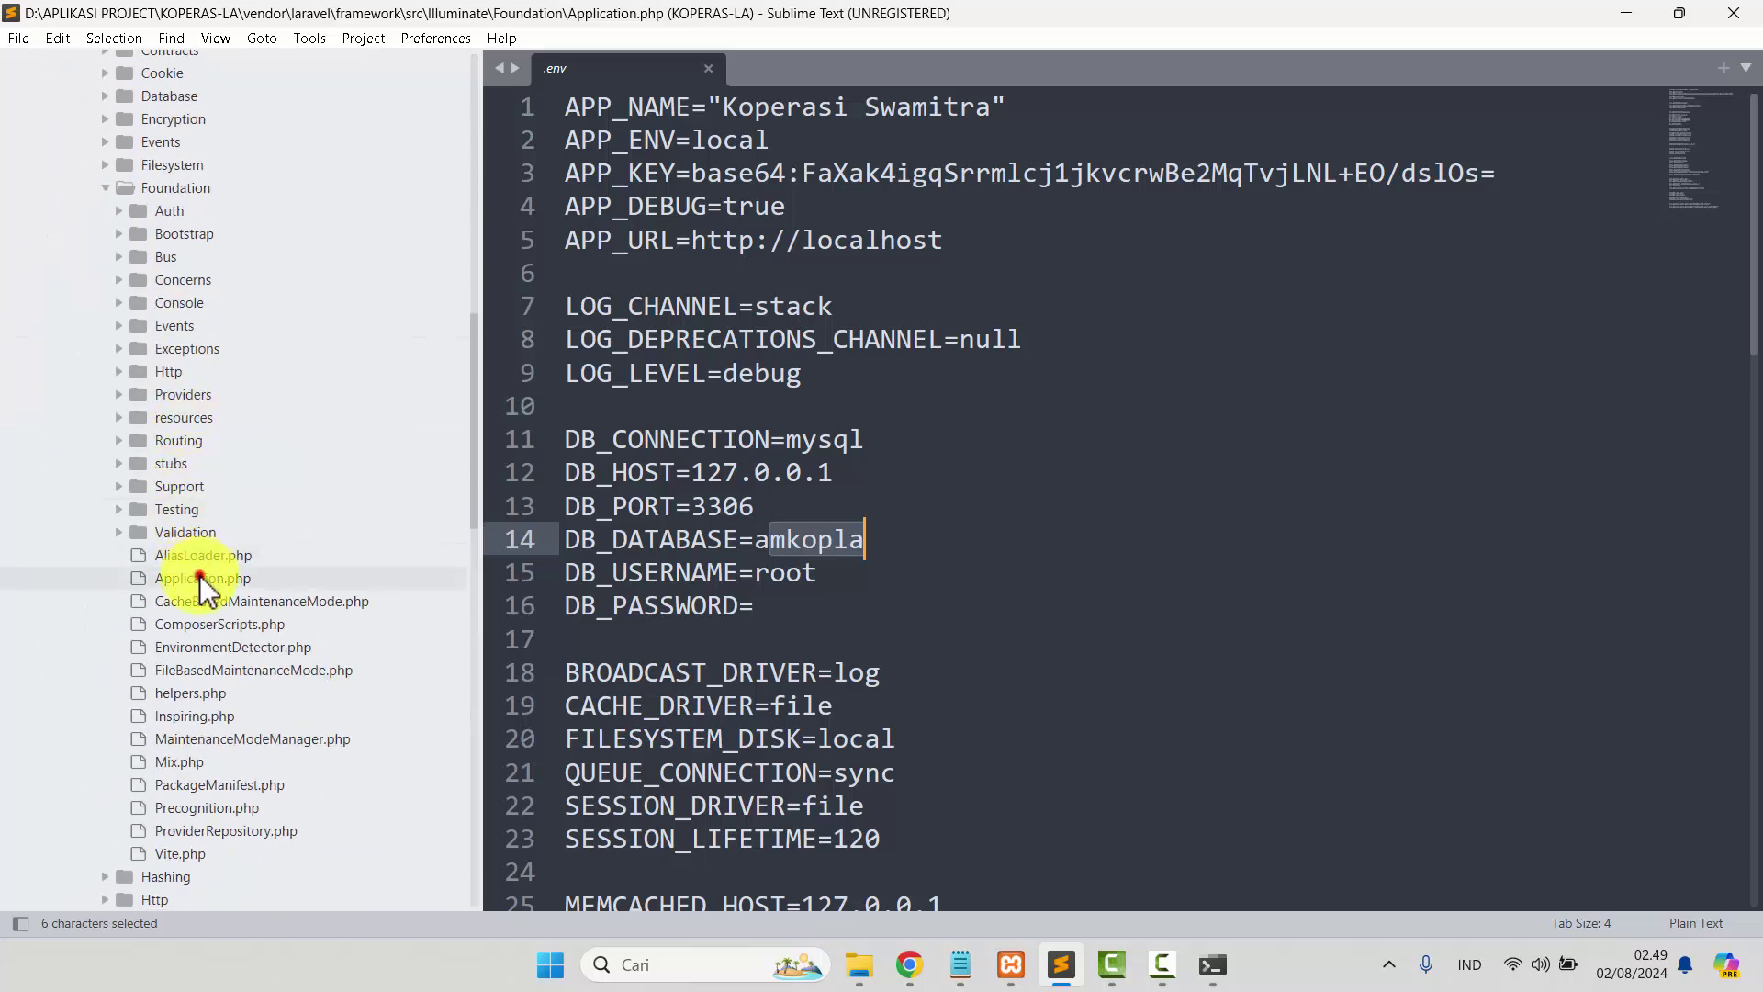
scroll(933, 517, "down", 15)
scroll(1050, 488, "up", 5)
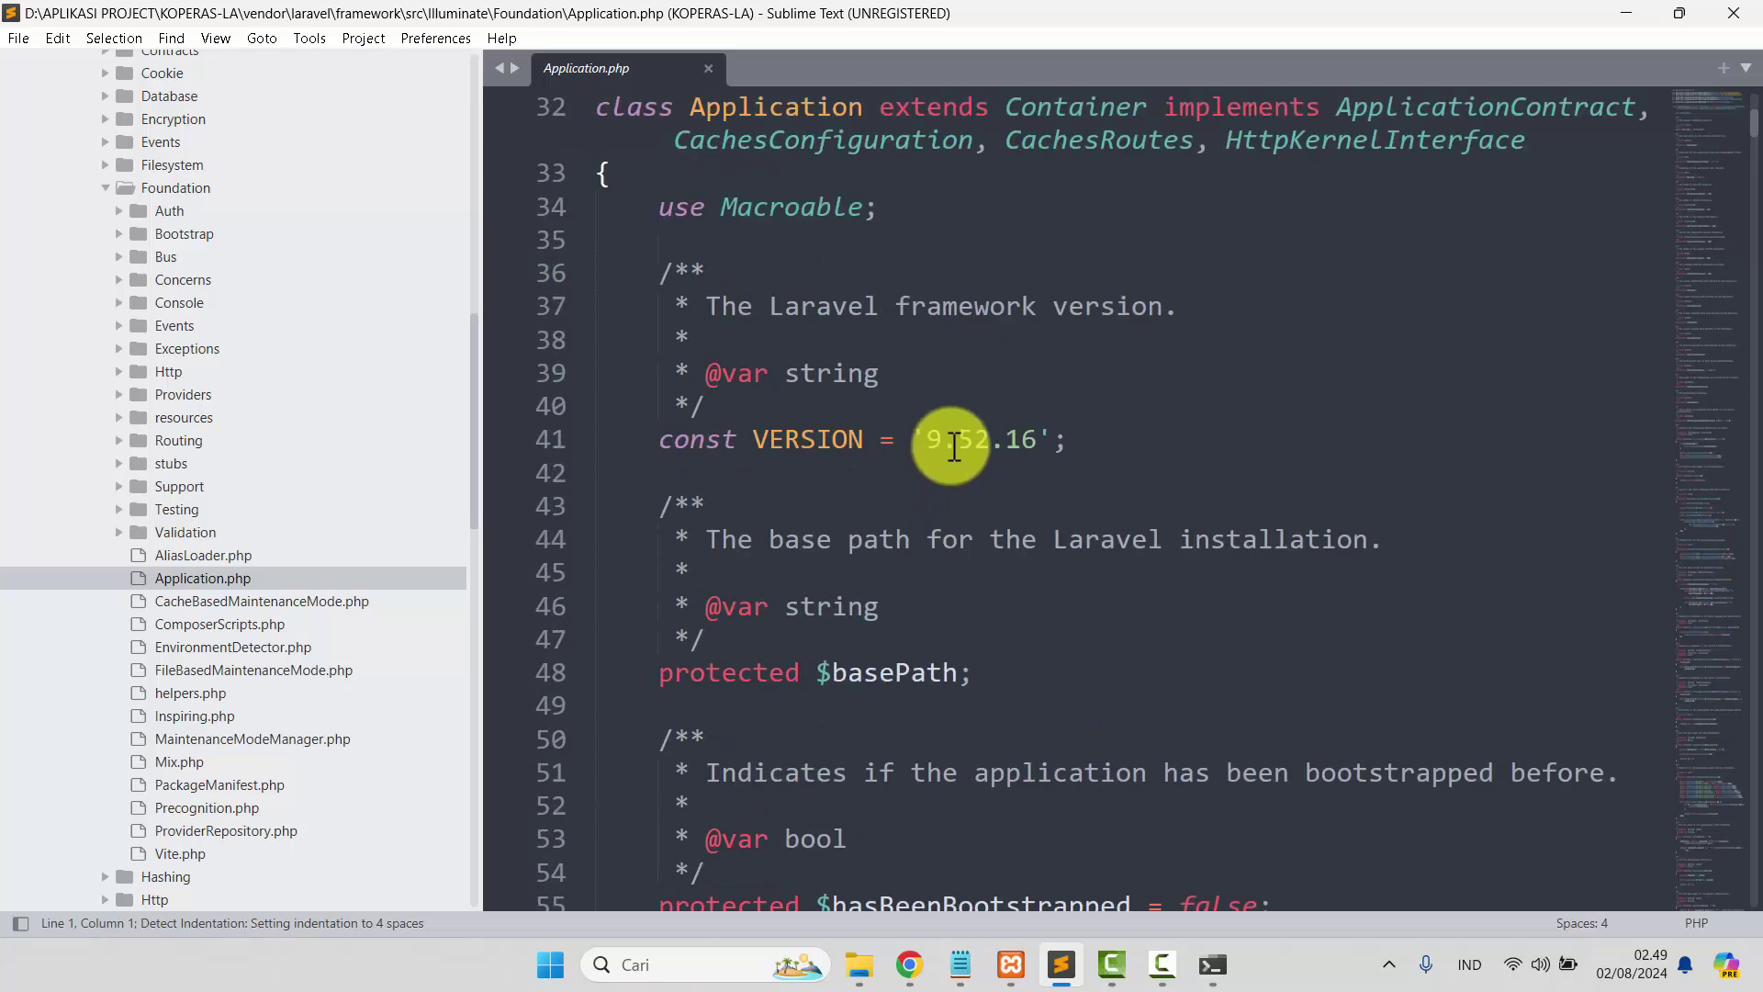
left_click_drag(867, 311, 996, 302)
left_click(946, 439)
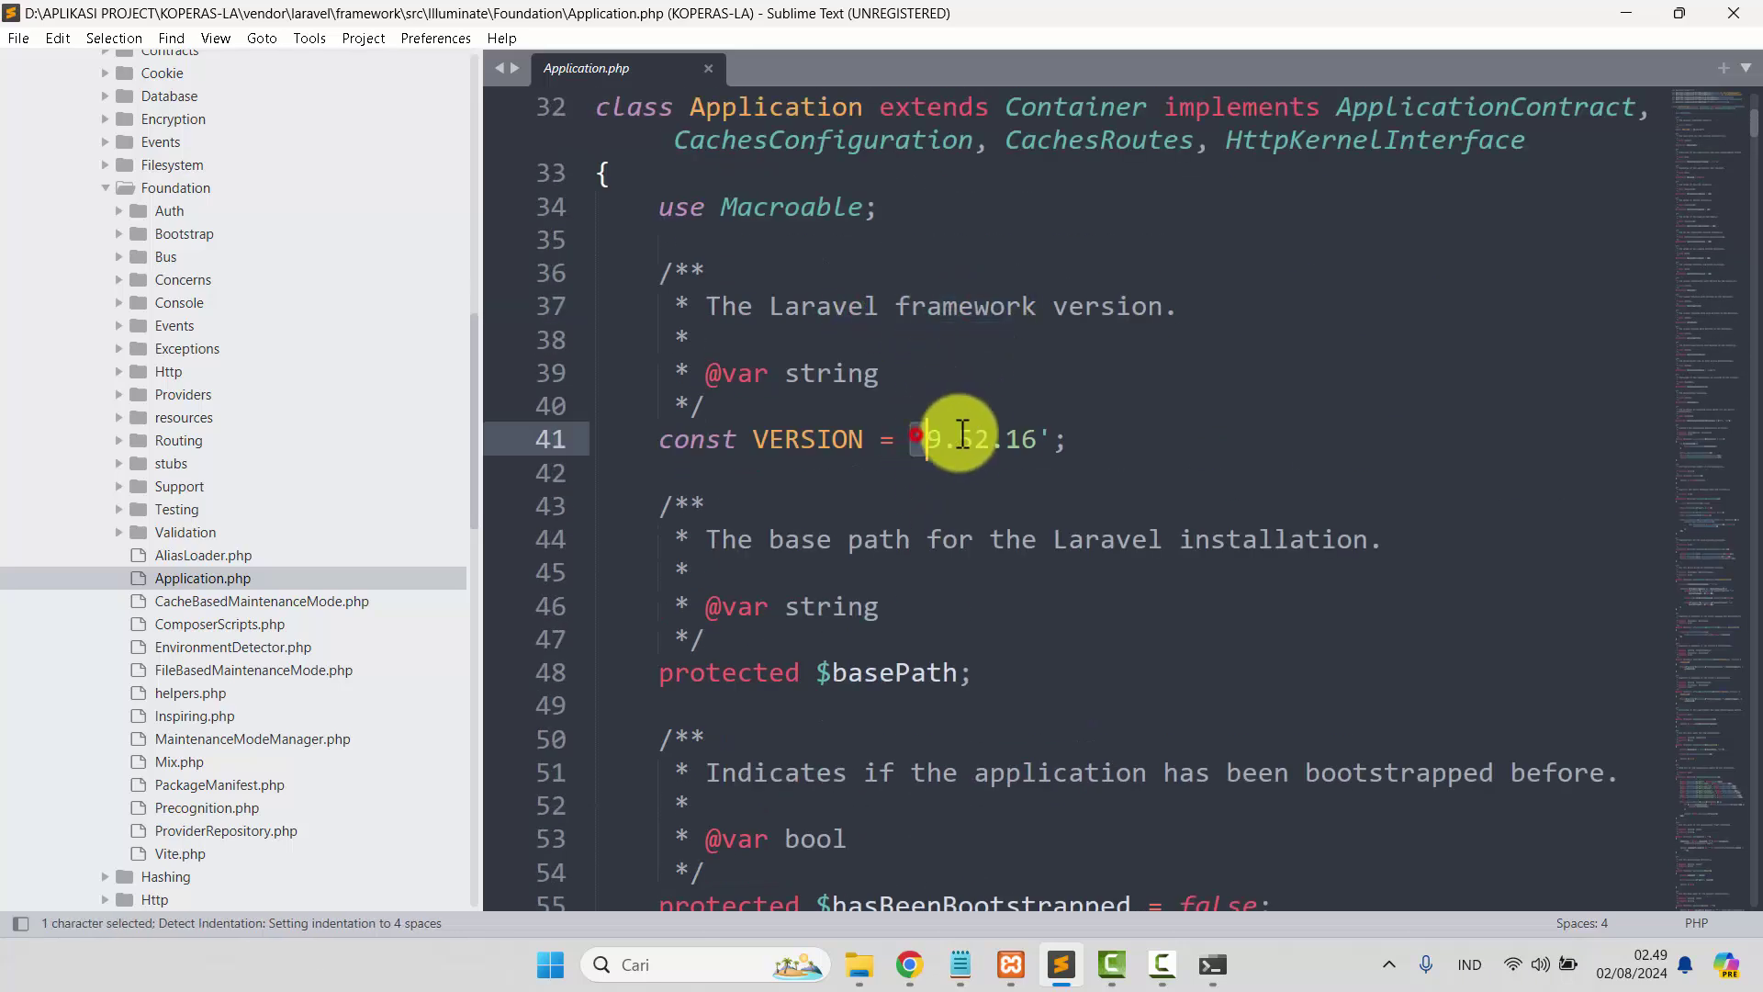
left_click(1133, 570)
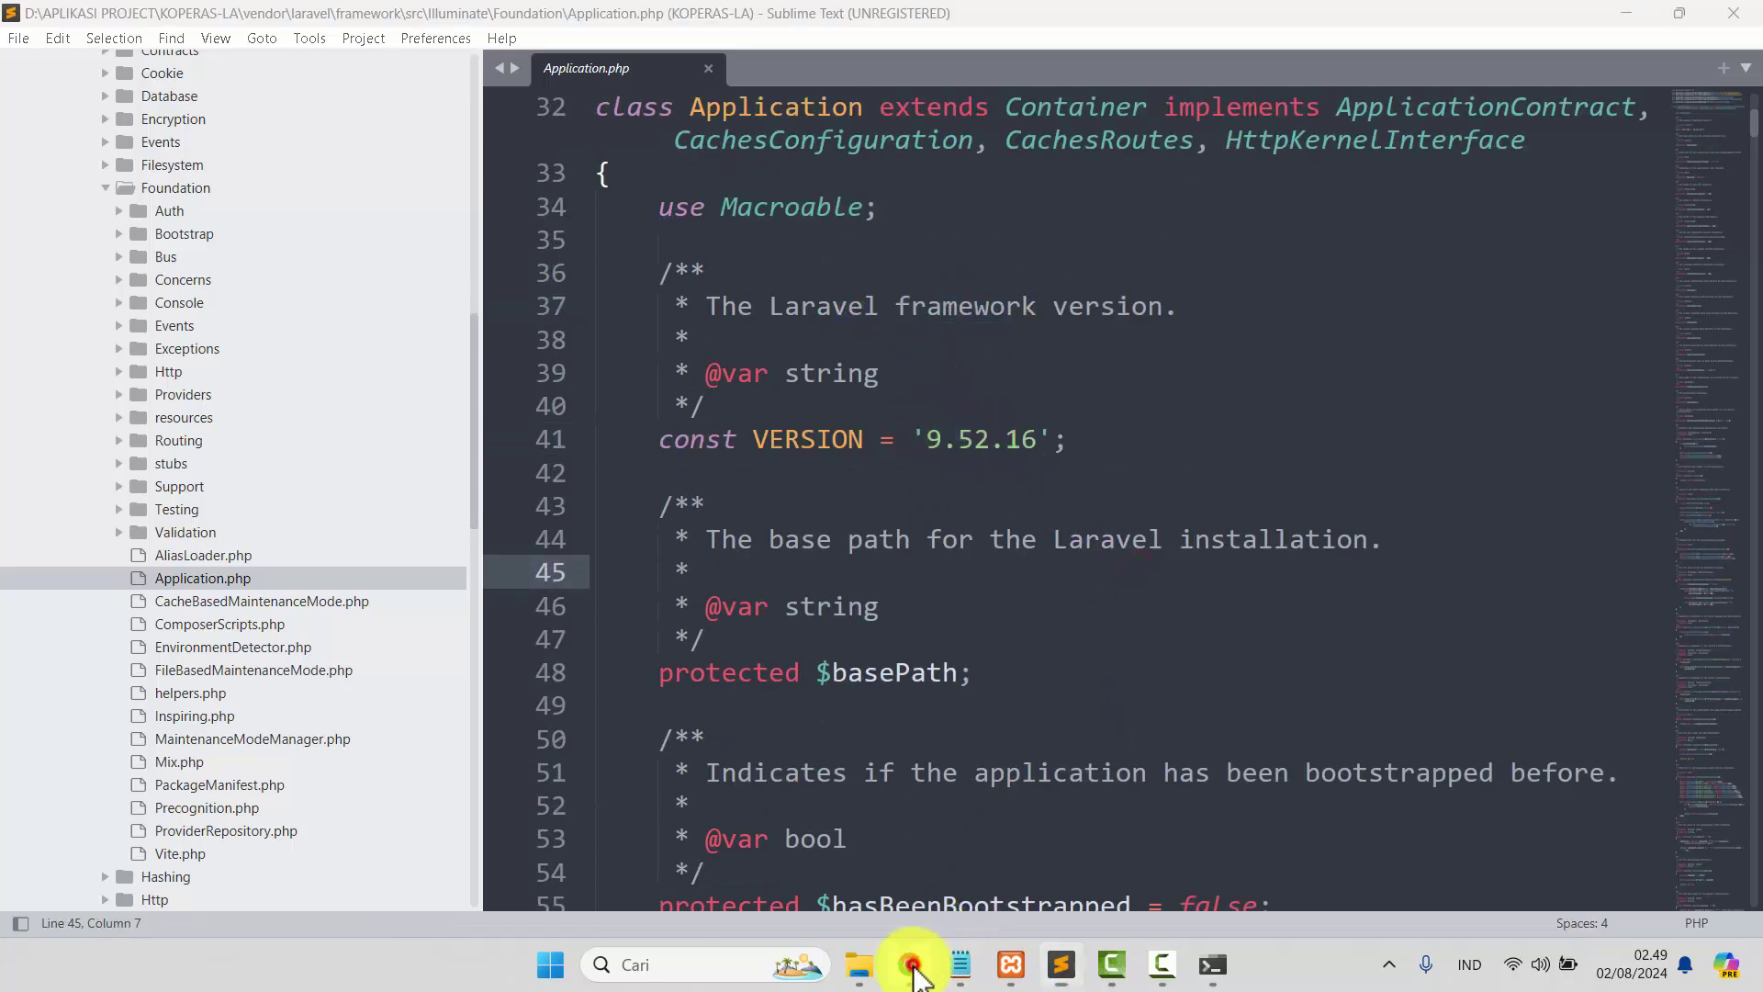
left_click(923, 961)
left_click(1162, 964)
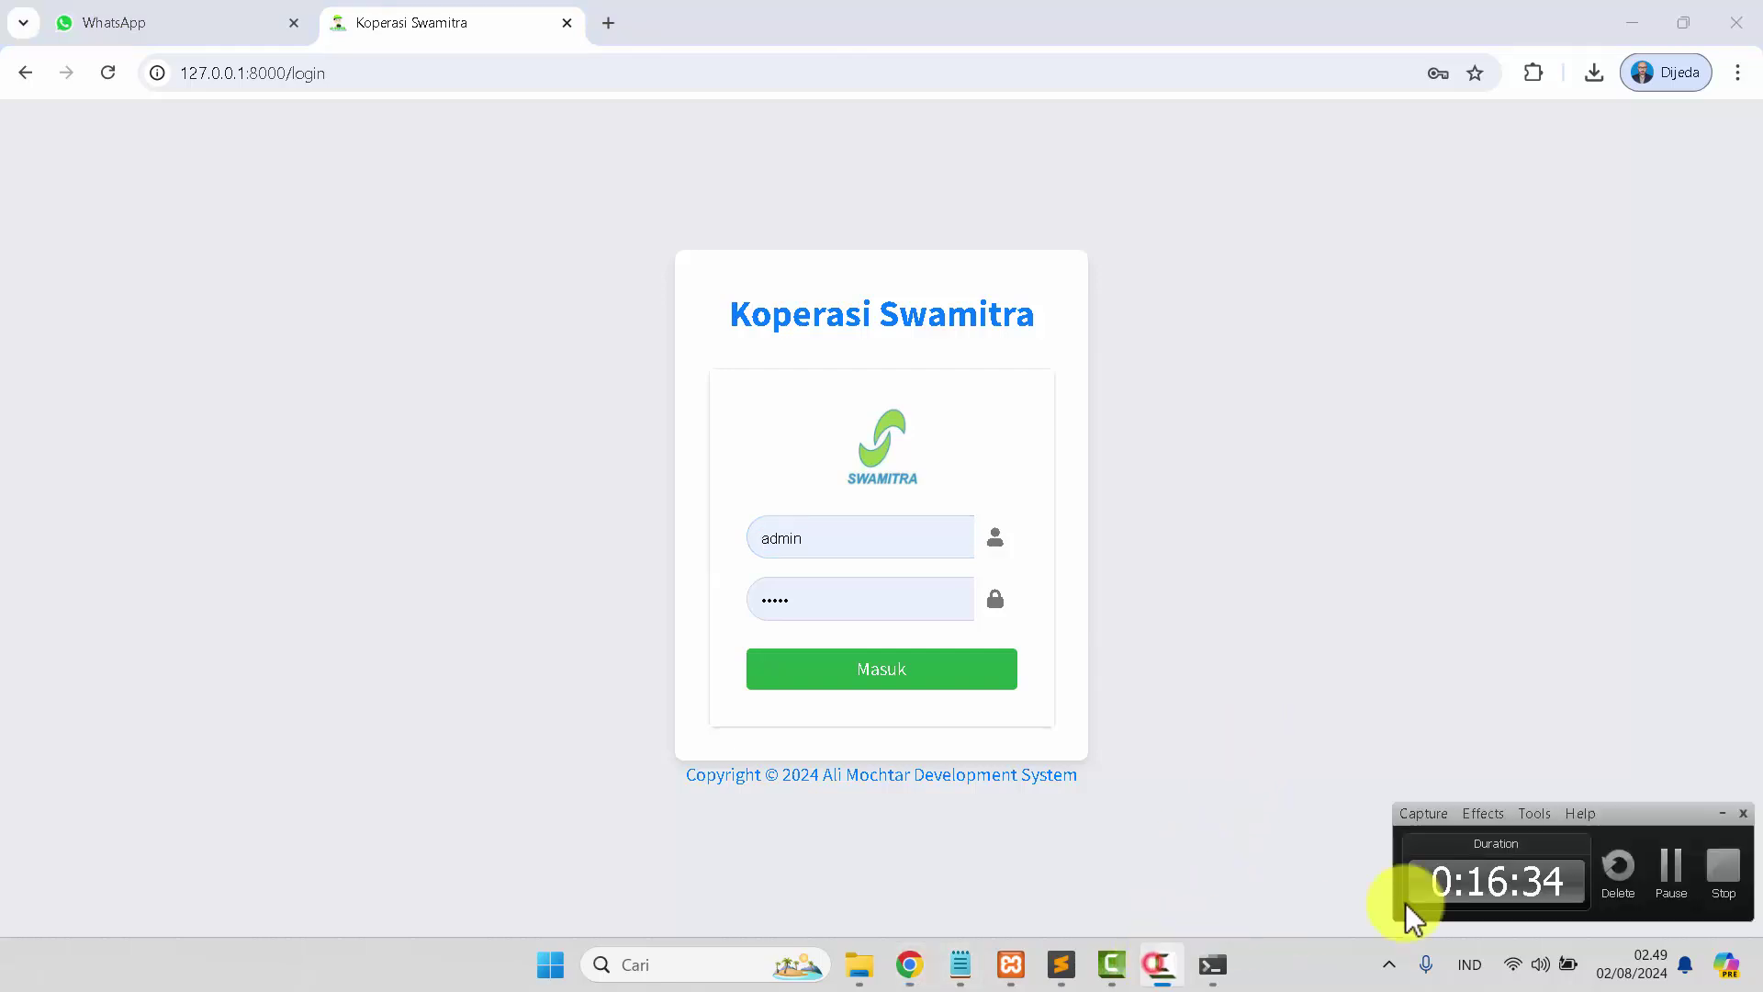